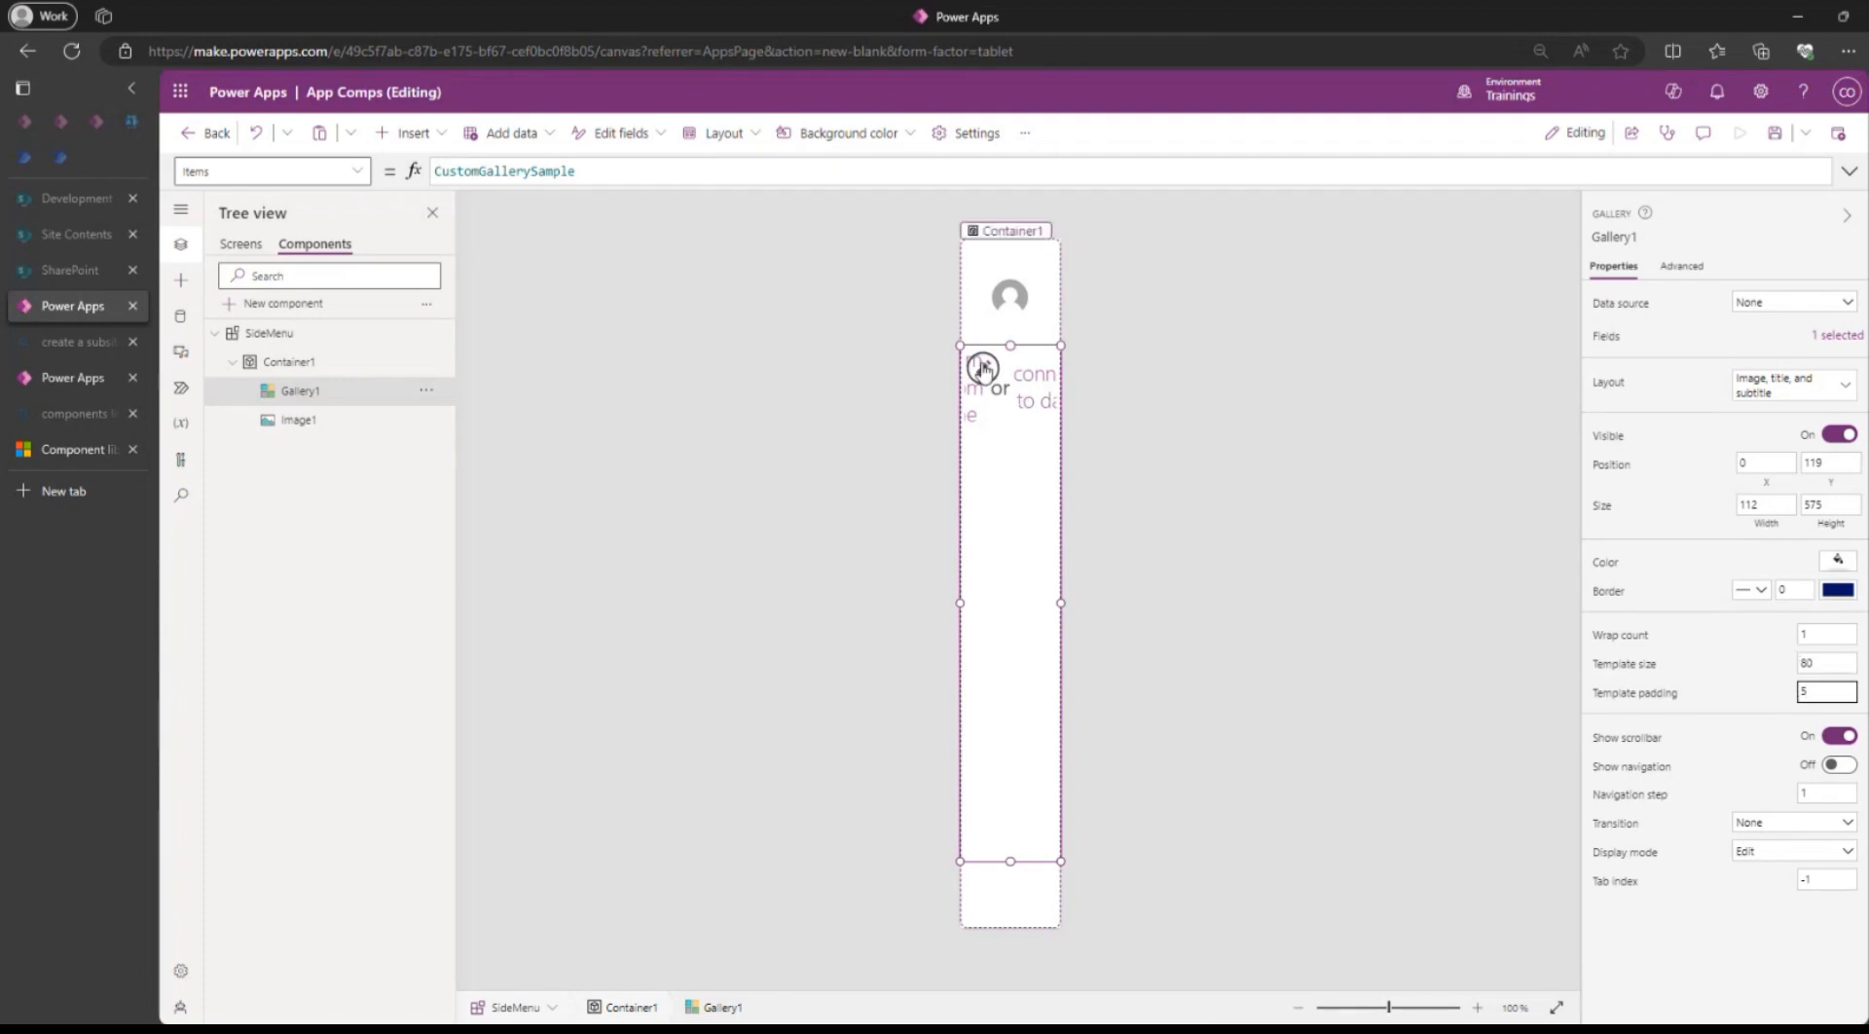
Select Gallery1 in the SideMenu and expand the Icons category of the Insert list.
left_click(986, 389)
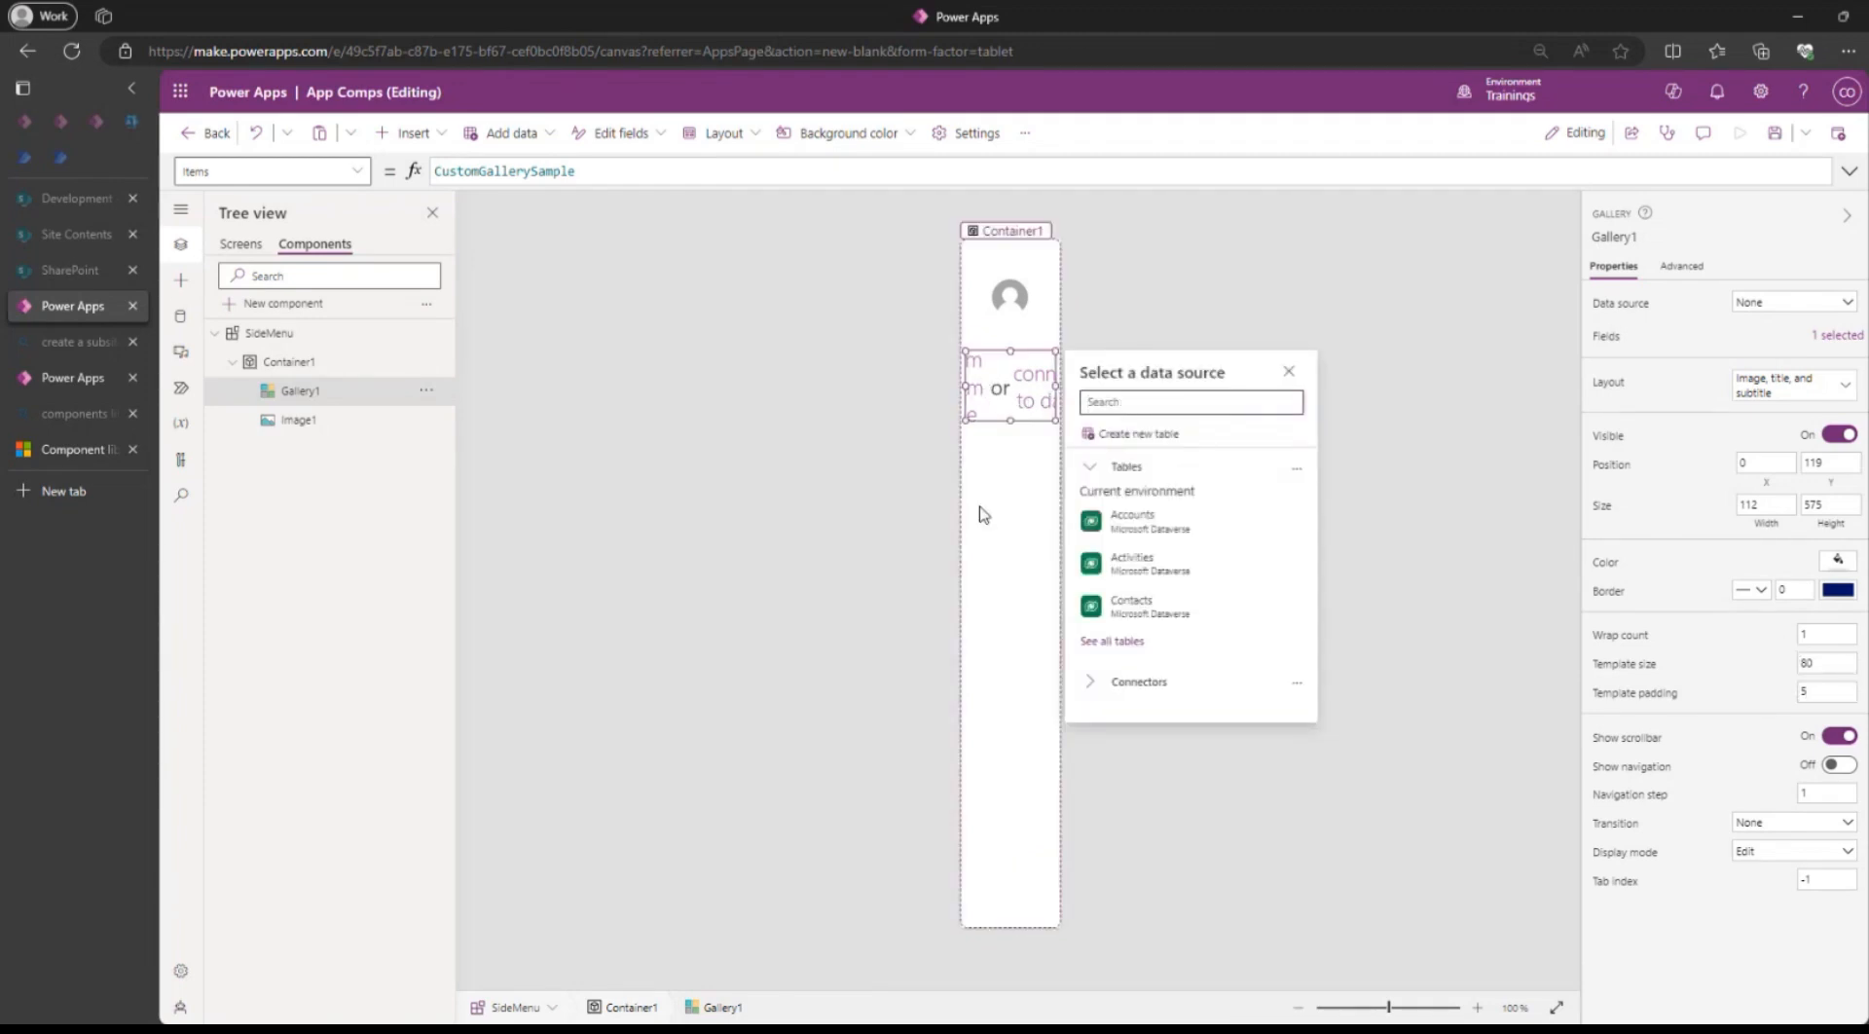
left_click(980, 584)
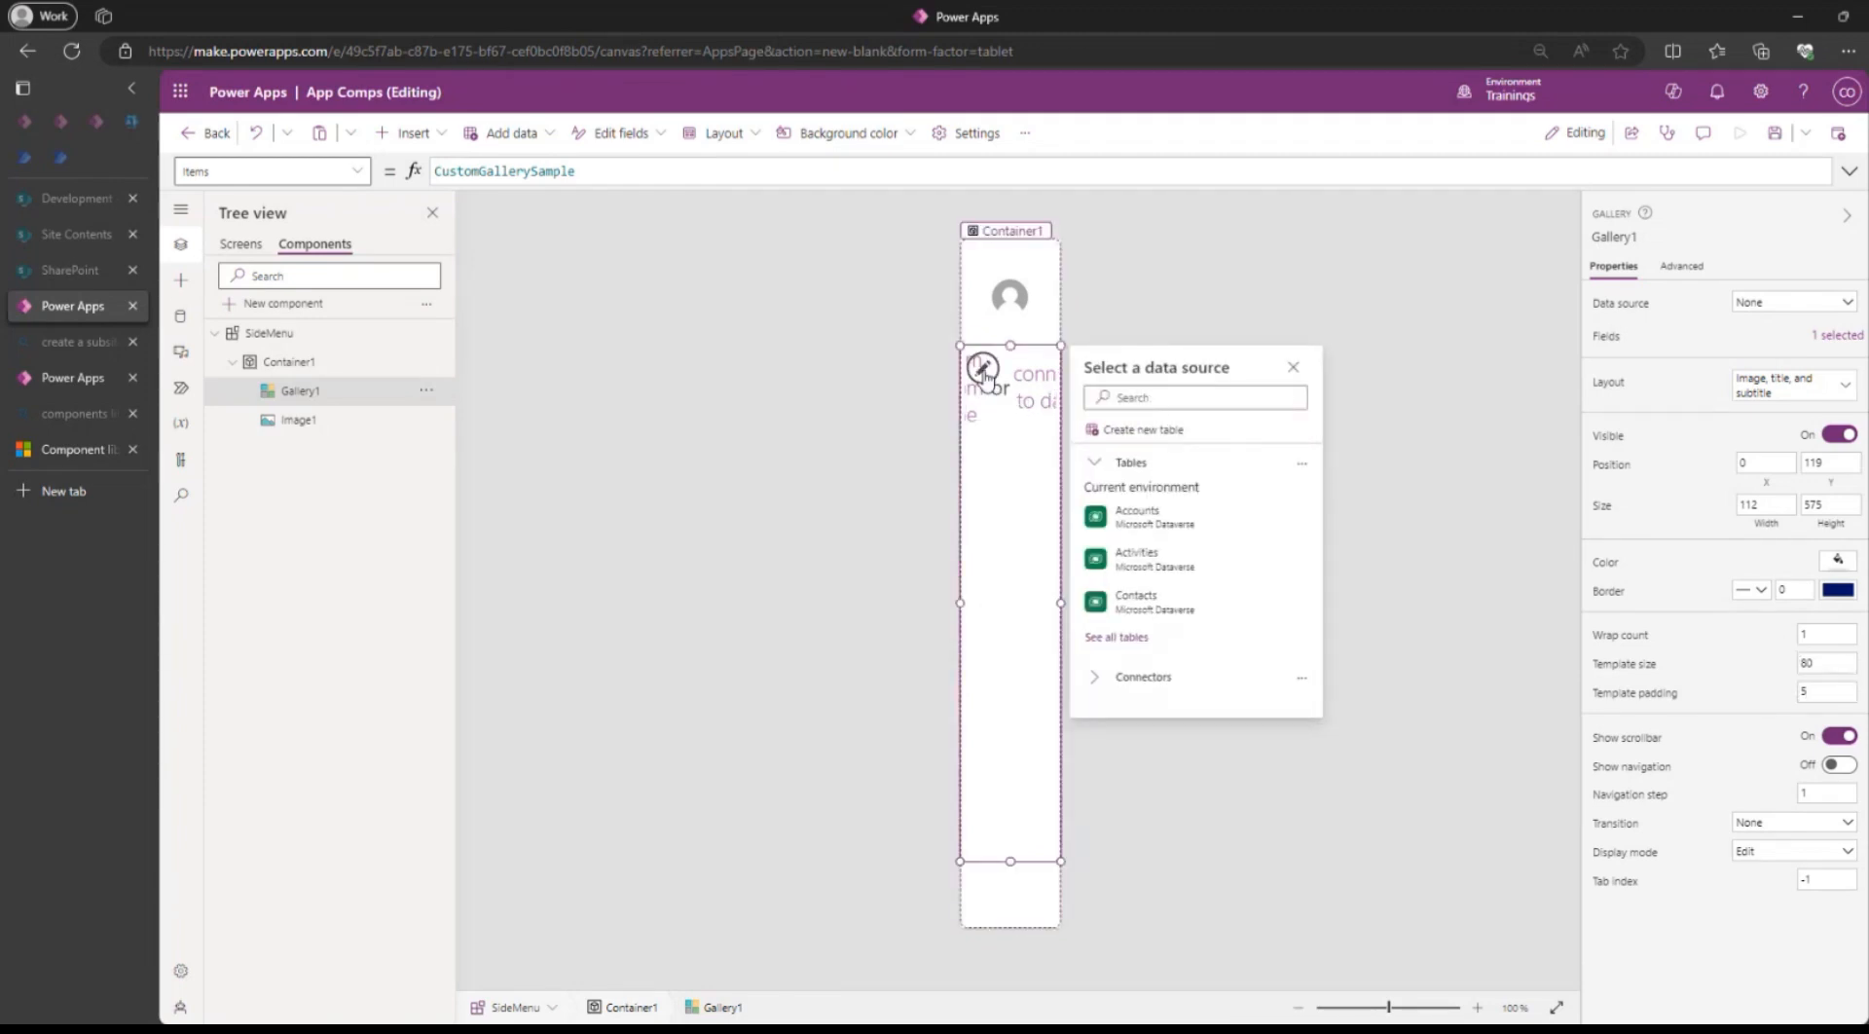
left_click(985, 387)
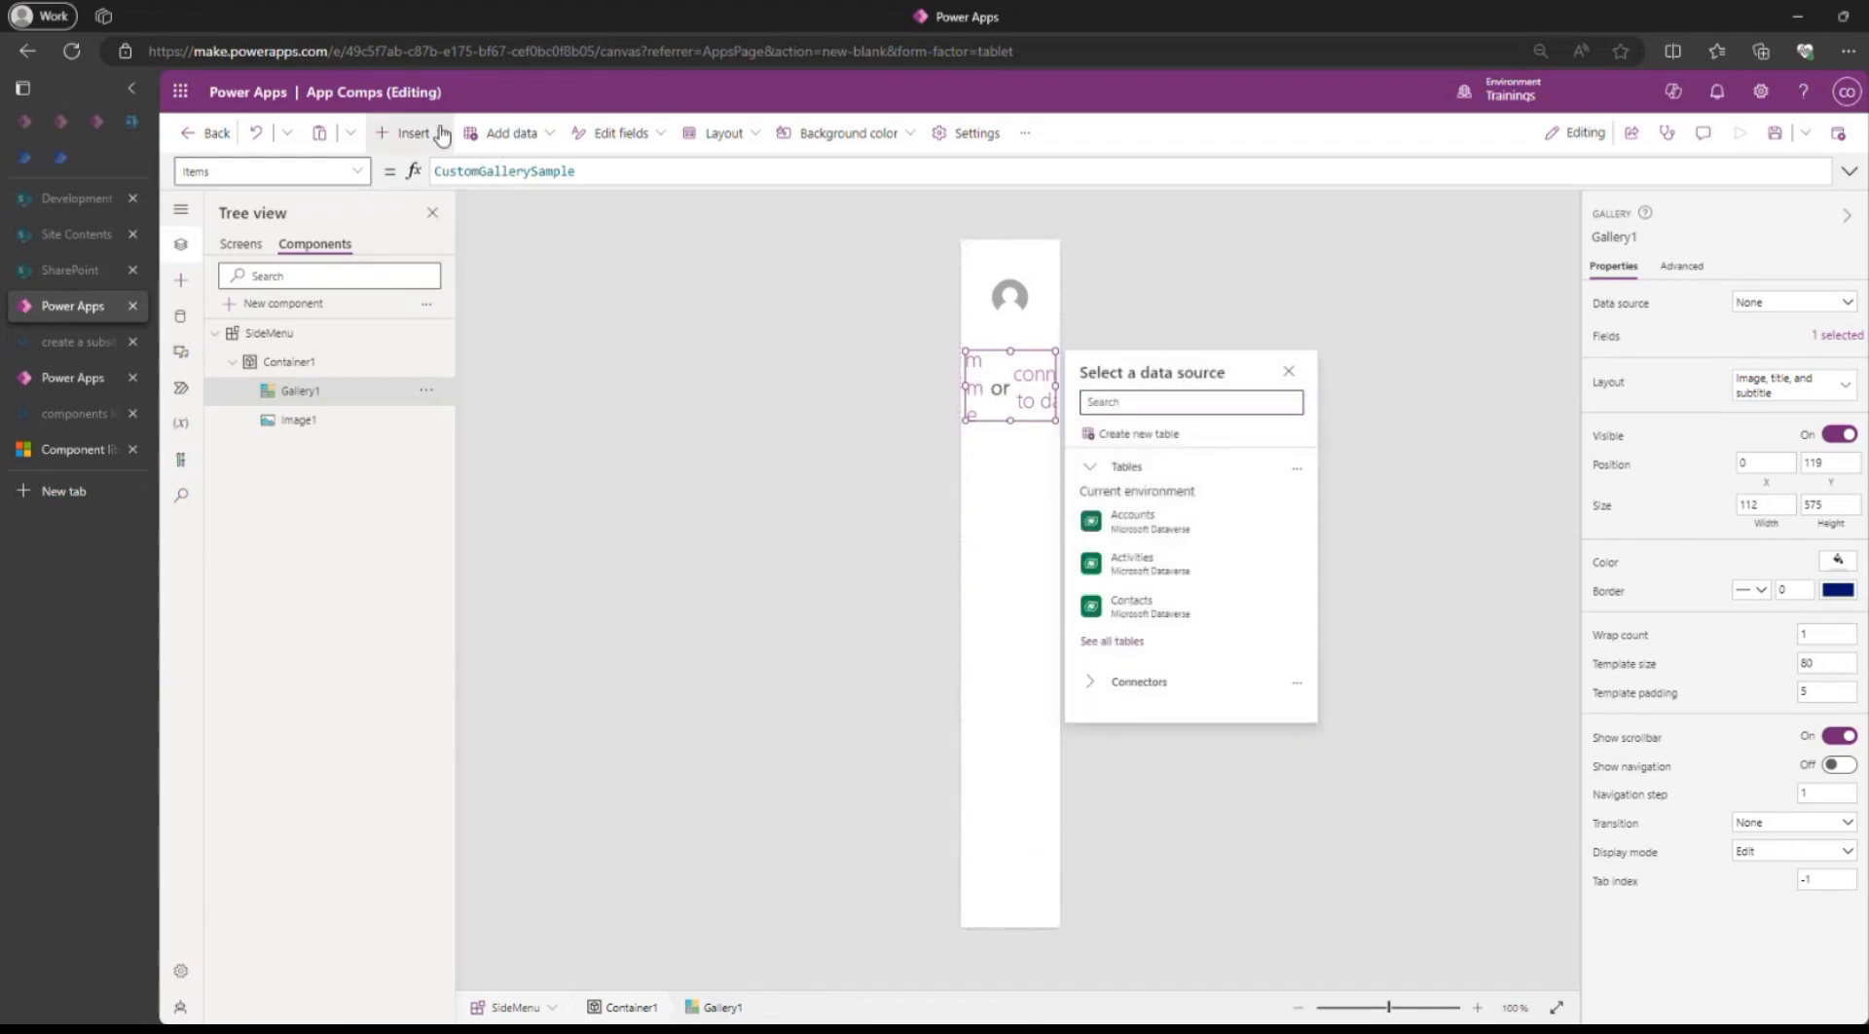
left_click(409, 132)
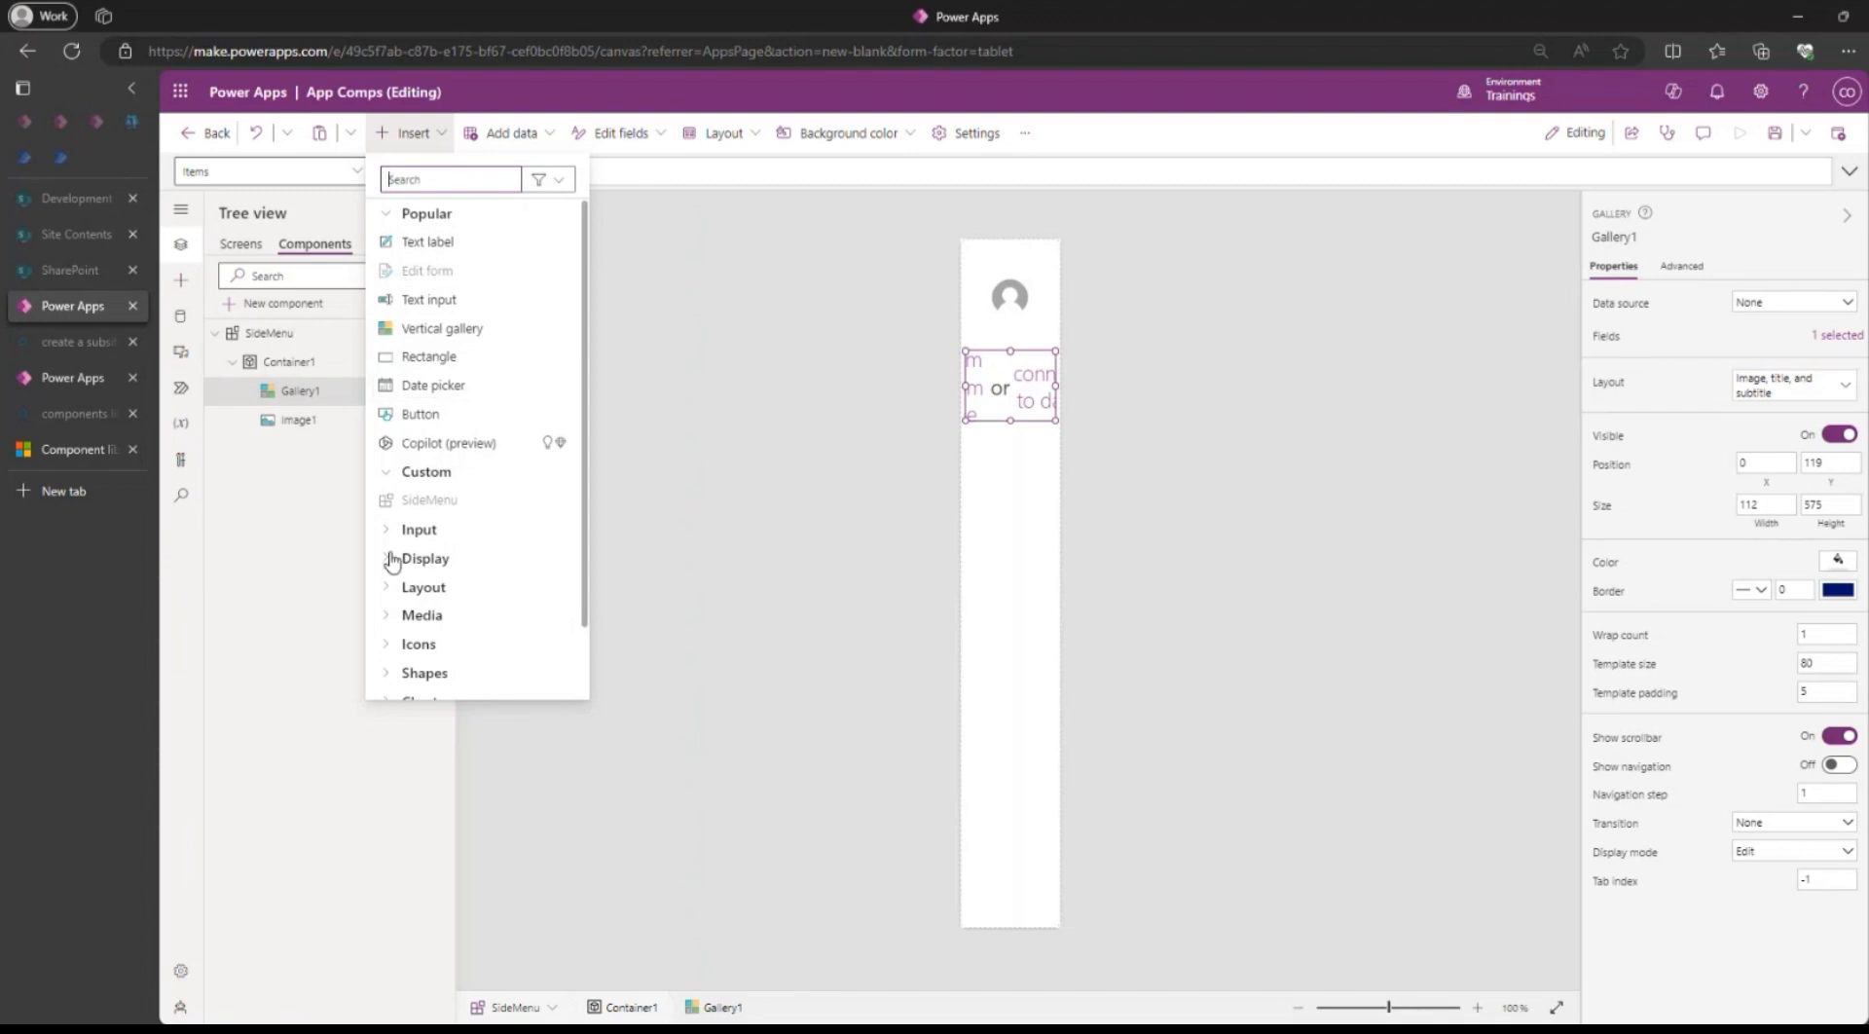
scroll(421, 550, "down", 1)
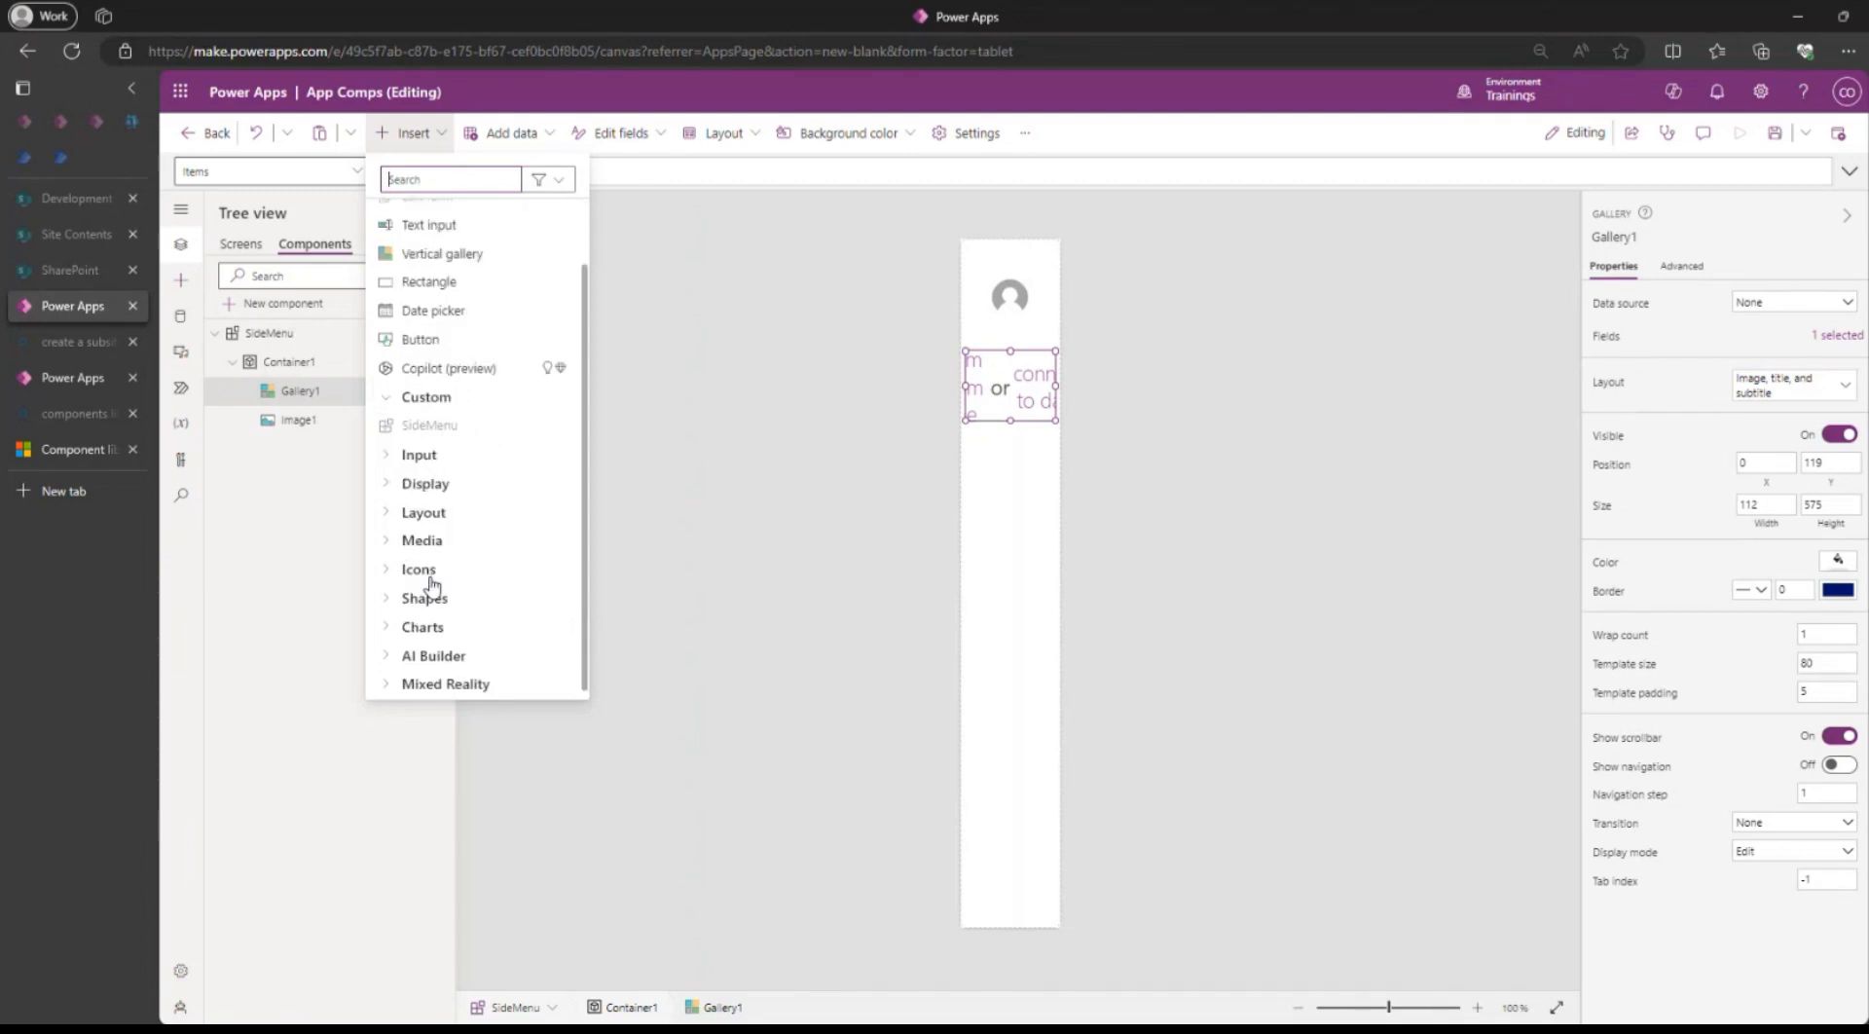
left_click(388, 571)
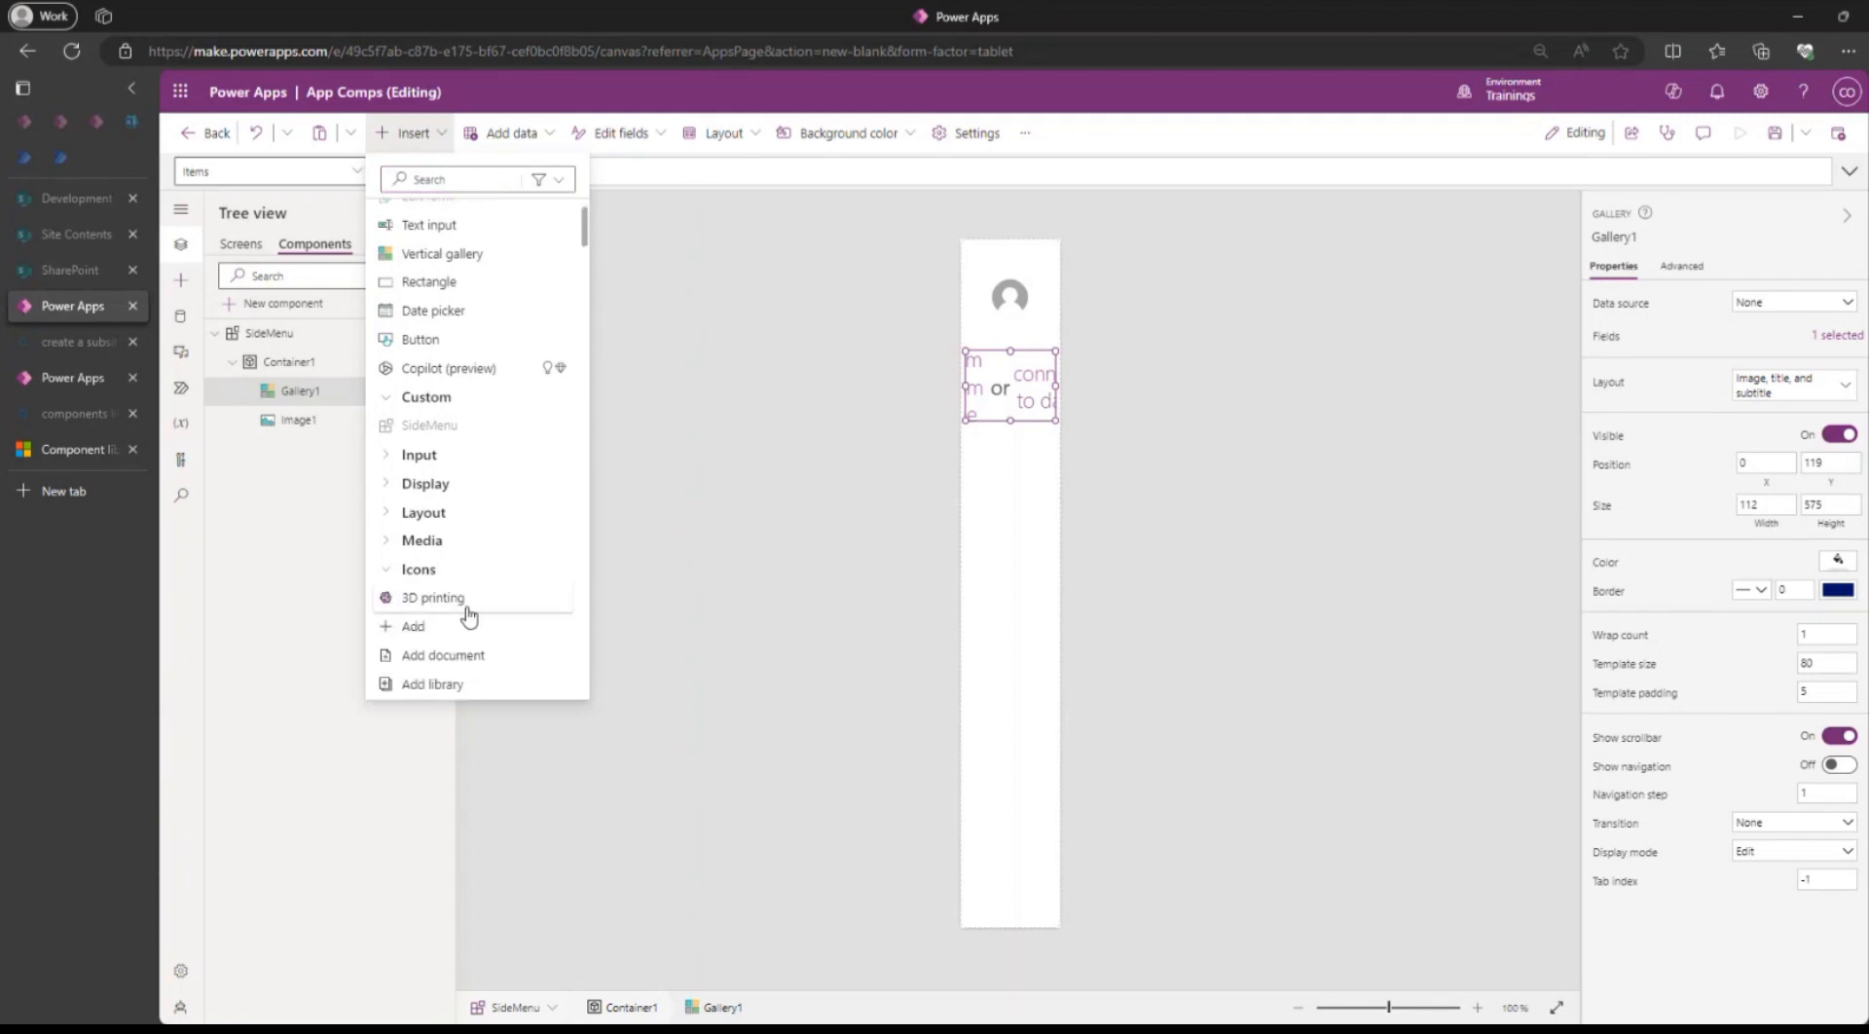
Add an Add plus icon to the gallery template, sized 30 by 30 and placed near the top.
left_click(417, 629)
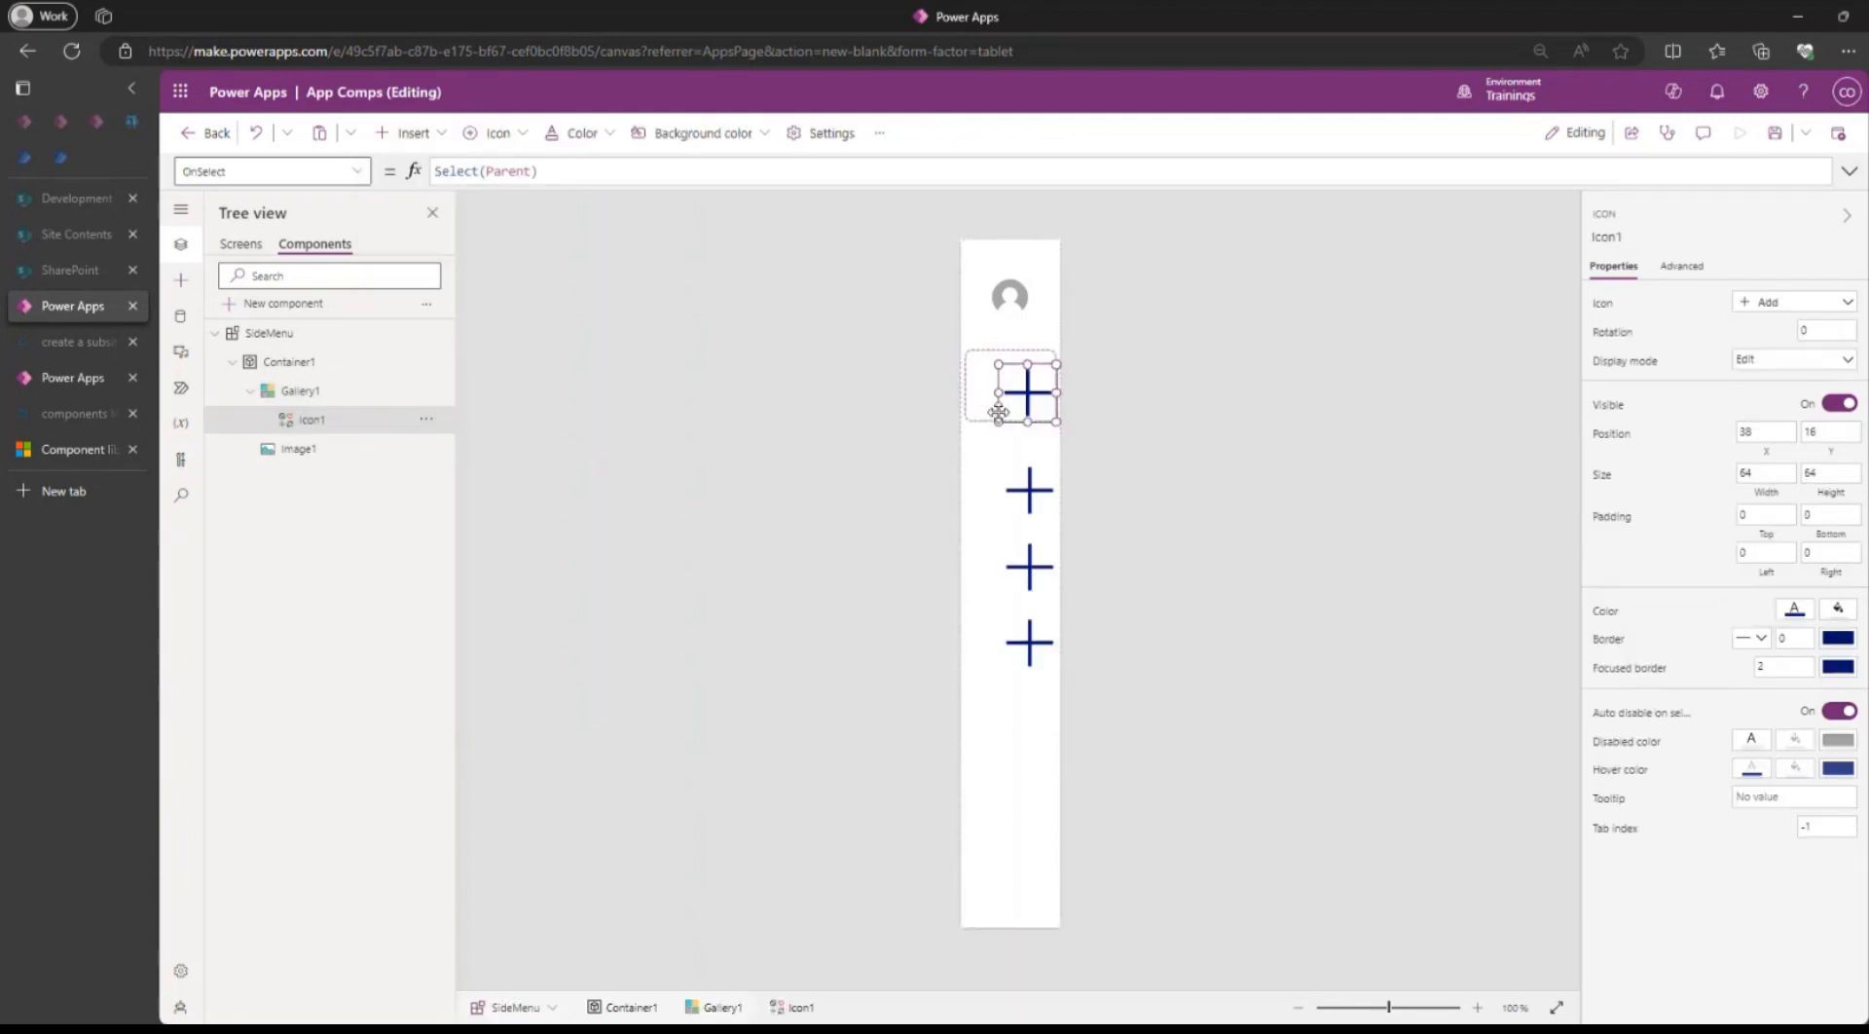
left_click_drag(1020, 398, 1005, 379)
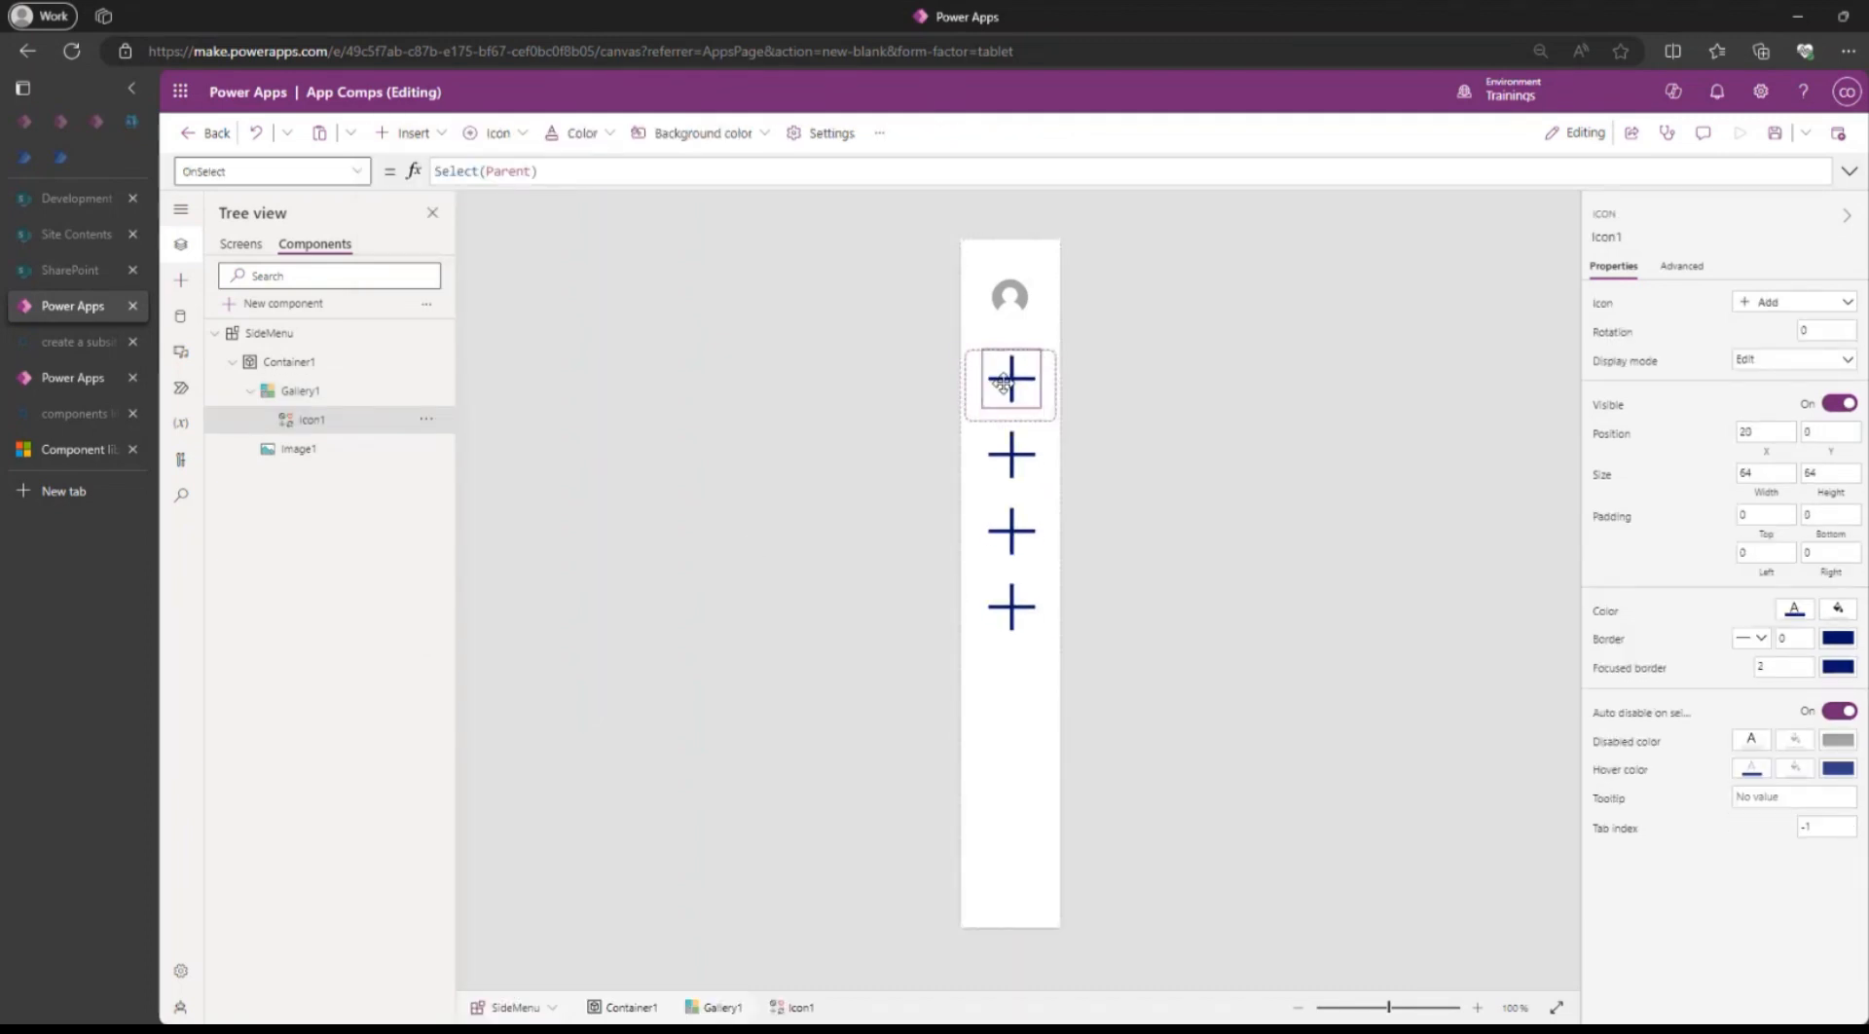
left_click(1787, 471)
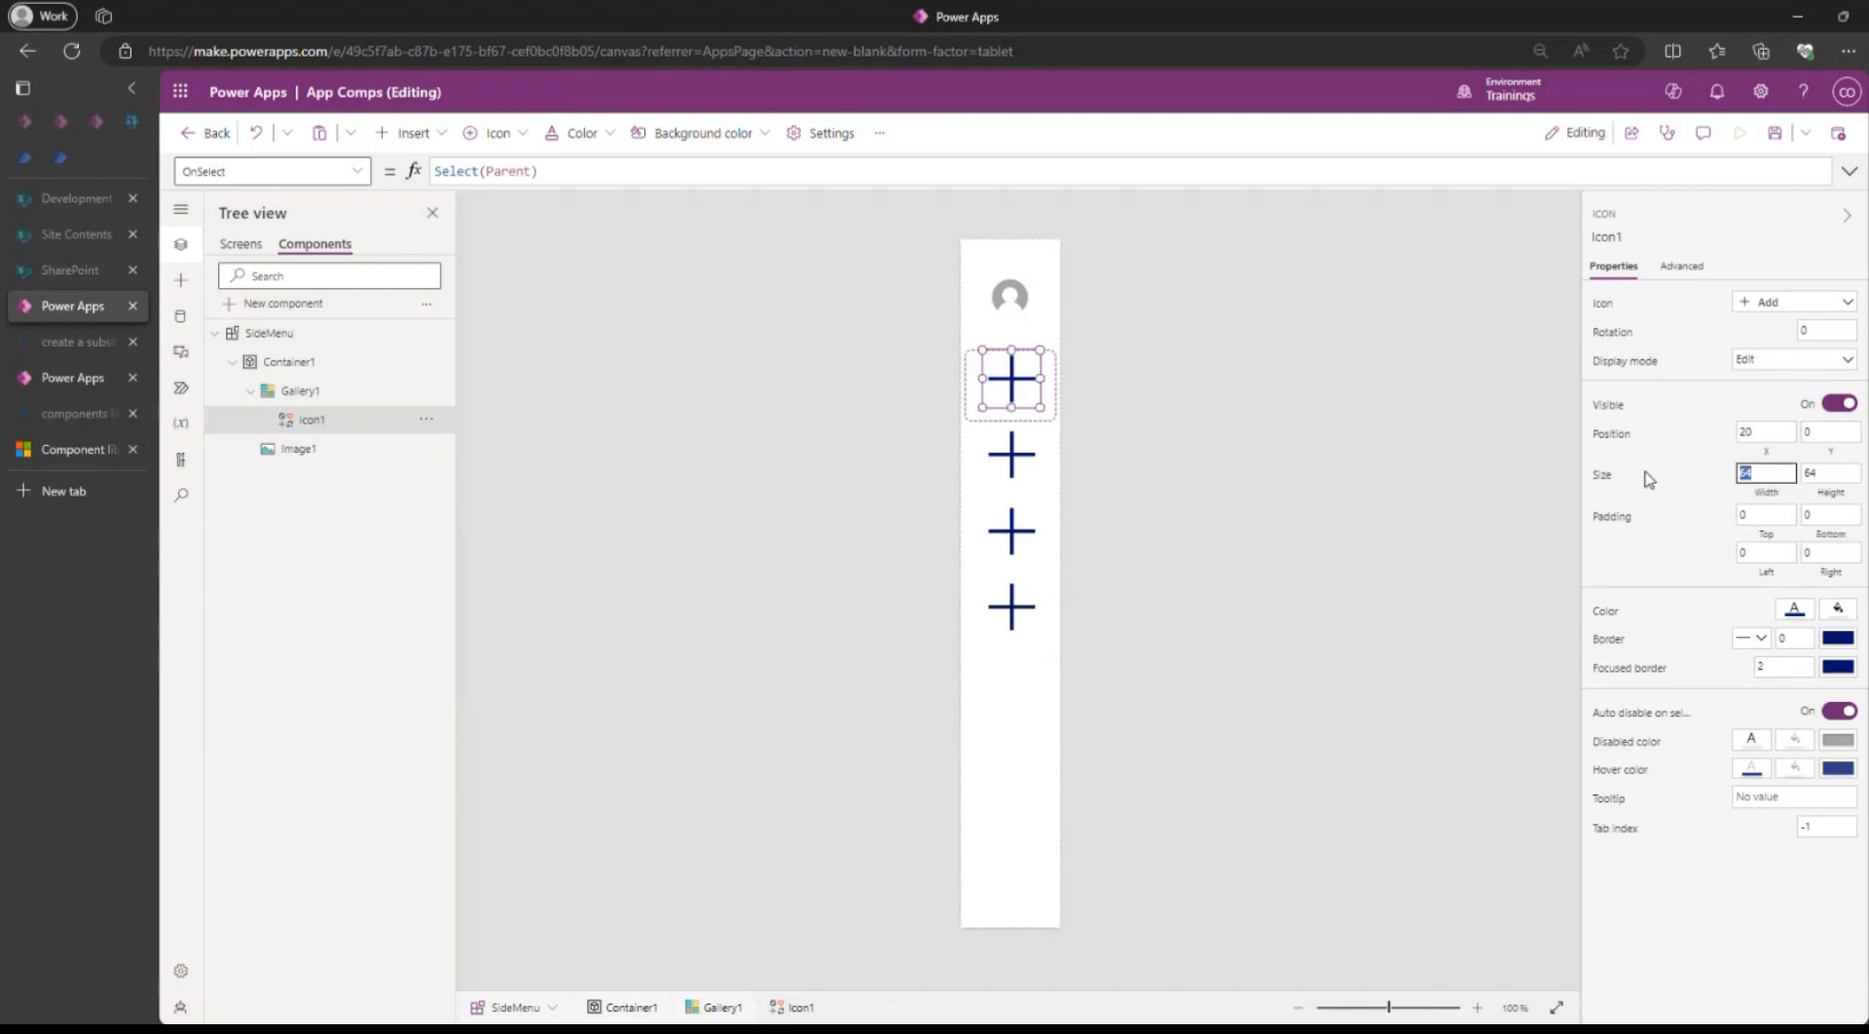
type("30")
left_click(1840, 477)
type("3")
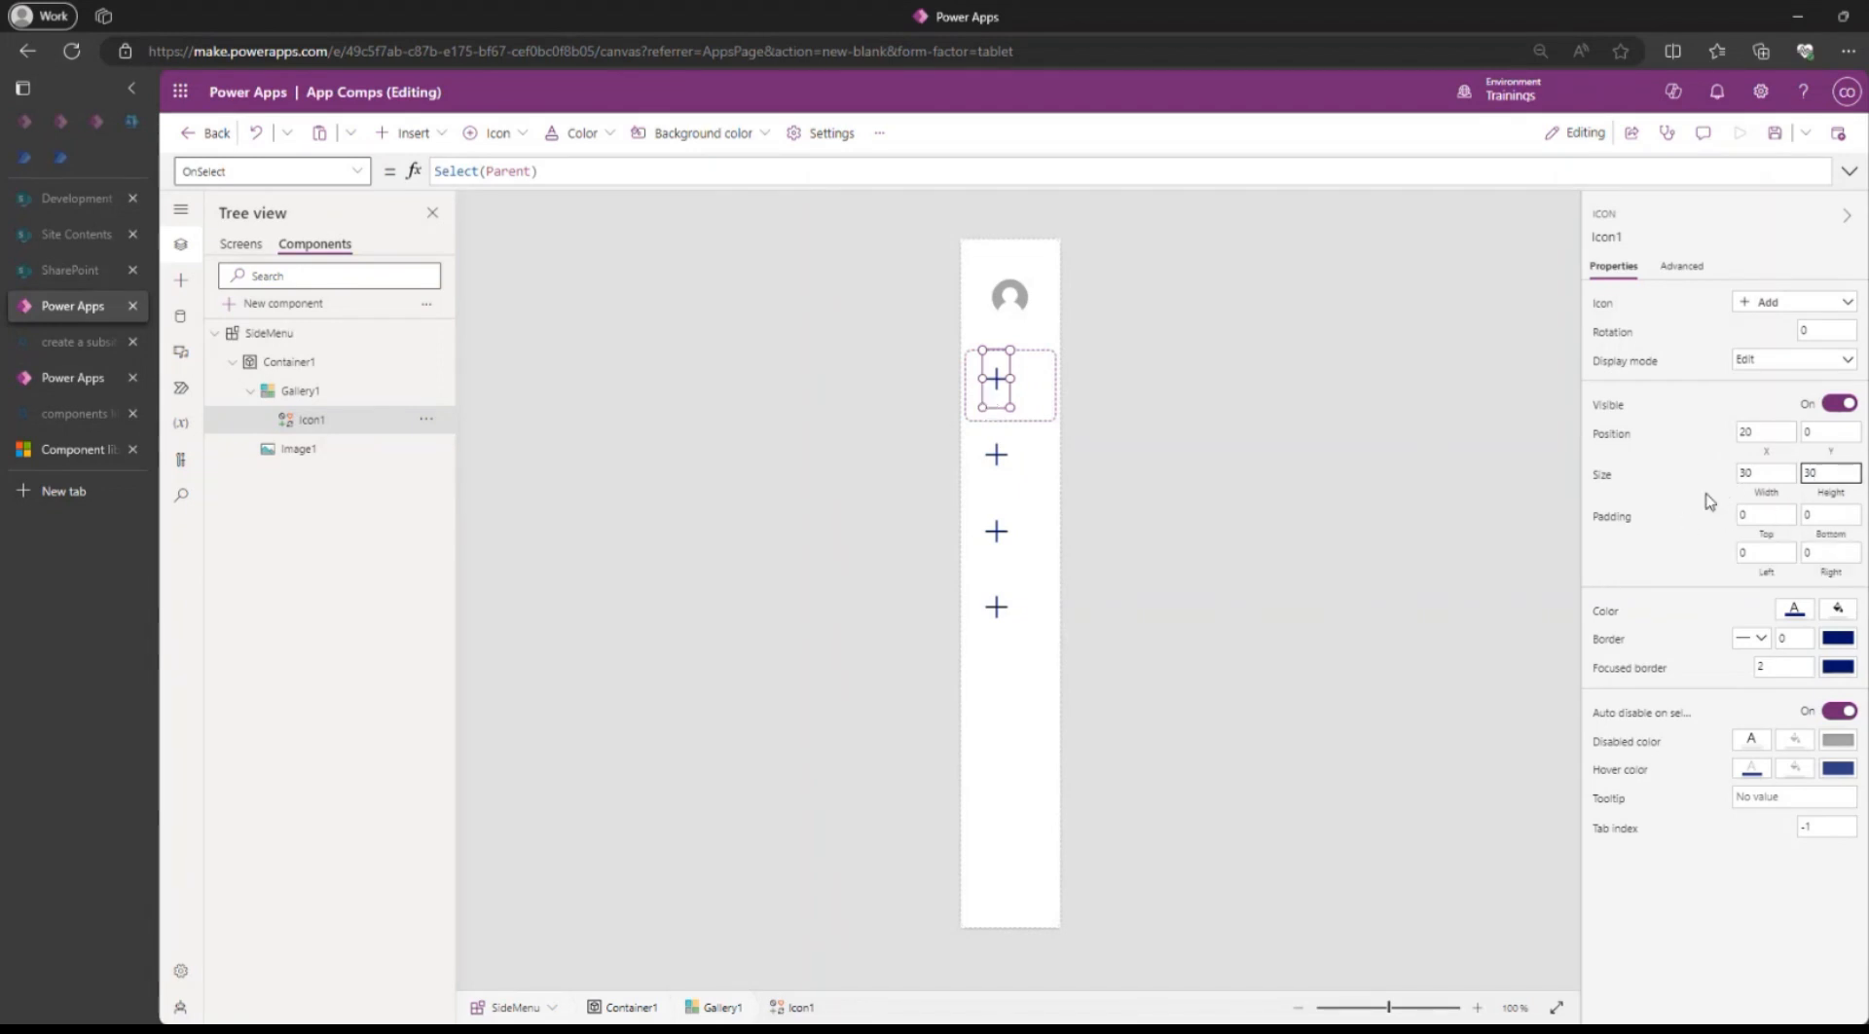
left_click(1704, 486)
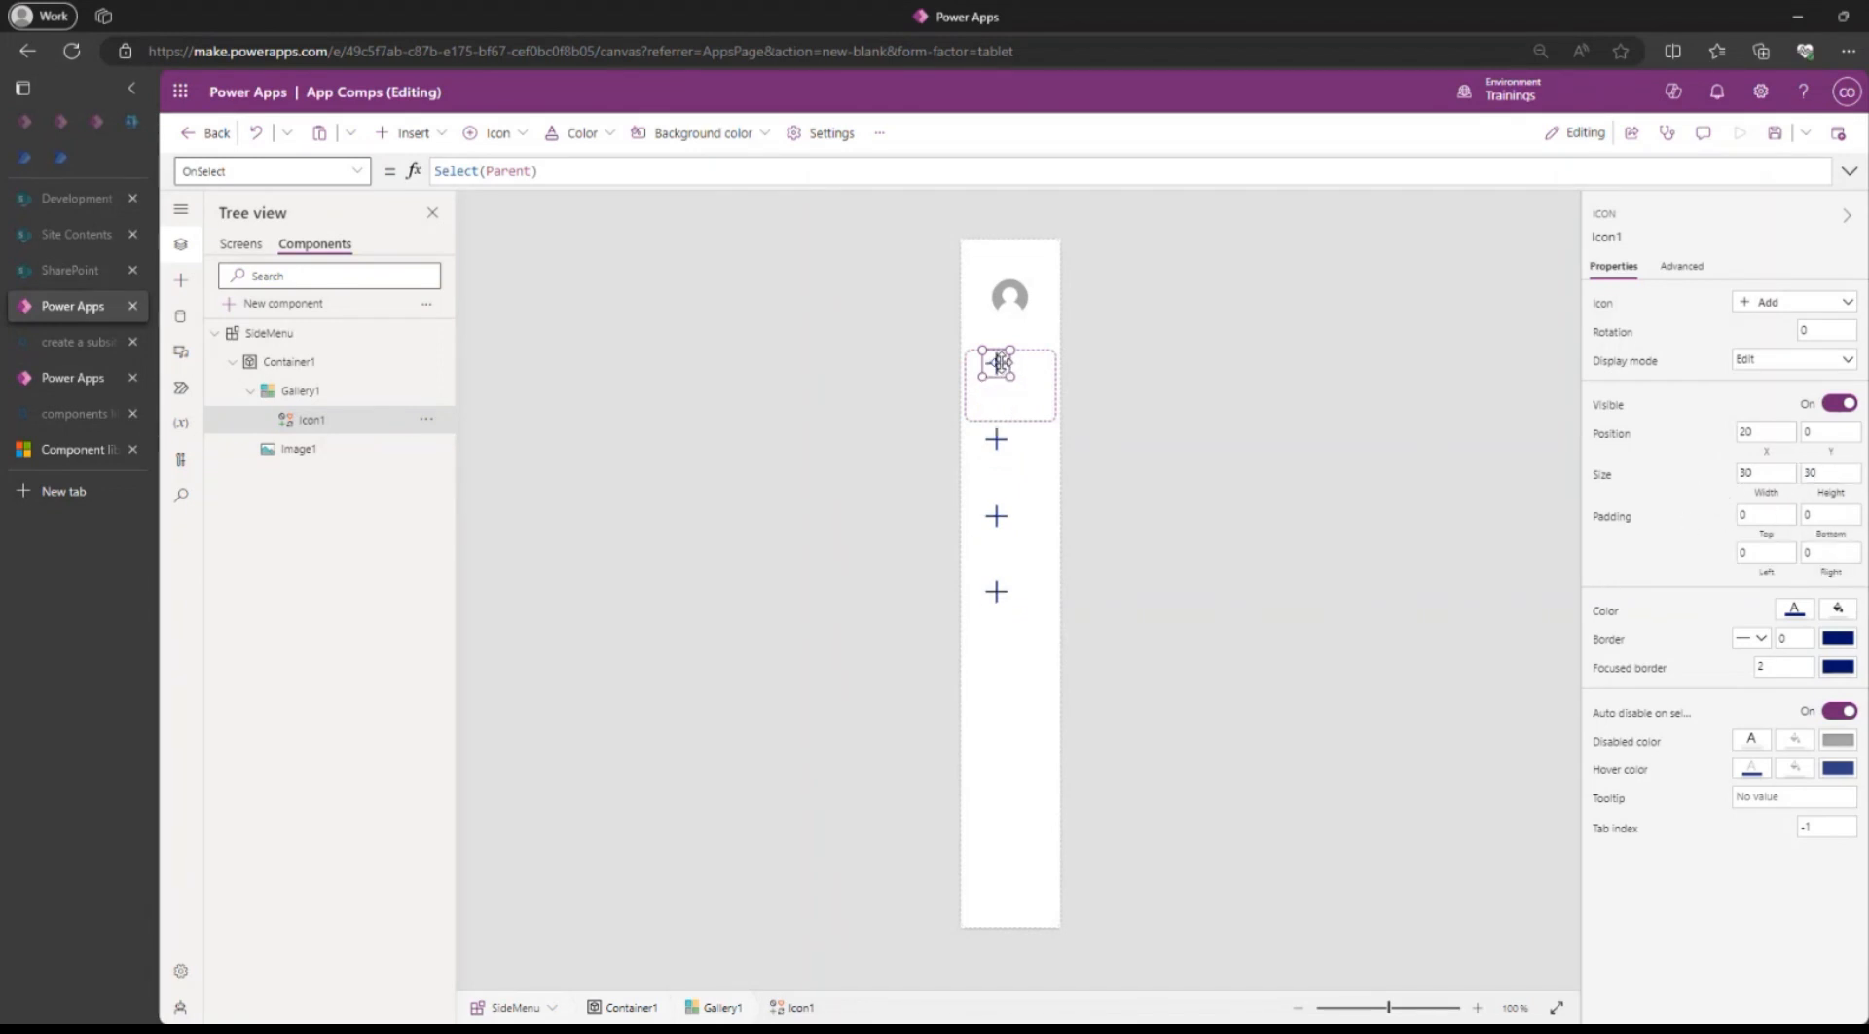
left_click_drag(1001, 363, 1011, 376)
Add a text label to the gallery template, height 20, moved down to Y 60 below the icon.
left_click(411, 133)
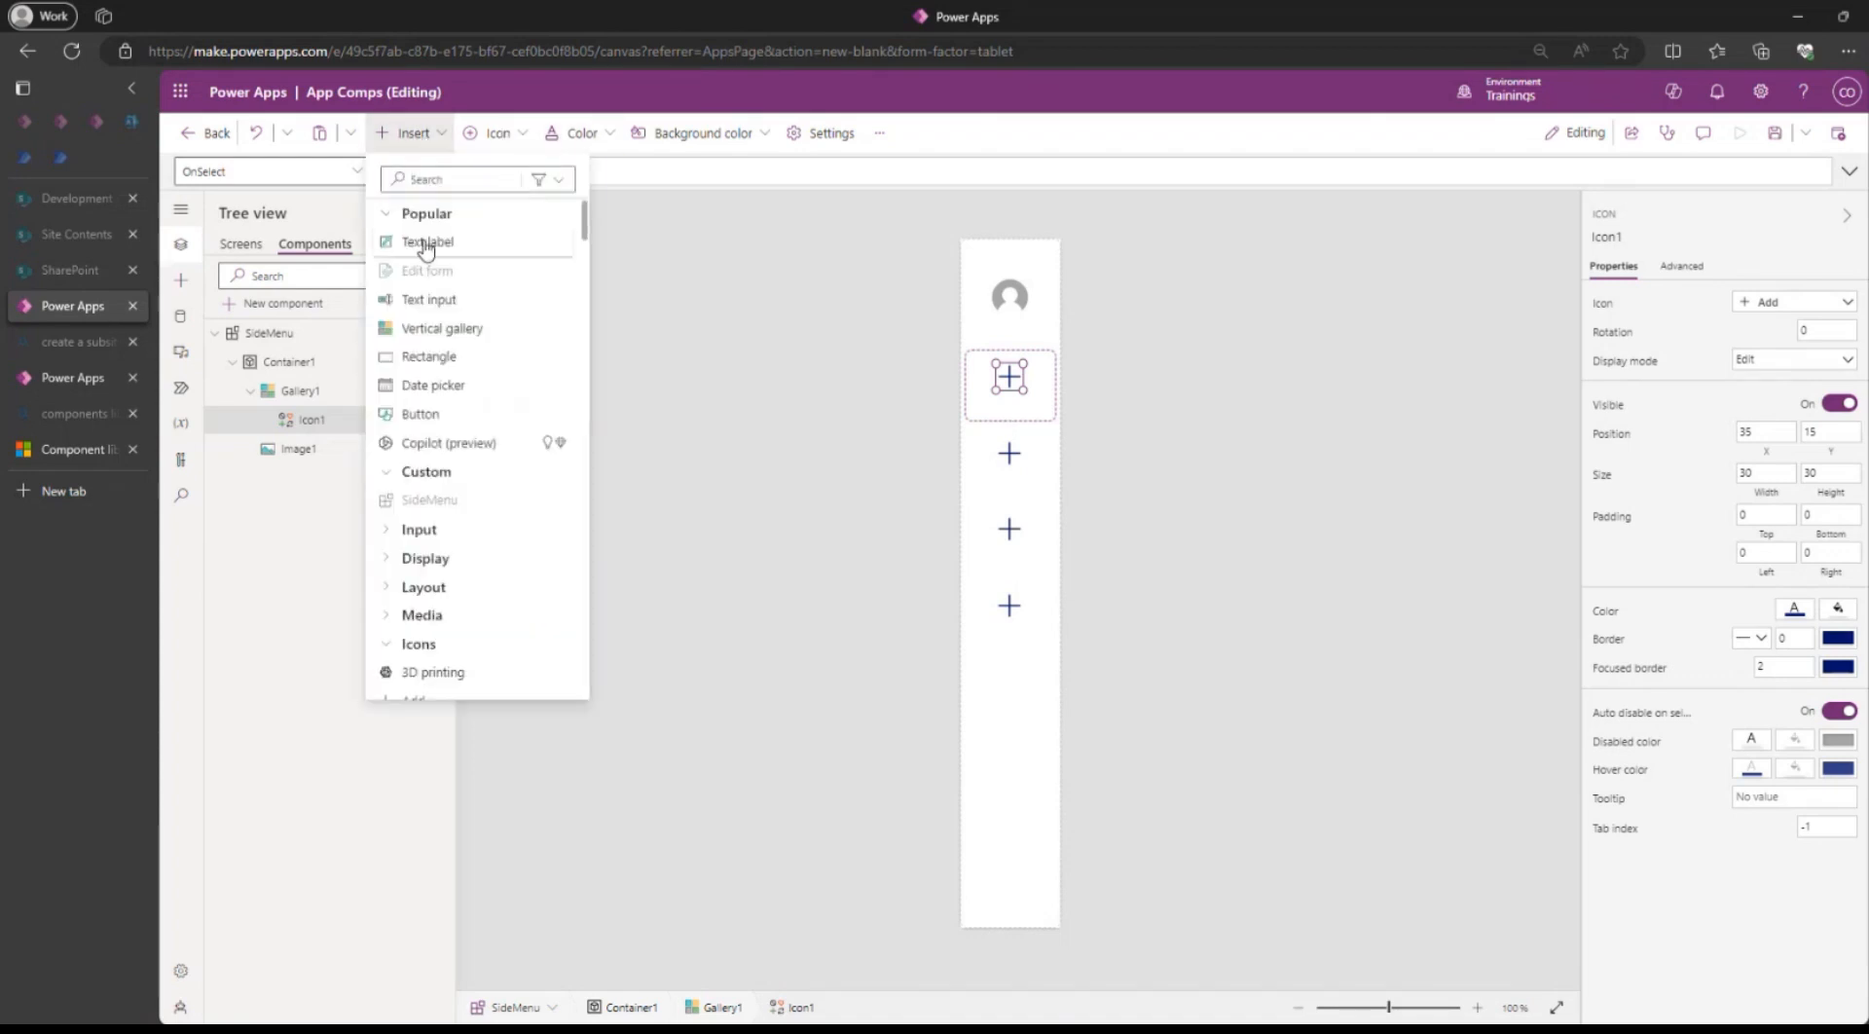
left_click(410, 244)
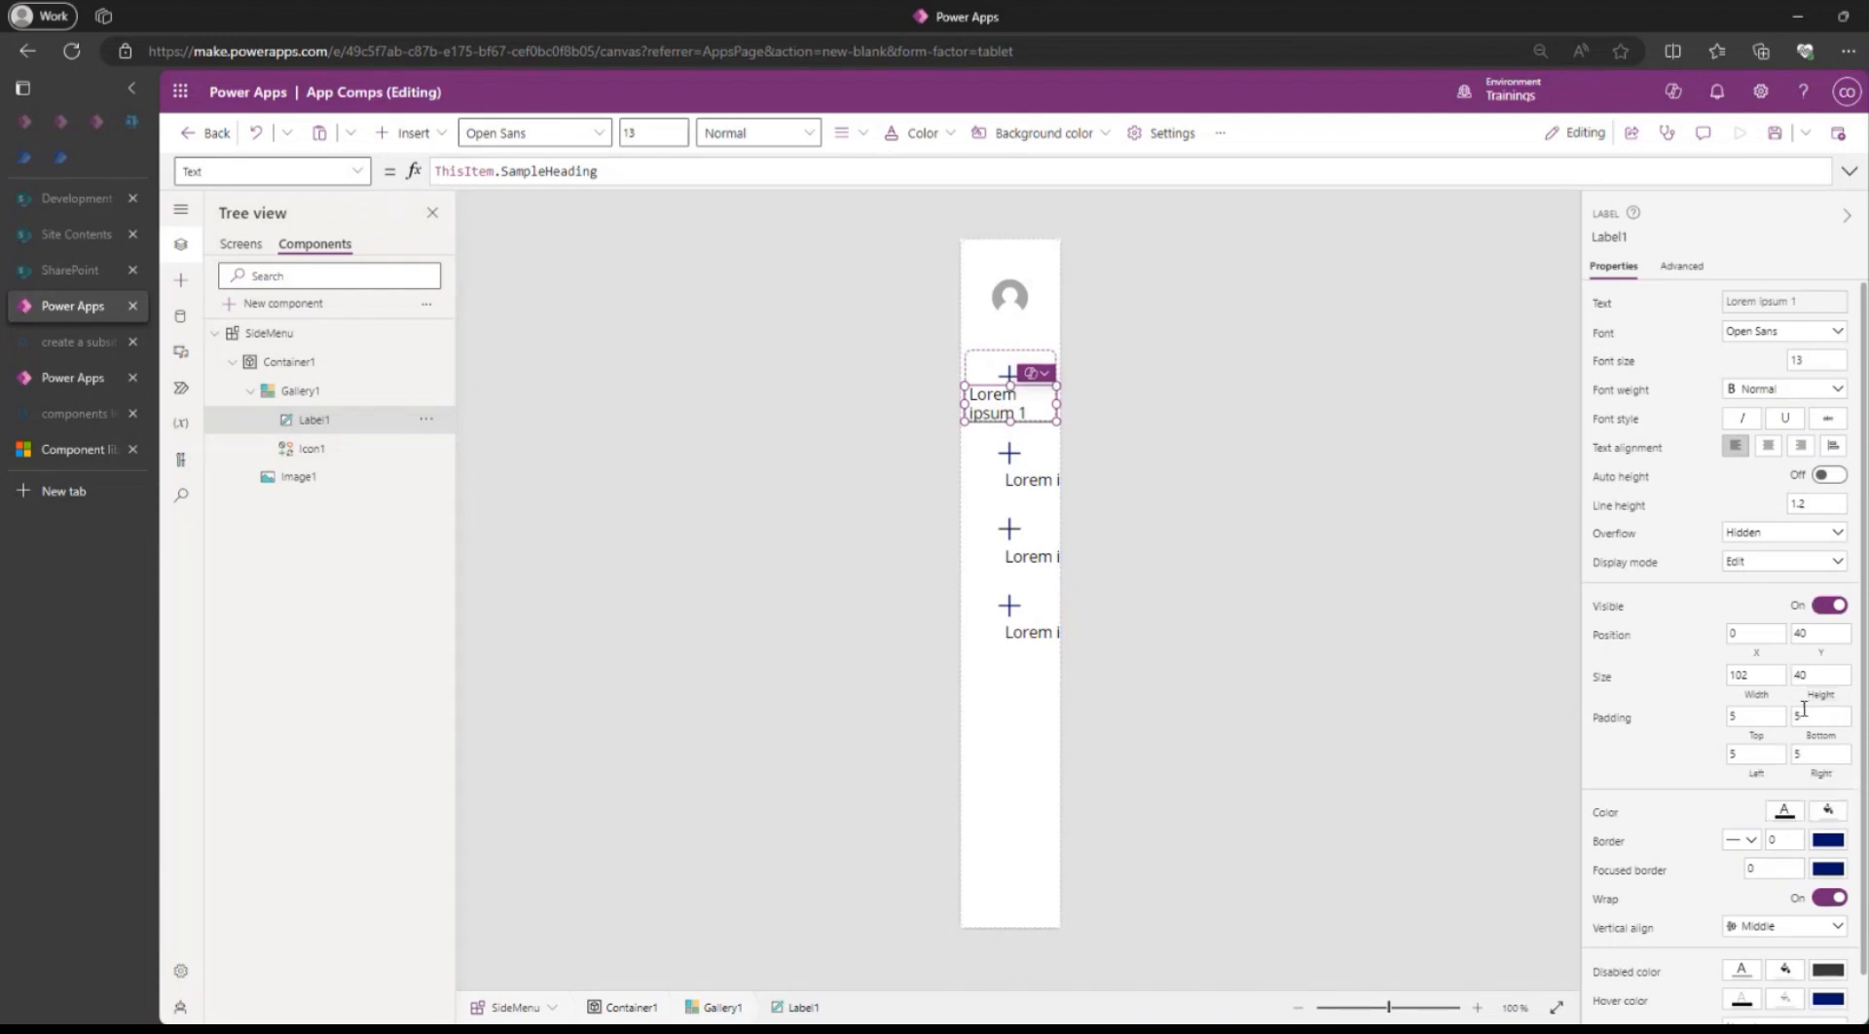
left_click(1816, 674)
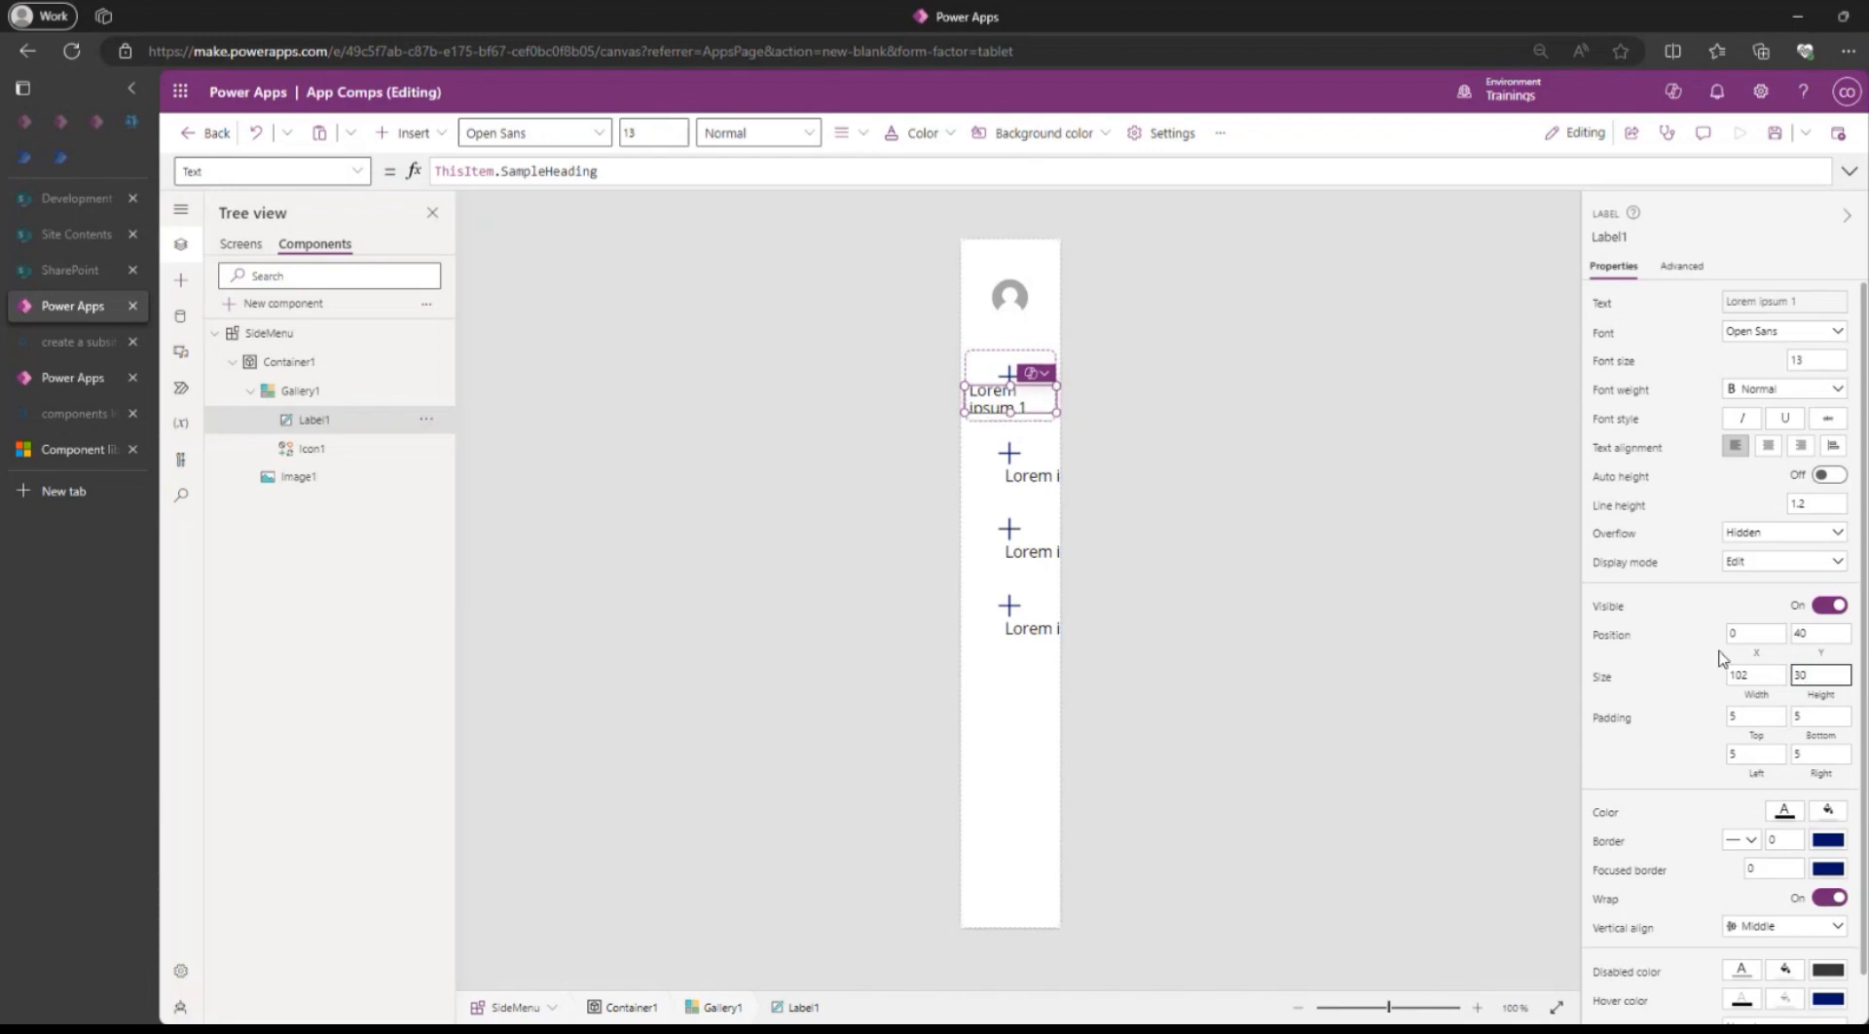
left_click(1802, 677)
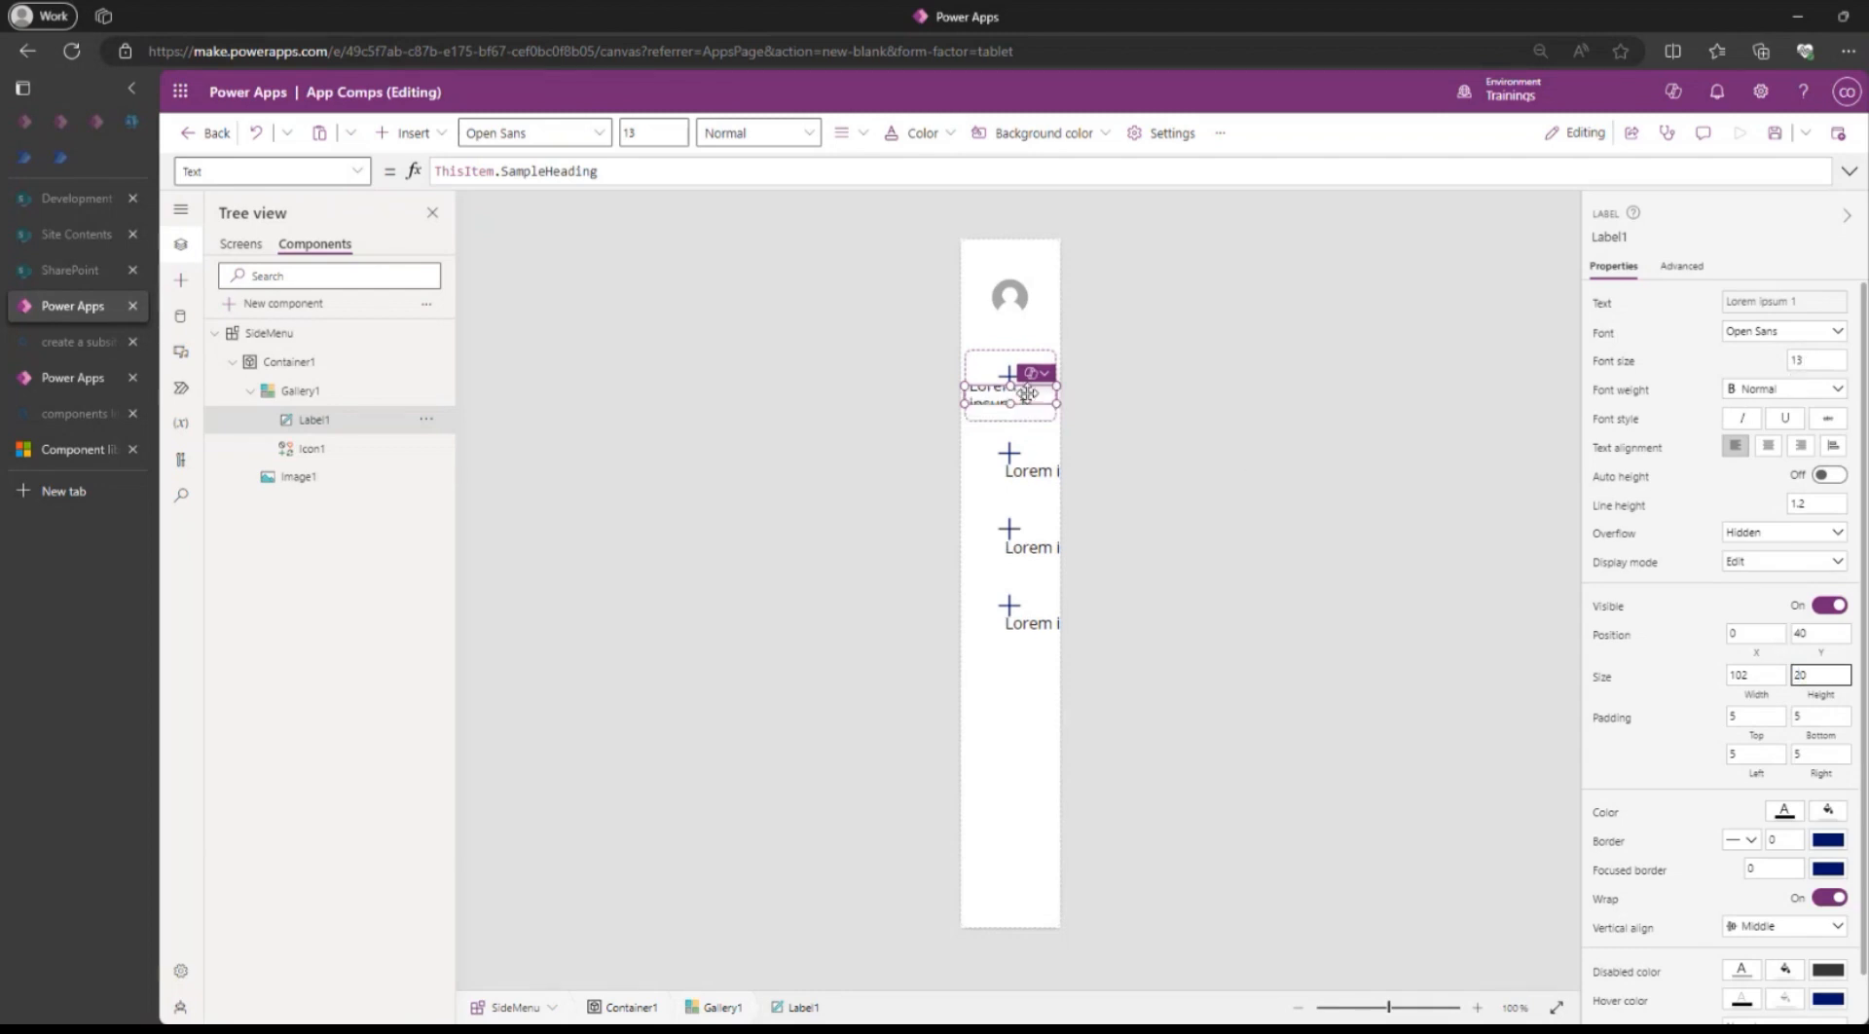
left_click_drag(1027, 394, 1035, 432)
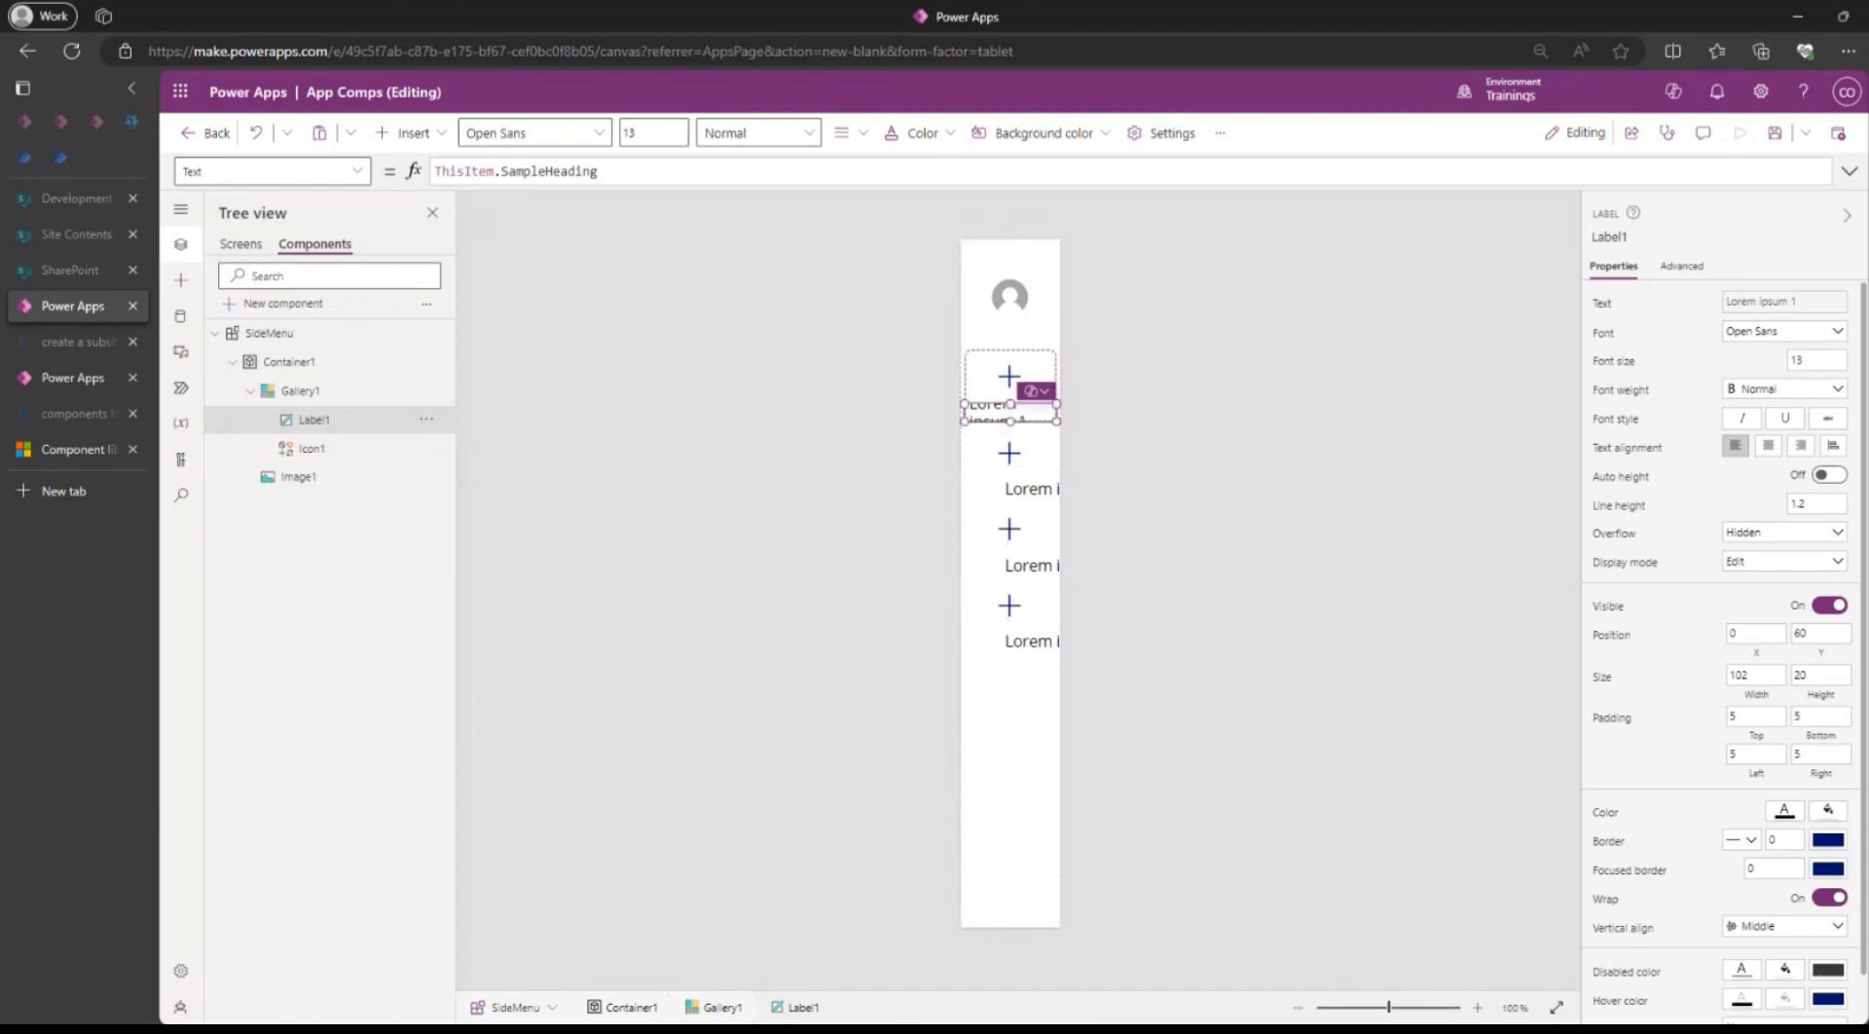
Set the label's Width formula to Parent.TemplateWidth.
left_click(1756, 695)
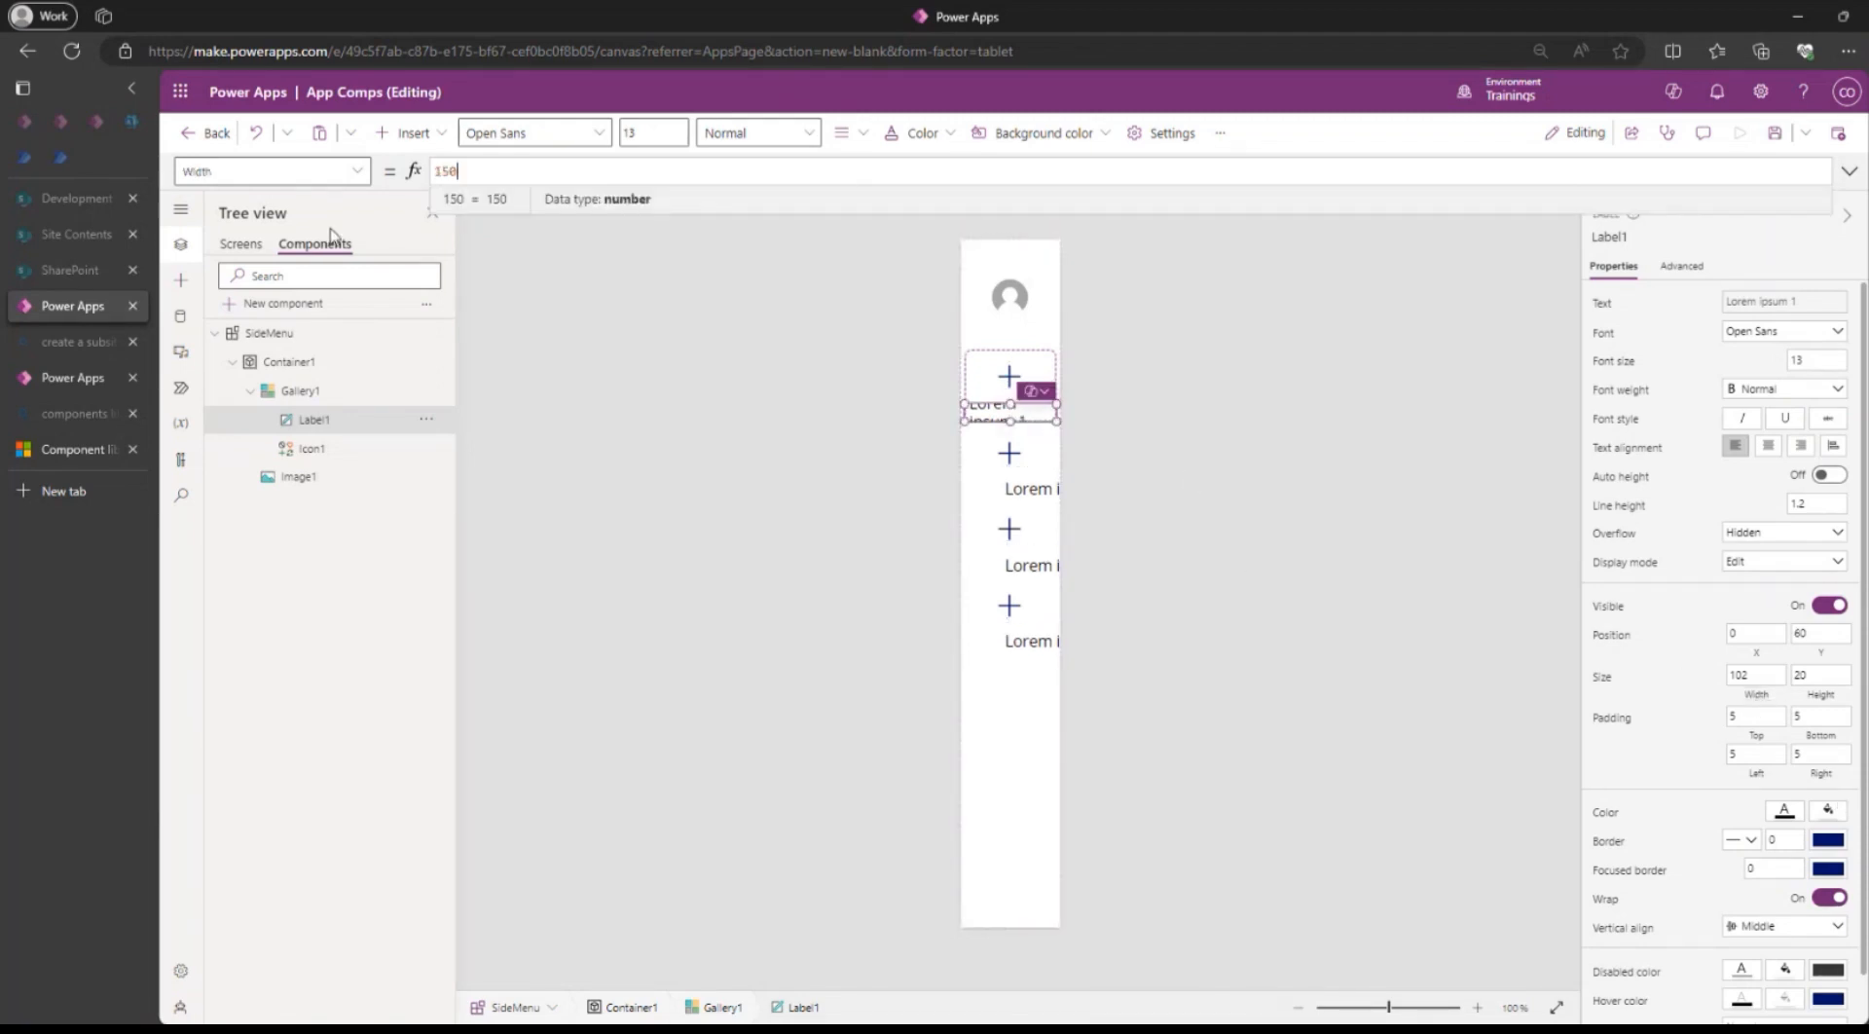
left_click_drag(492, 171, 419, 180)
type("pare")
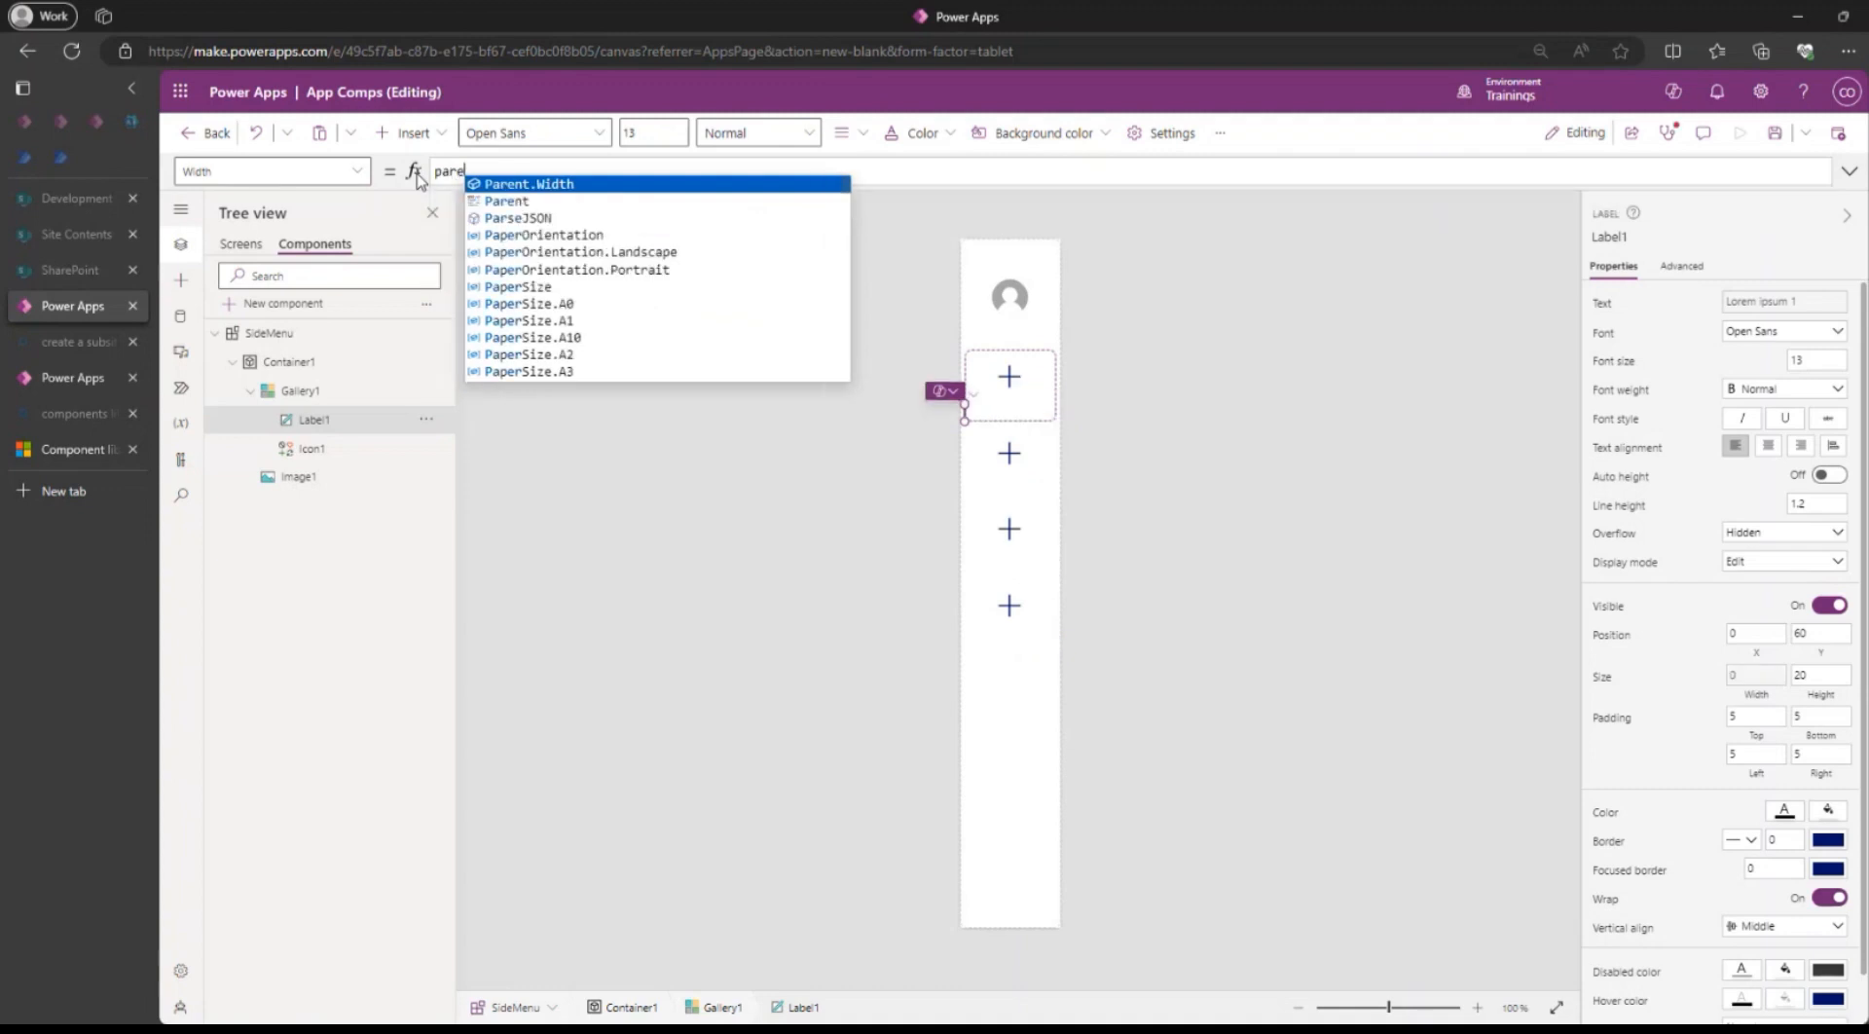
key("Tab")
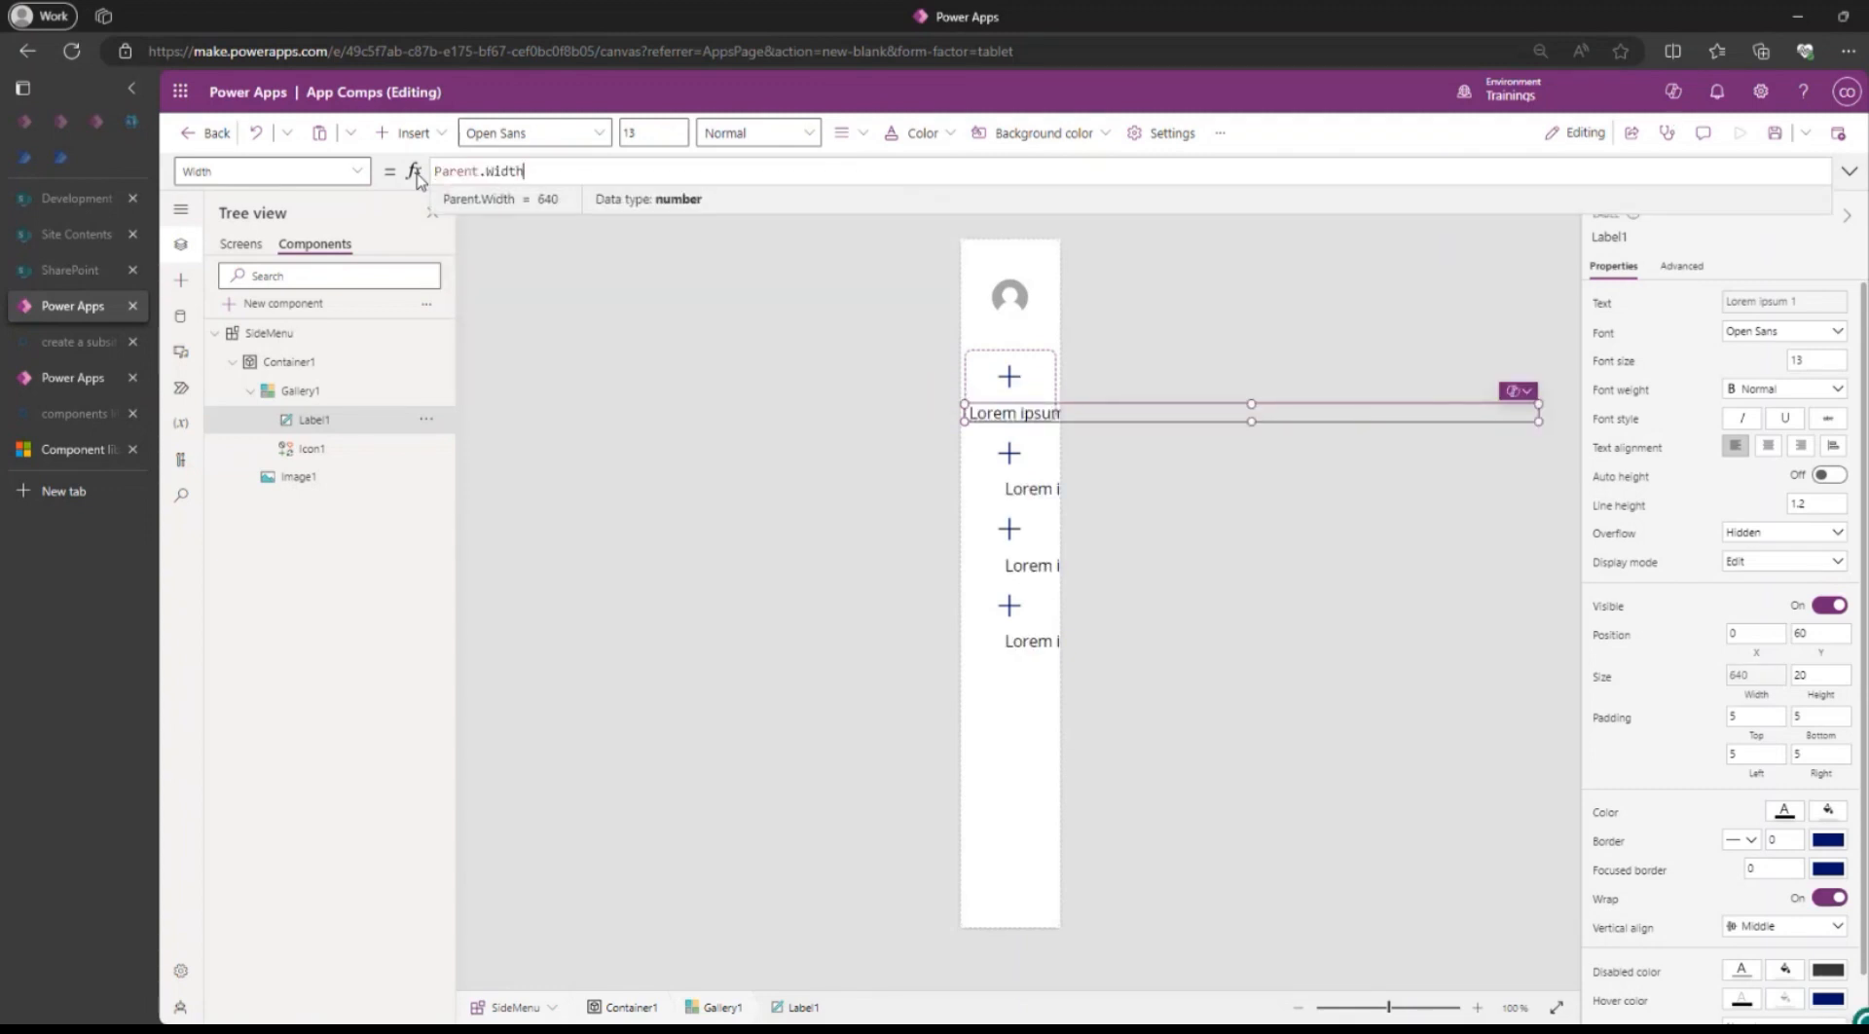
key("BackSpace")
key("BackSpace")
key("BackSpace")
key("BackSpace")
key("BackSpace")
type("tem")
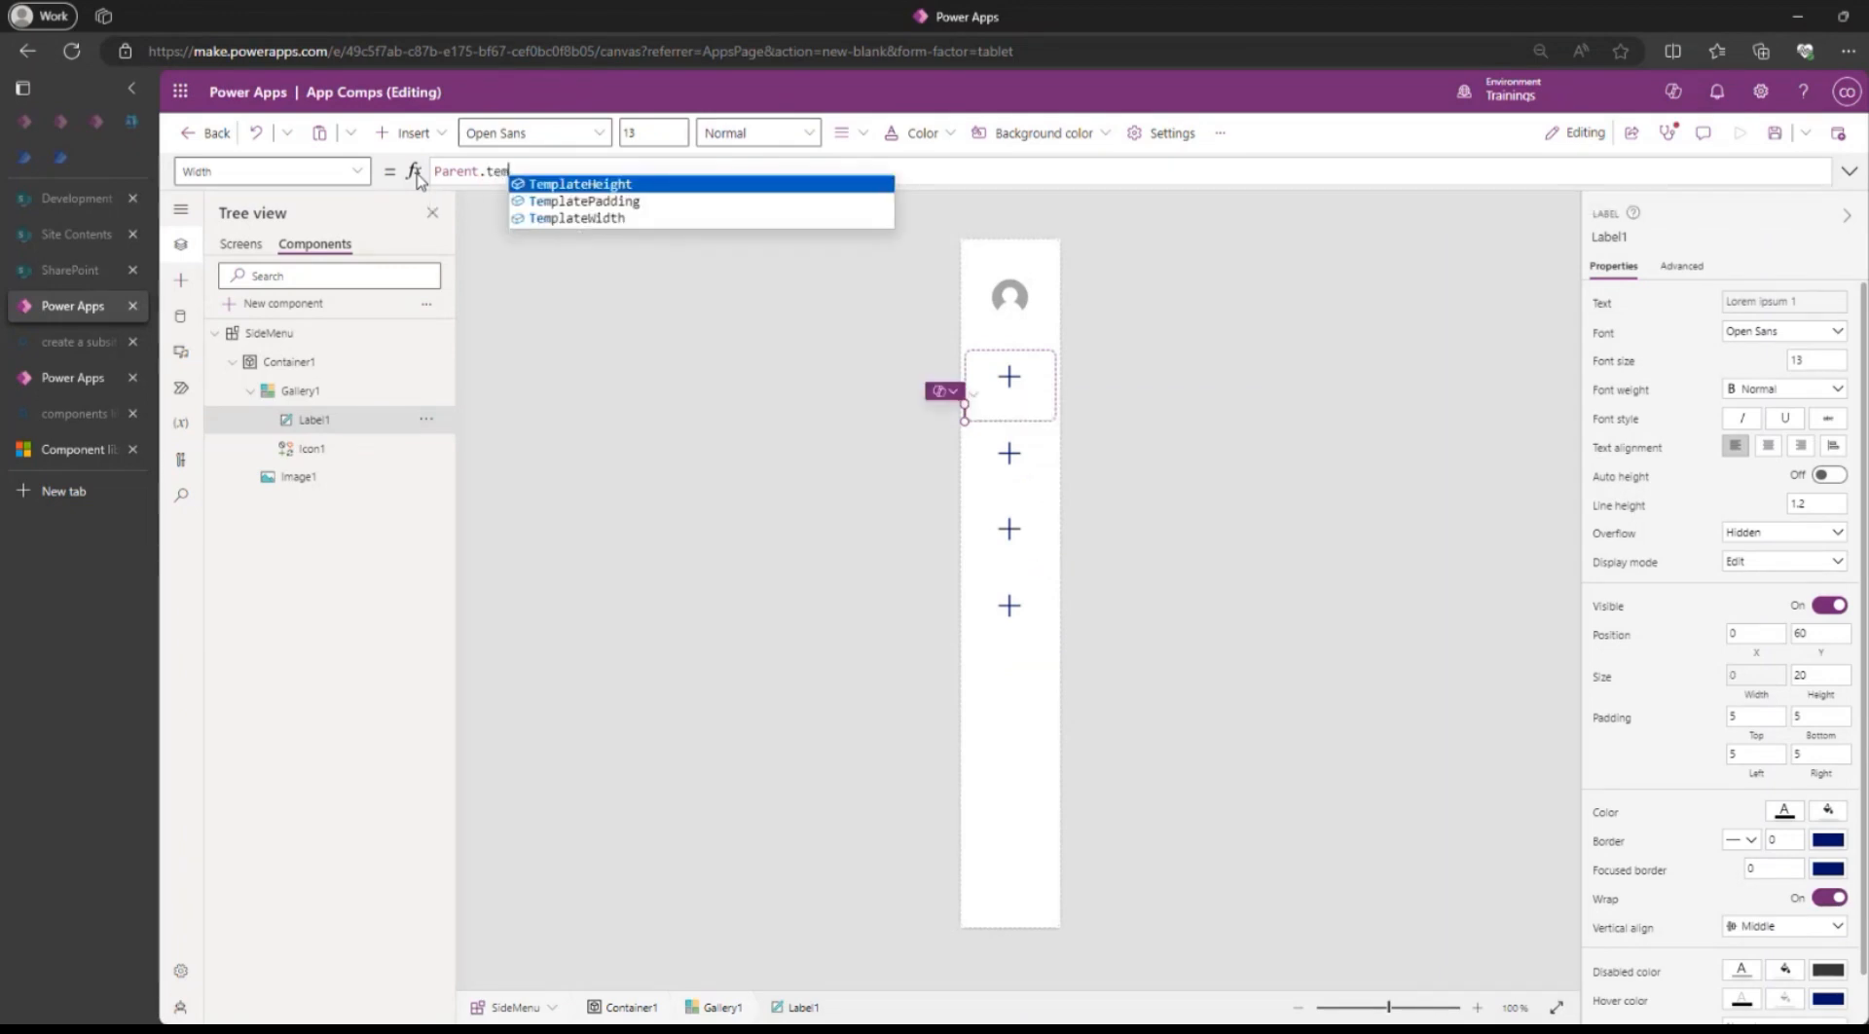
left_click(556, 219)
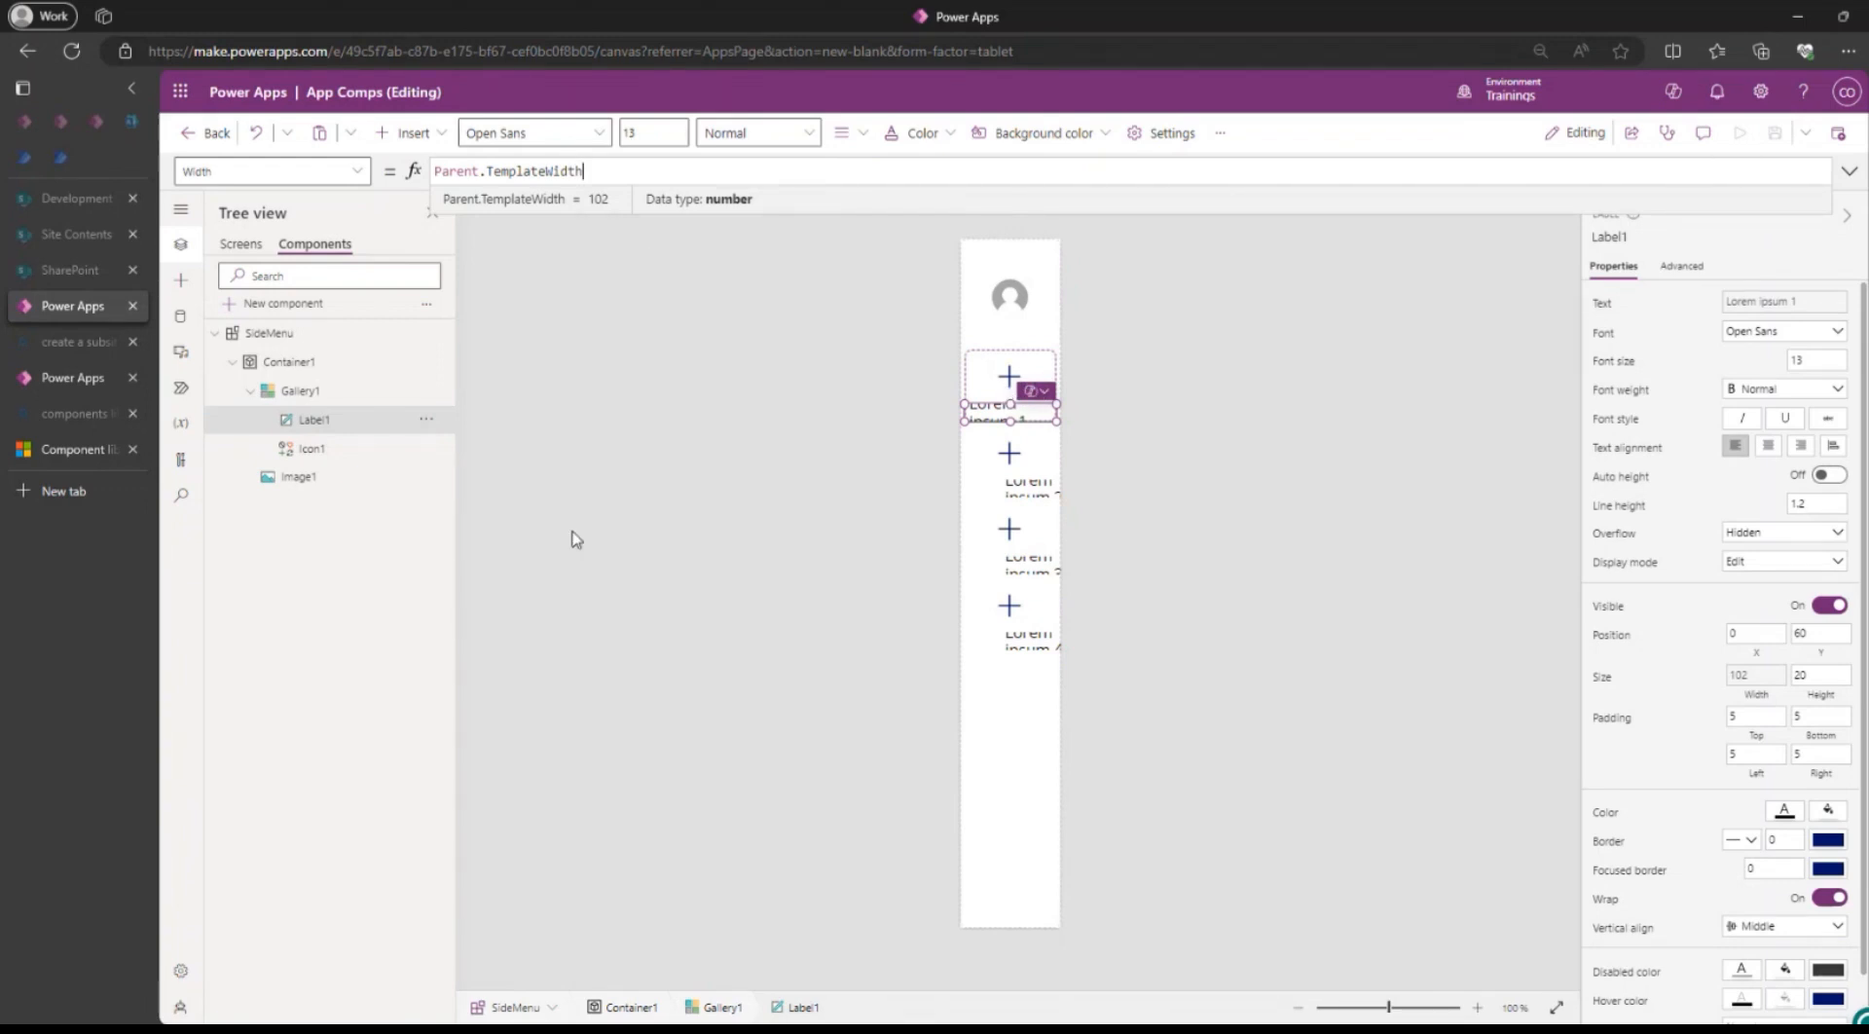
left_click(1029, 477)
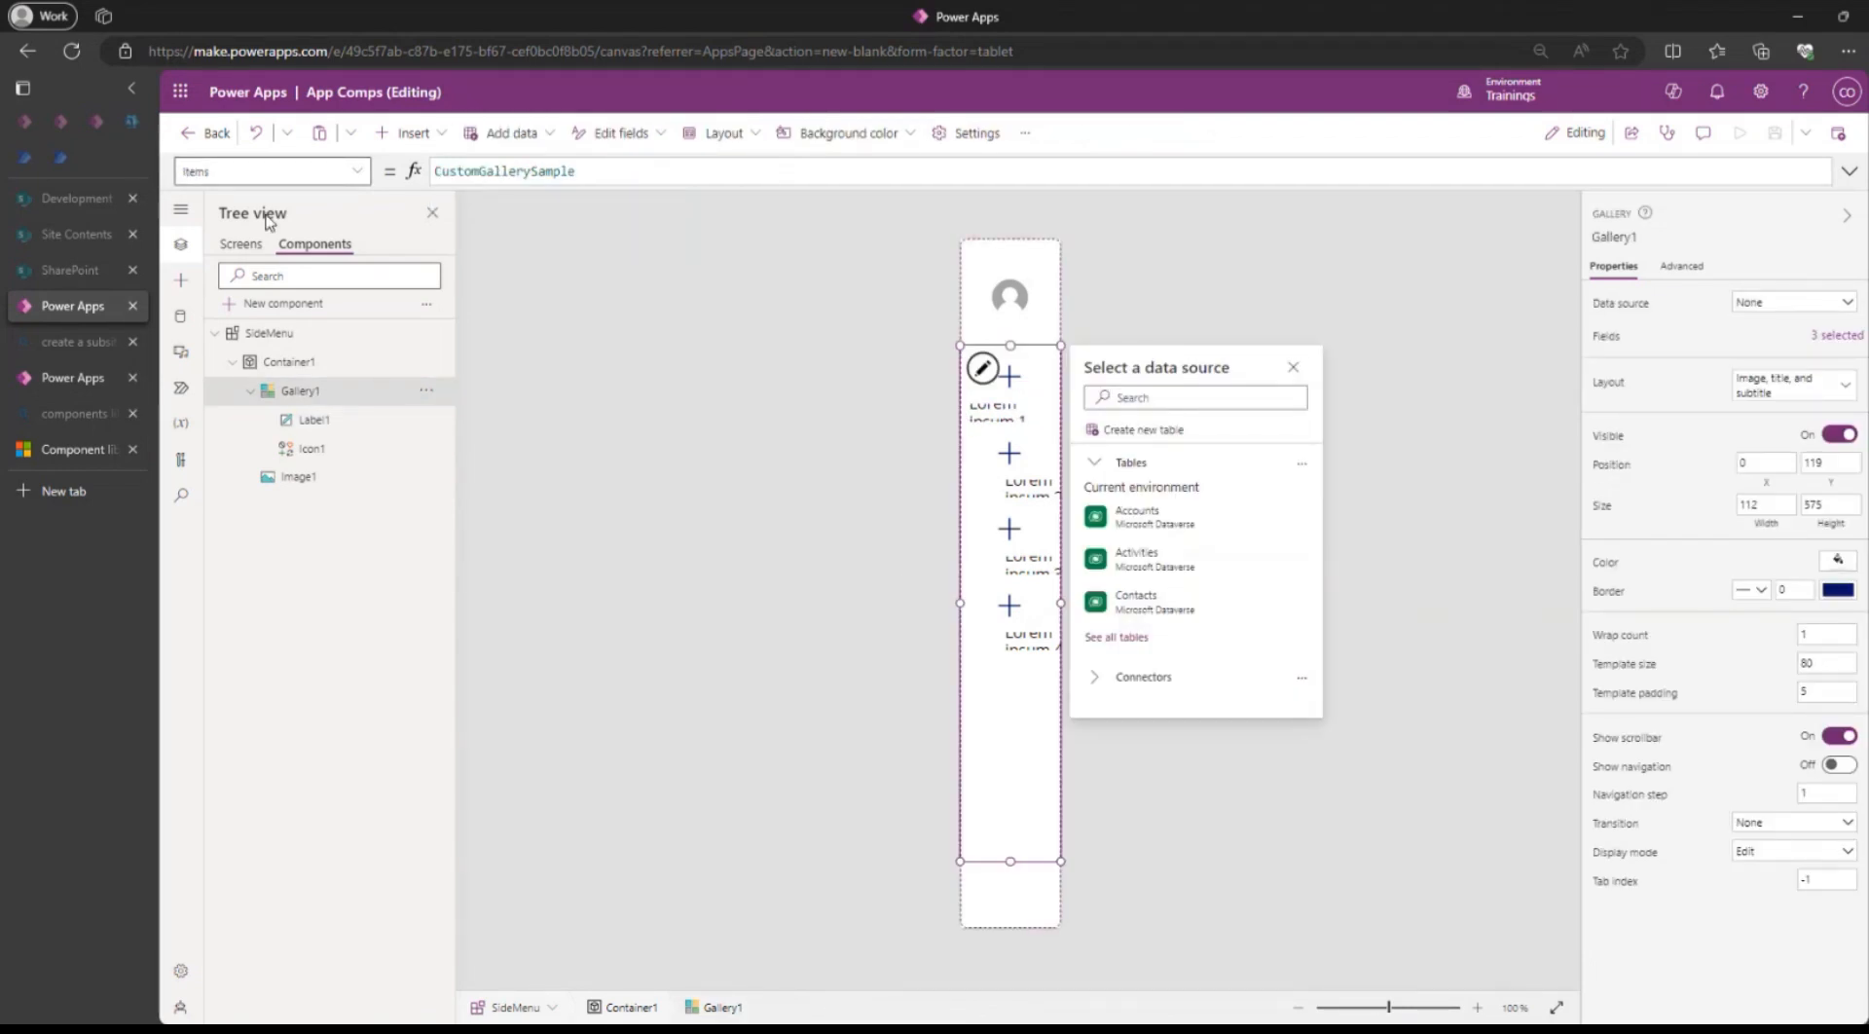
Replace Gallery1's Items CustomGallerySample with SideMenu.AppMenu and check SideMenu's AppMenu property.
double_click(500, 173)
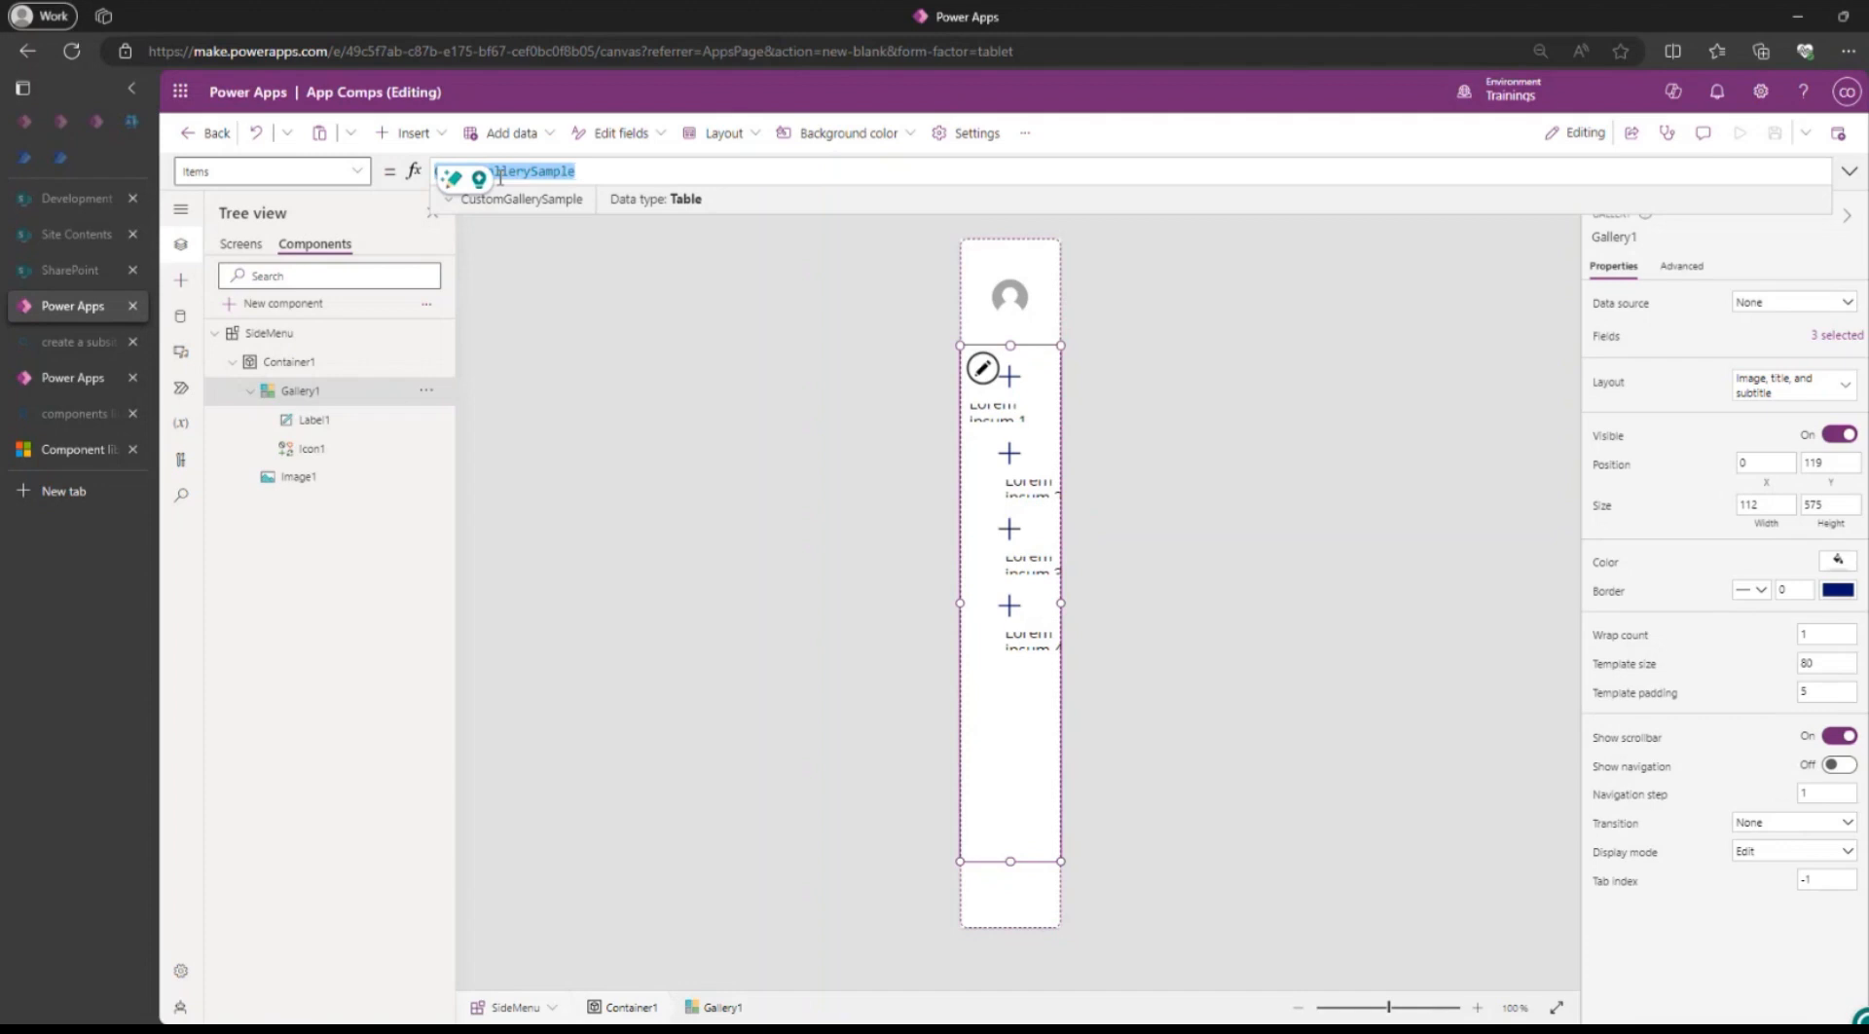
type("SideMenu")
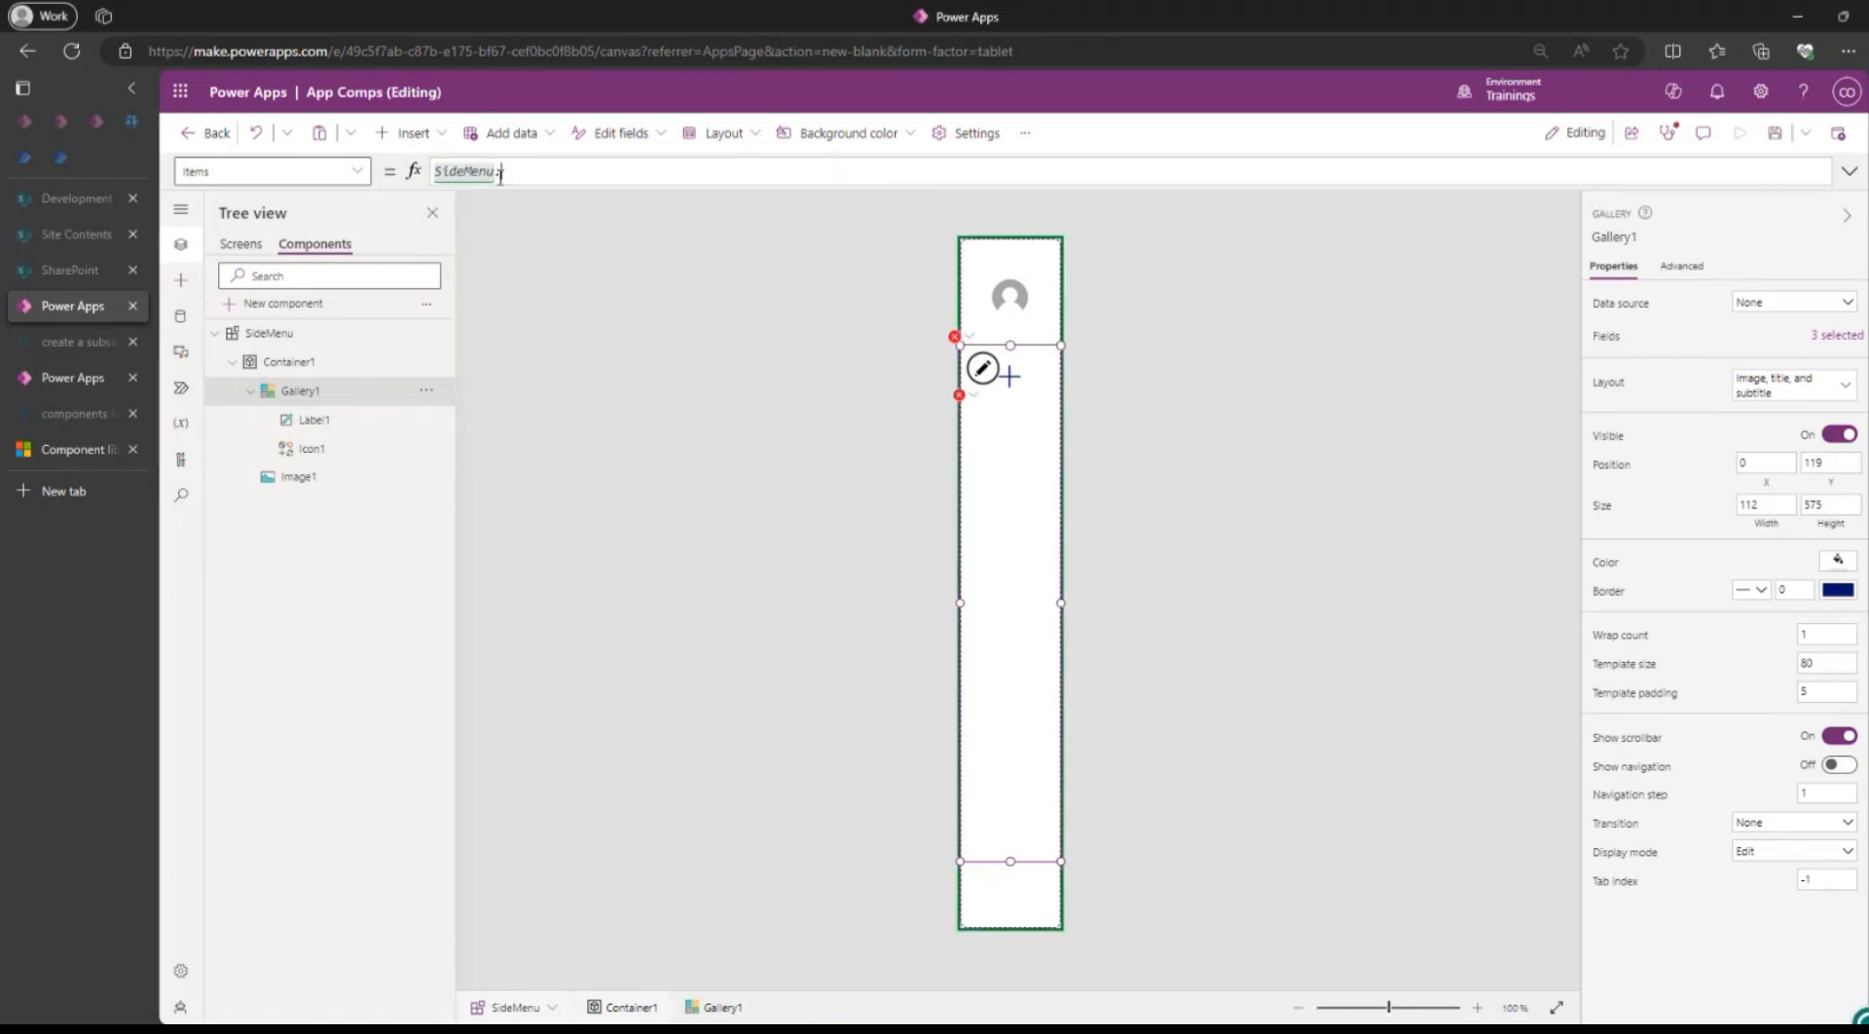
type(".a")
key("Tab")
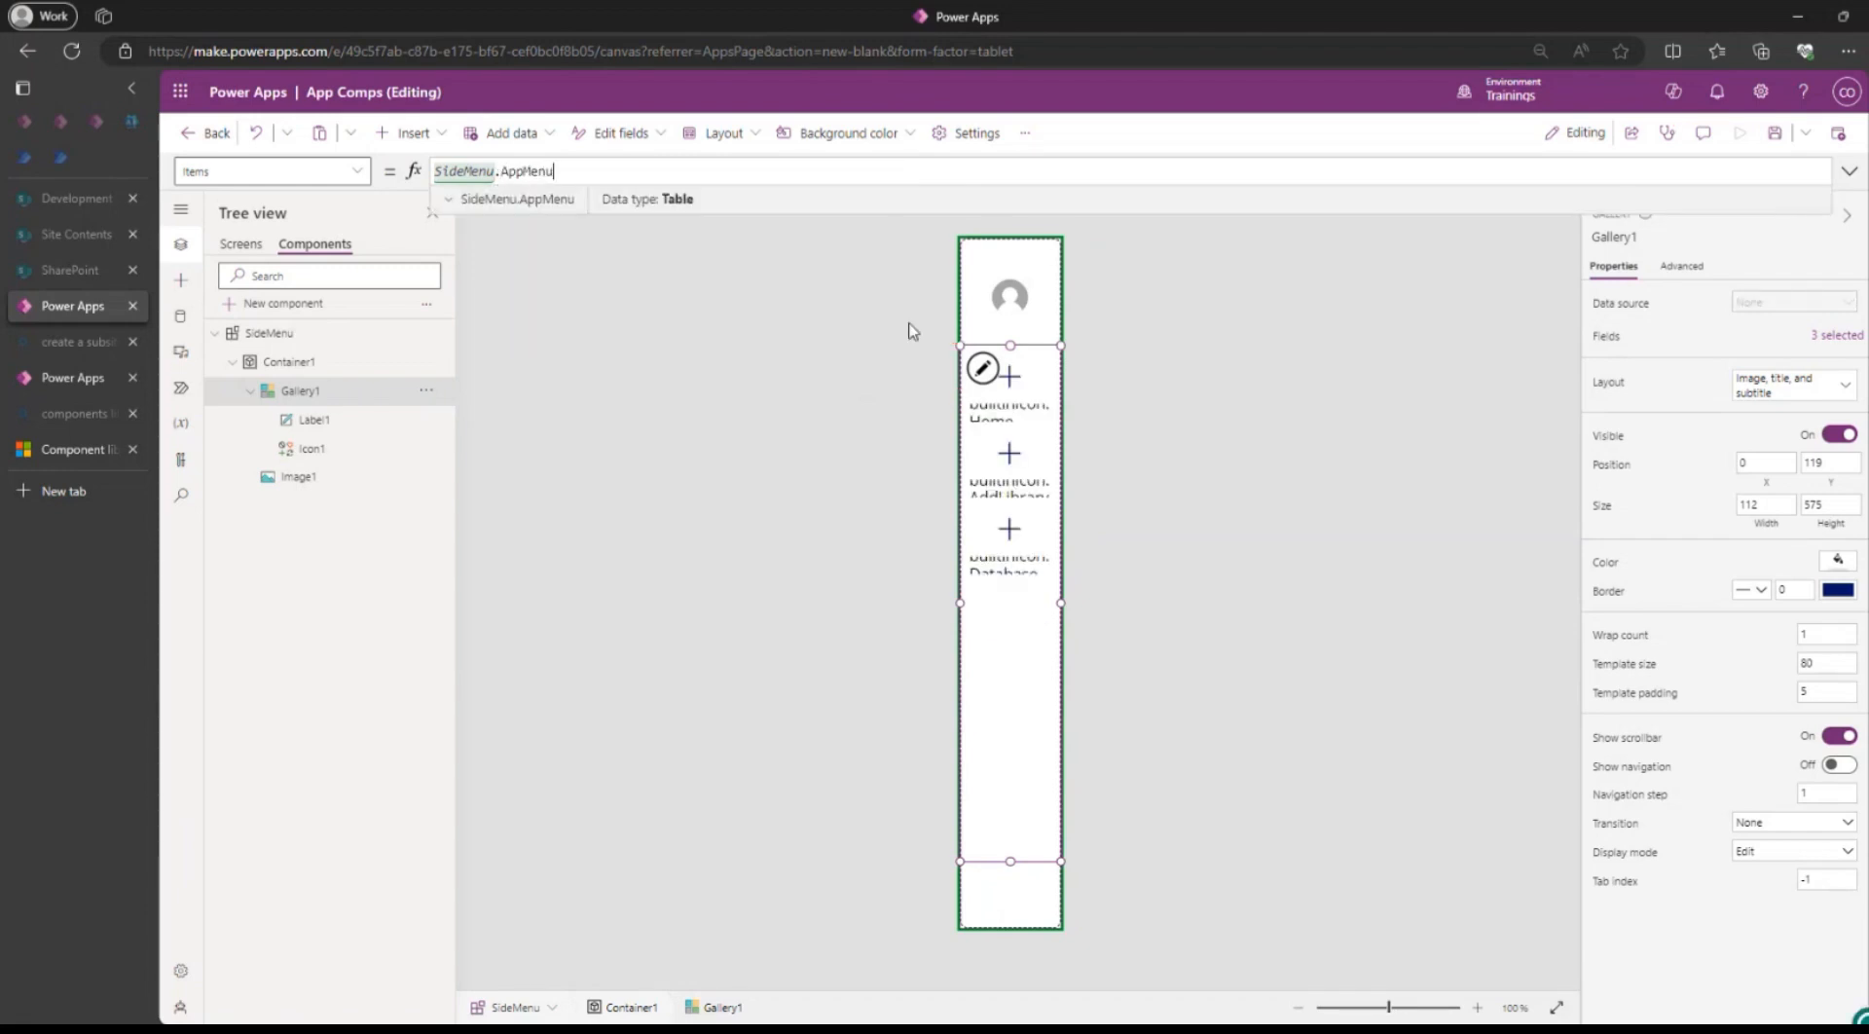
left_click(262, 341)
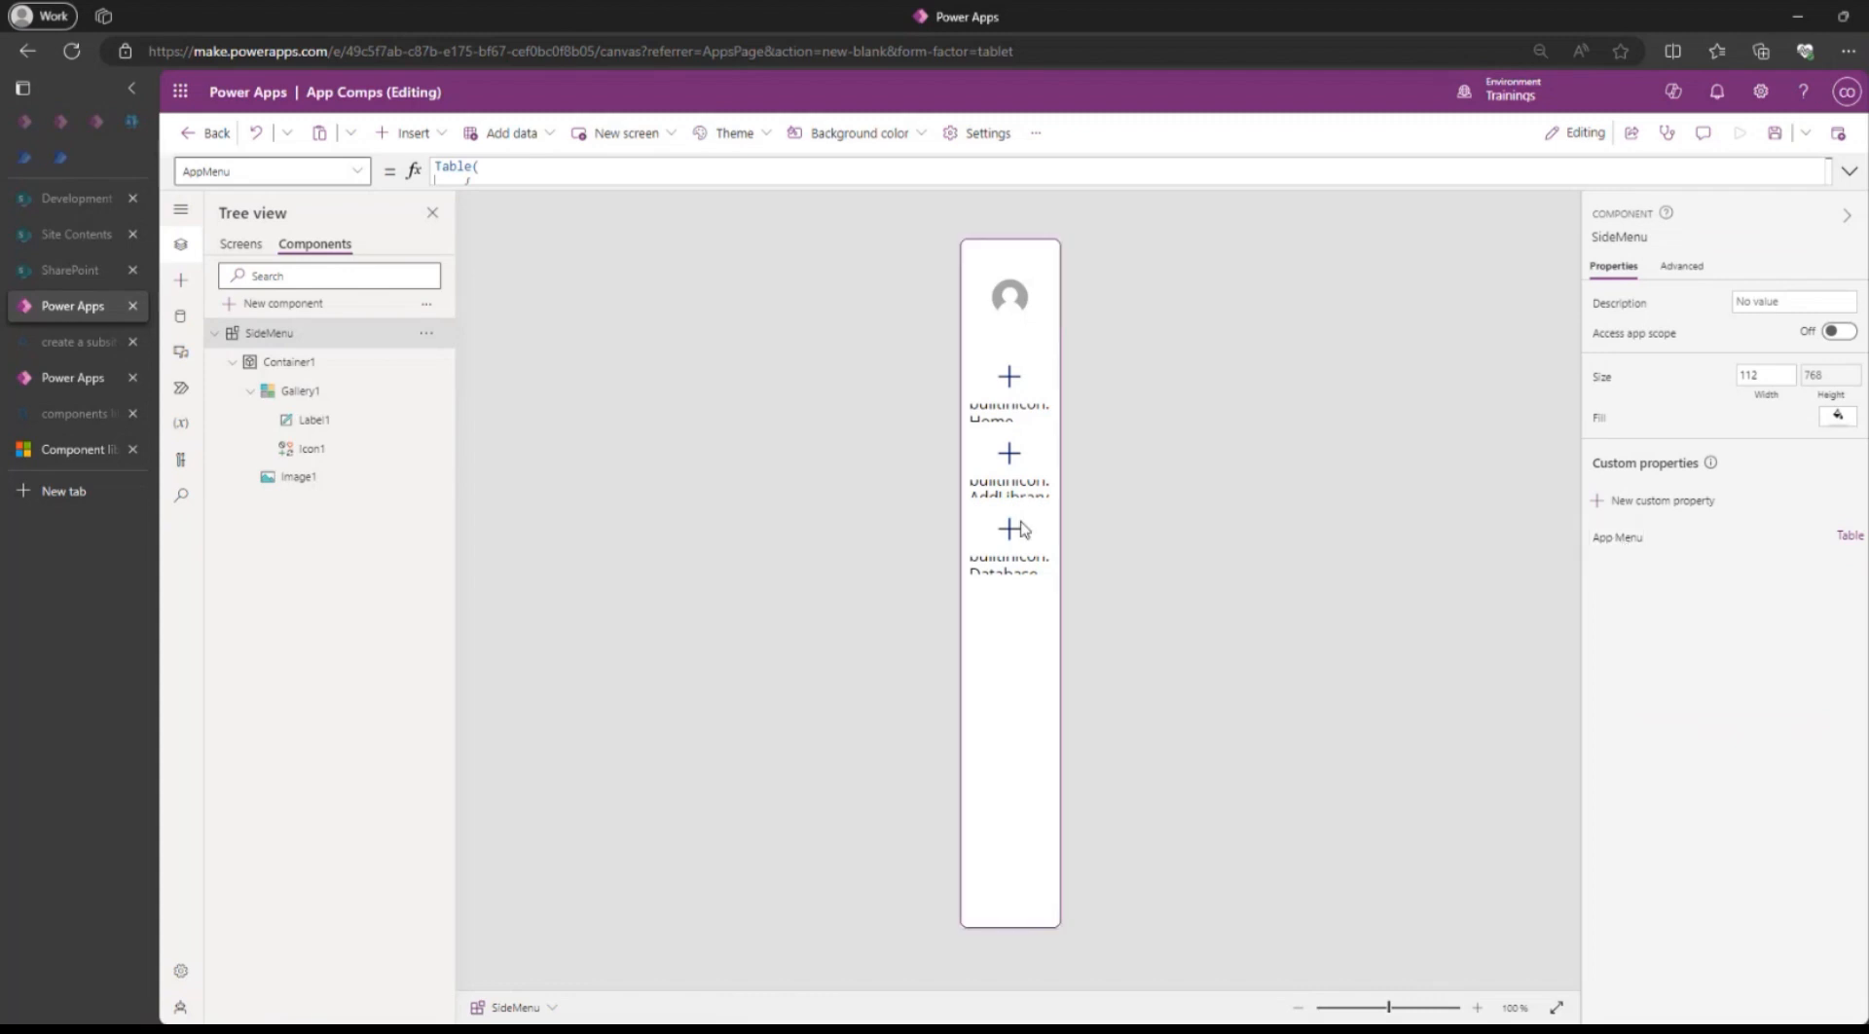
left_click(998, 667)
left_click(454, 171)
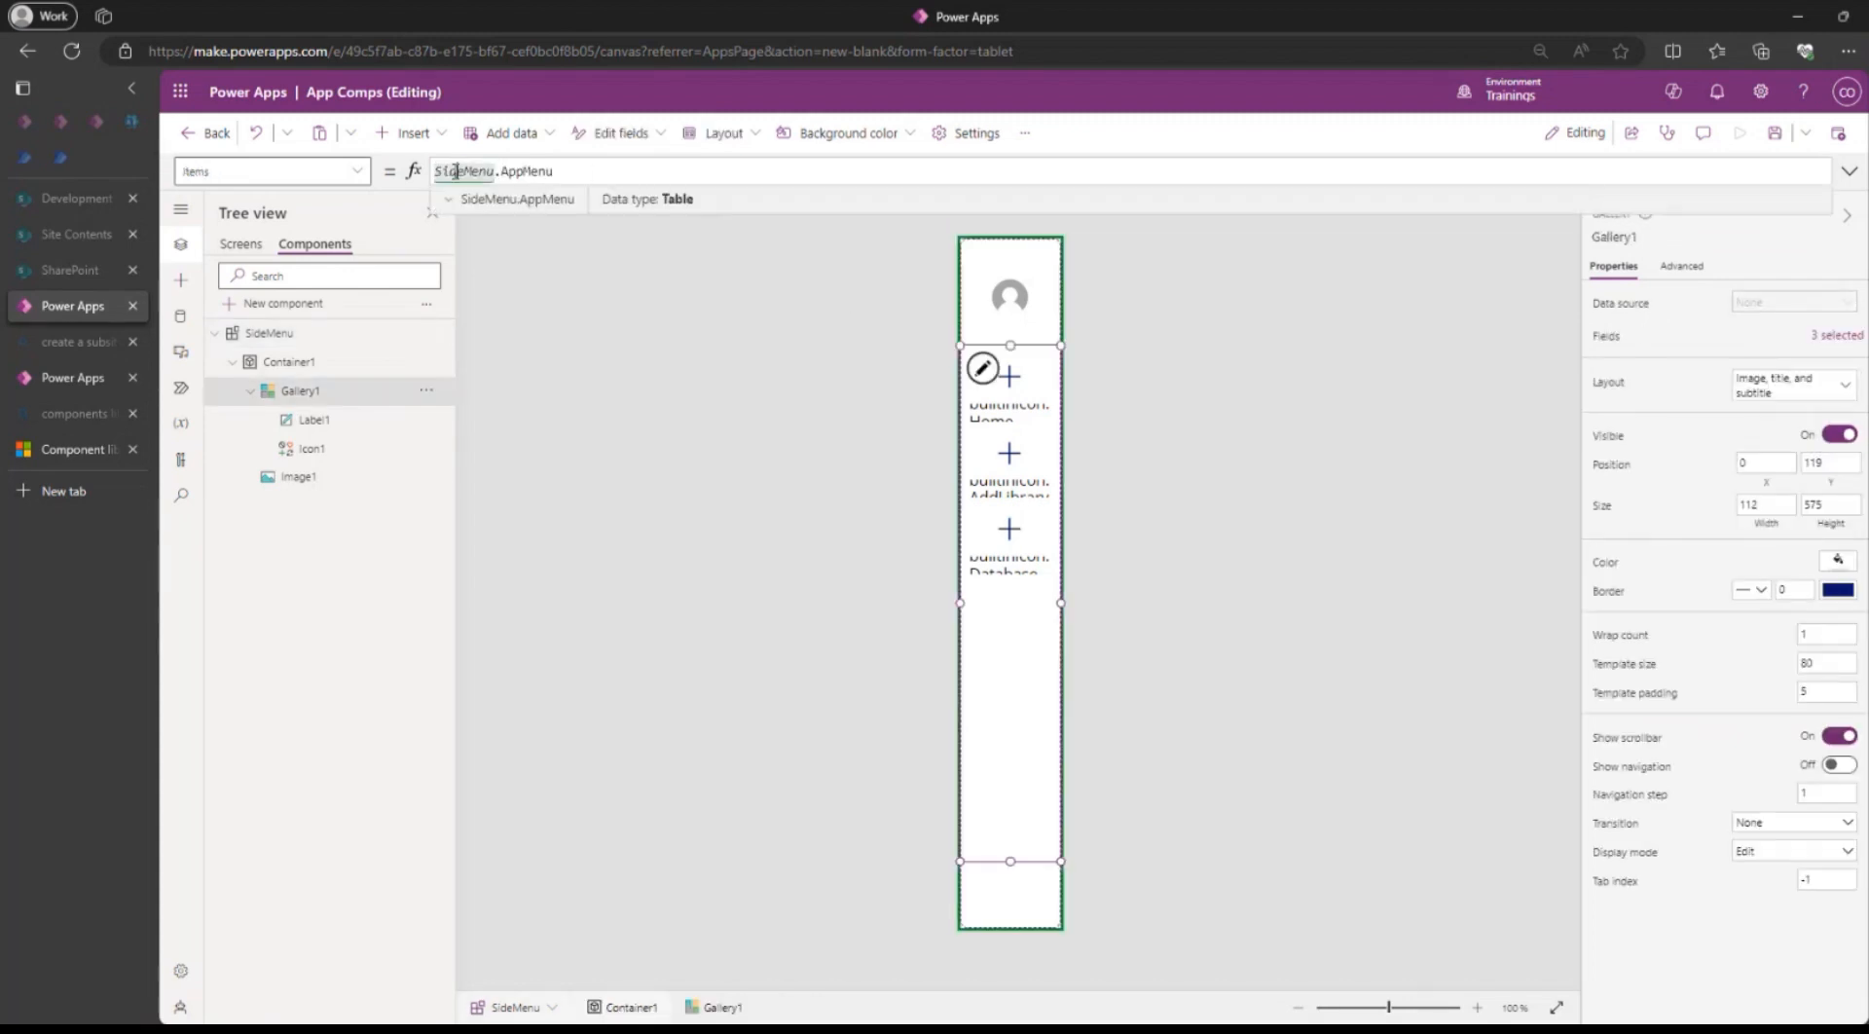
double_click(530, 172)
Change Label1's Text formula from ThisItem.ScreenIcon to ThisItem.ScreenName.
left_click(1005, 407)
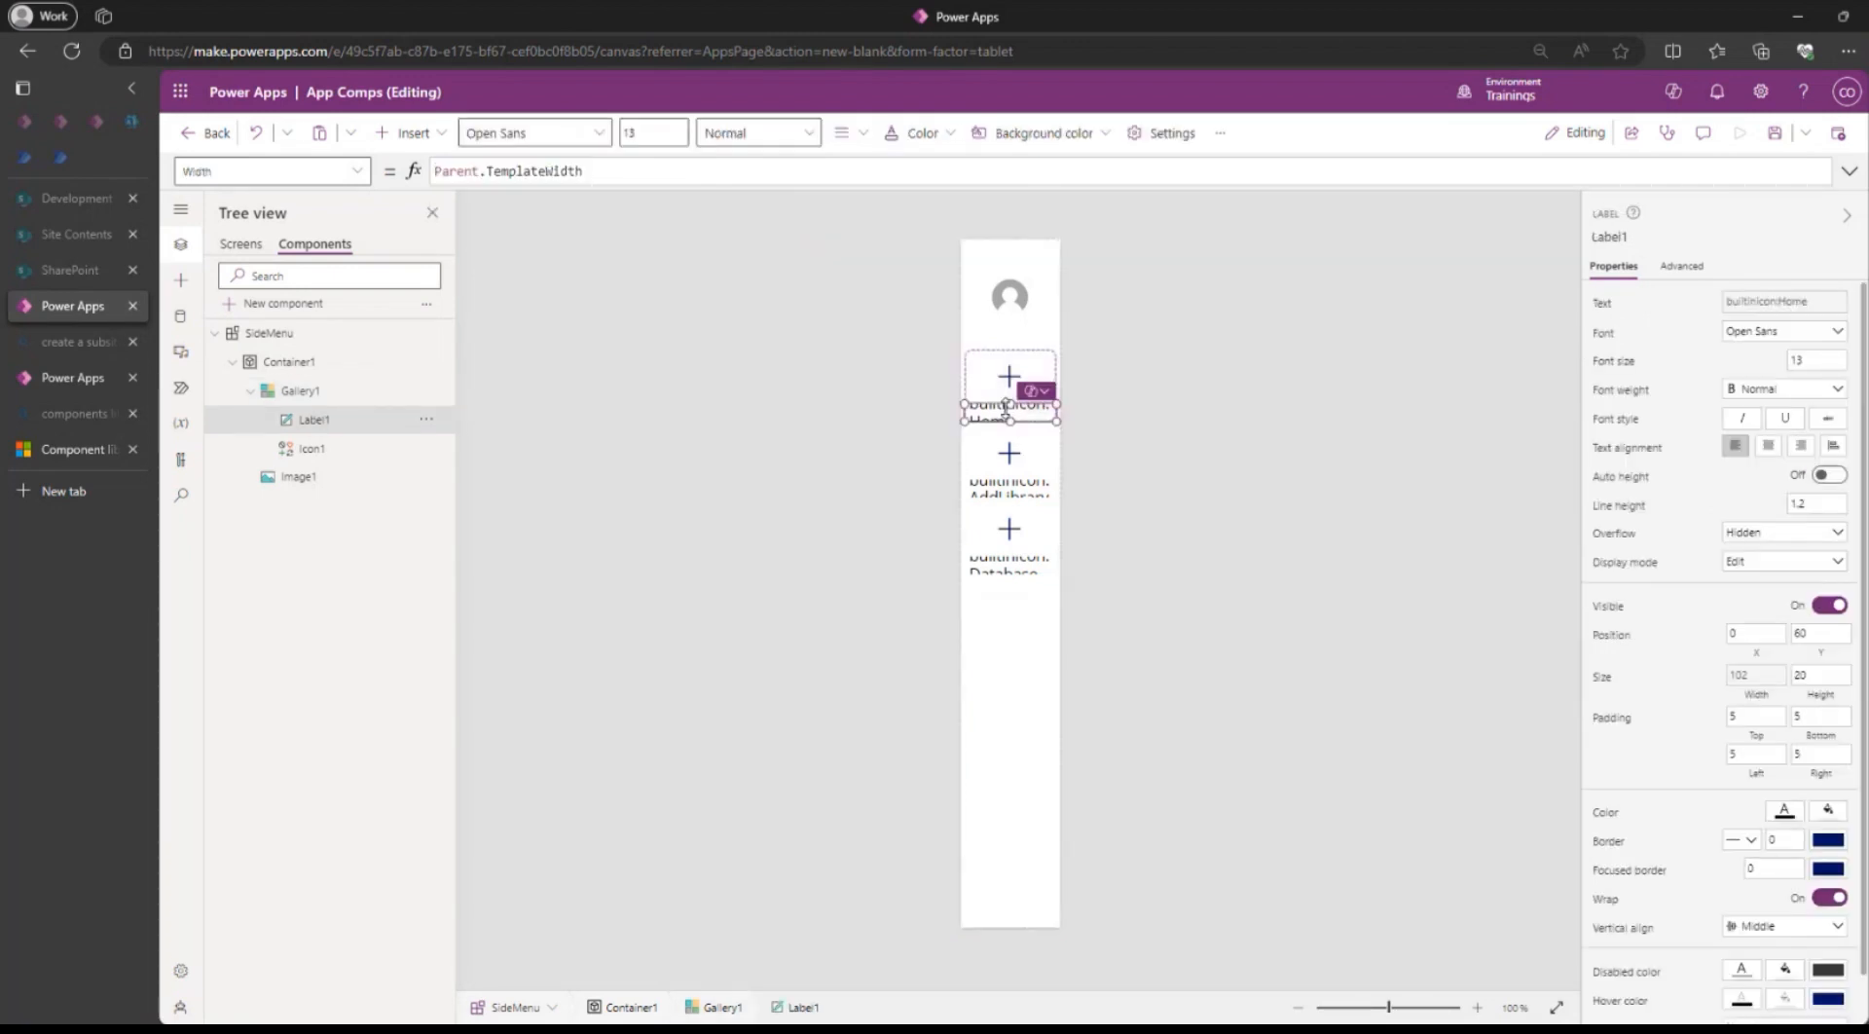
left_click(1605, 304)
double_click(529, 170)
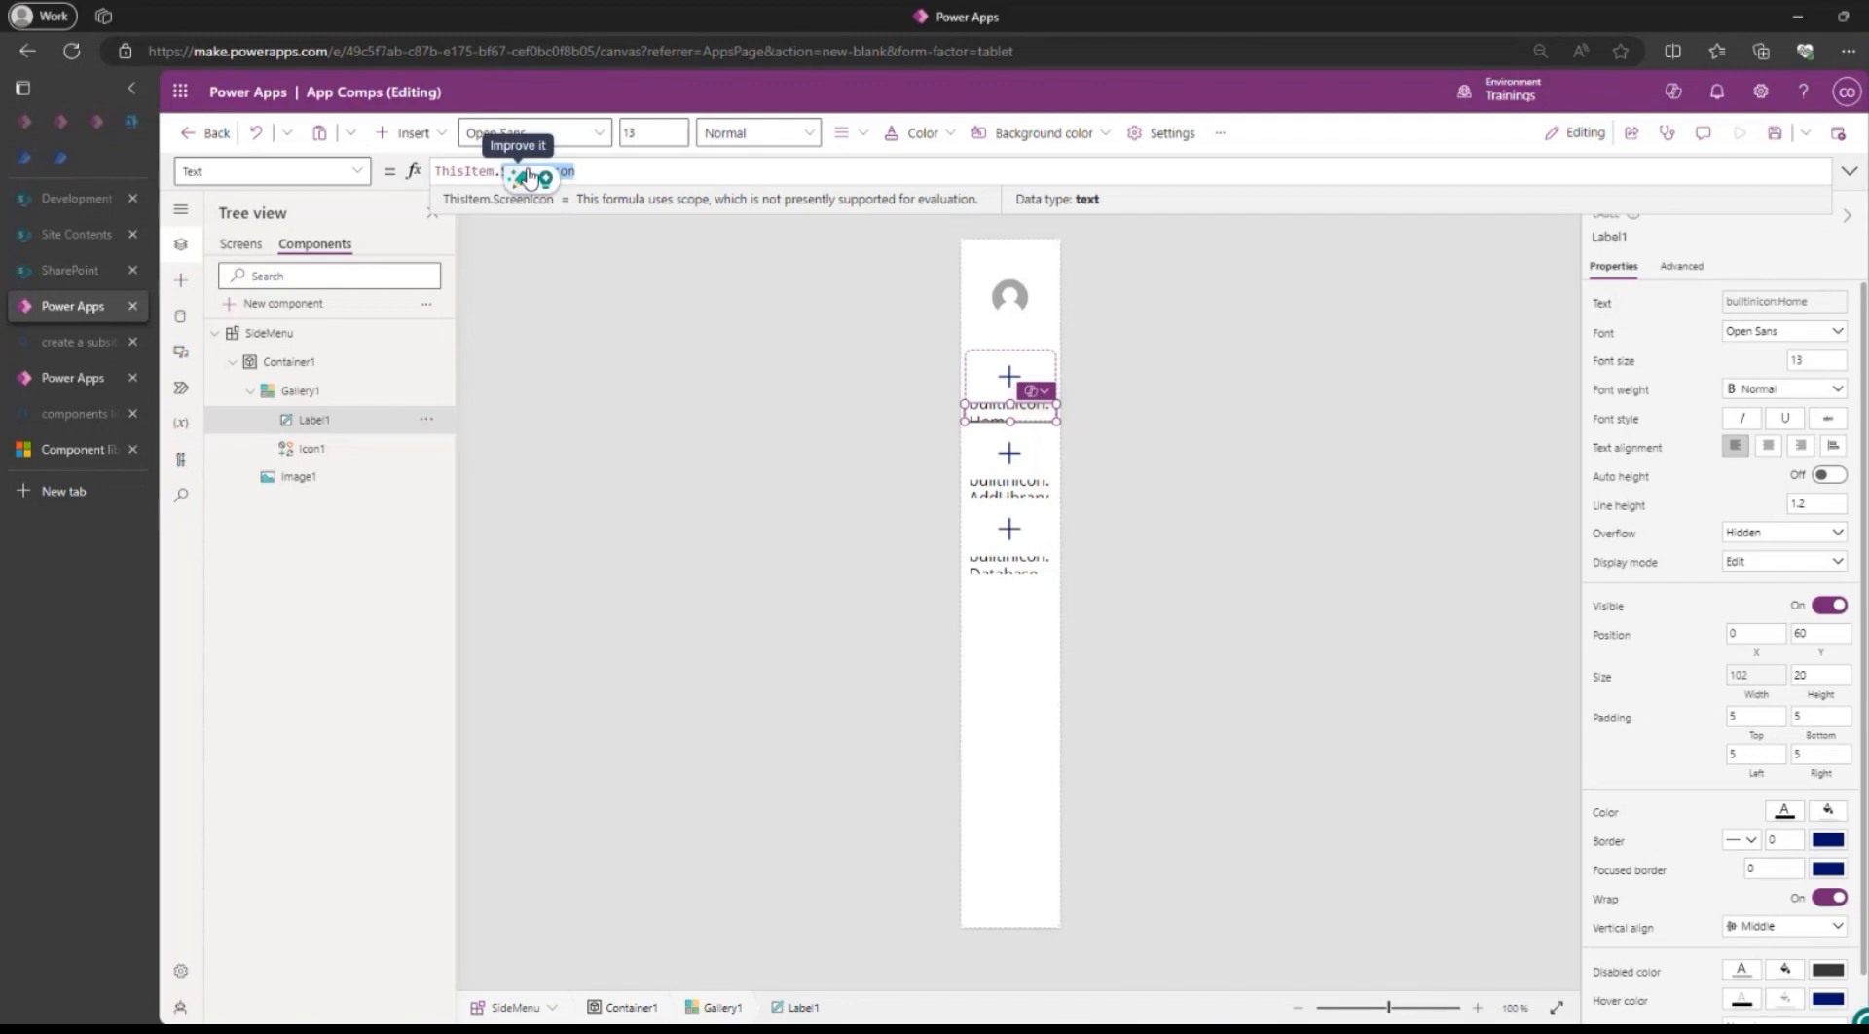
type("Scr")
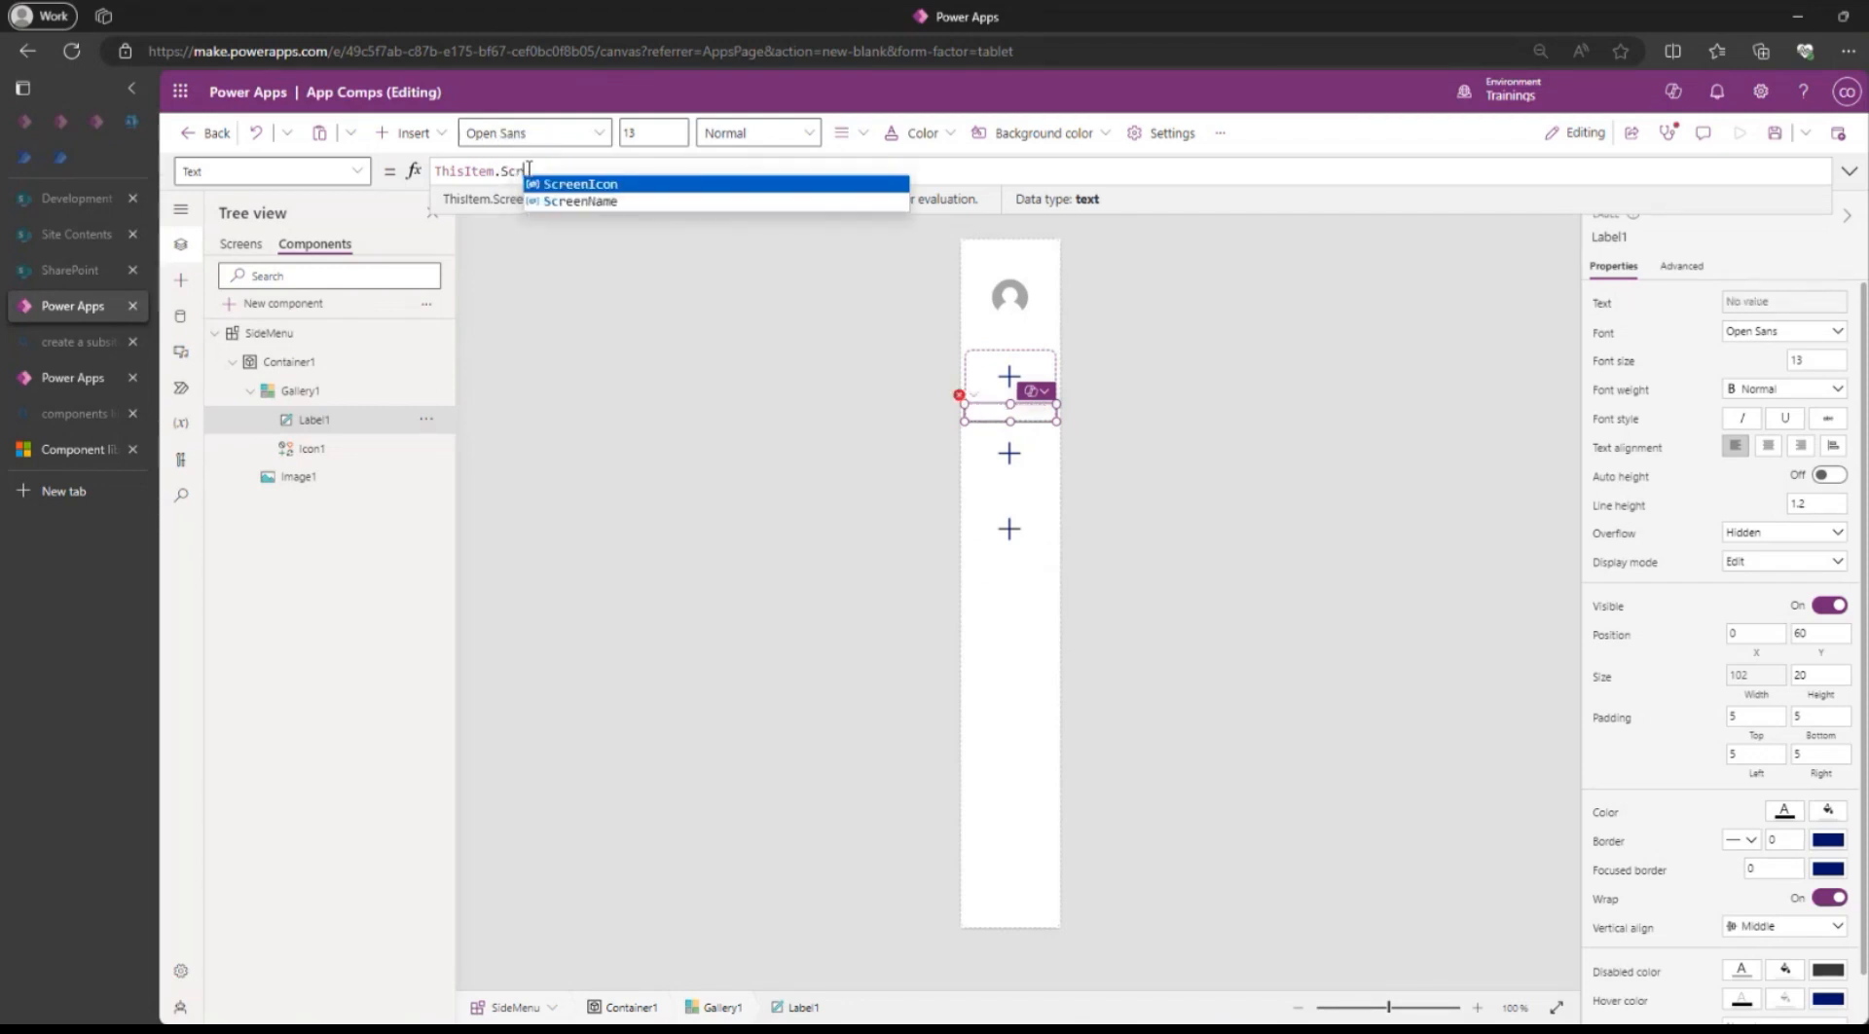
key("Down")
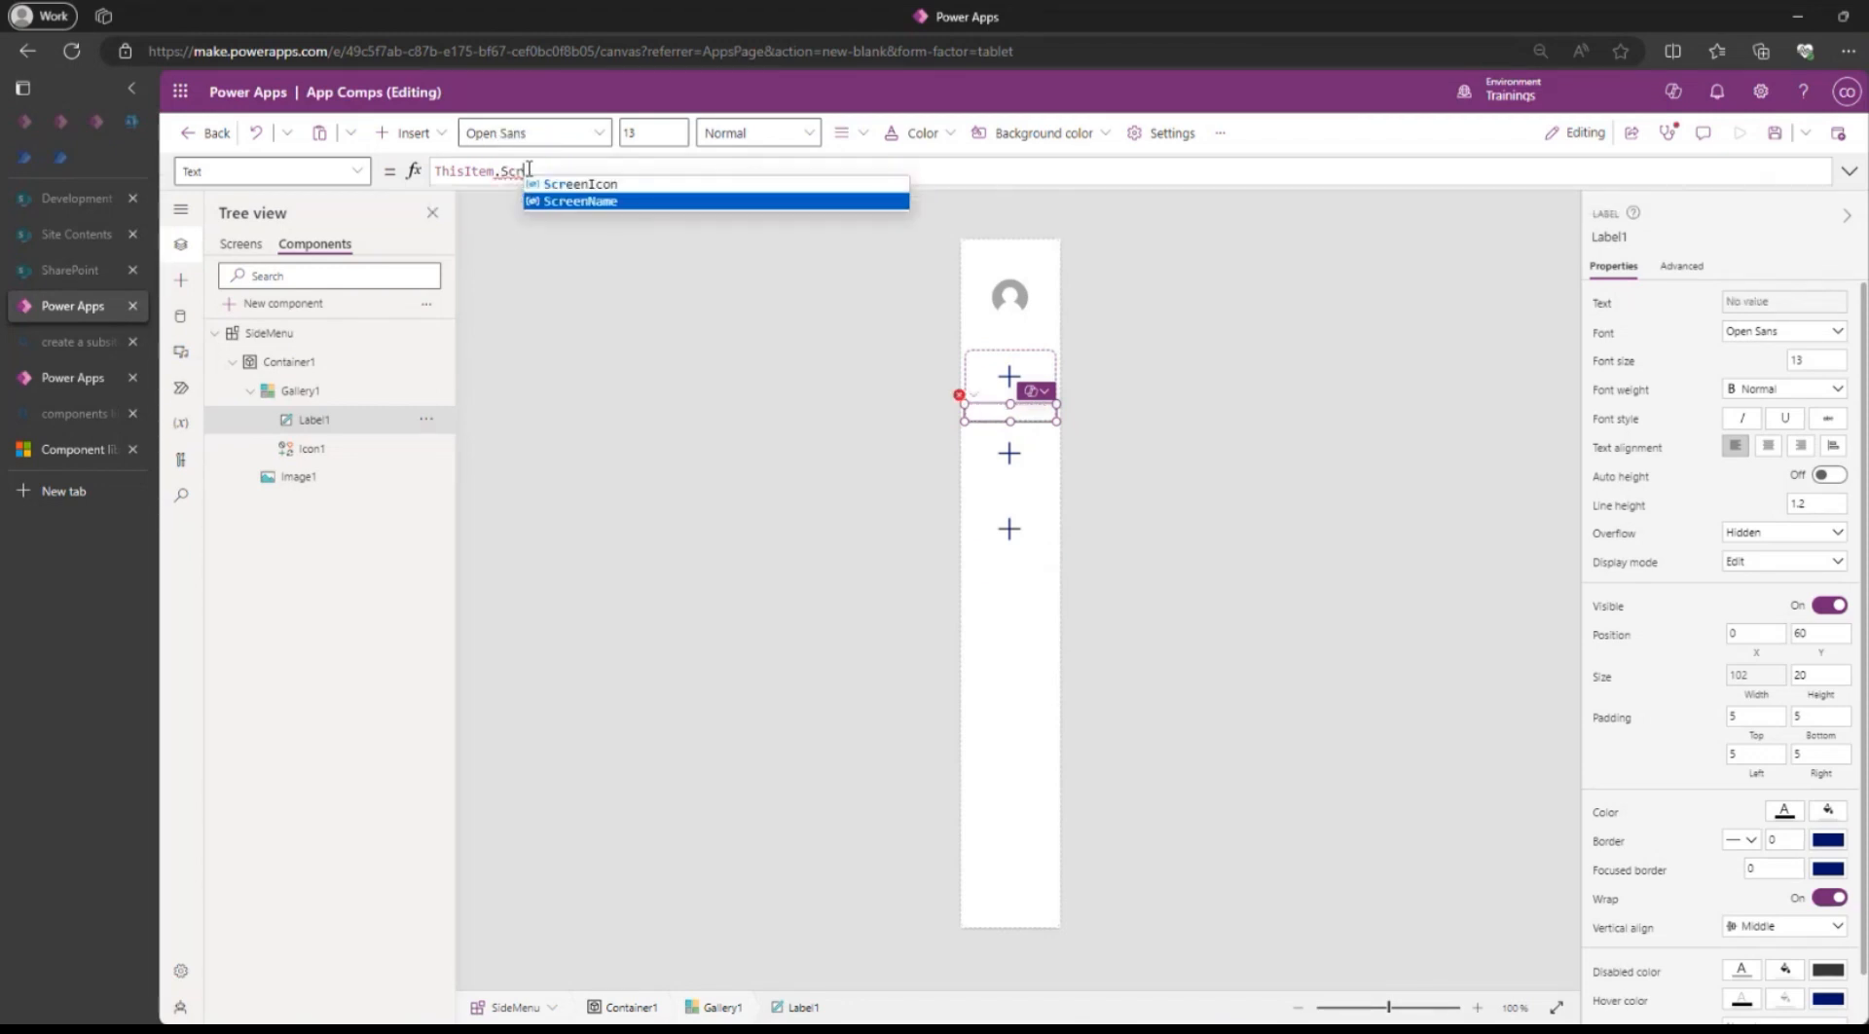
key("Tab")
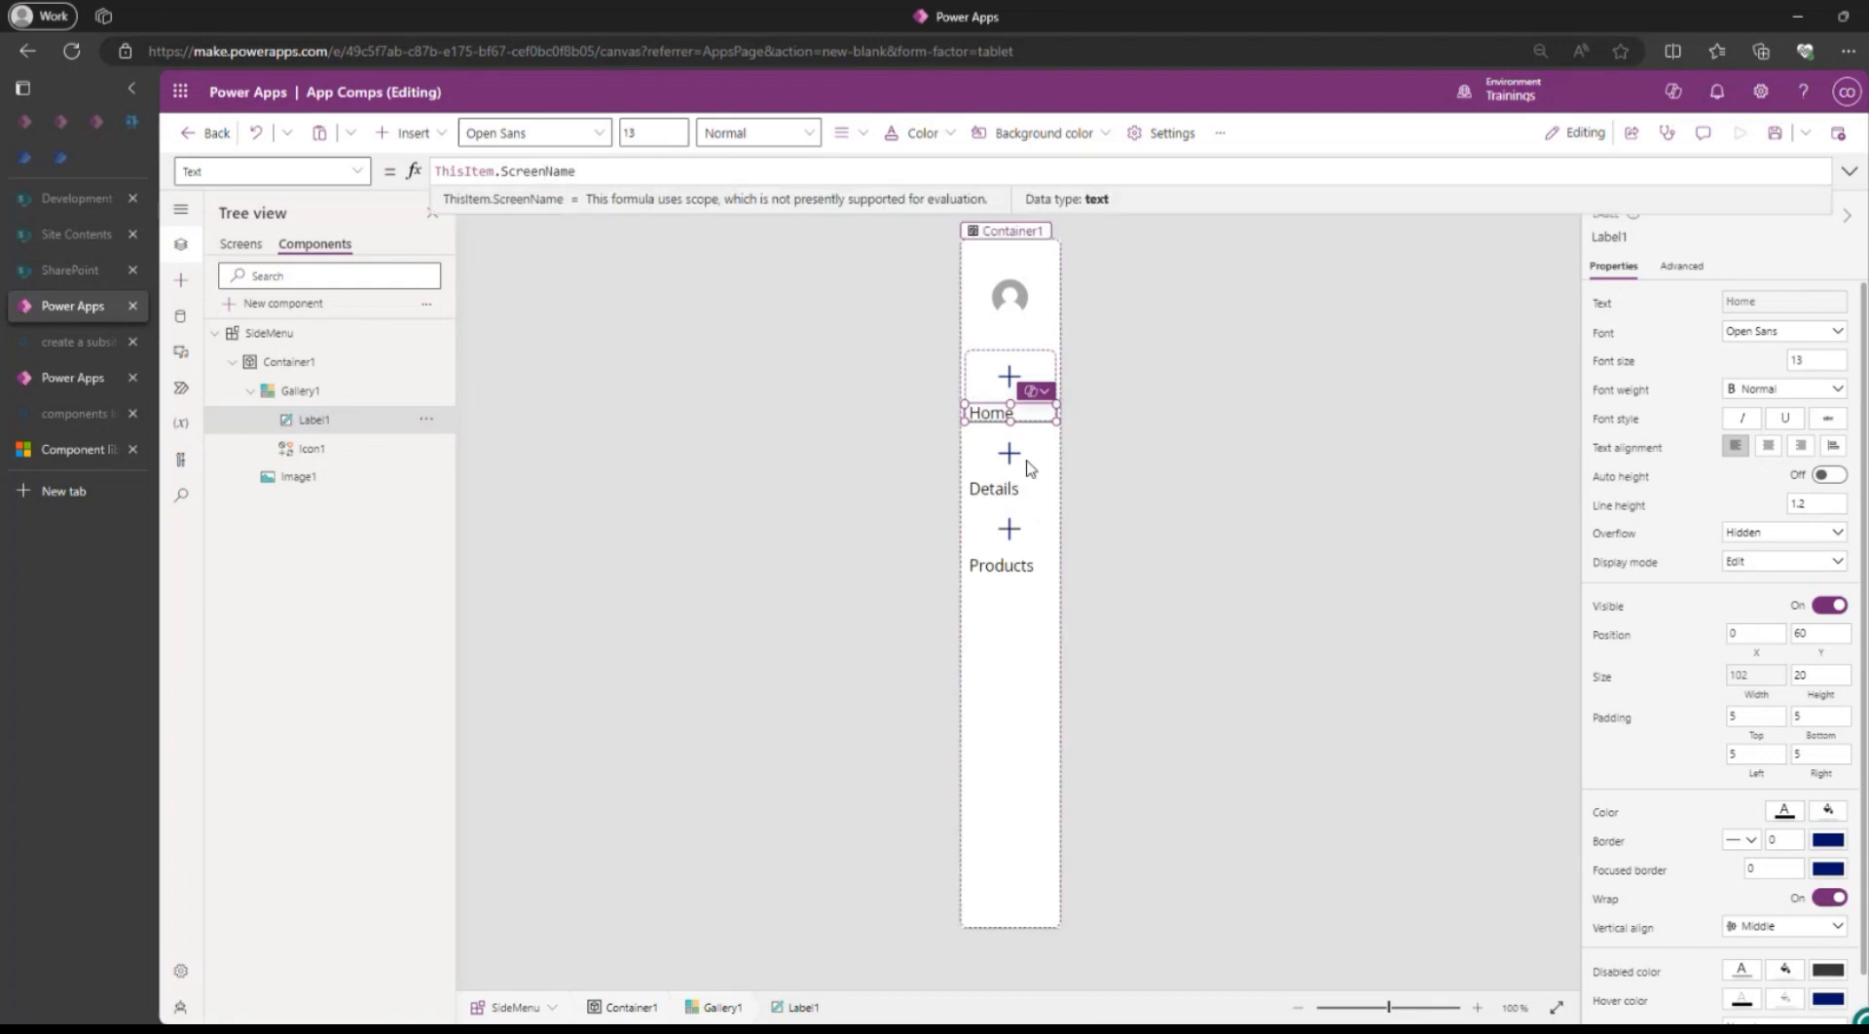
Centre the label text and set its font size to 10.
left_click(1767, 445)
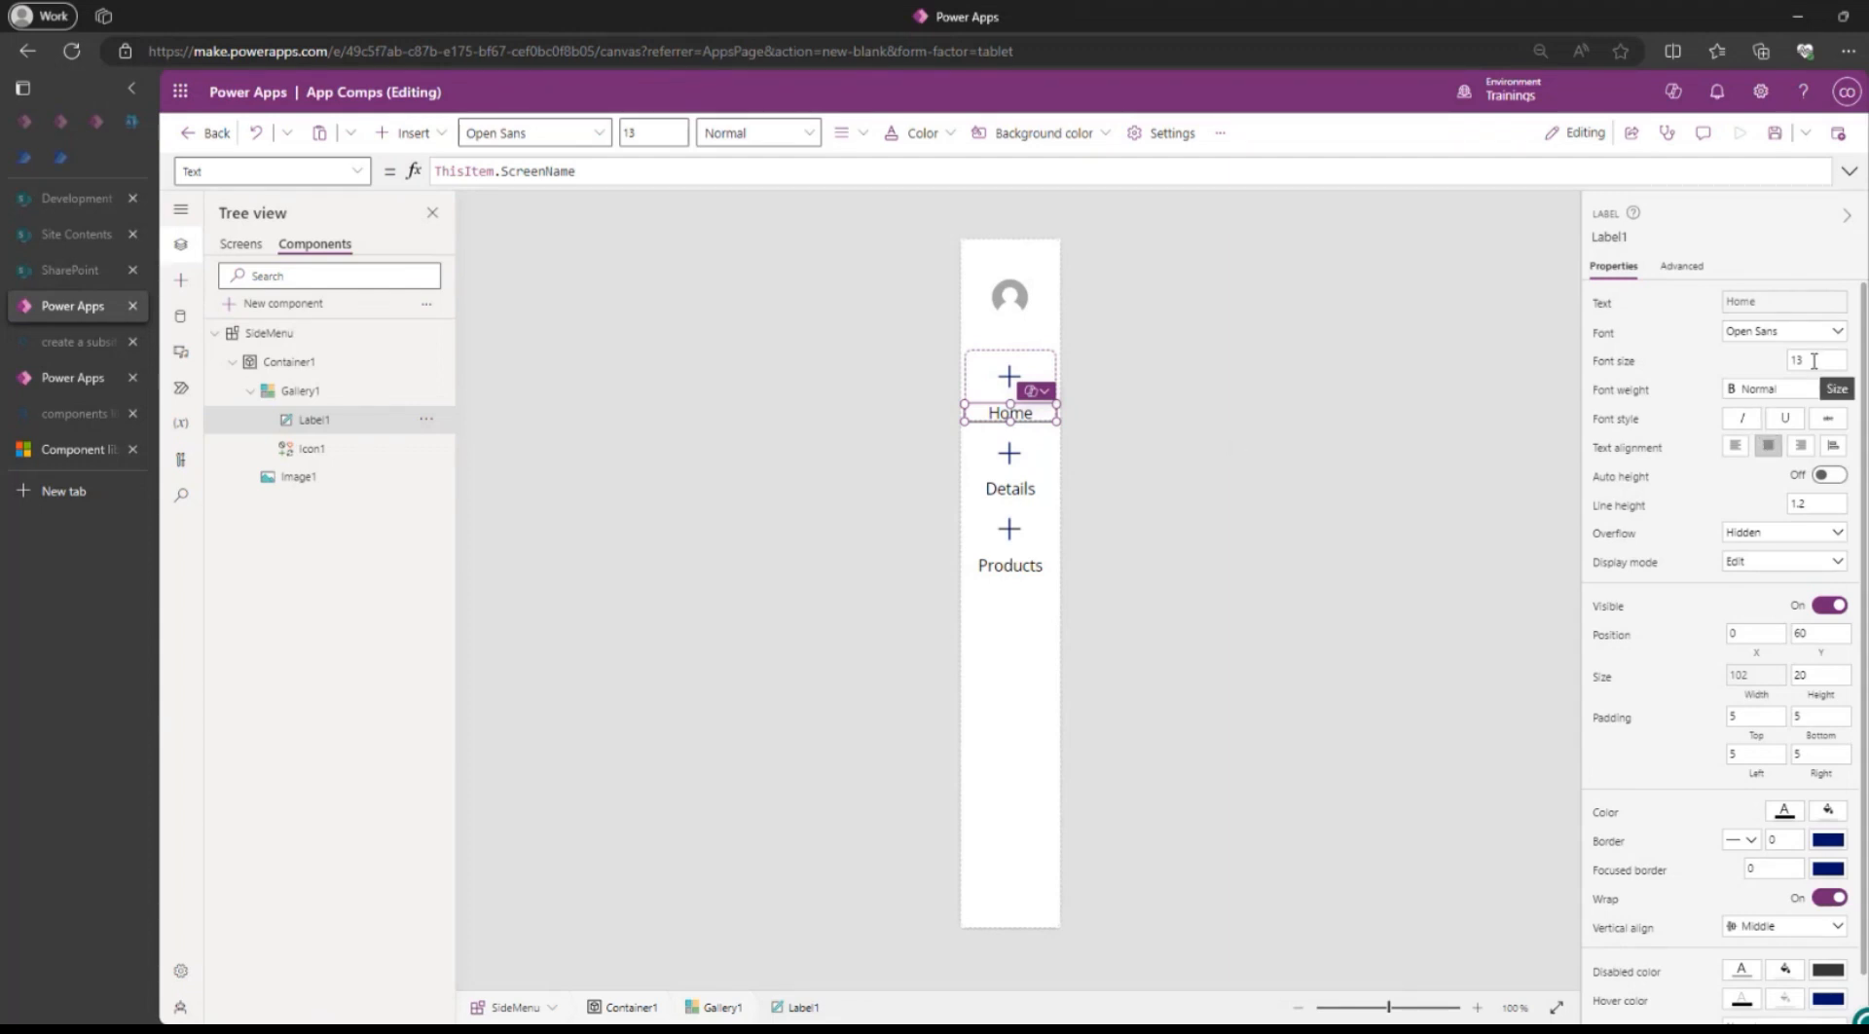
left_click(1814, 361)
type("10")
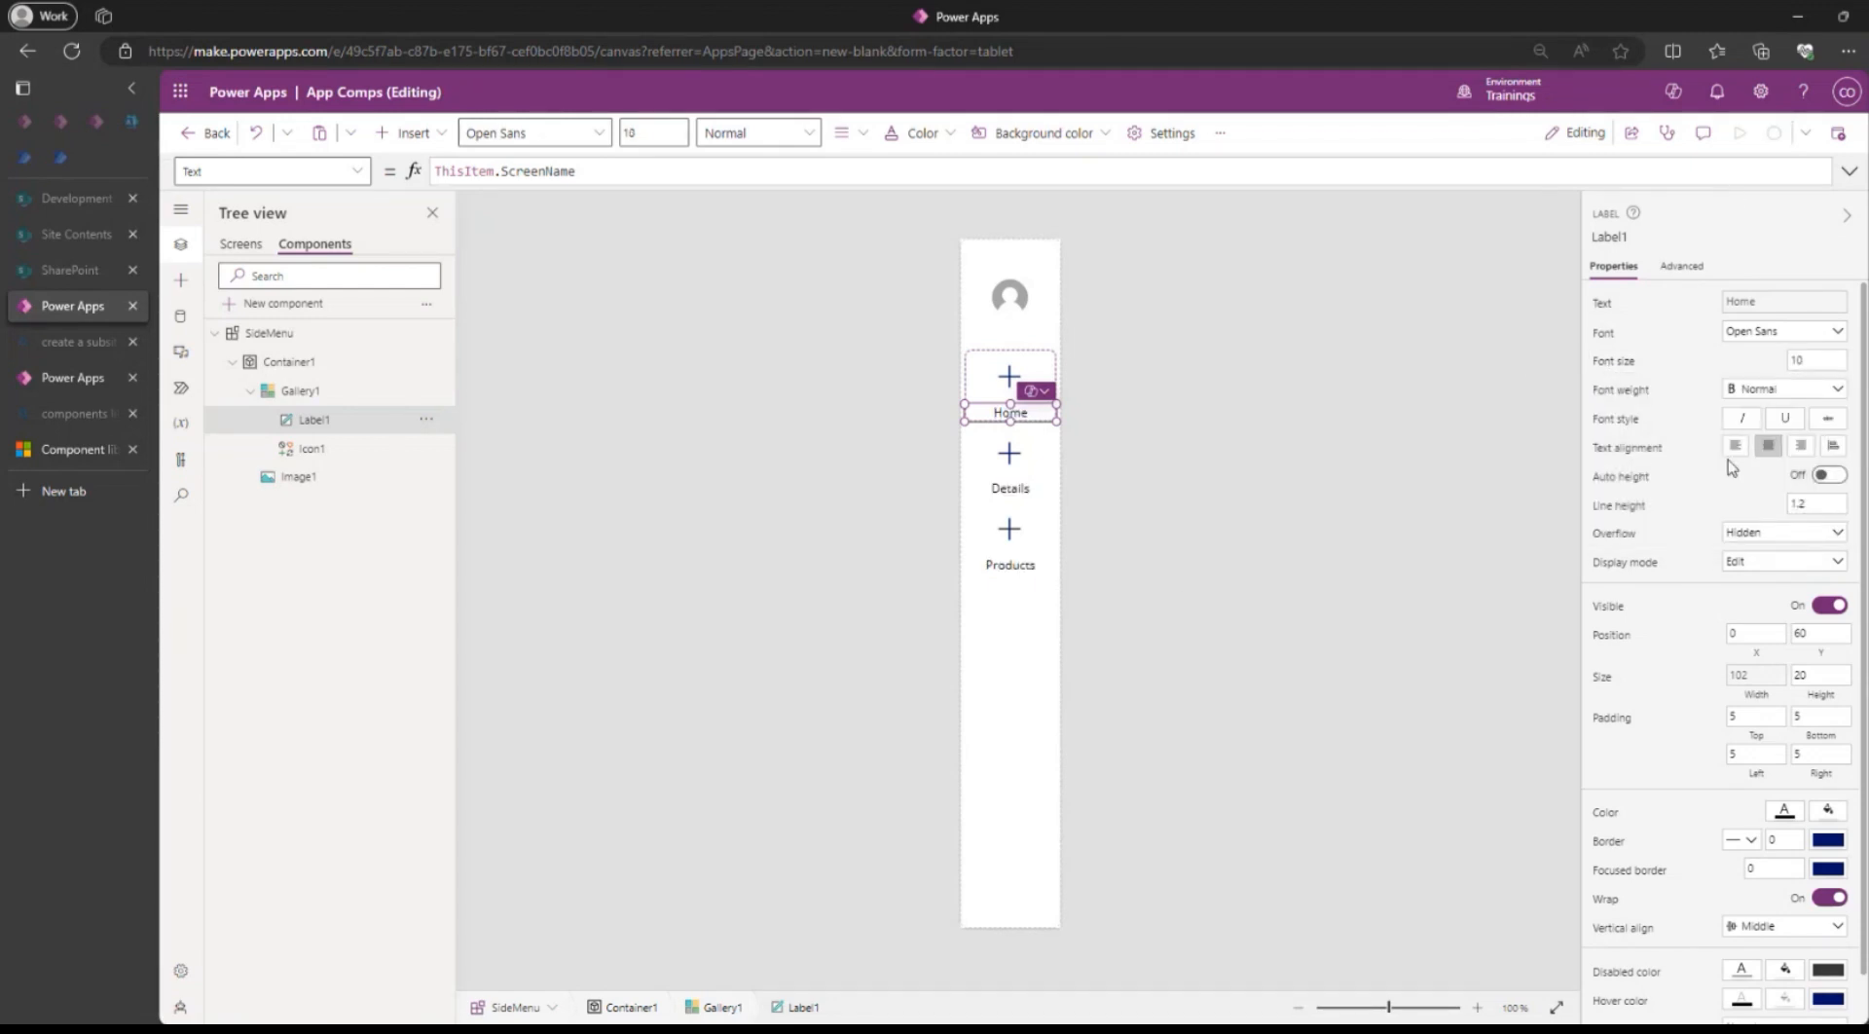
left_click(1012, 381)
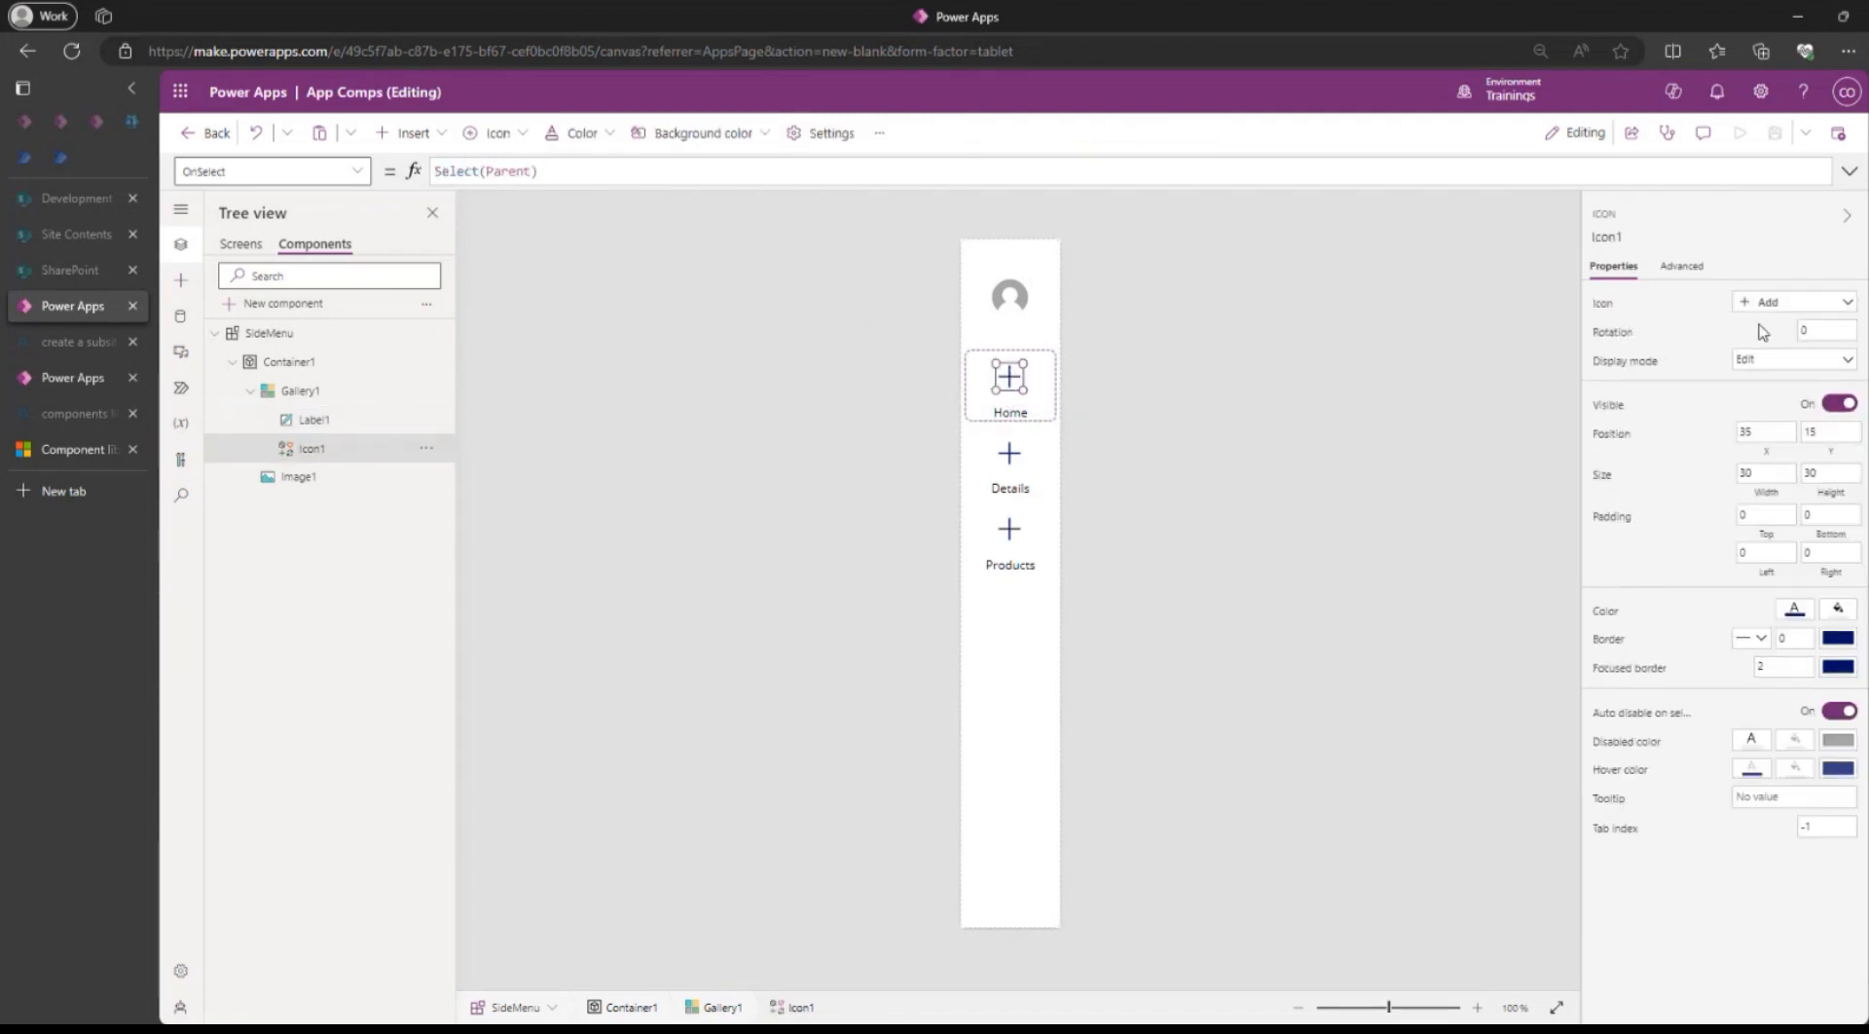
Replace Icon1's Icon.Add with ThisItem.ScreenIcon and save the app.
left_click(1602, 304)
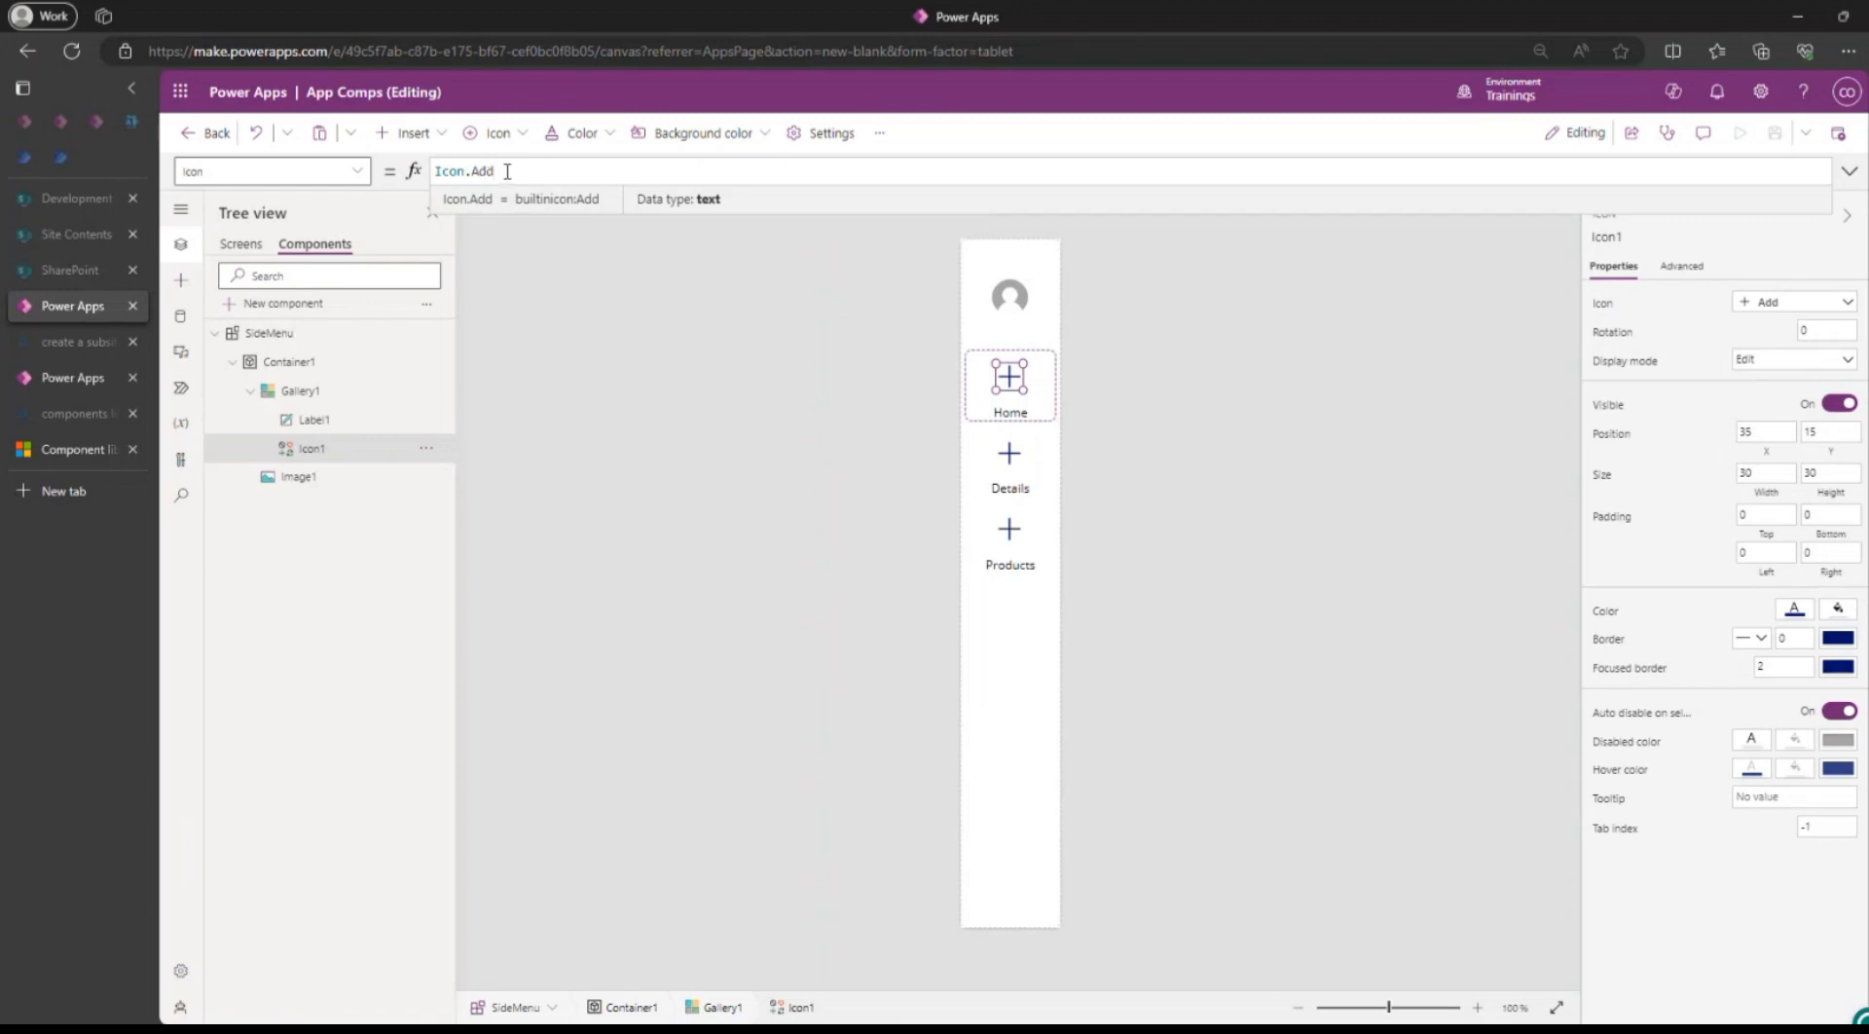
left_click_drag(506, 173, 339, 163)
type("ThisItem")
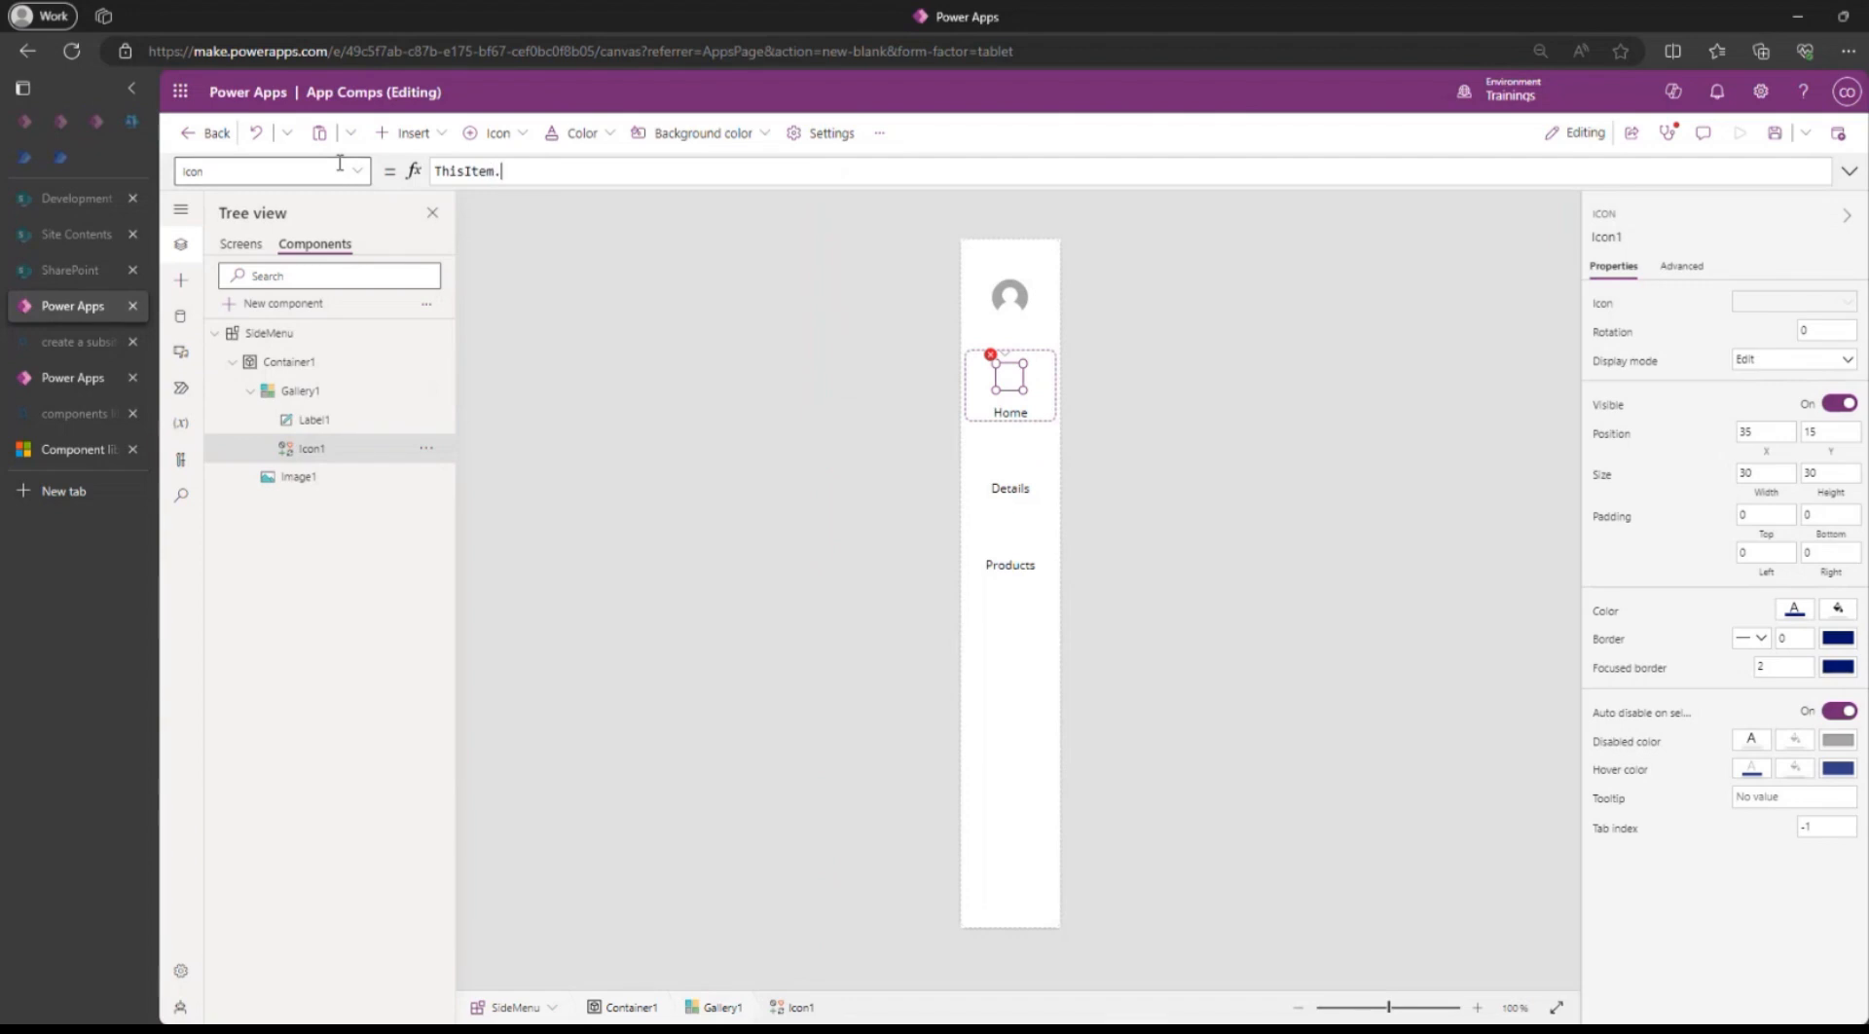
type(".")
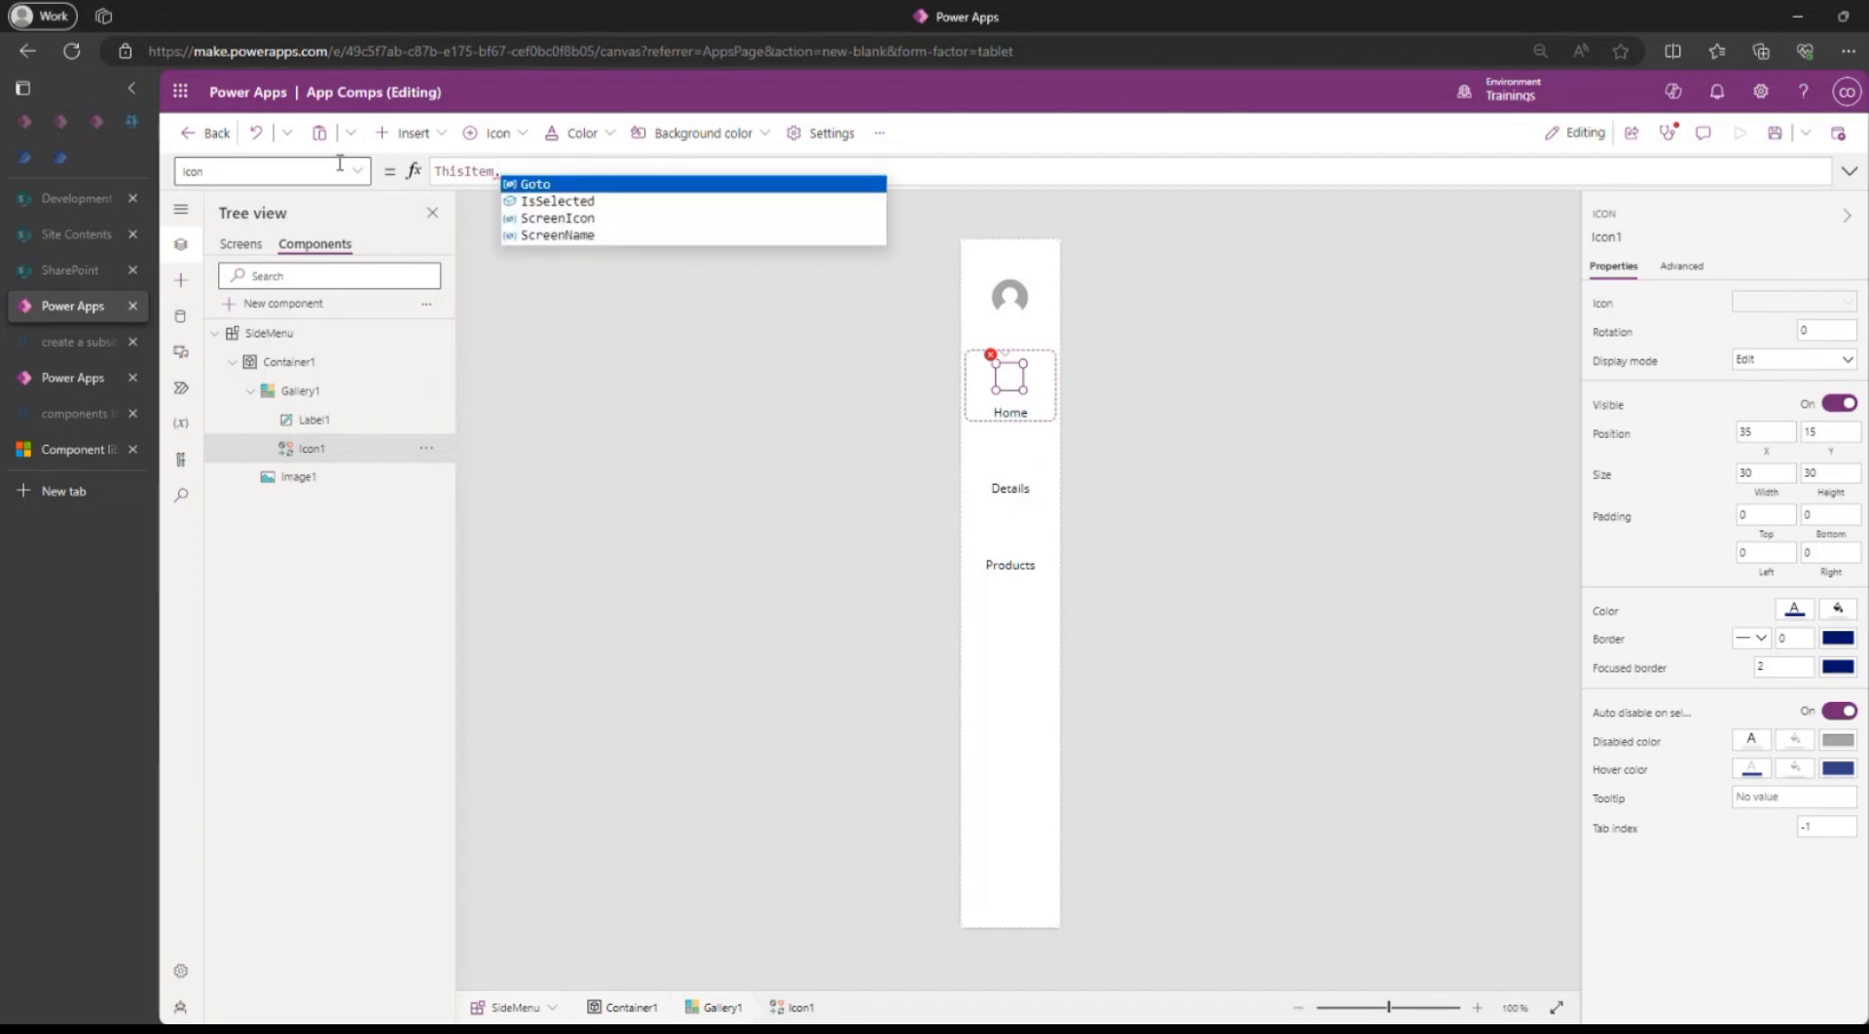
key("Down")
key("Down")
key("Return")
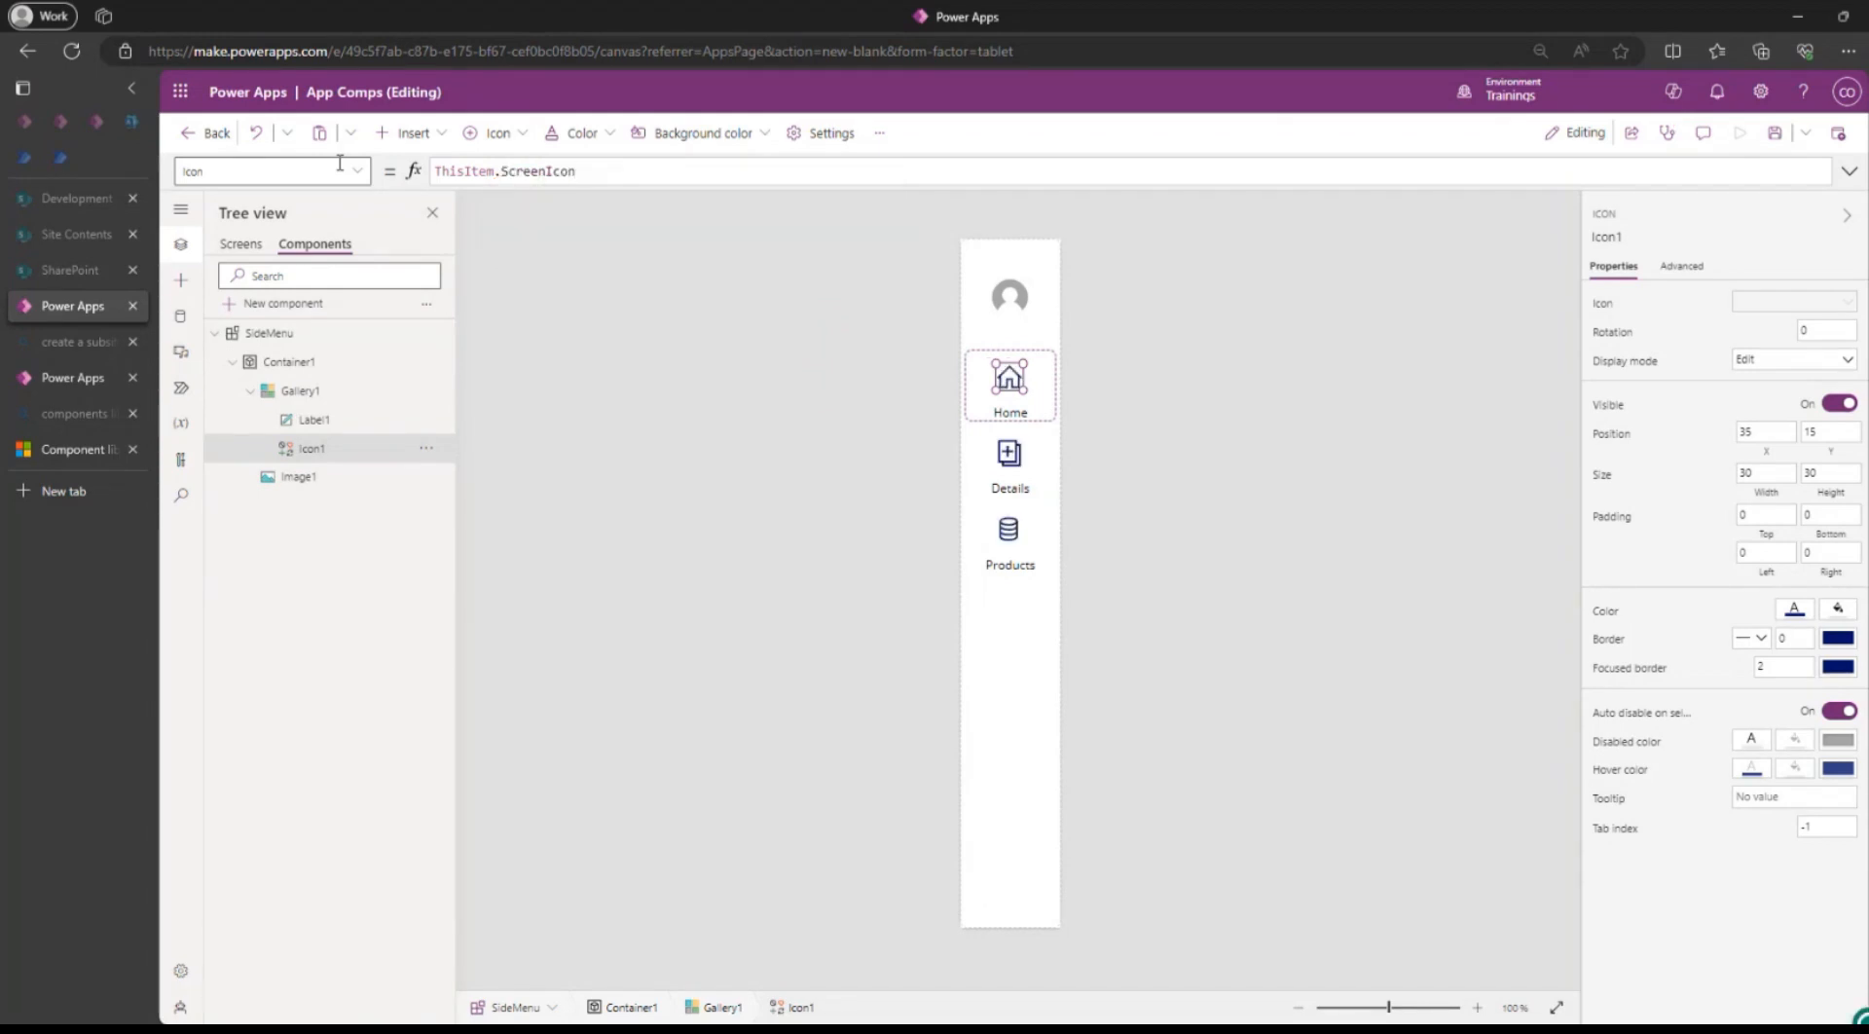
left_click(1772, 137)
Step through Screen1 to Screen4 in the Screens list, ending with SideMenu_4 selected.
left_click(240, 245)
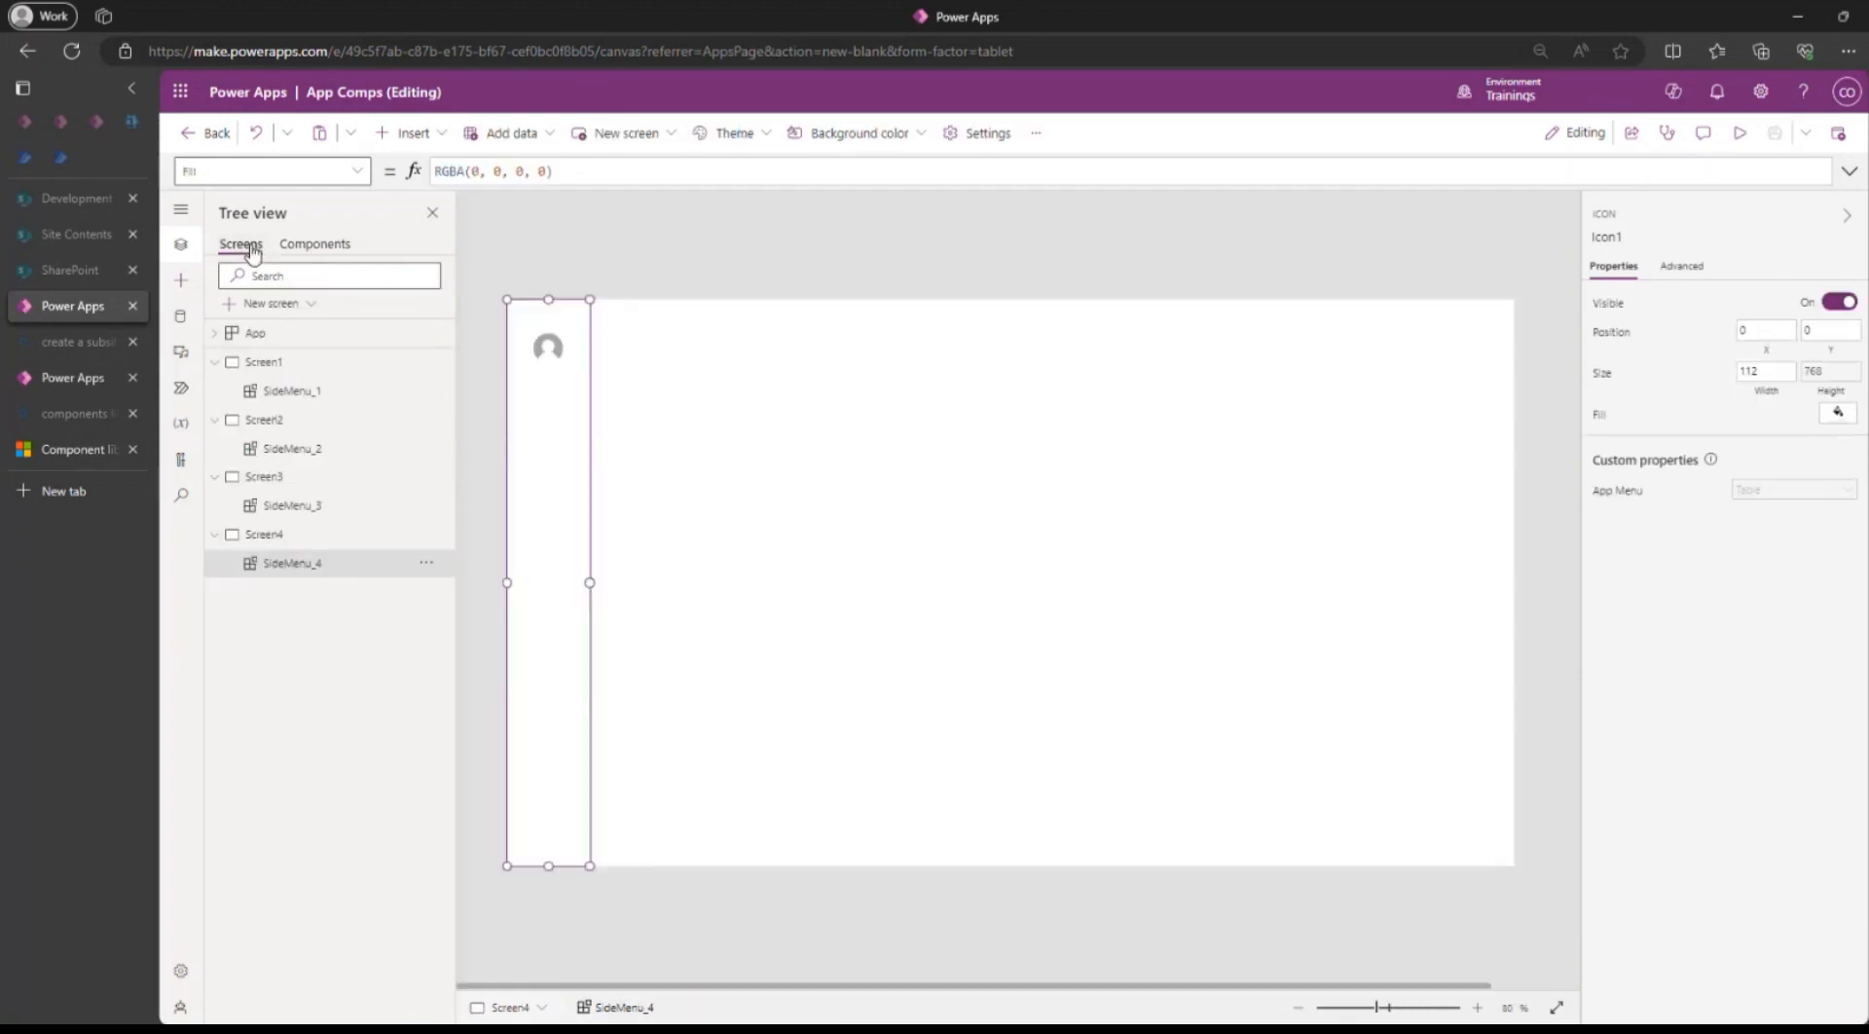
left_click(243, 365)
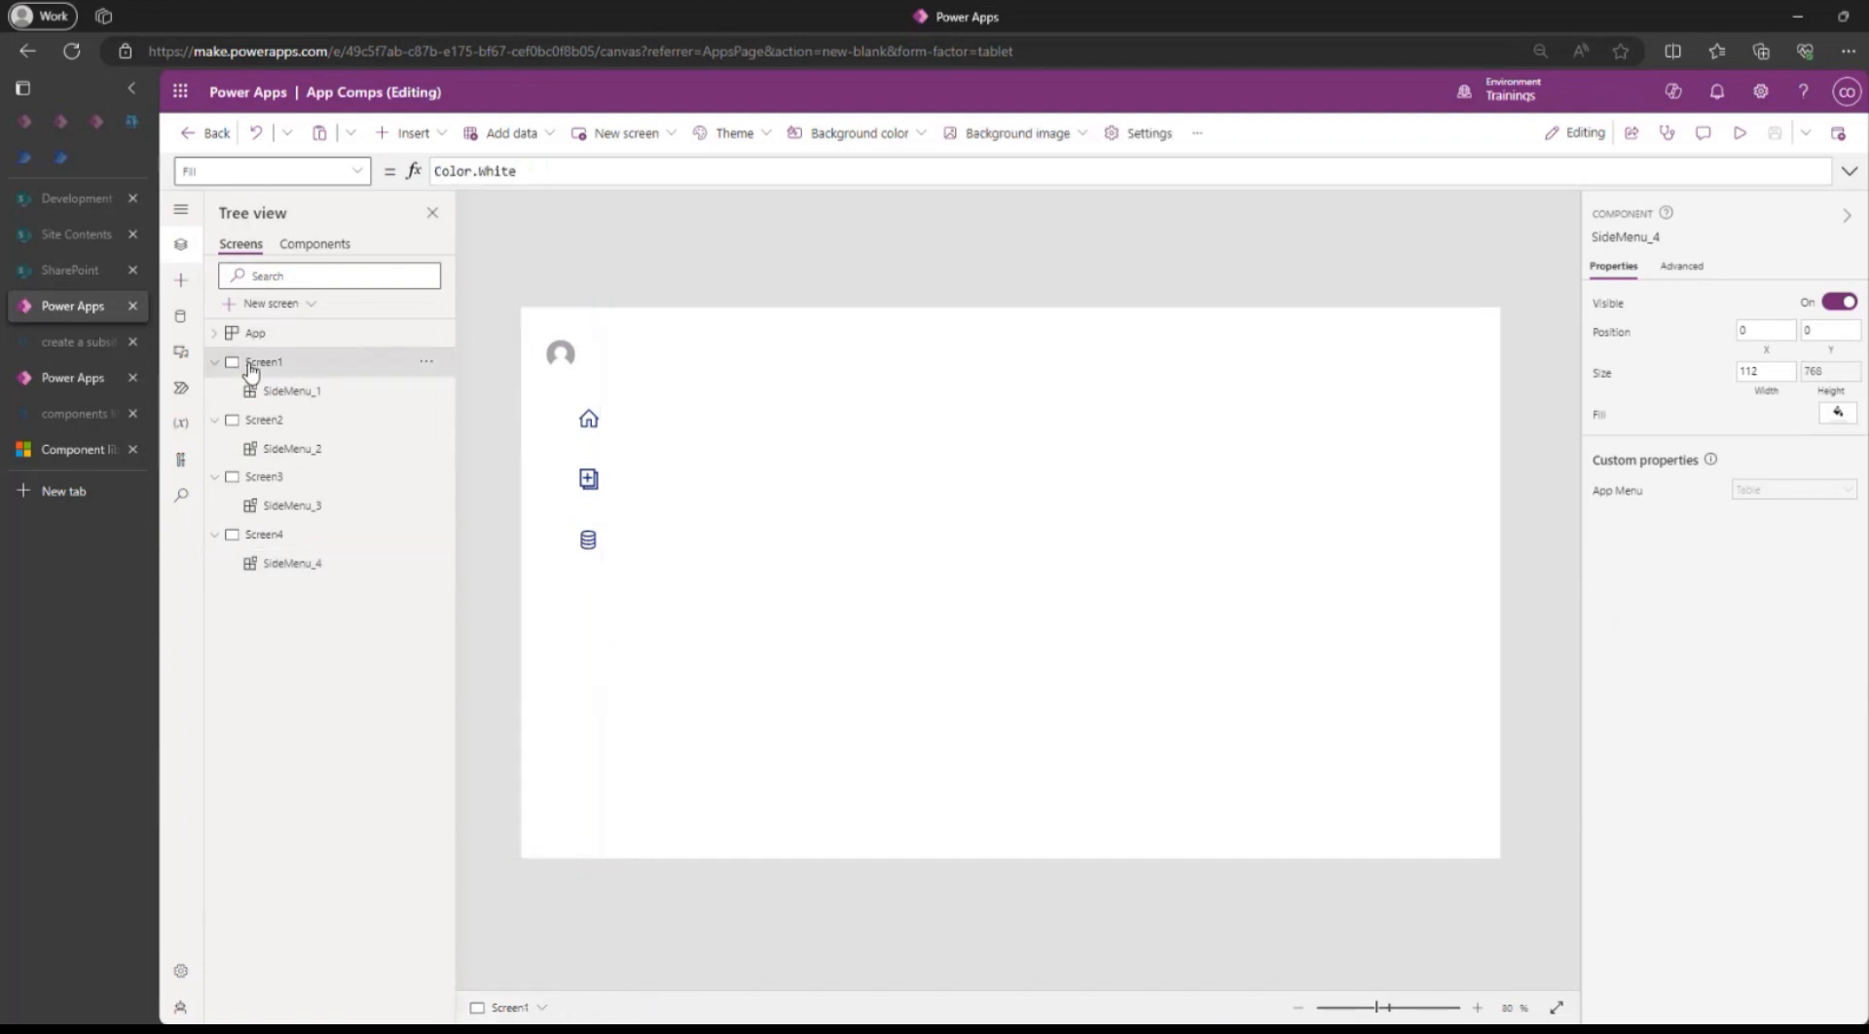
left_click(265, 424)
left_click(269, 481)
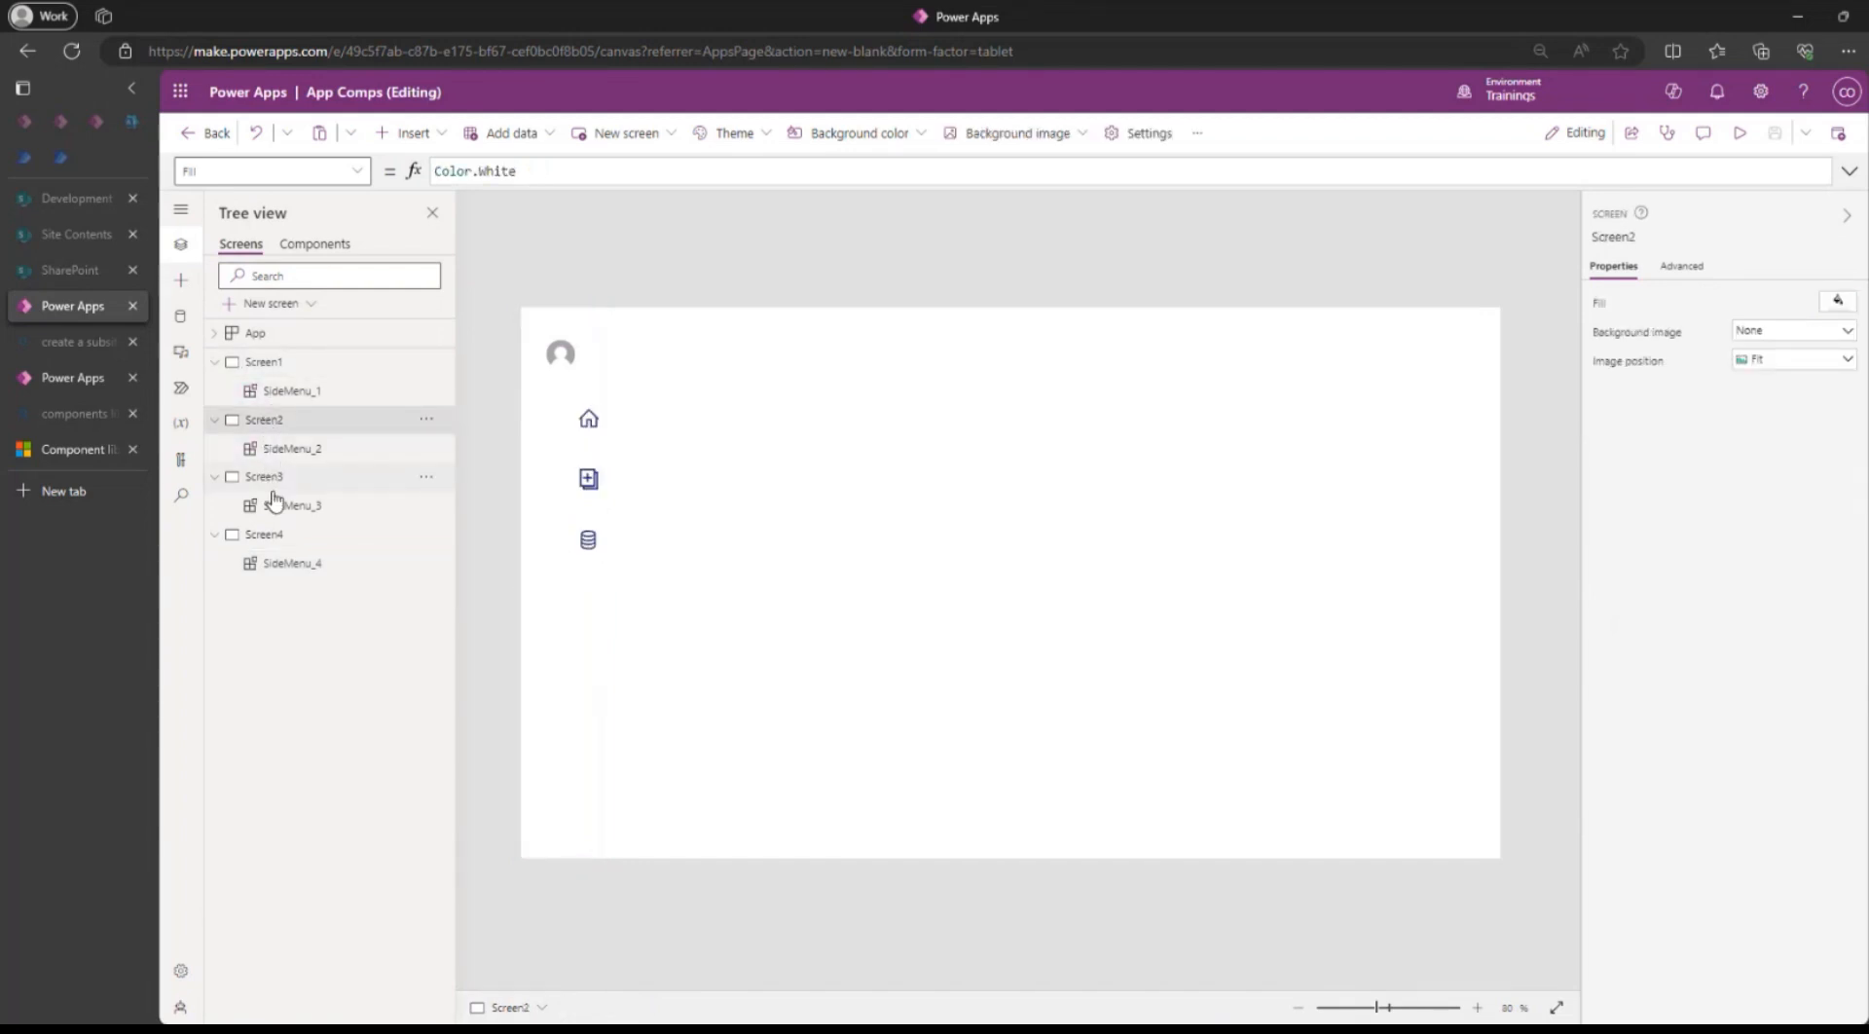
left_click(262, 534)
left_click(554, 525)
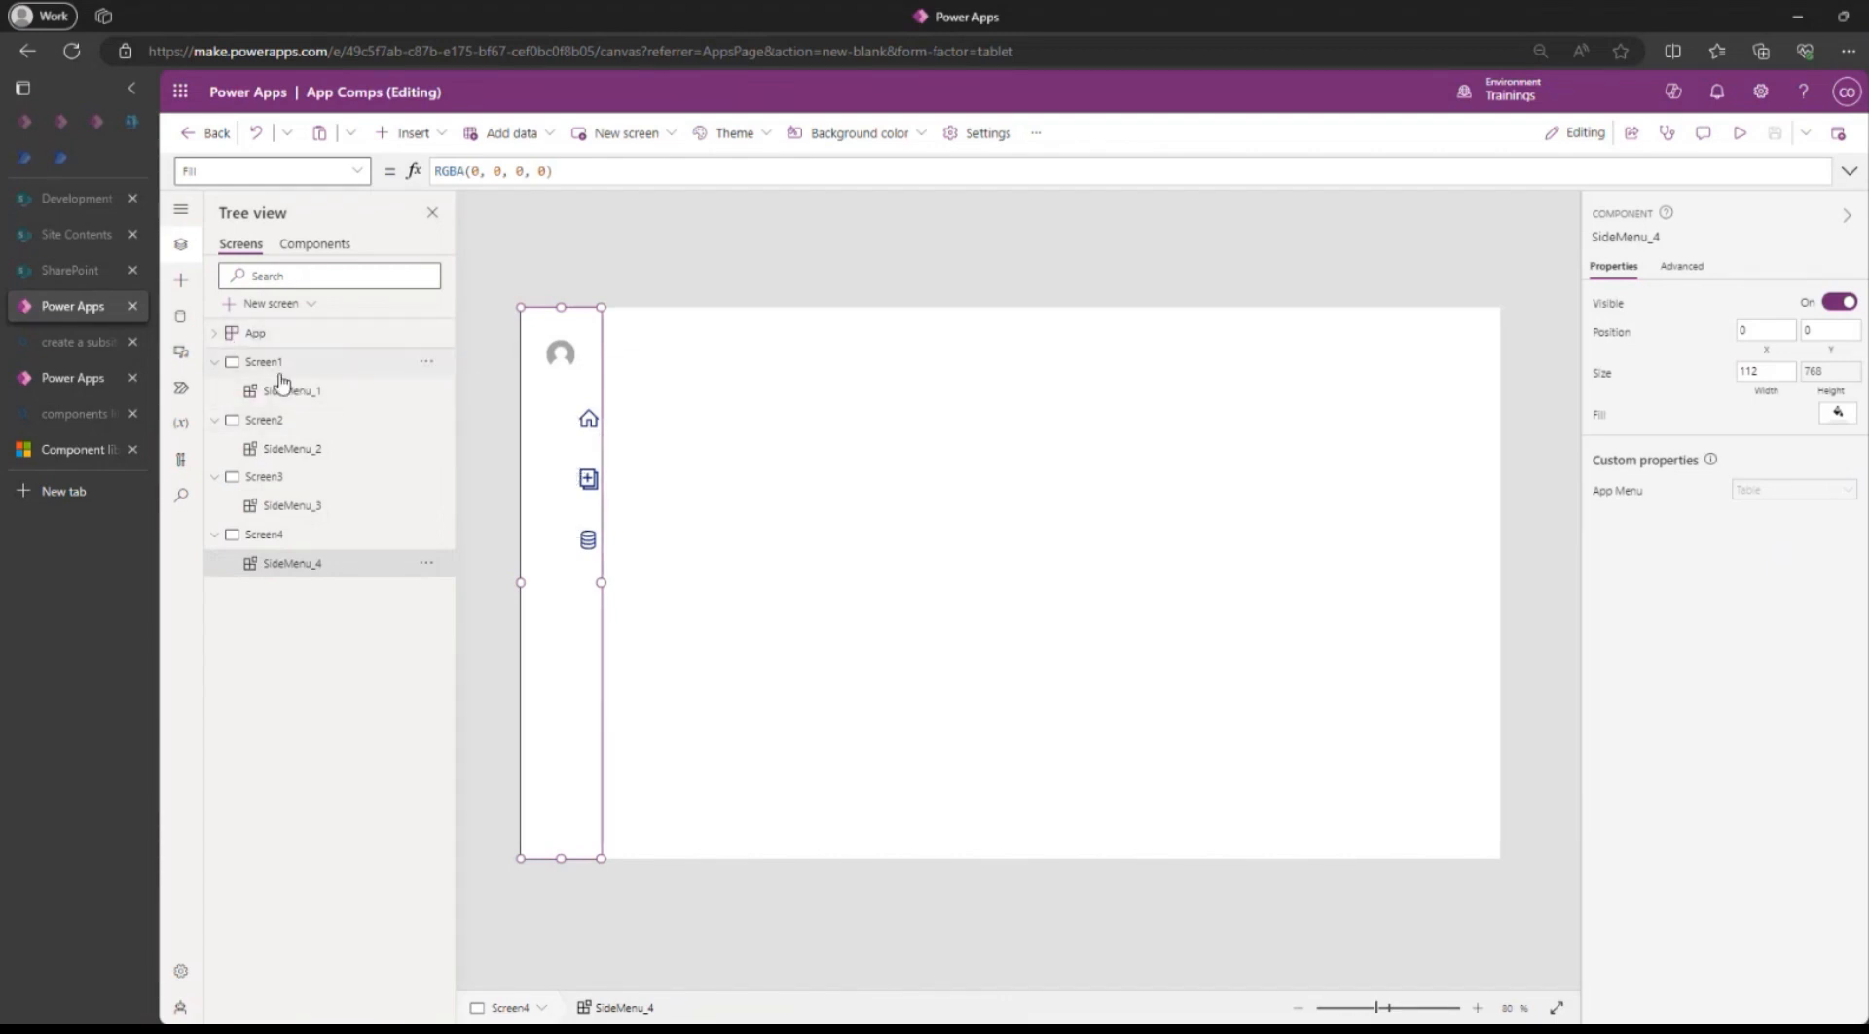
Return to the SideMenu component, enter Gallery1's item template and bring up the Insert list.
left_click(314, 245)
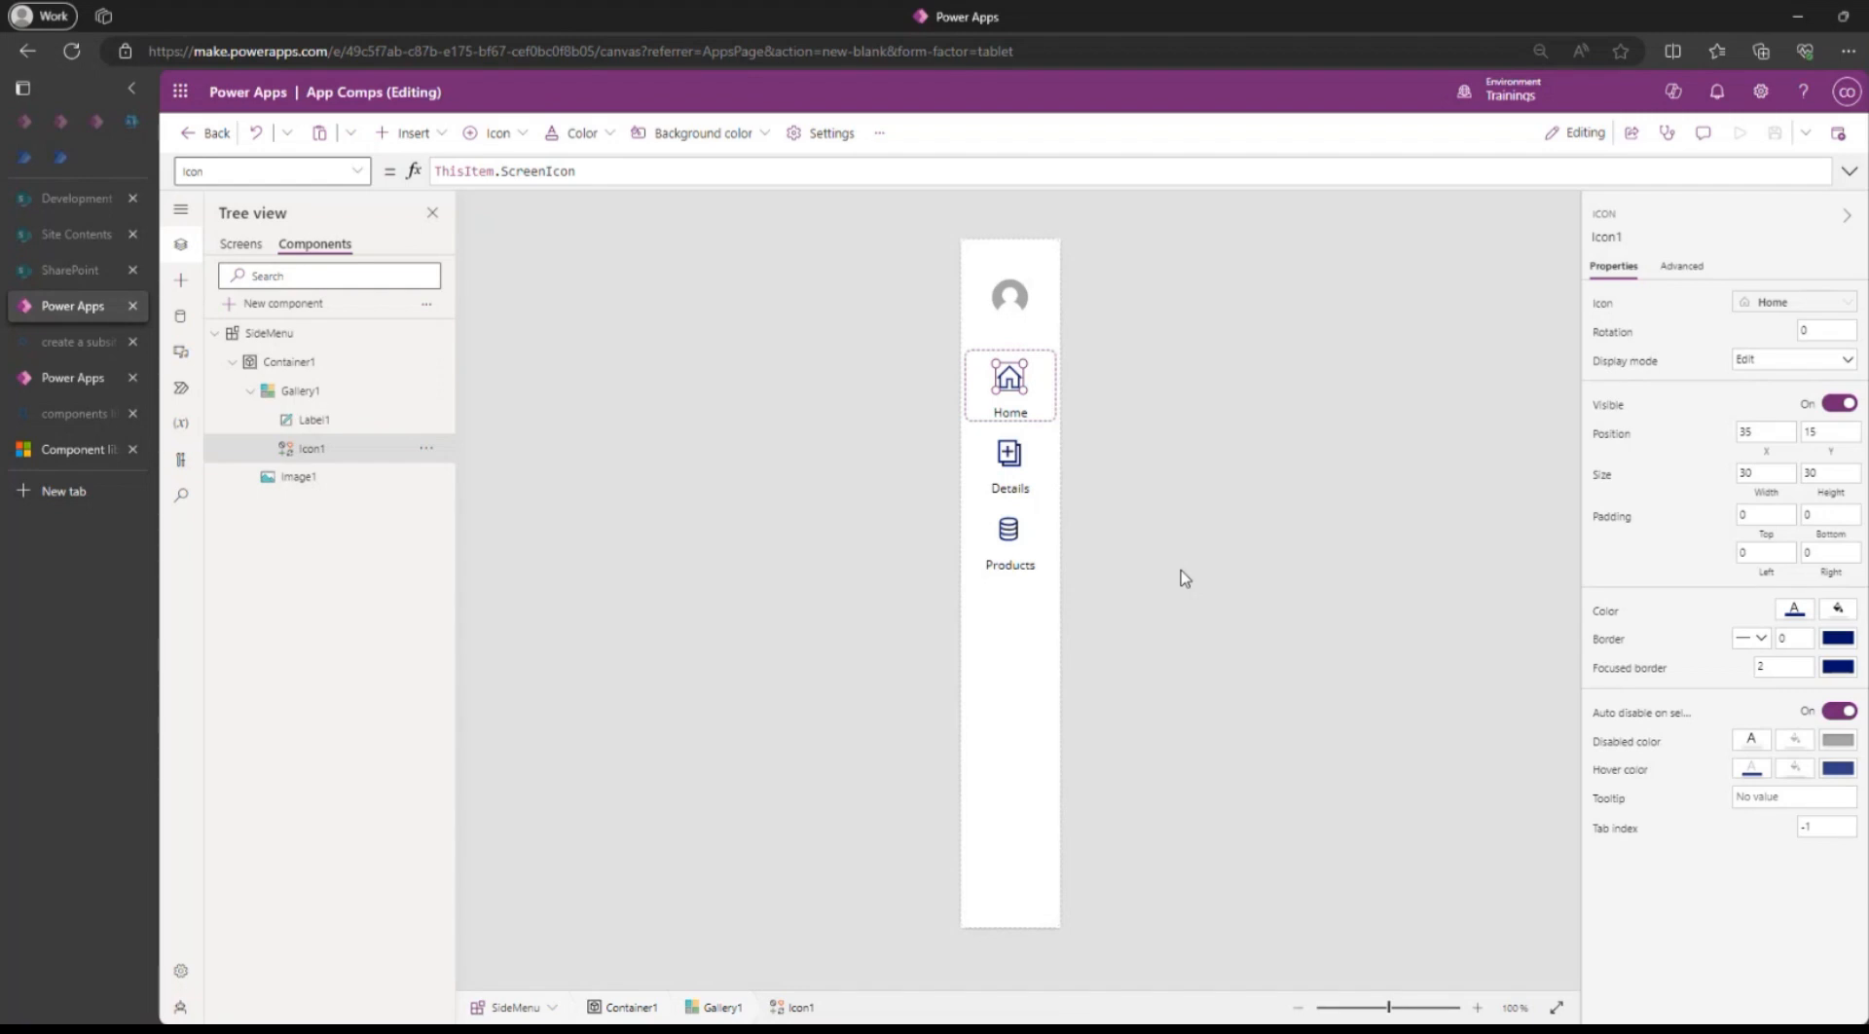
left_click(1242, 494)
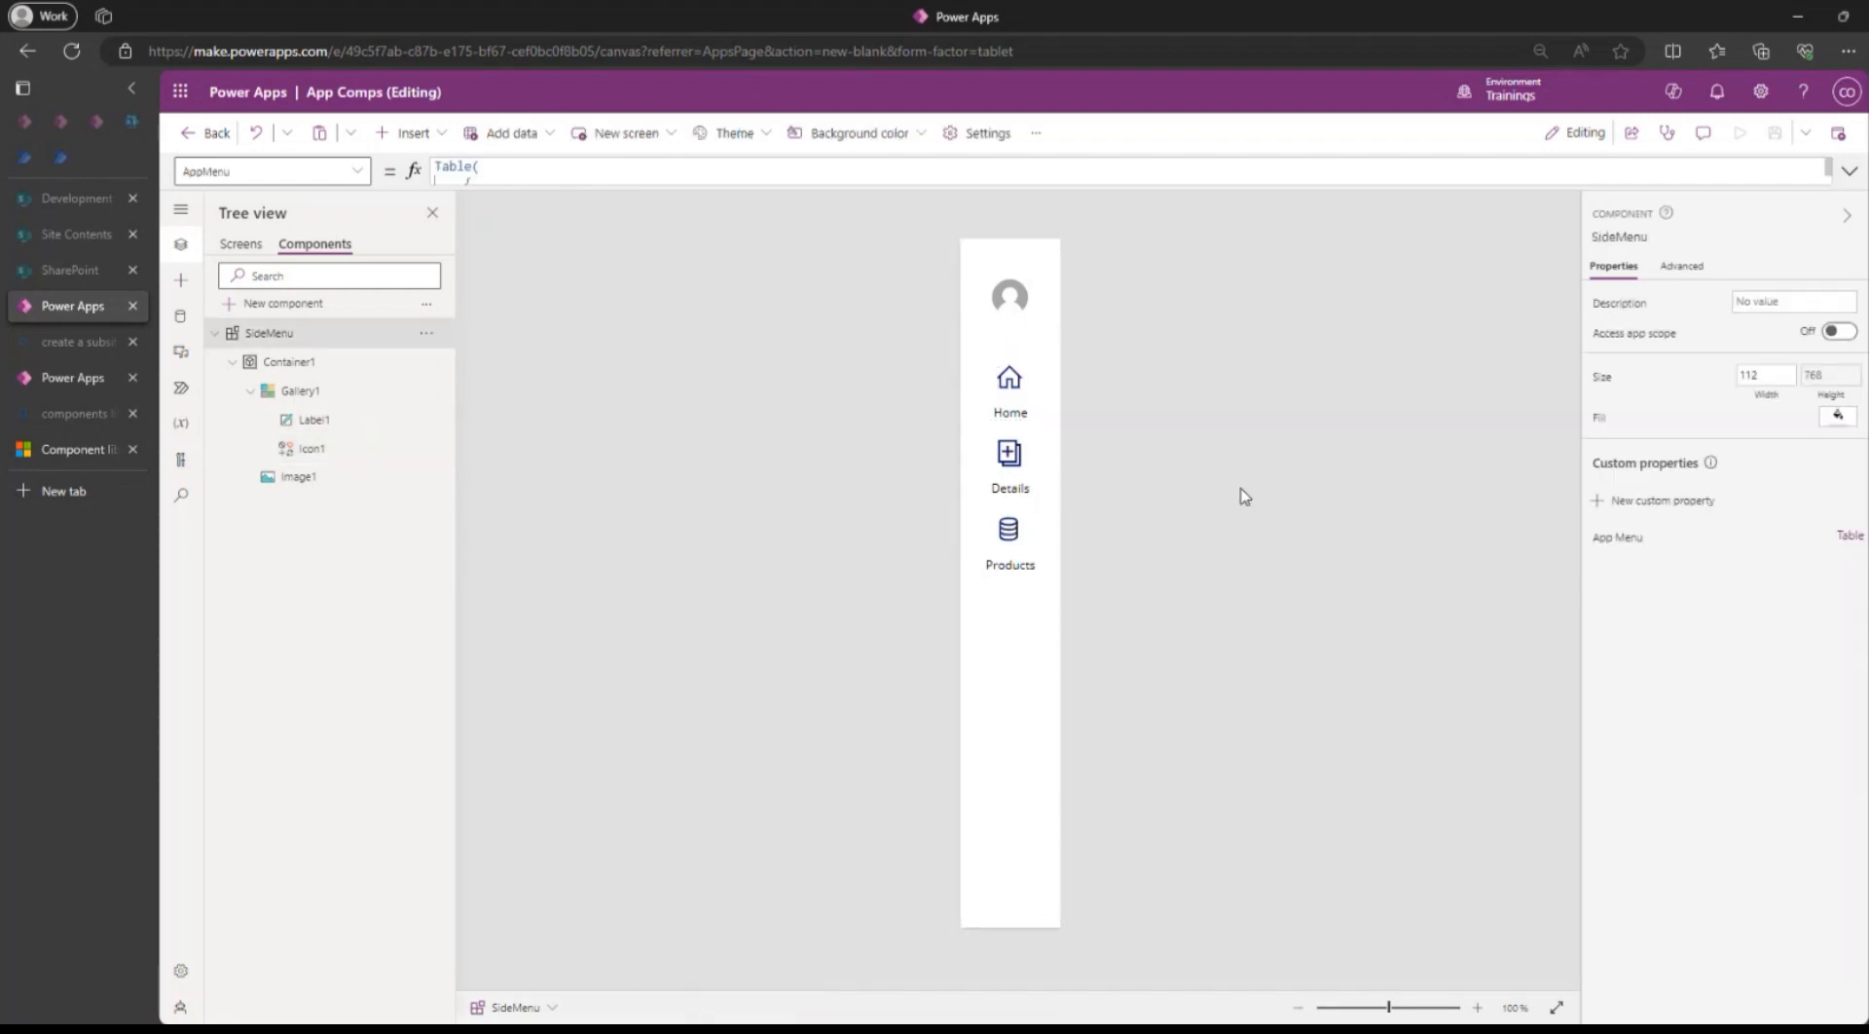
left_click(1010, 381)
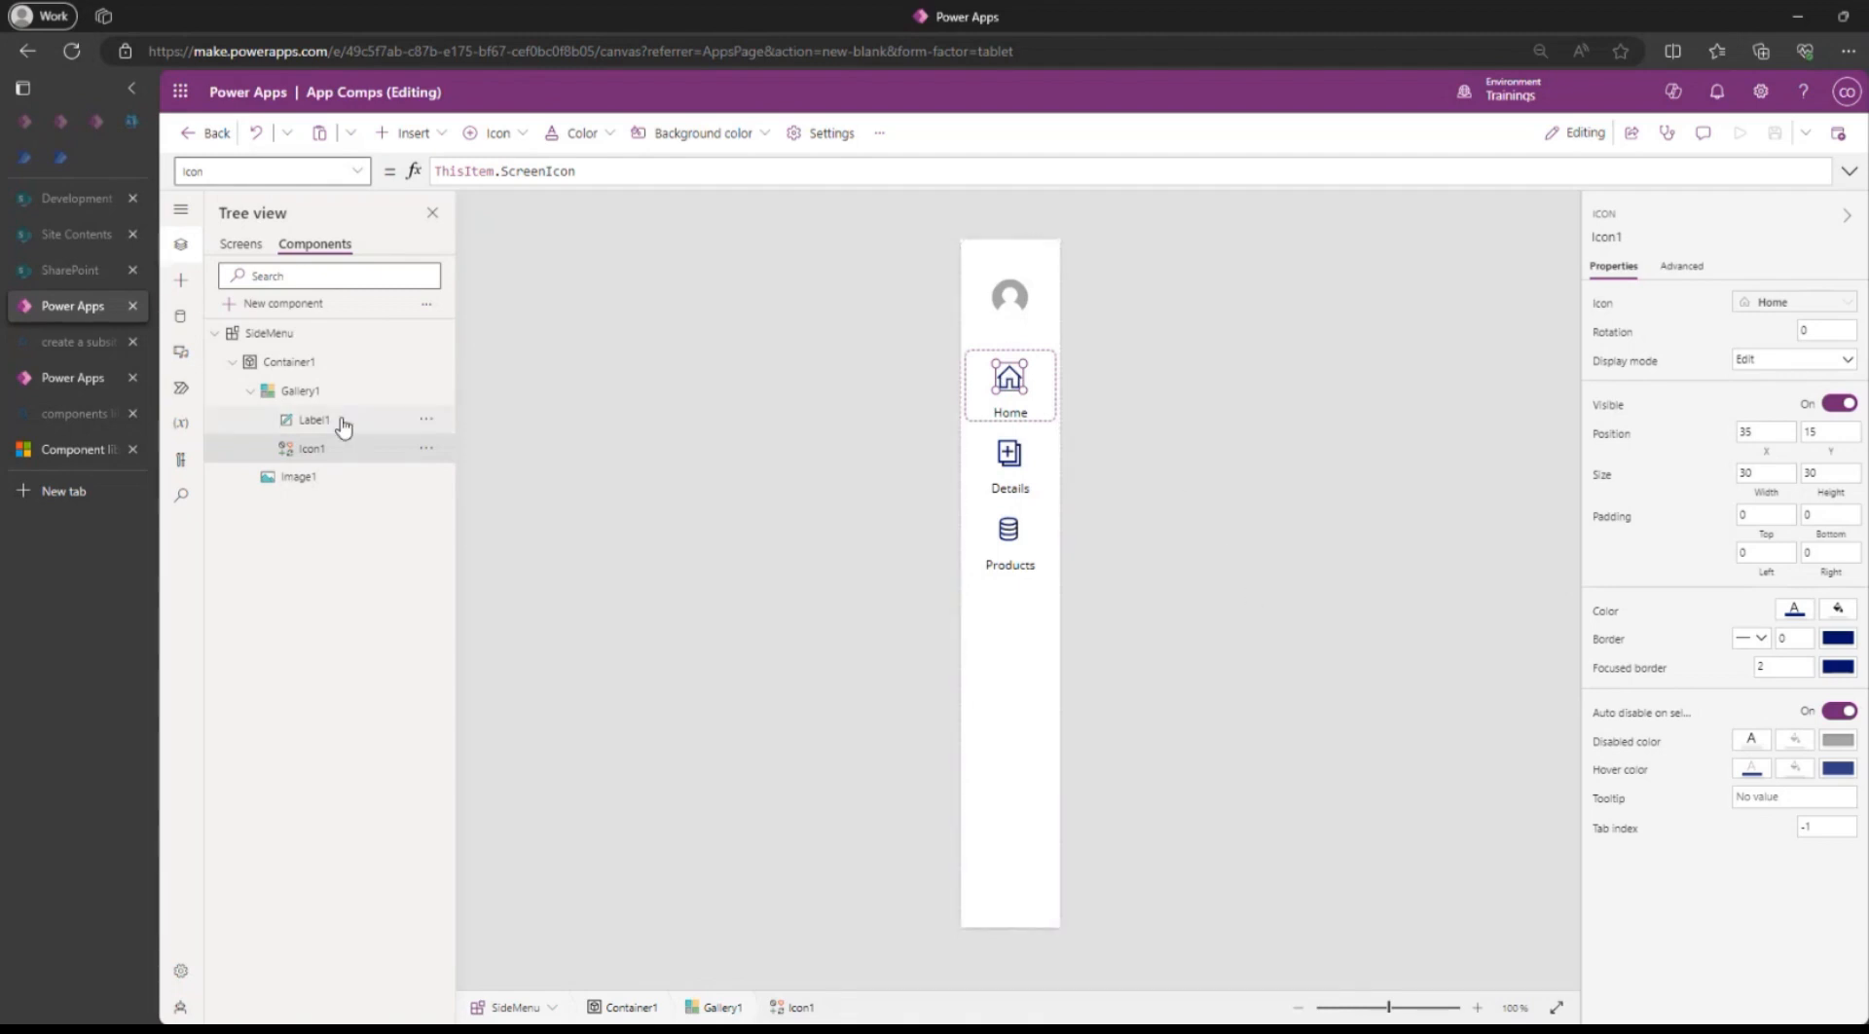
left_click(278, 394)
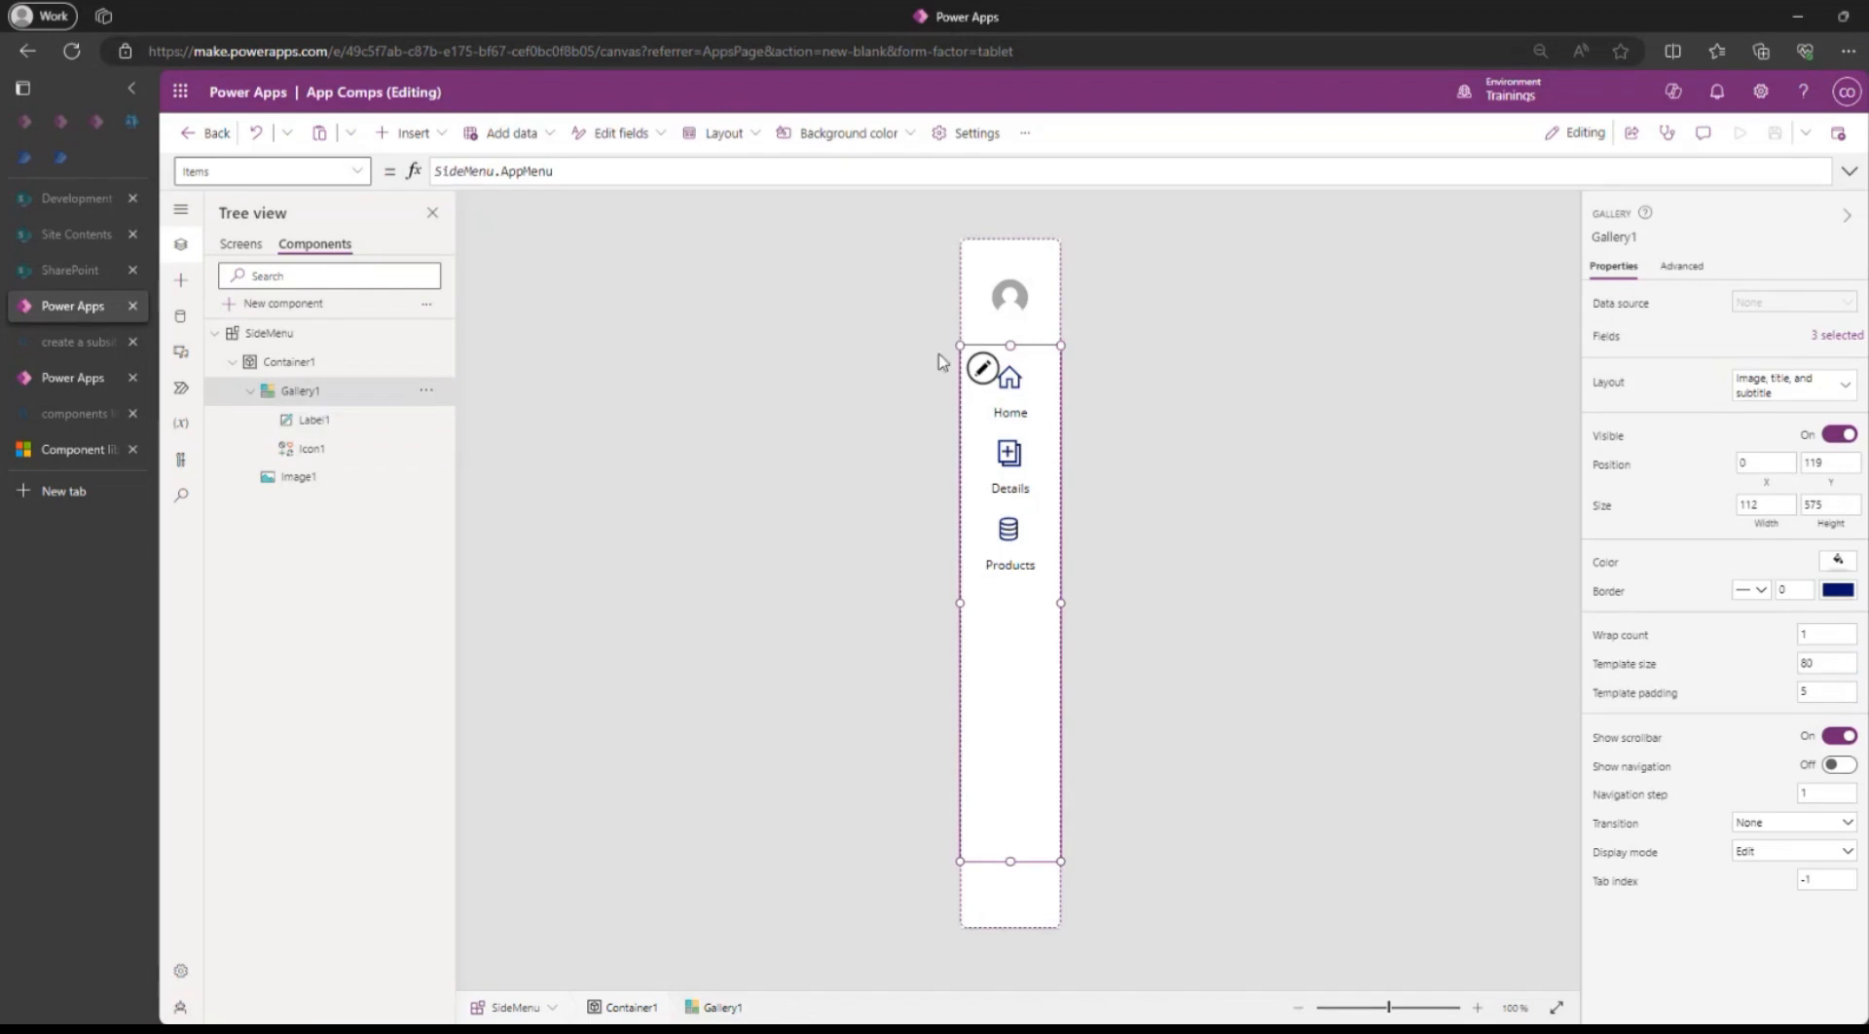
left_click(979, 368)
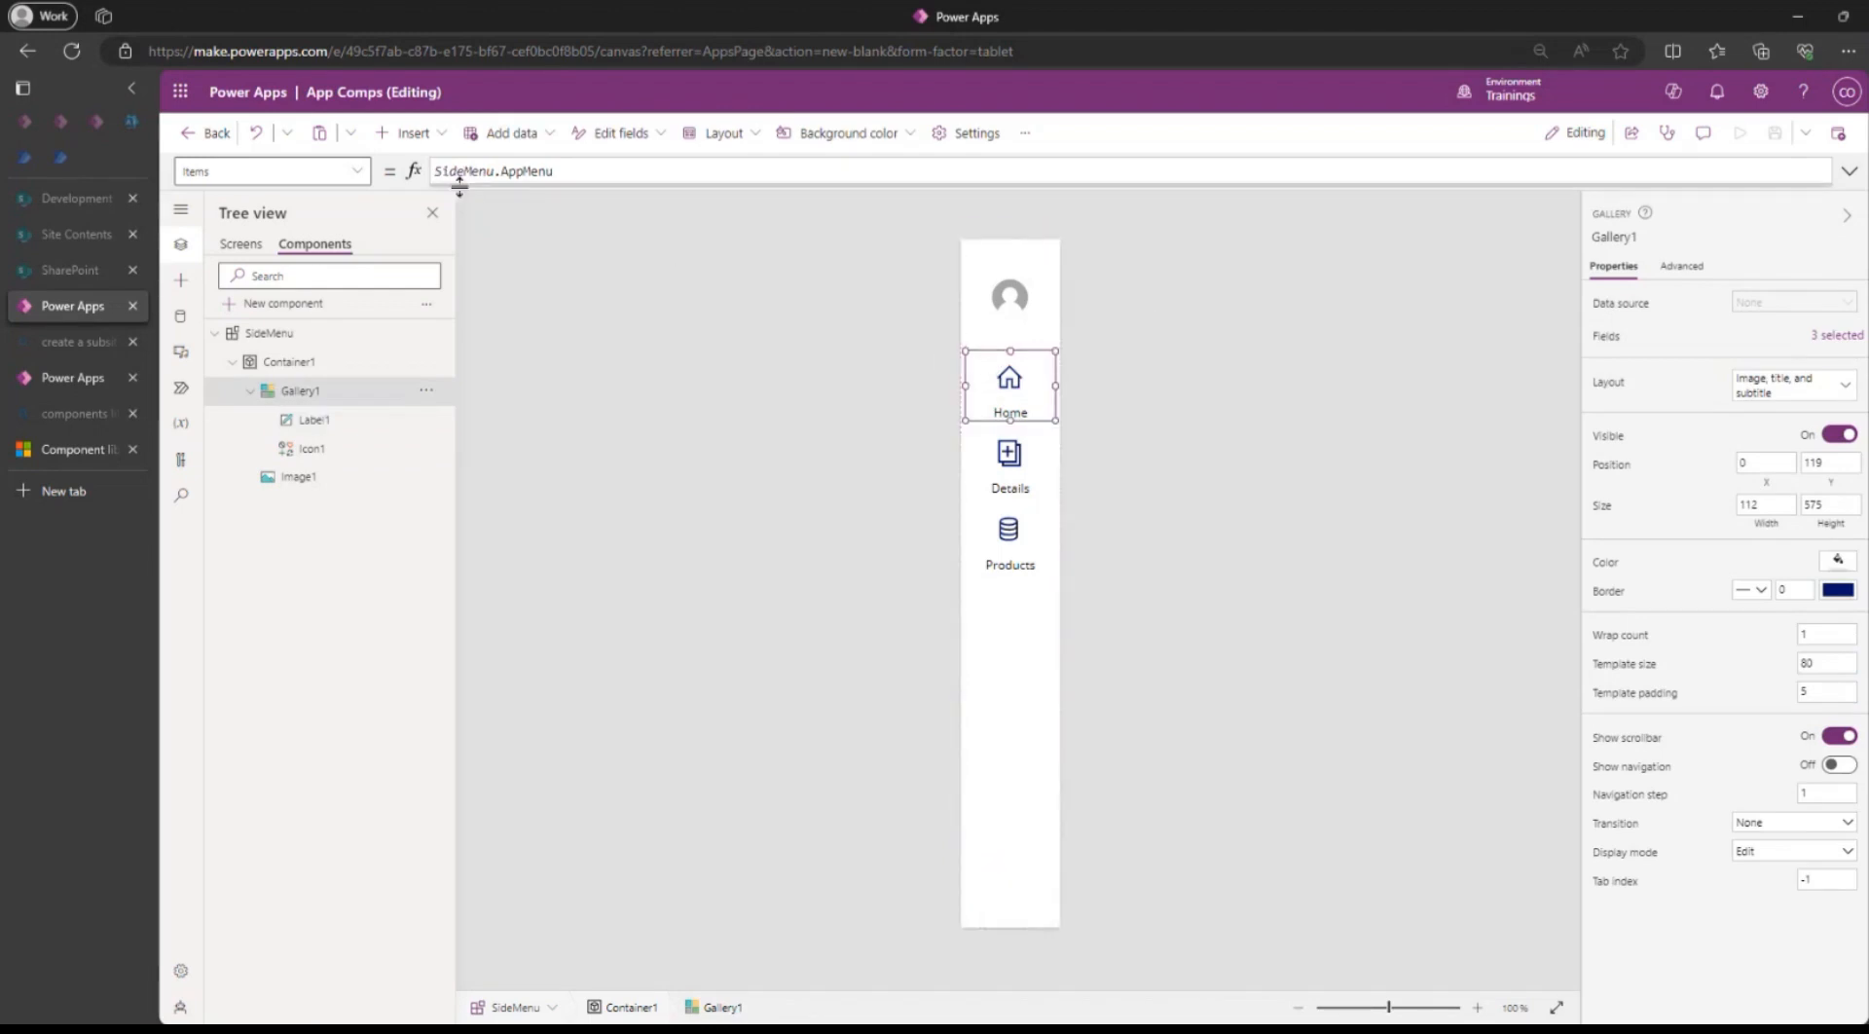
left_click(413, 138)
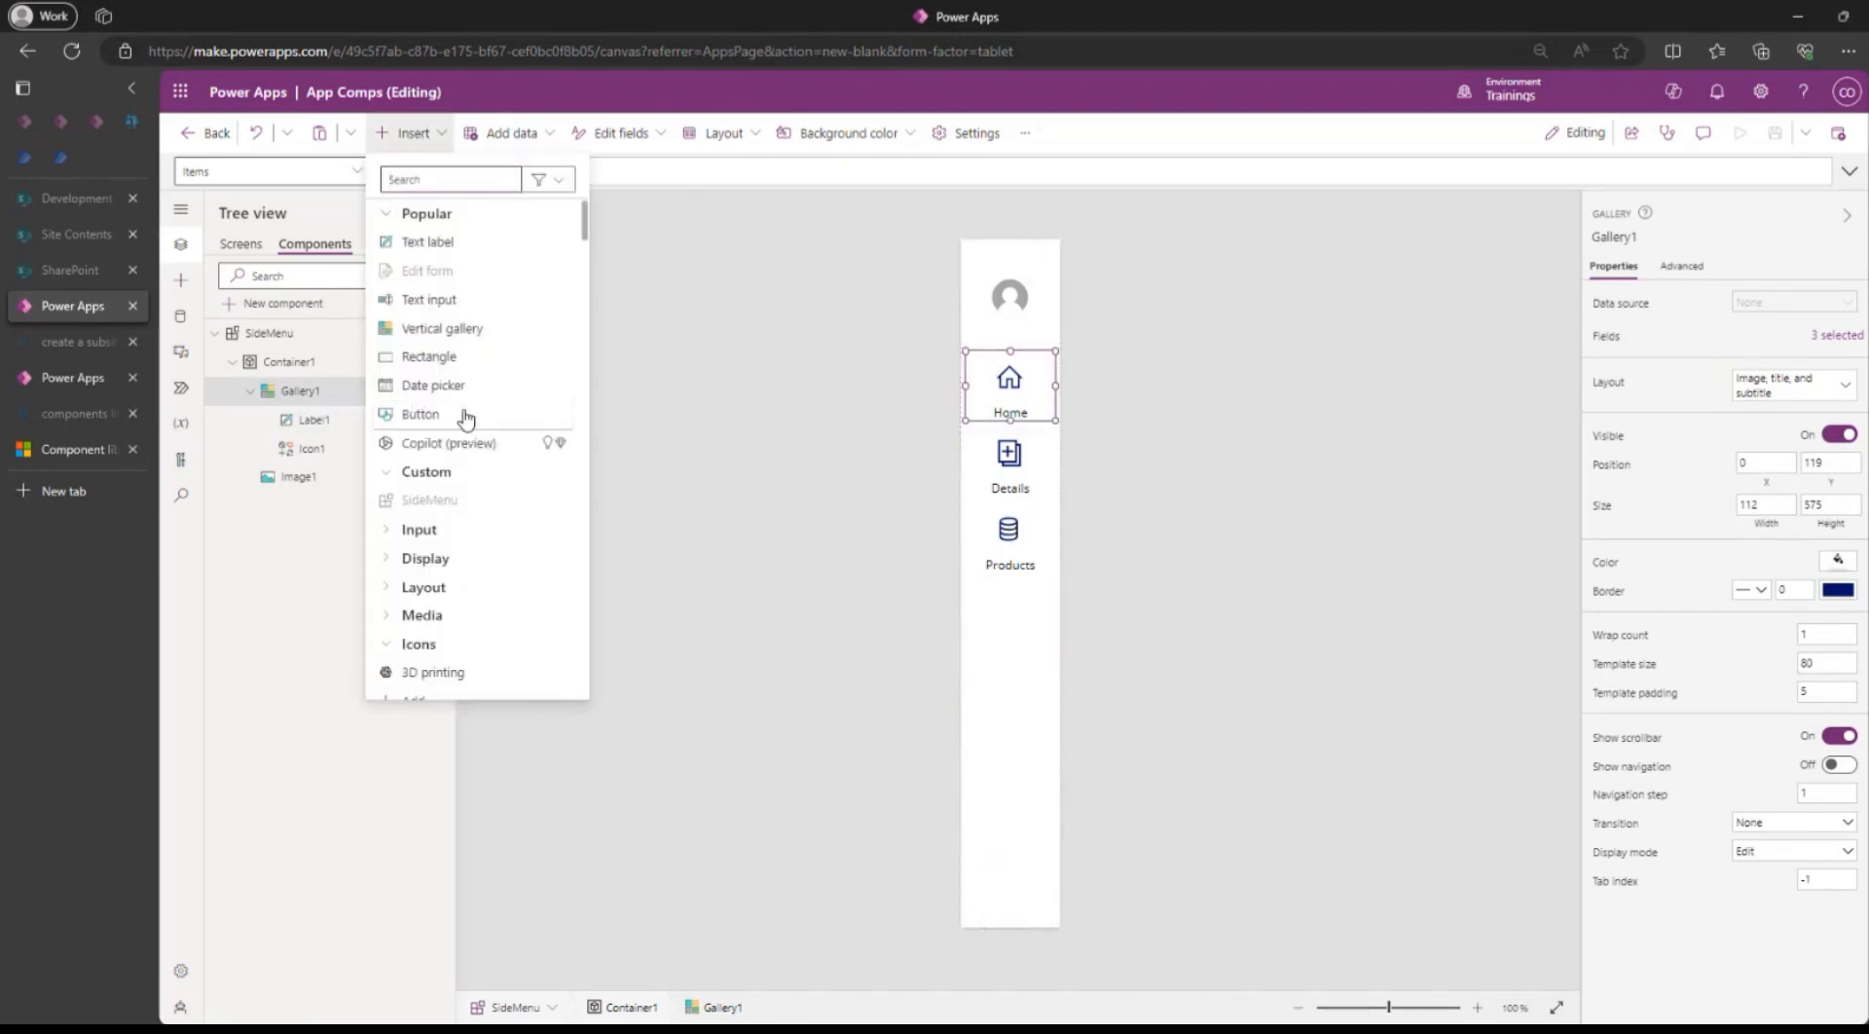
Add Button1 to the gallery template and set its width to 40.
left_click(431, 413)
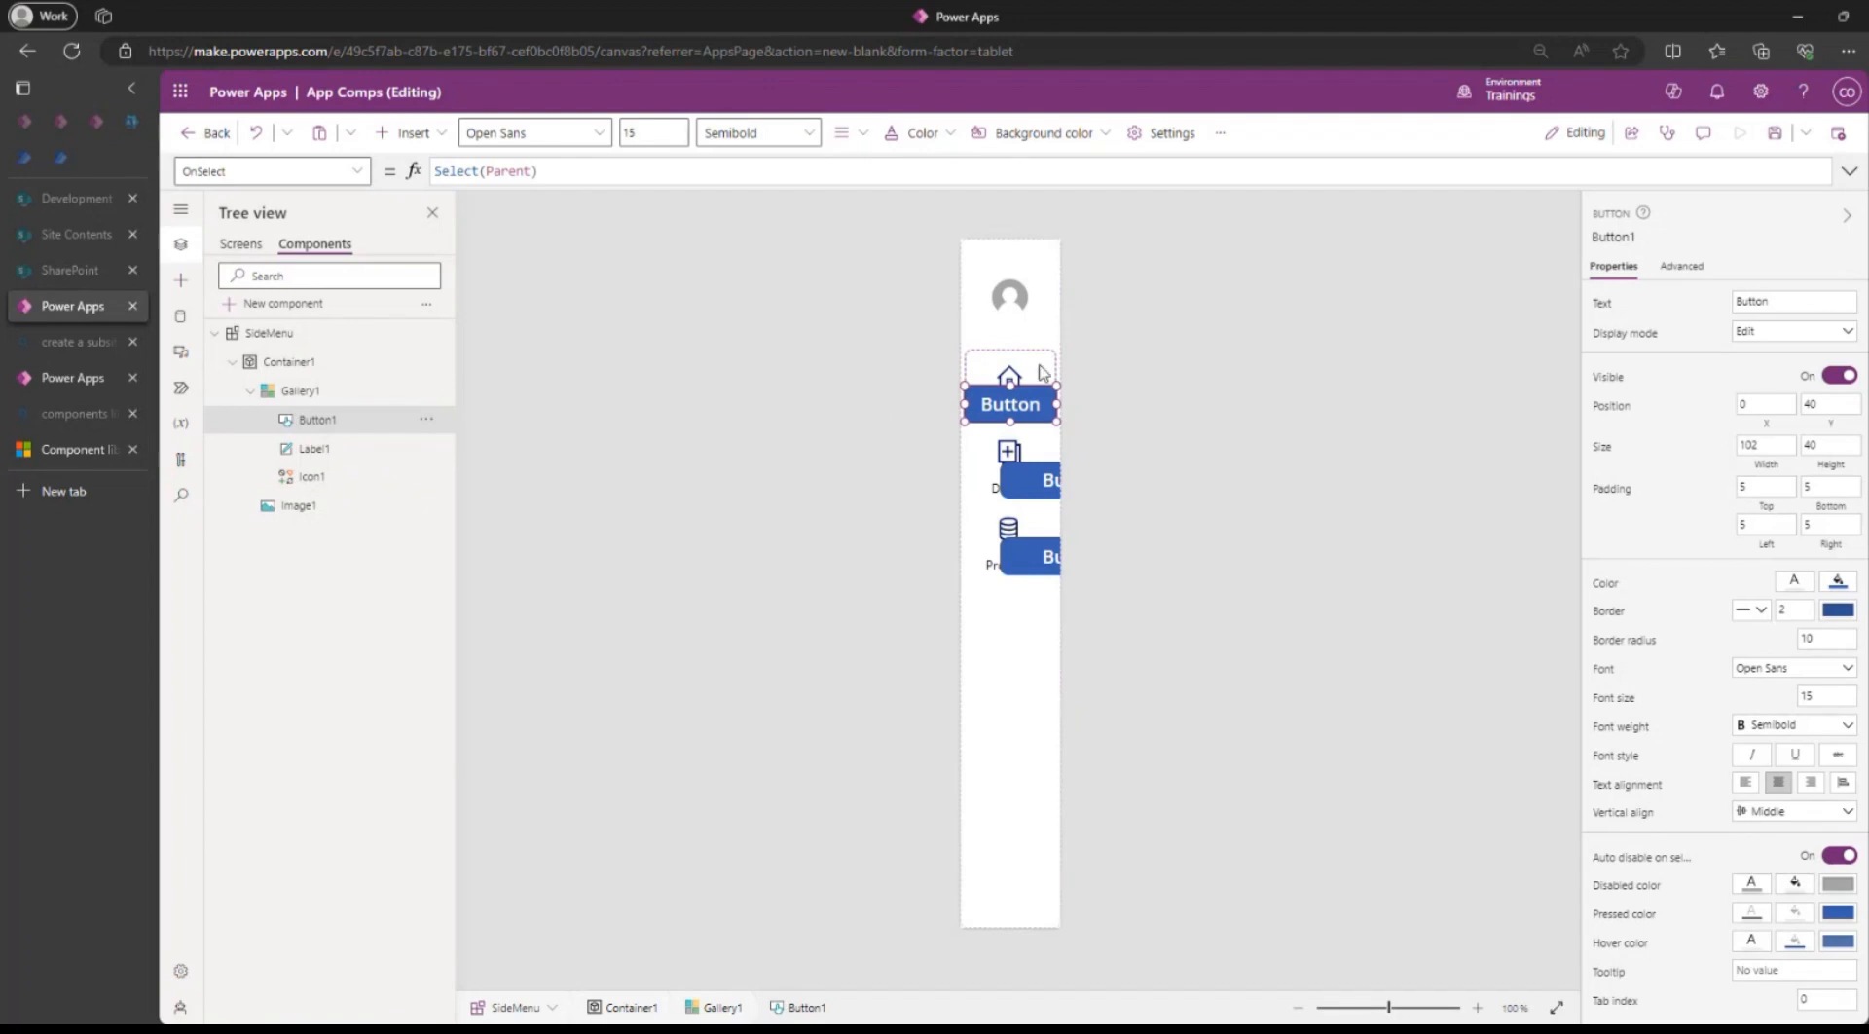
left_click(1010, 378)
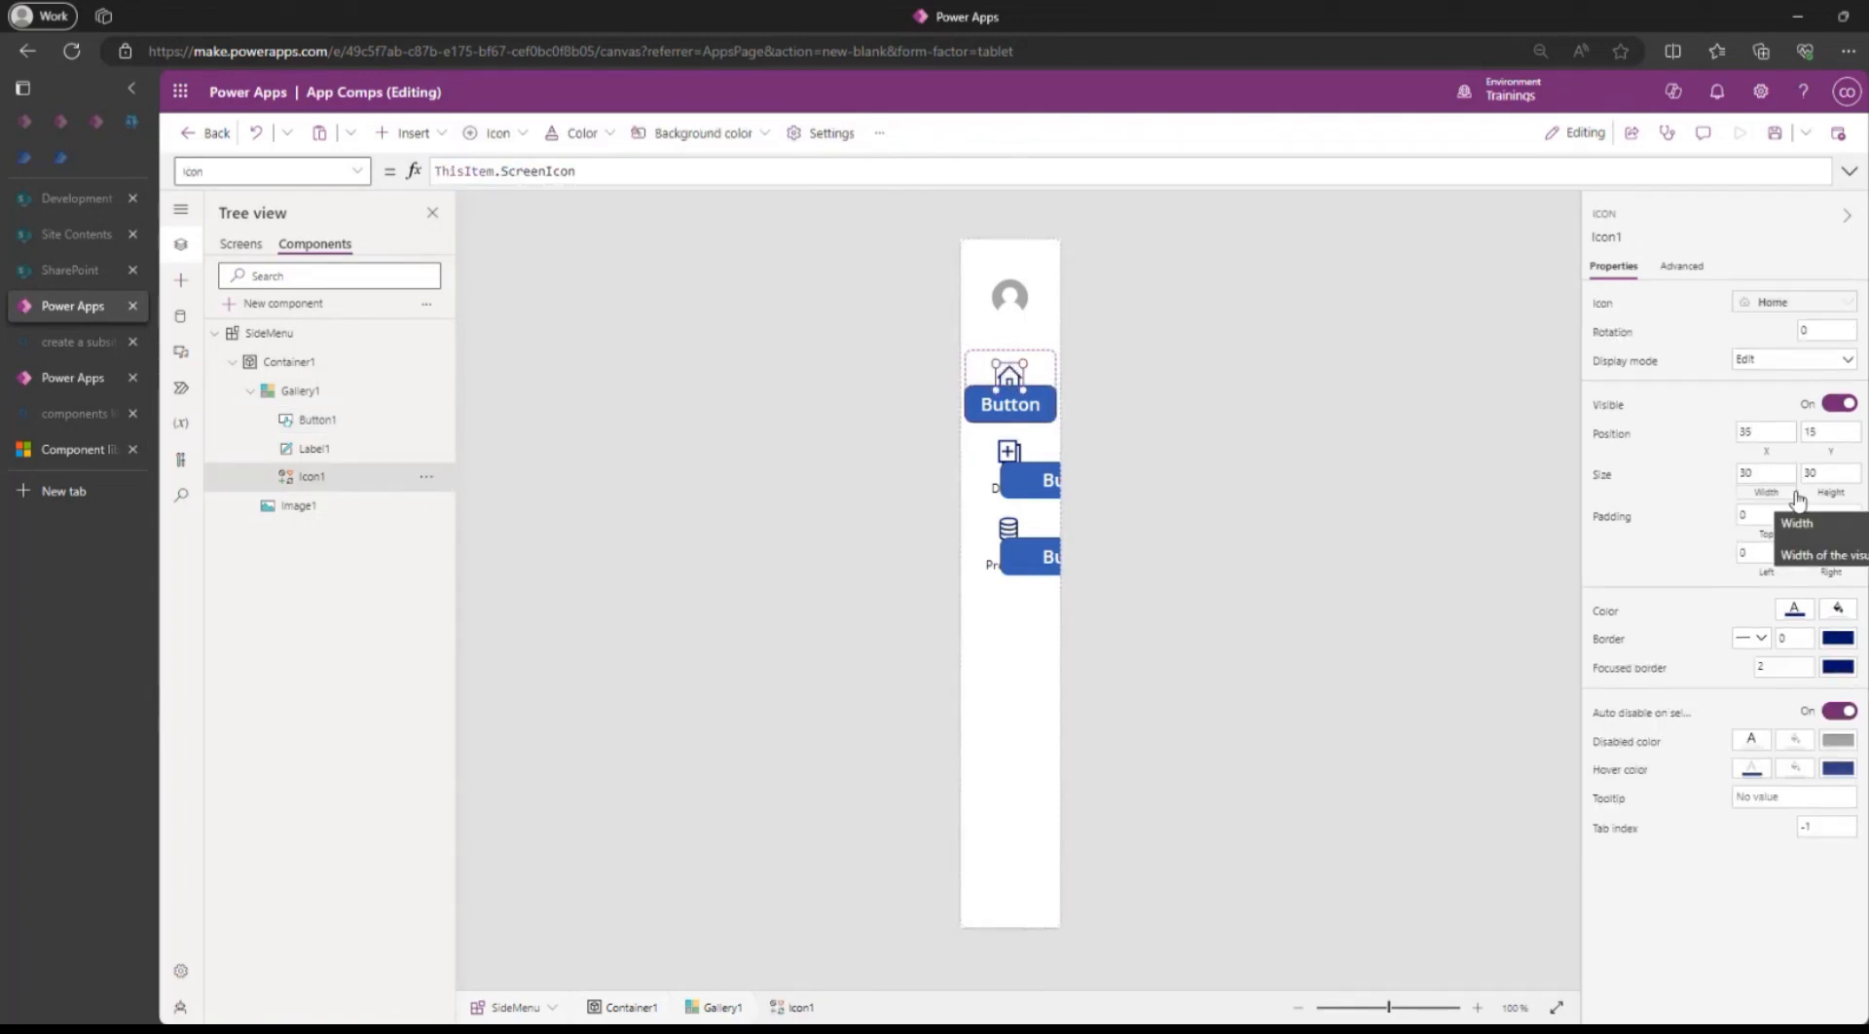
left_click(1022, 402)
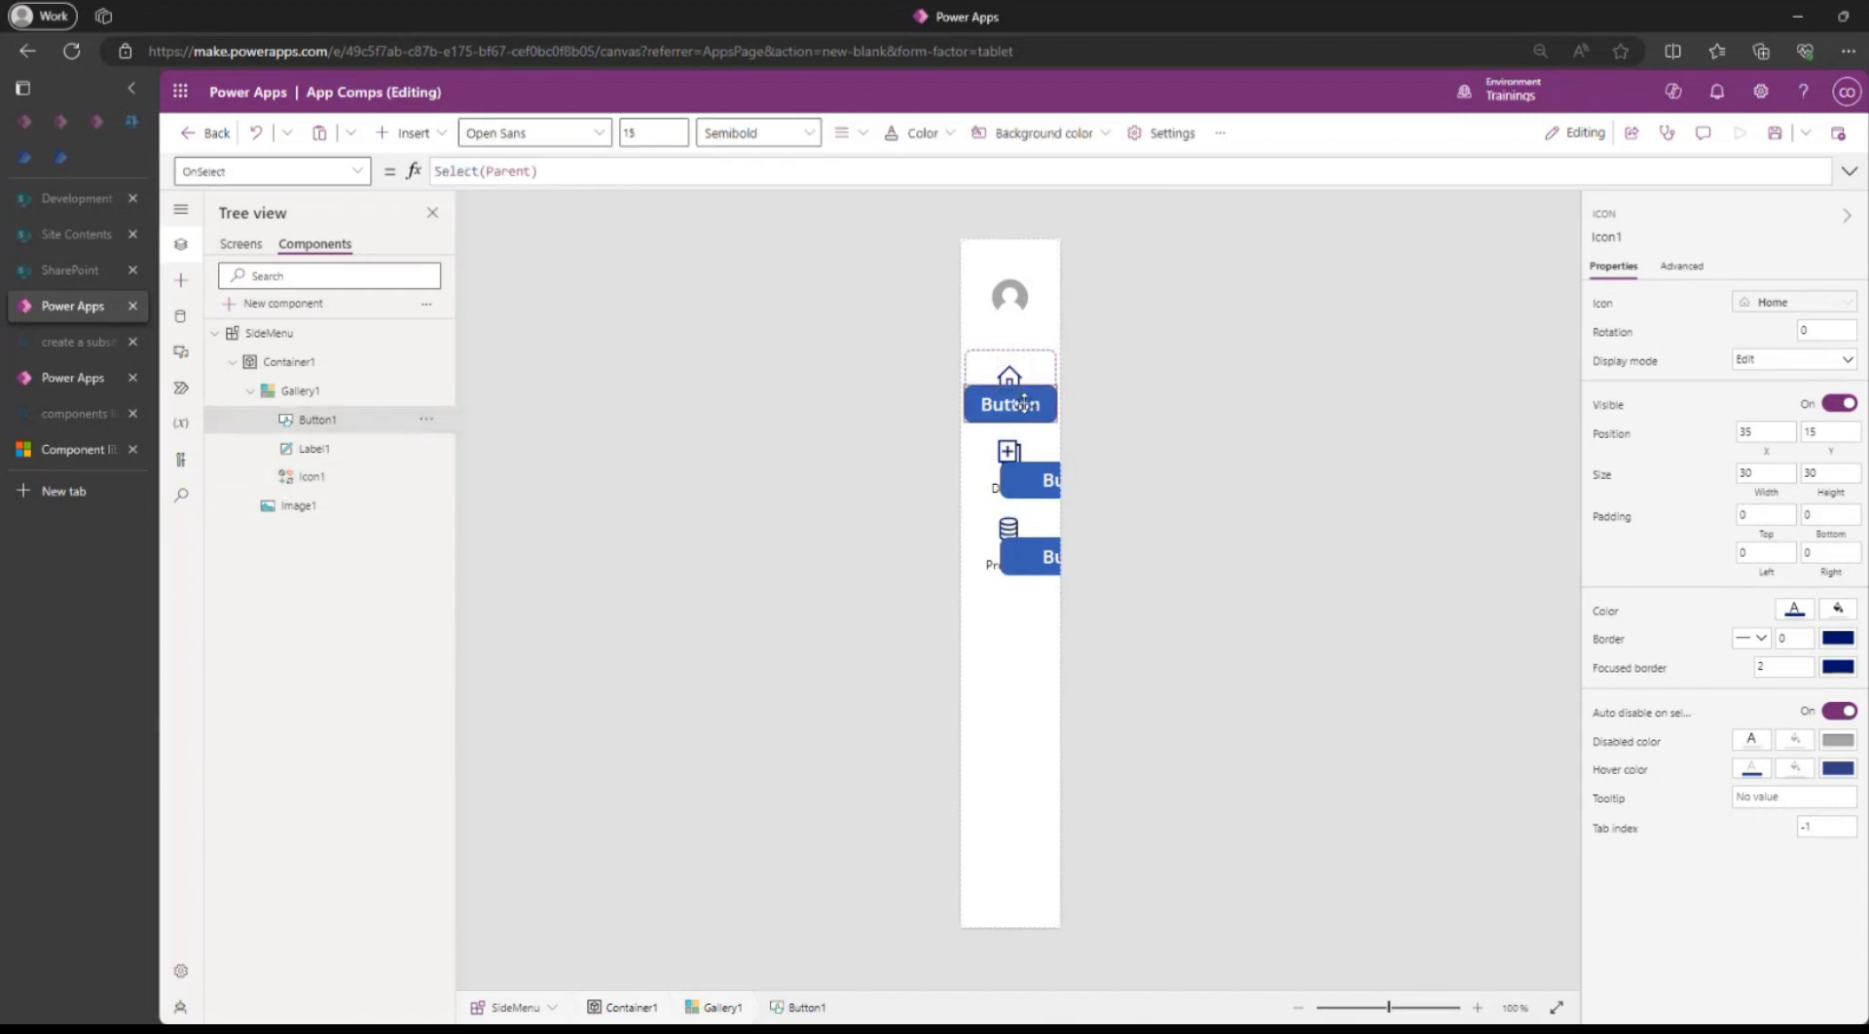
left_click(1786, 448)
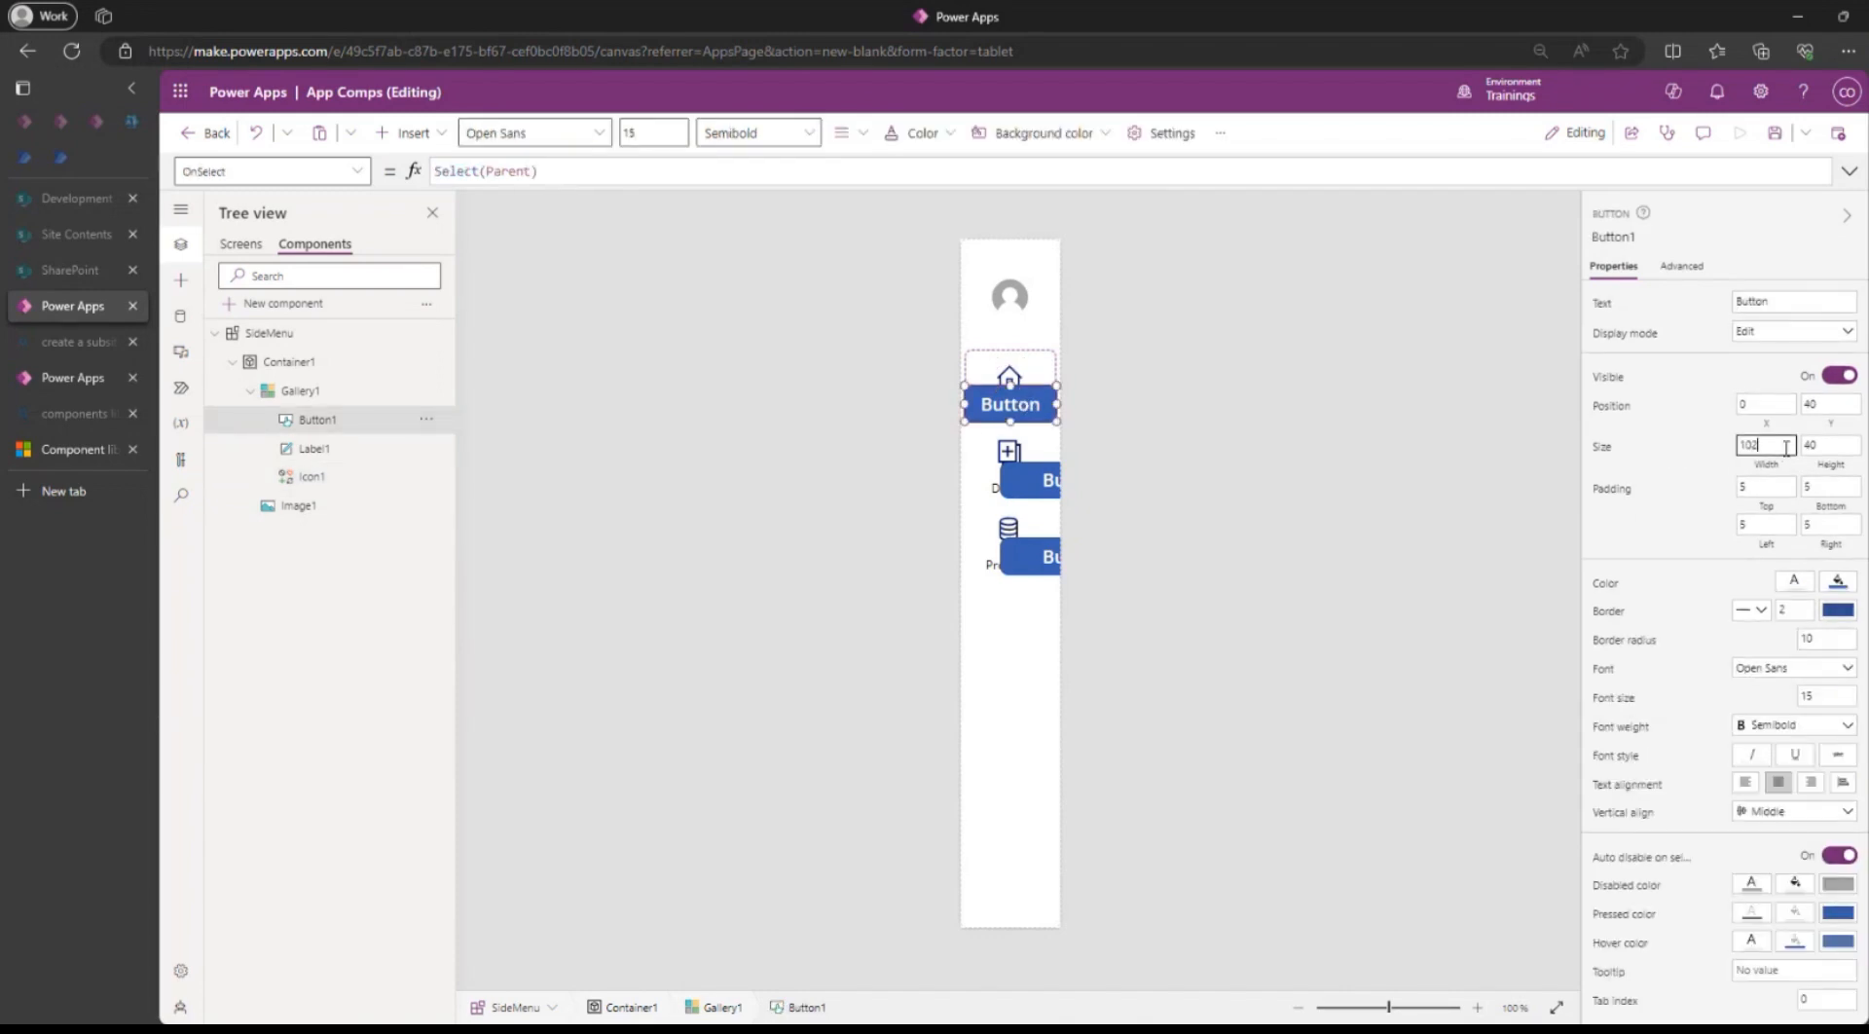
double_click(1786, 448)
type("40")
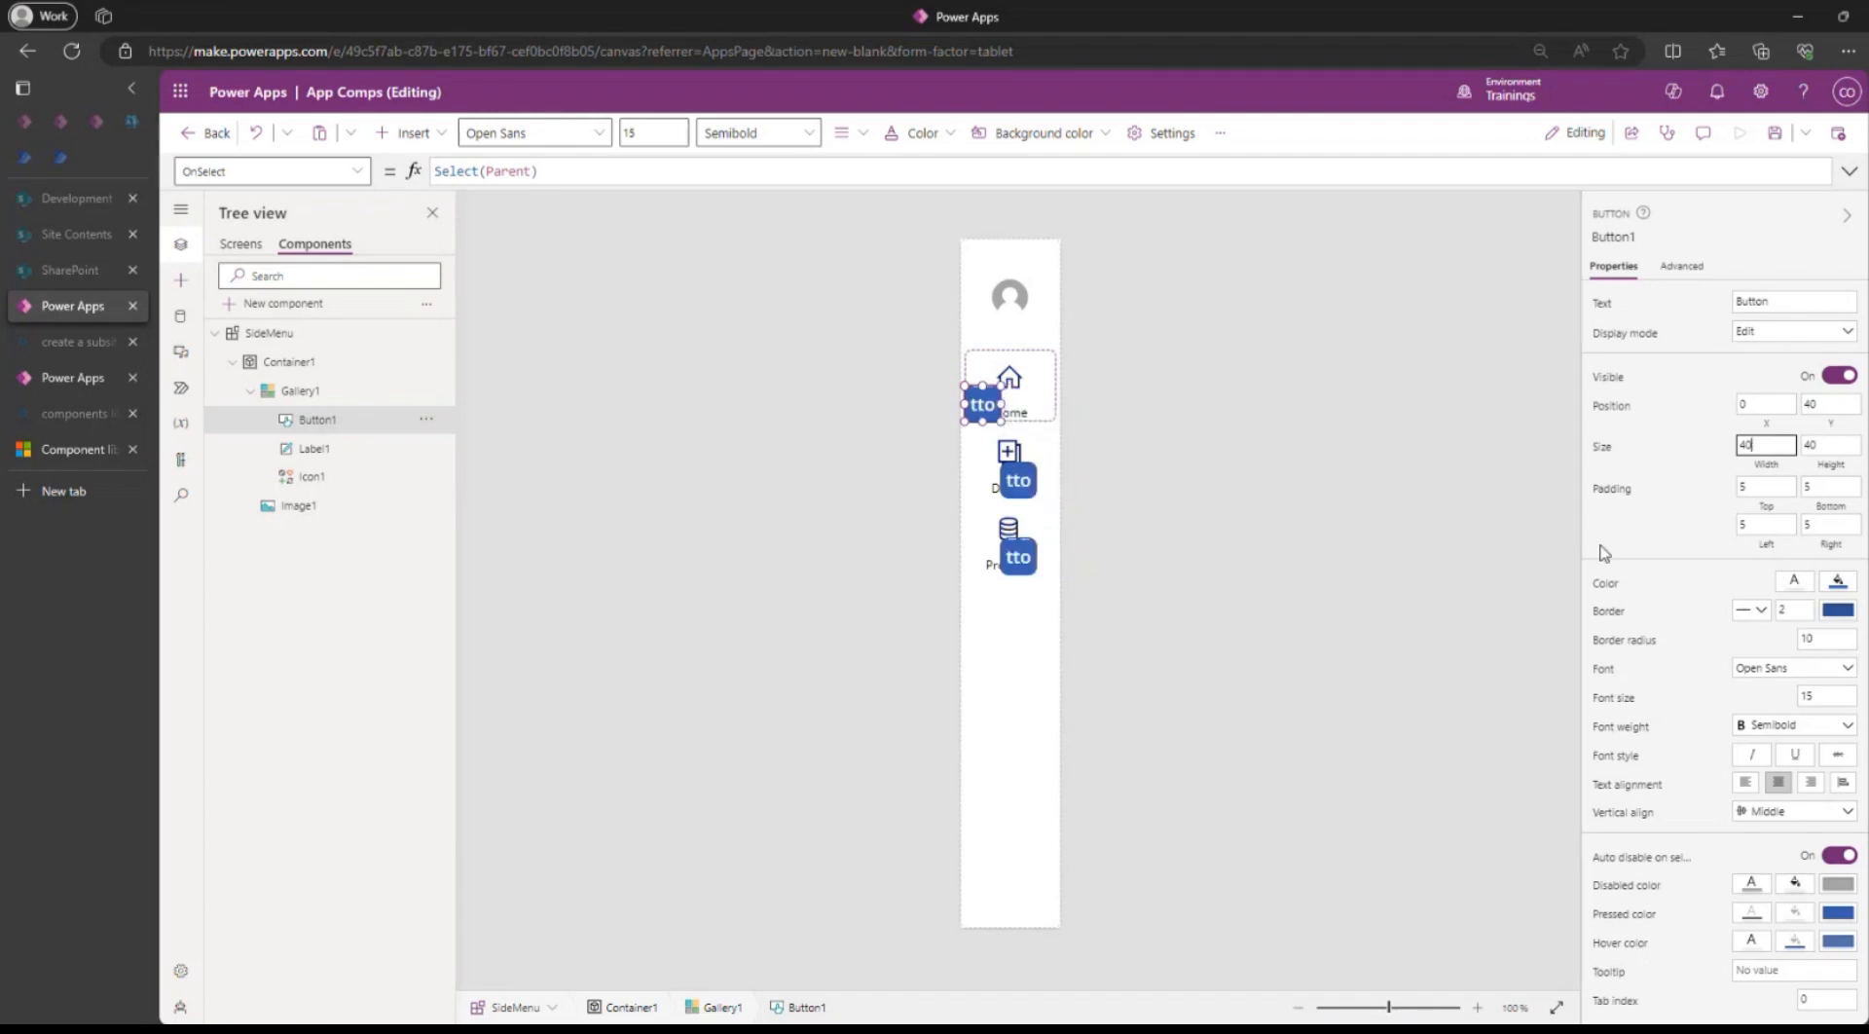
left_click(1766, 427)
left_click(611, 173)
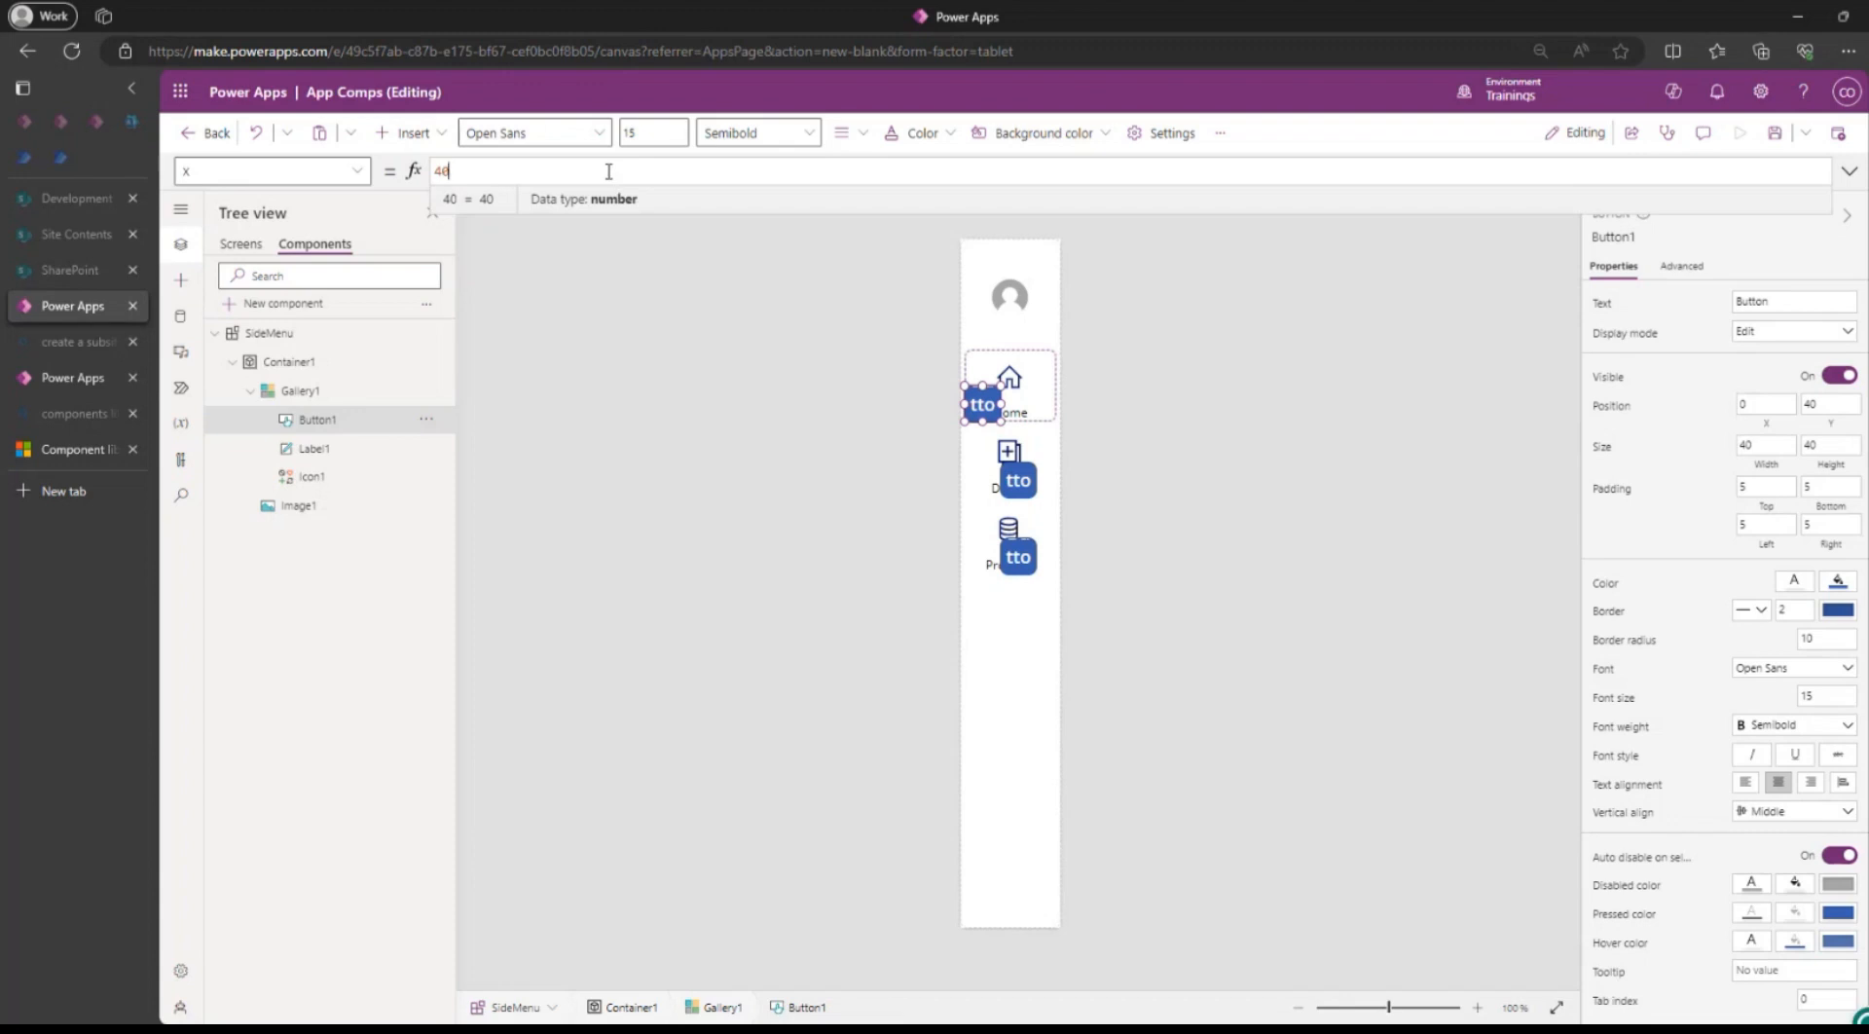
Set Button1's X formula to Icon1.X - 10 and verify Icon1's 30 height.
left_click_drag(608, 171, 314, 176)
type("icon")
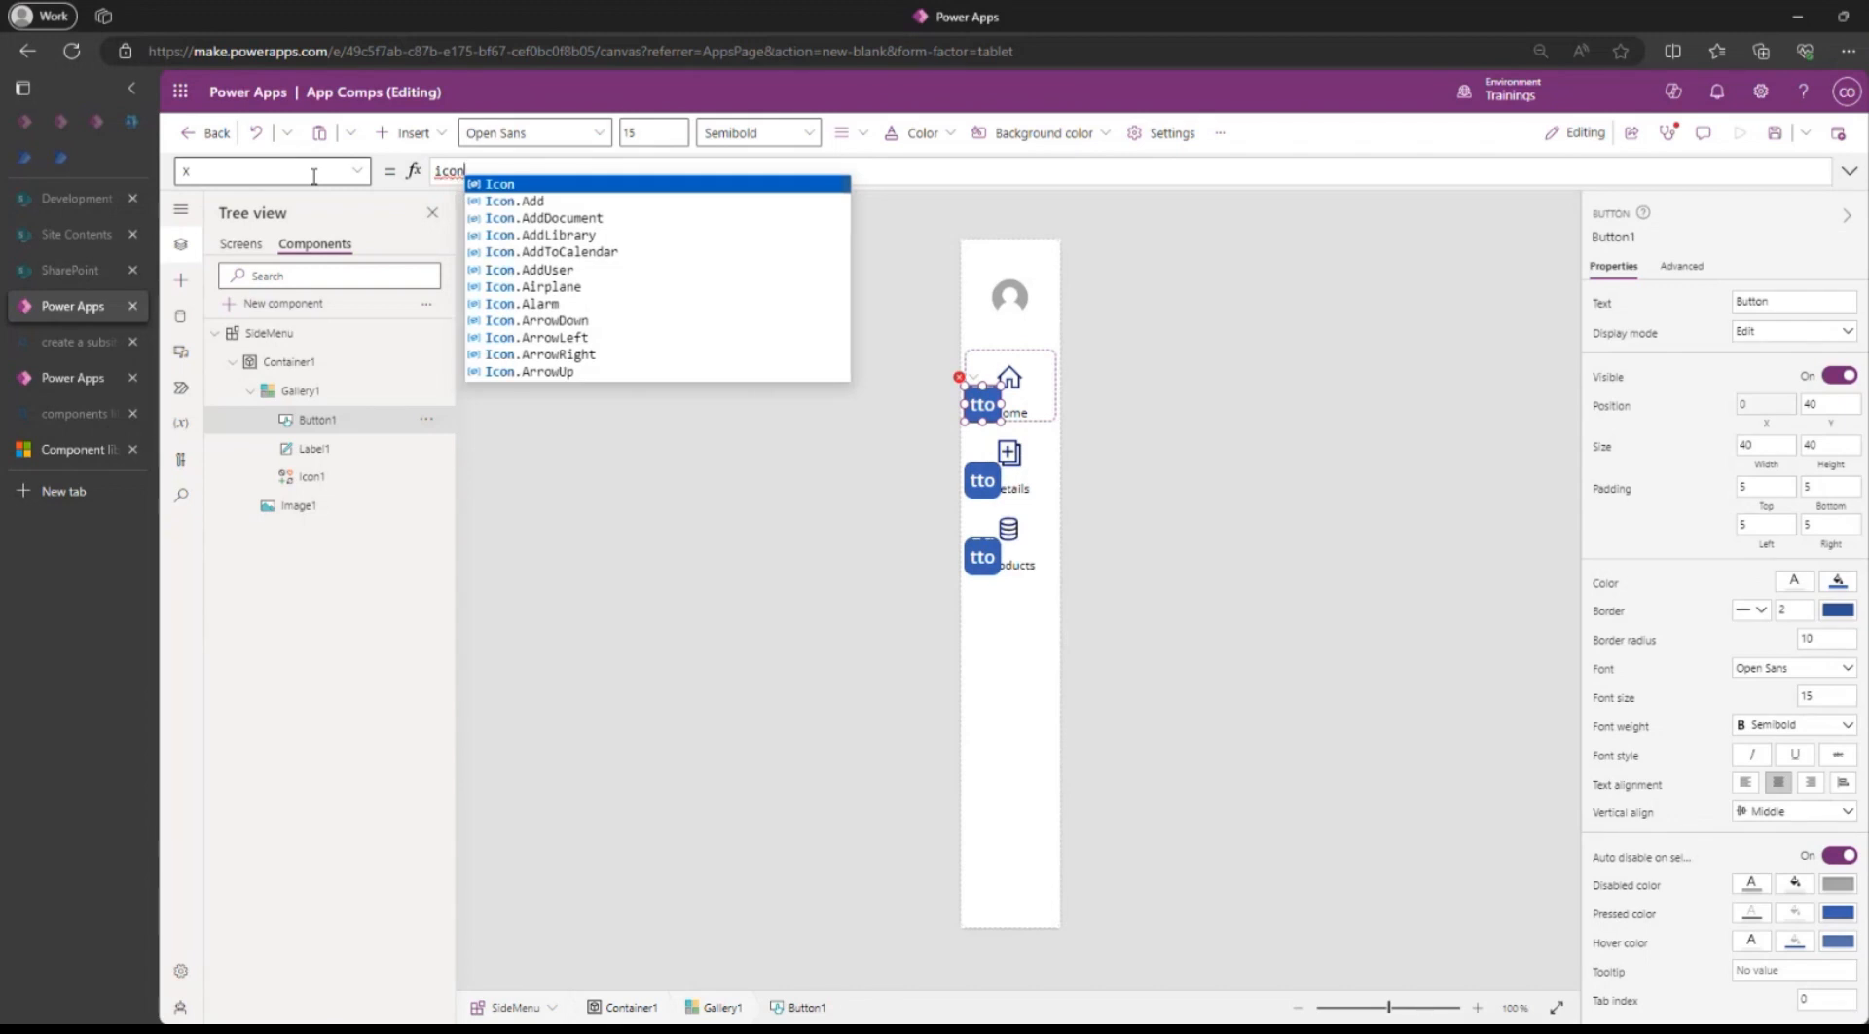
type("1")
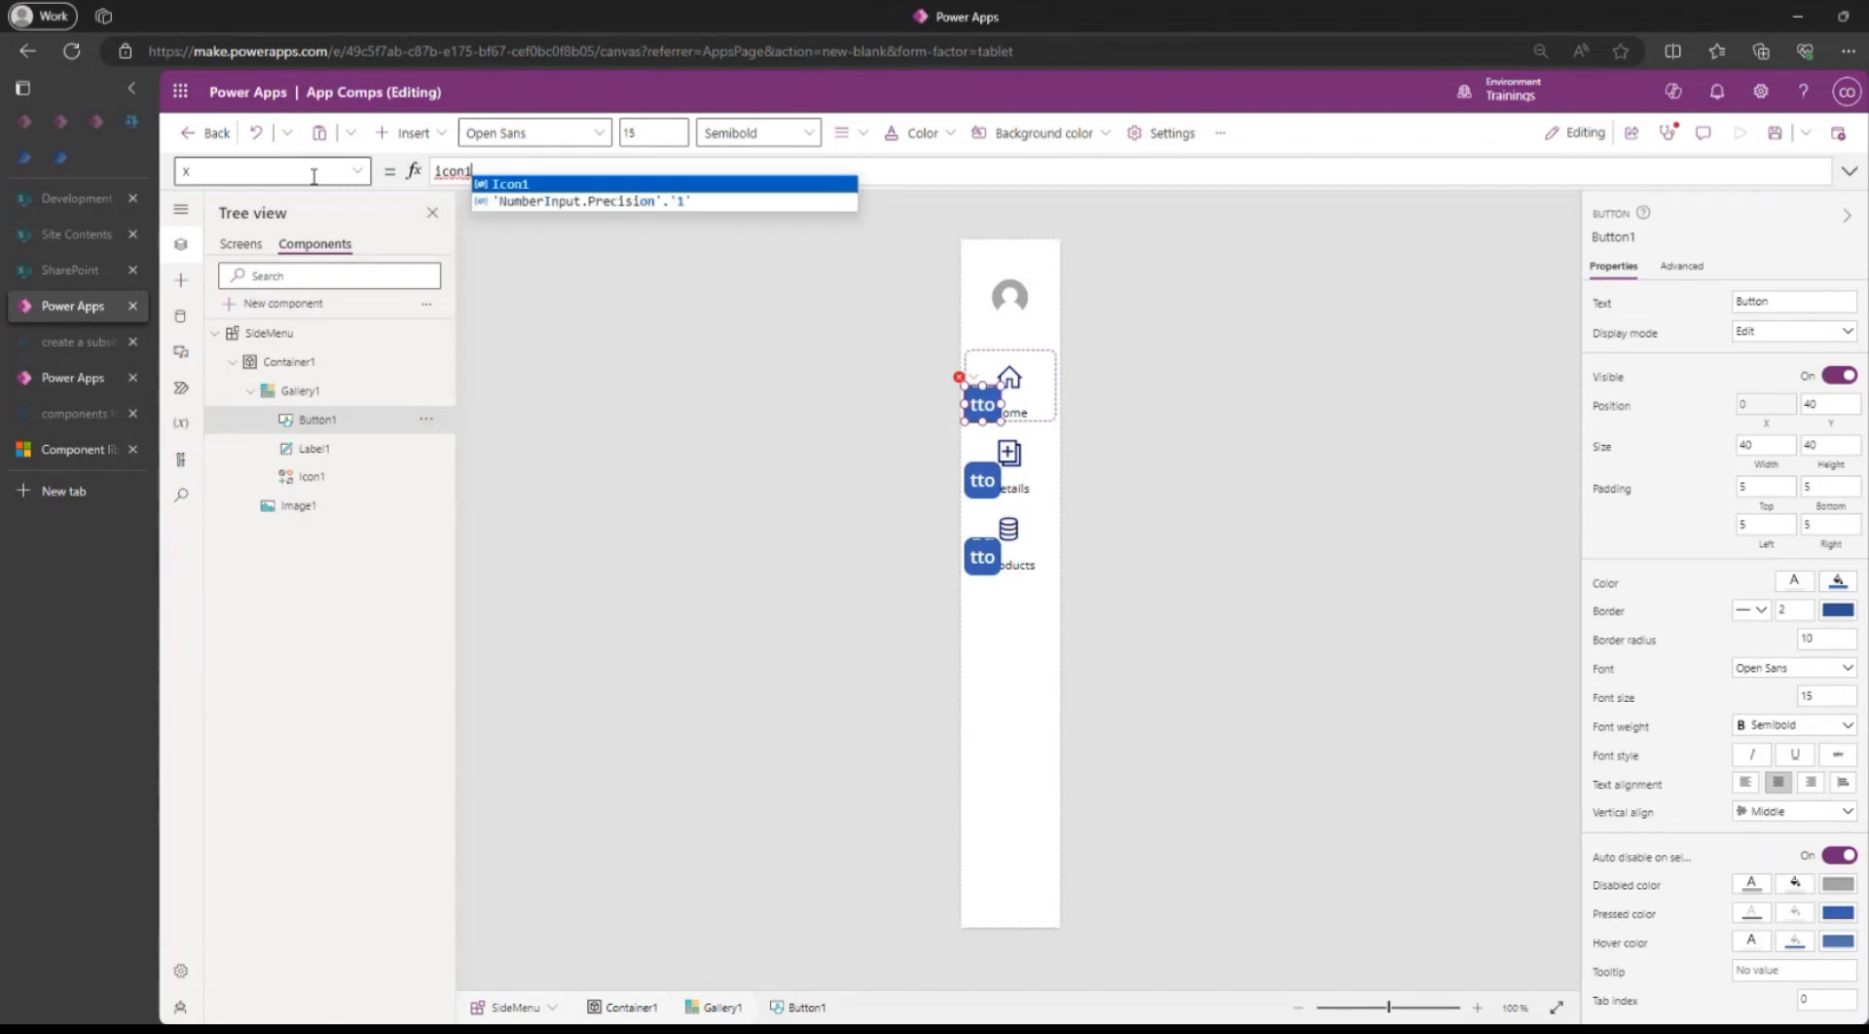
type(".")
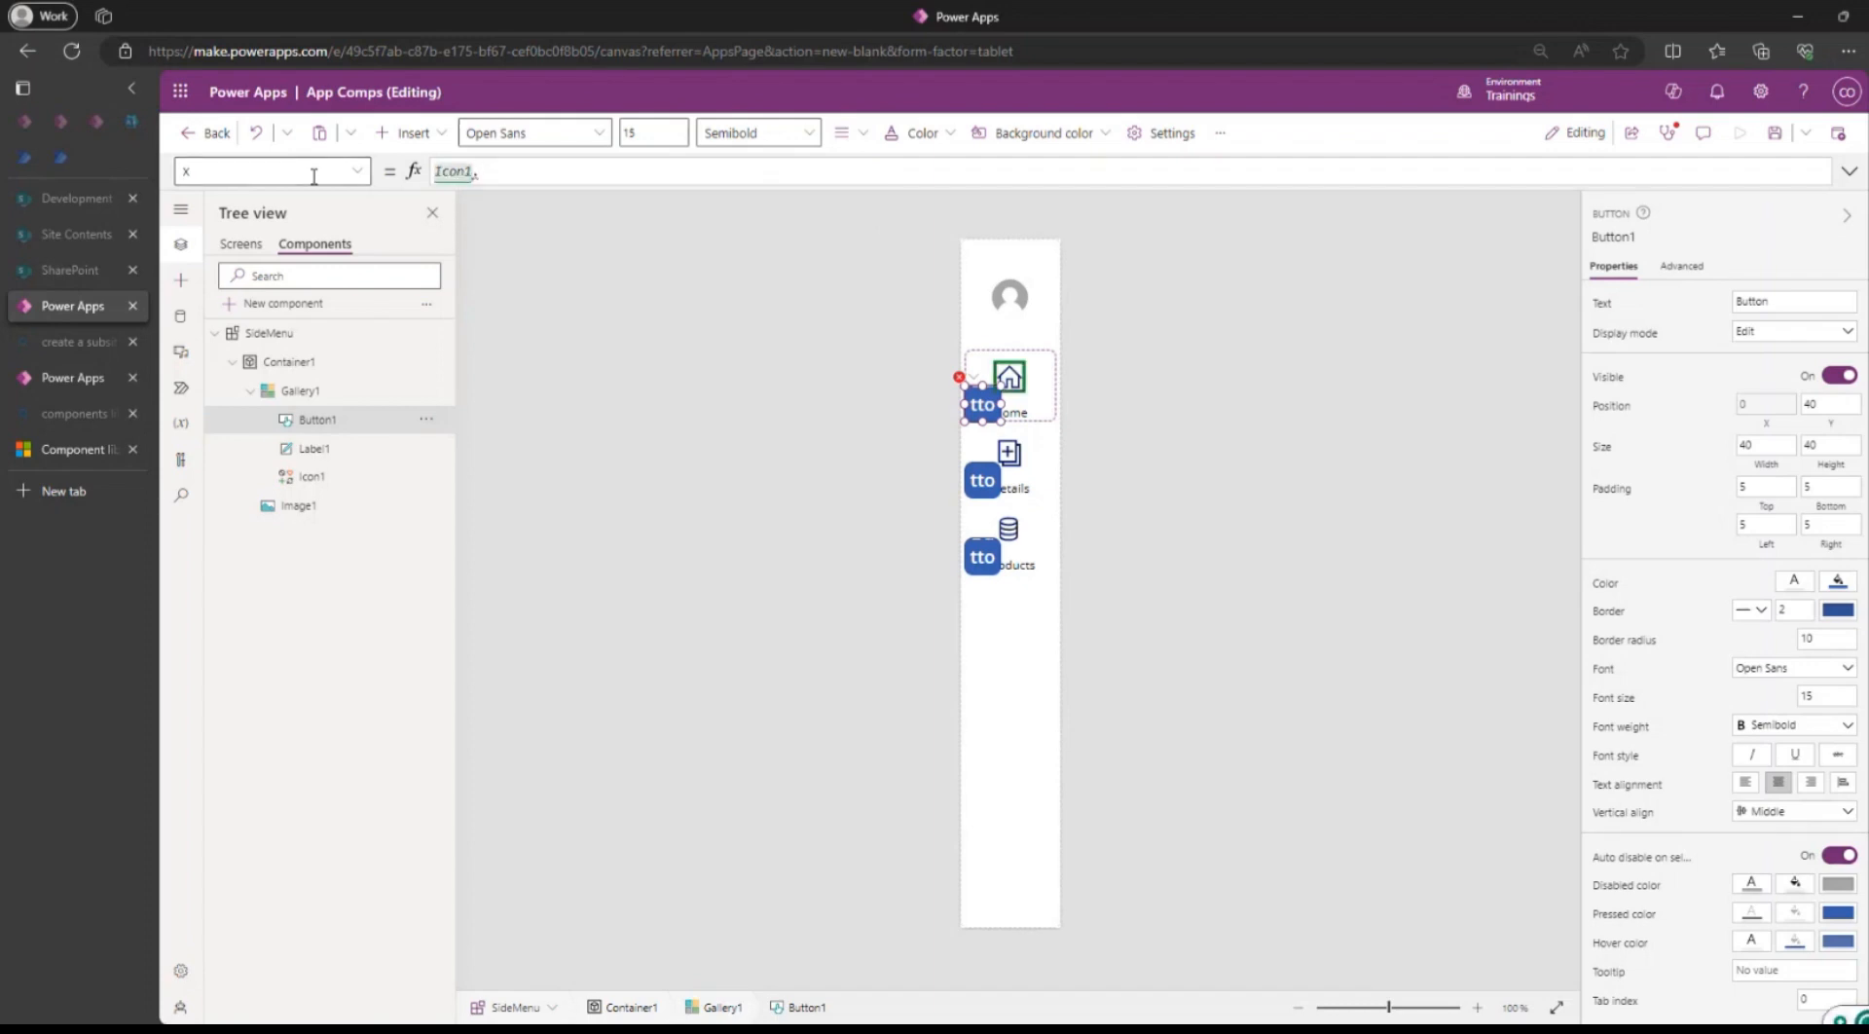
type("X")
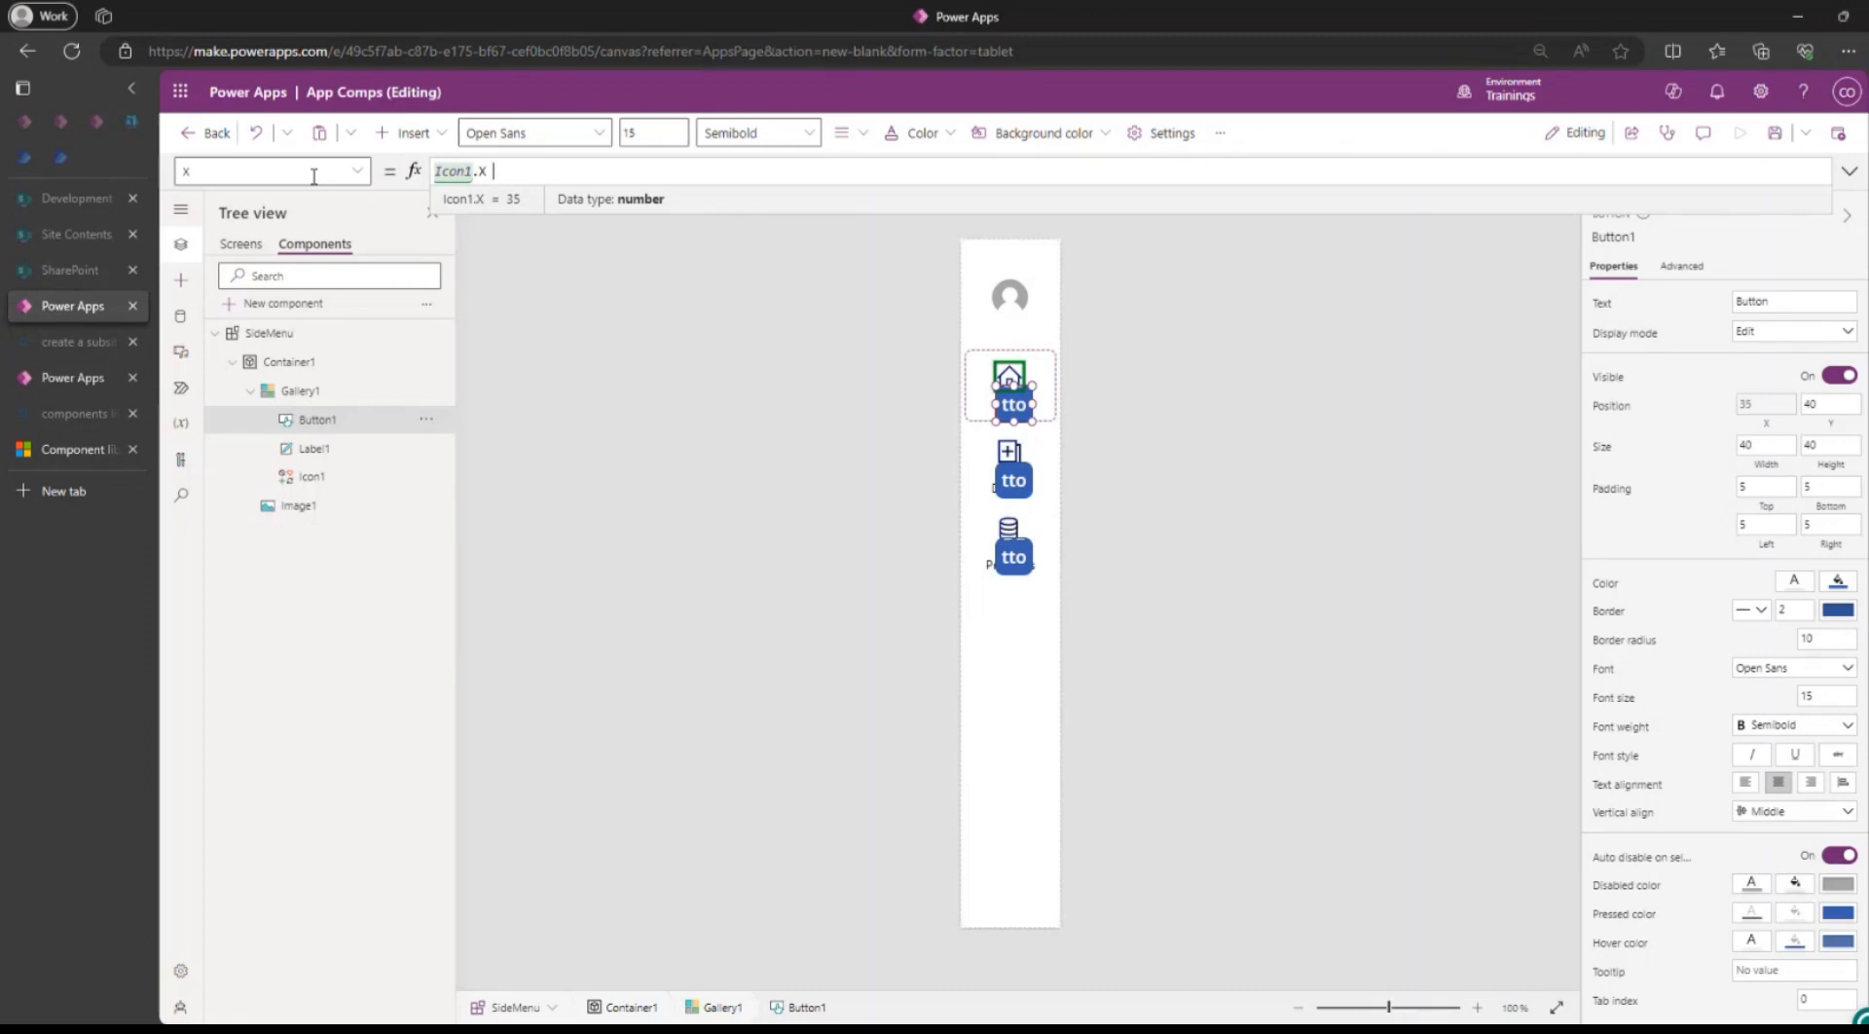
type("- ")
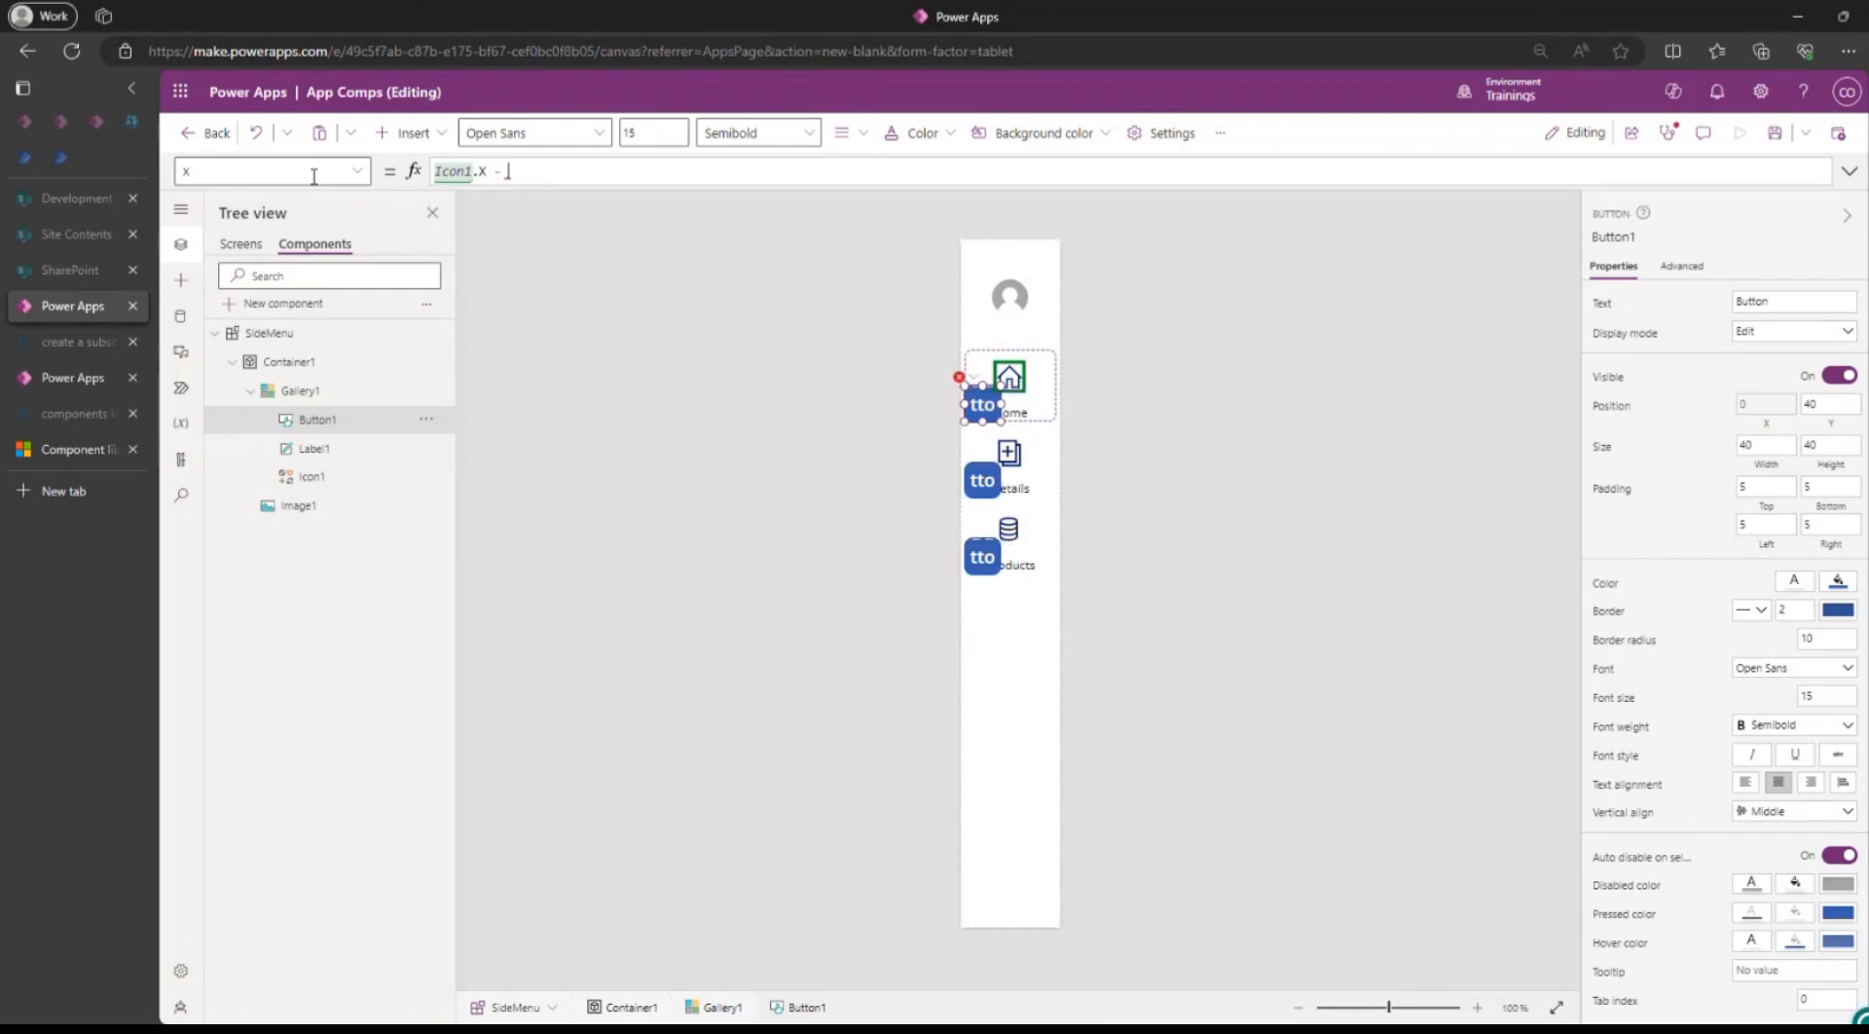
type("10")
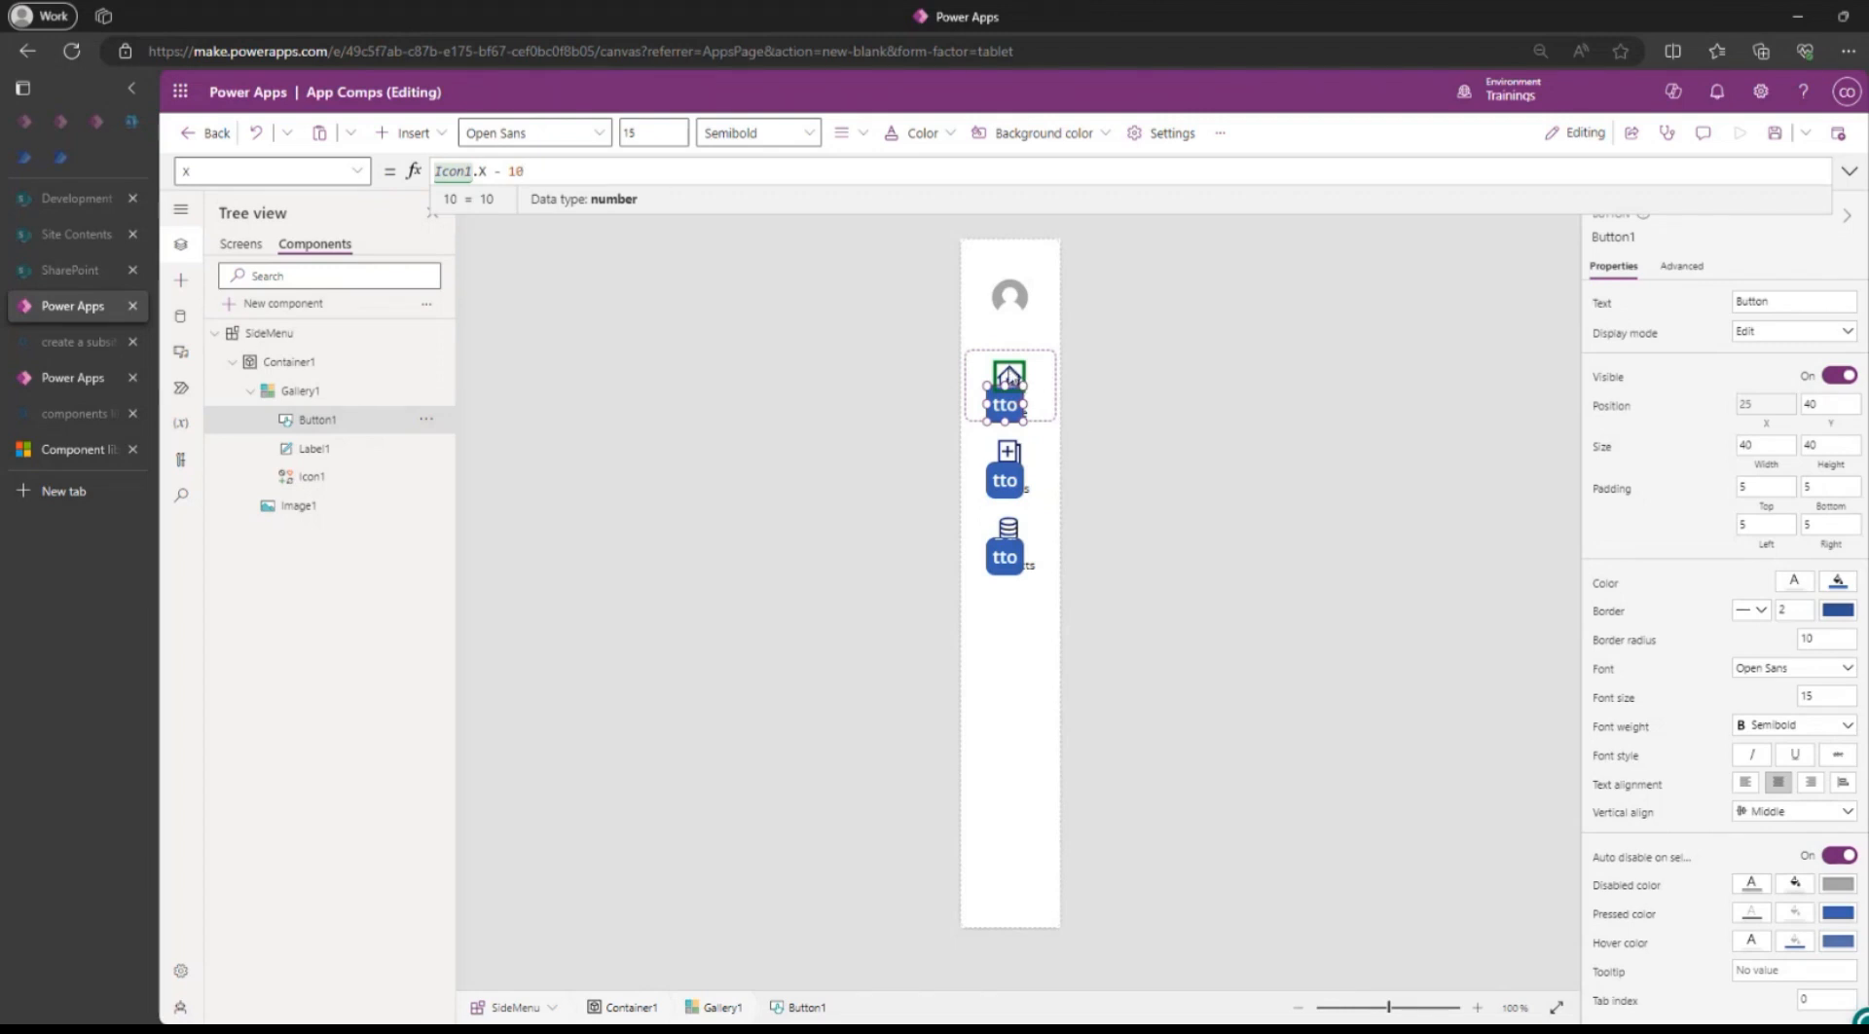
left_click(1008, 374)
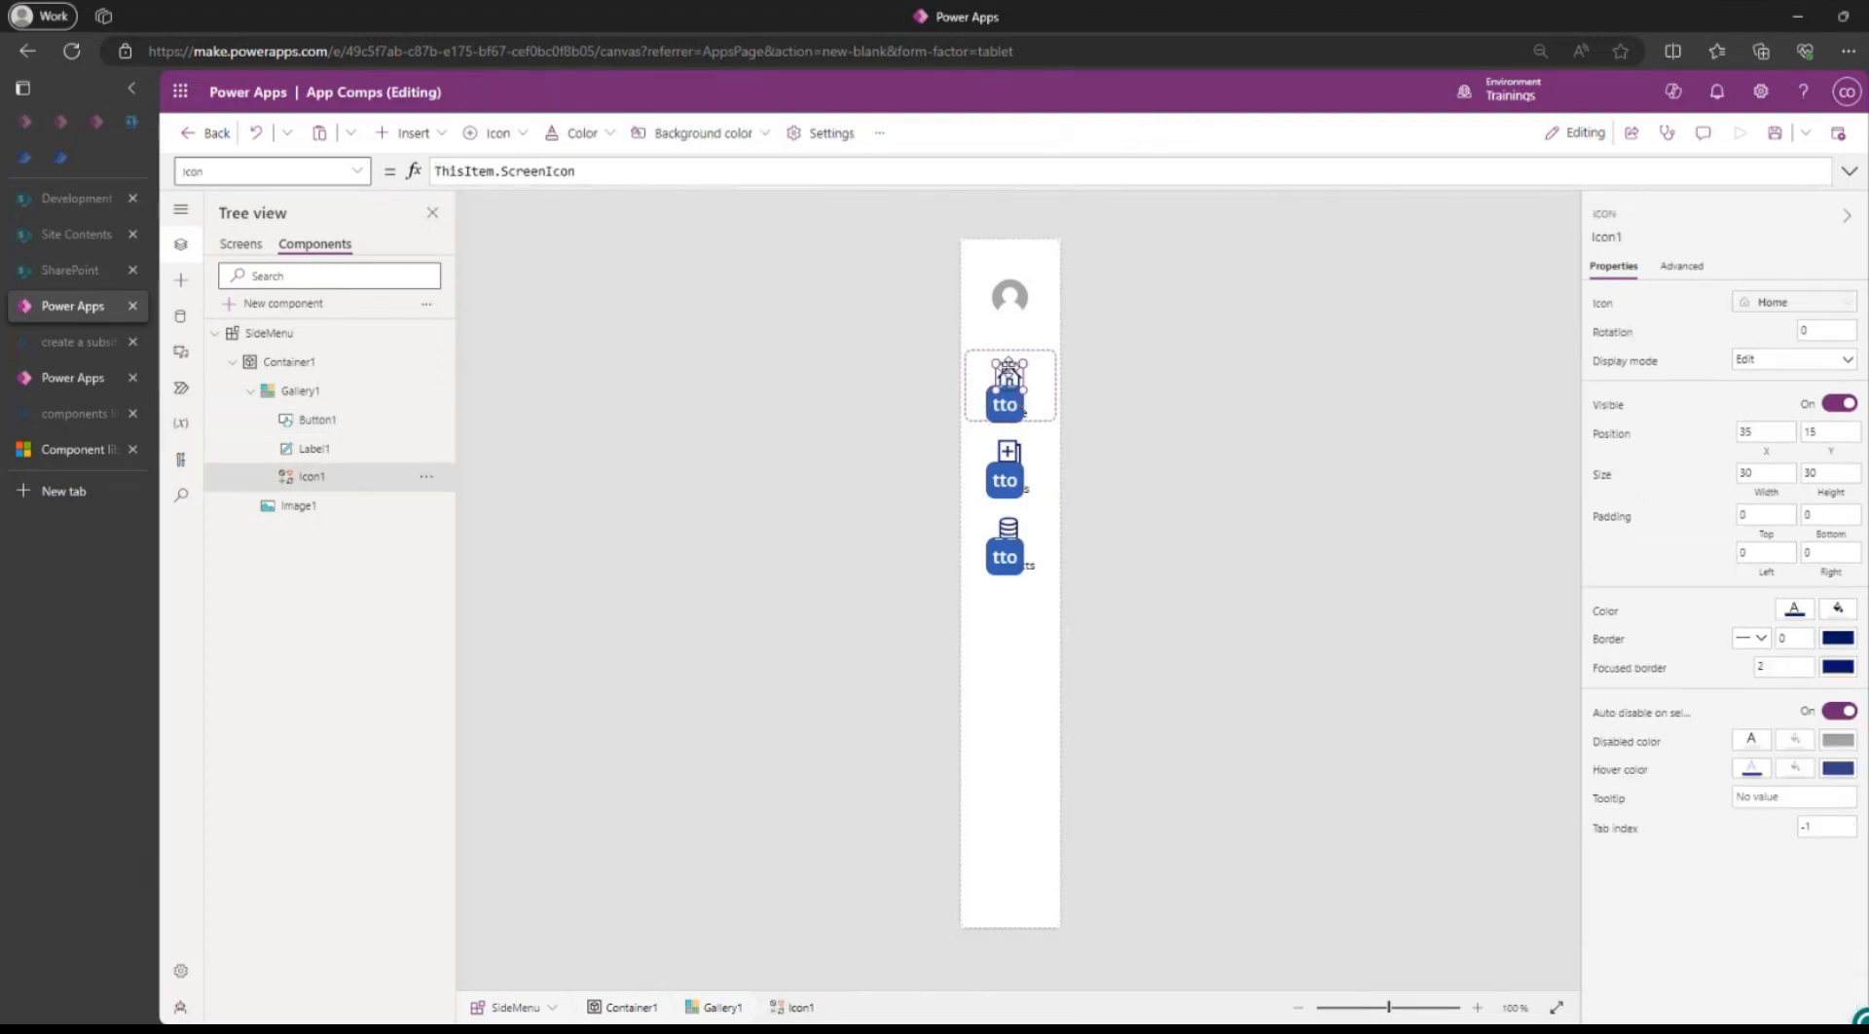
left_click(1822, 472)
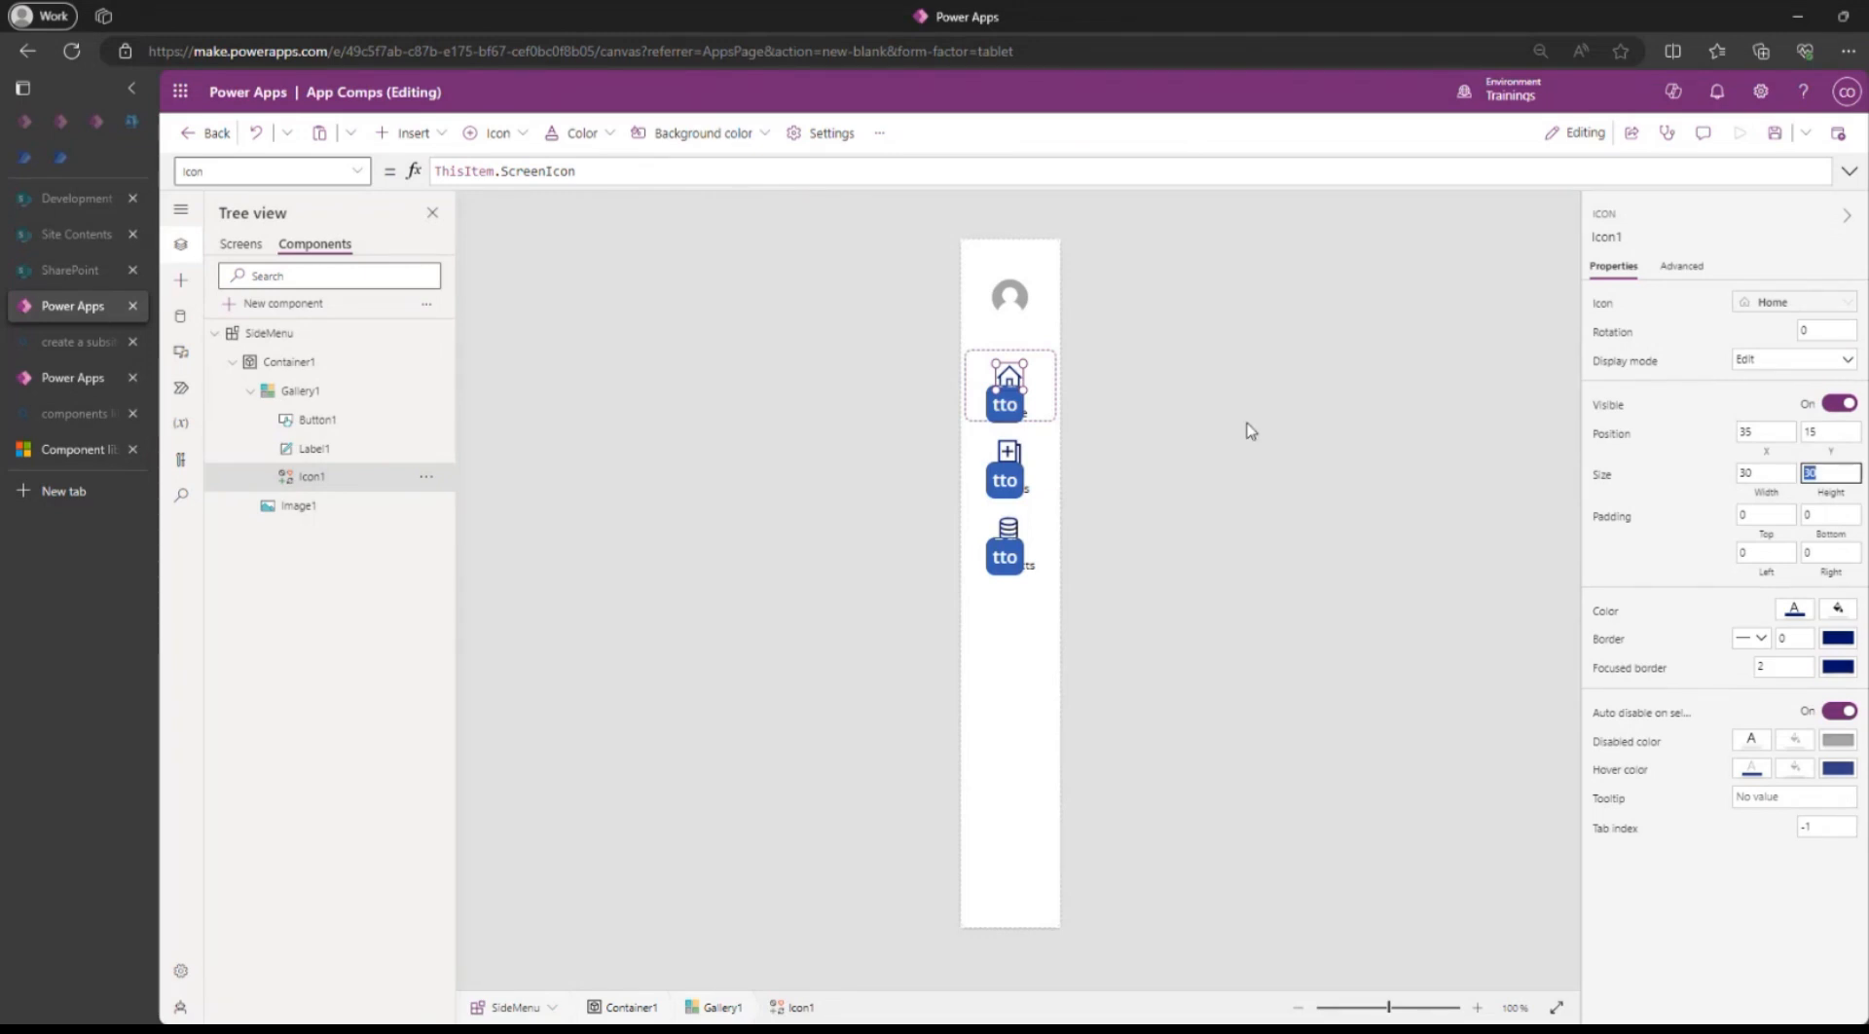
left_click(1003, 418)
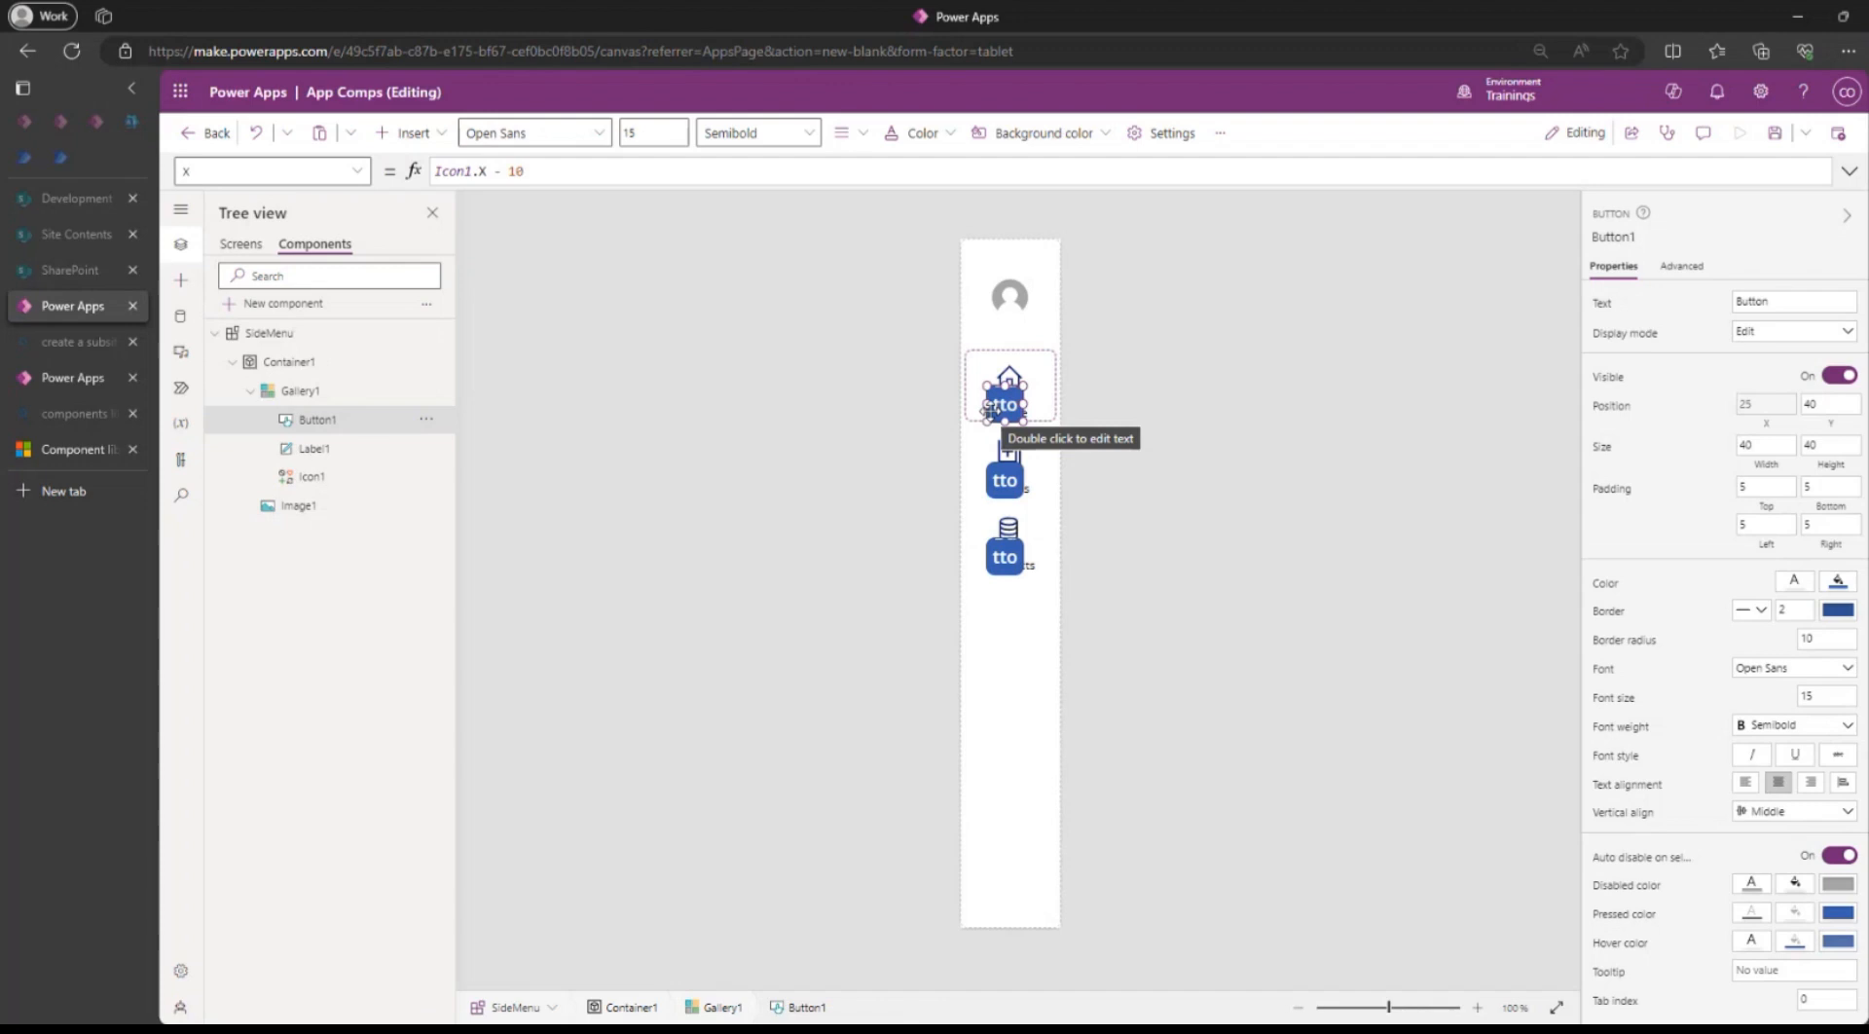
Resize the gallery's Button1 to 50 by 50 and copy its X formula.
left_click(1129, 423)
left_click(1004, 405)
left_click(1765, 444)
type("50")
left_click(1849, 451)
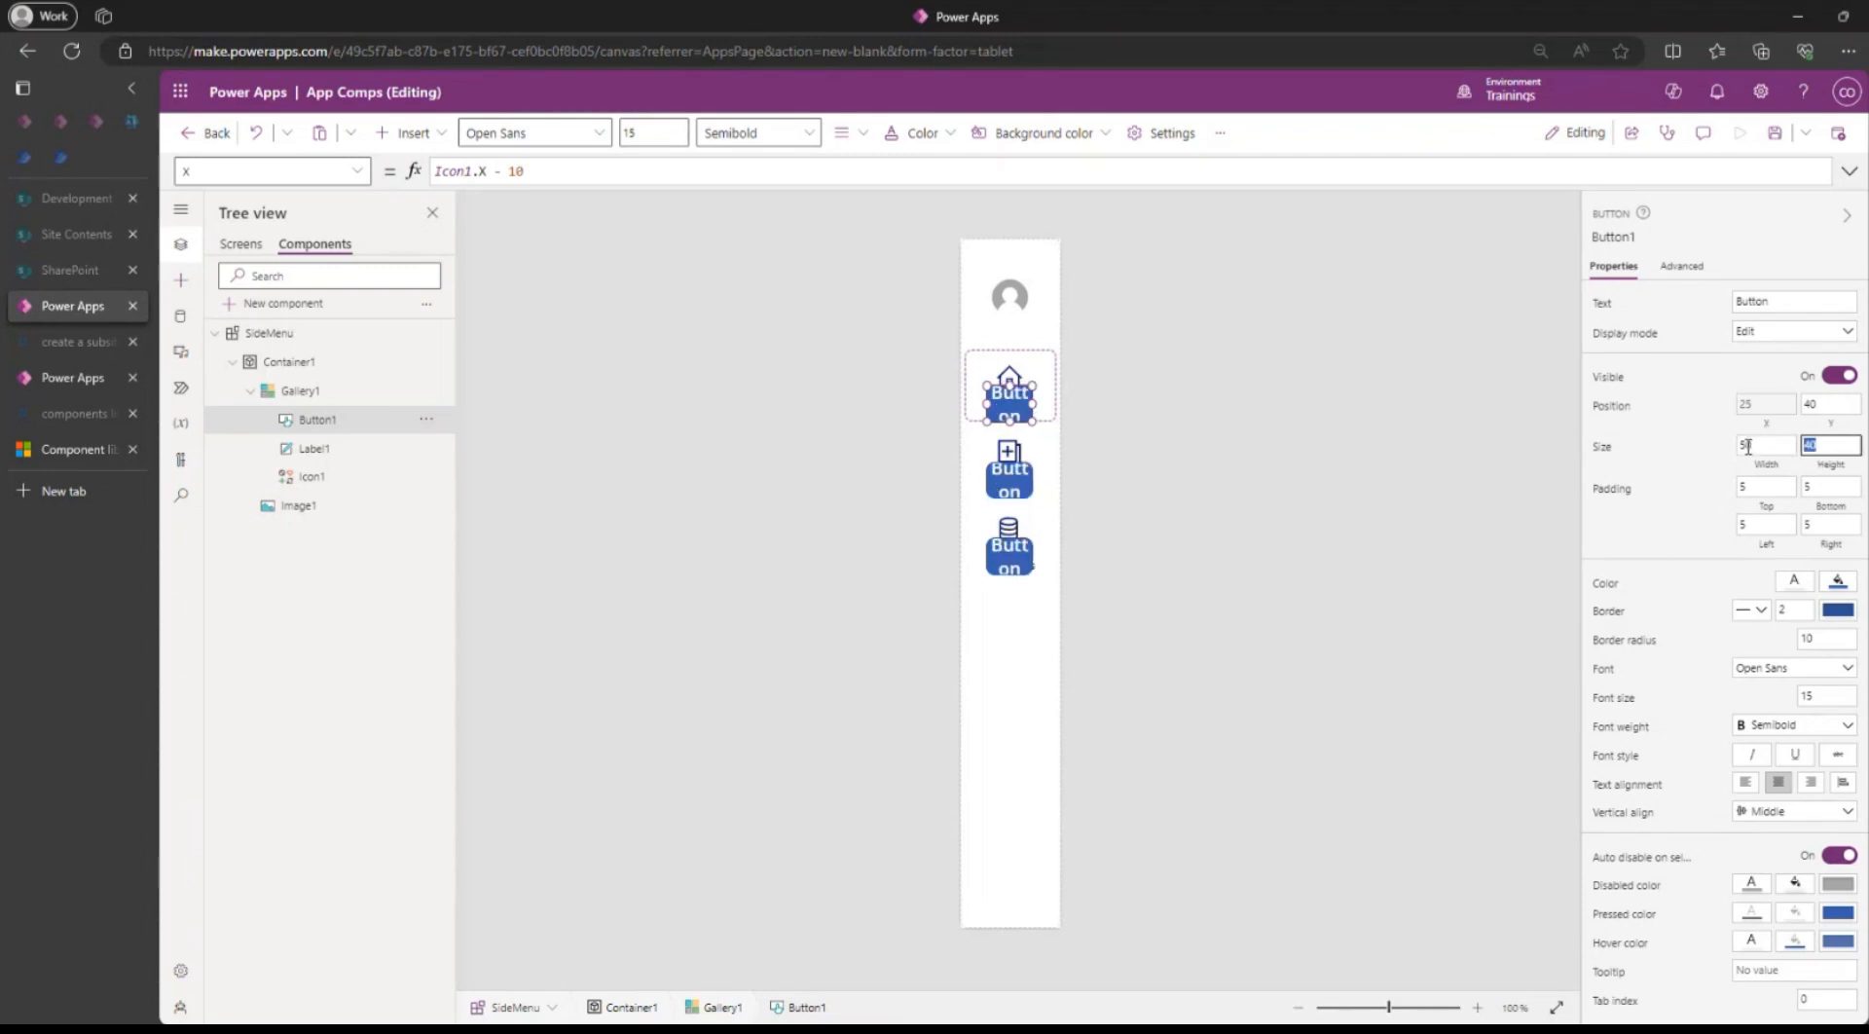
type("50")
left_click(1680, 462)
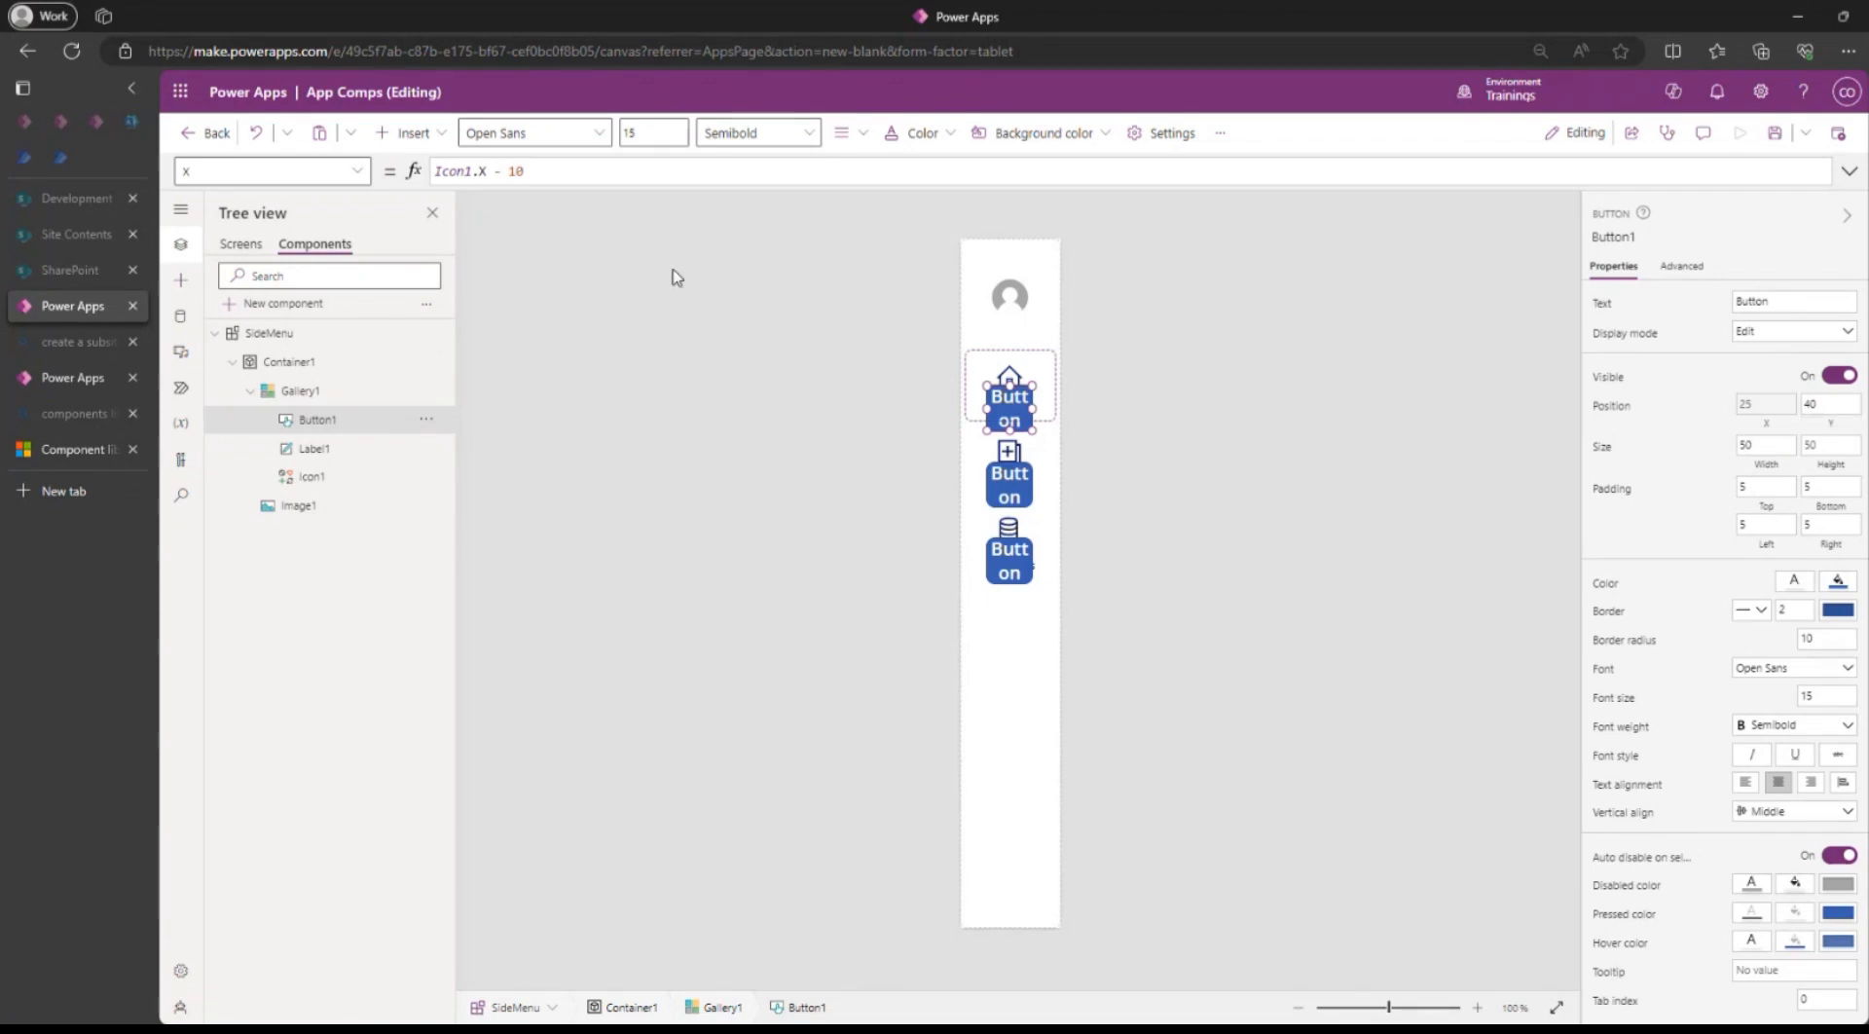
left_click(598, 168)
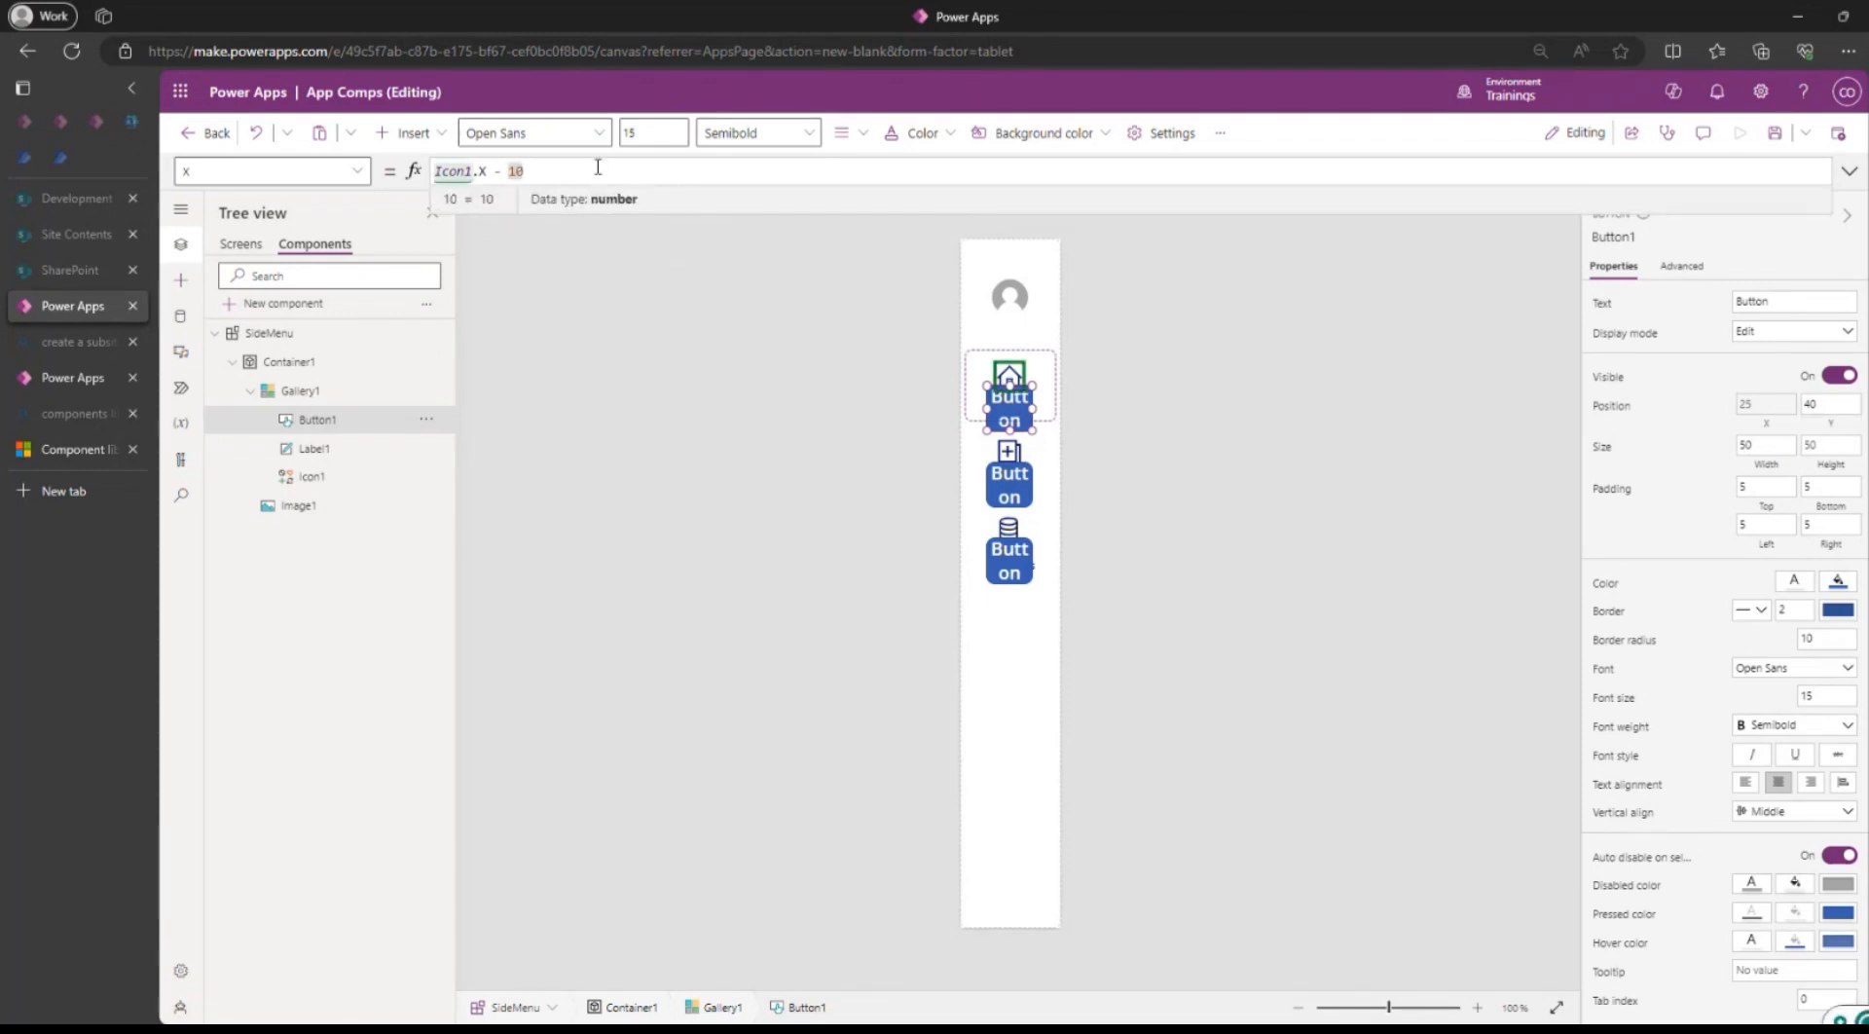
key("ctrl+a")
key("ctrl+c")
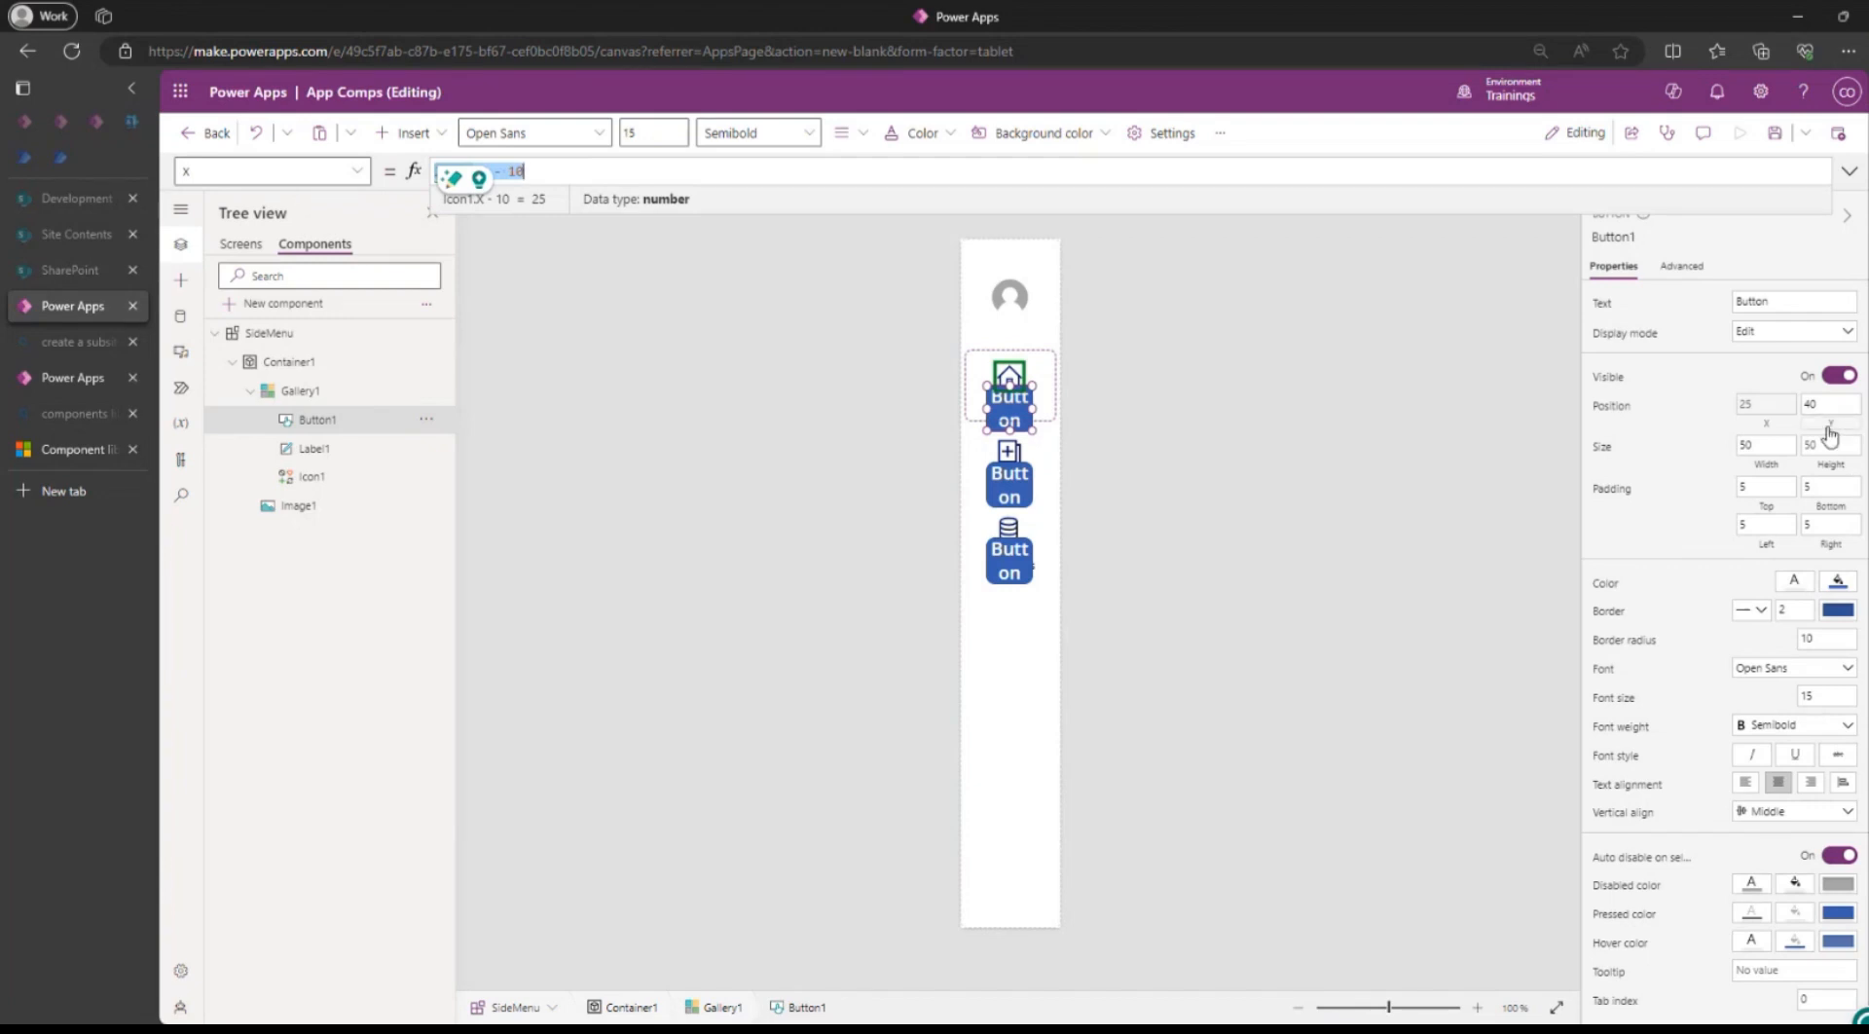
Set Button1's Y to Icon1.Y - 10 and clear its 'Button' caption text.
left_click(1827, 404)
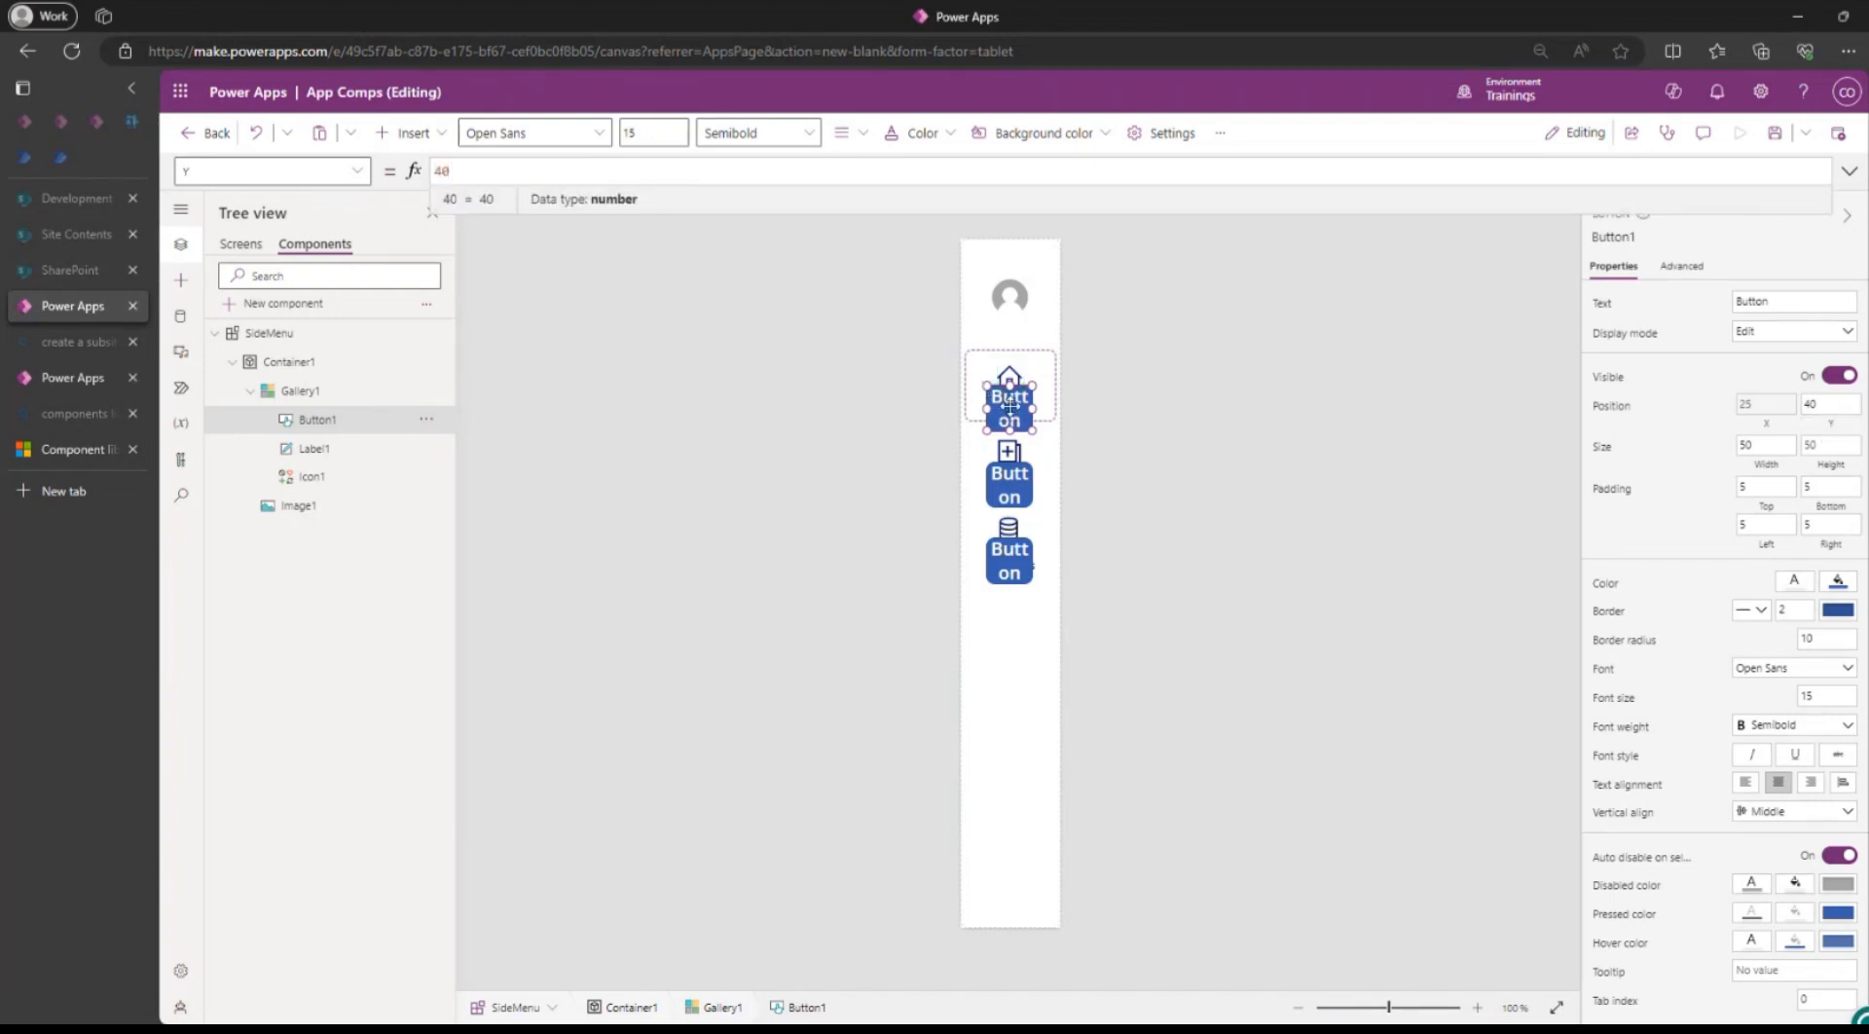
double_click(518, 169)
key("ctrl+v")
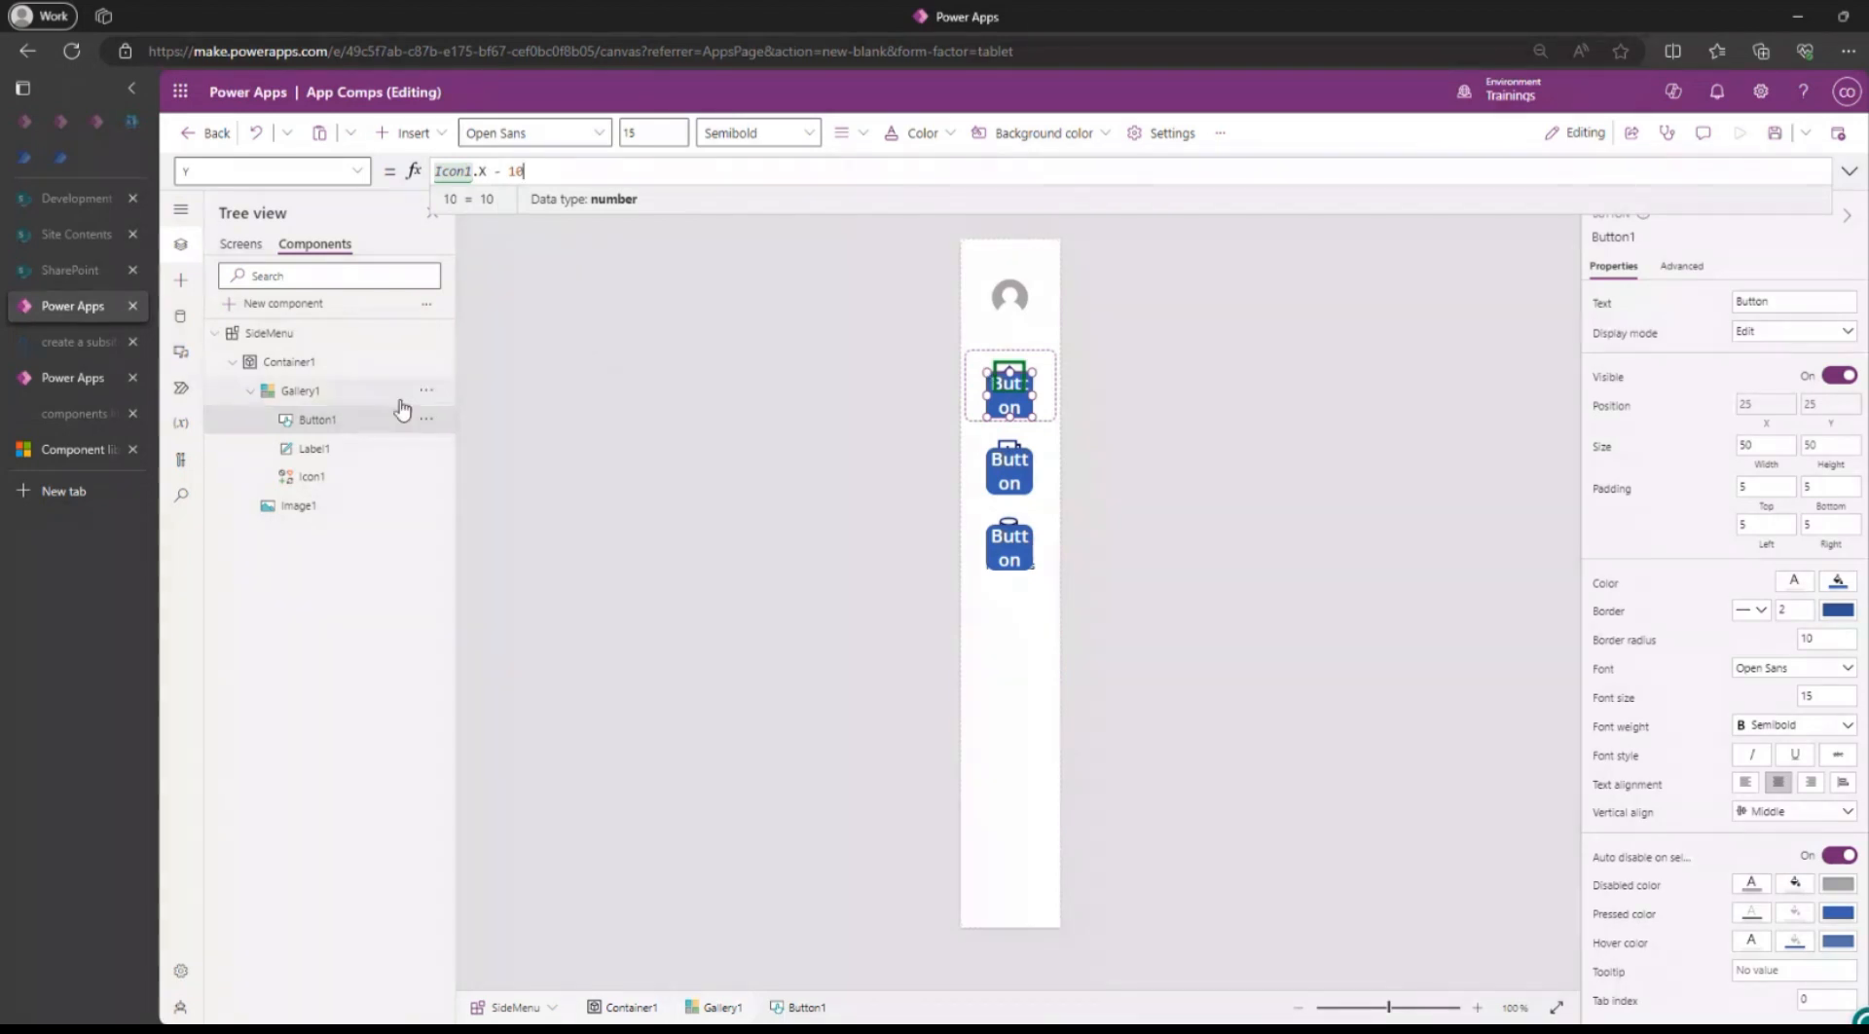
left_click(490, 171)
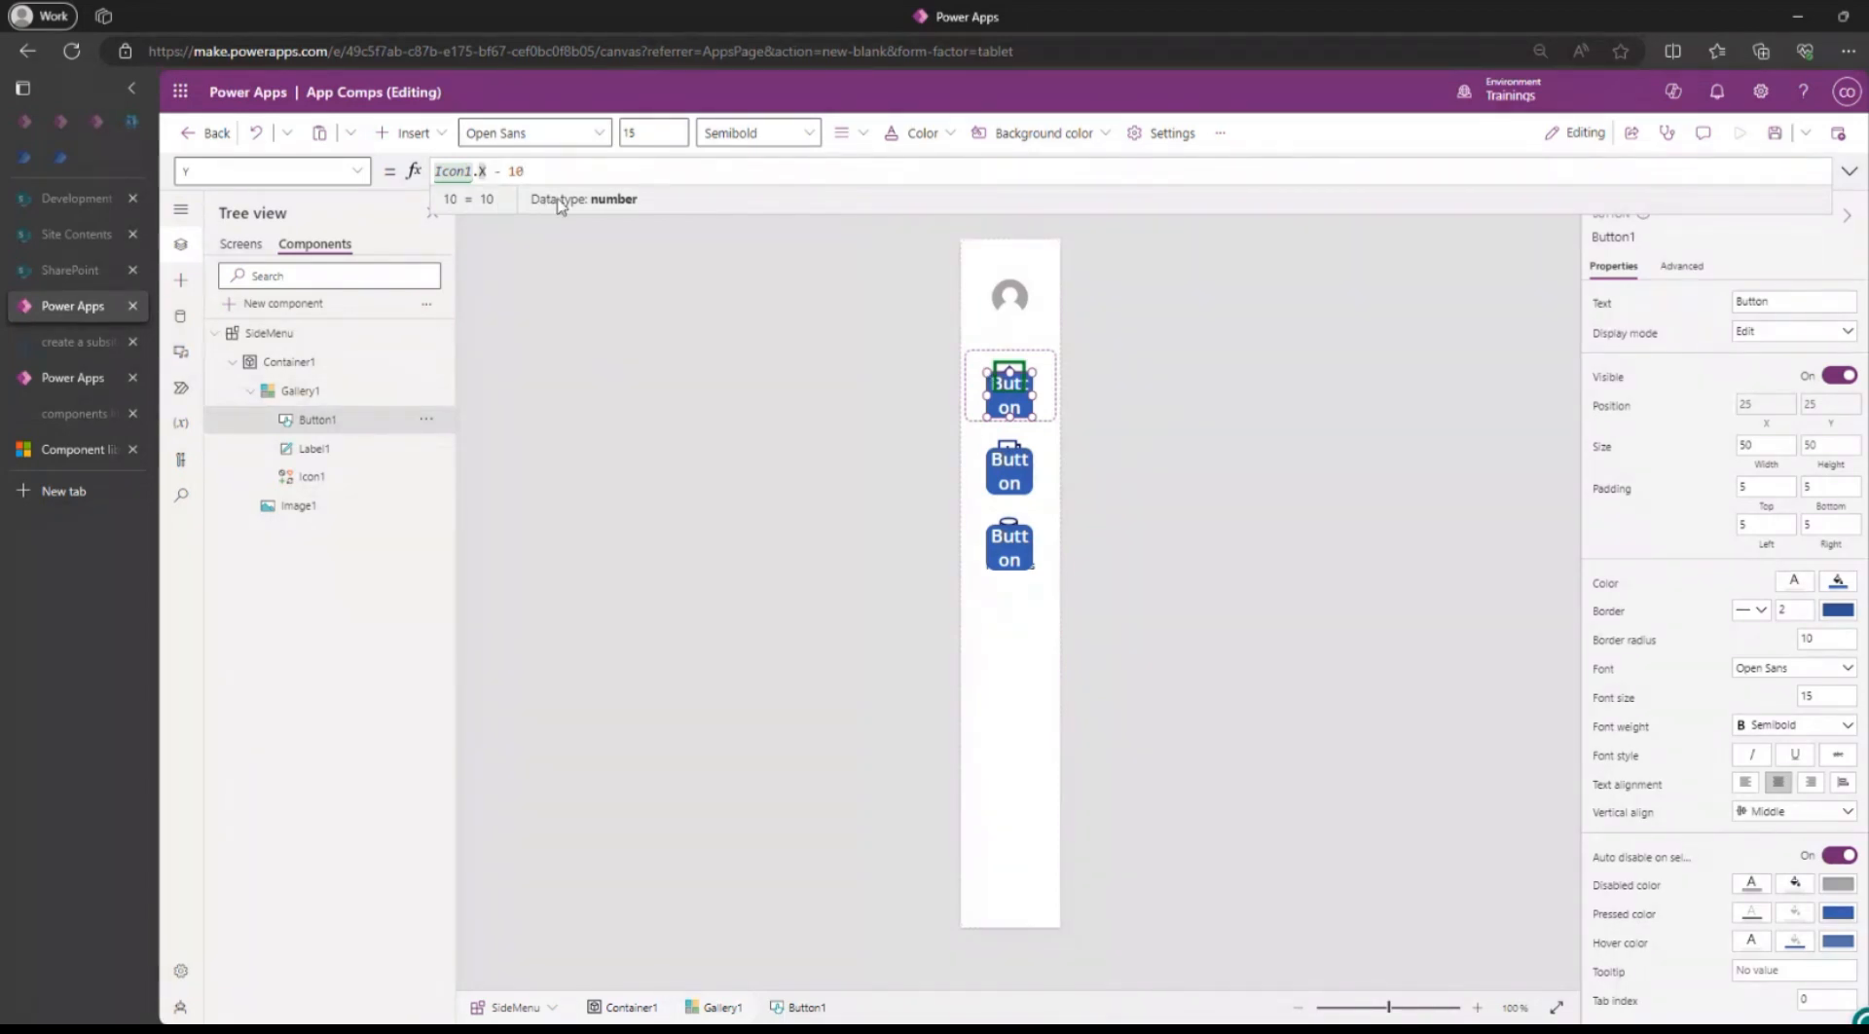
key("BackSpace")
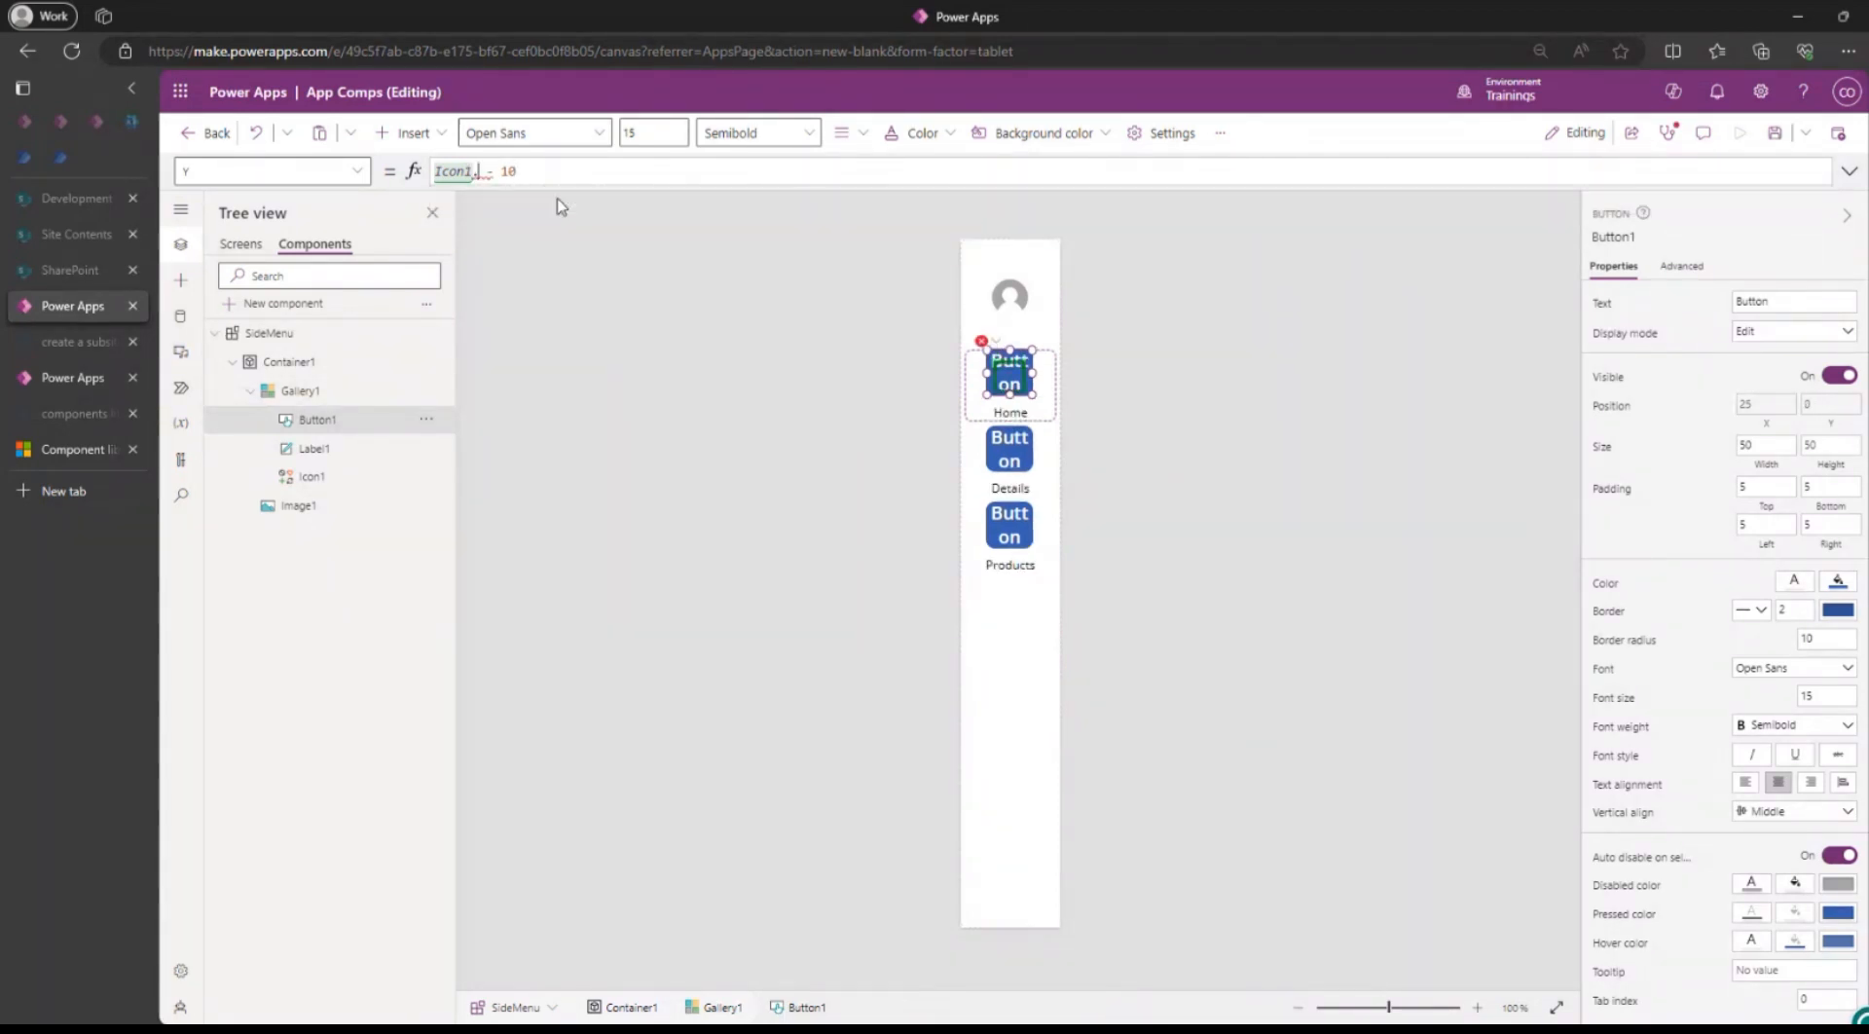
type("Y")
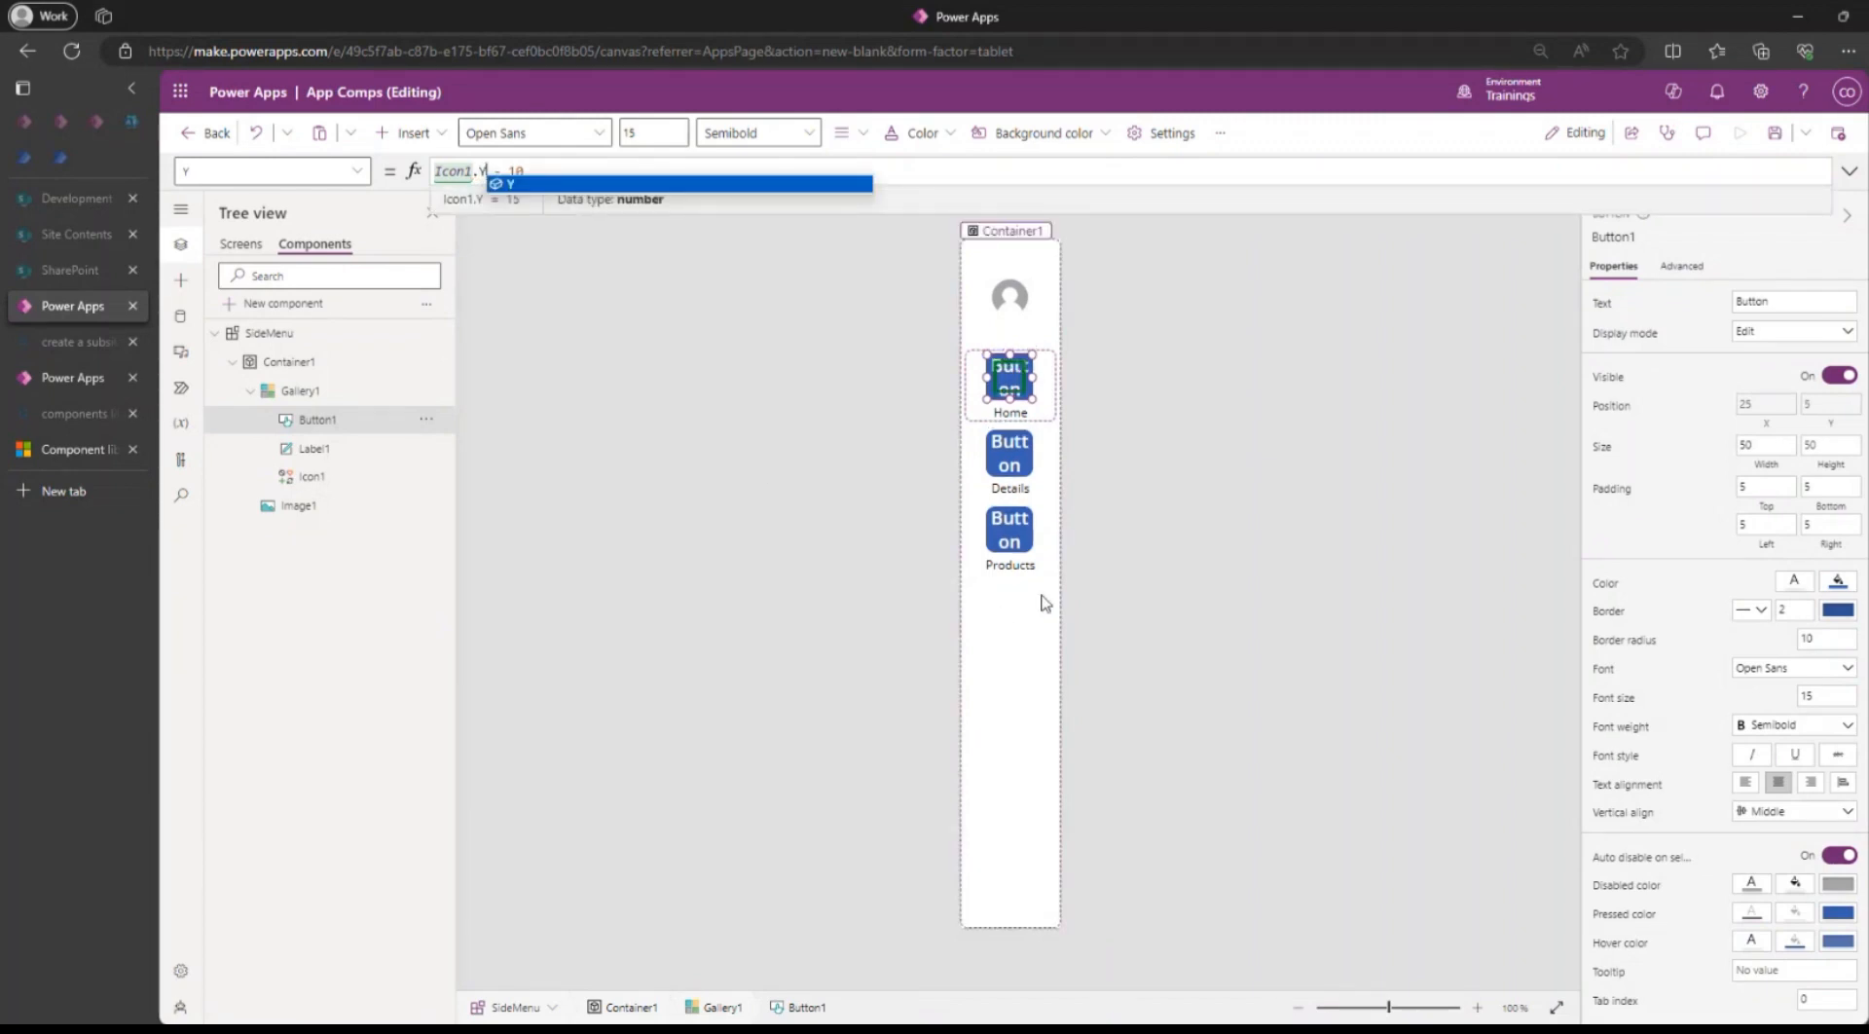
left_click(542, 168)
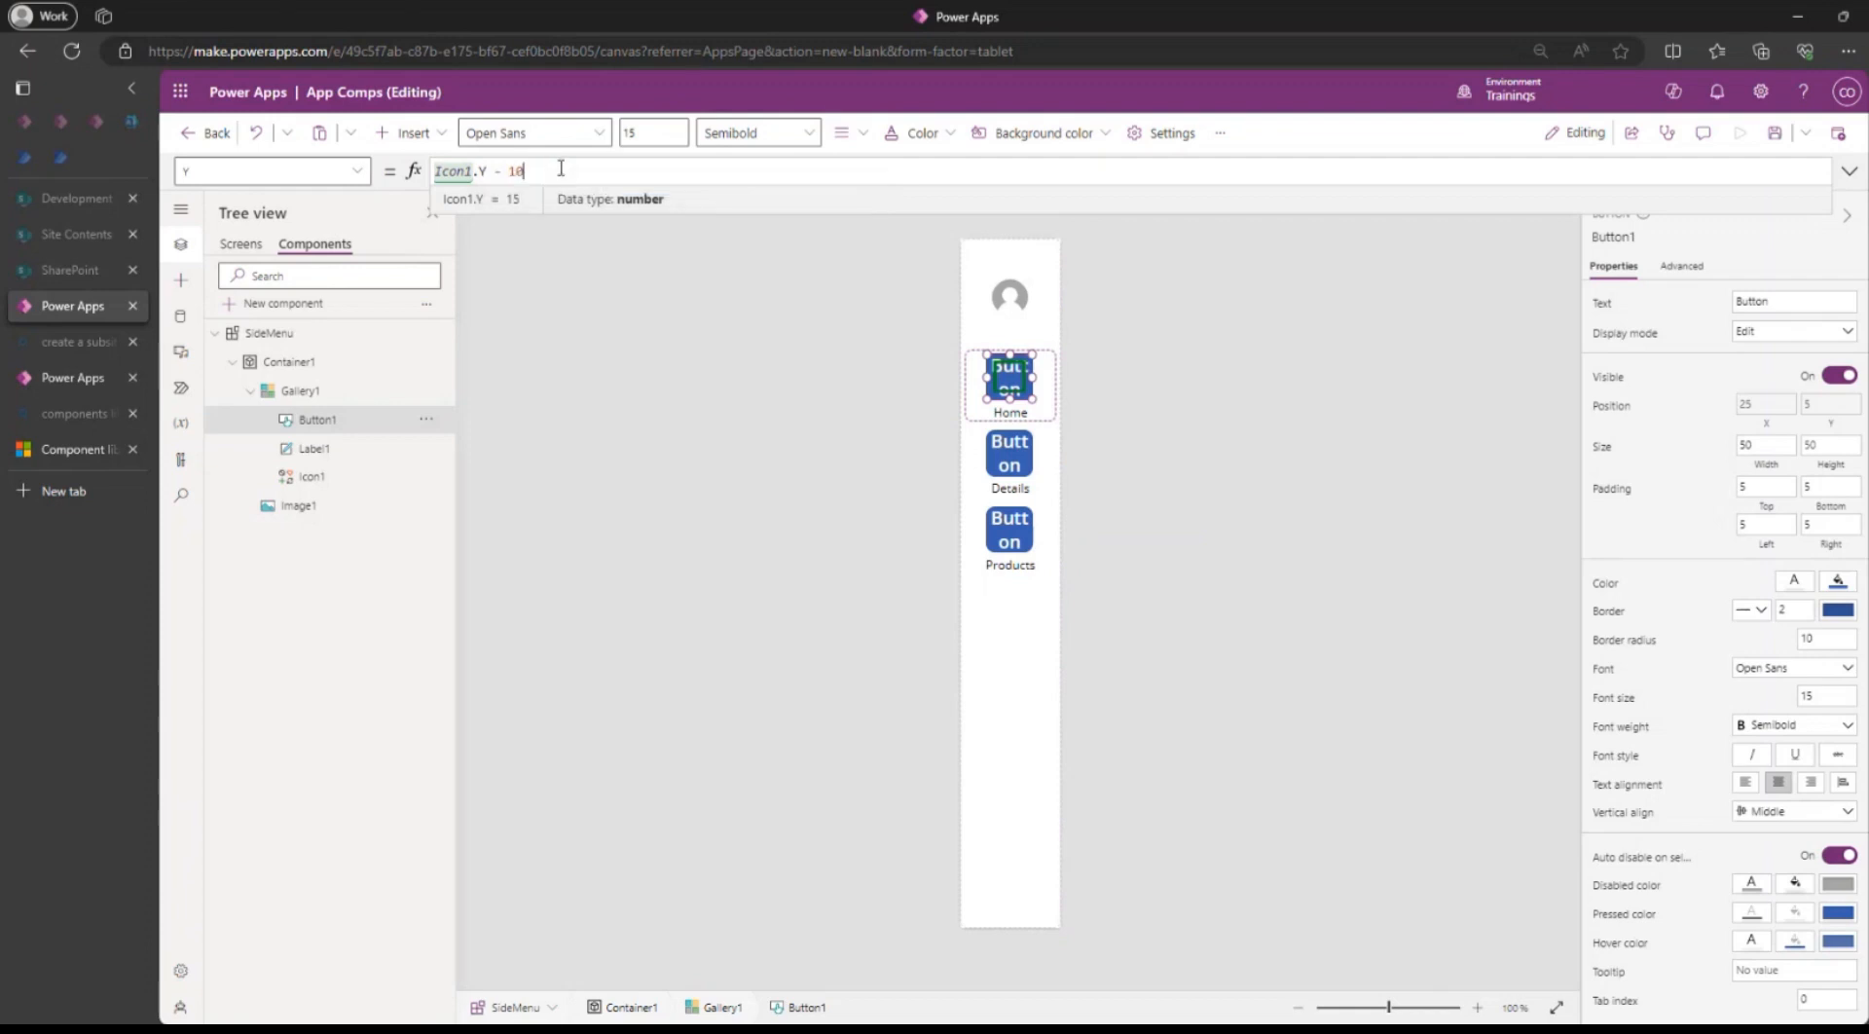
key("Left")
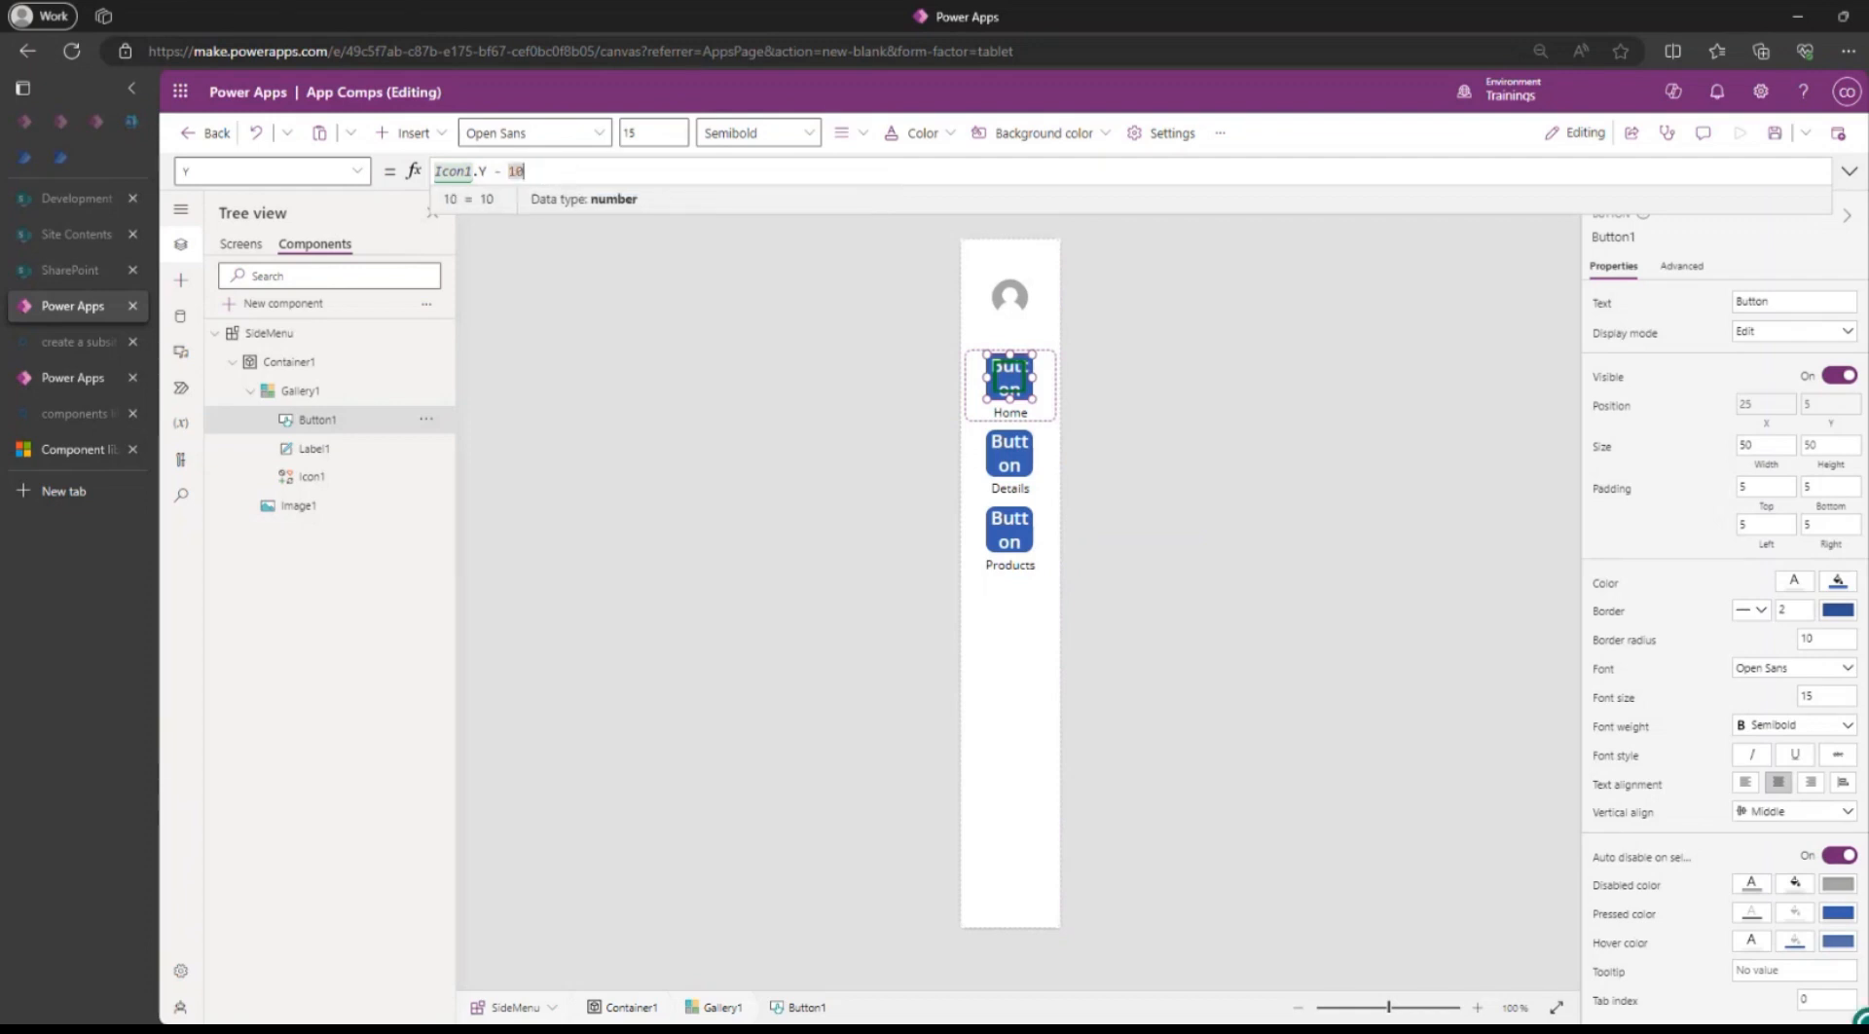
double_click(1776, 299)
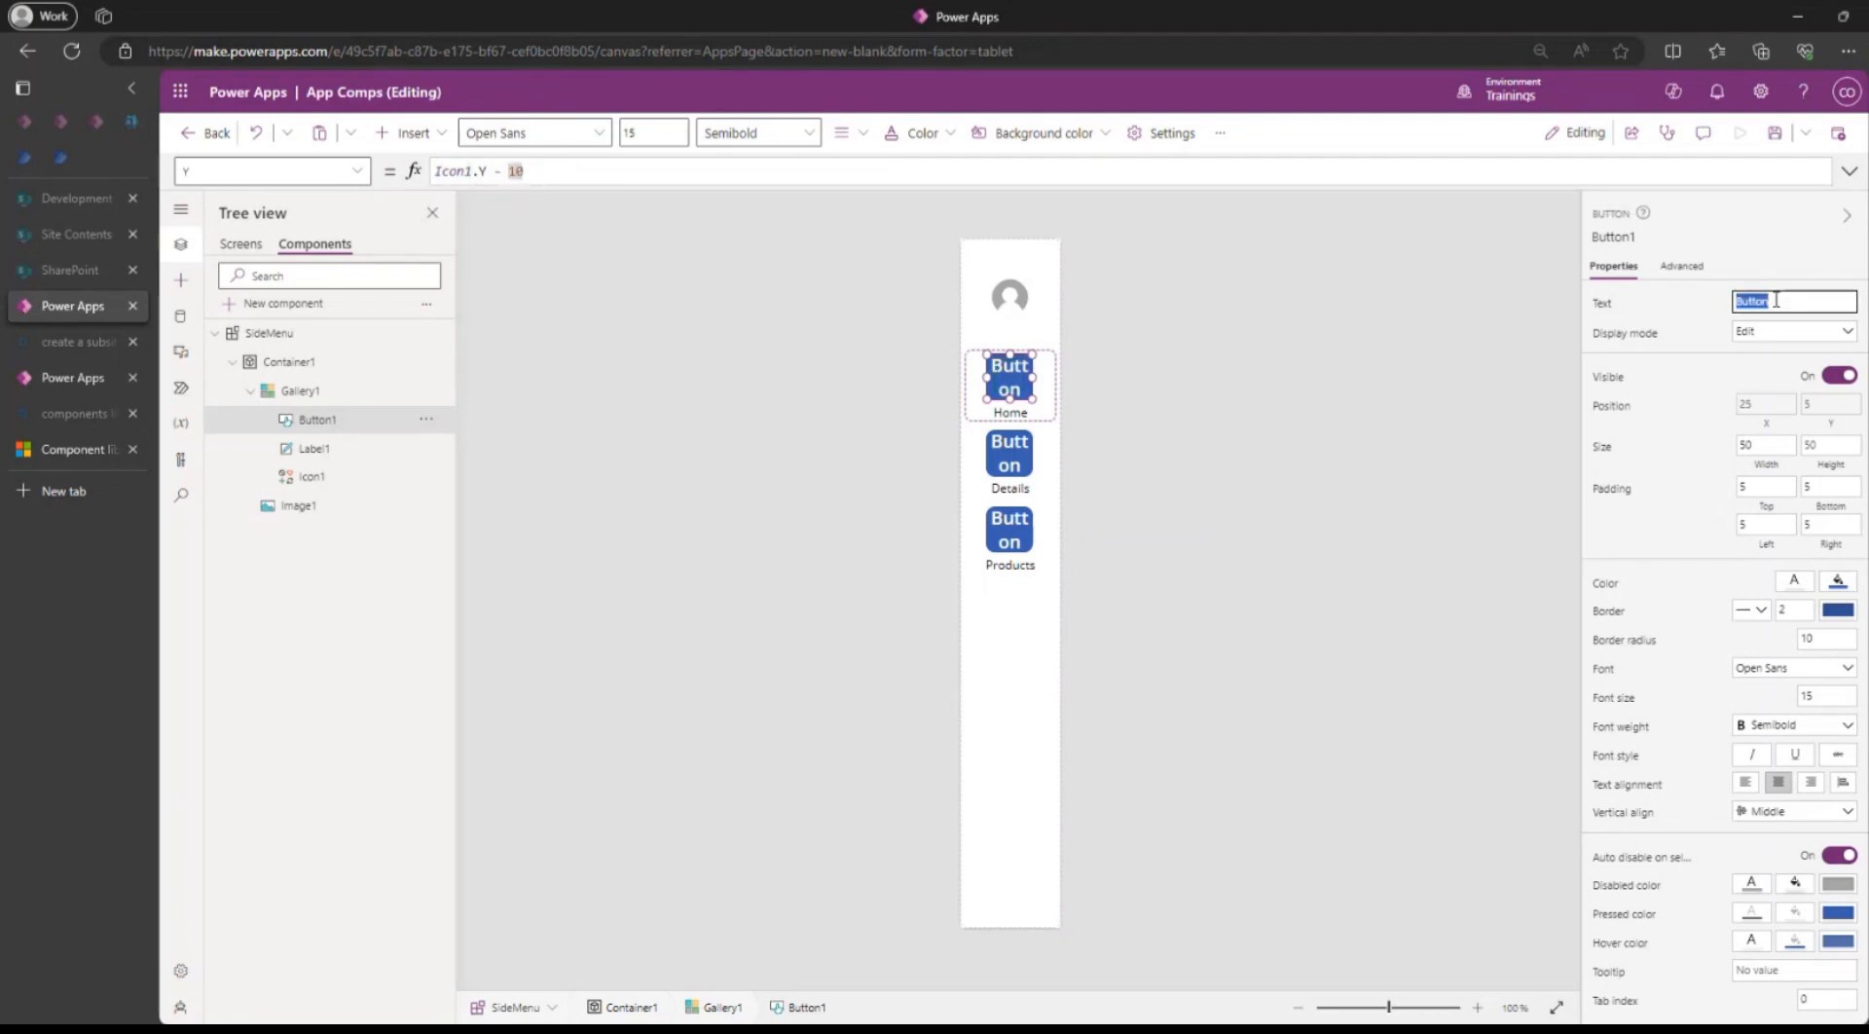
key("BackSpace")
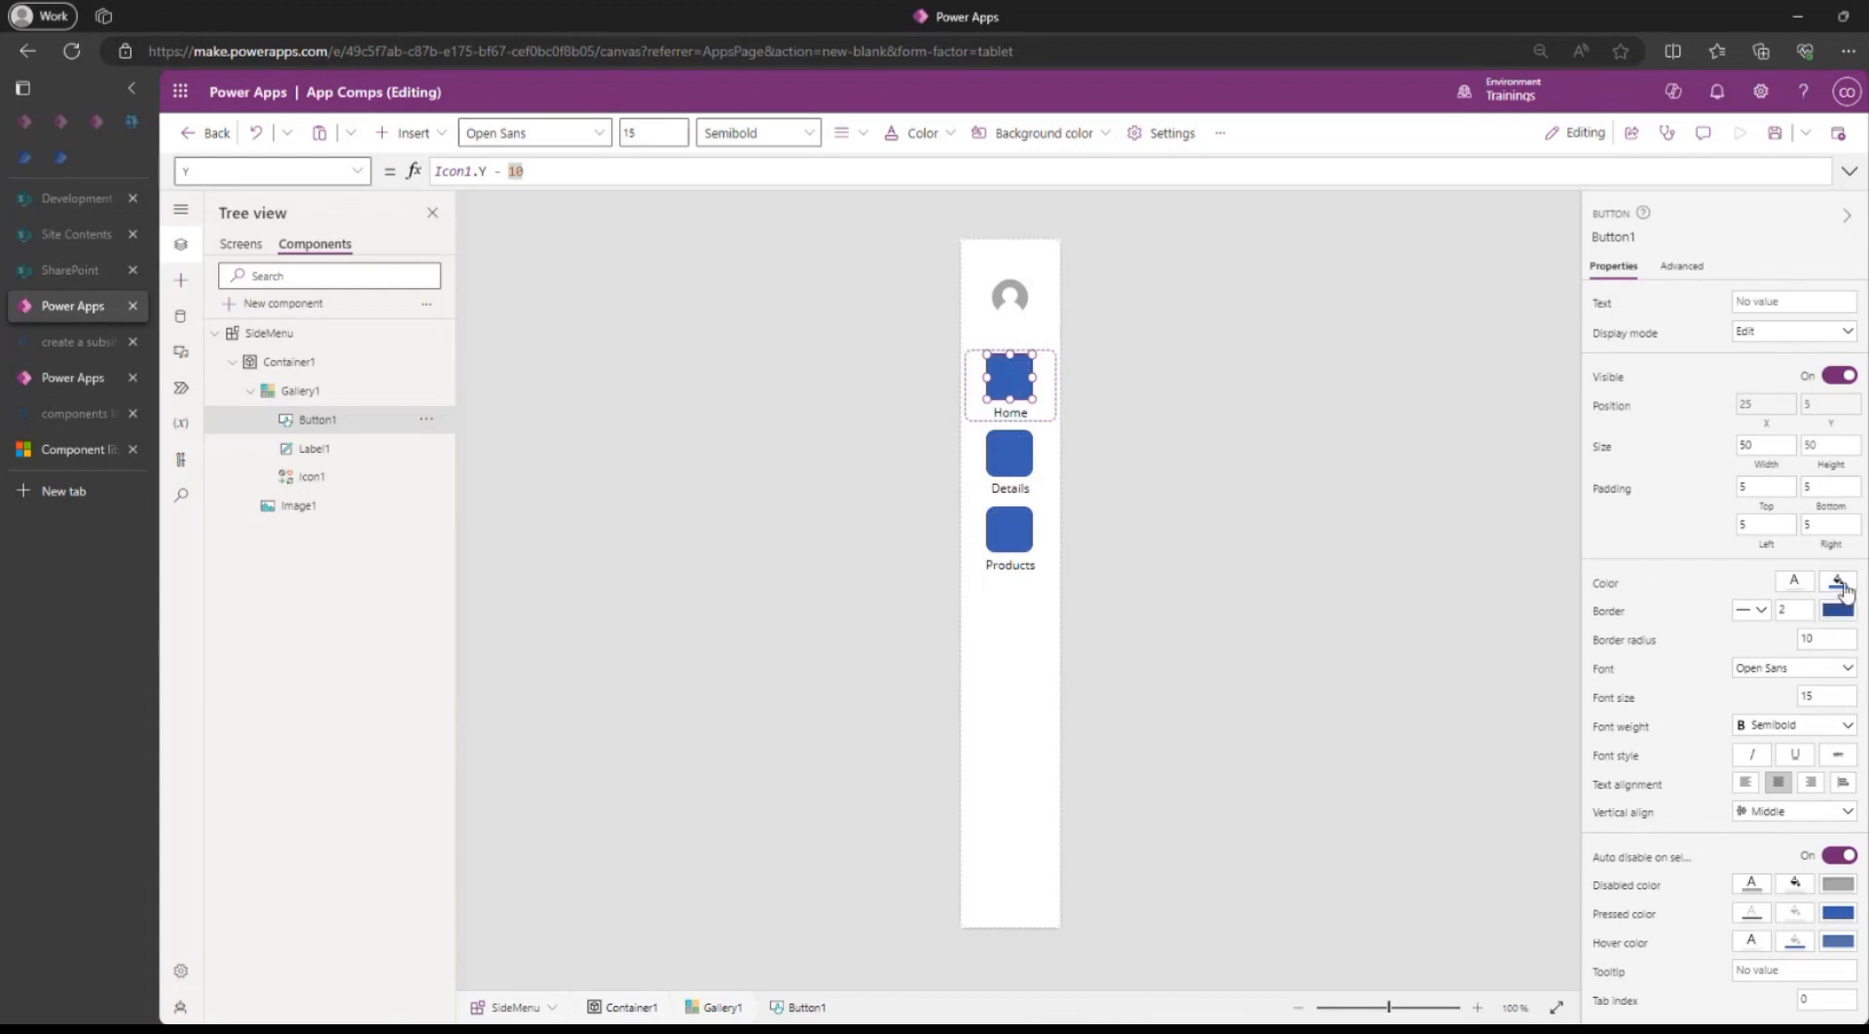
Make Button1's fill colour transparent so the menu icons show through.
left_click(1843, 589)
left_click(1604, 720)
left_click(1146, 459)
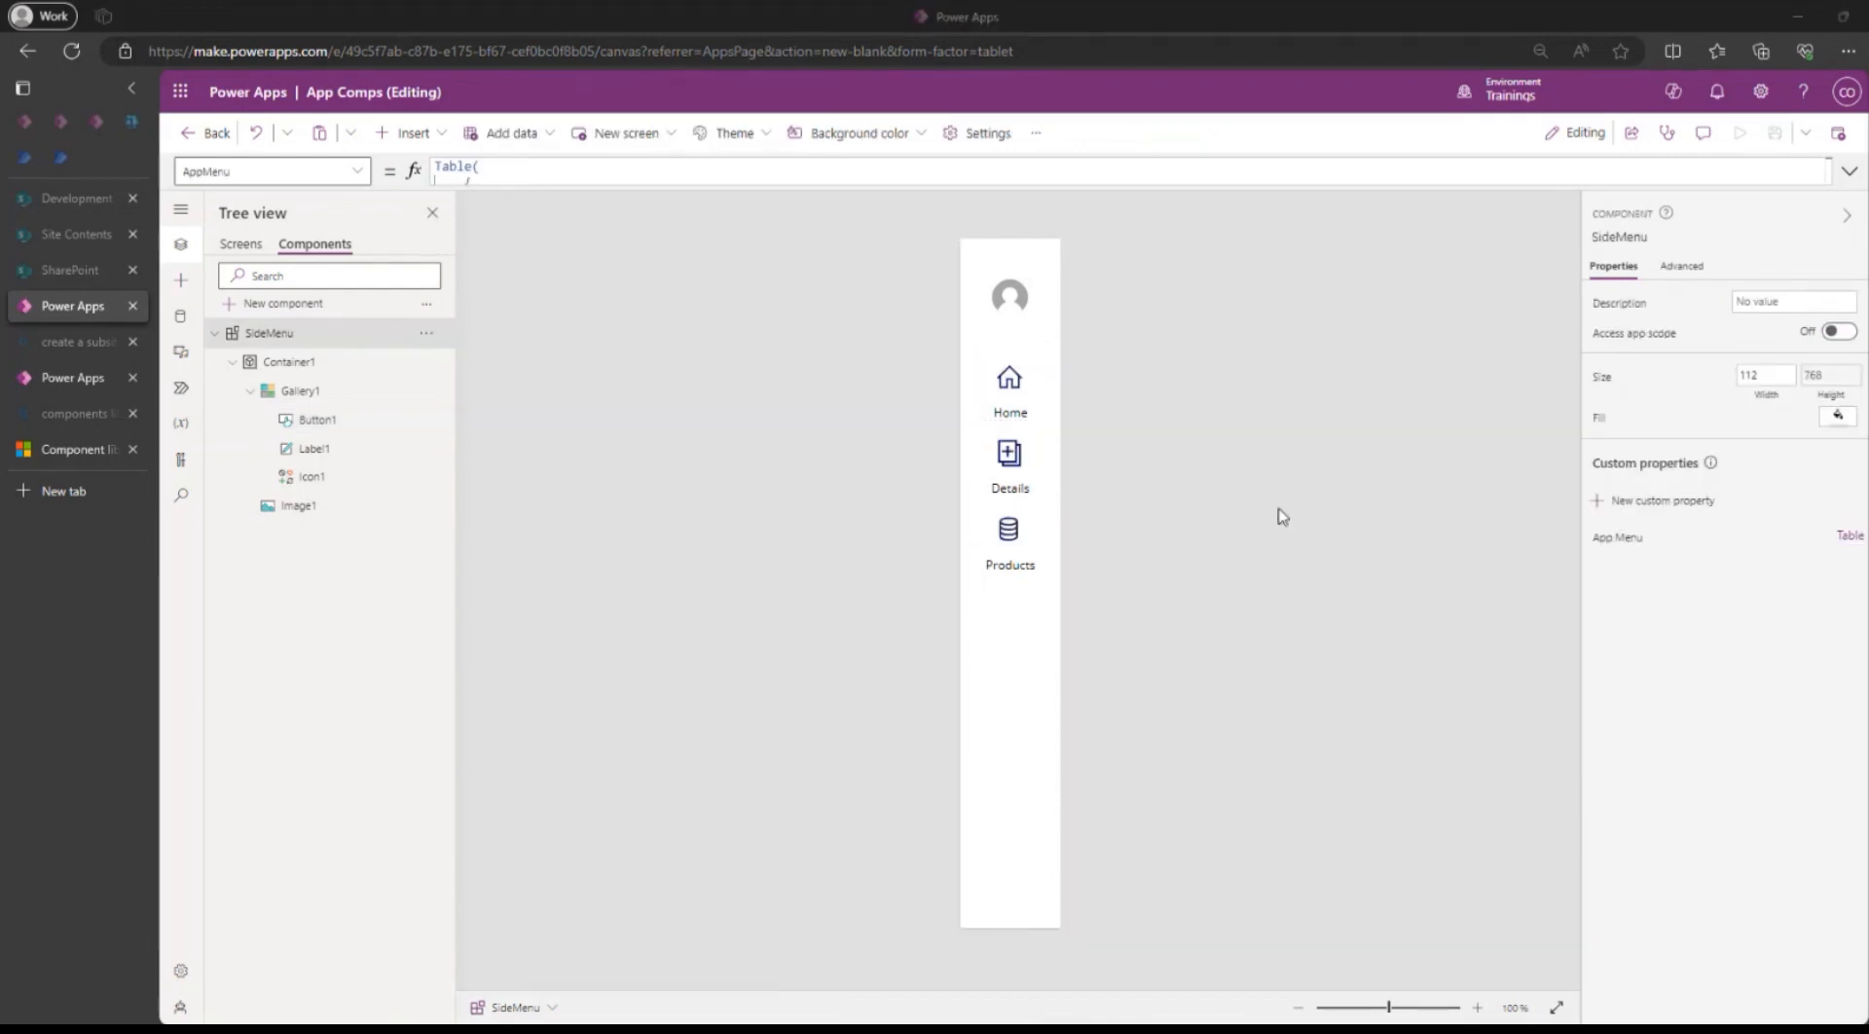
Reselect the Home button and bring up its OnSelect property under all properties.
left_click(1009, 377)
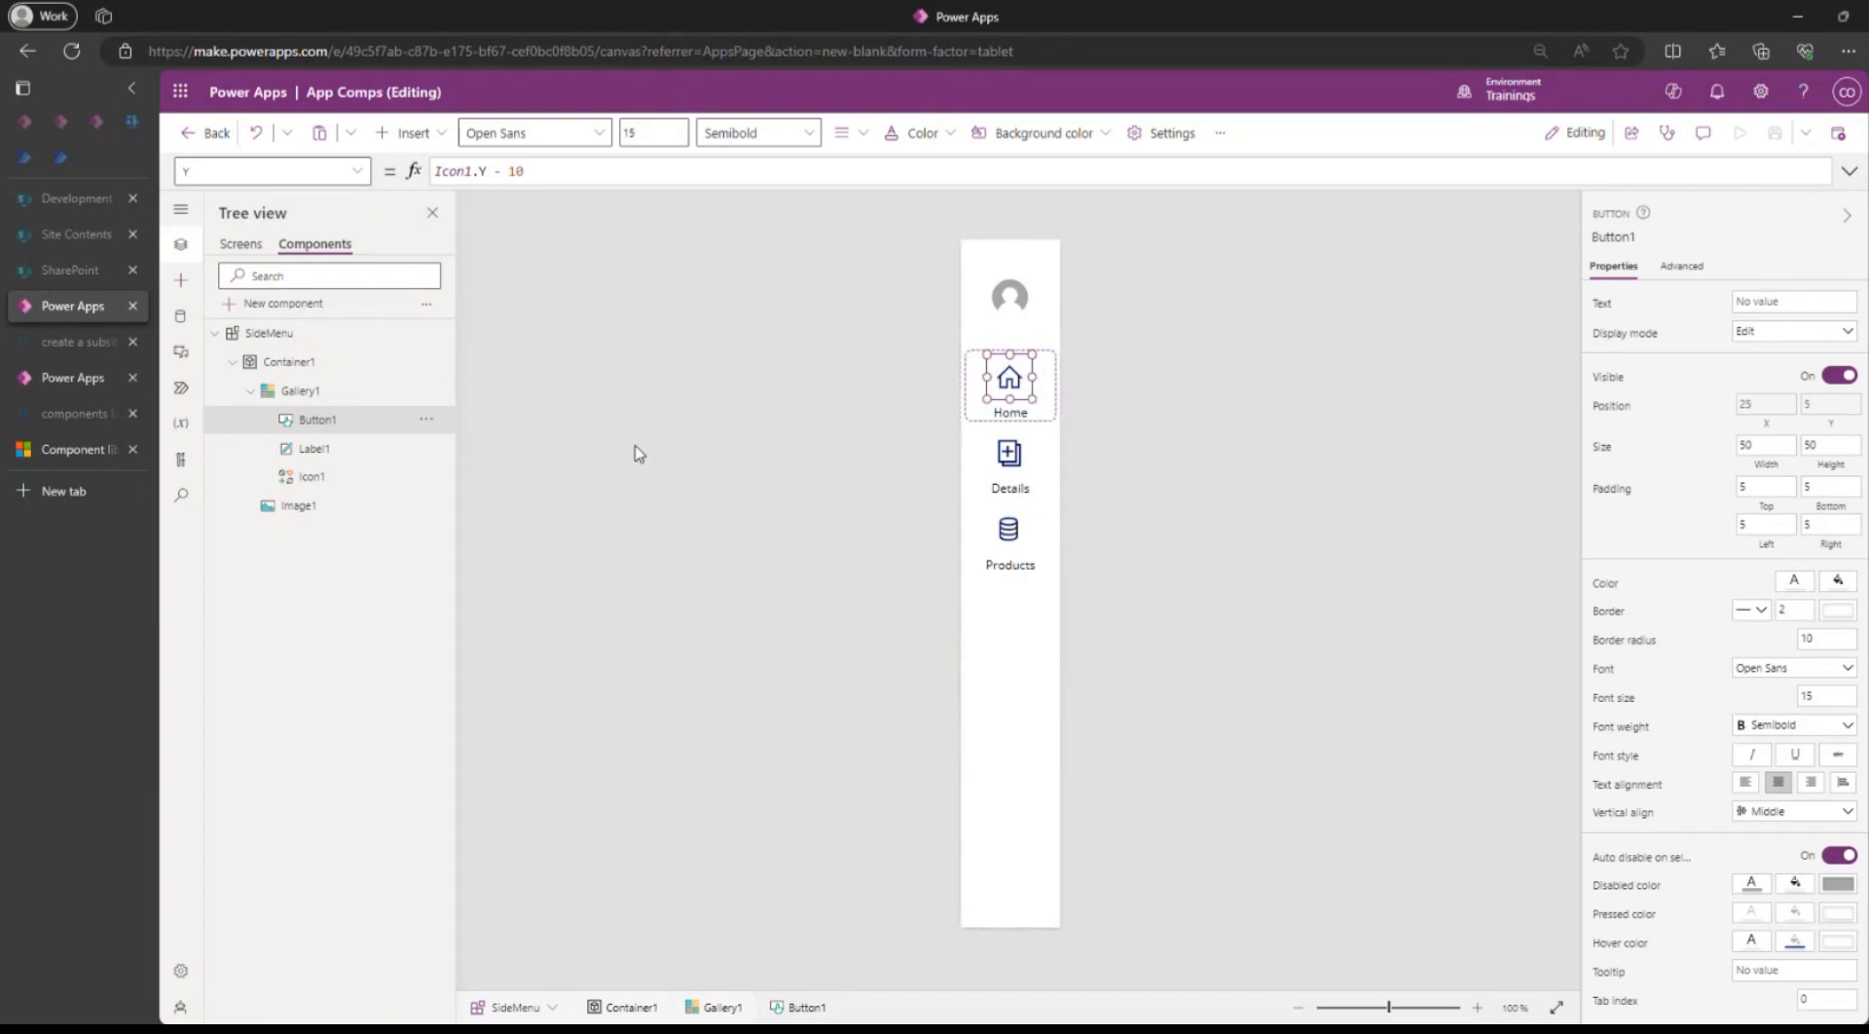
left_click(1682, 267)
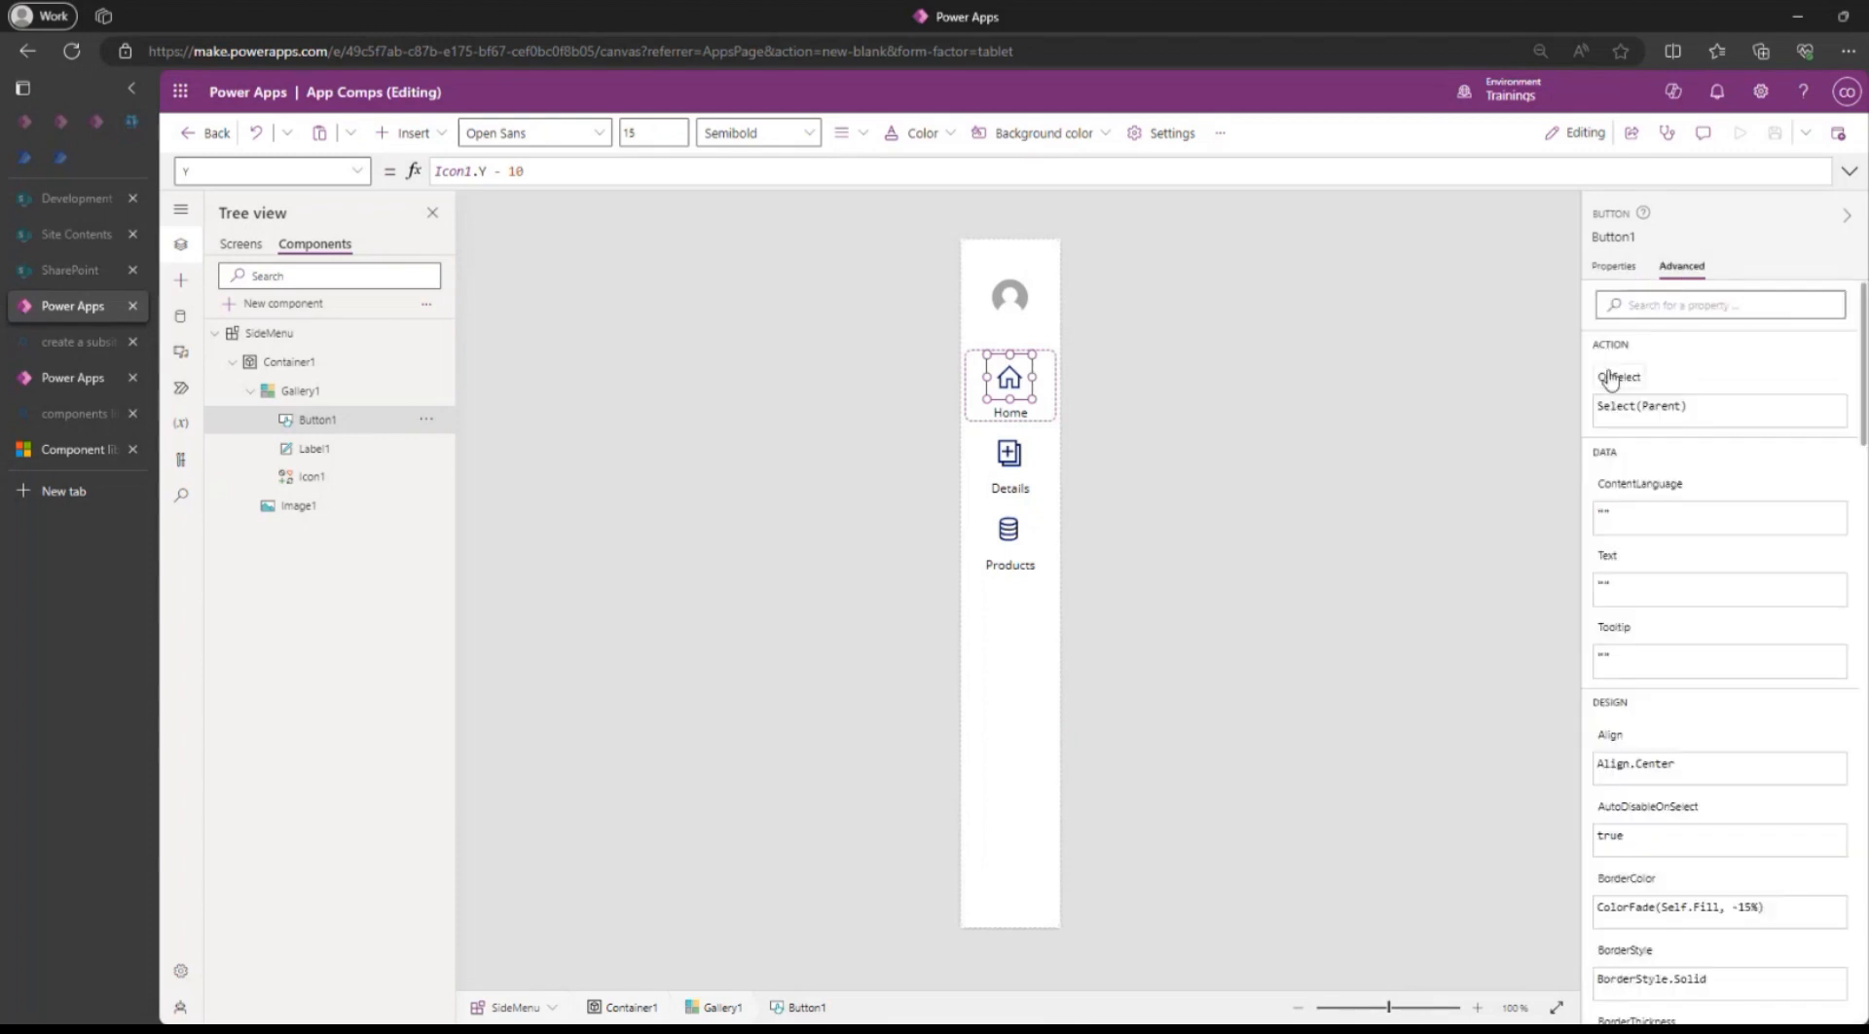
left_click(1617, 399)
Replace Button1's OnSelect with Navigate(ThisItem.Goto) and save the app.
left_click_drag(551, 162, 402, 170)
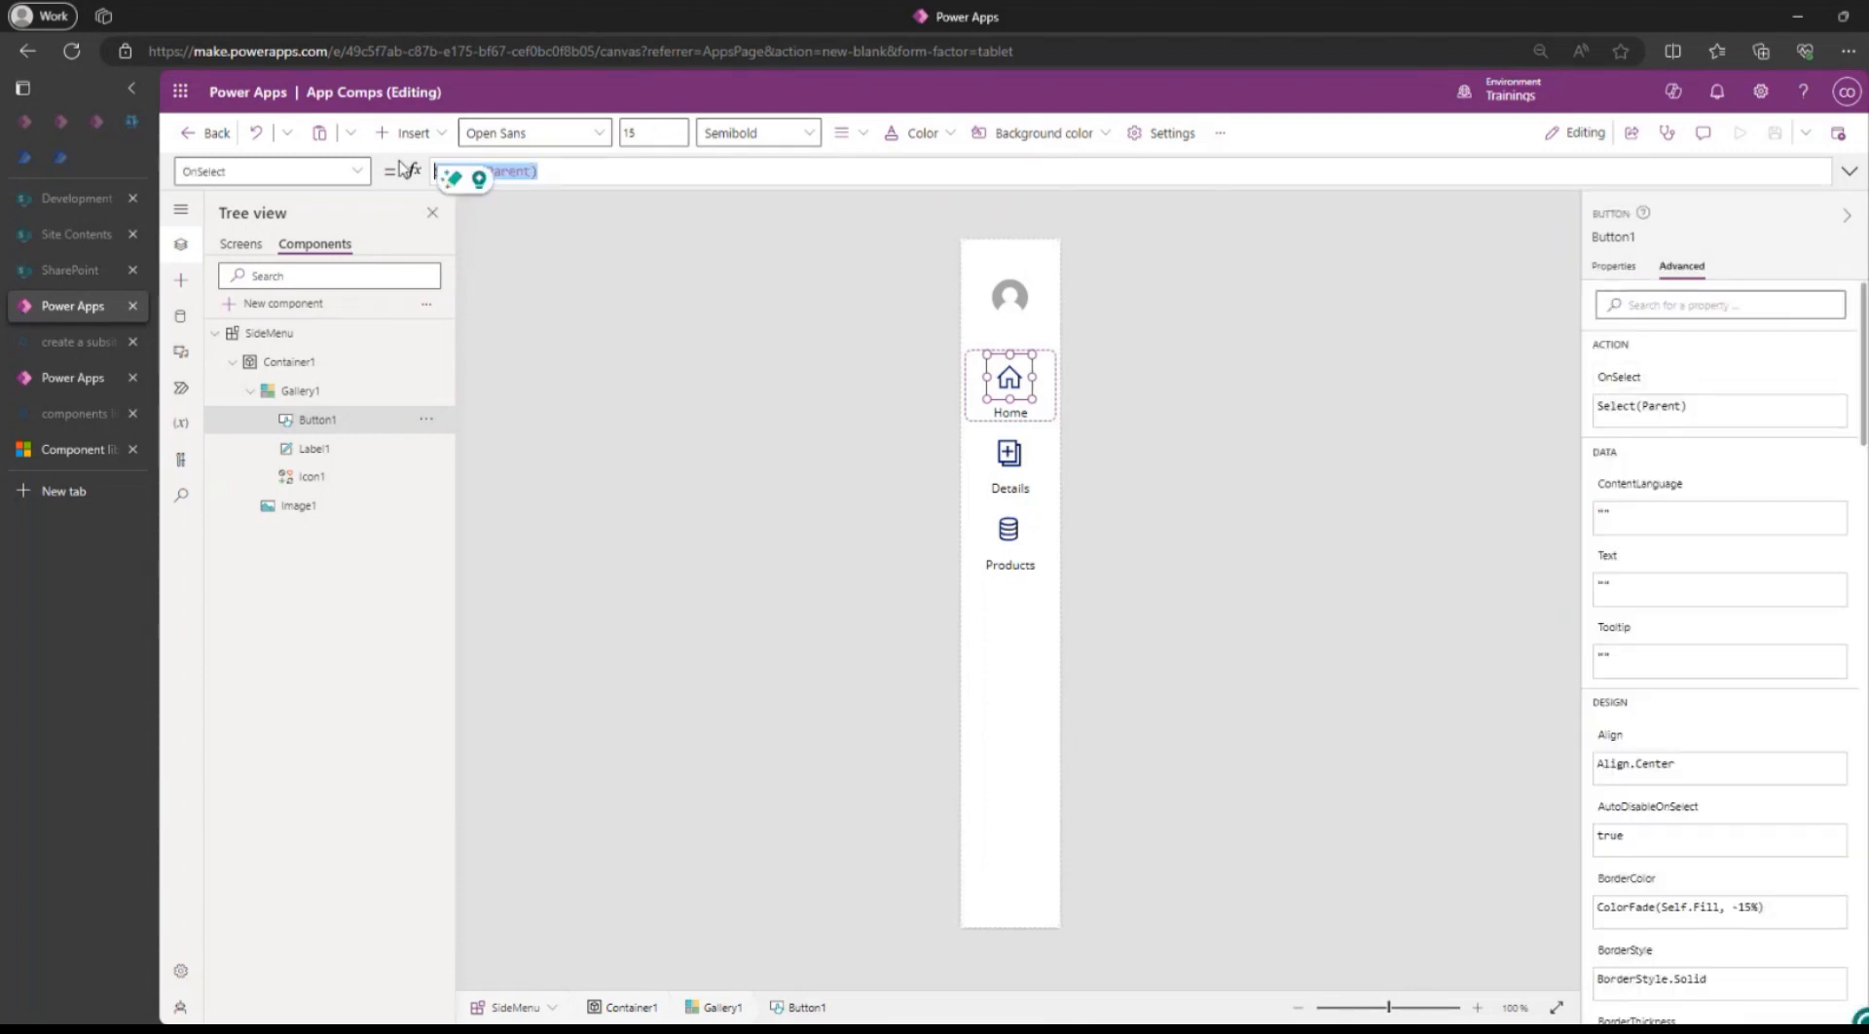
type("Navi")
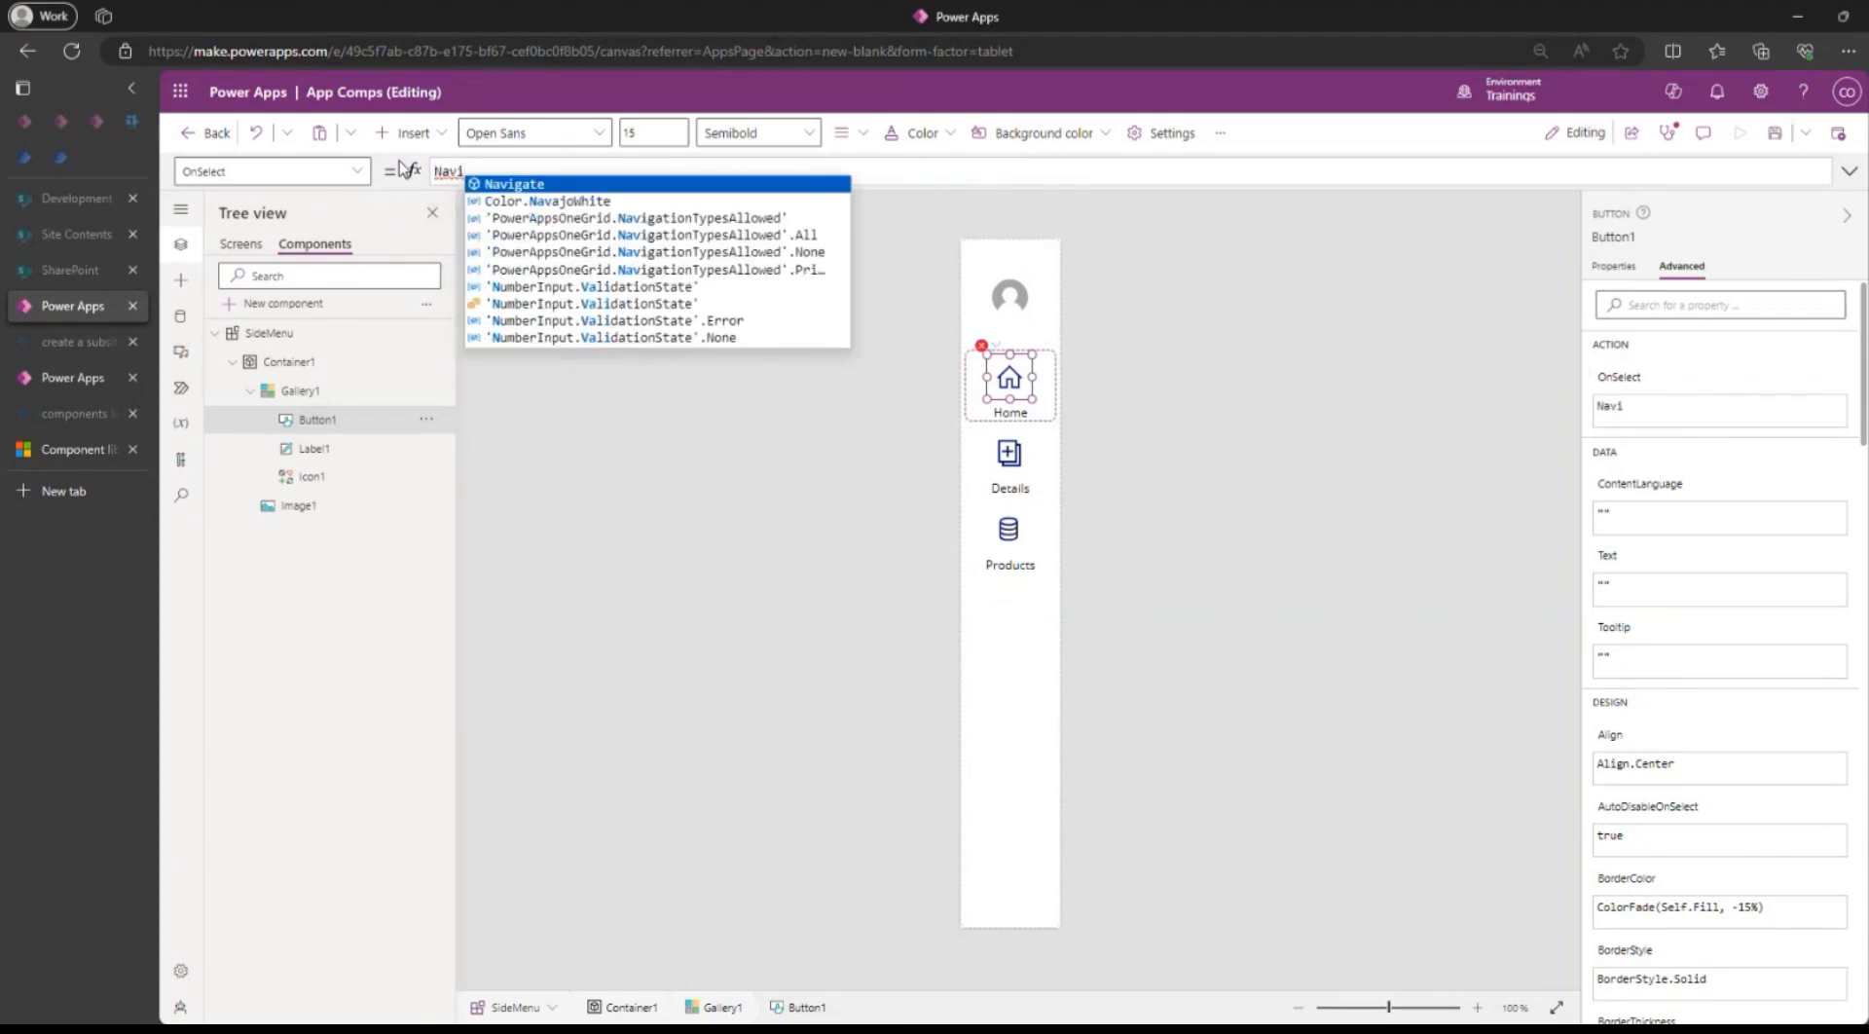
key("Tab")
type("(")
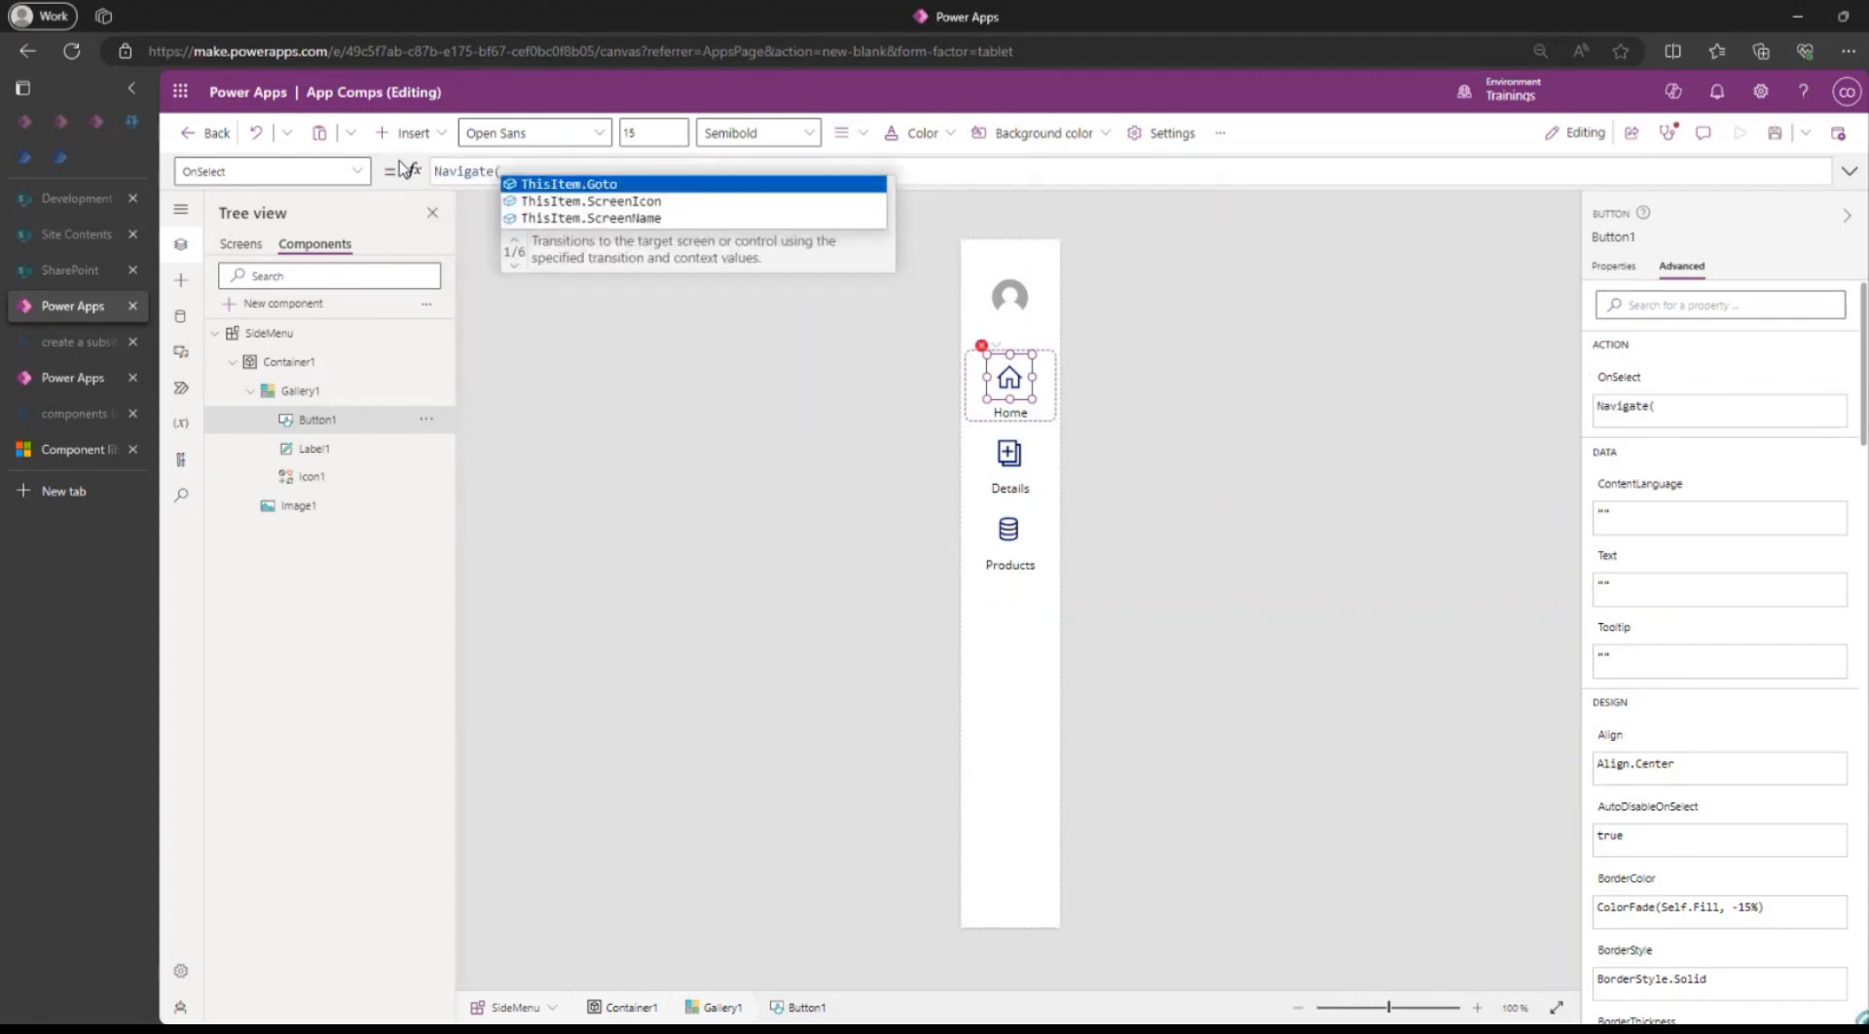
key("Tab")
type(")")
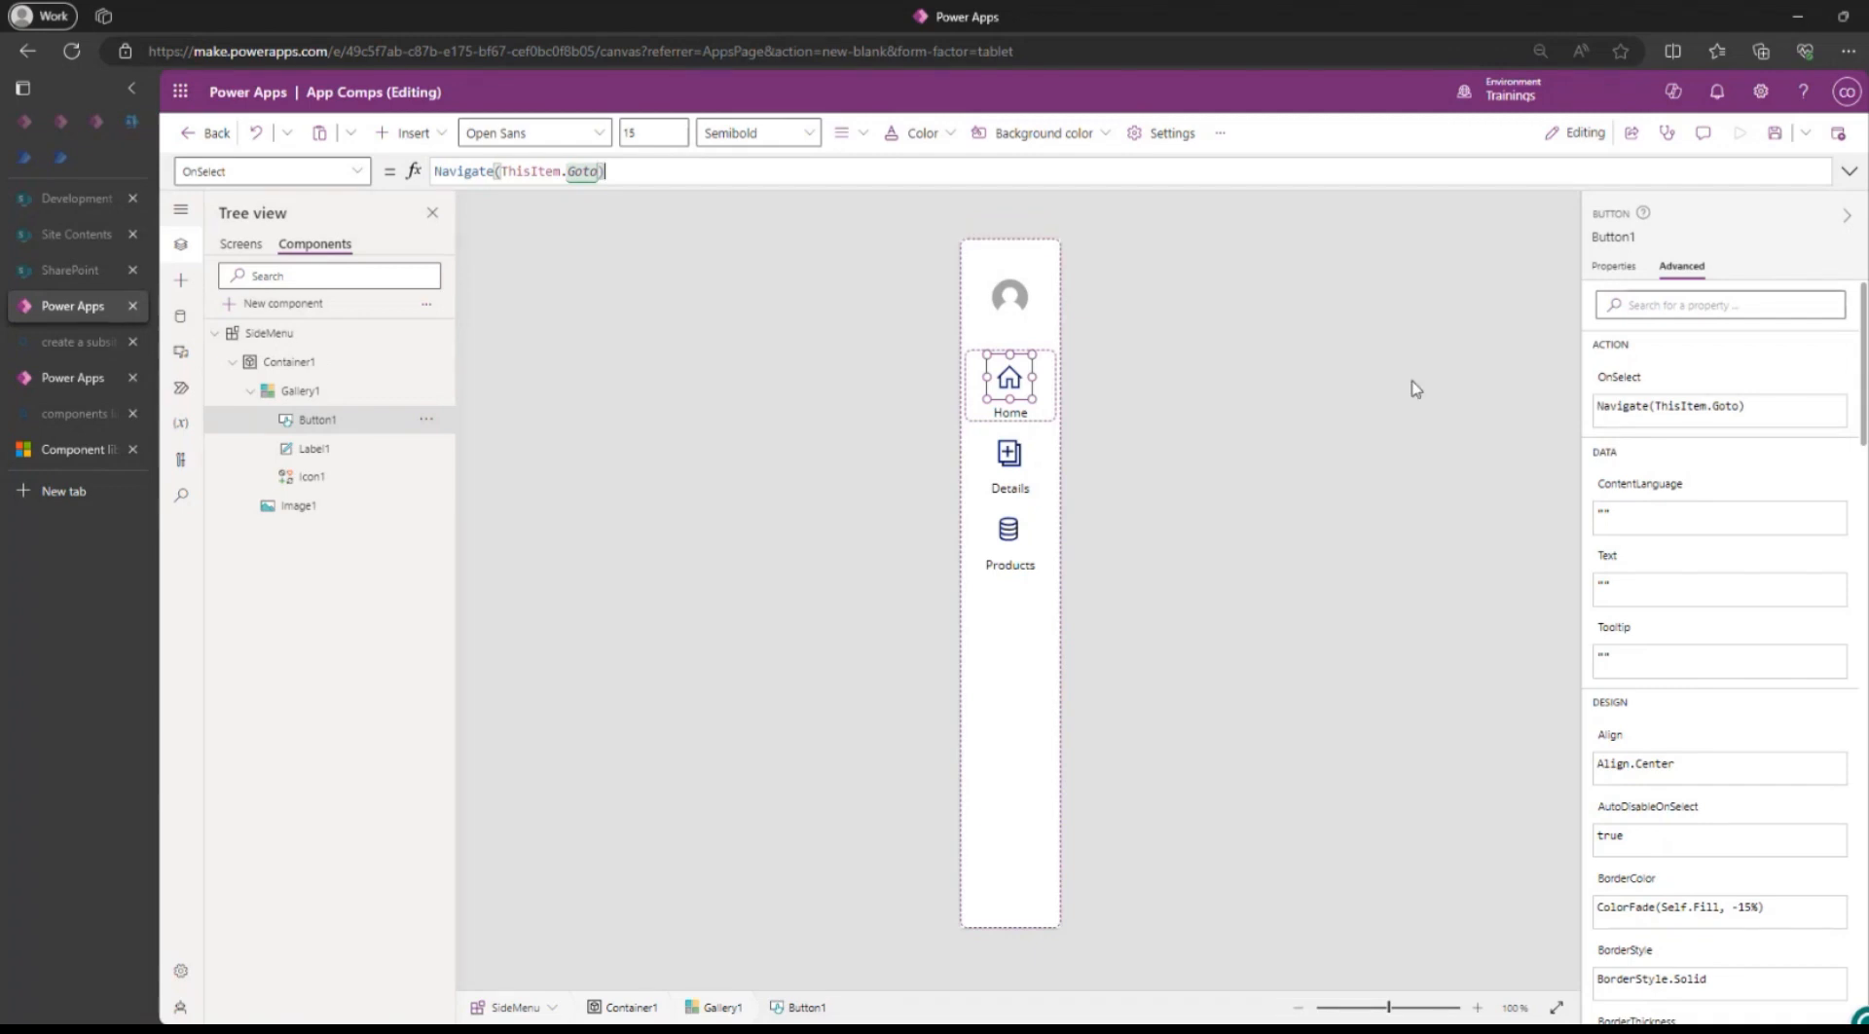
left_click(1775, 133)
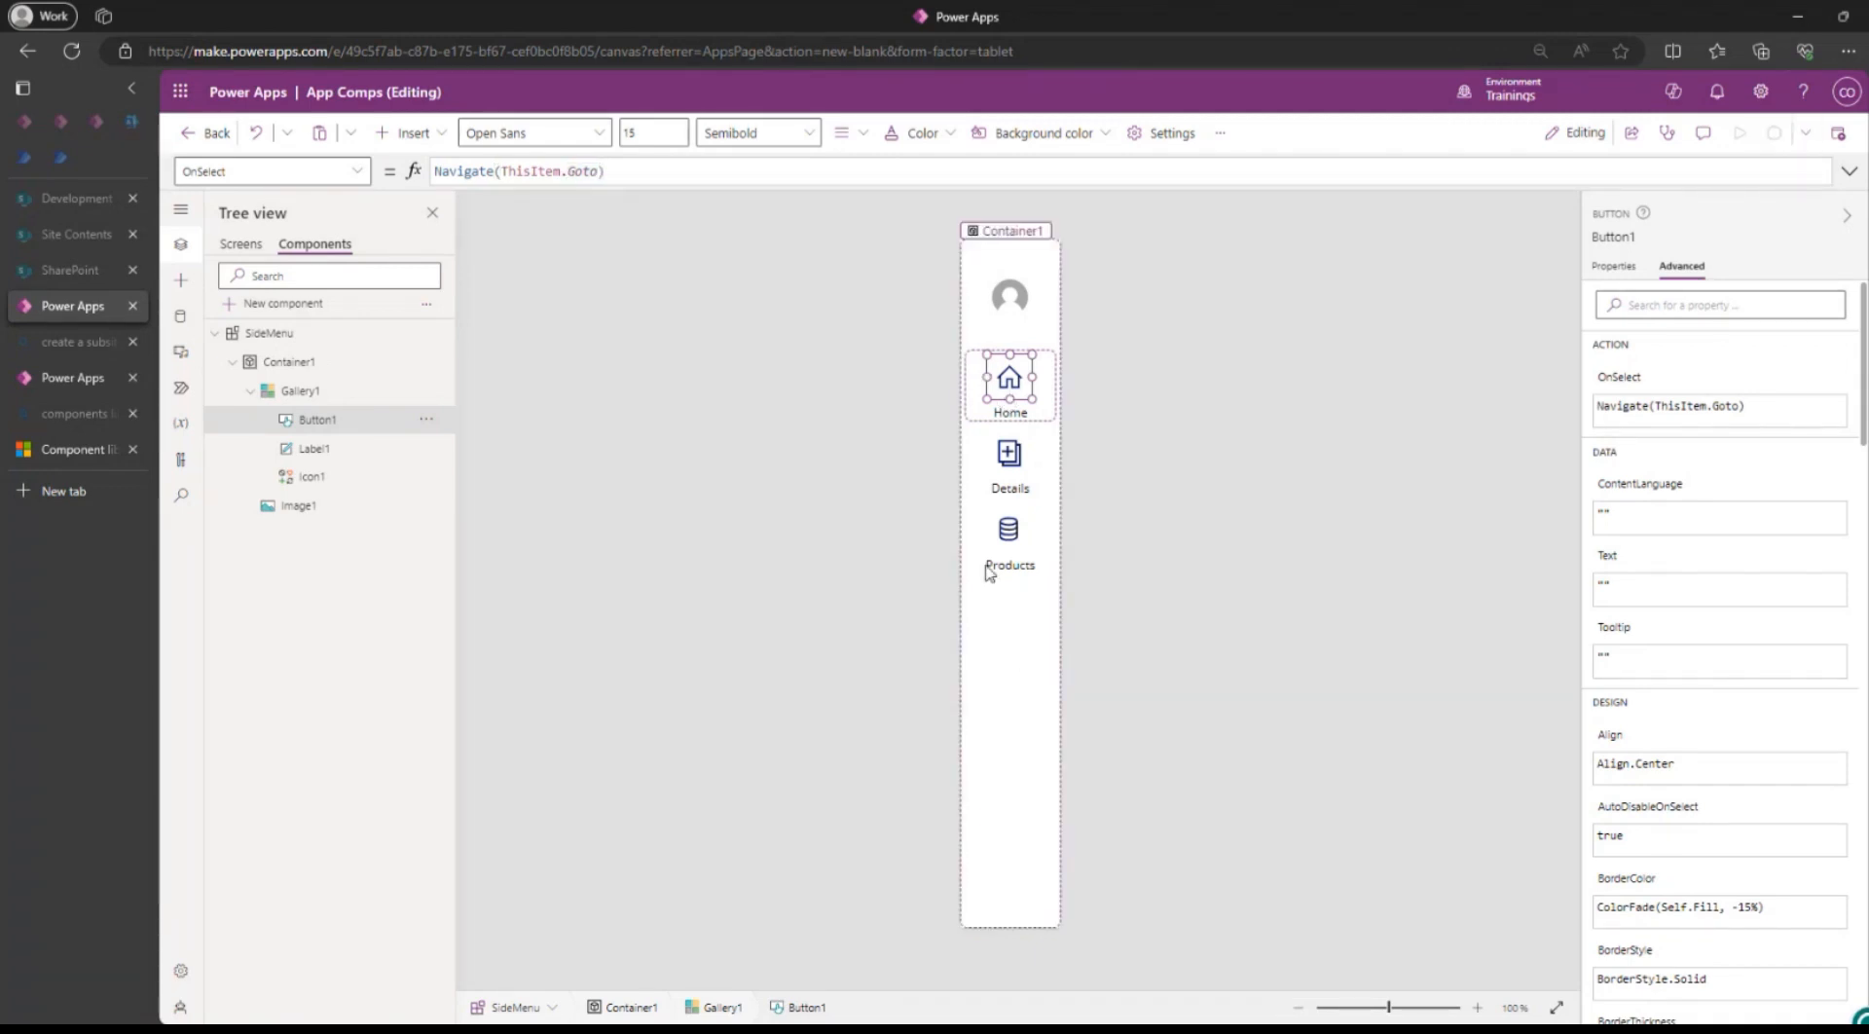
left_click(1019, 415)
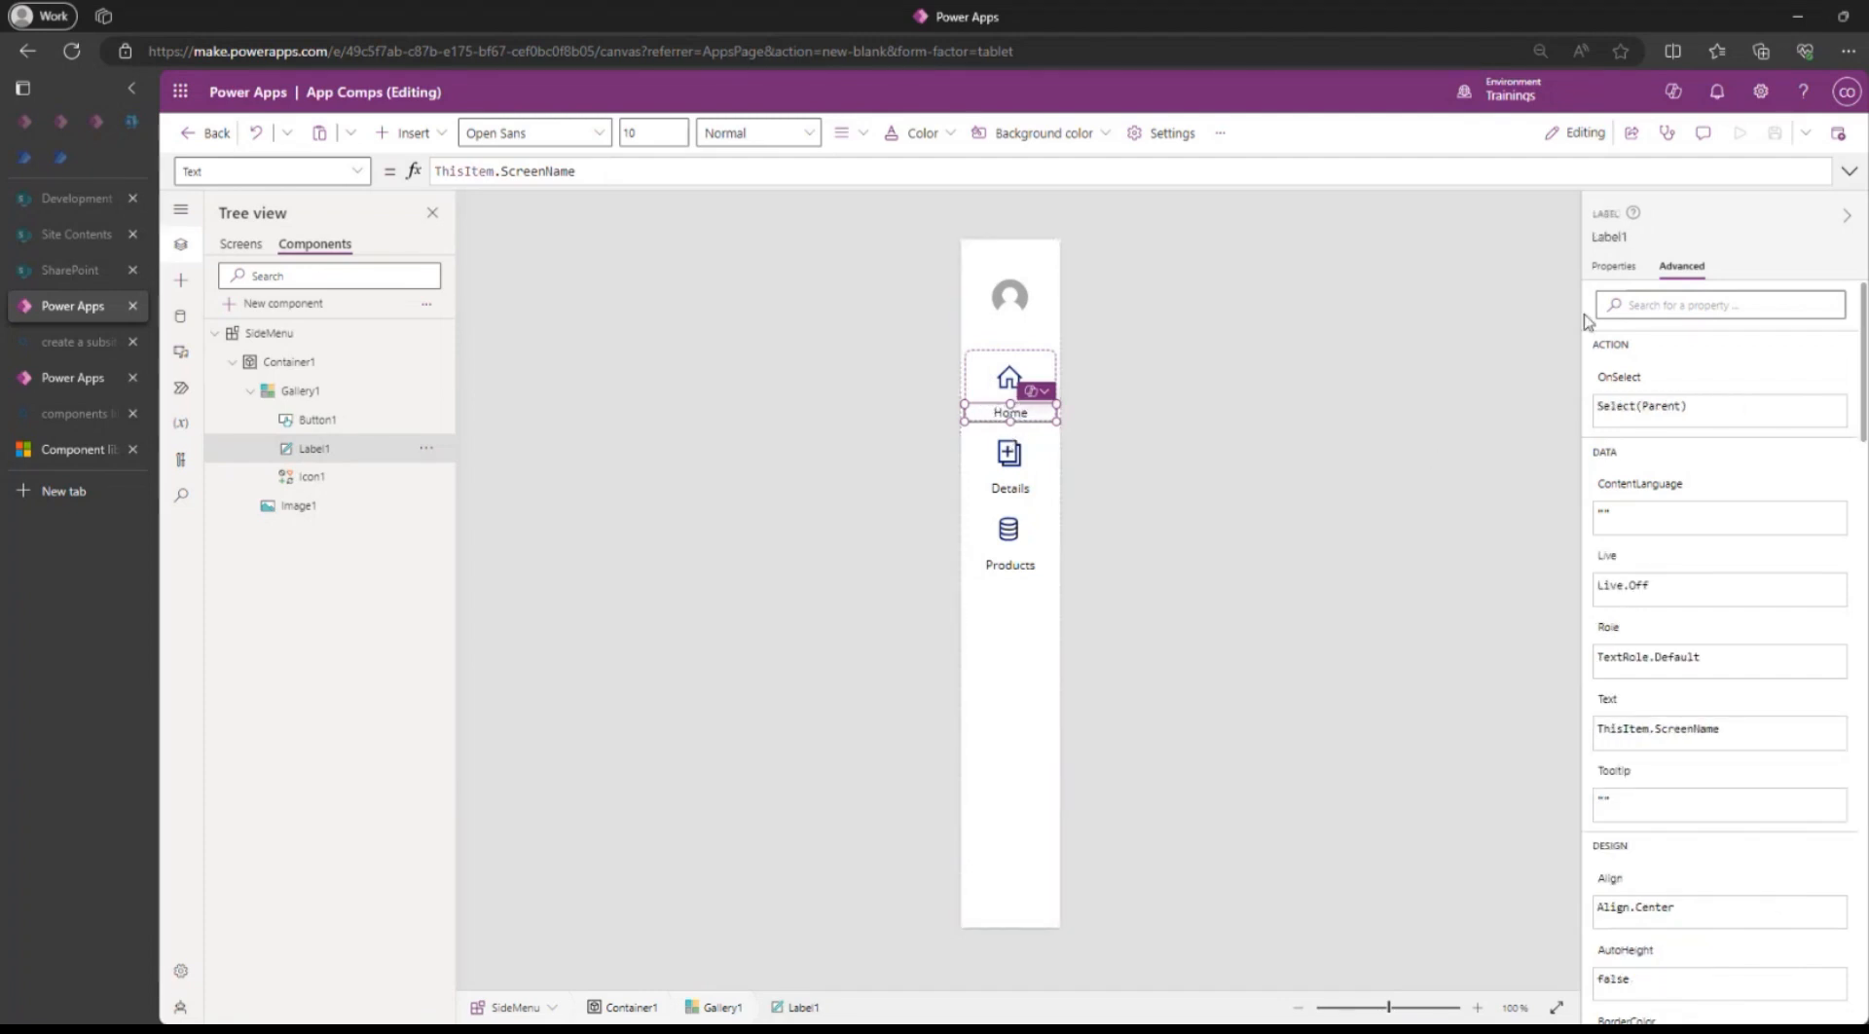
Set Label1's FontWeight to If(ThisItem.IsSelected, FontWeight.Bold, FontWeight.Normal).
left_click(1613, 265)
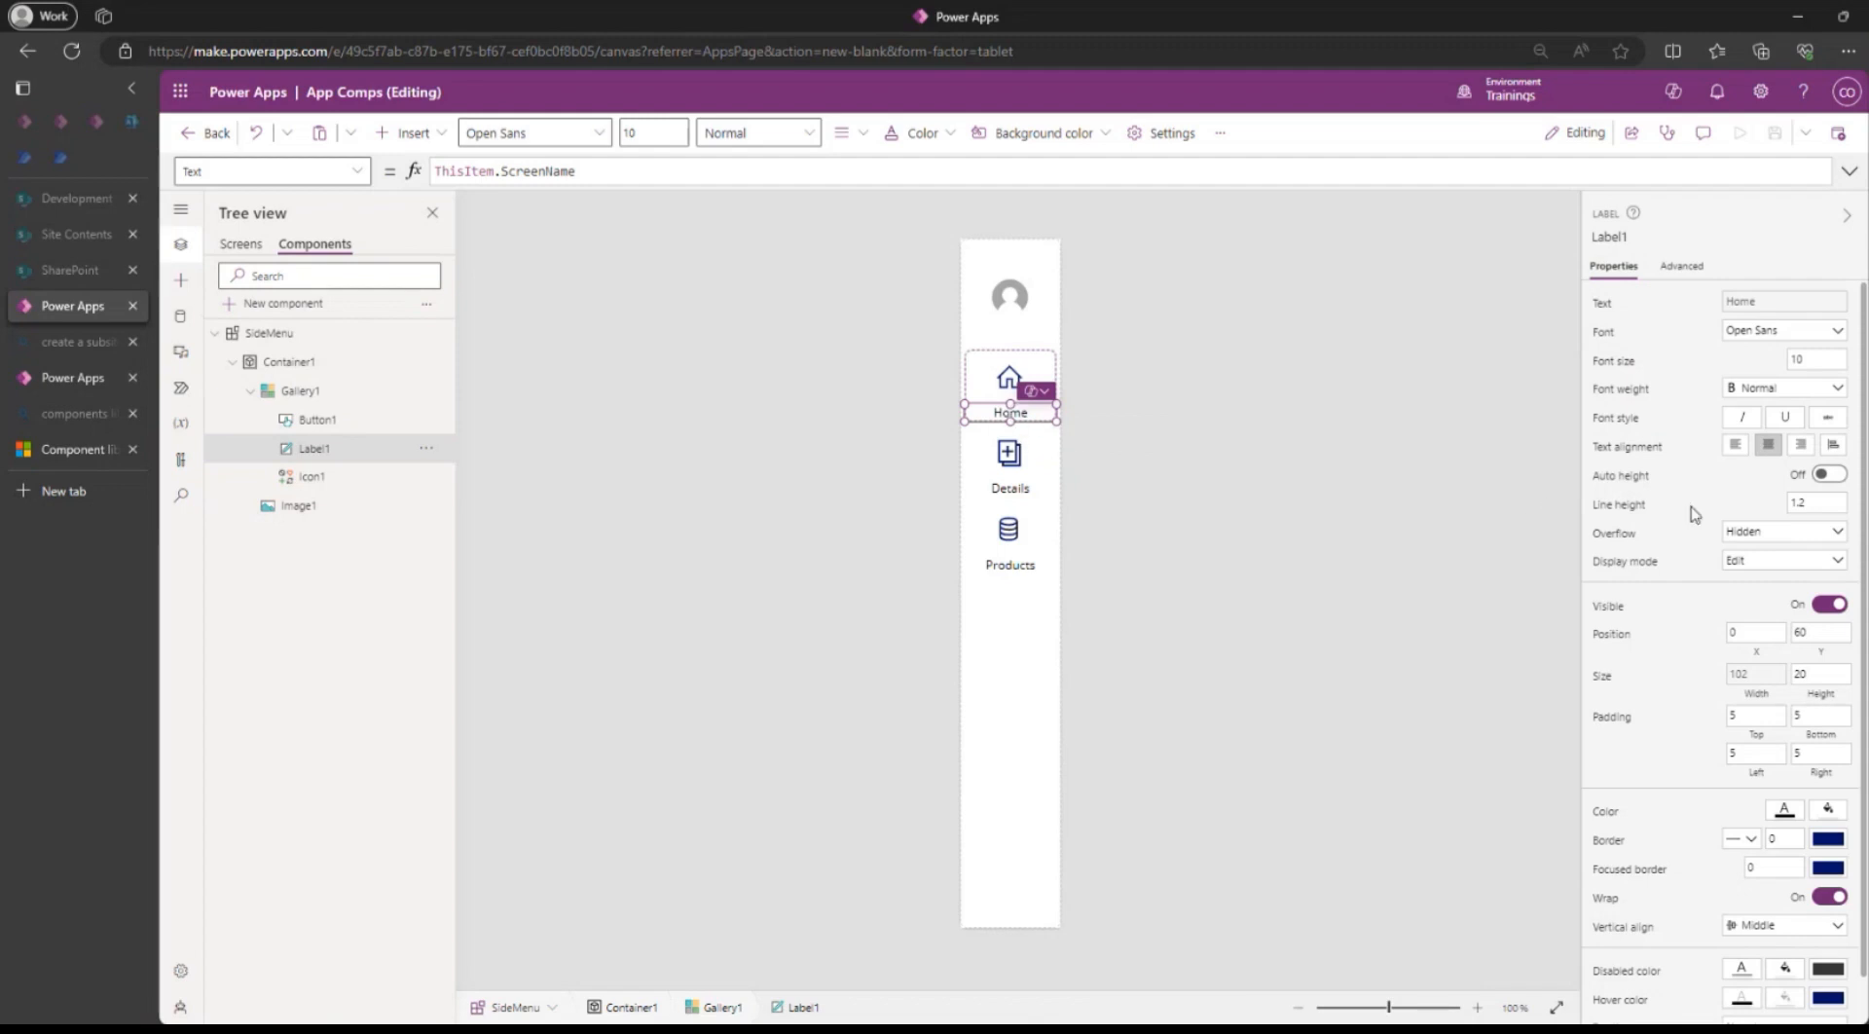
left_click(1621, 390)
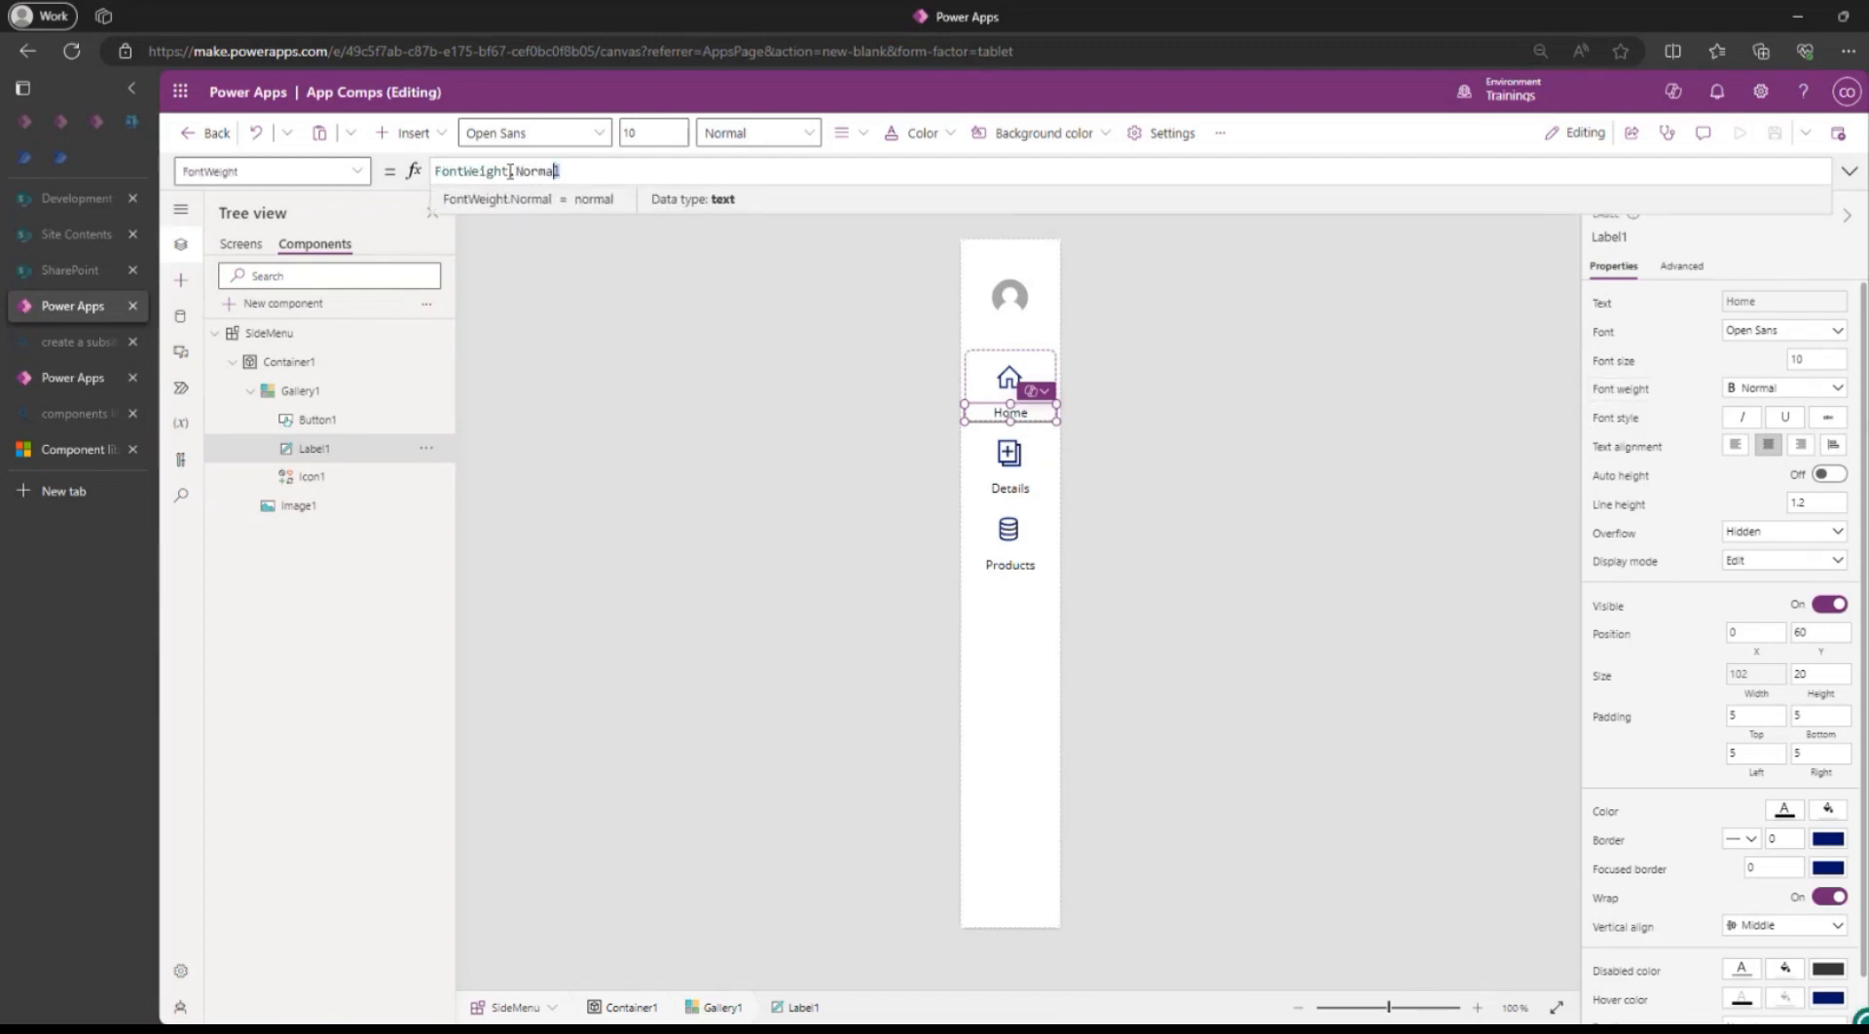
key("ctrl+a")
key("ctrl+c")
key("BackSpace")
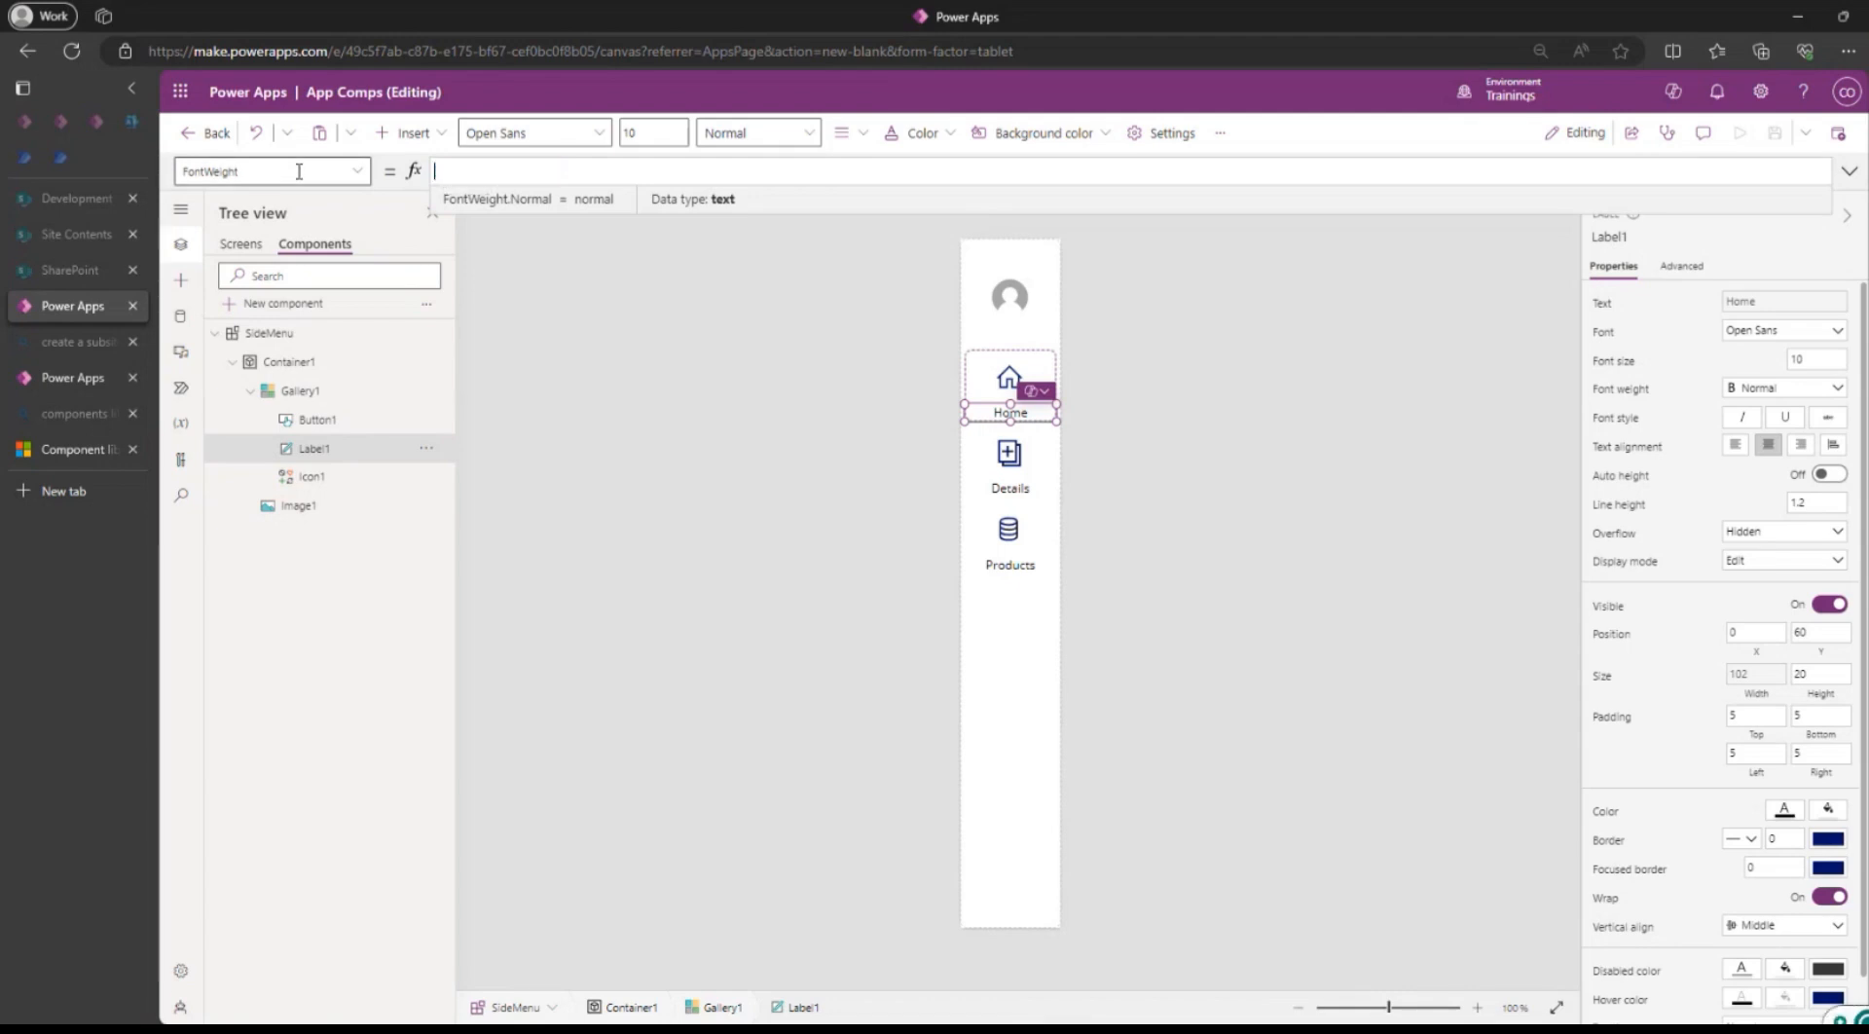
type("If(")
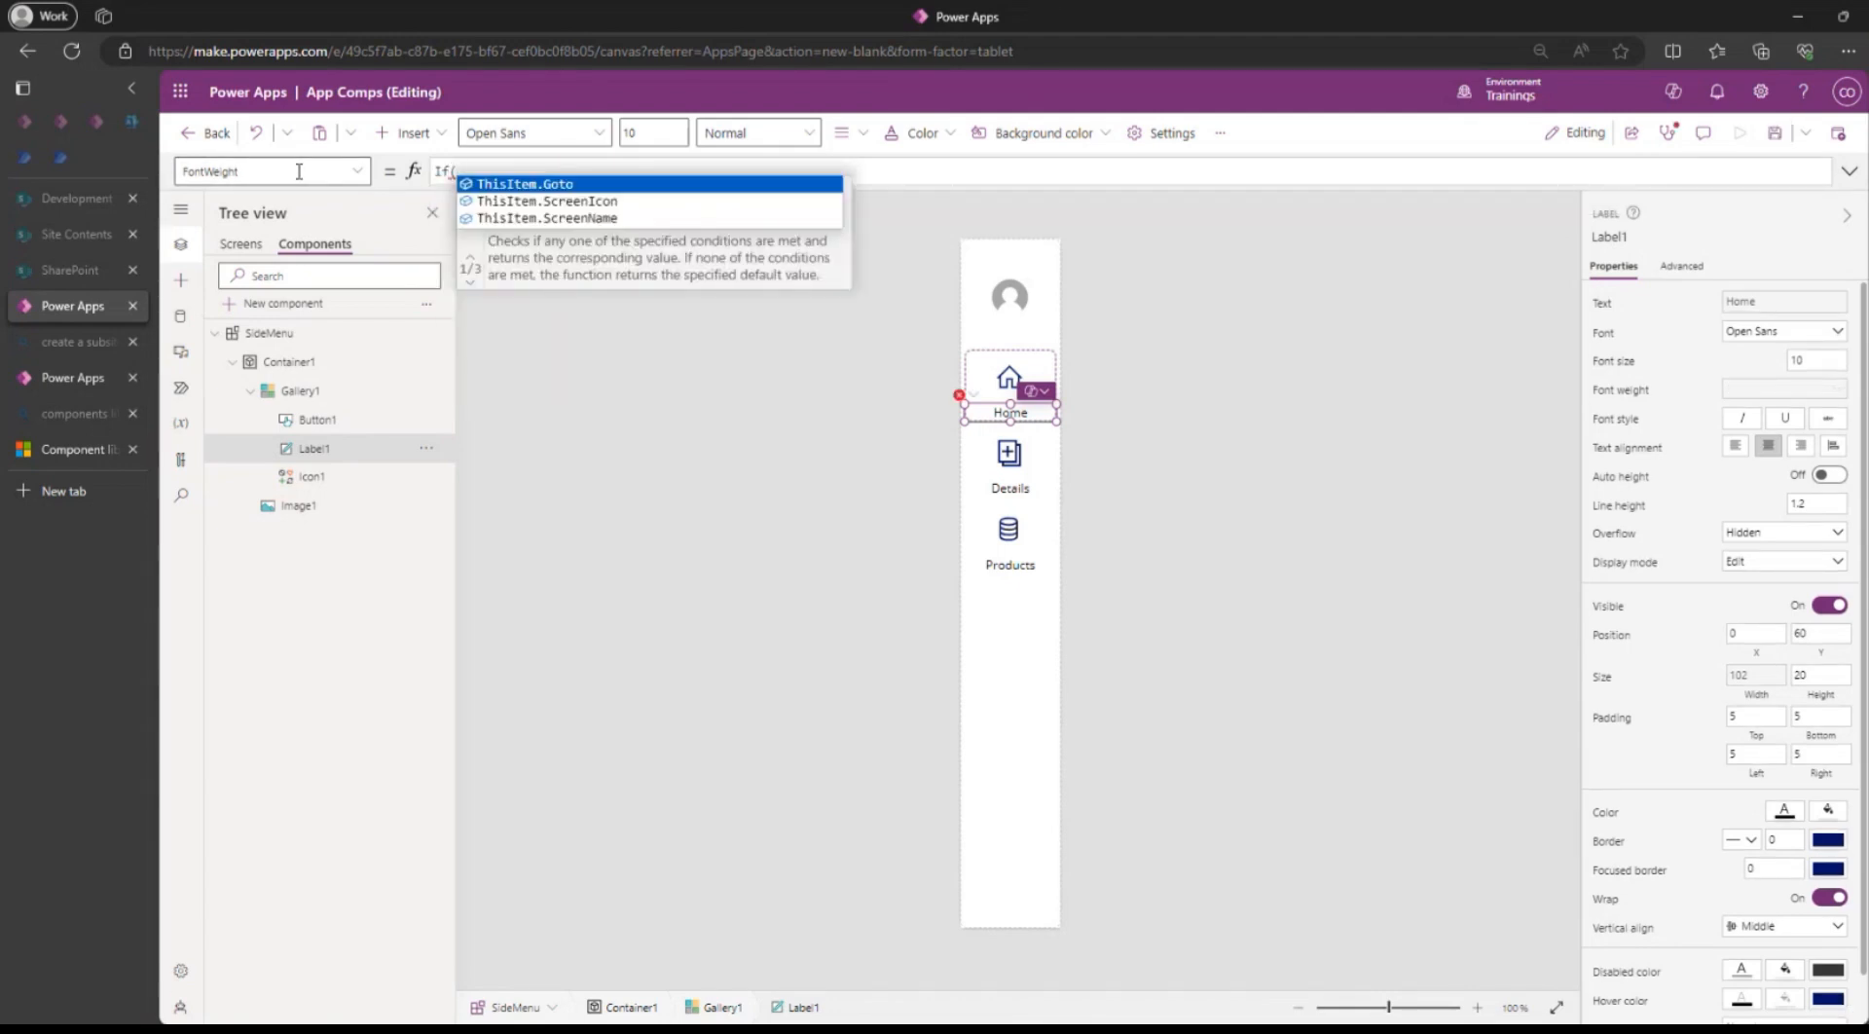
type("ThisItem")
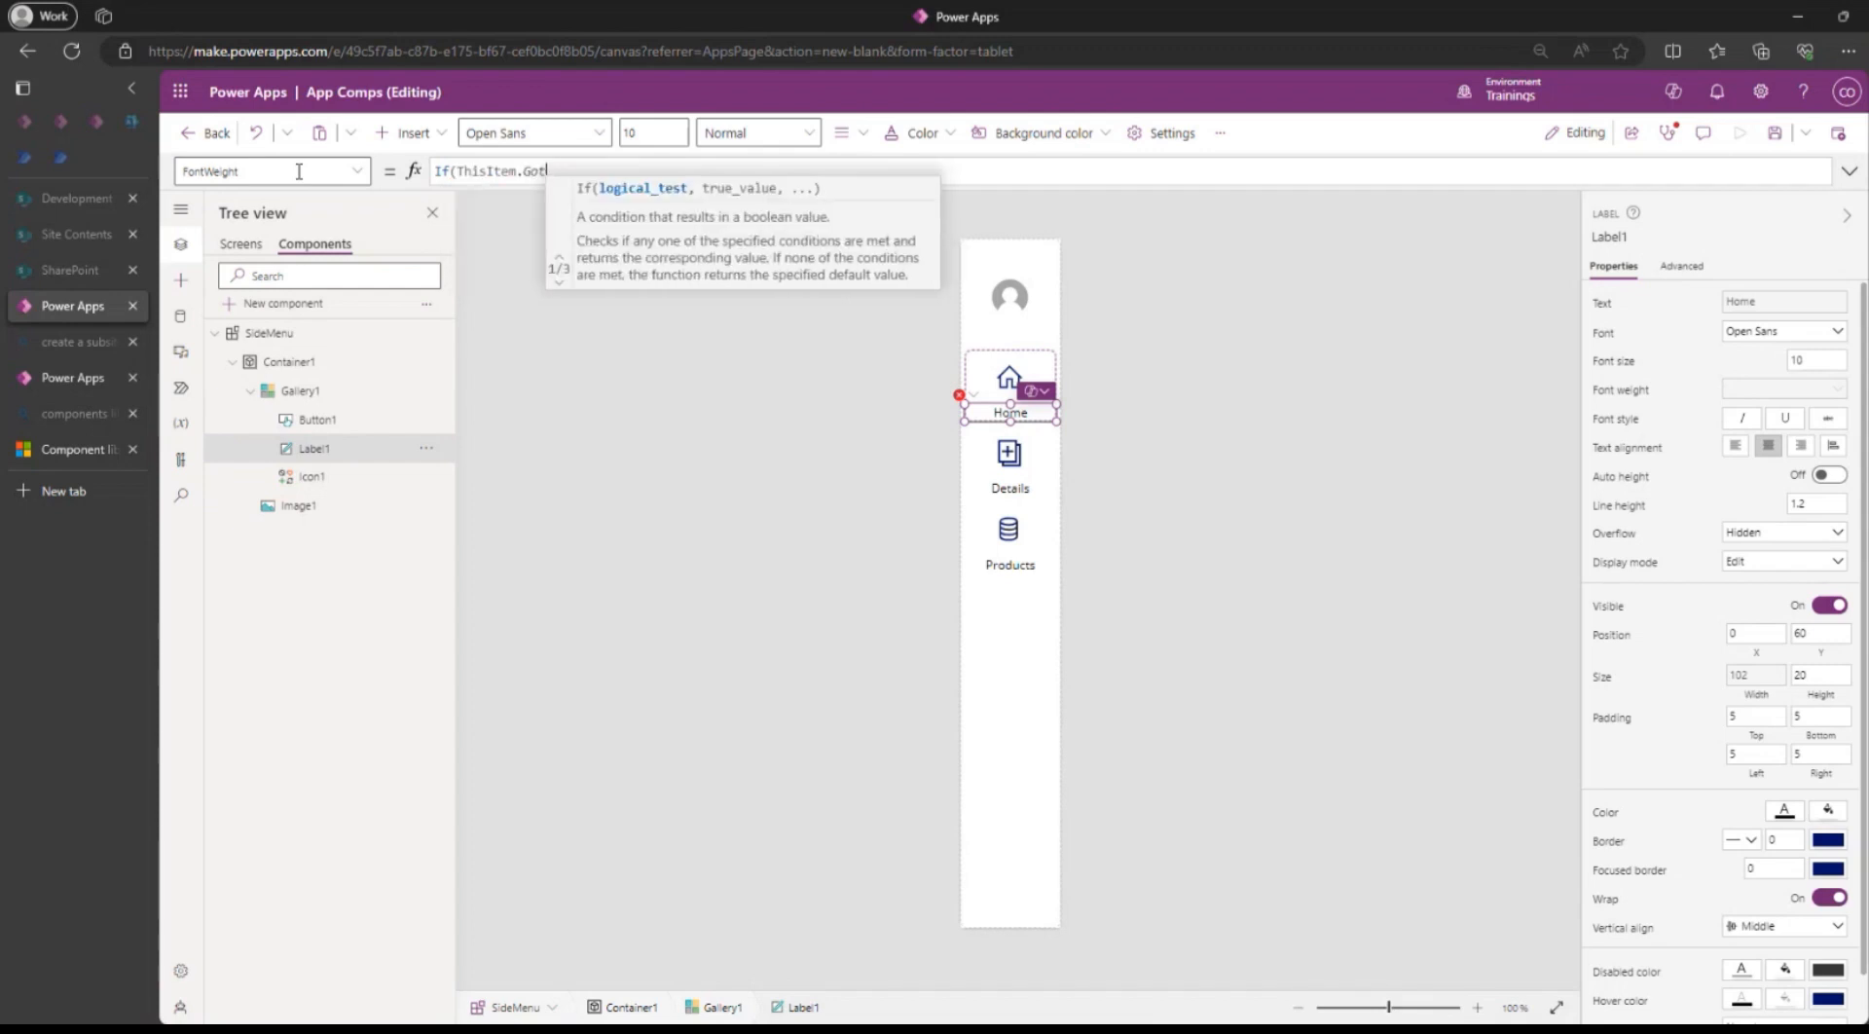
type(".I")
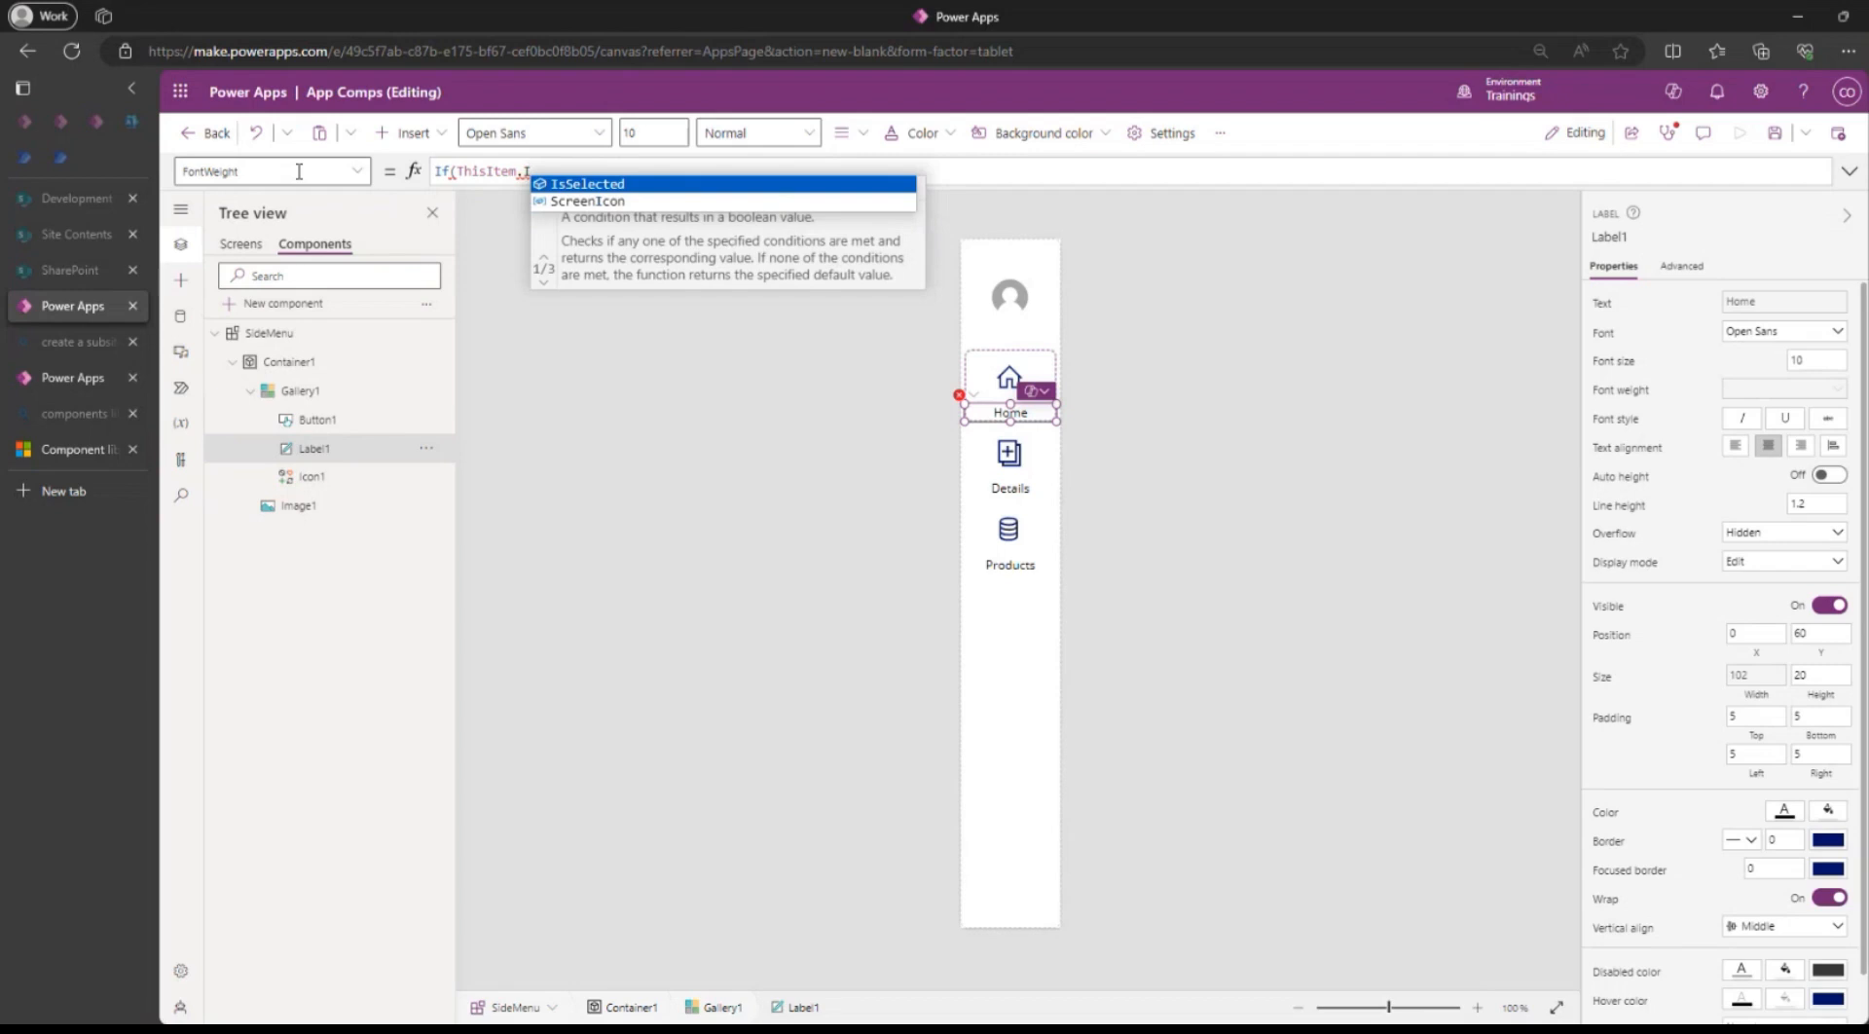
key("Tab")
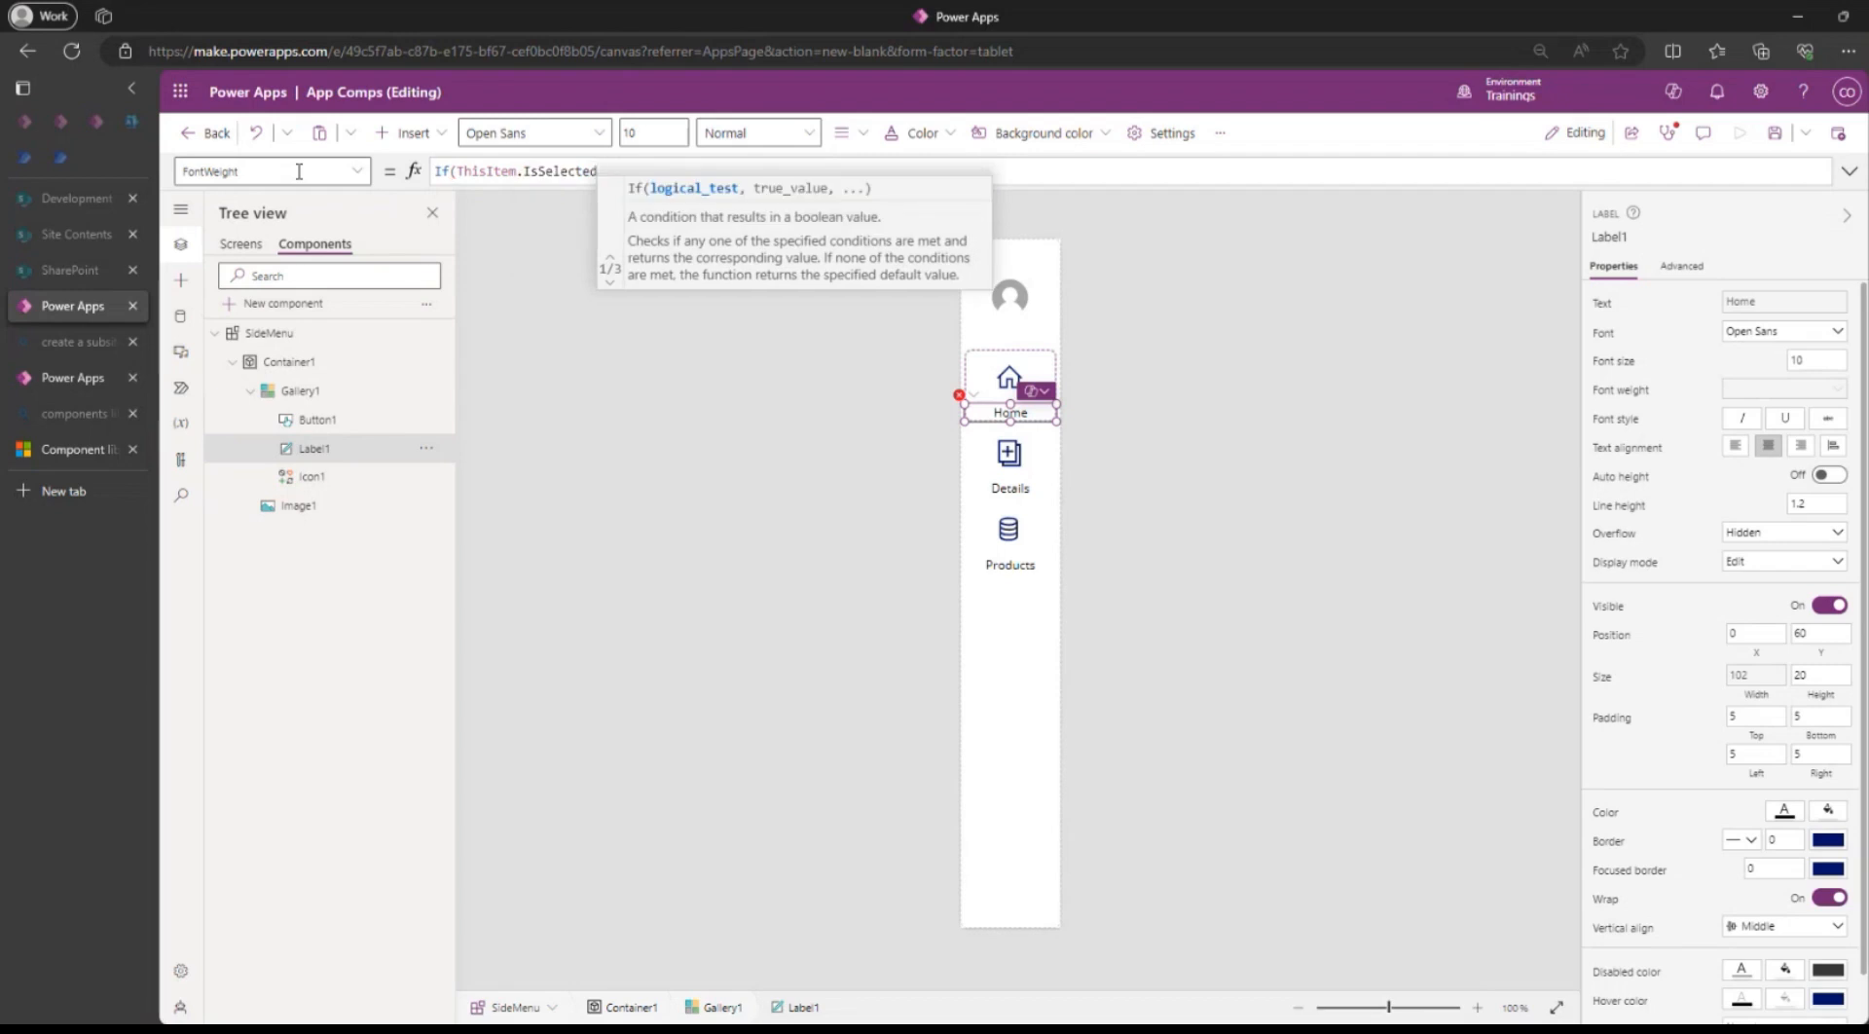
type(", FontWeight.Normal")
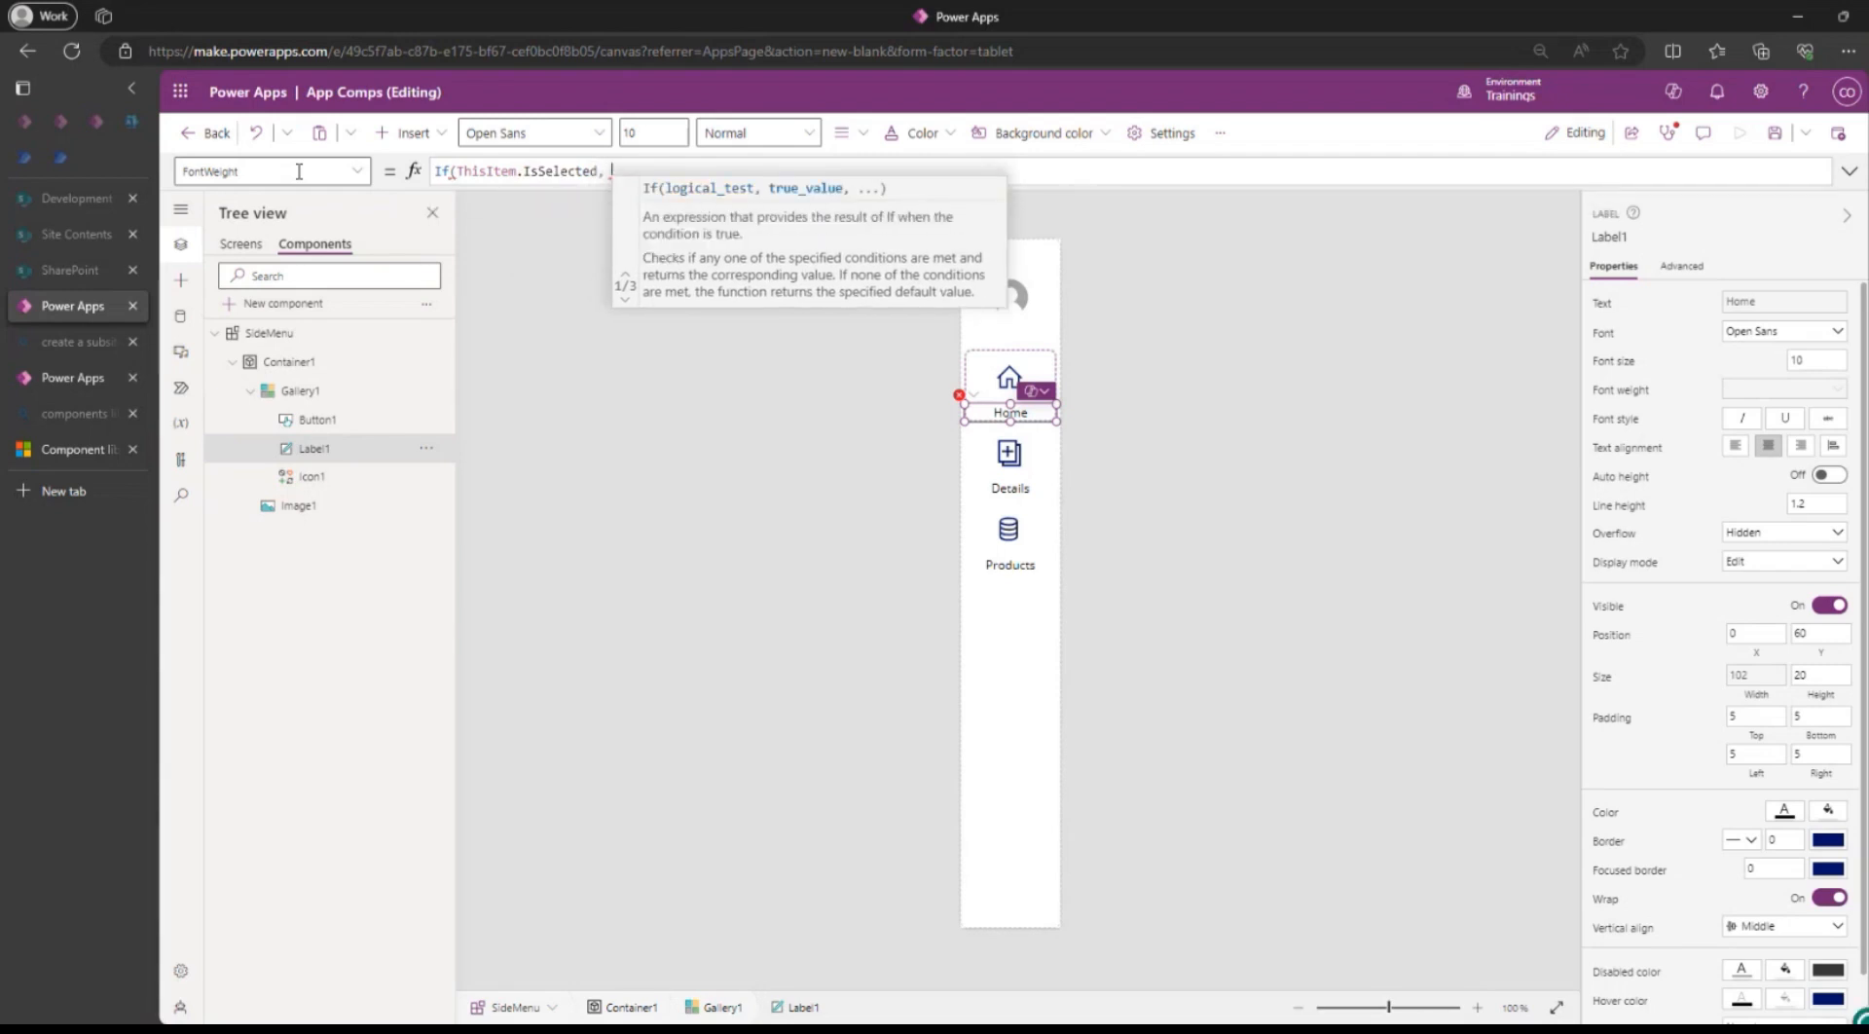
key("BackSpace")
key("BackSpace")
key("BackSpace")
key("BackSpace")
key("BackSpace")
key("BackSpace")
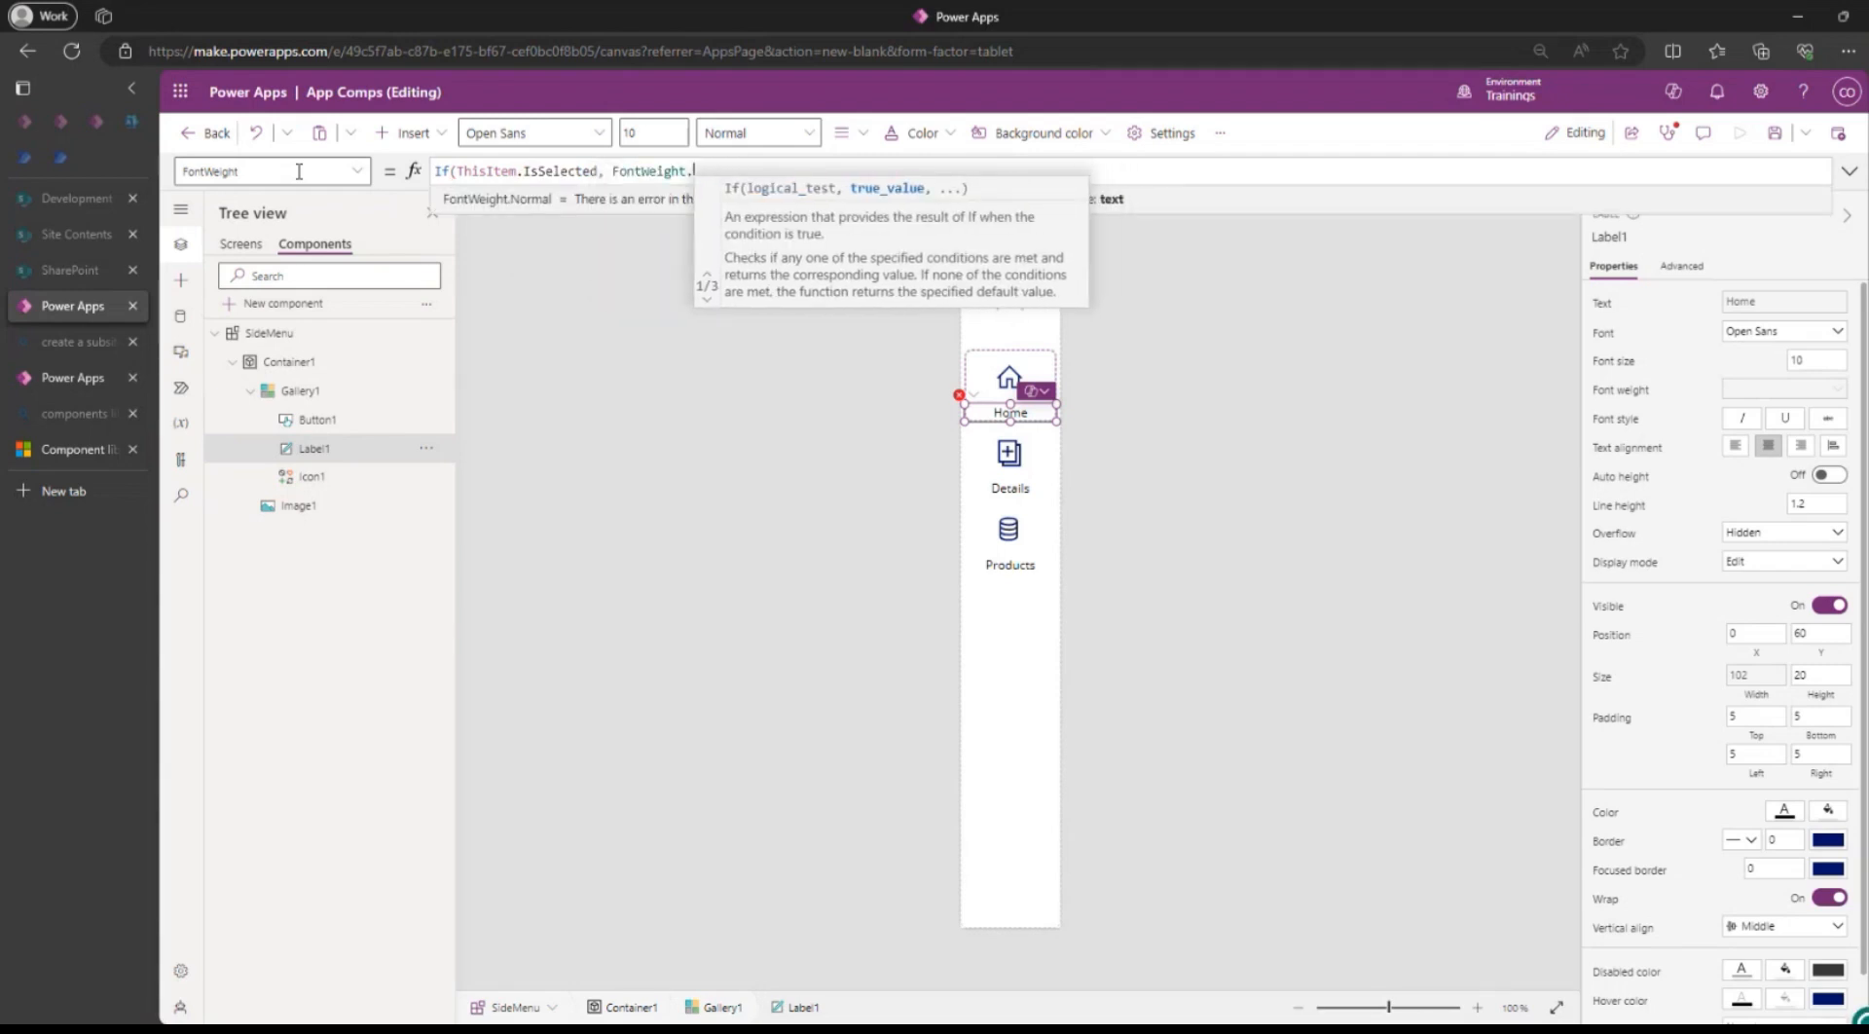
type("Bo")
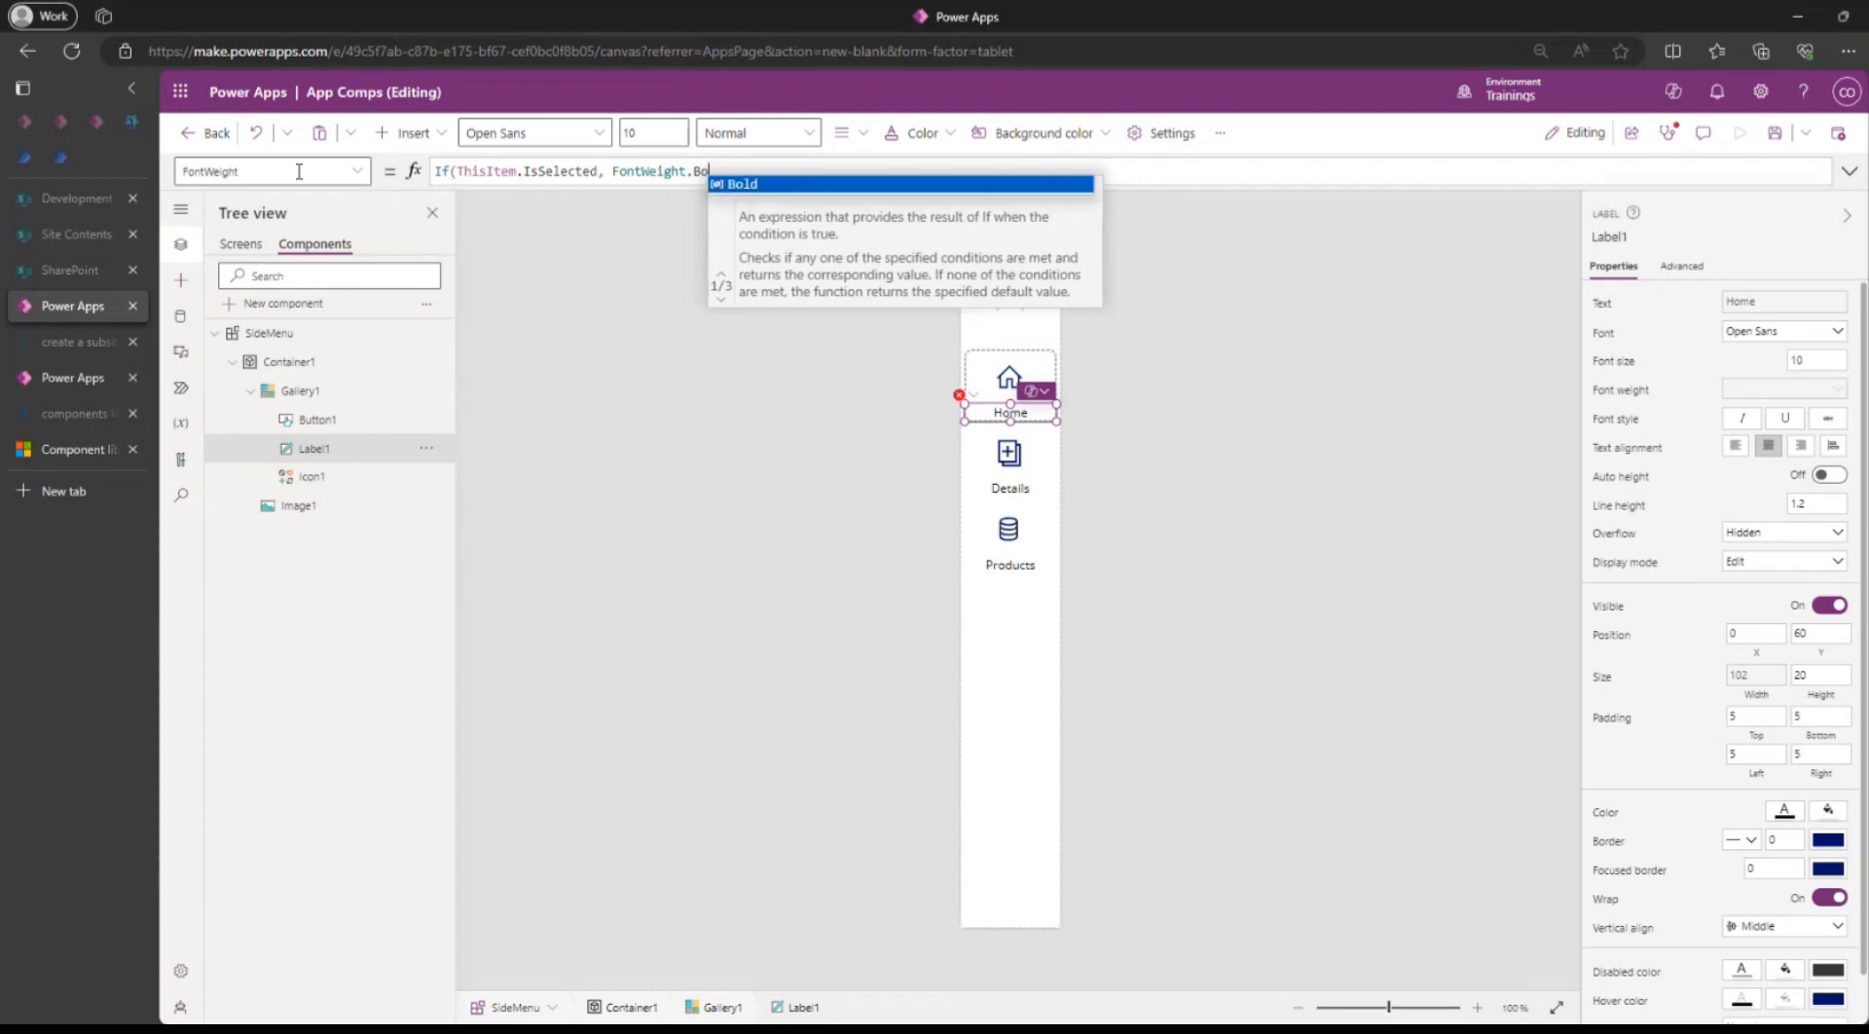
type("ld,")
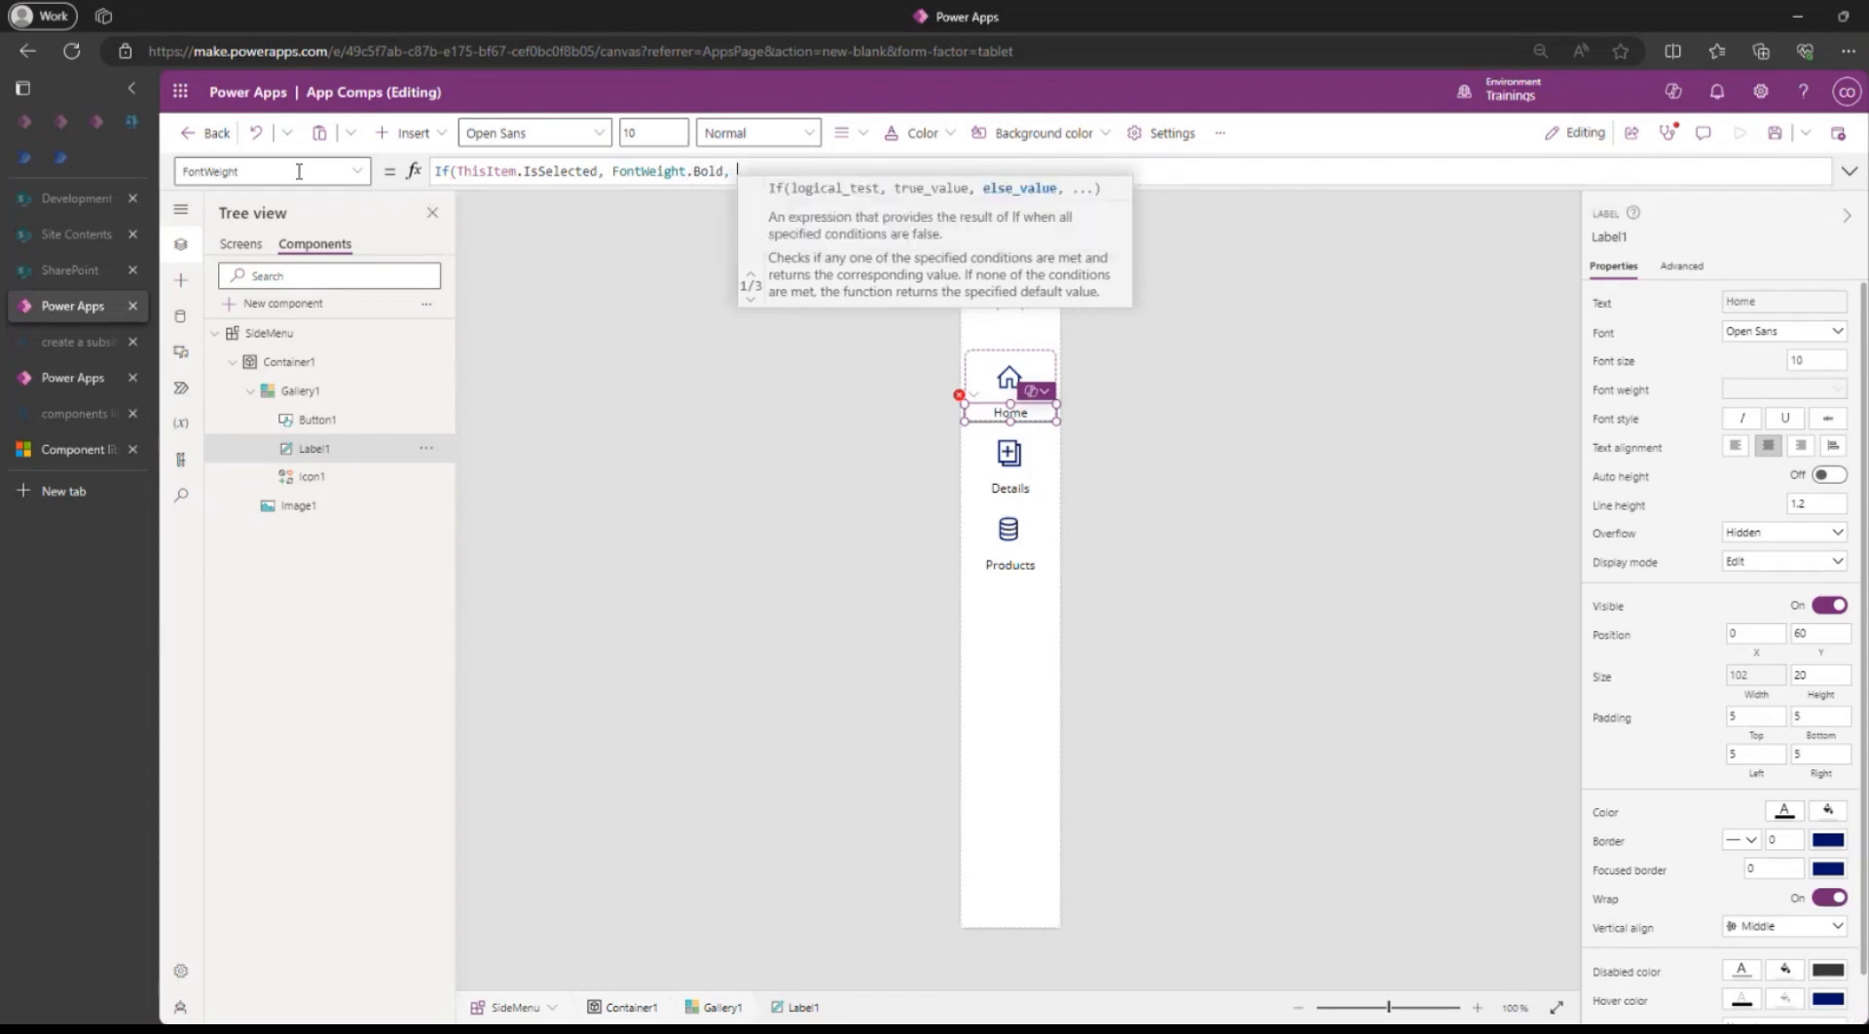
key("ctrl+v")
type(")")
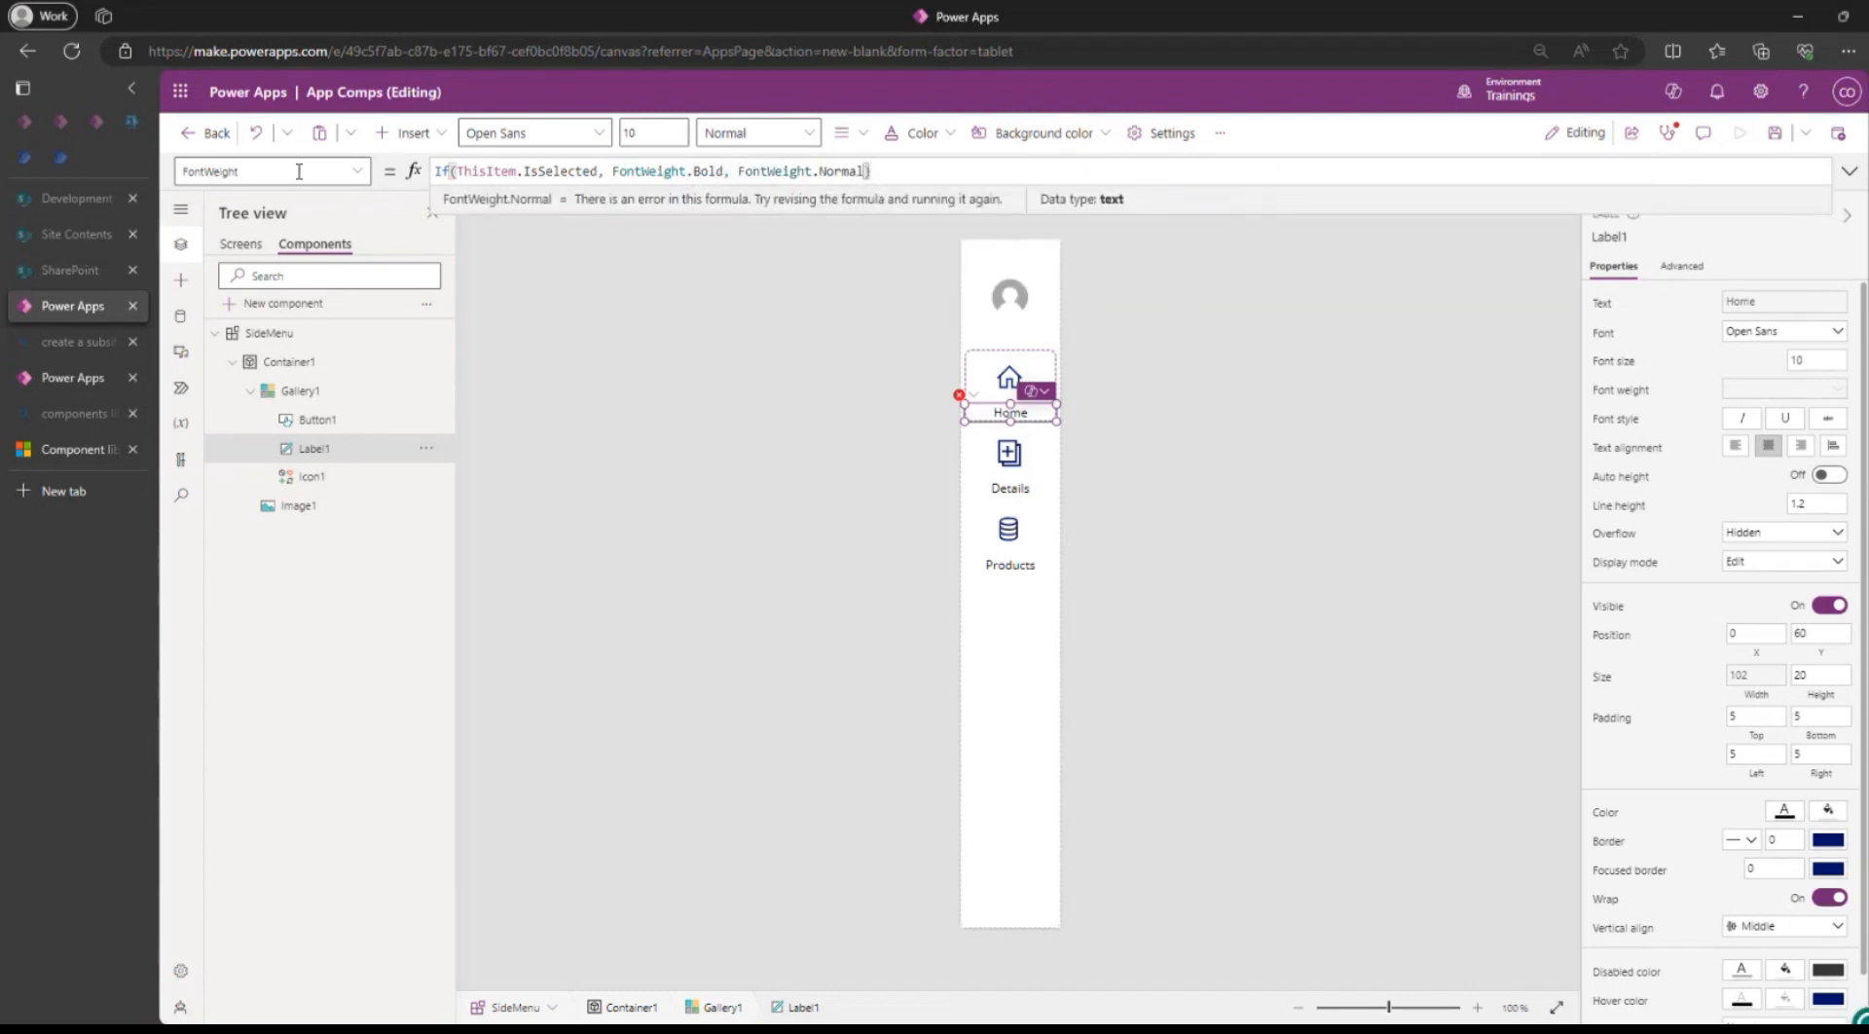
Save, then select Details and Products to confirm the chosen item turns bold.
left_click(1775, 134)
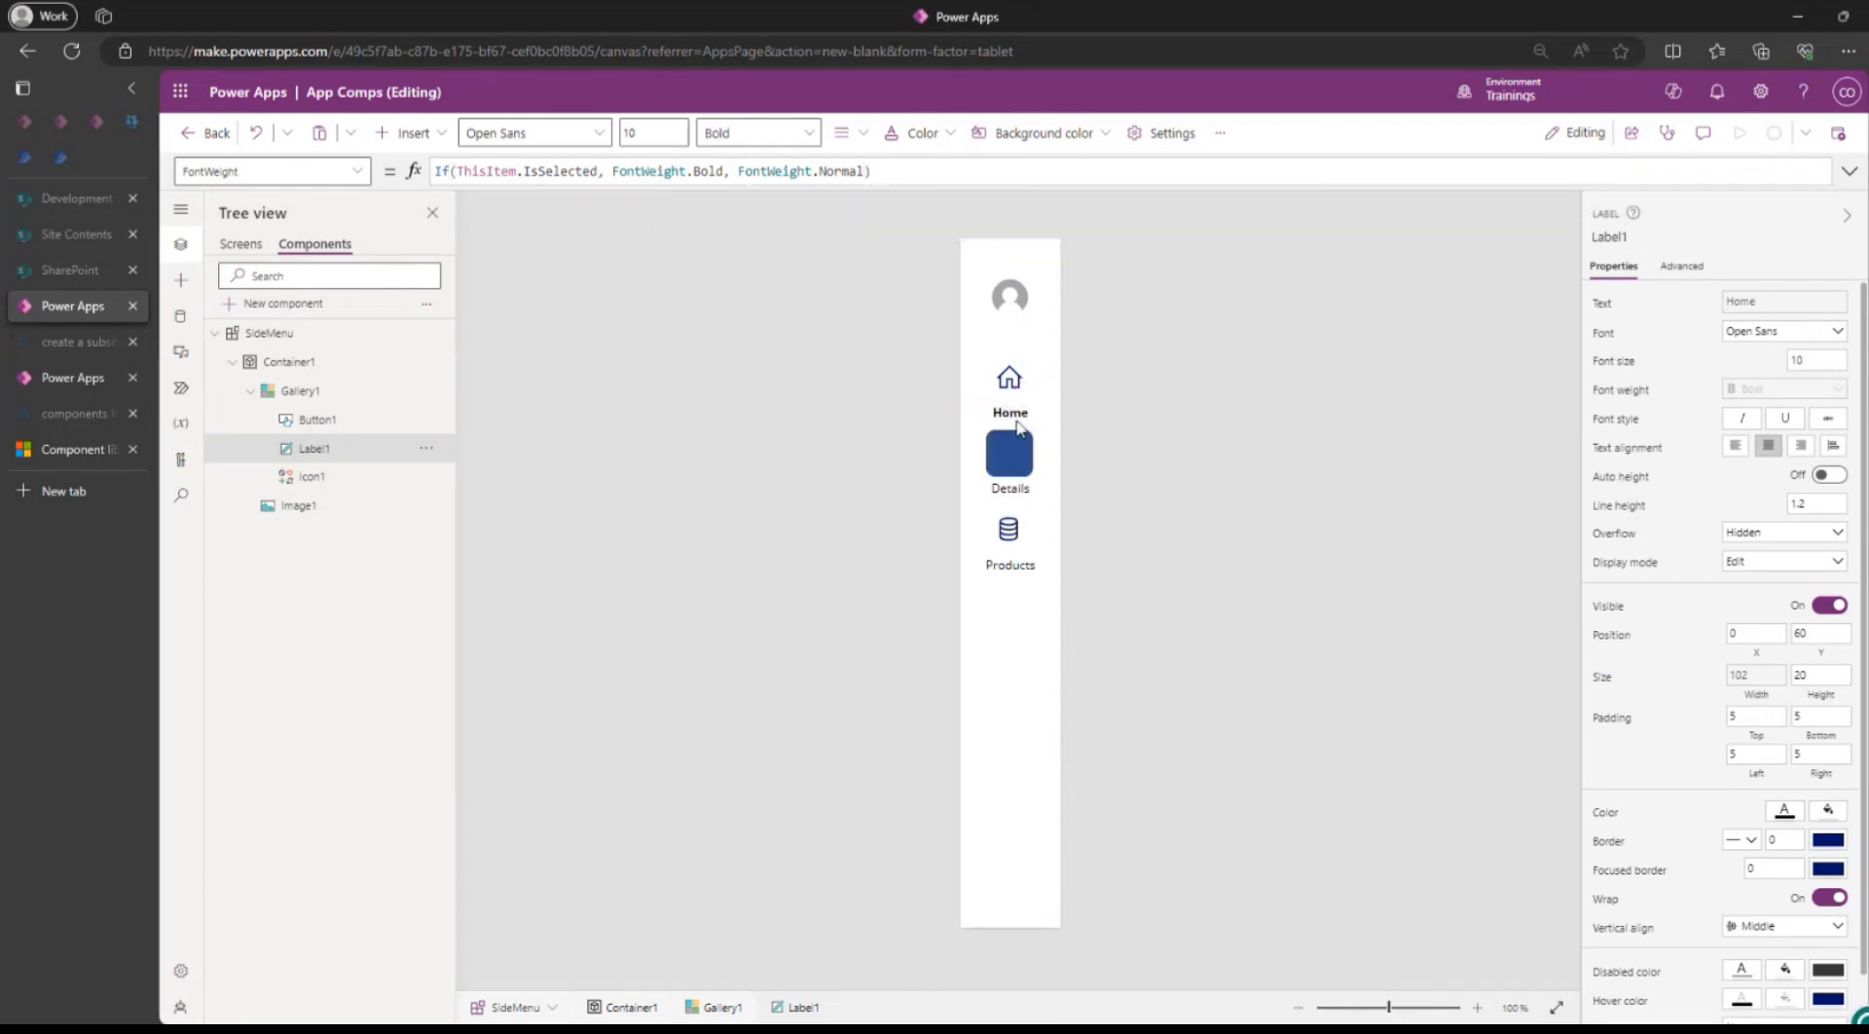
left_click(1012, 470)
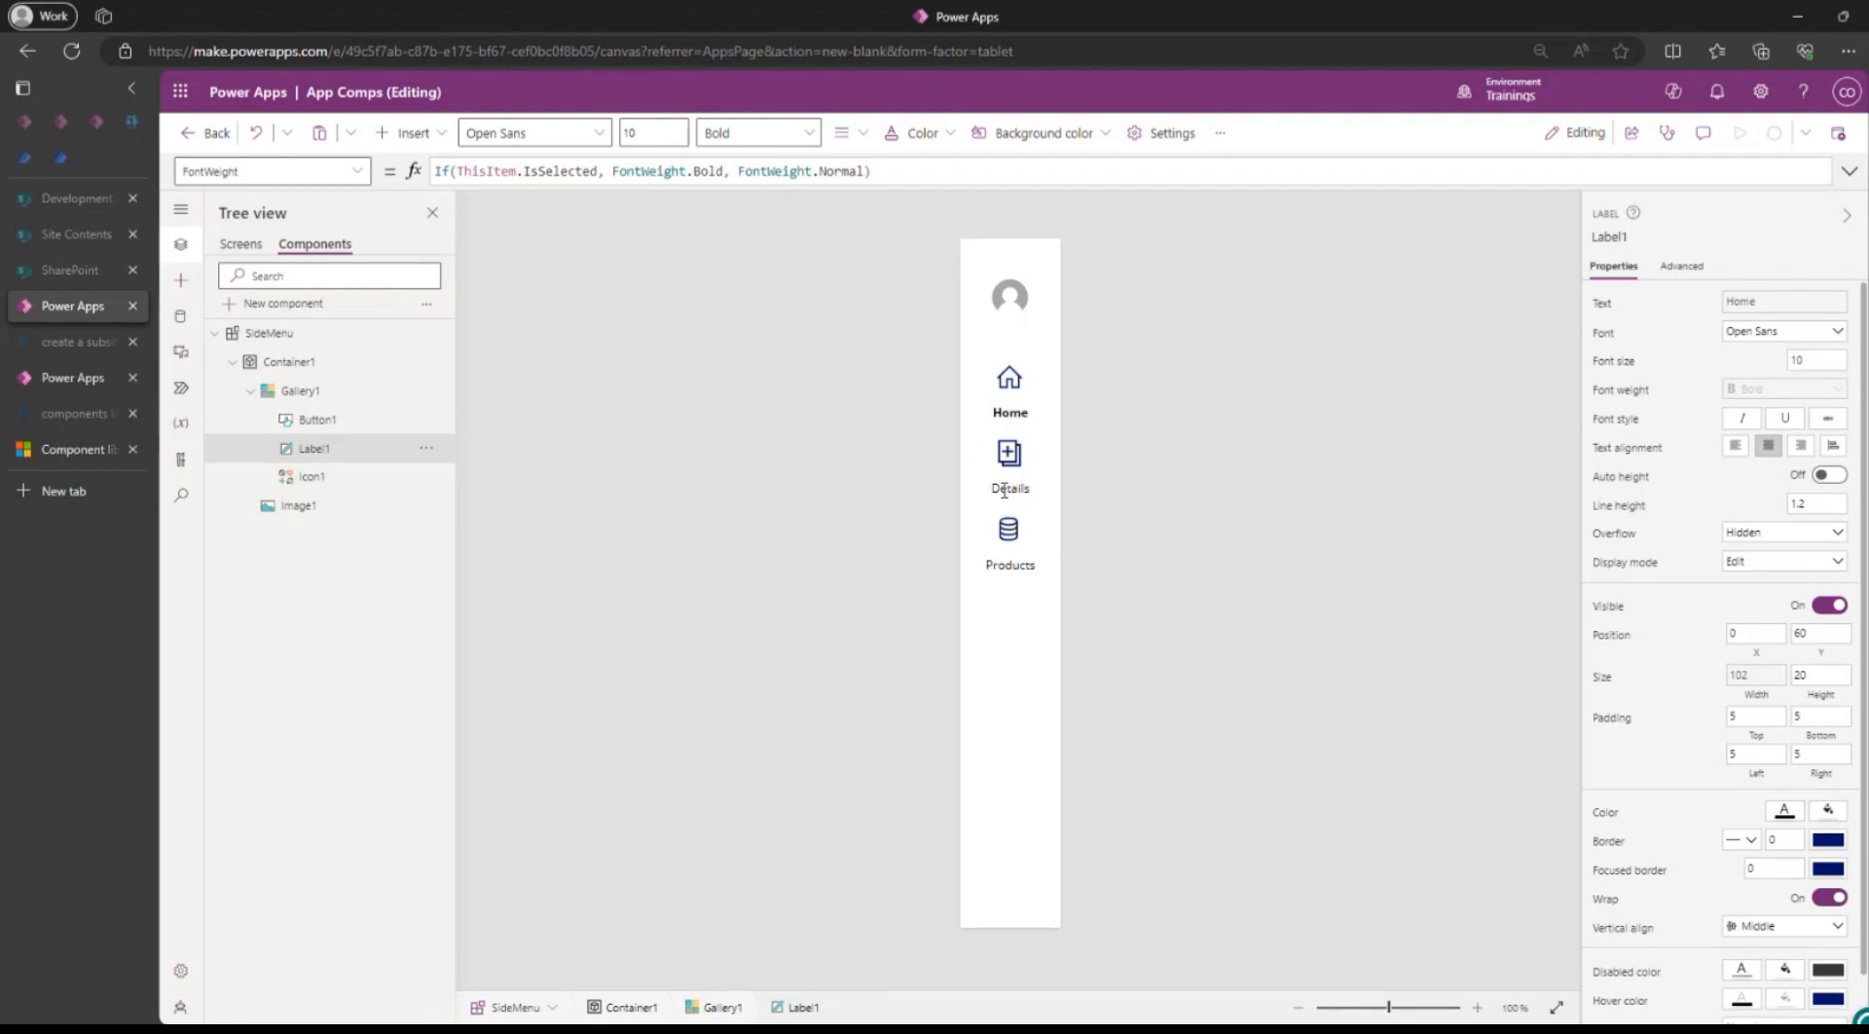
left_click(1009, 562)
left_click(998, 381)
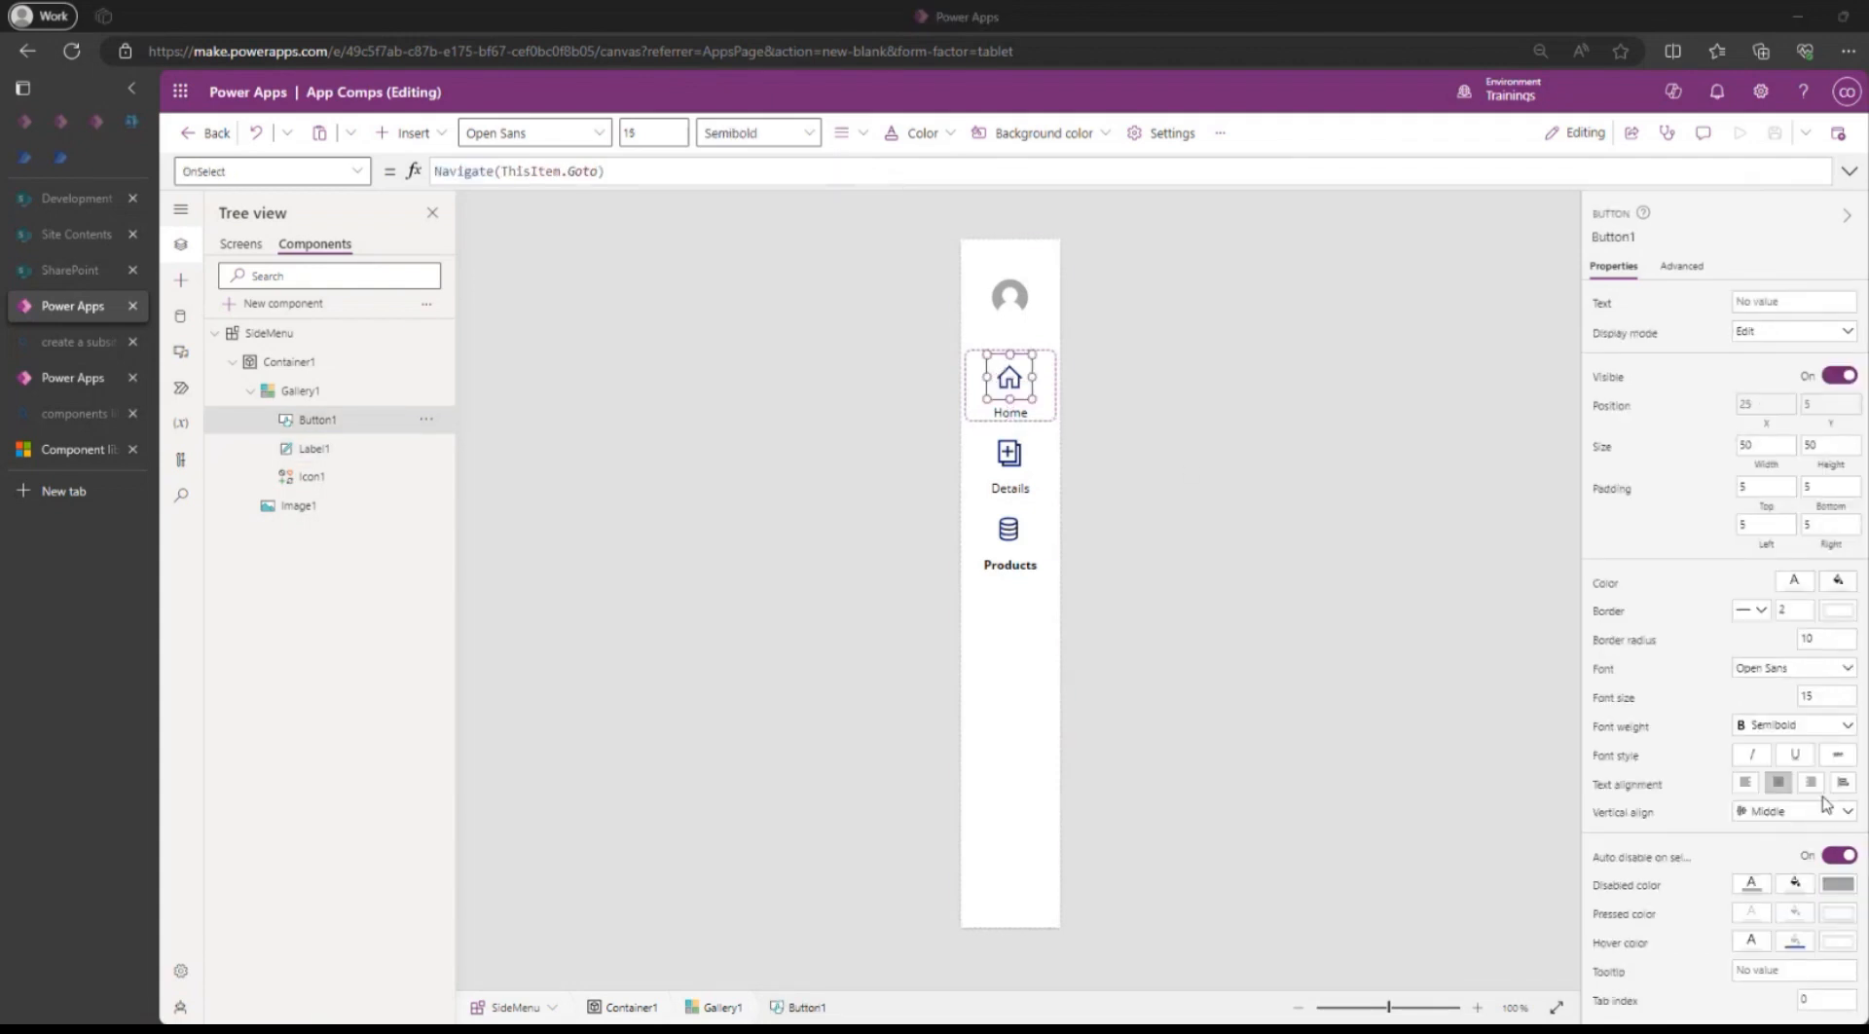
Delete Button1's ColorFade HoverFill formula so the hover colour is blank.
left_click(1794, 940)
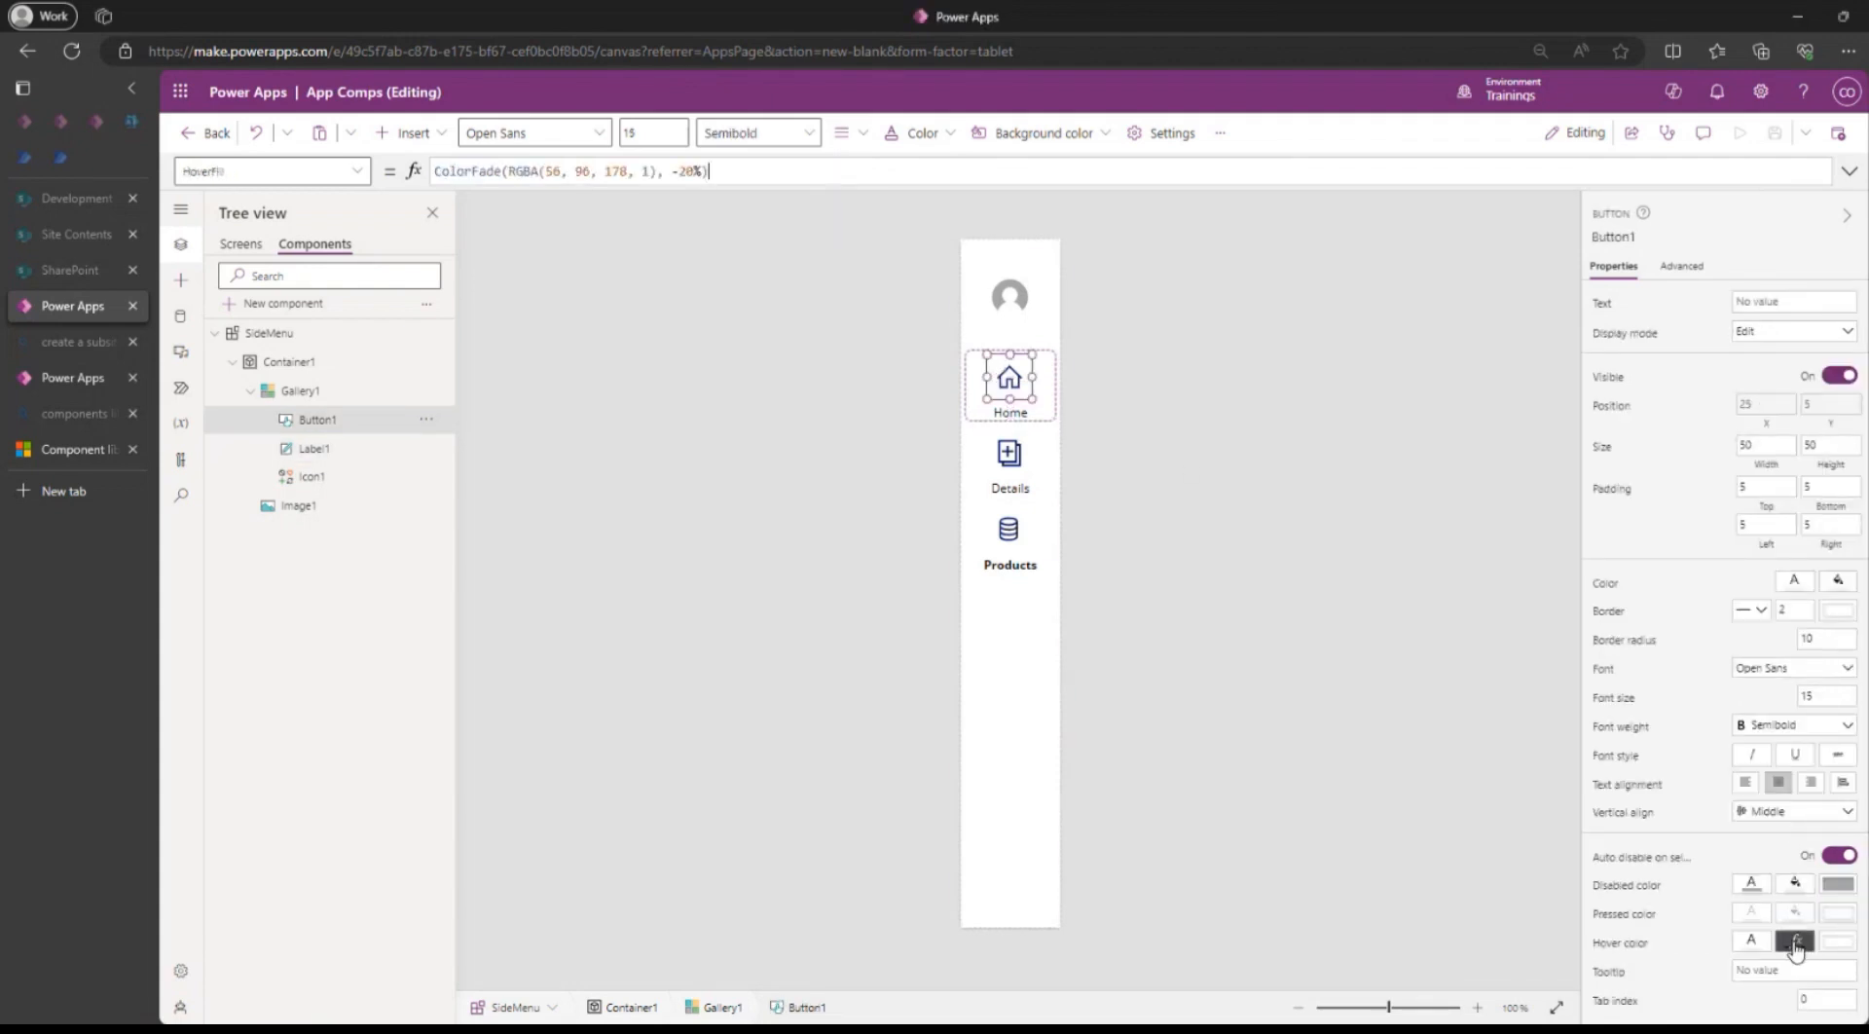
left_click(704, 171)
key("ctrl+a")
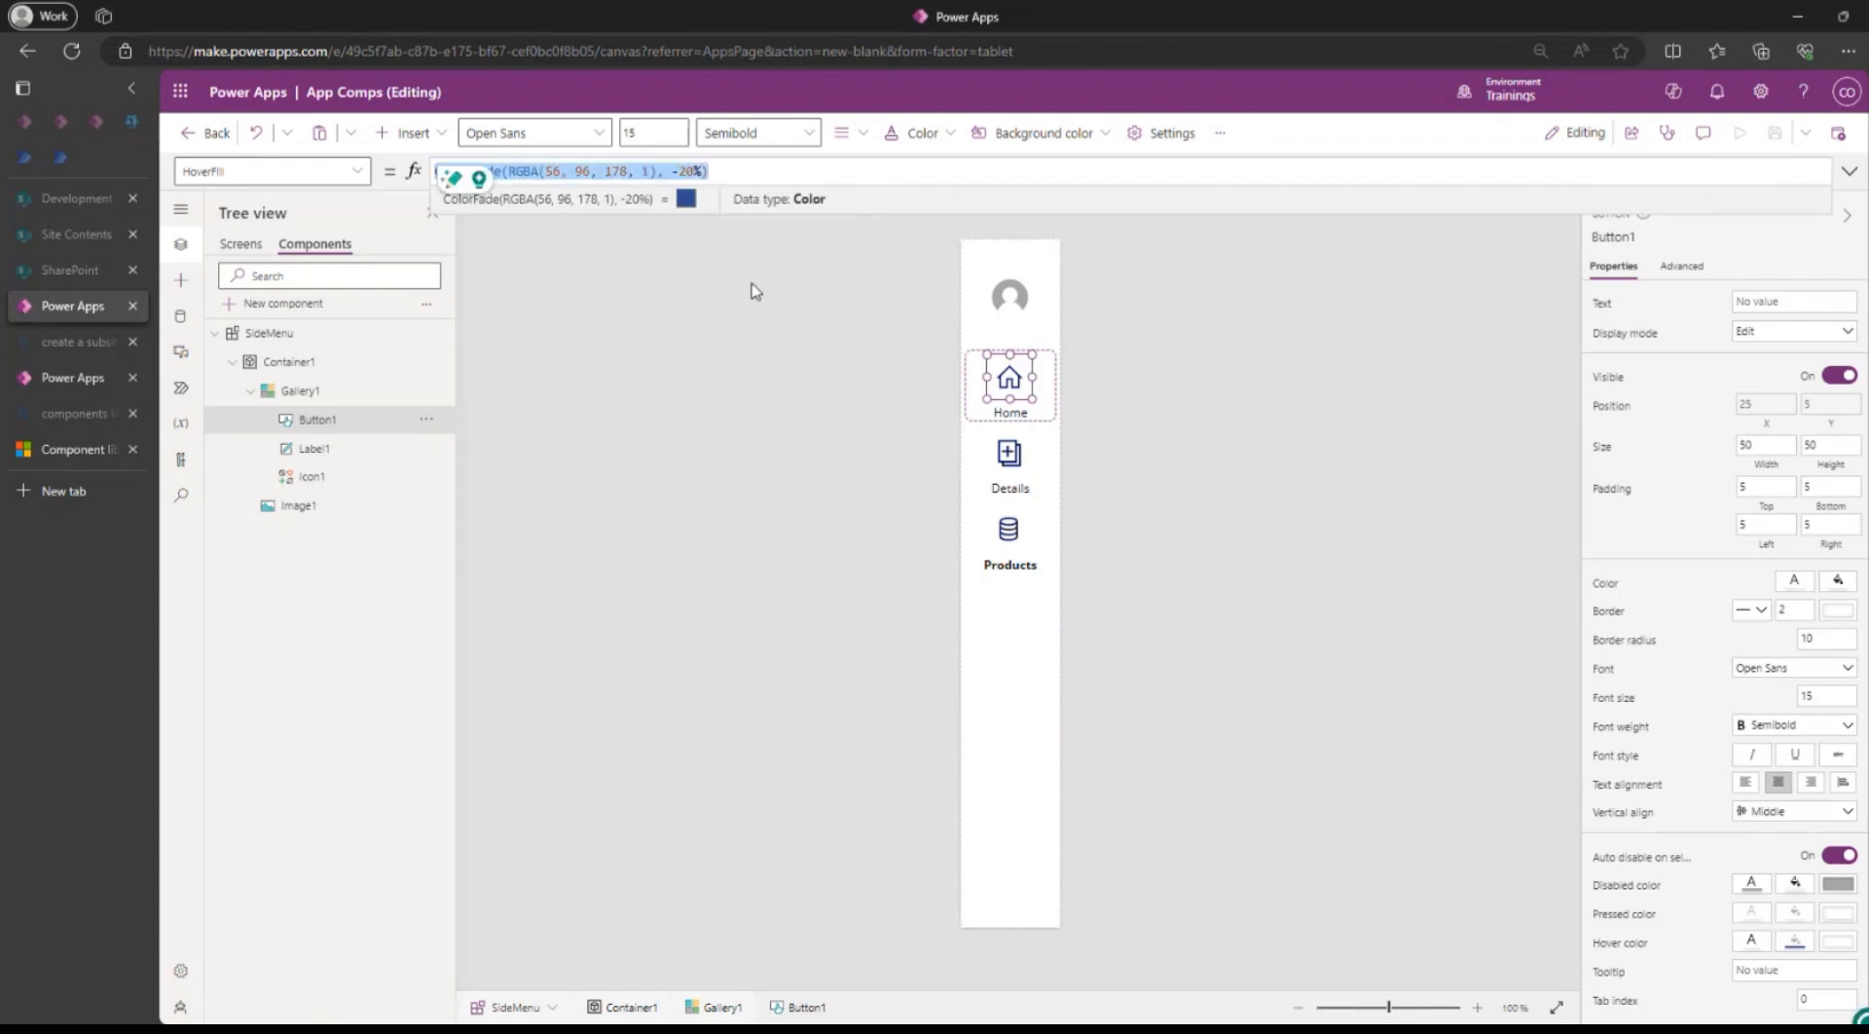
key("BackSpace")
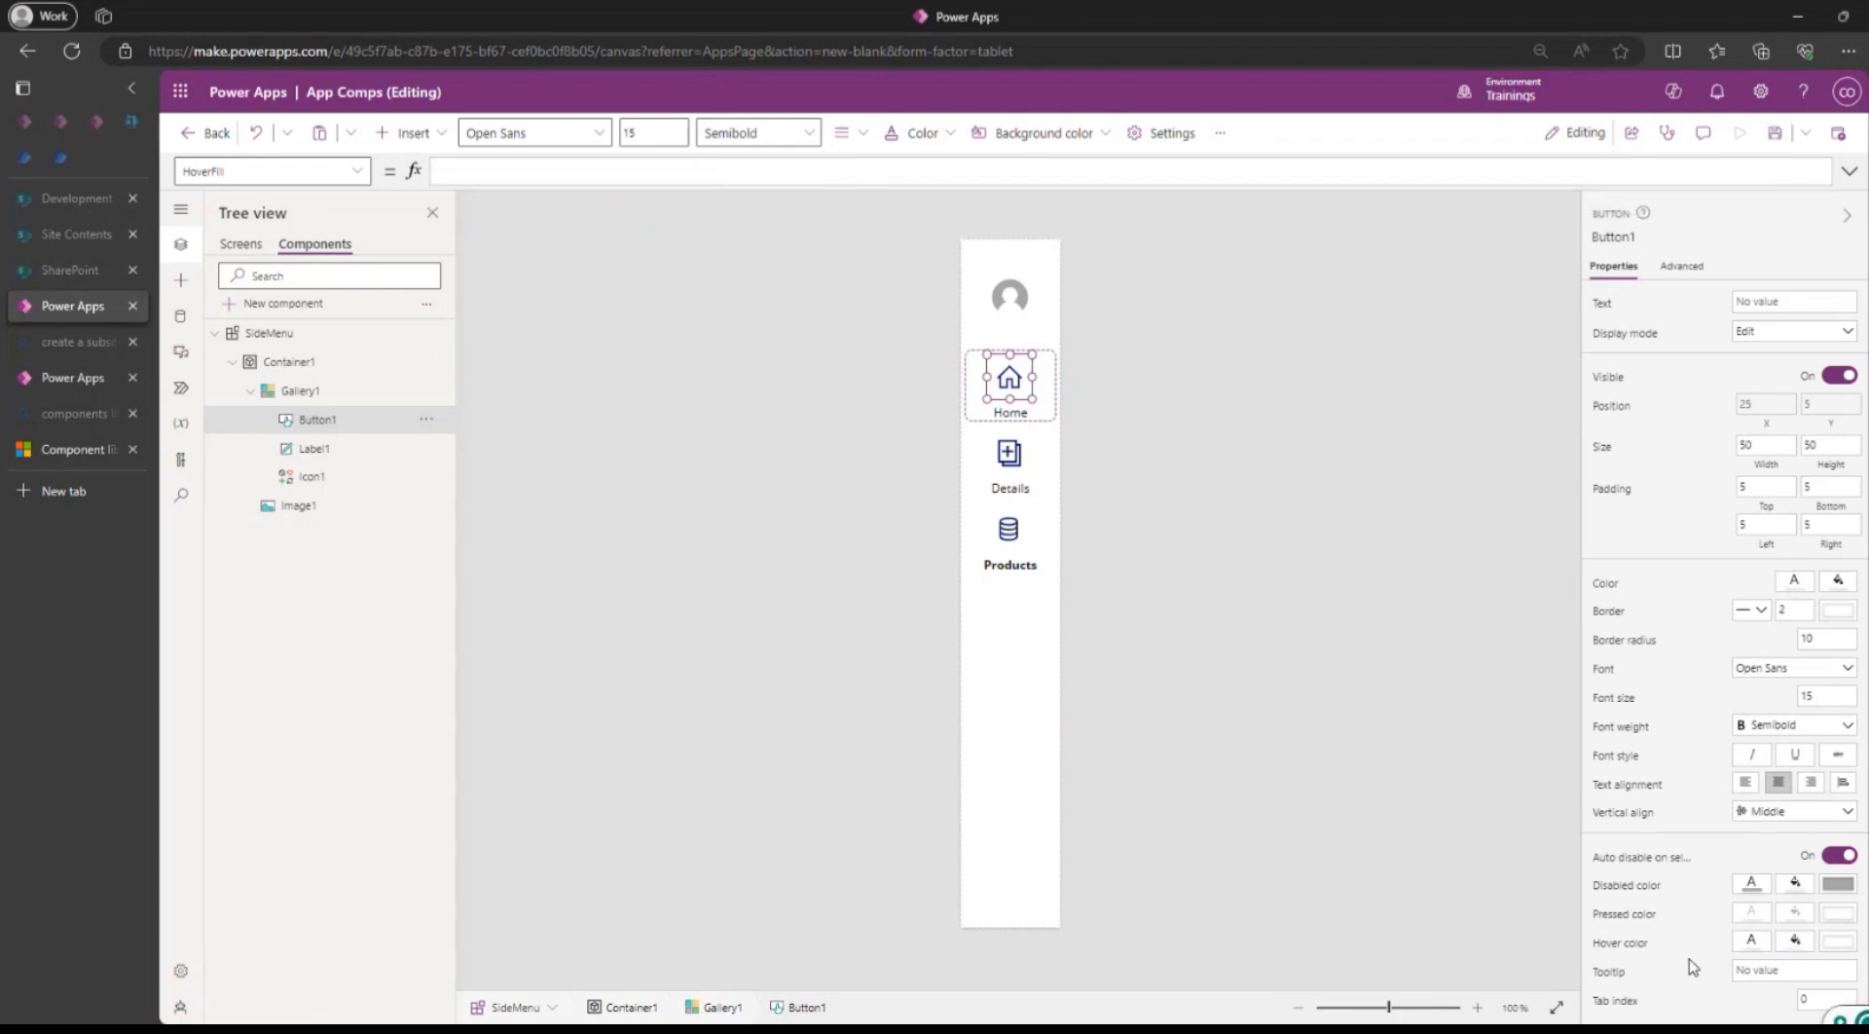
left_click(1796, 942)
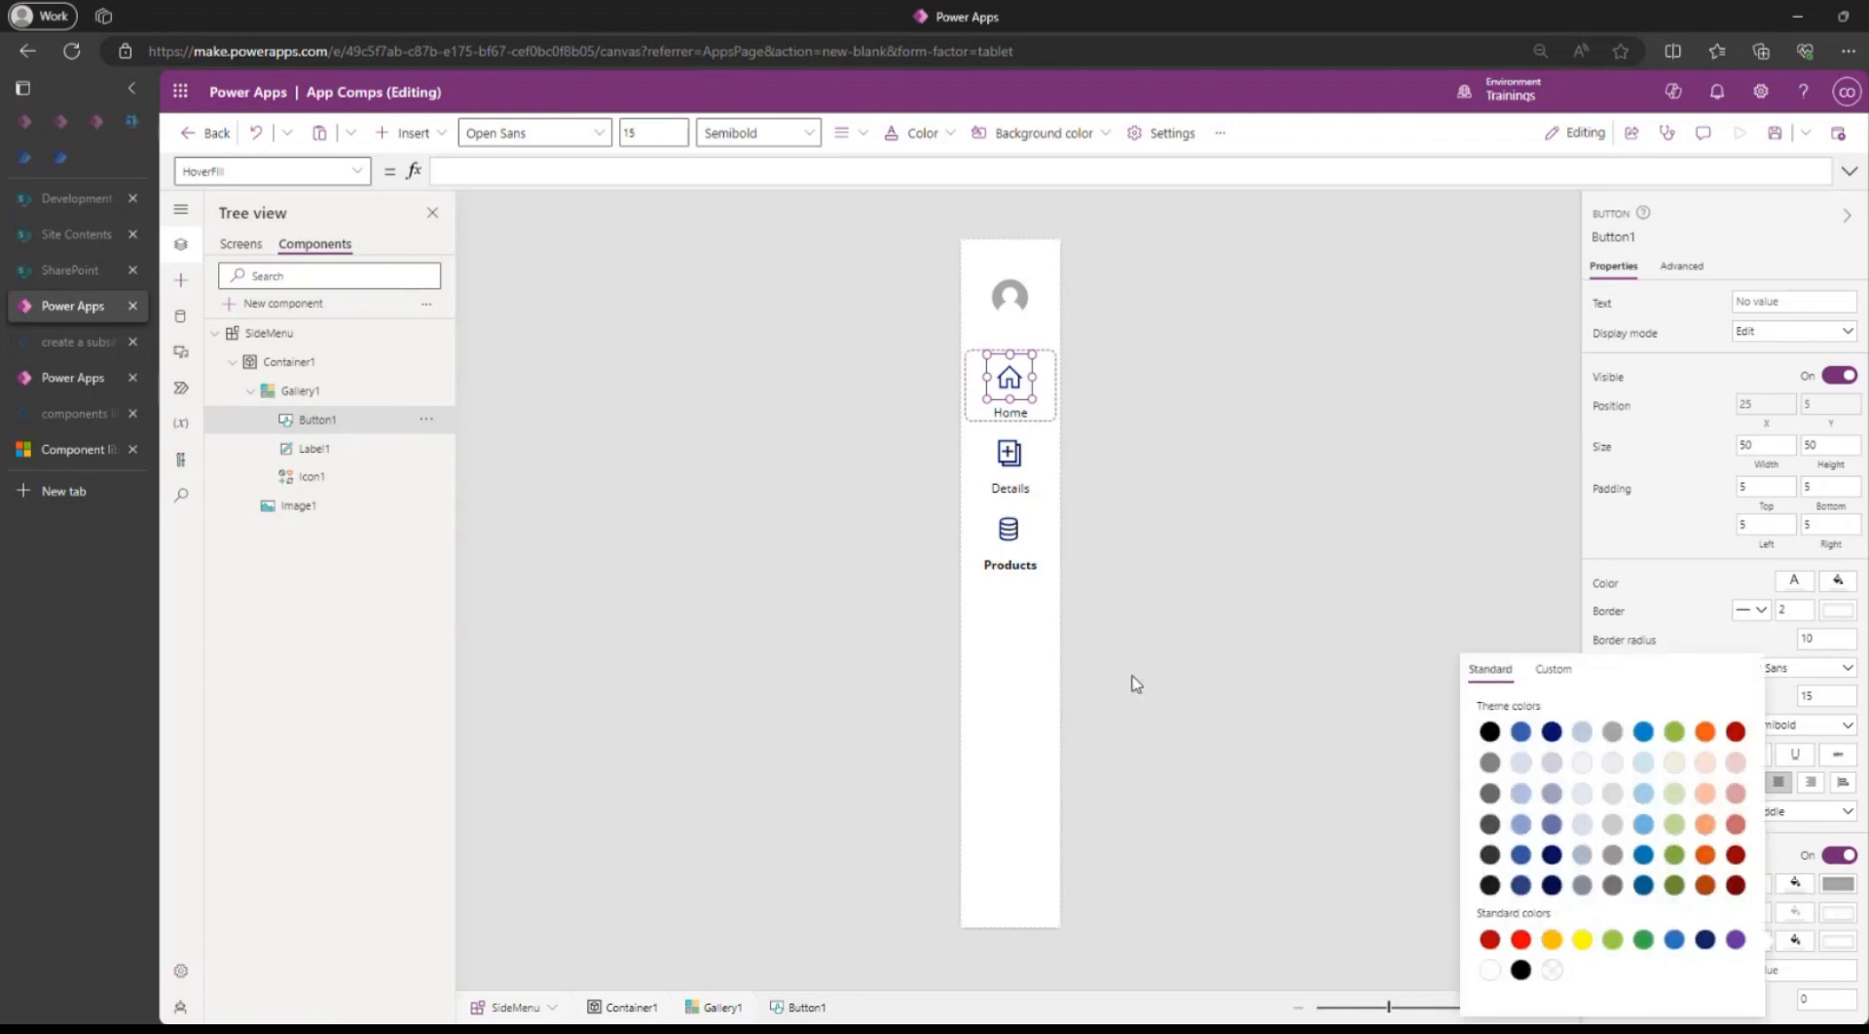
key("alt")
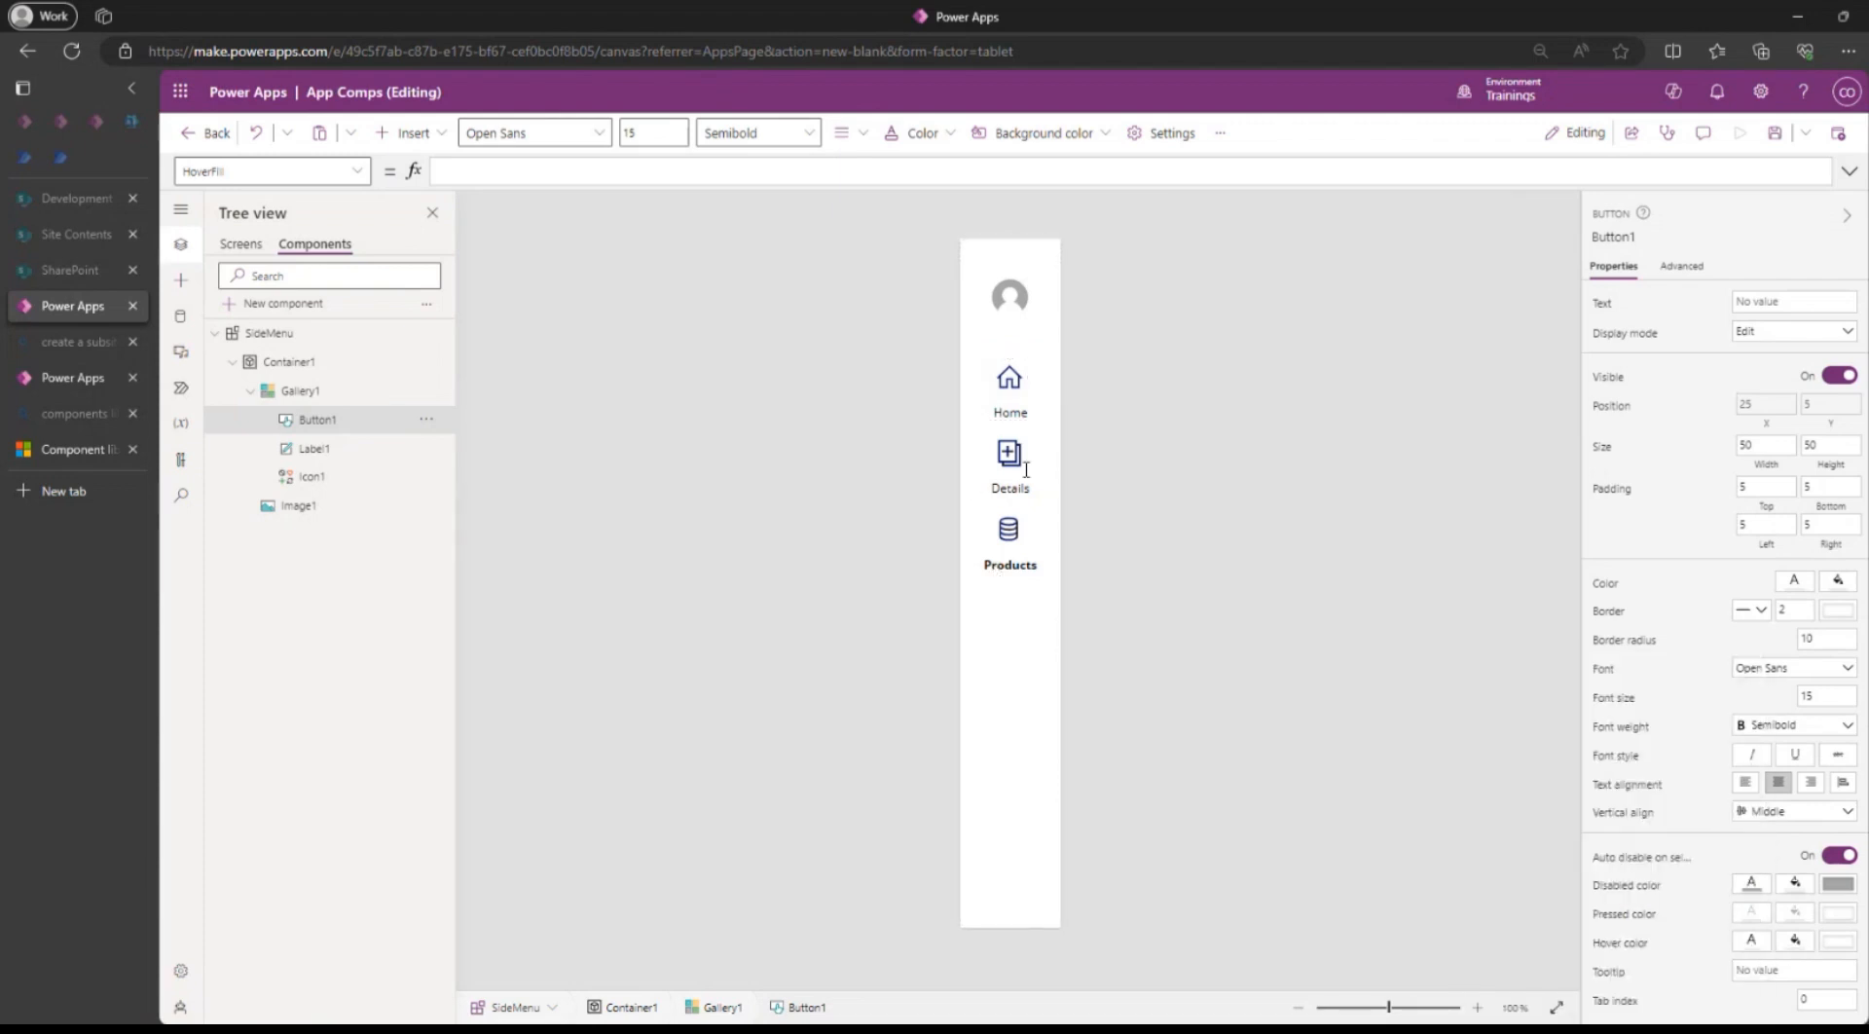
left_click(1017, 382, "alt")
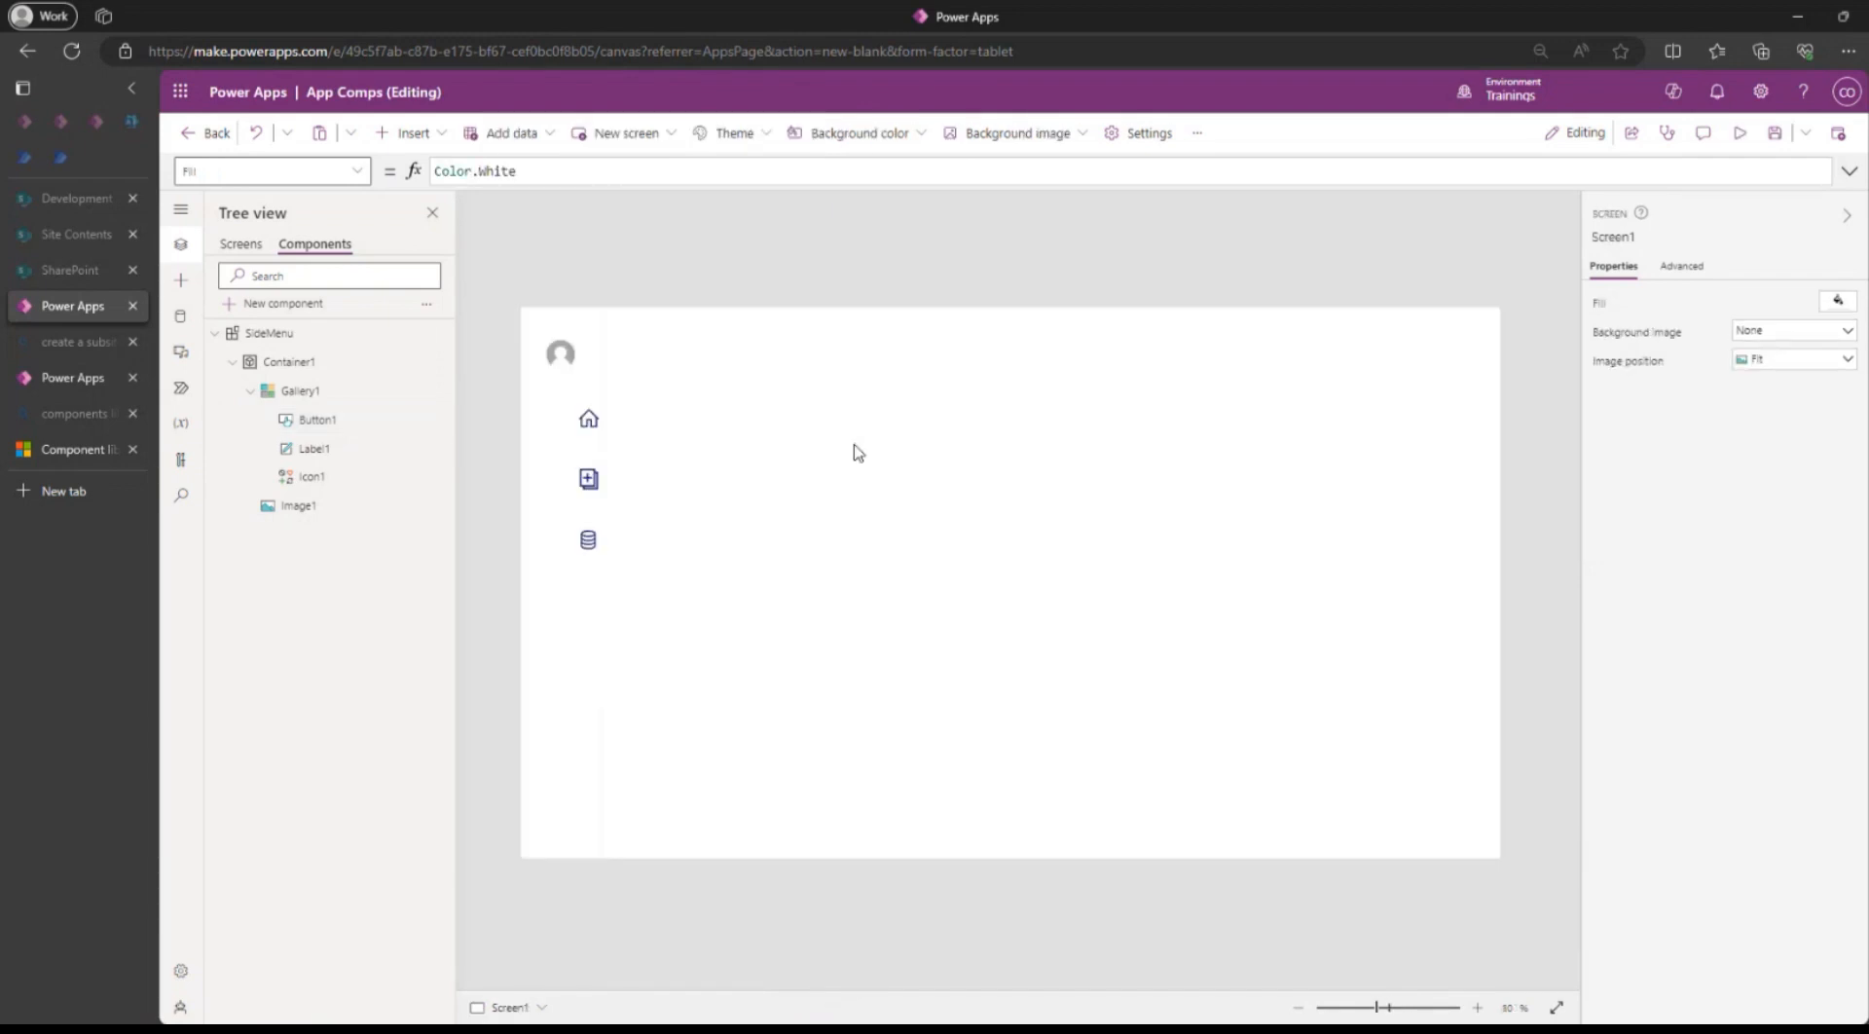
Test the side menu by jumping from Screen1 to Screen2 and back.
left_click(588, 465, "alt")
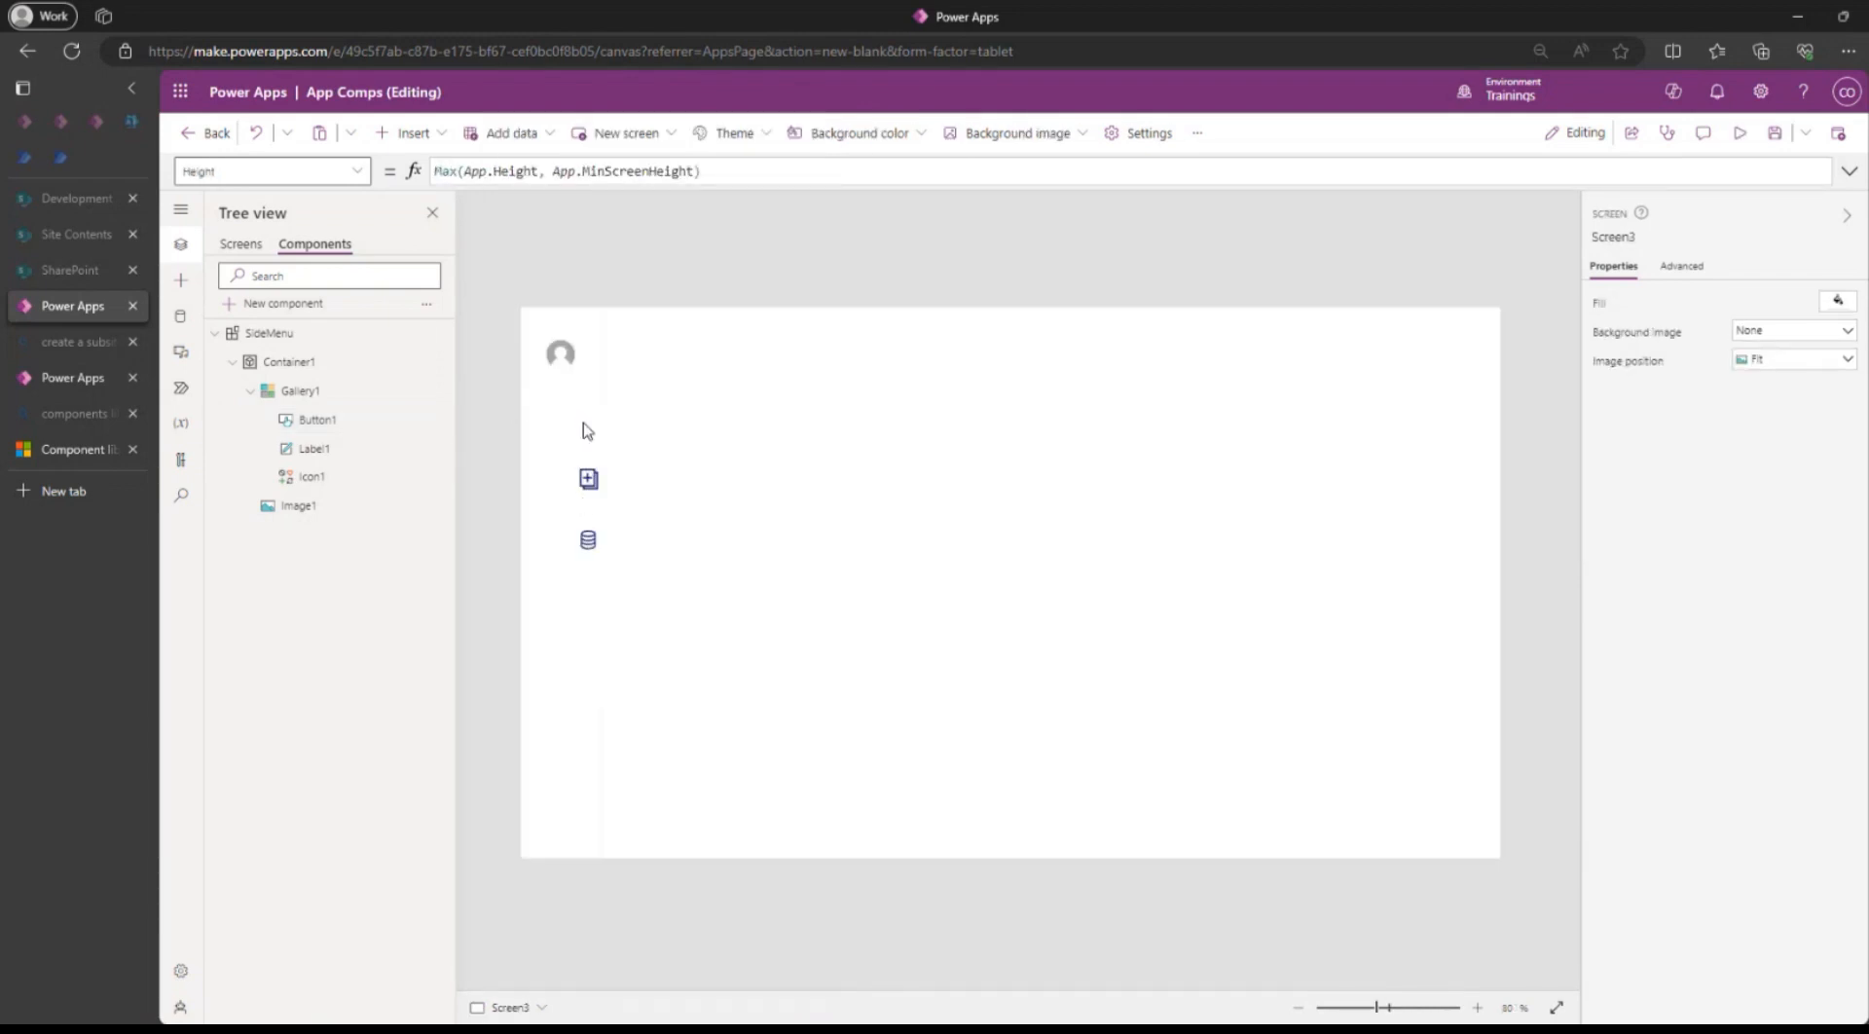
left_click(584, 425, "alt")
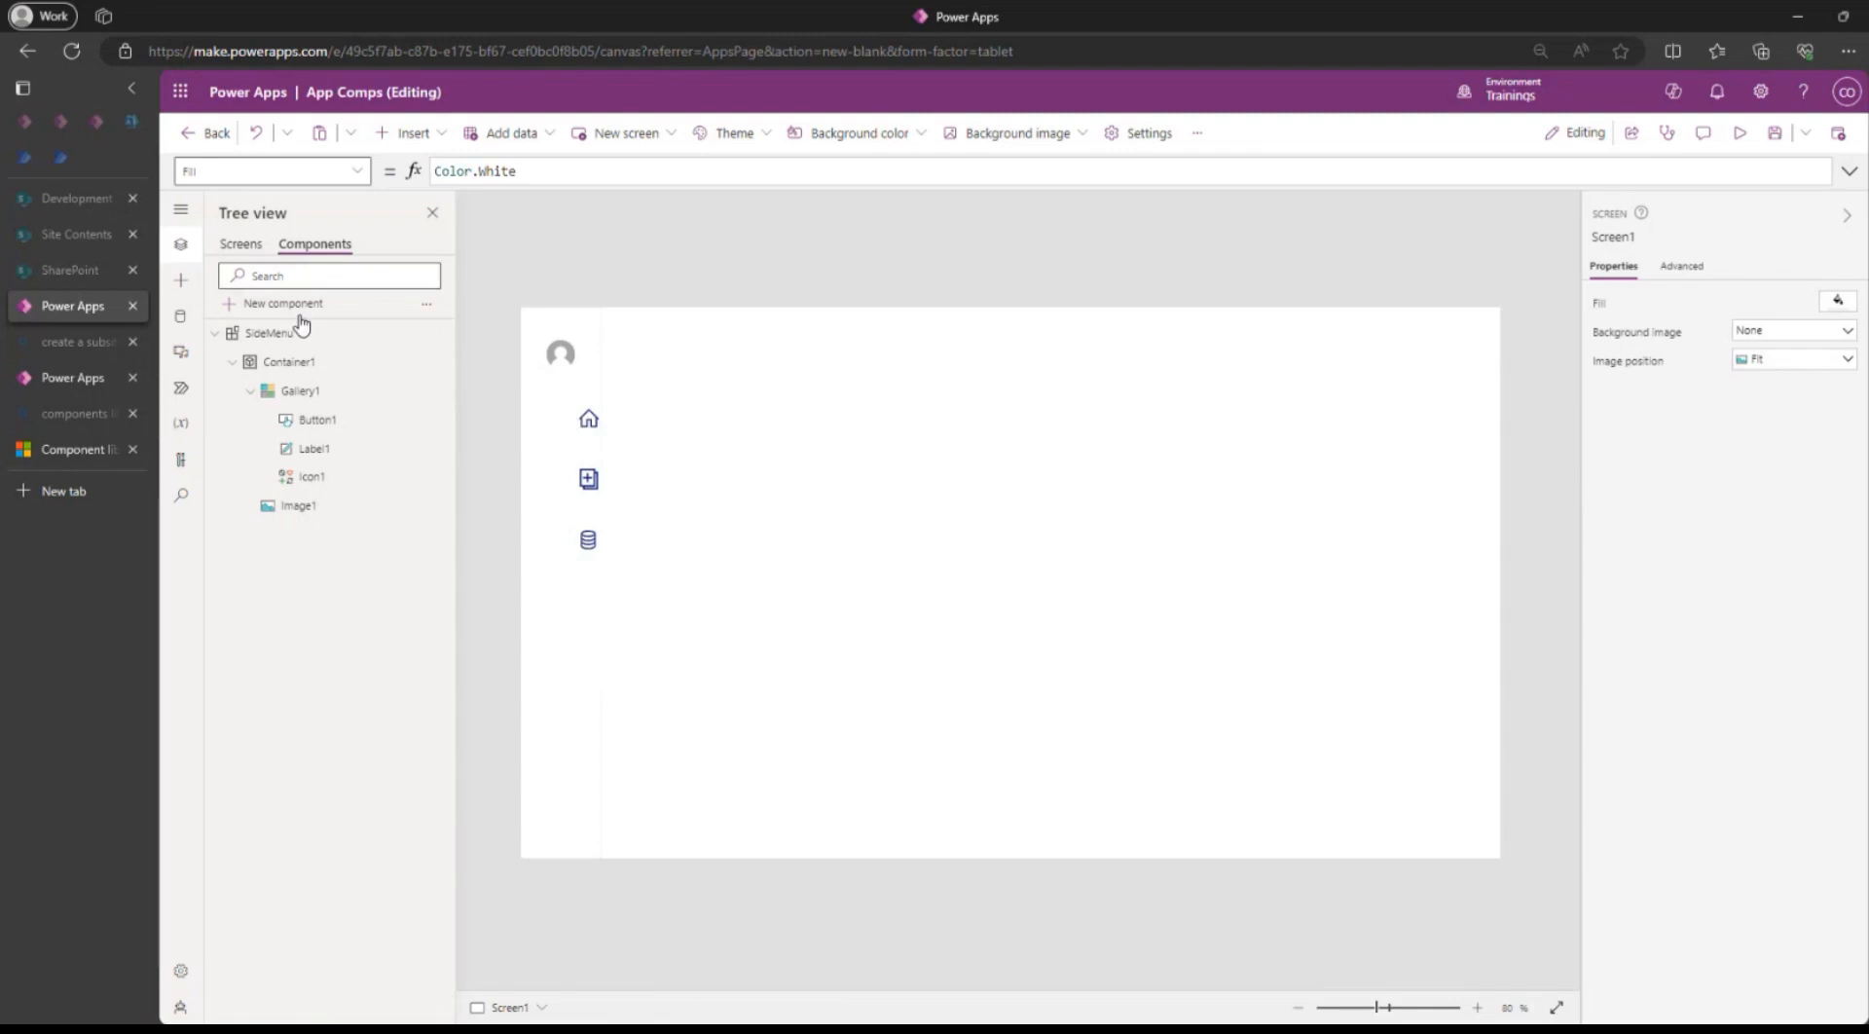
left_click(238, 244)
Look at Screen3 in Tree view, then reselect Button1 in the SideMenu component.
left_click(309, 245)
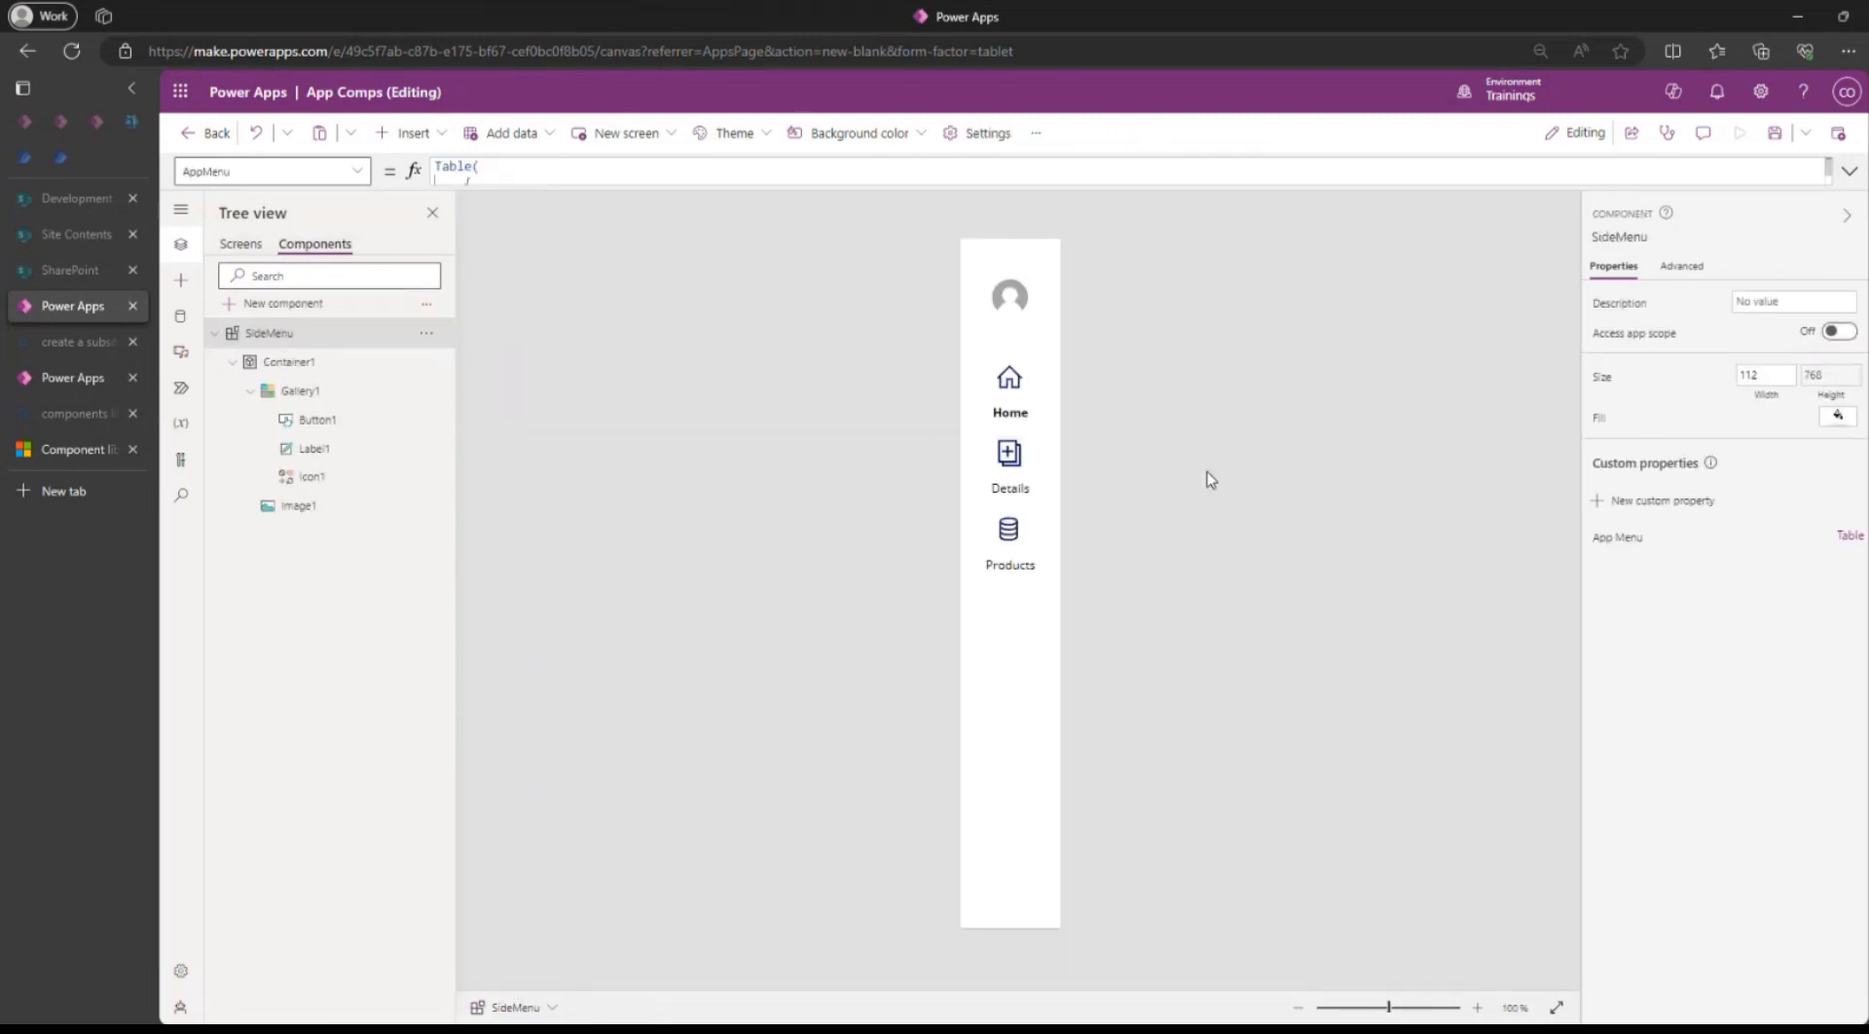
left_click(1773, 133)
left_click(242, 245)
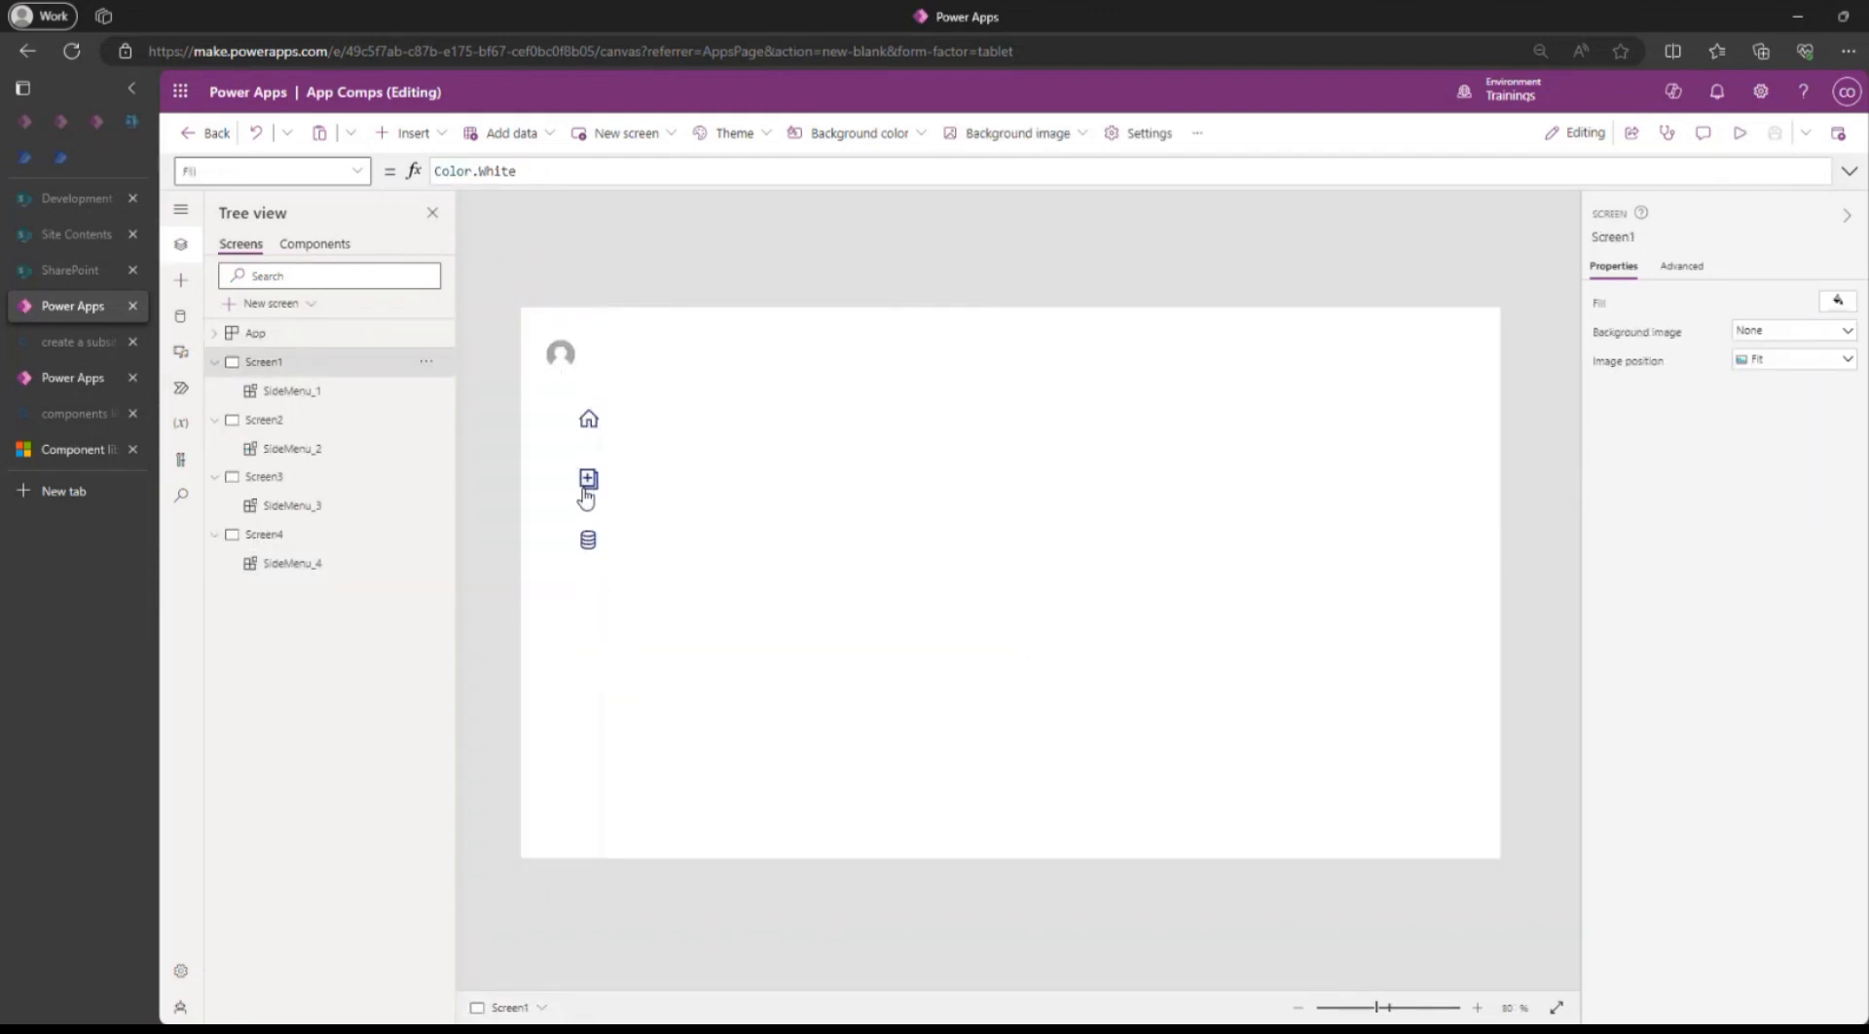
left_click(331, 476)
left_click(324, 245)
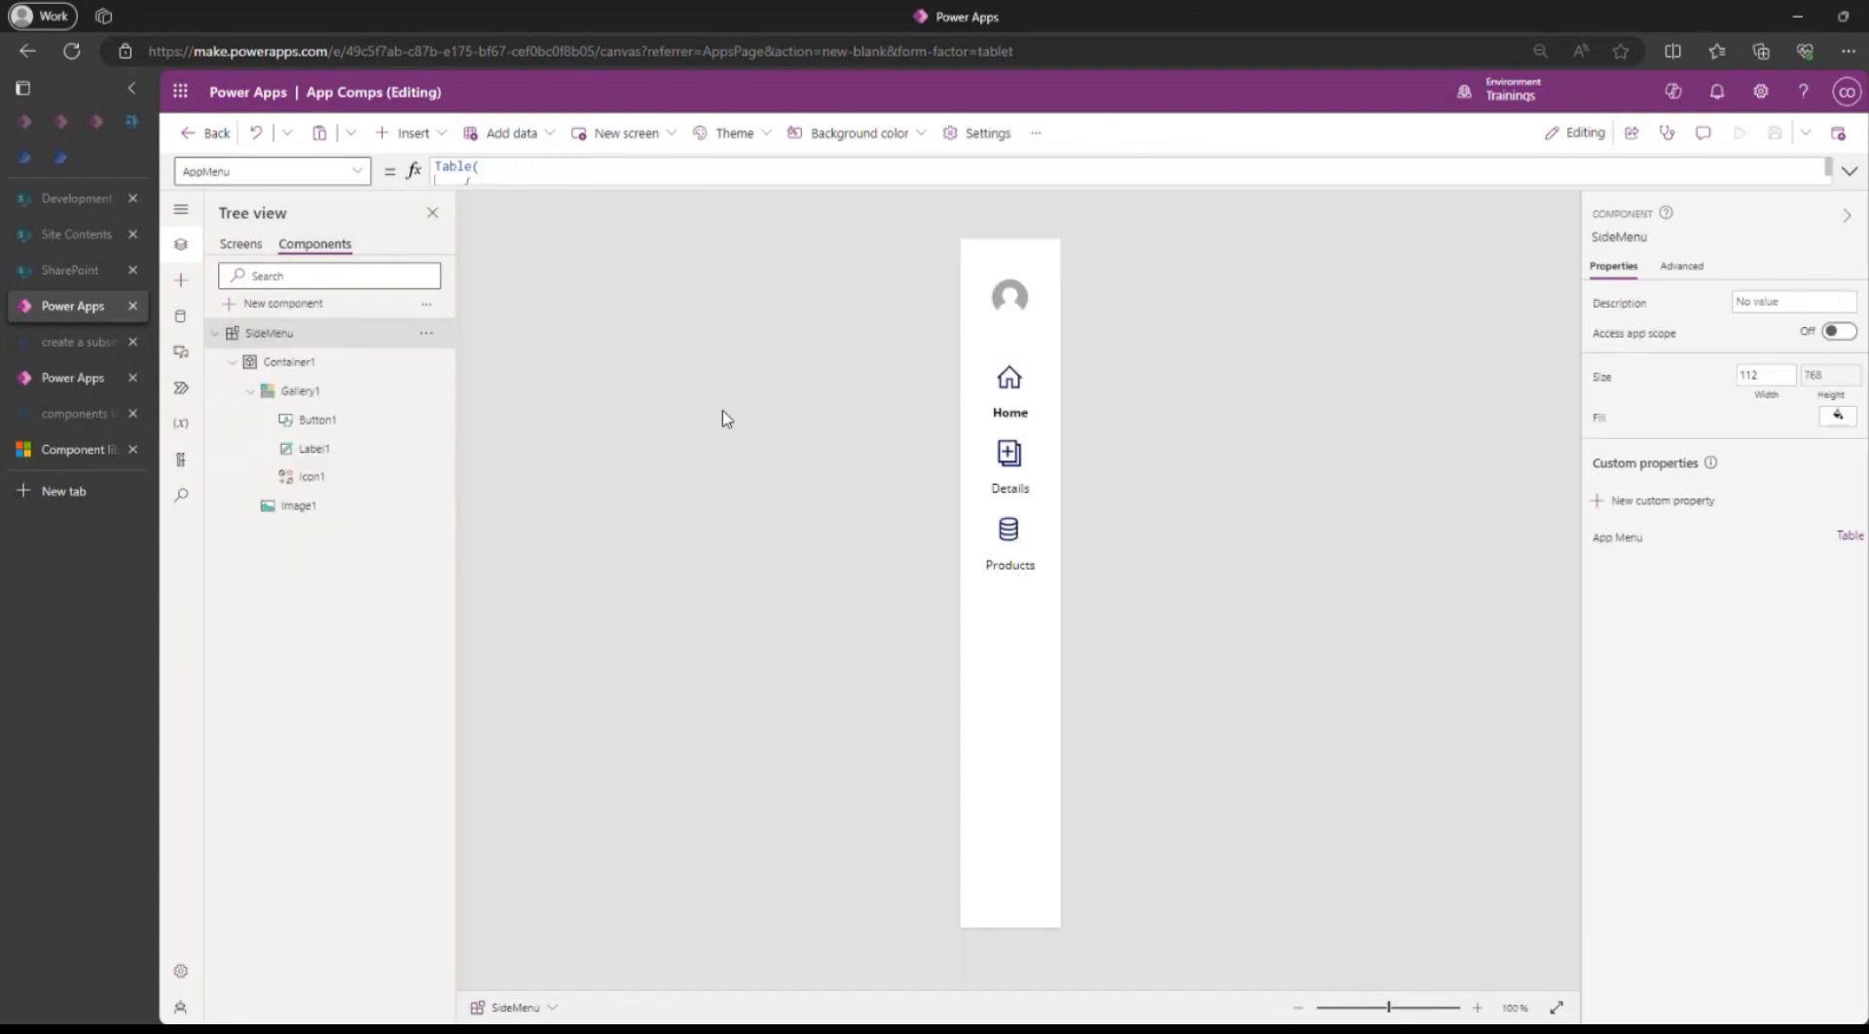
left_click(1013, 378)
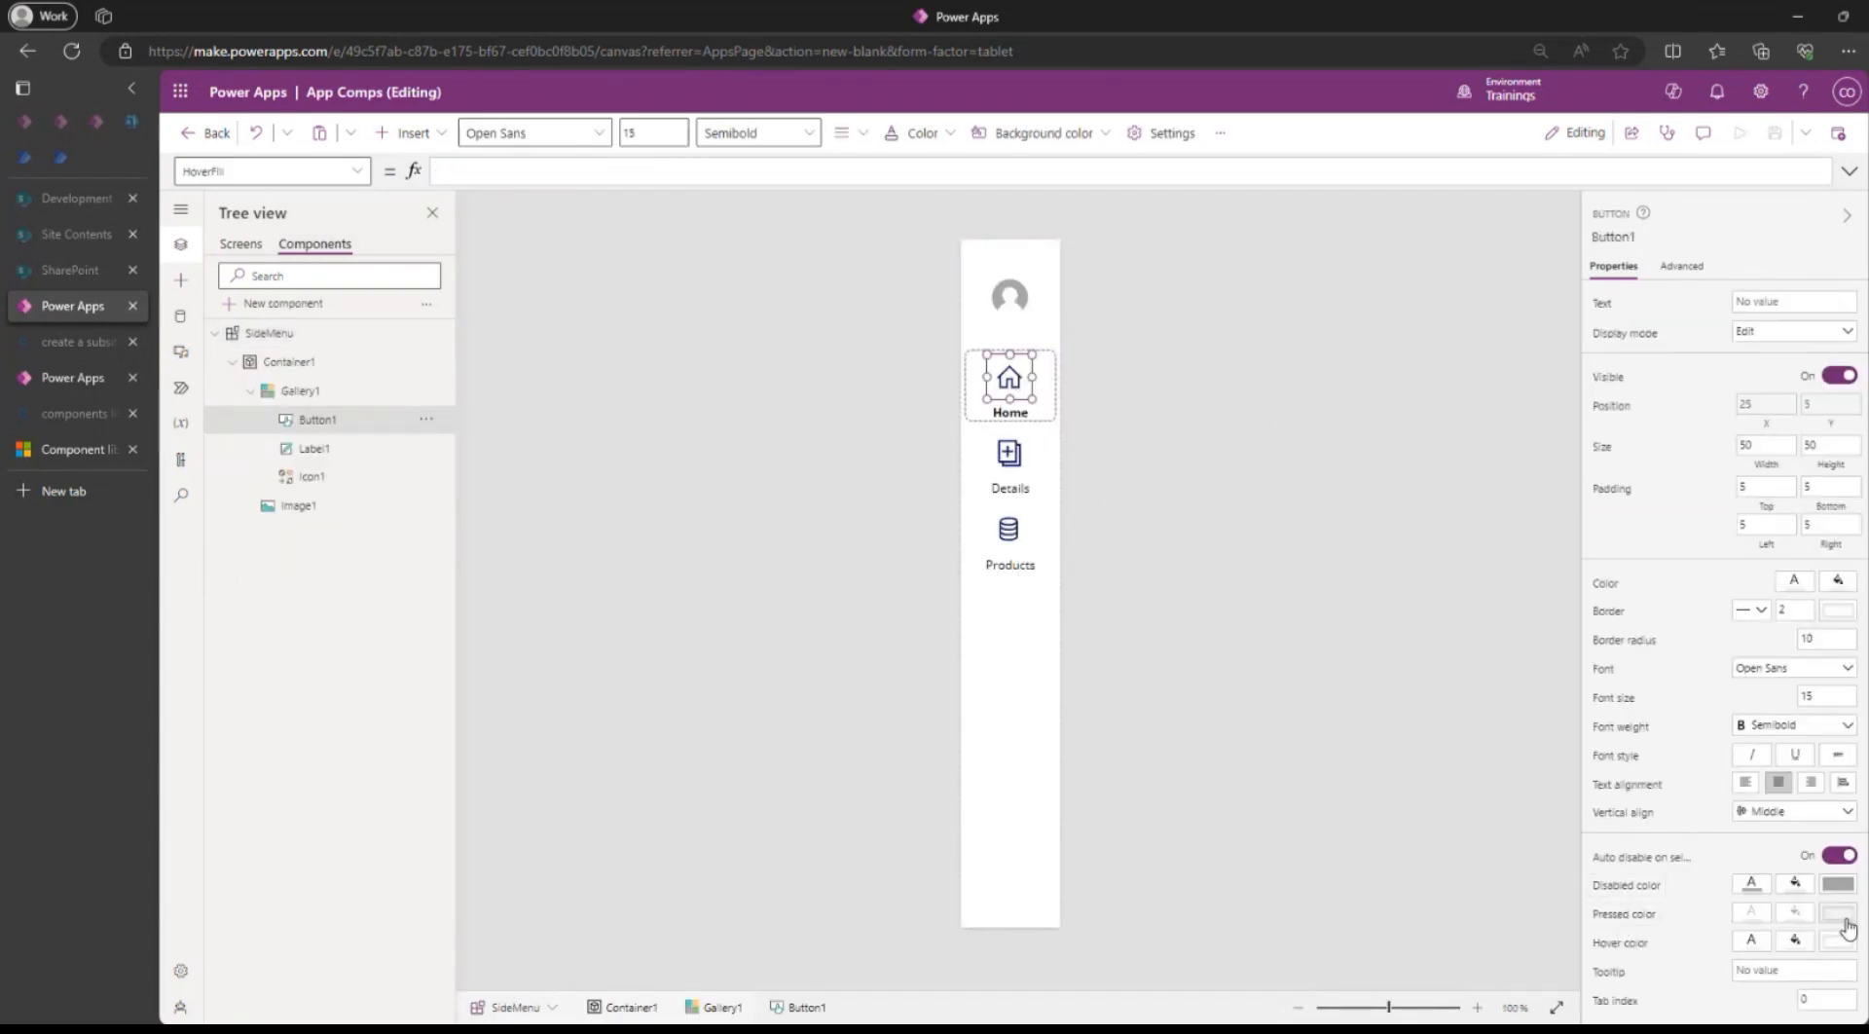
Delete Button1's Self.Color PressedFill formula and save the component.
left_click(1794, 912)
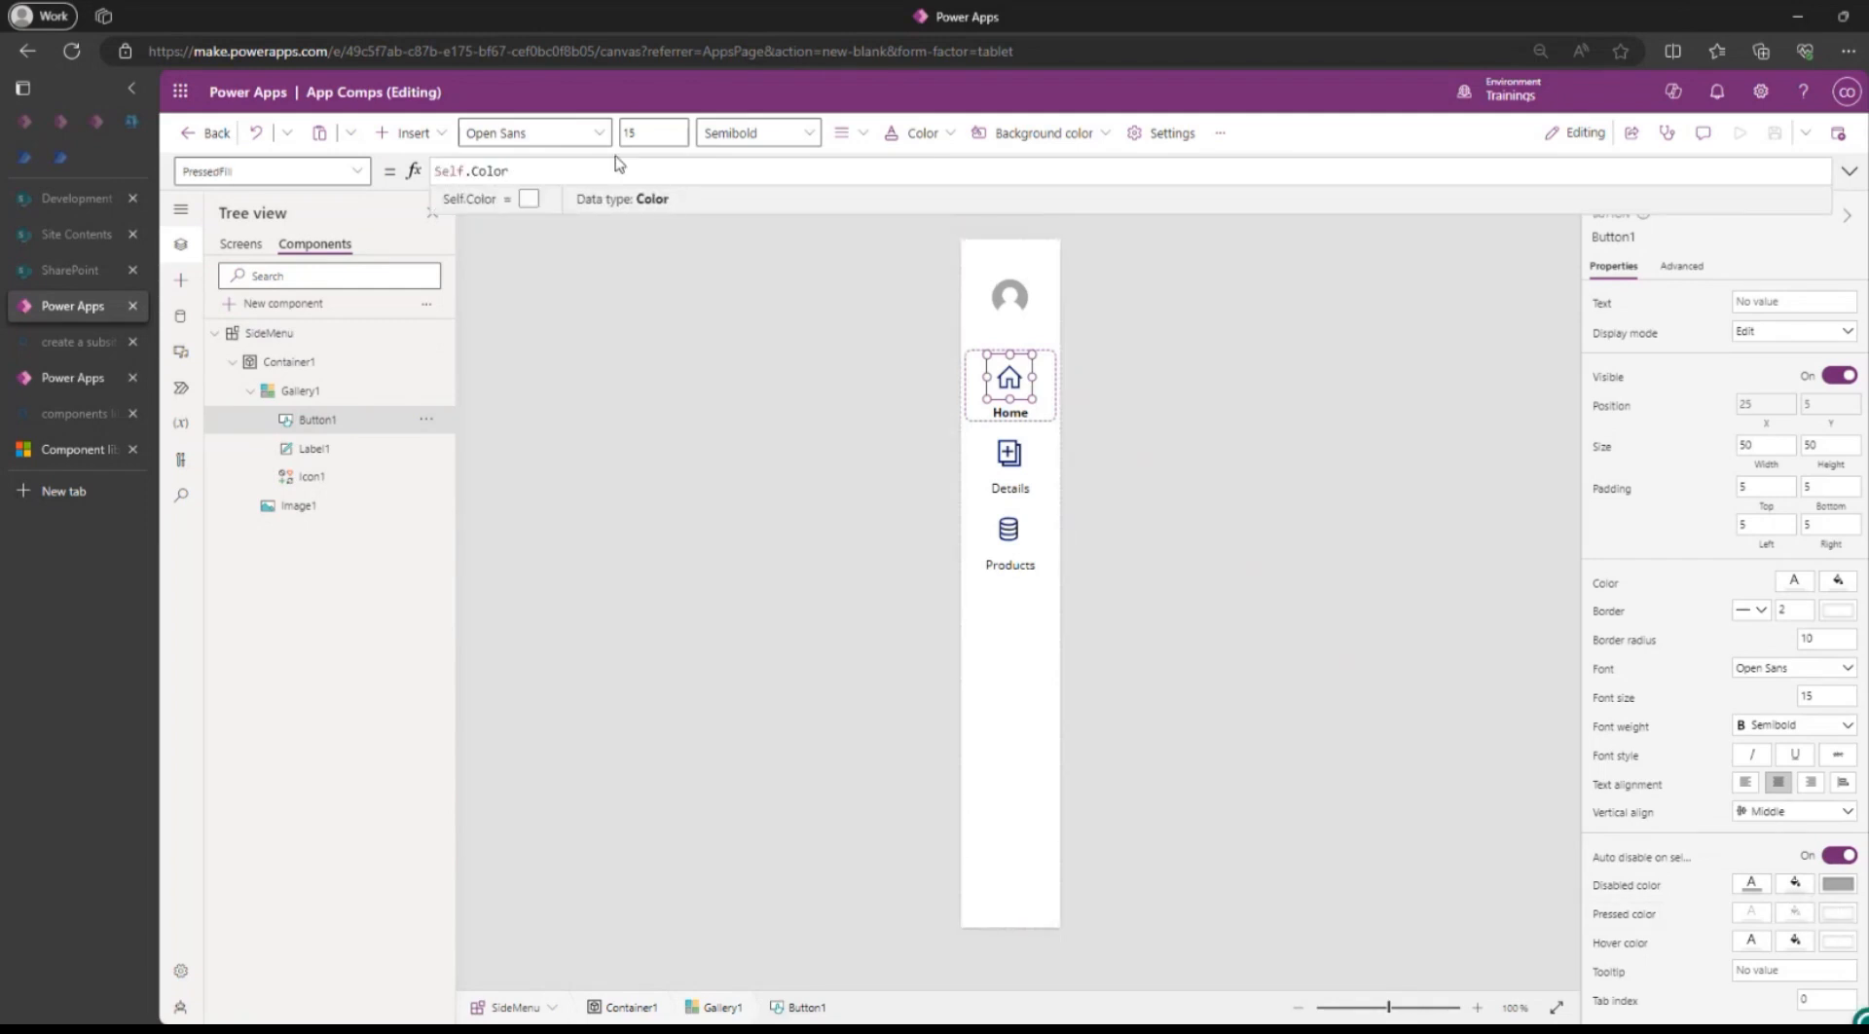
left_click_drag(511, 171, 301, 165)
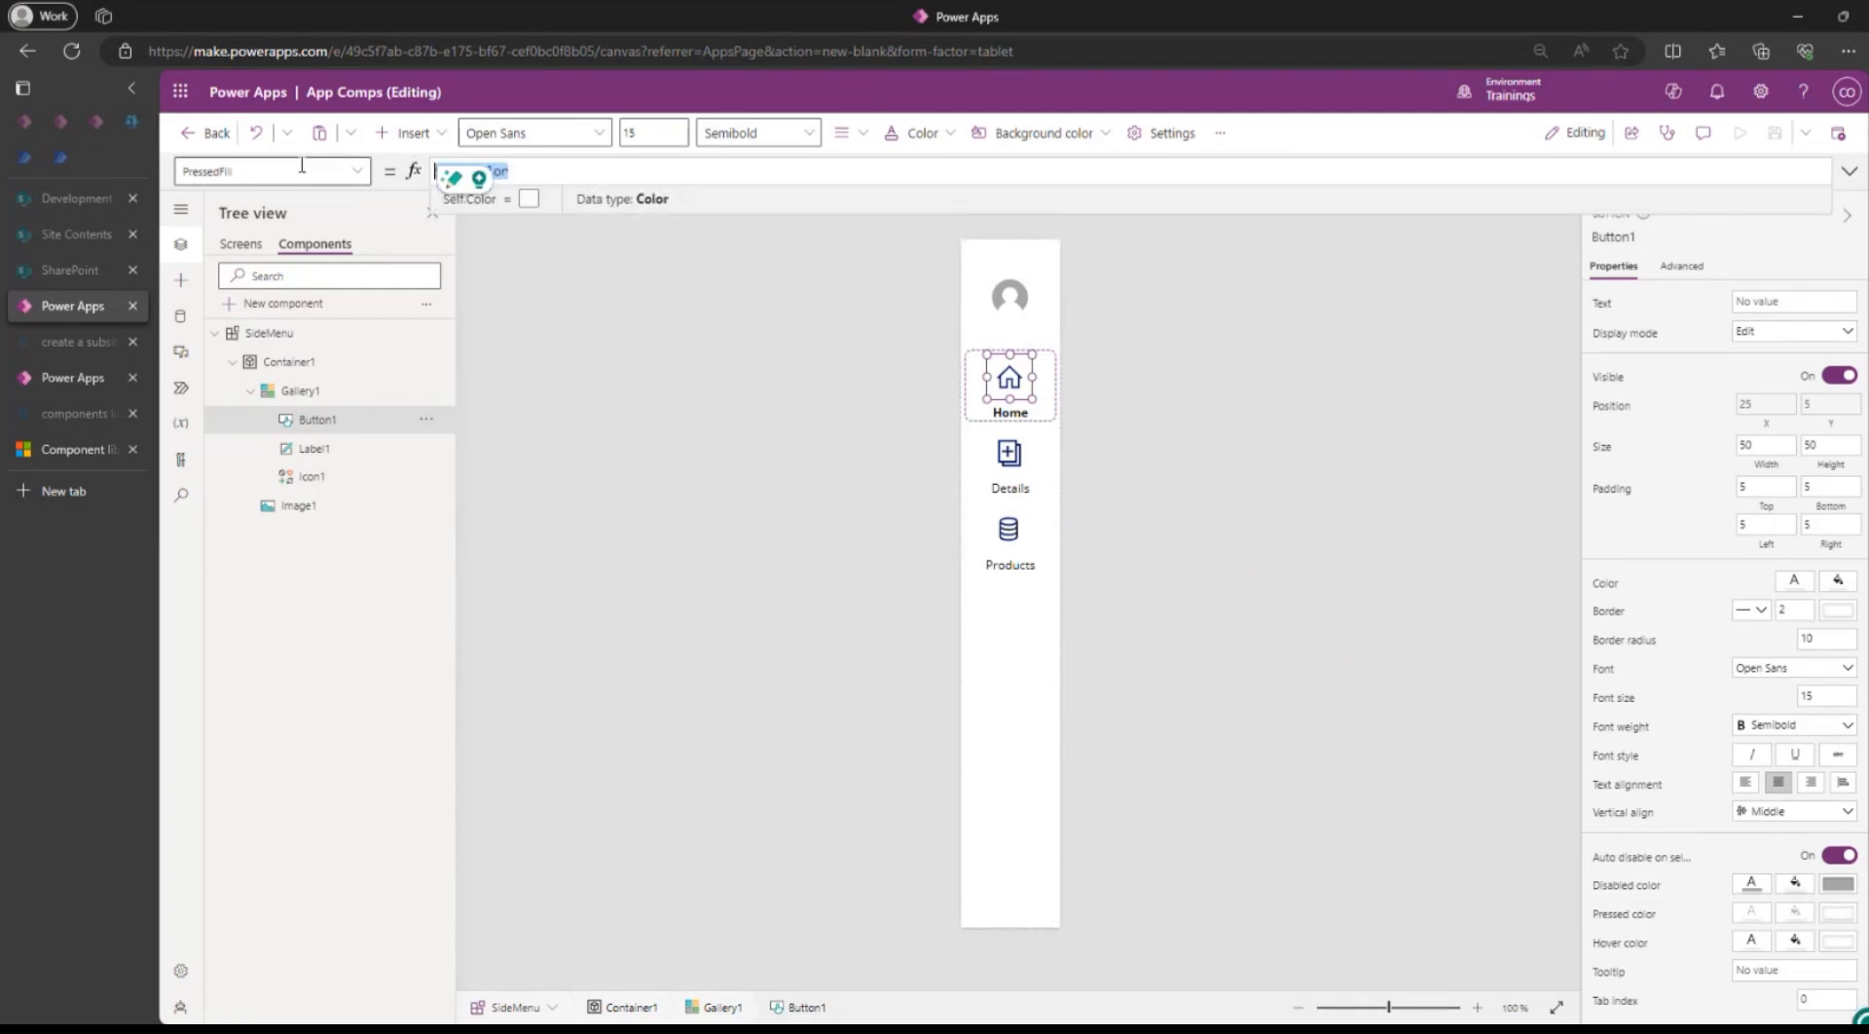
key("BackSpace")
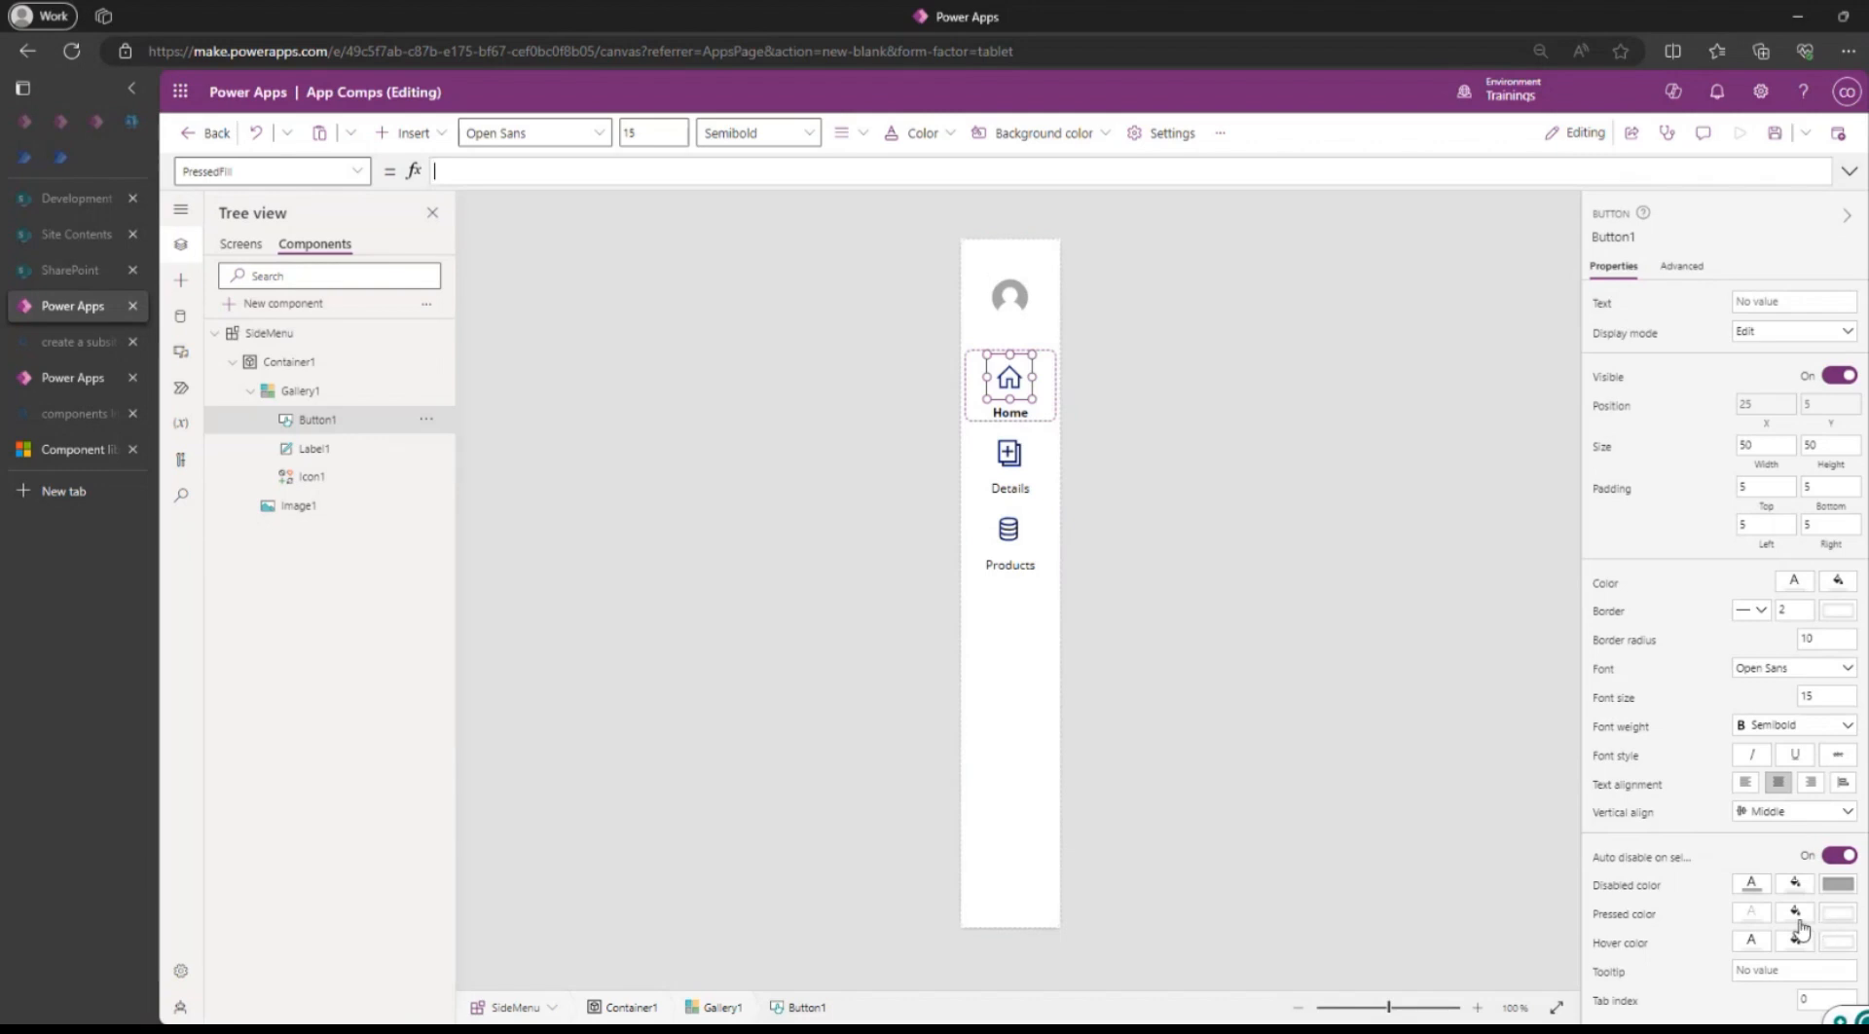
left_click(1797, 917)
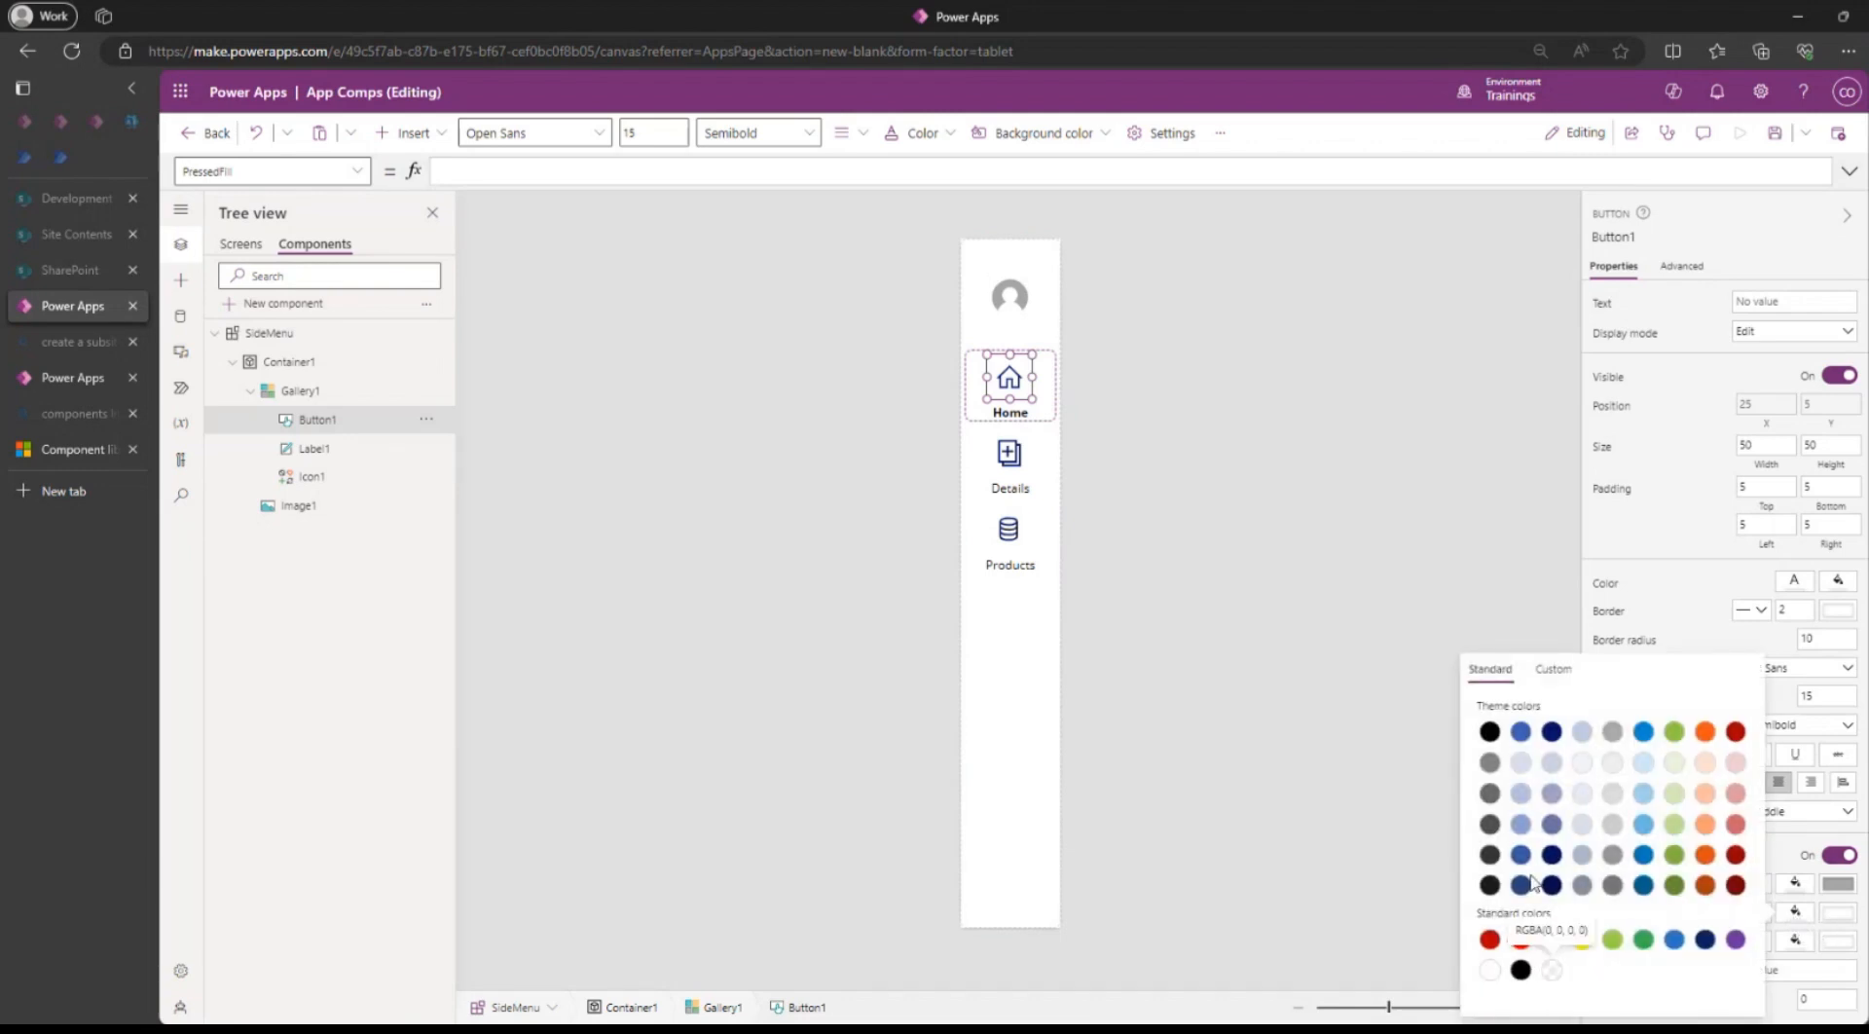
left_click(1775, 133)
left_click(1438, 458)
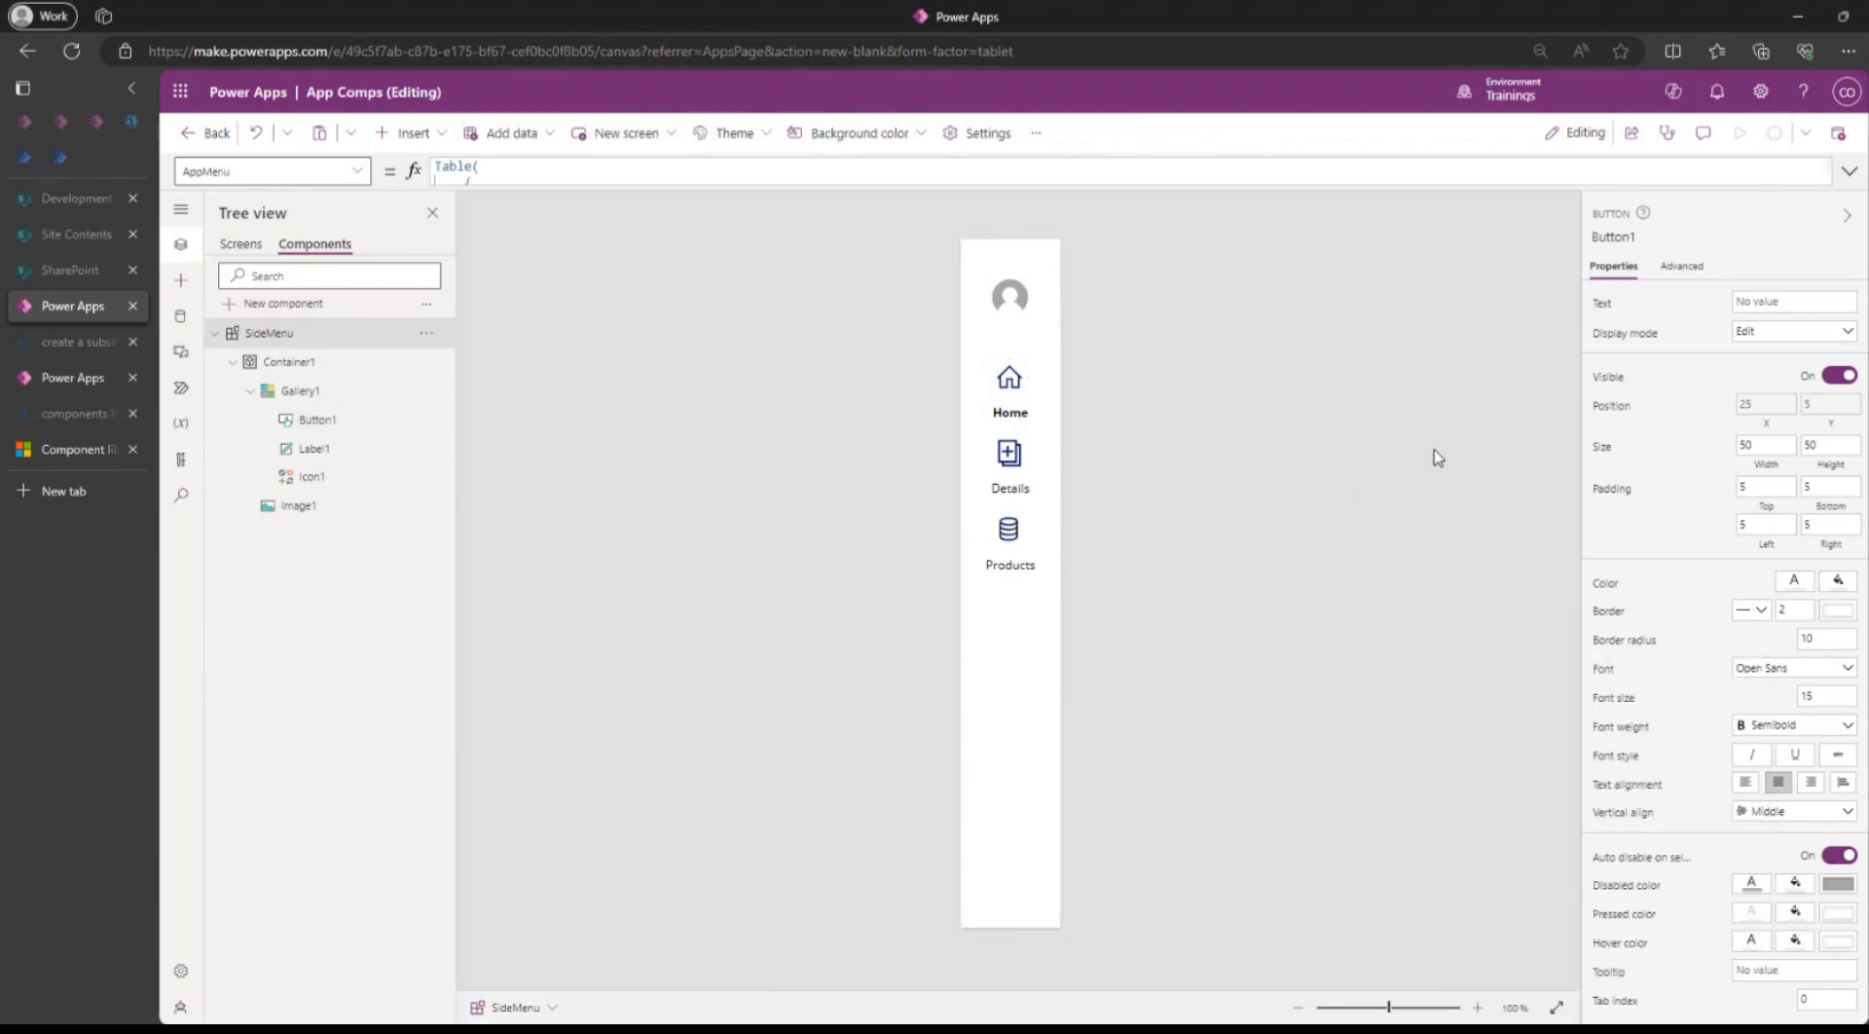
Test the side menu by navigating to Screen2 and Screen3.
left_click(240, 245)
left_click(589, 424, "alt")
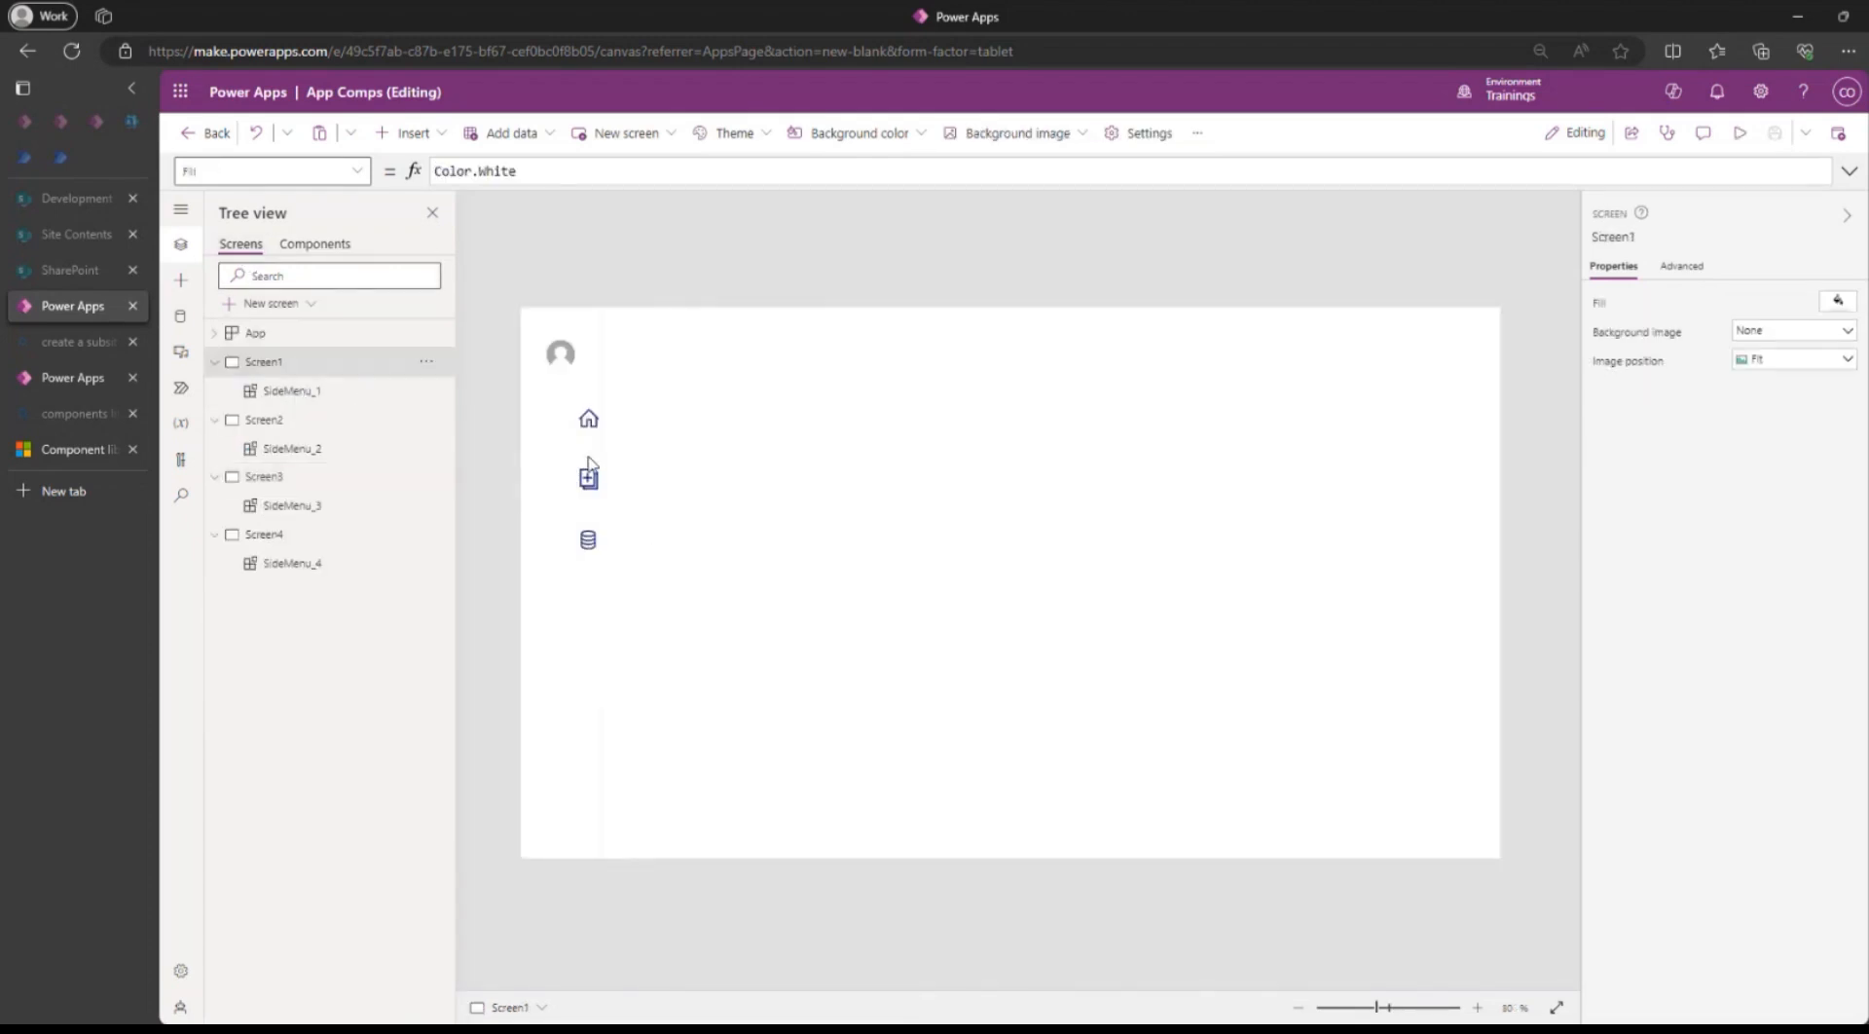
left_click(589, 479, "alt")
left_click(586, 550, "alt")
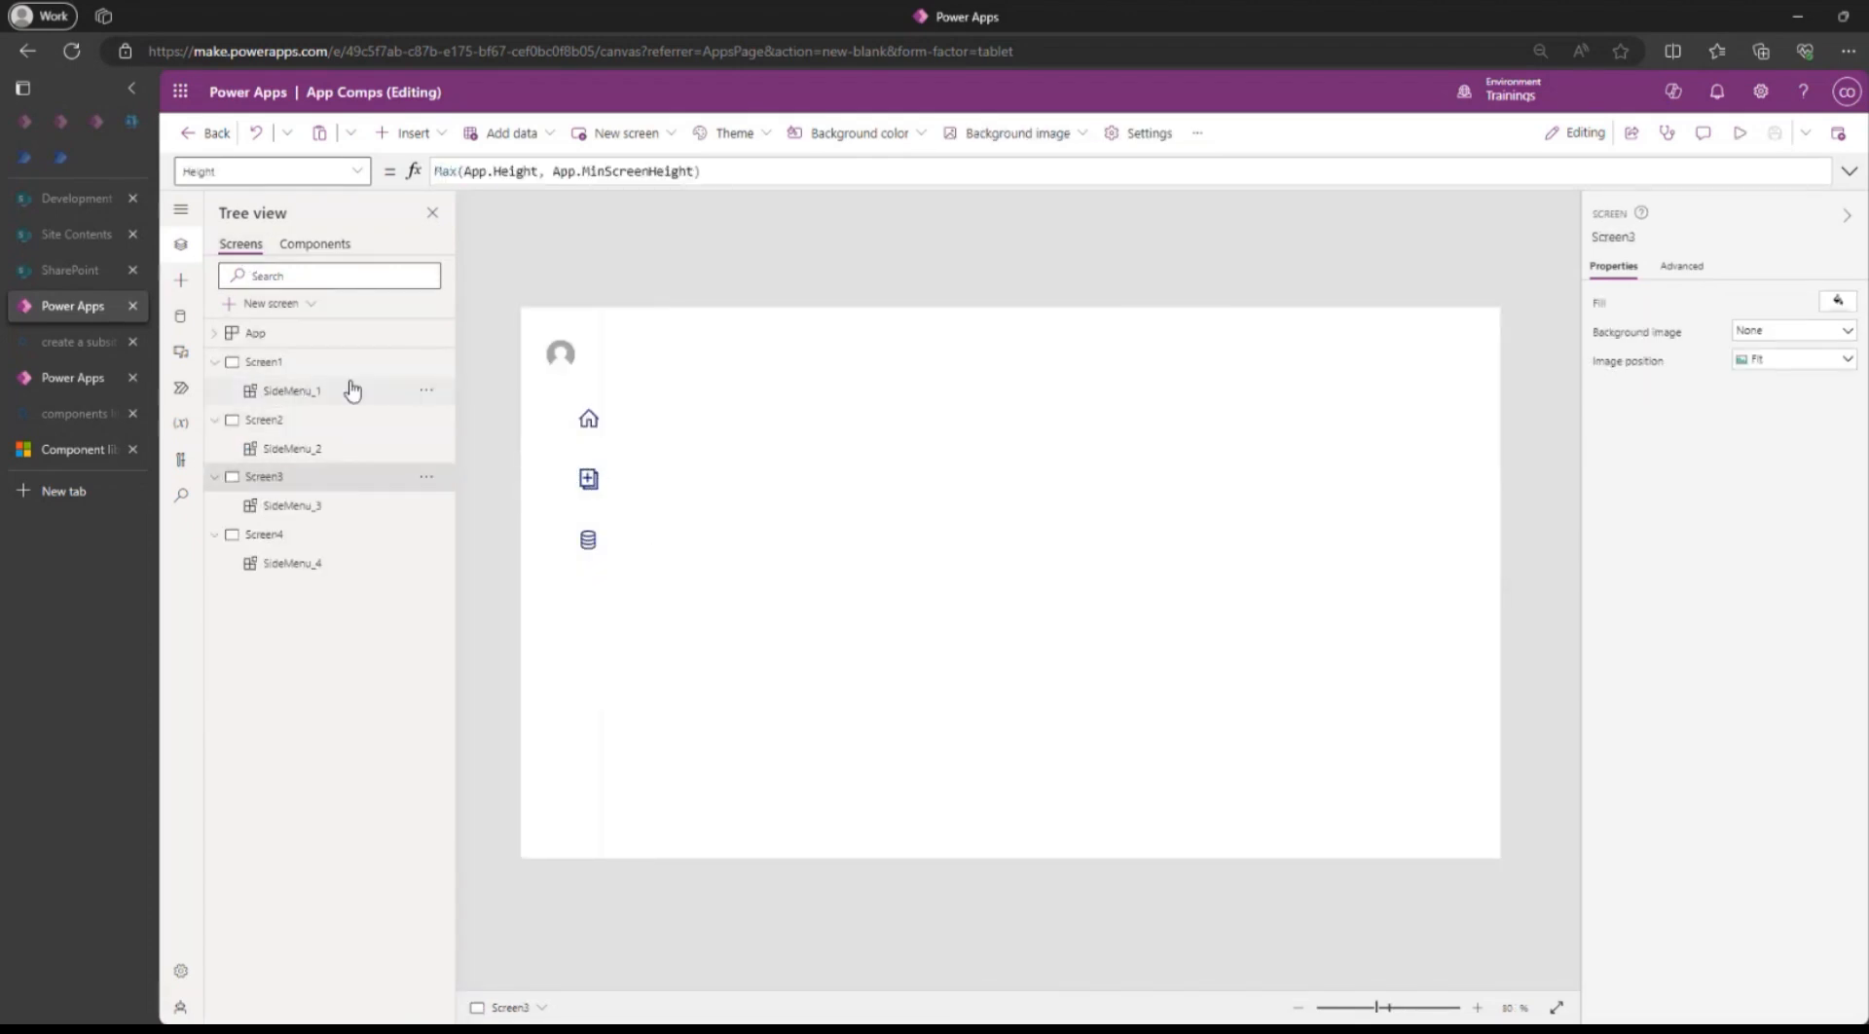
Delete SideMenu_1 through SideMenu_4 from Screen1 to Screen4.
left_click(428, 393)
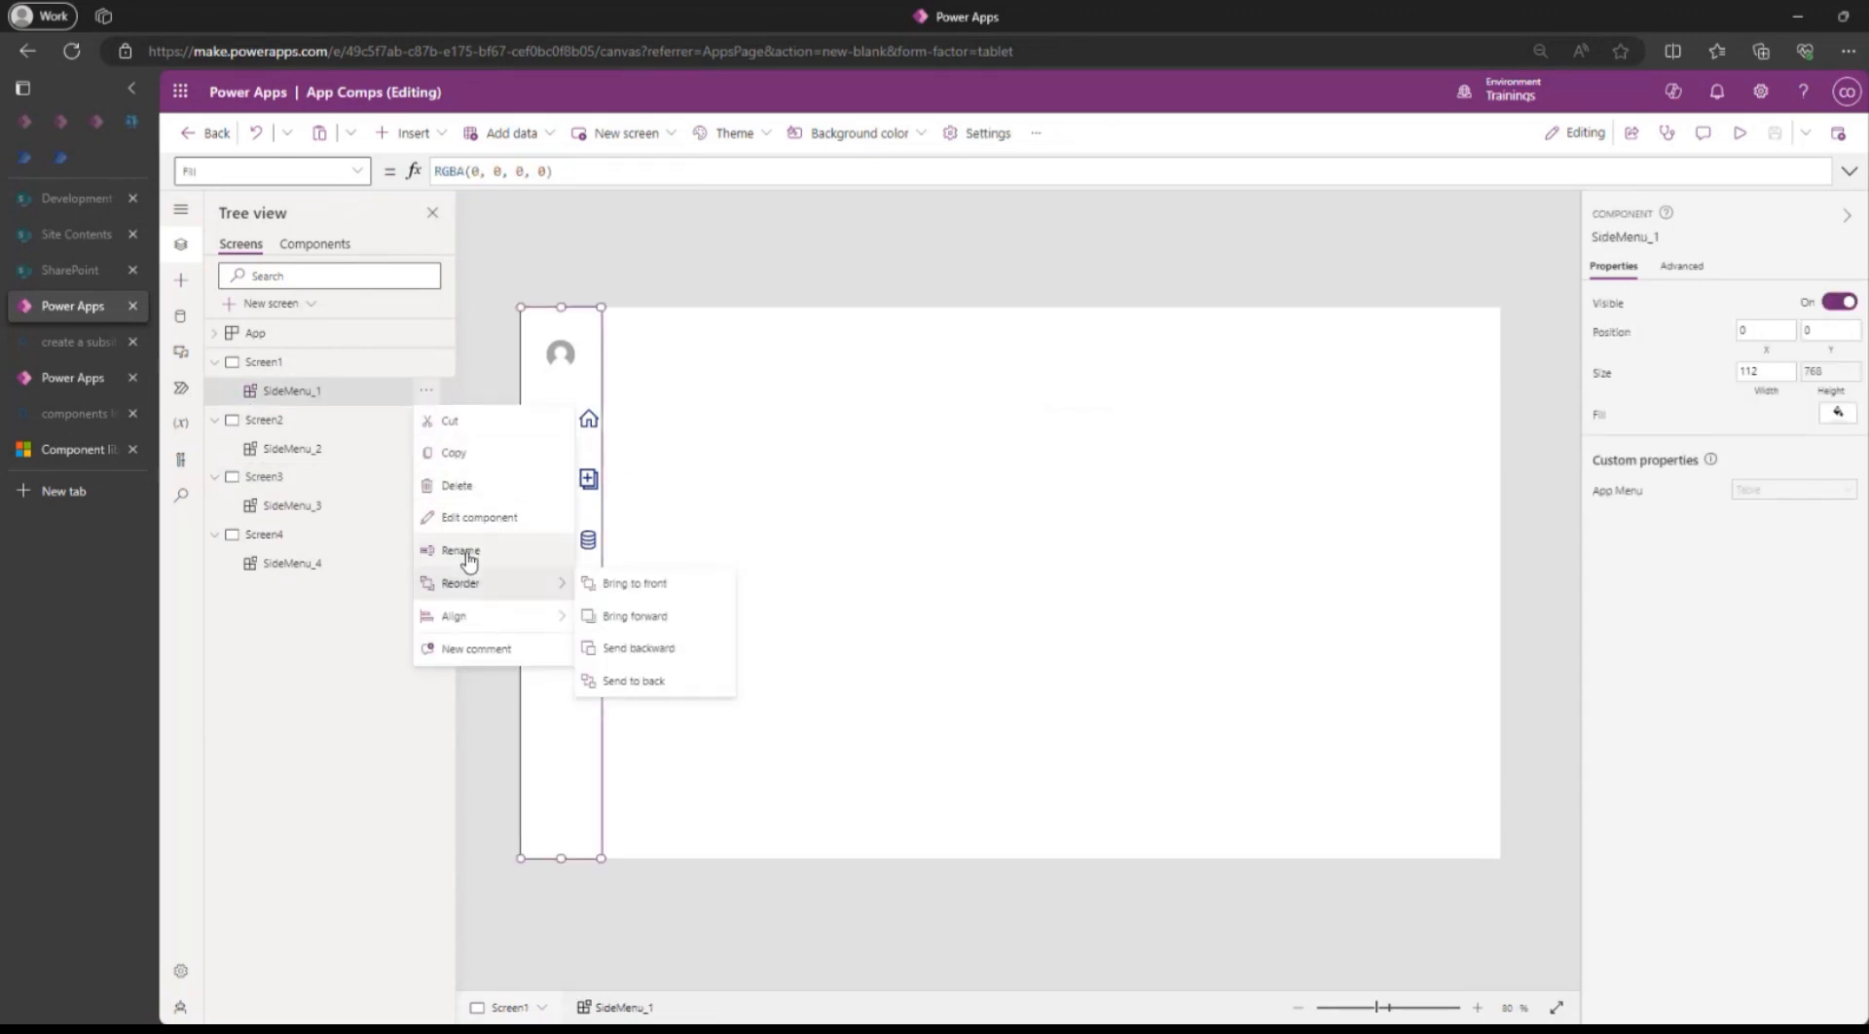
left_click(457, 484)
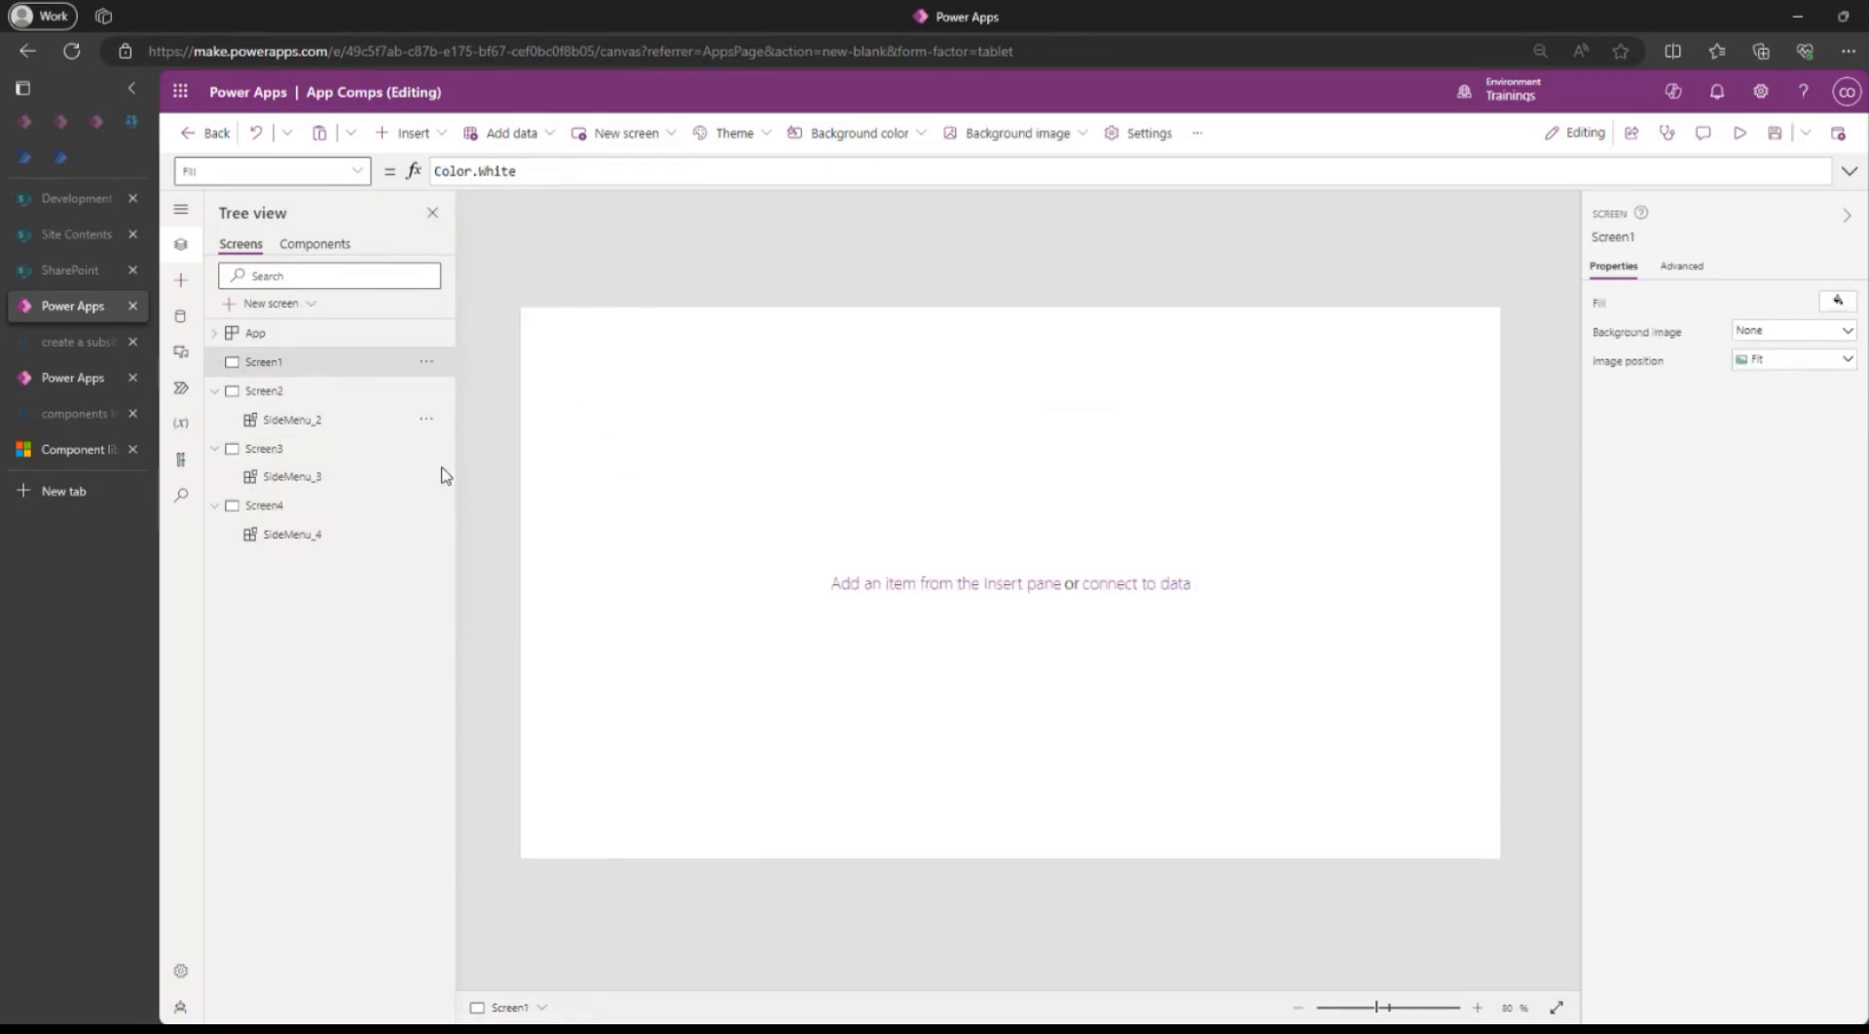
left_click(426, 419)
left_click(476, 530)
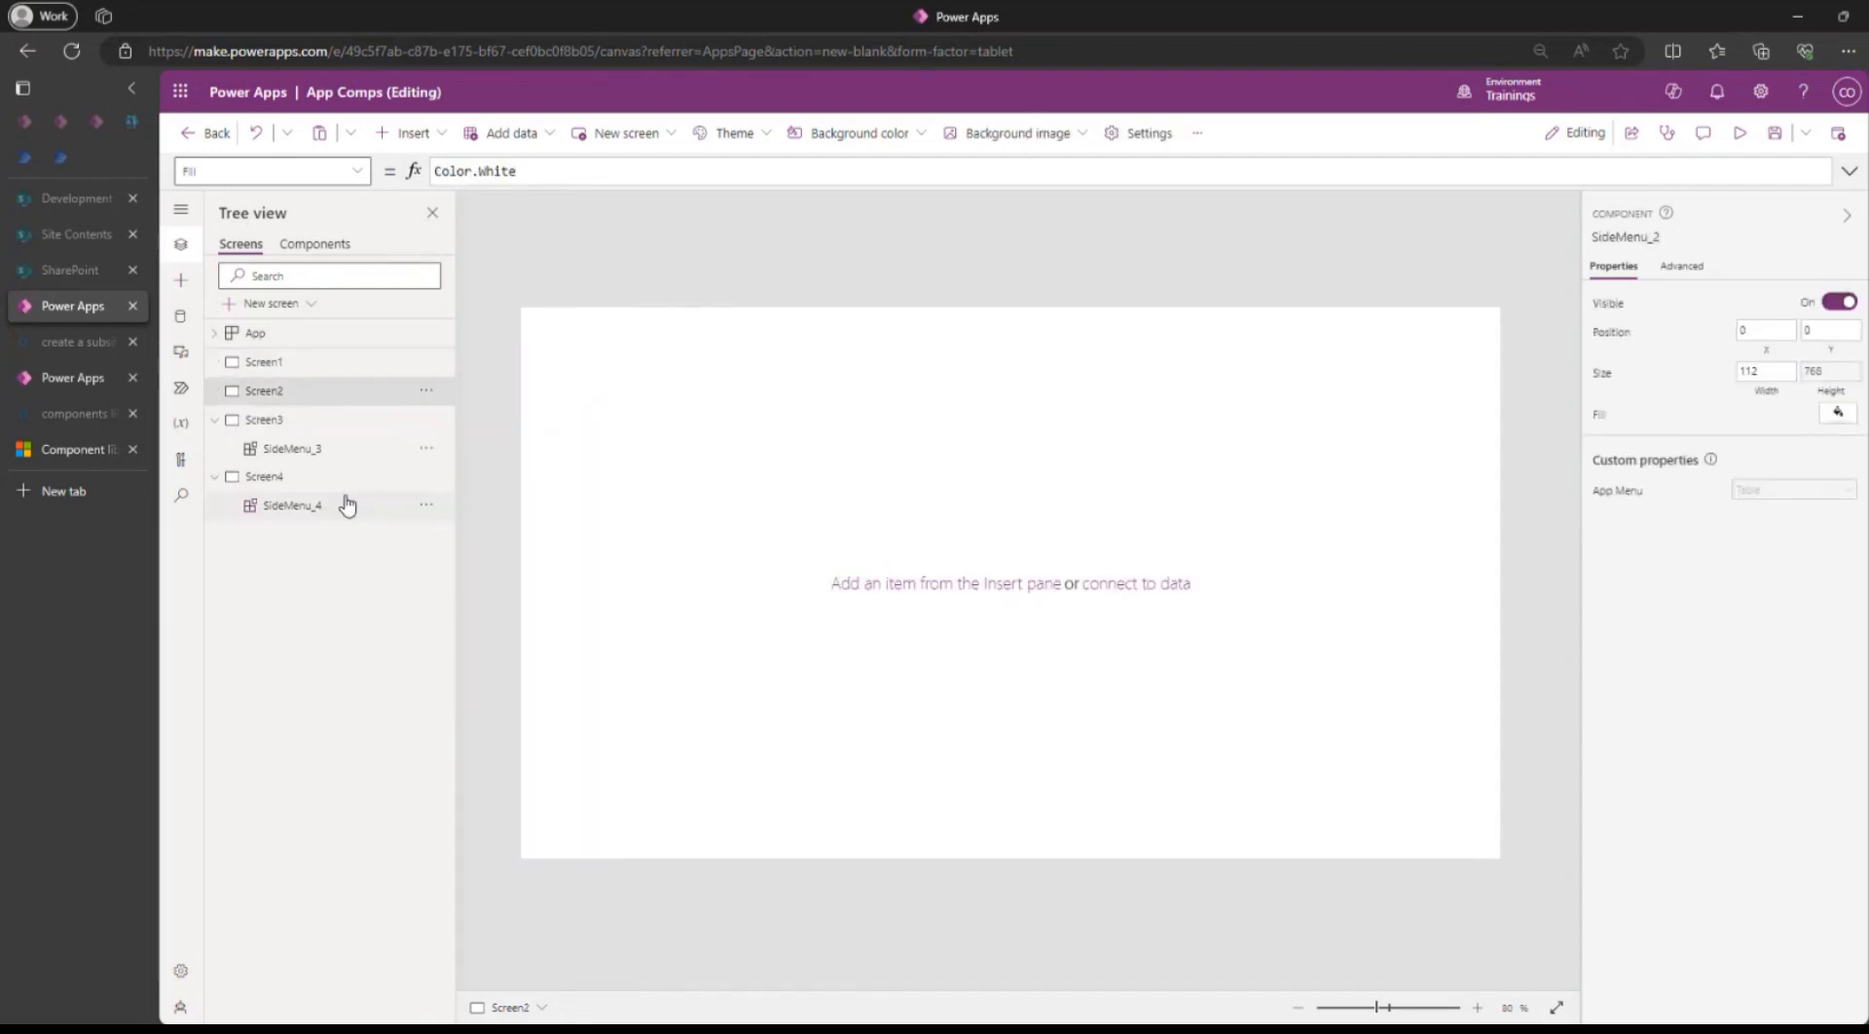
left_click(426, 448)
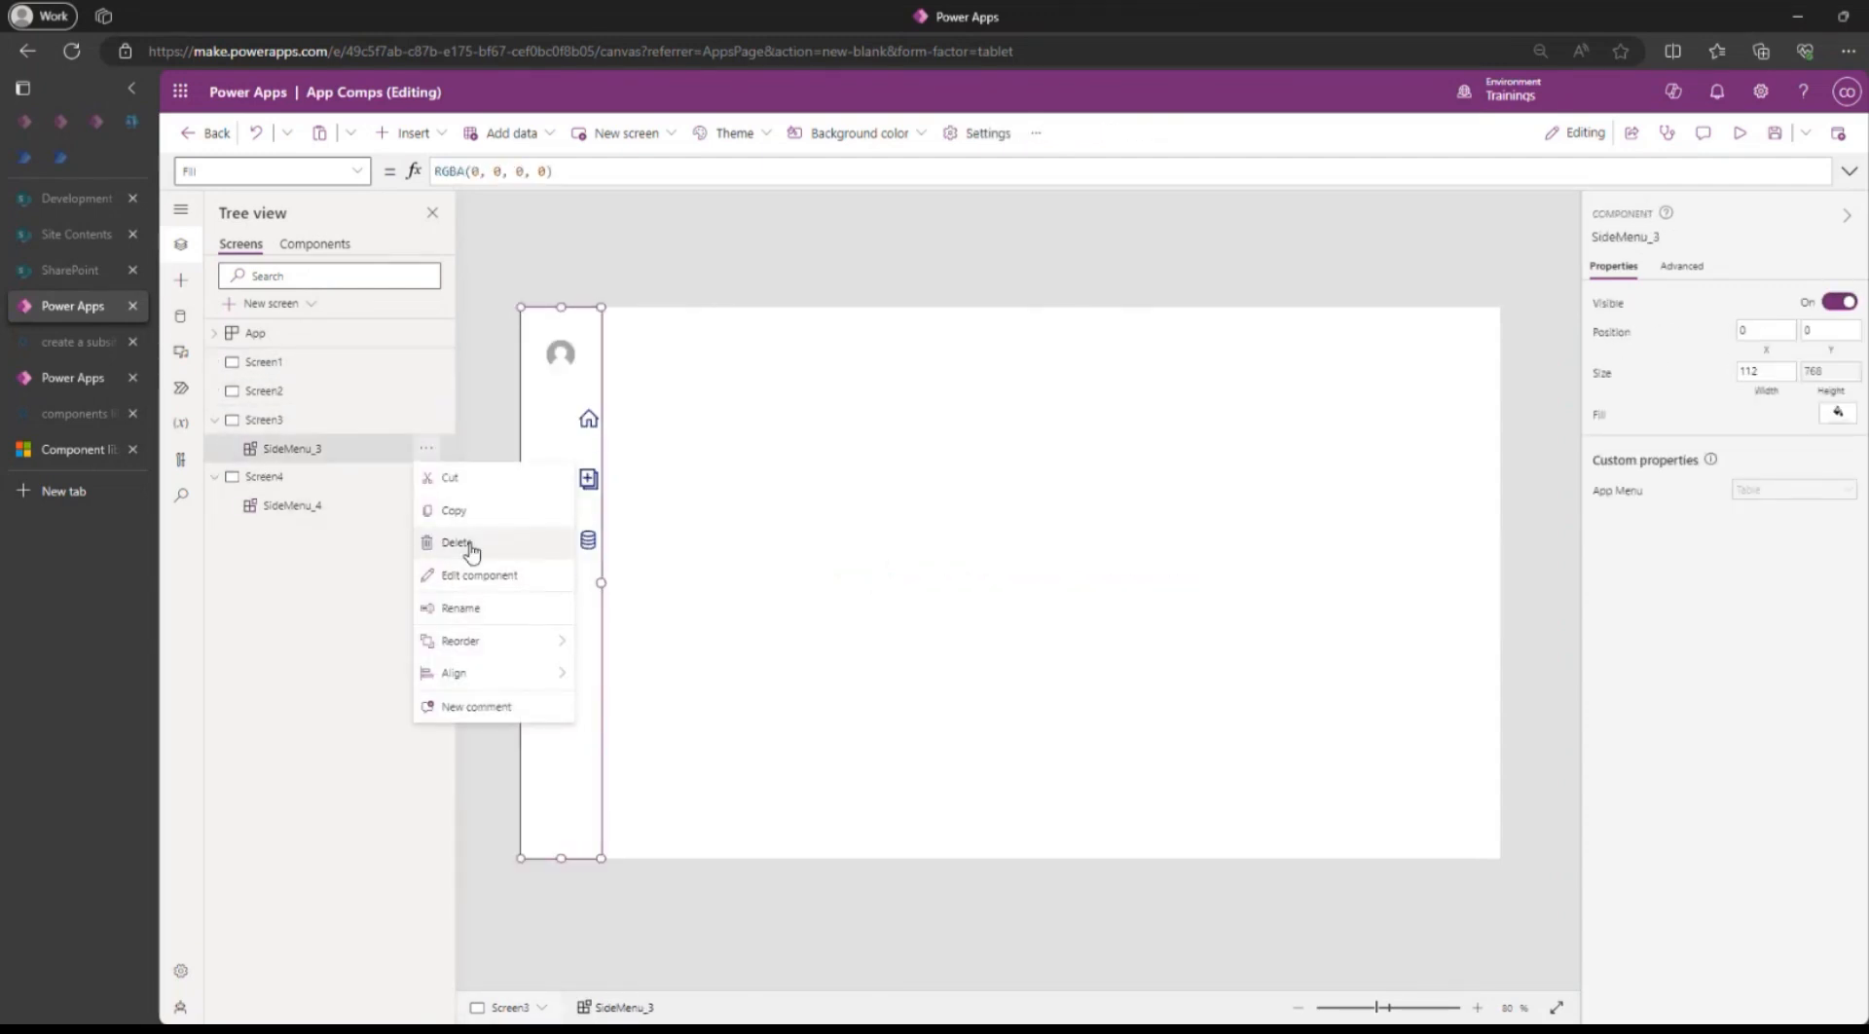
left_click(472, 550)
left_click(426, 476)
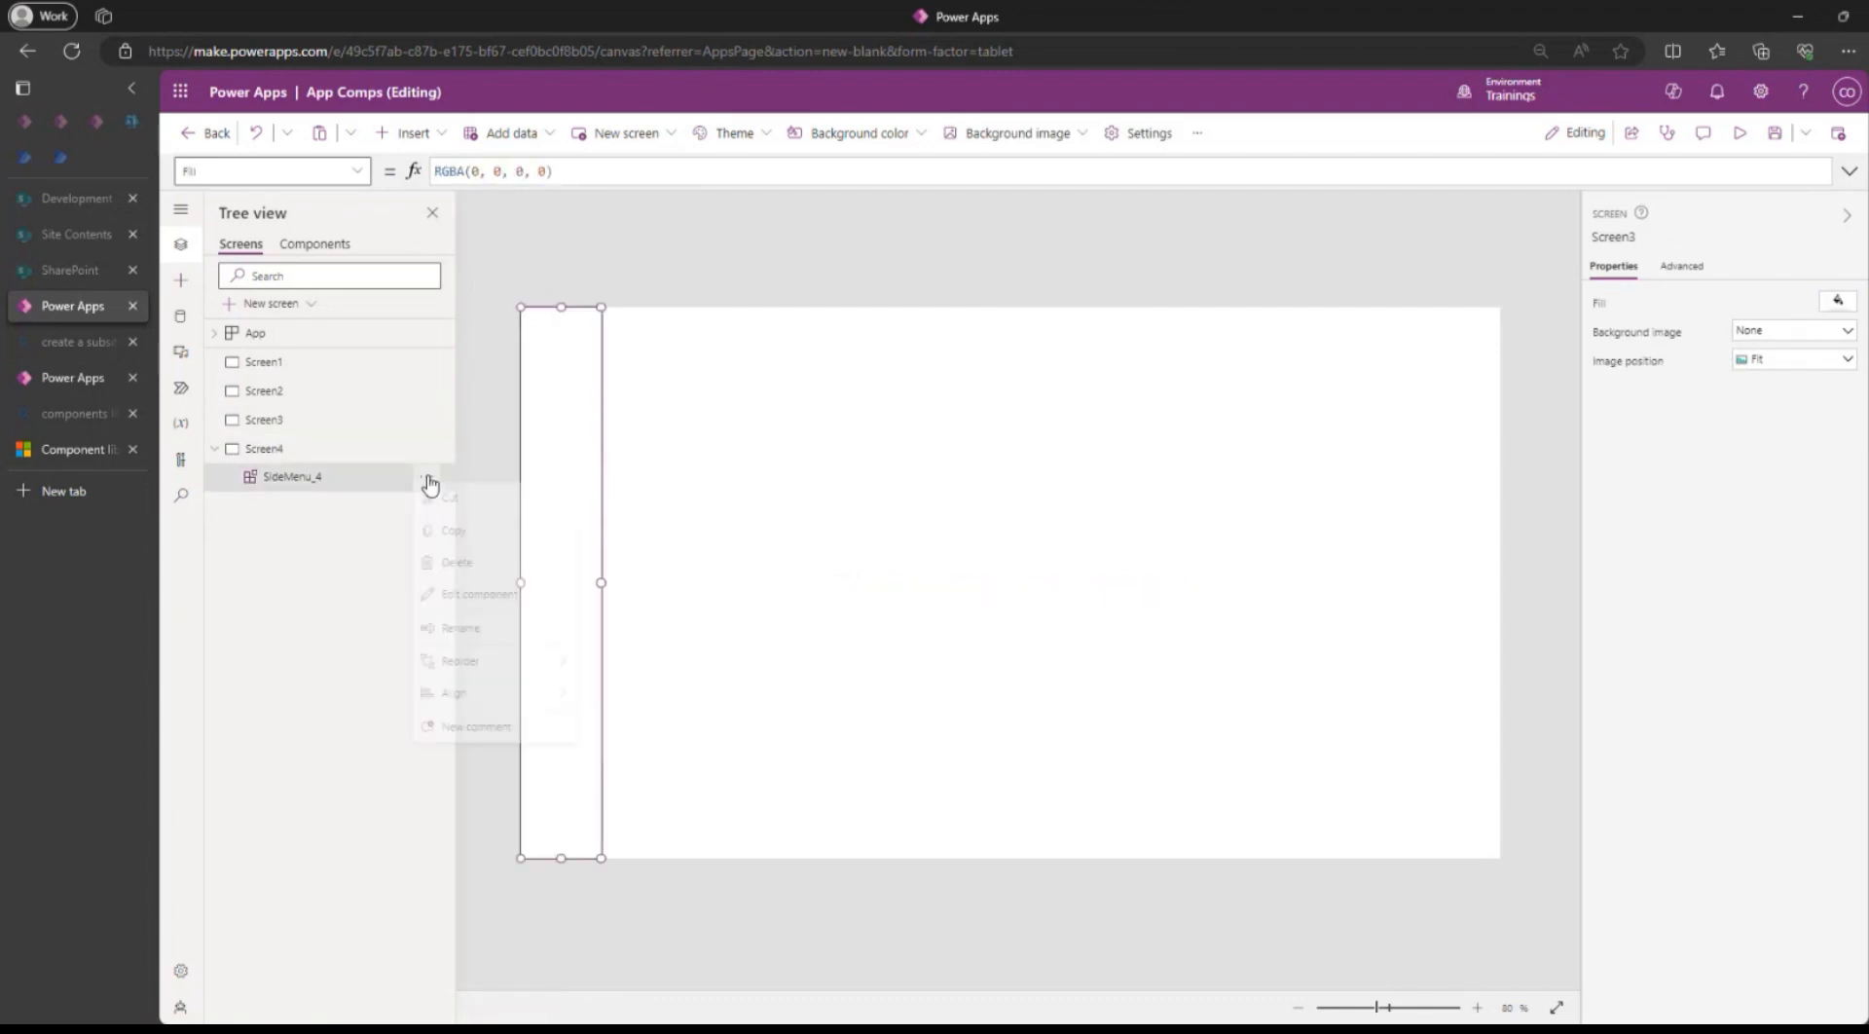
left_click(455, 576)
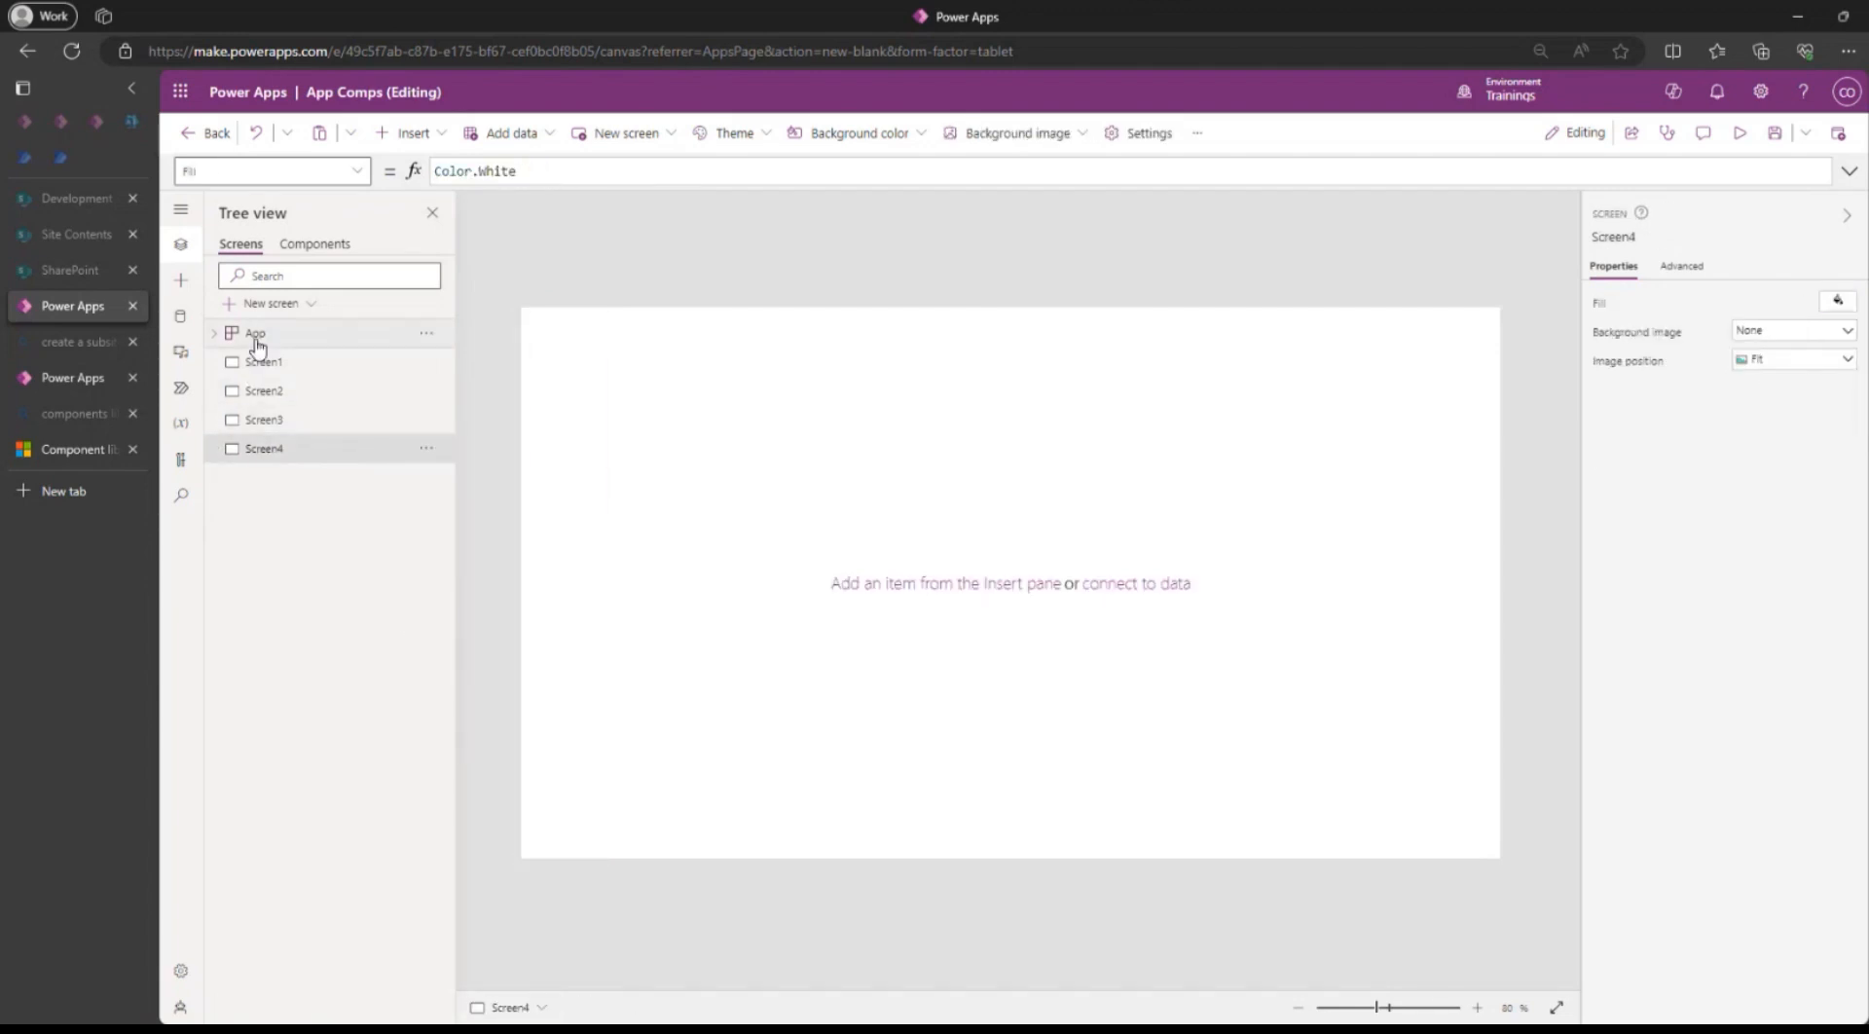
left_click(316, 244)
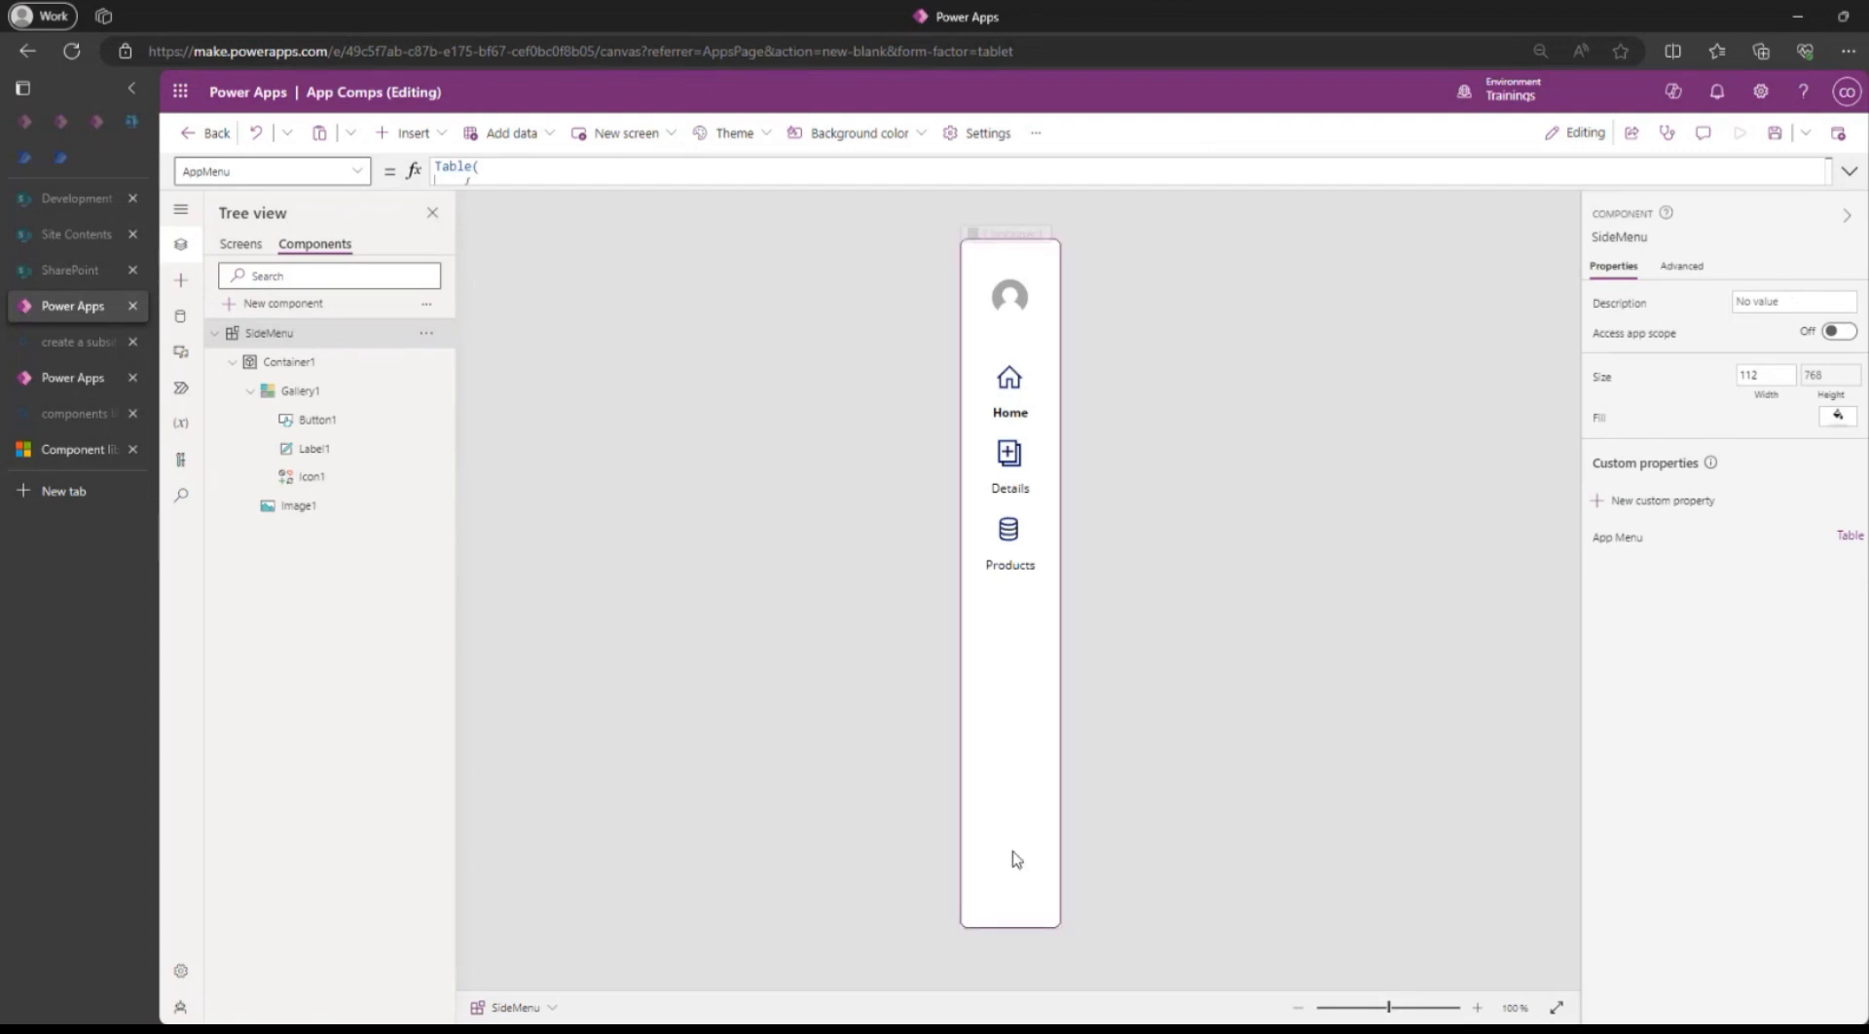
Shorten SideMenu's Gallery1 to about height 379, ending below Products, and save.
left_click(1774, 141)
left_click(1013, 679)
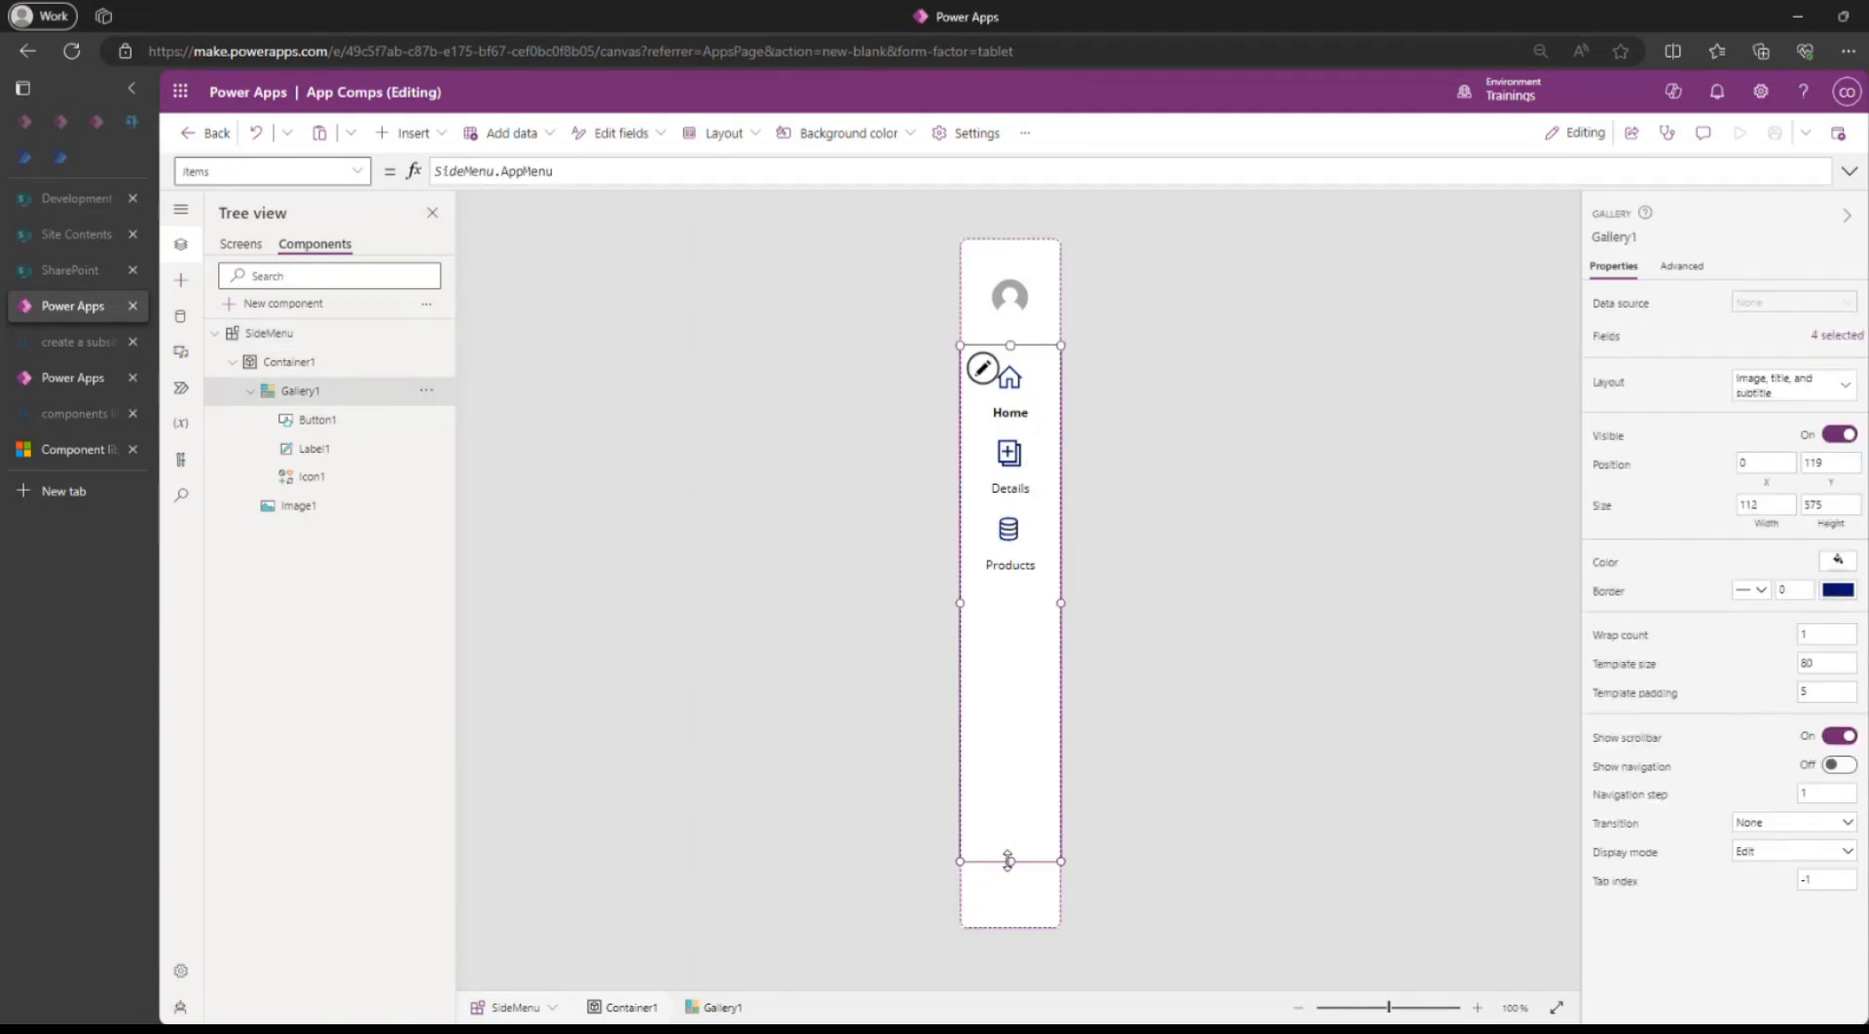
left_click_drag(1009, 861, 1007, 684)
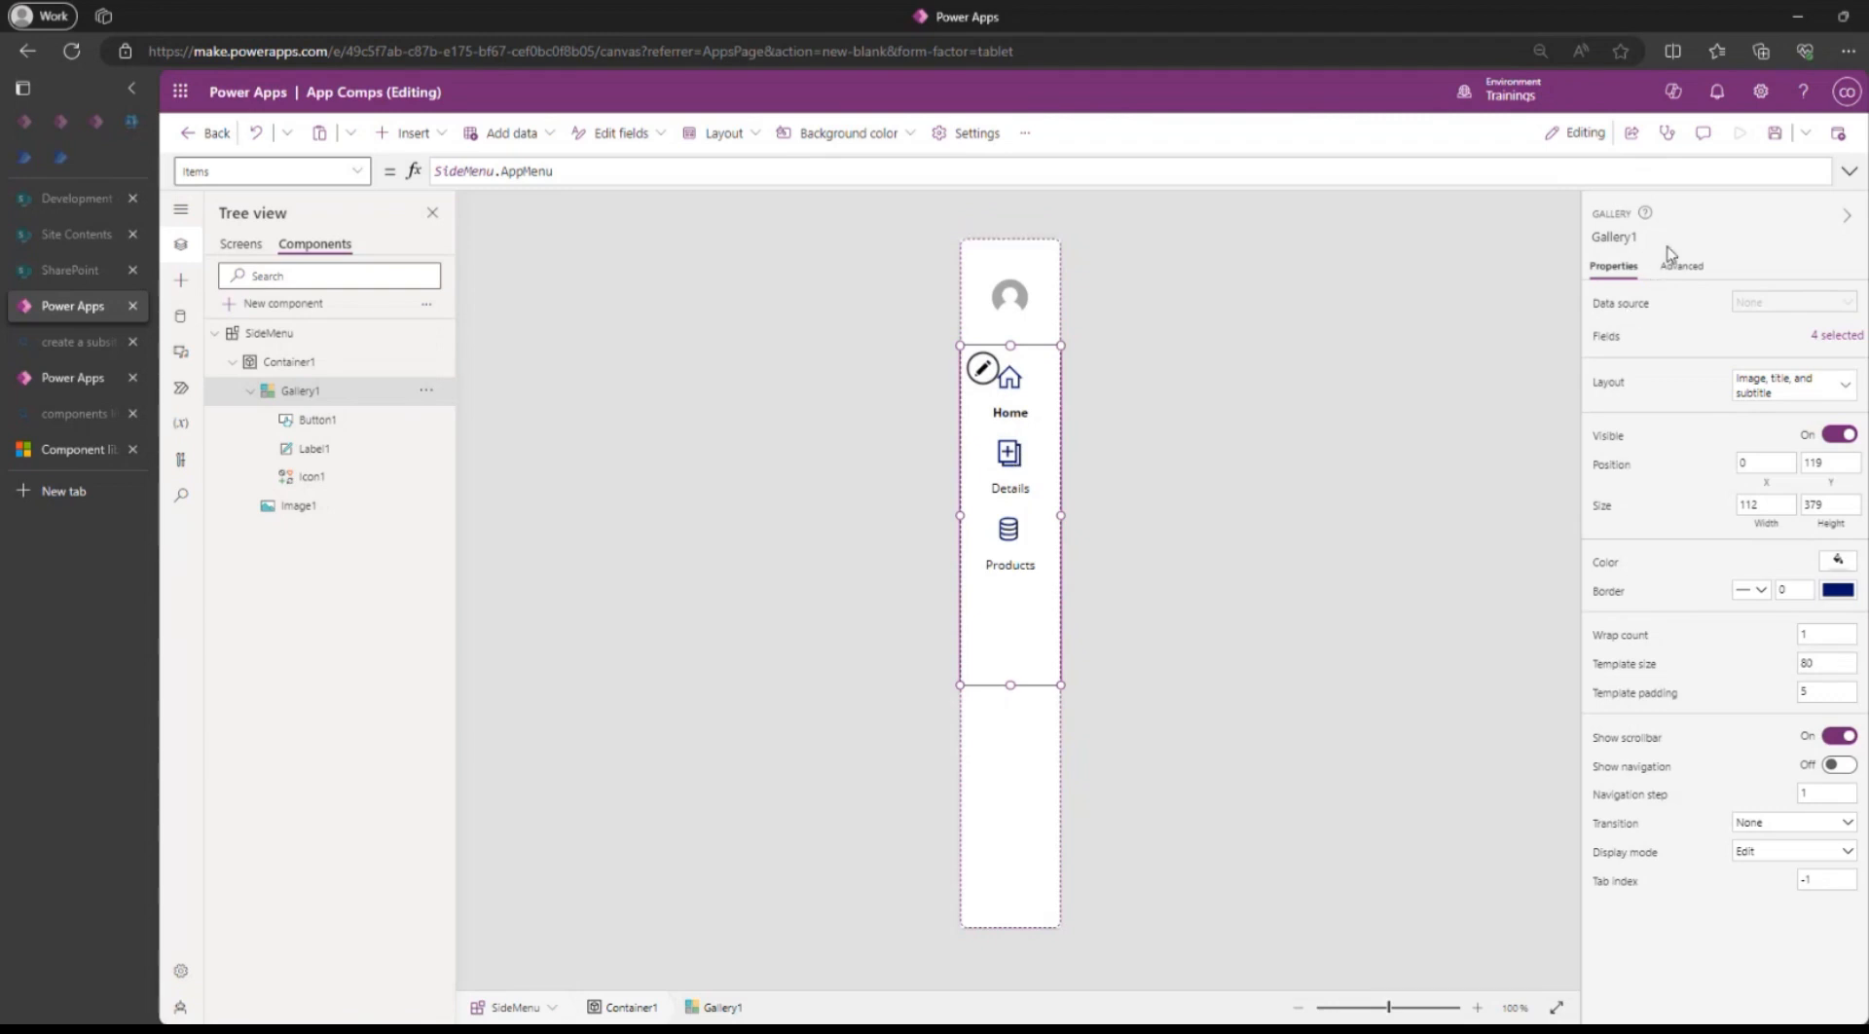
left_click(1774, 132)
left_click(594, 417)
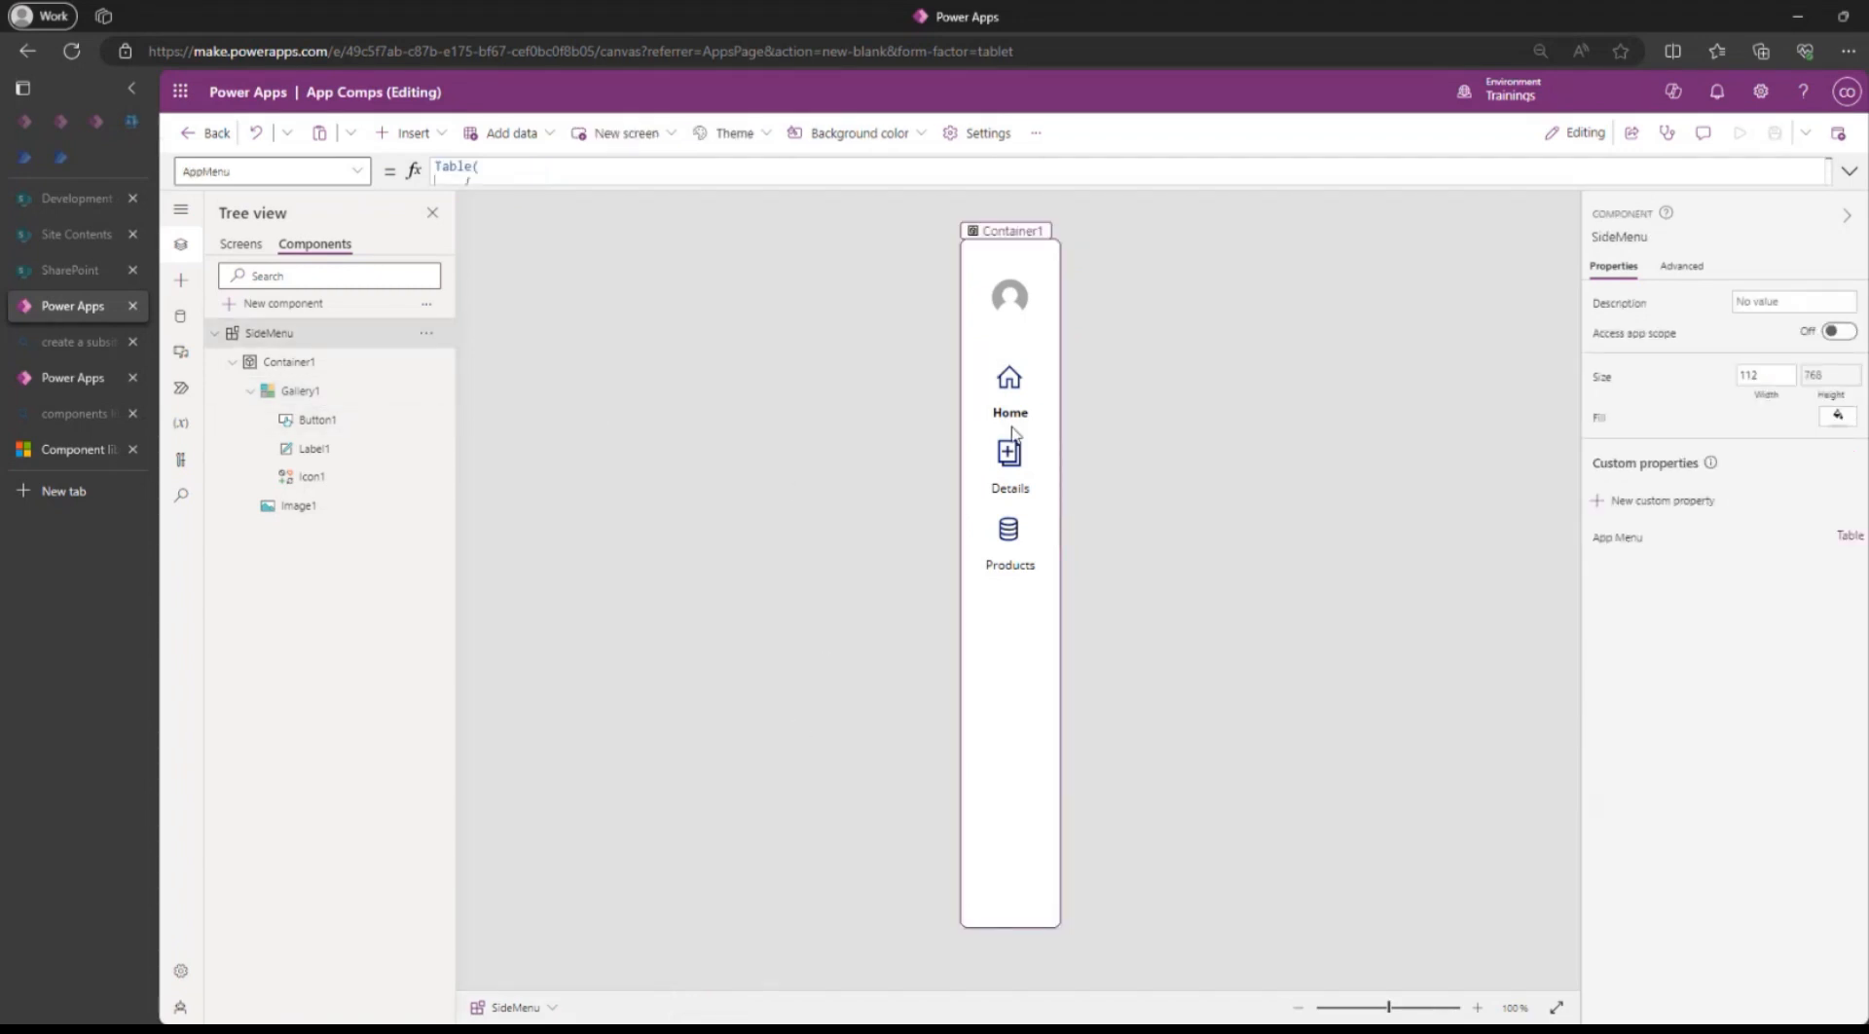
left_click(213, 332)
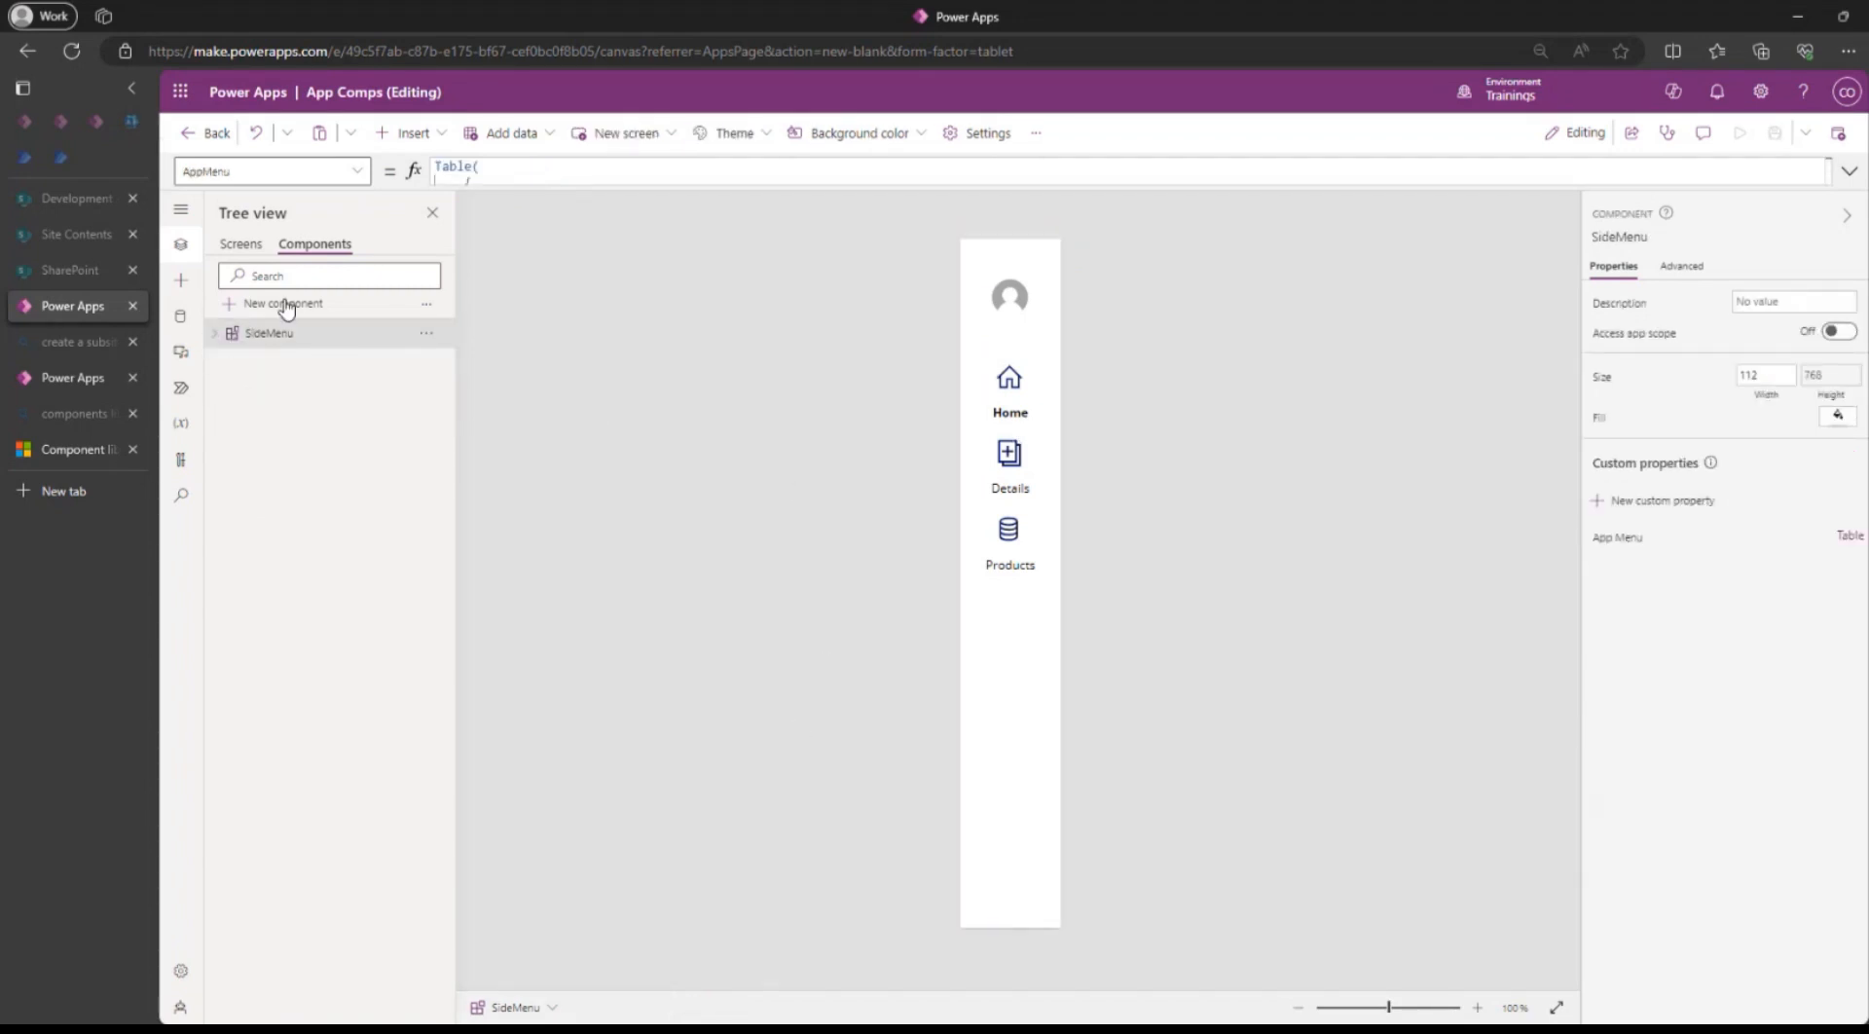
Create a new blank component and rename it from Component2 to TitleBar.
left_click(283, 302)
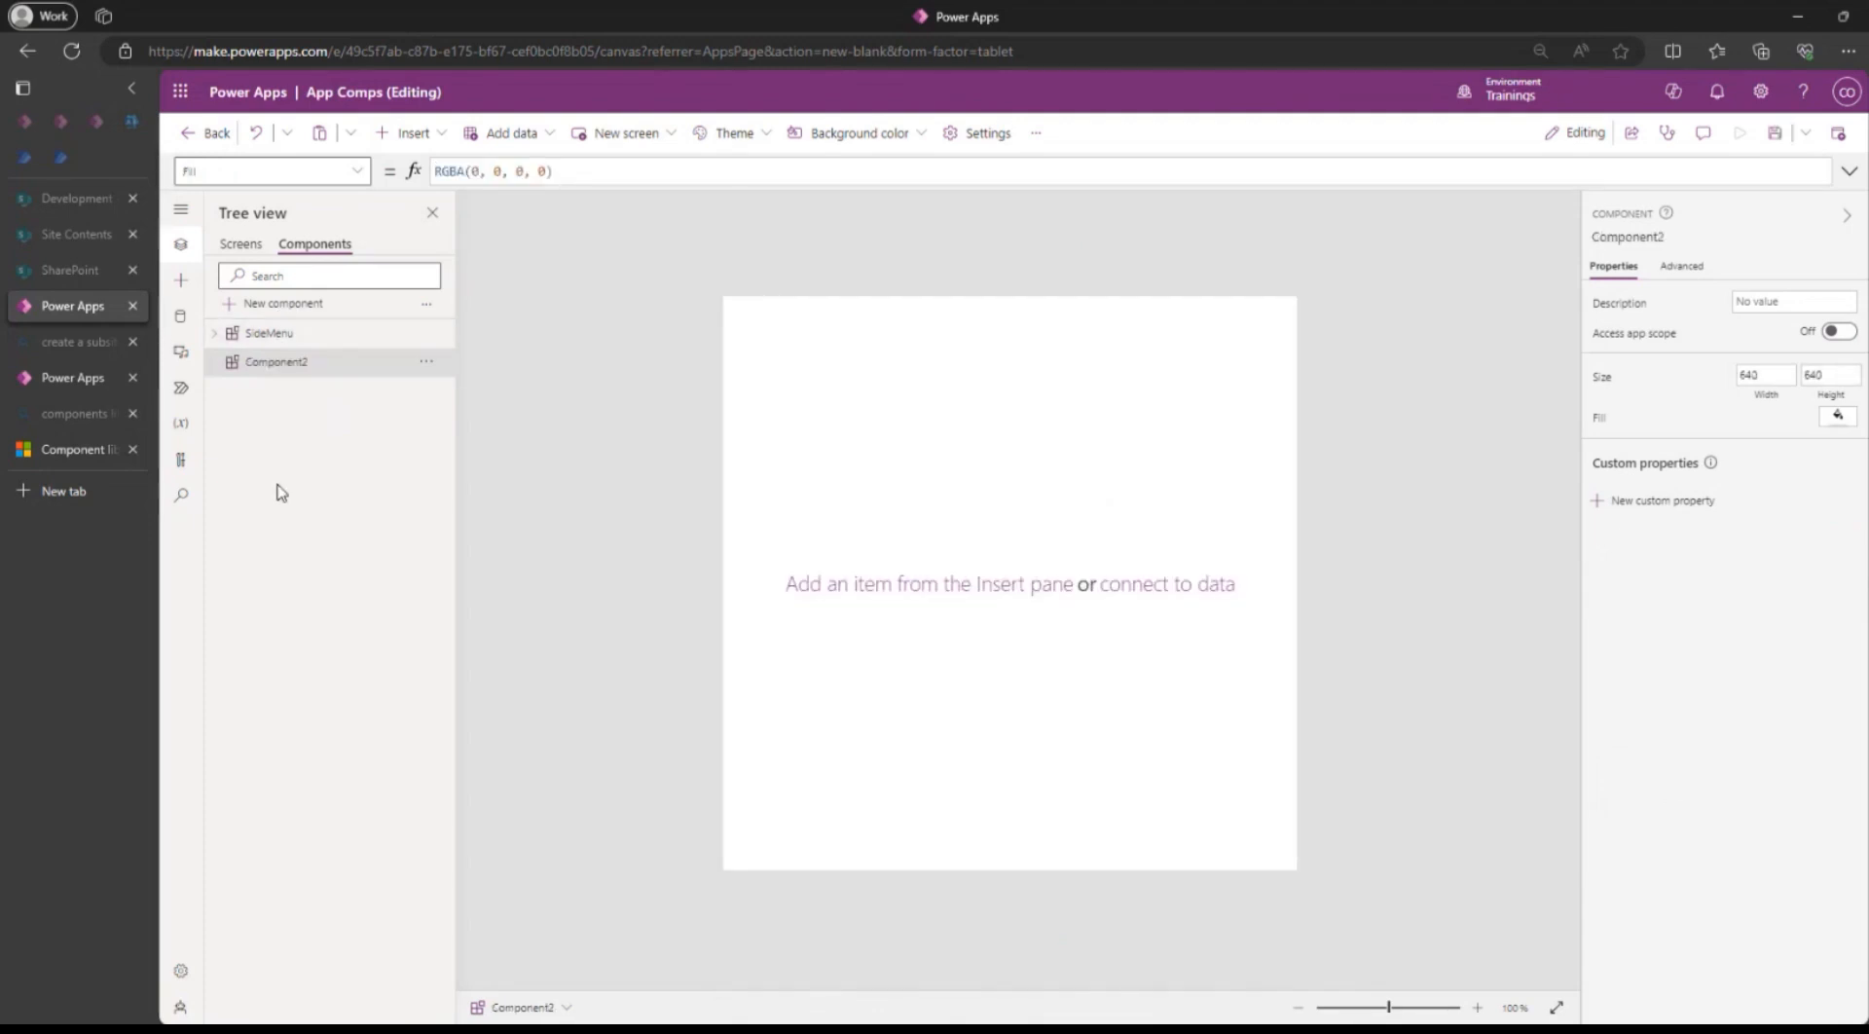
double_click(294, 361)
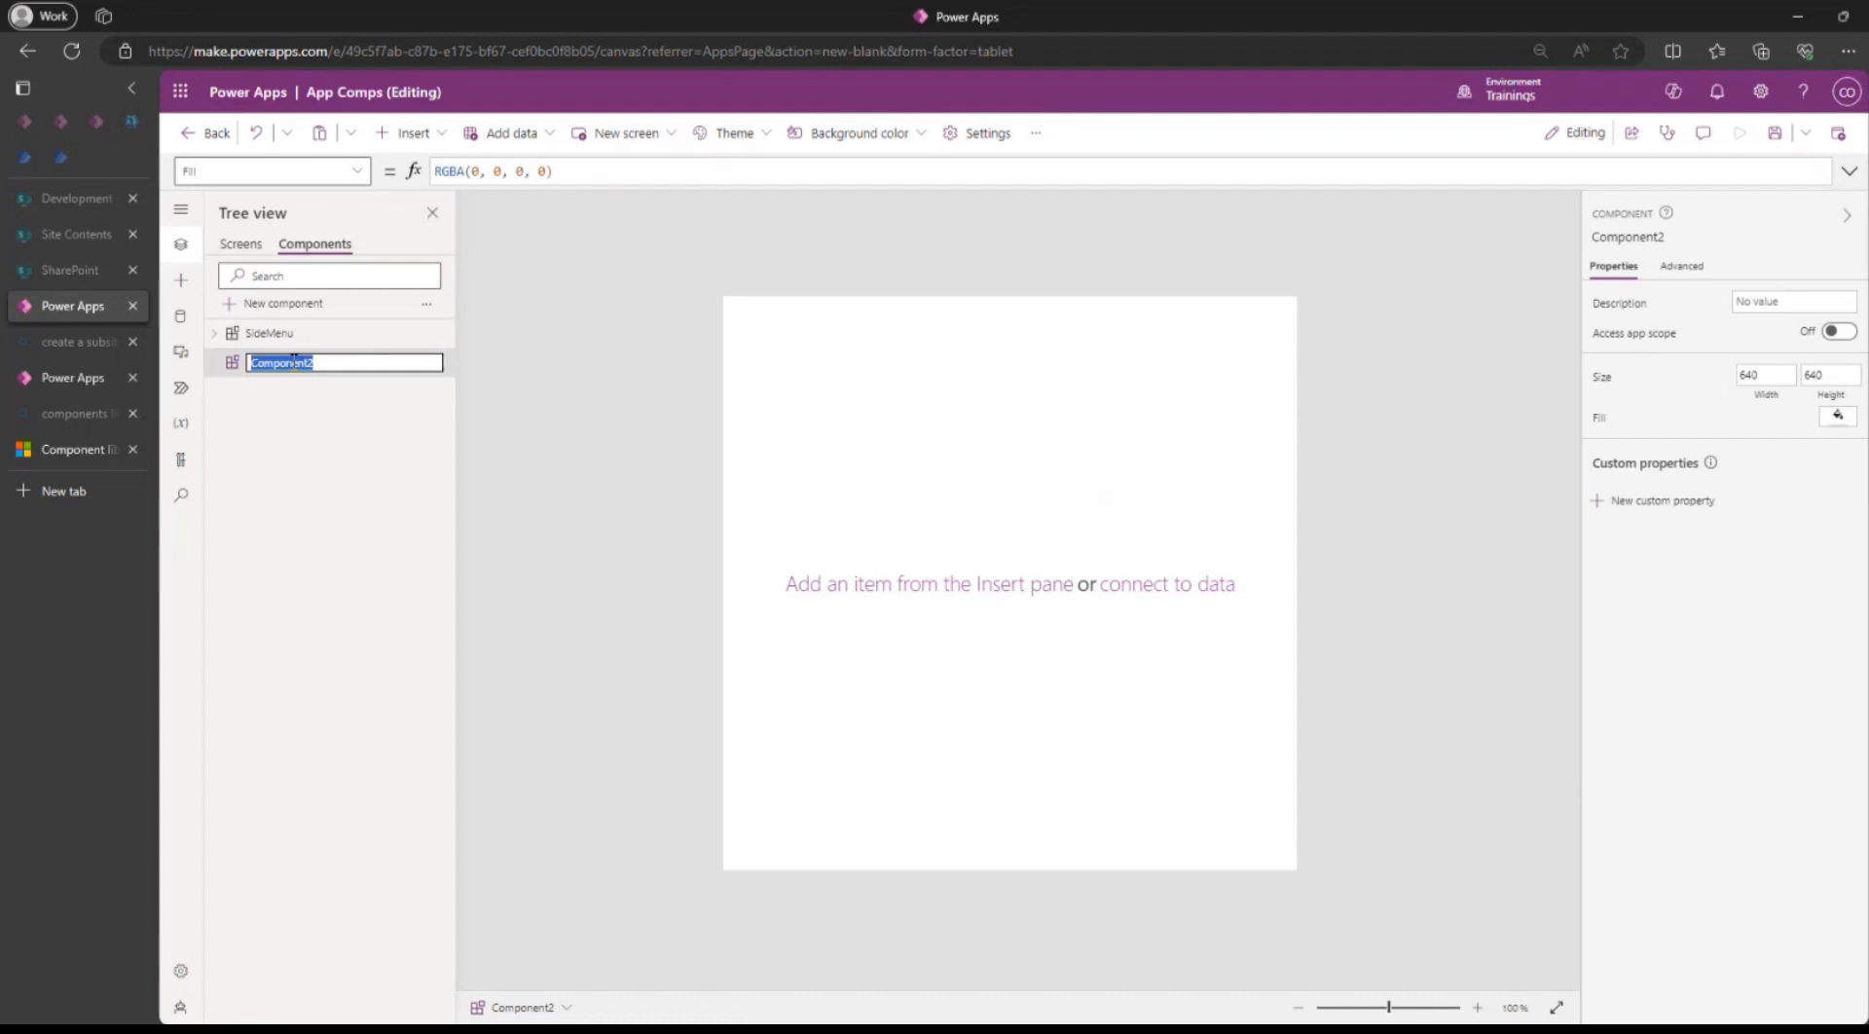
type("Tit")
type("le B")
type("Bar")
key("Return")
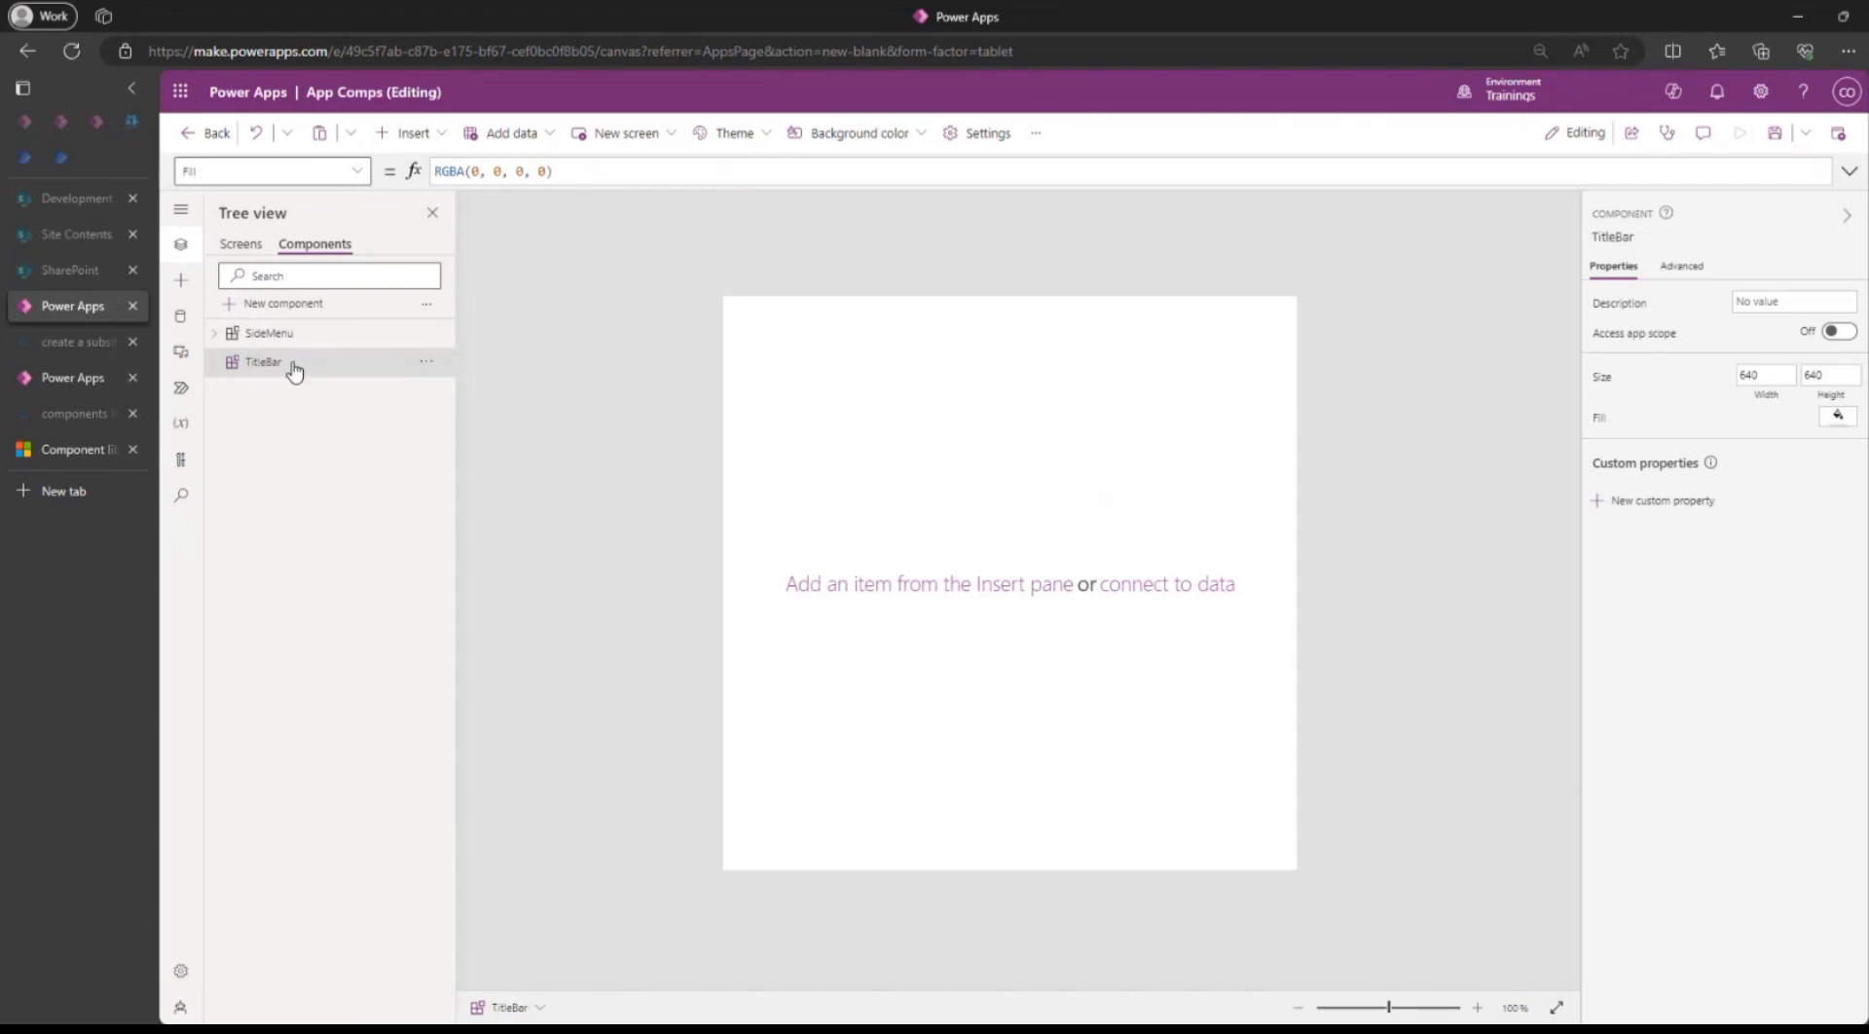
left_click(276, 343)
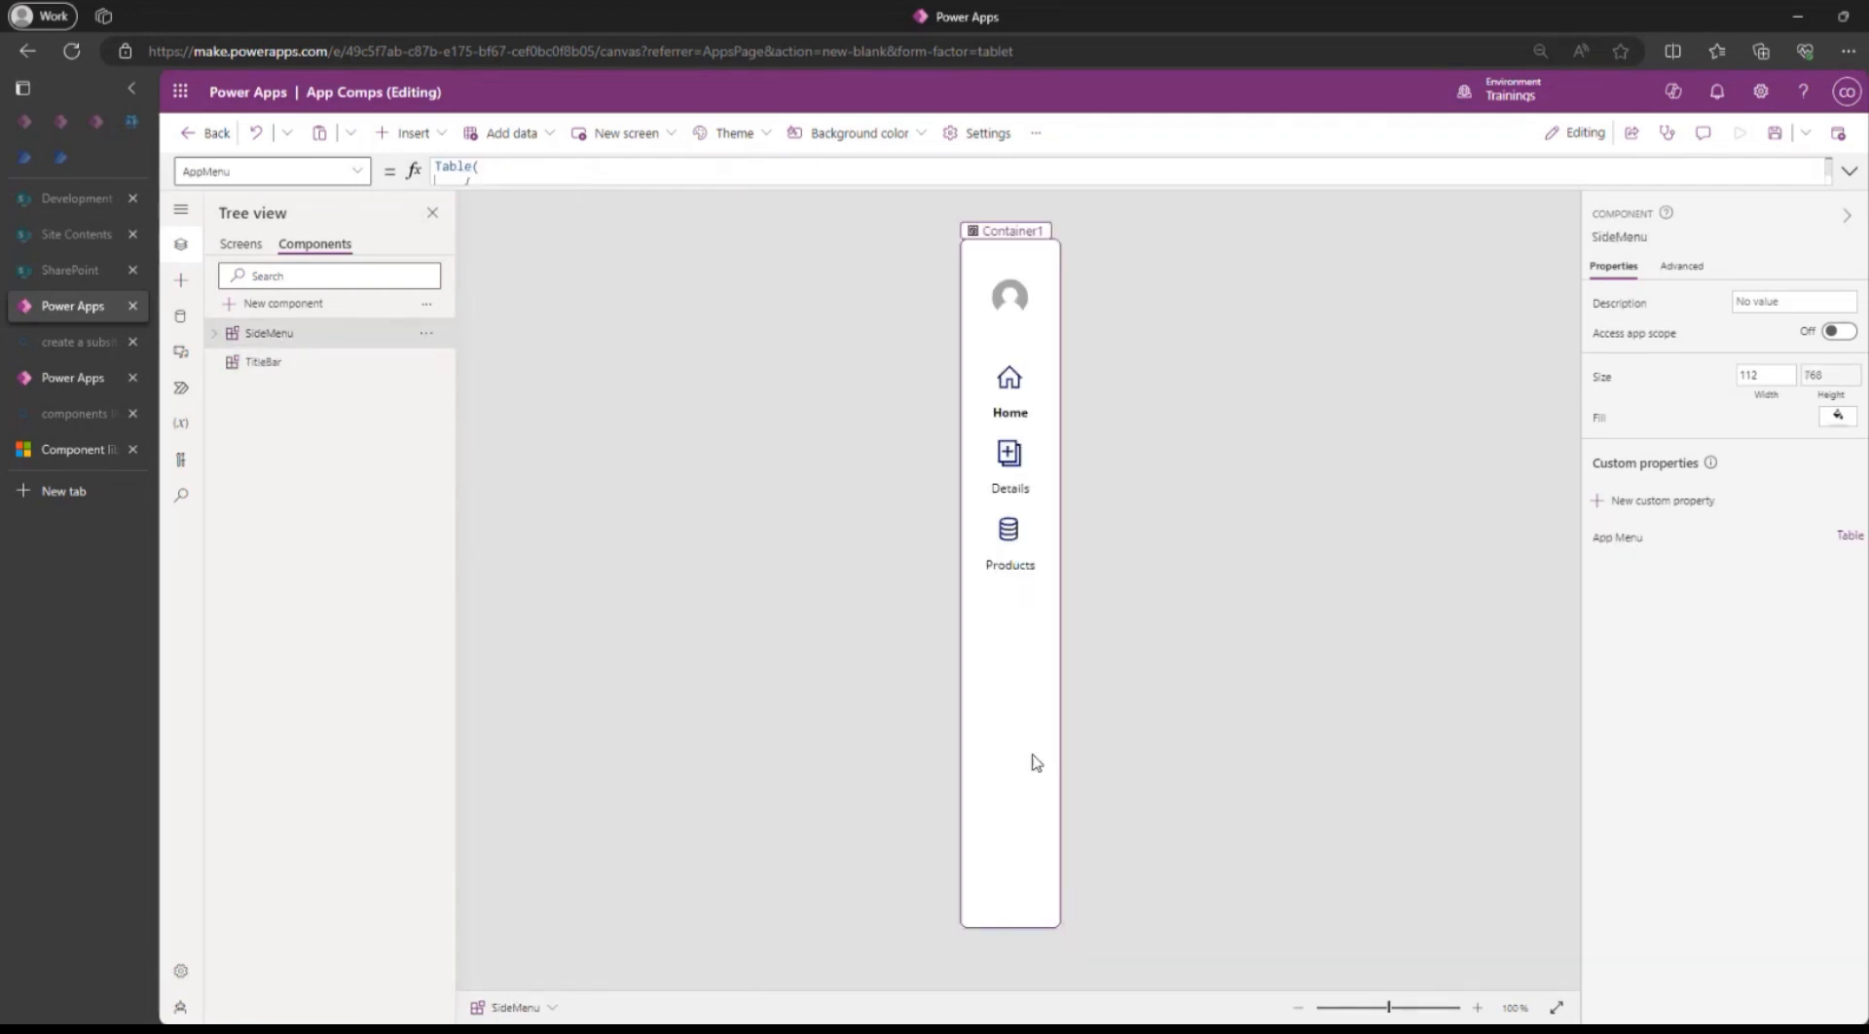
Display SideMenu's Height formula to reuse it for TitleBar.
left_click(1010, 826)
left_click(263, 333)
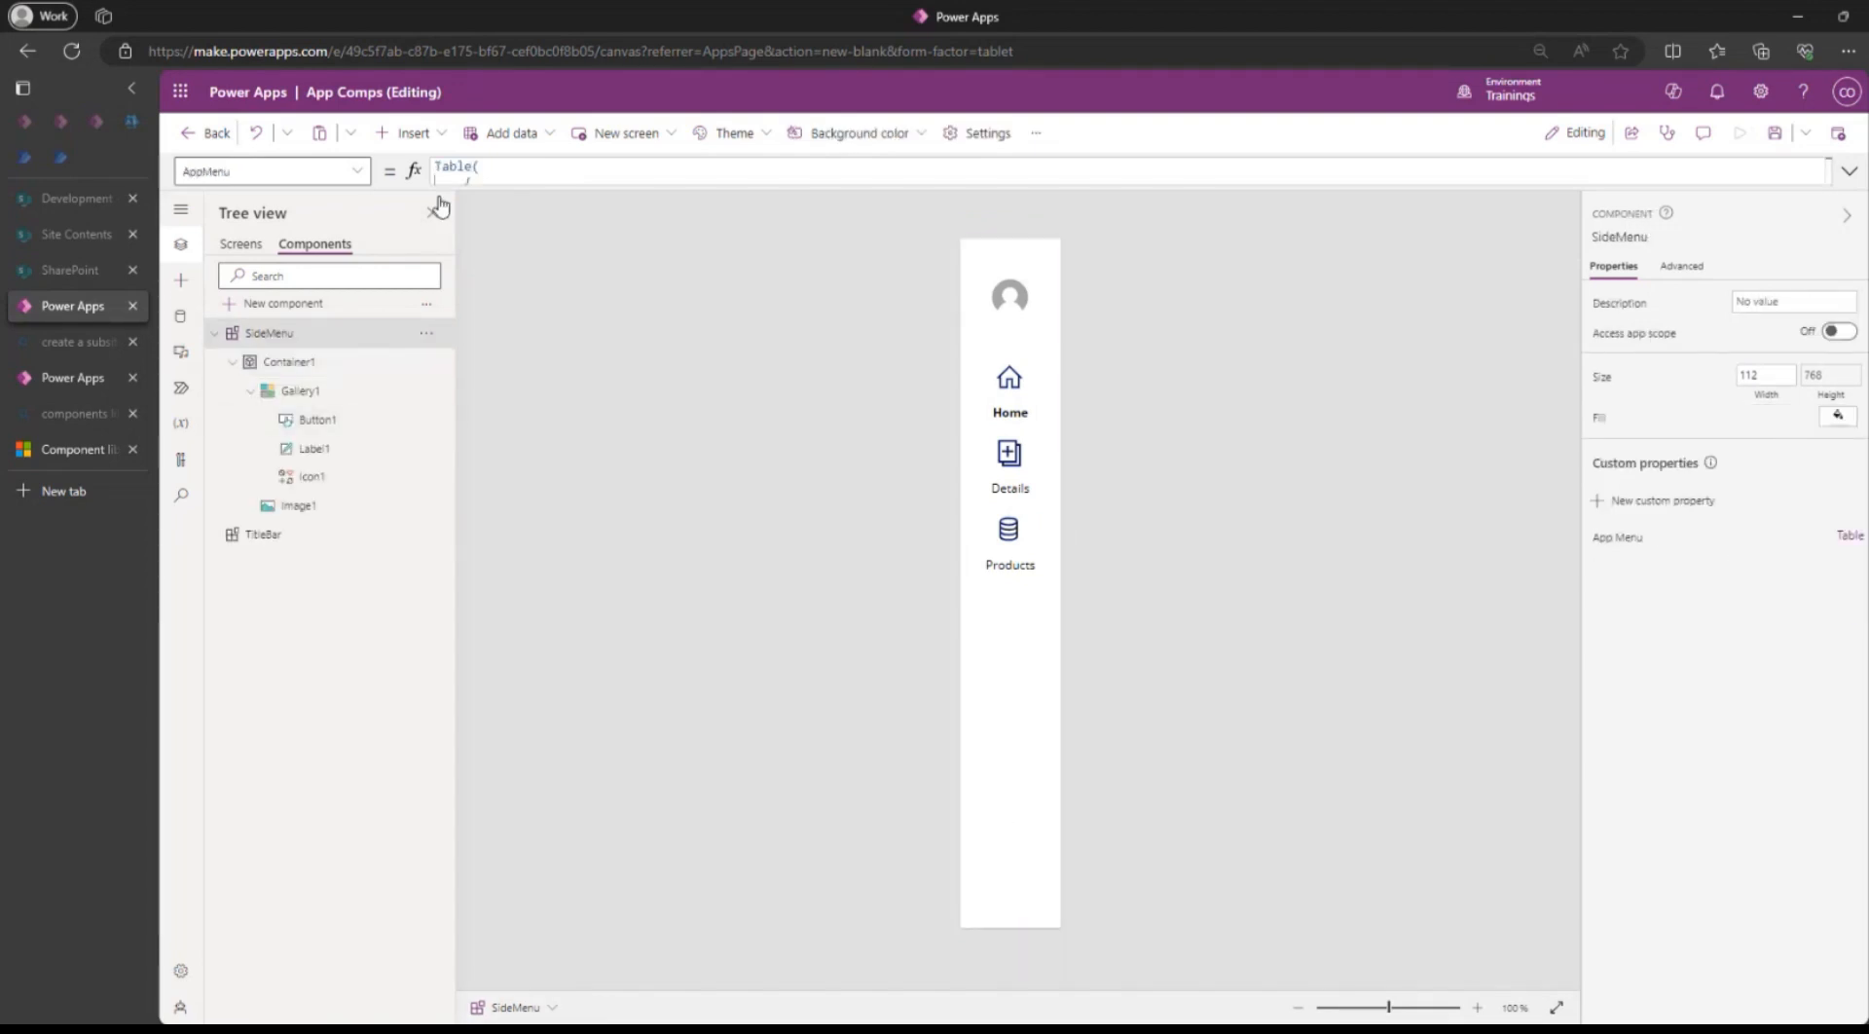
double_click(299, 172)
type("Height")
key("Return")
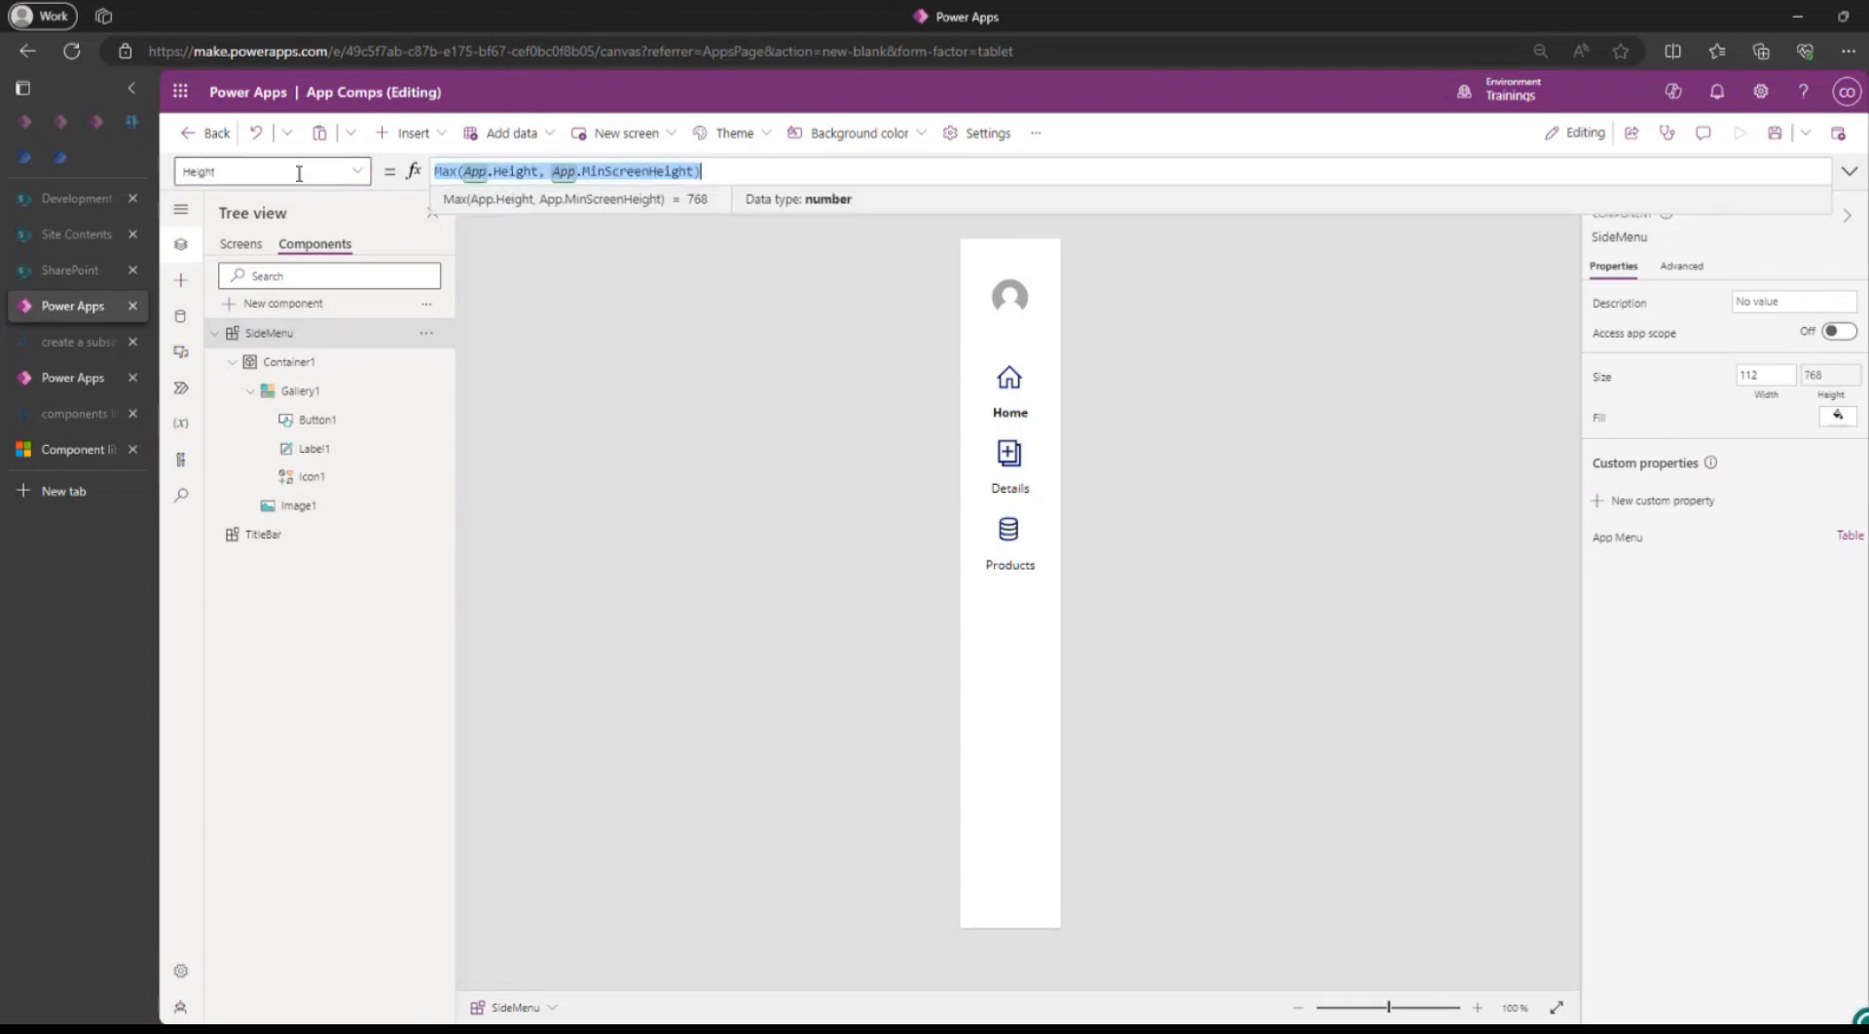
left_click(259, 534)
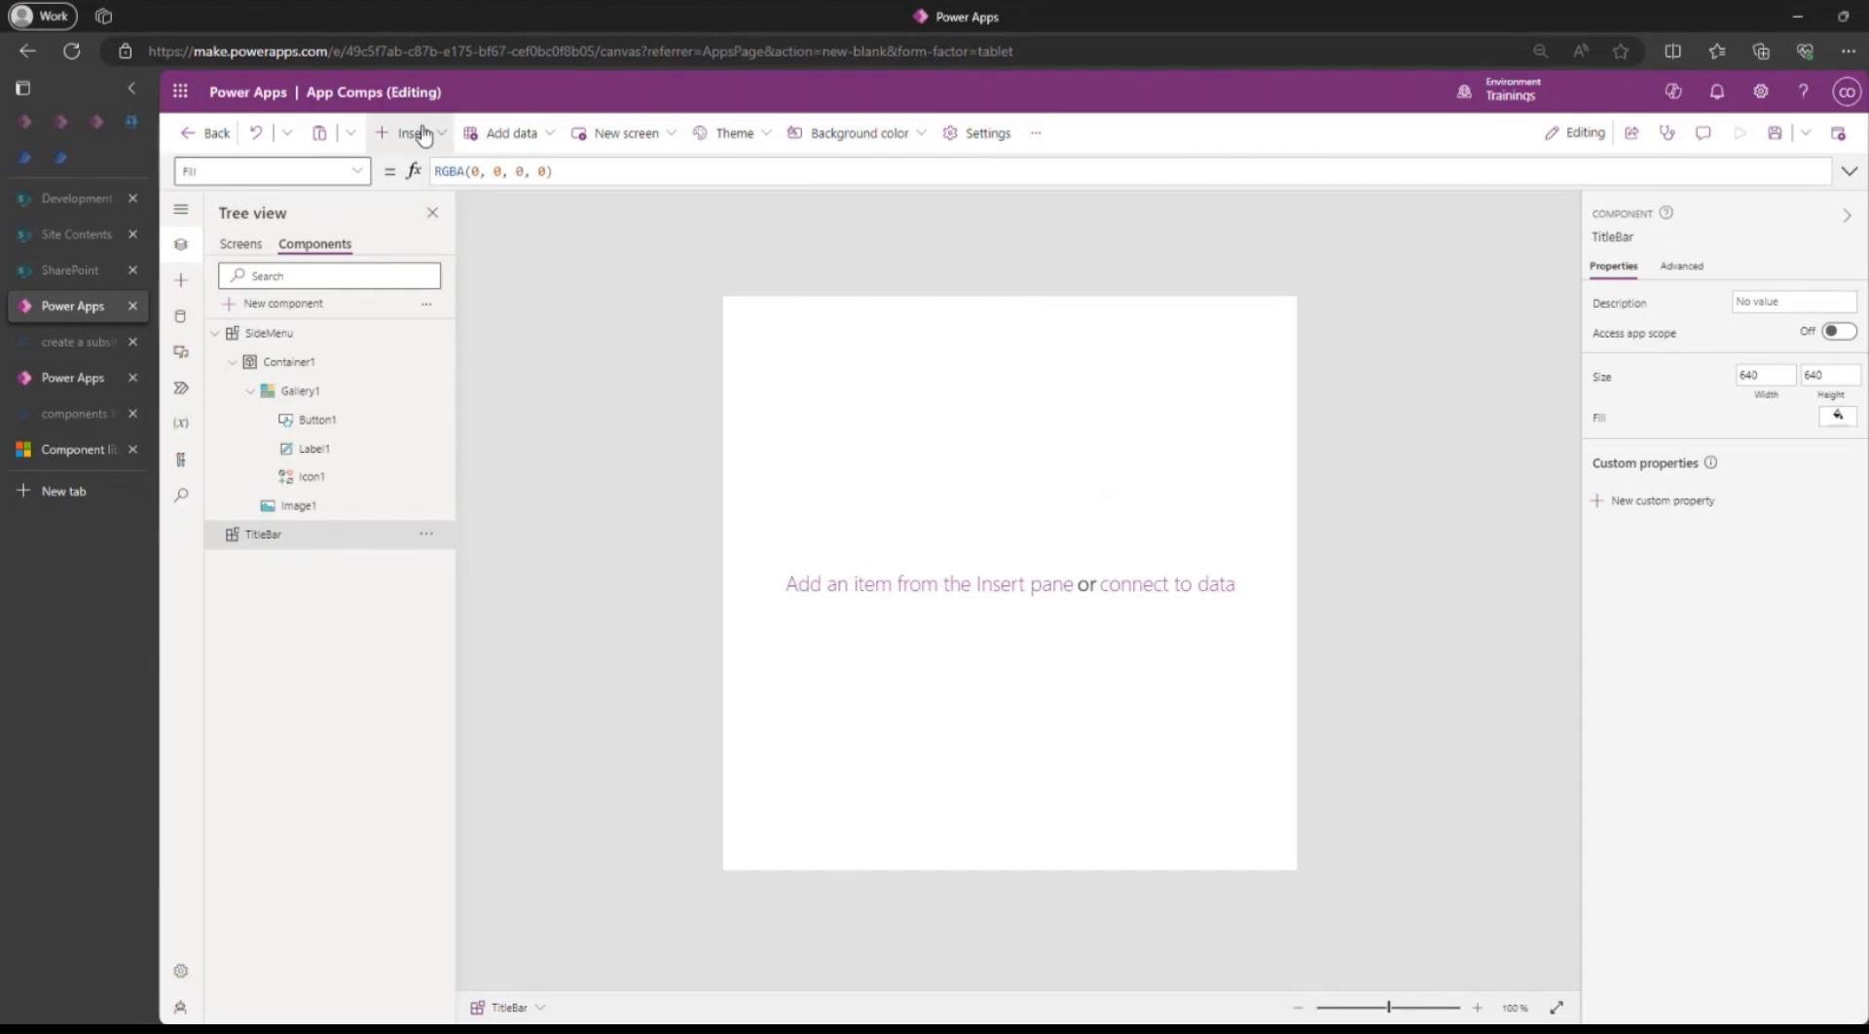
Set TitleBar's Width to Max(App.Width, App.MinScreenWidth), adapted from the pasted Height formula.
left_click(1761, 378)
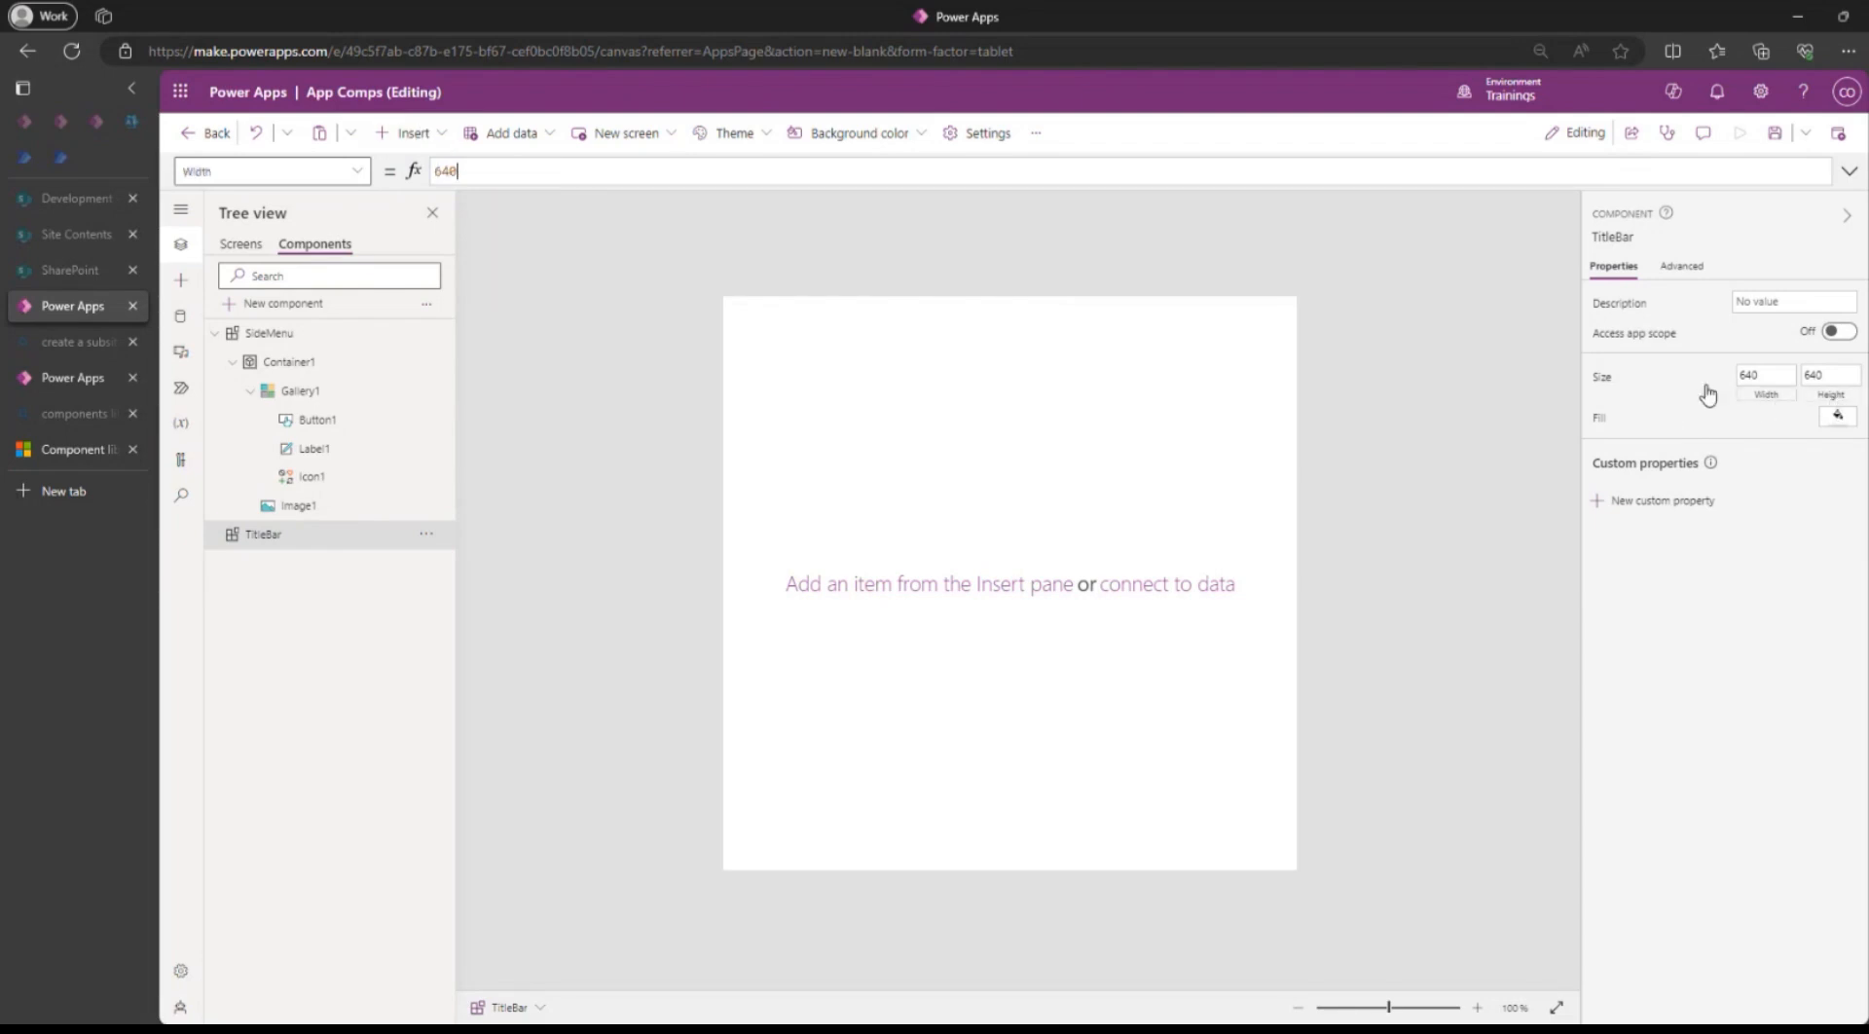
left_click(778, 166)
key("ctrl+a")
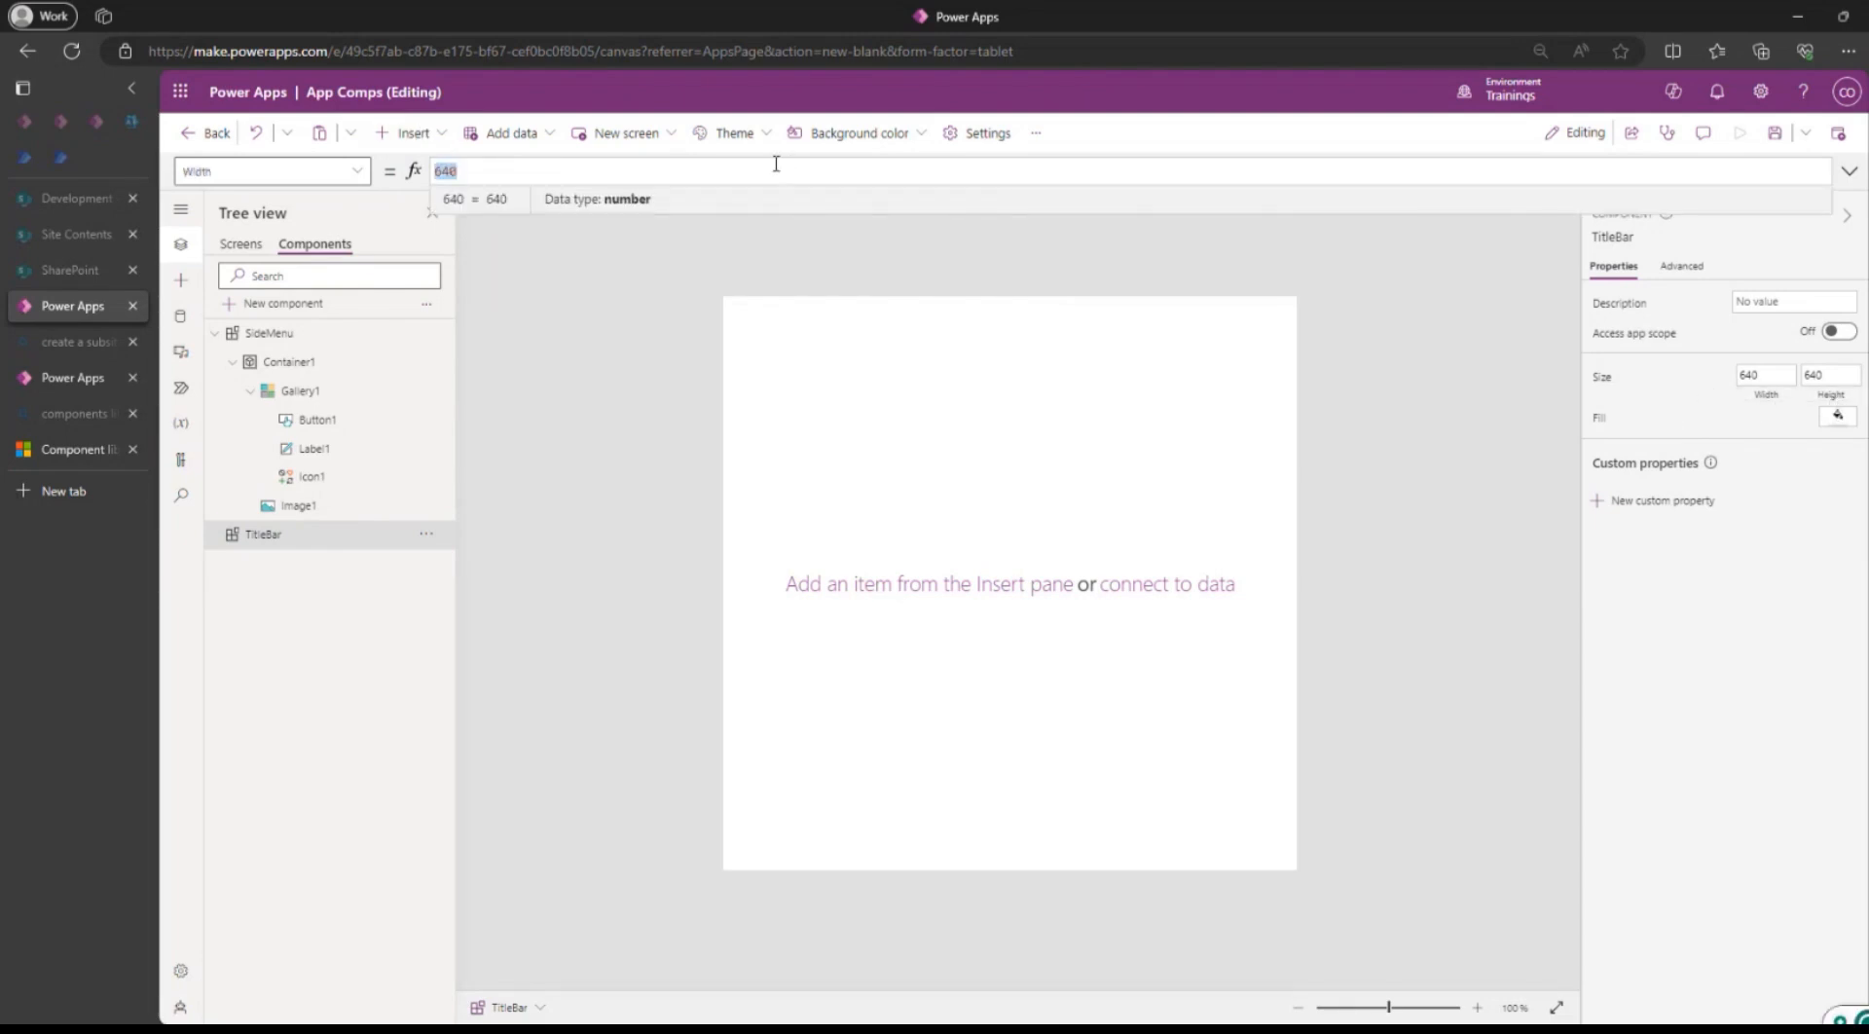
type("Max(App.Height, App.MinScreenHeight)")
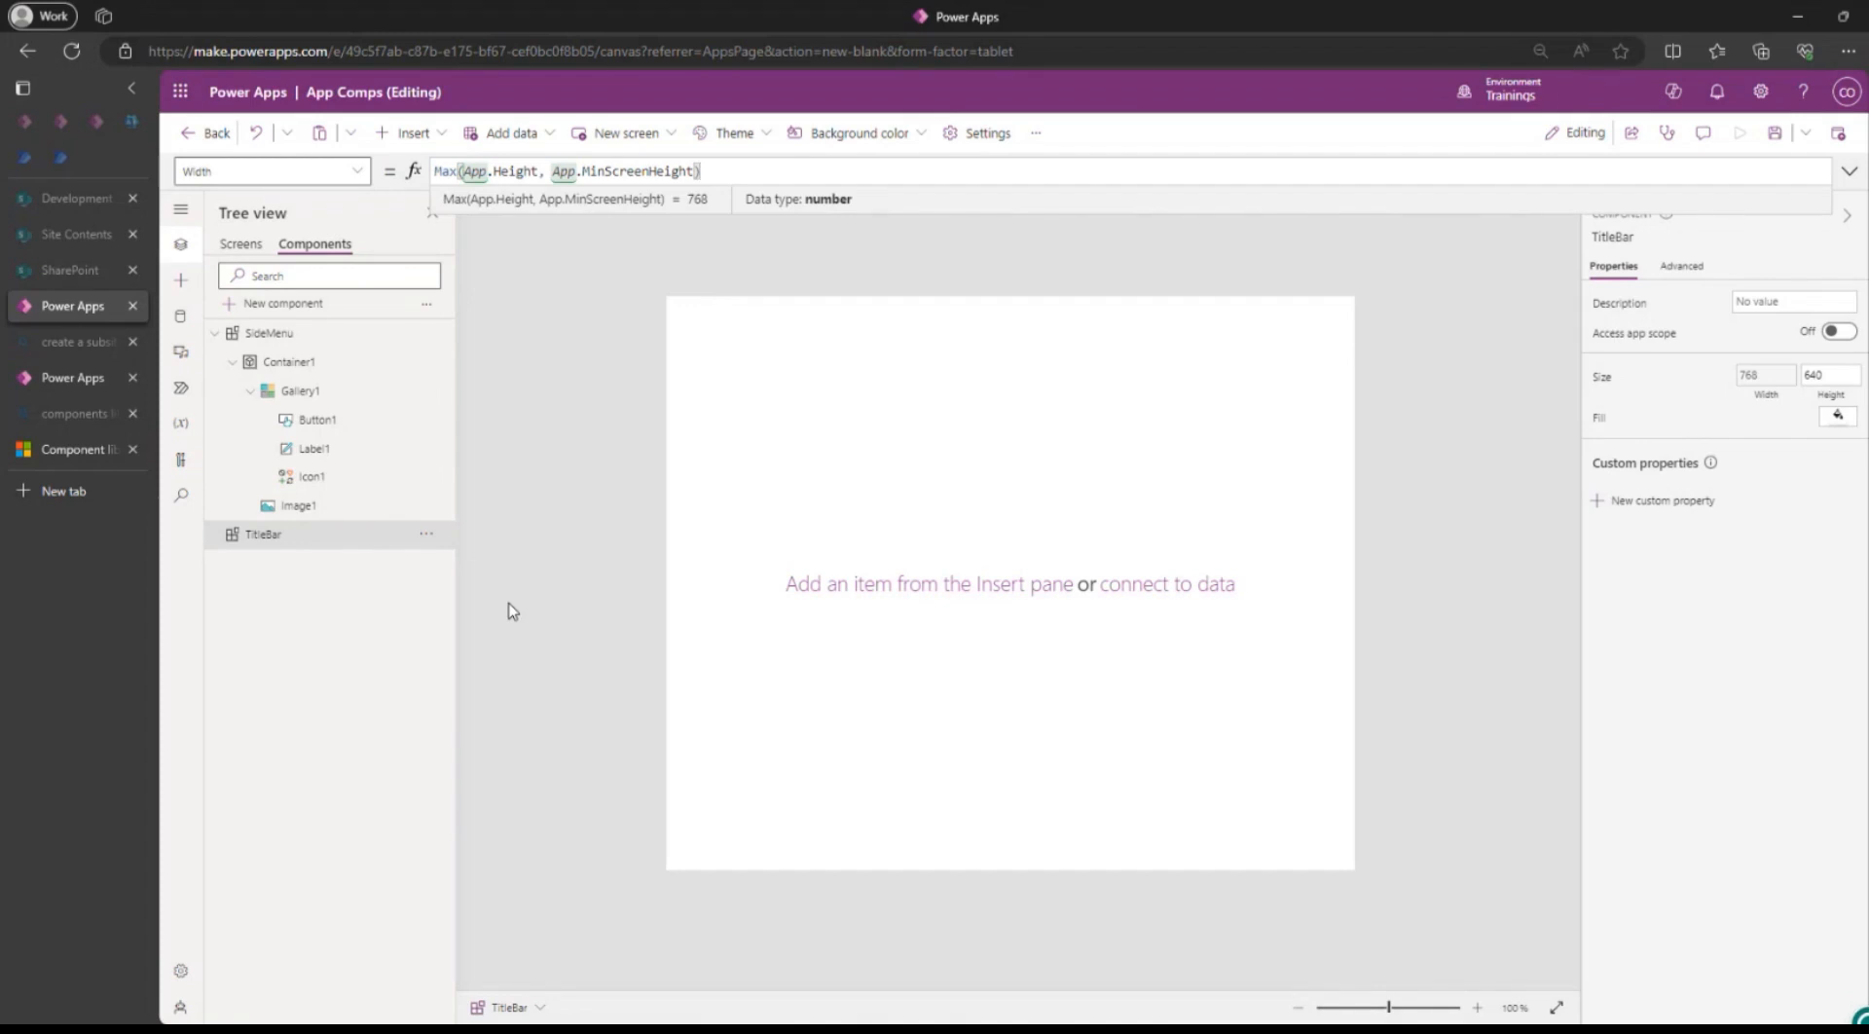
double_click(522, 170)
type("W")
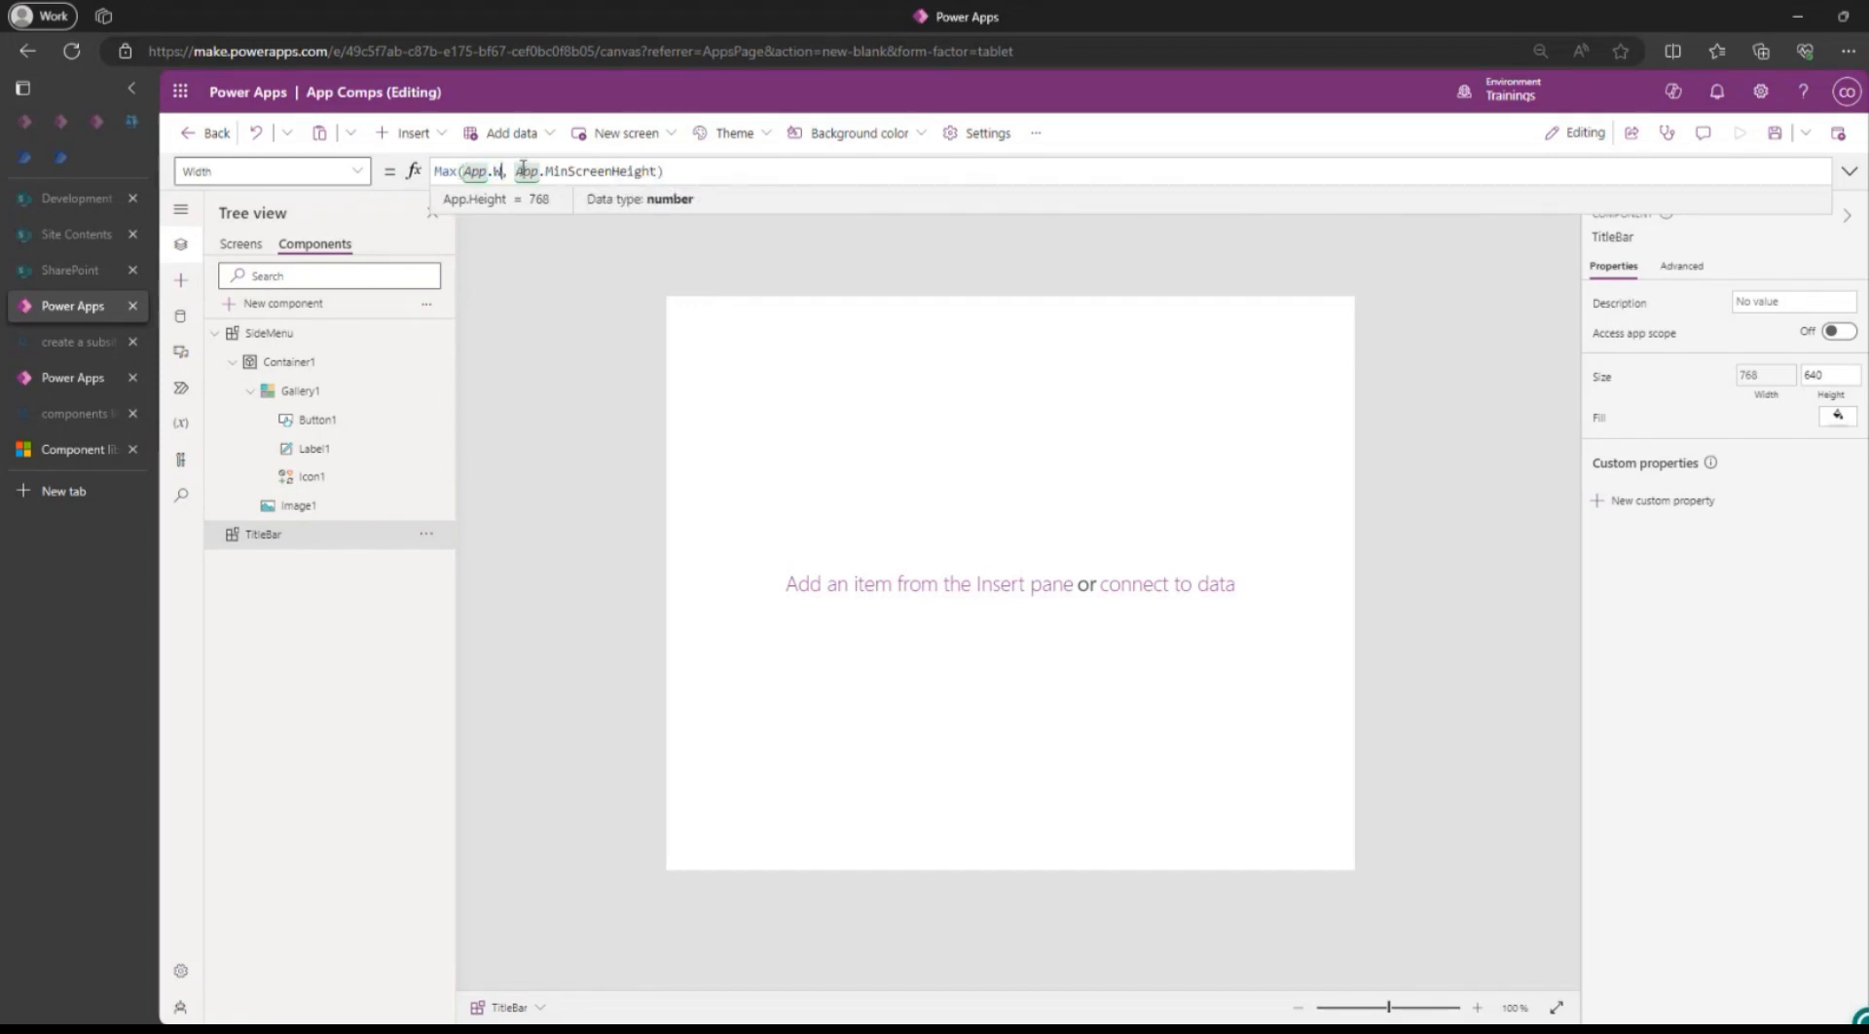
key("Tab")
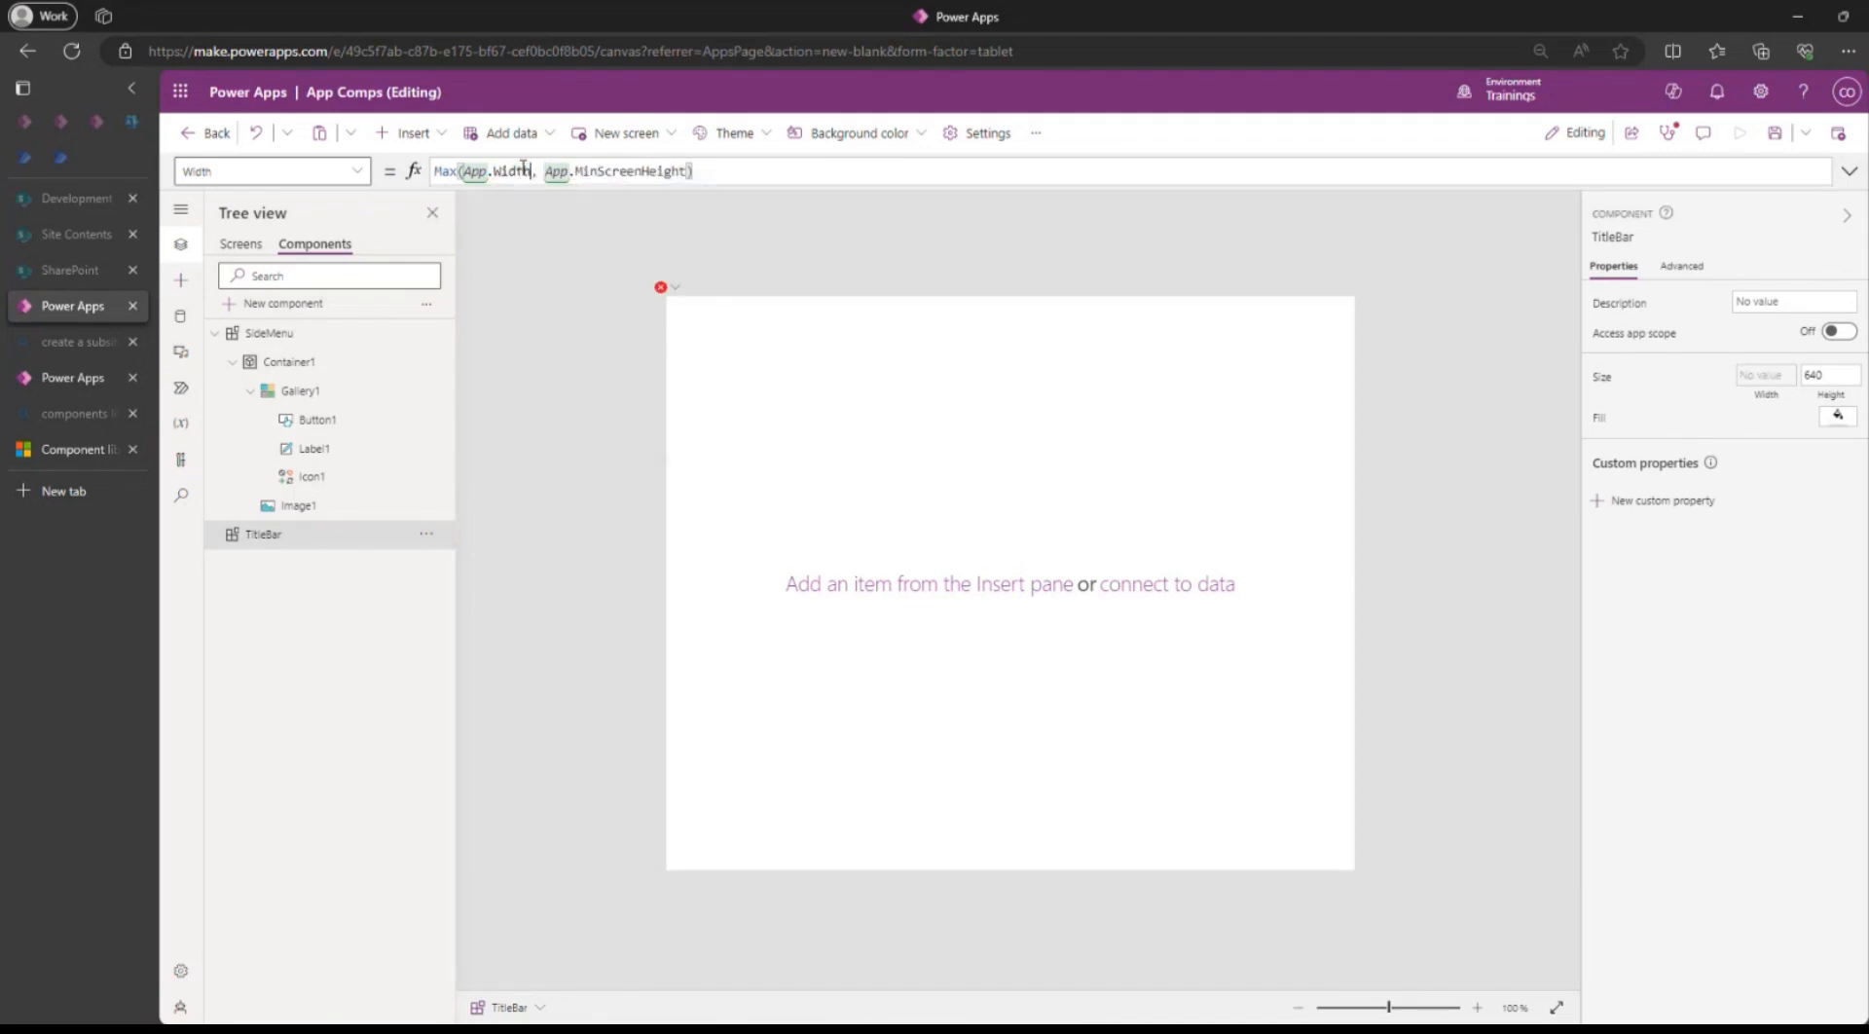
double_click(645, 171)
type("min")
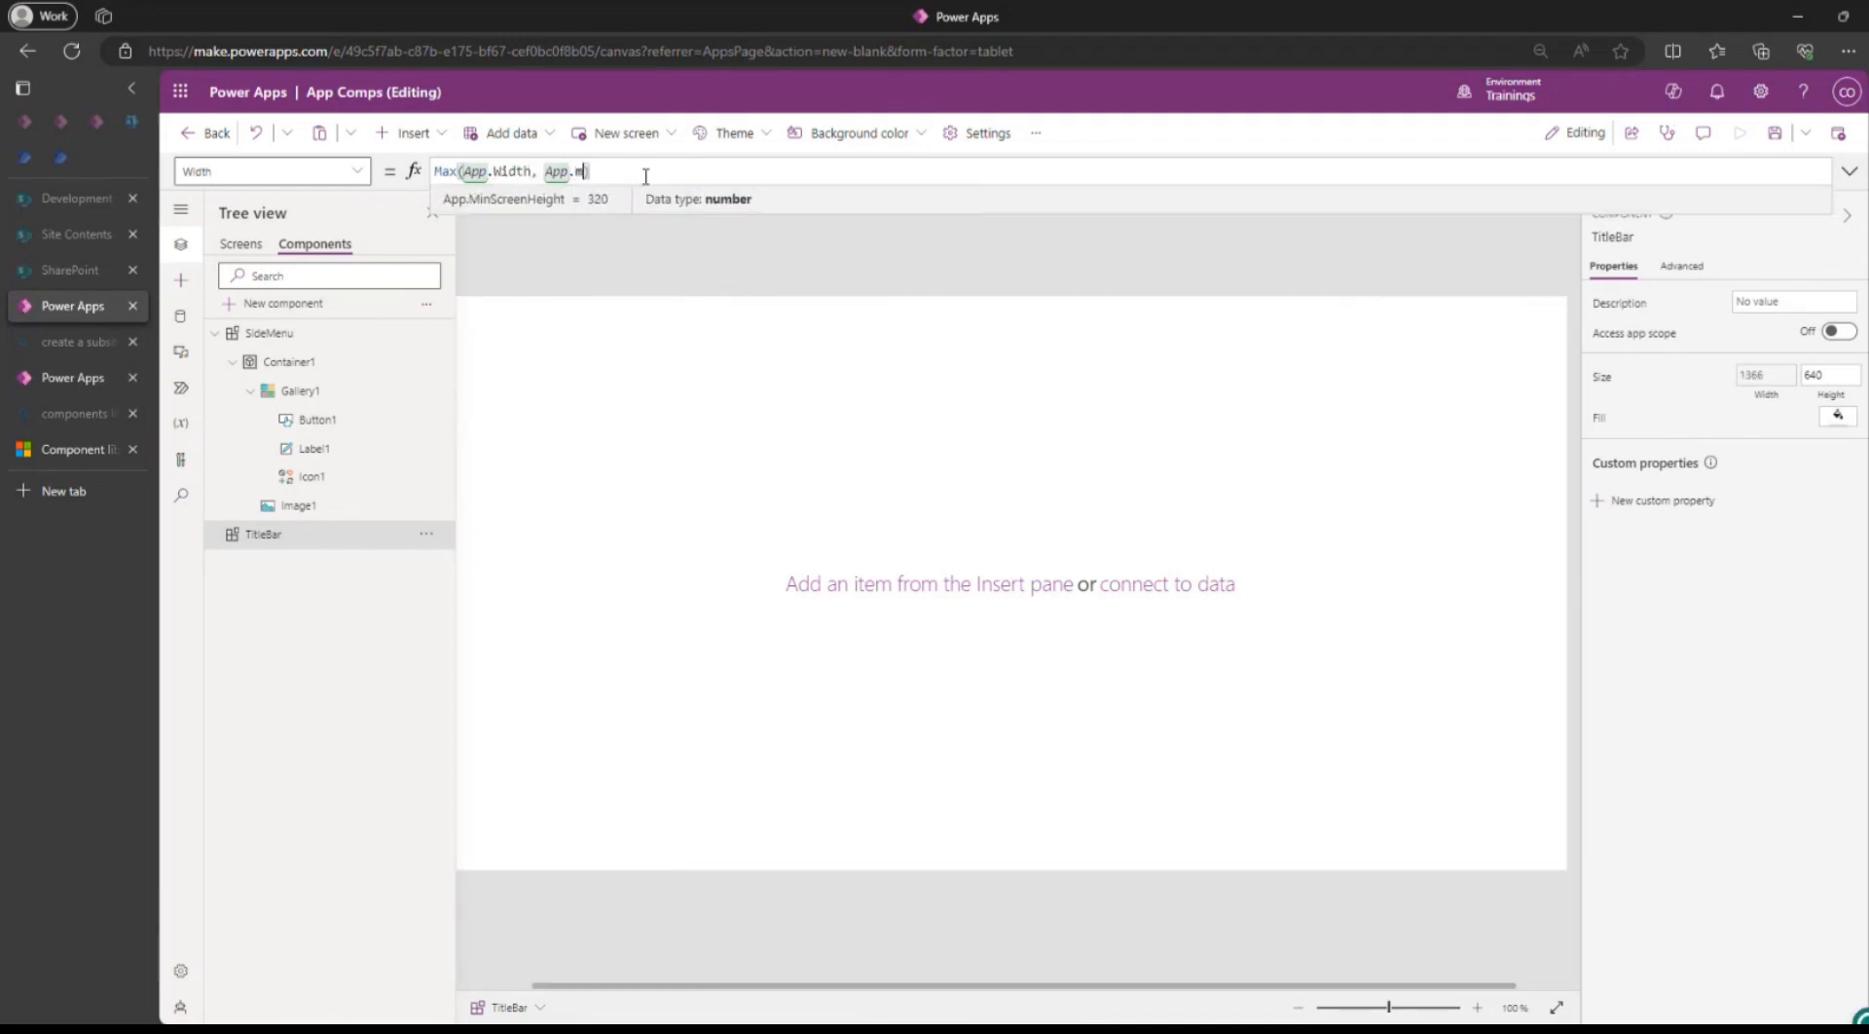
key("Down")
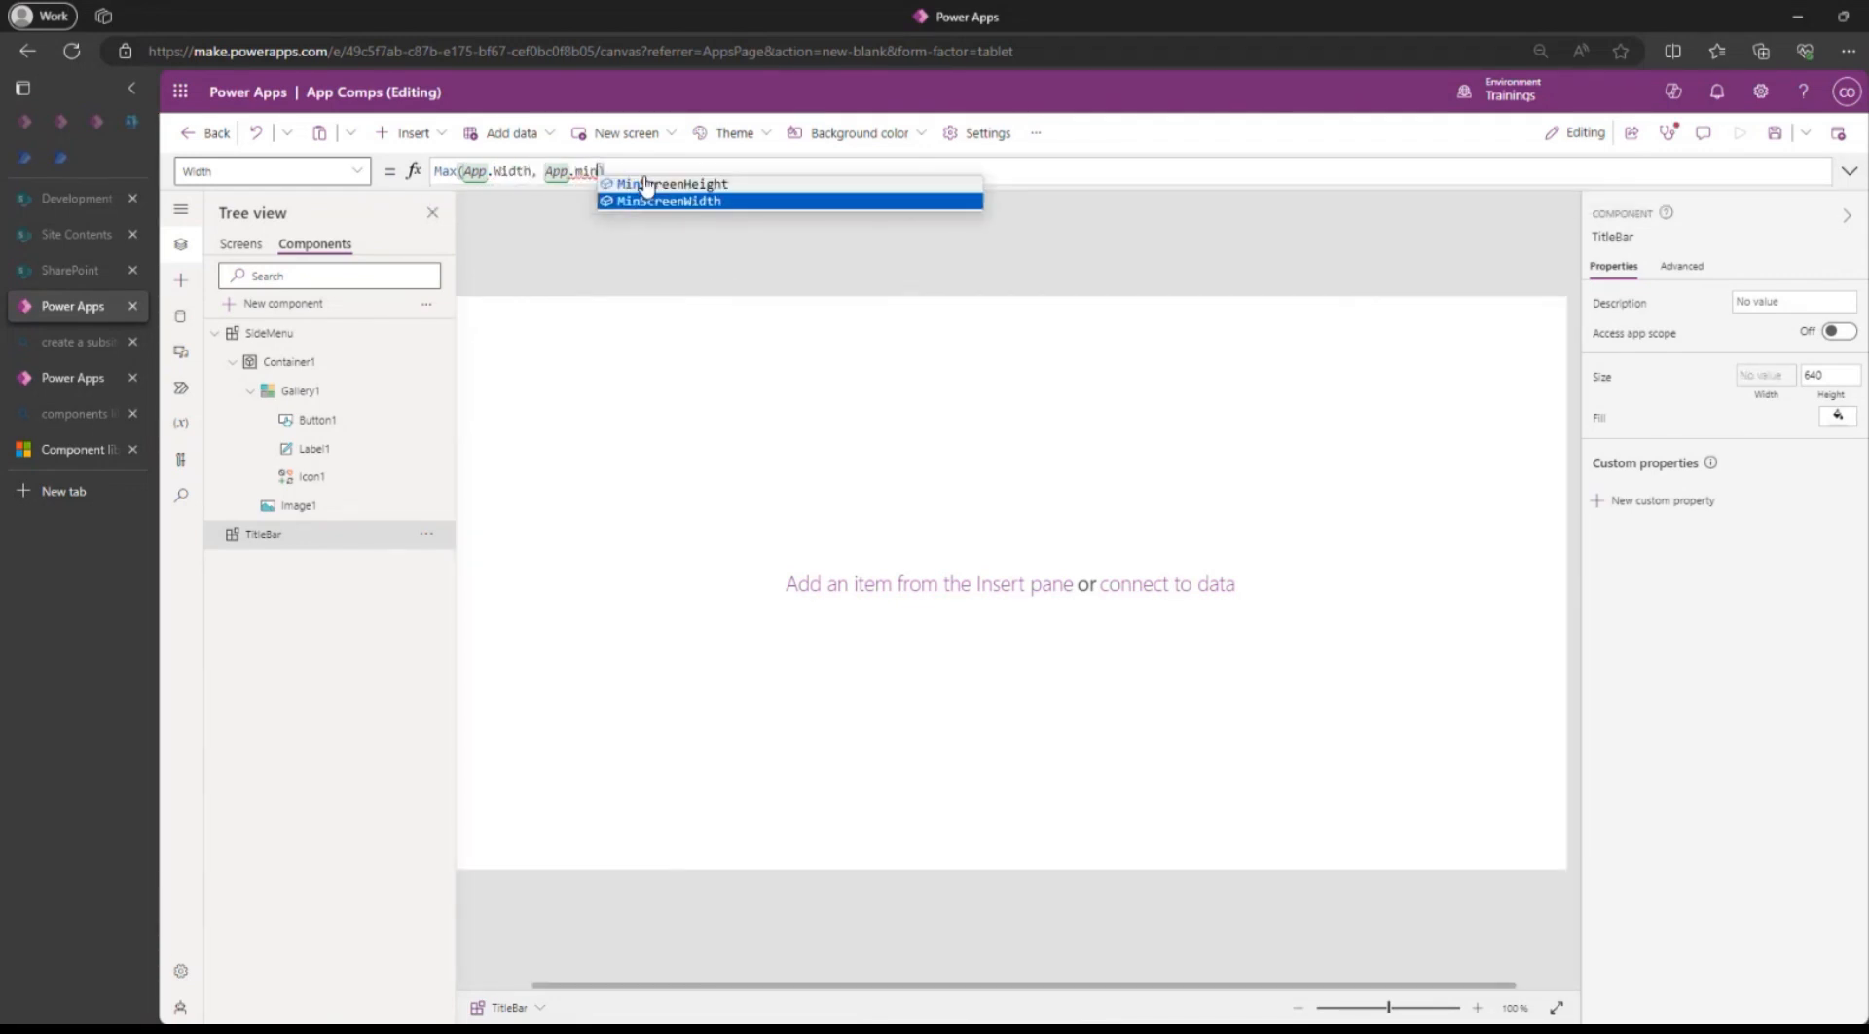
key("Tab")
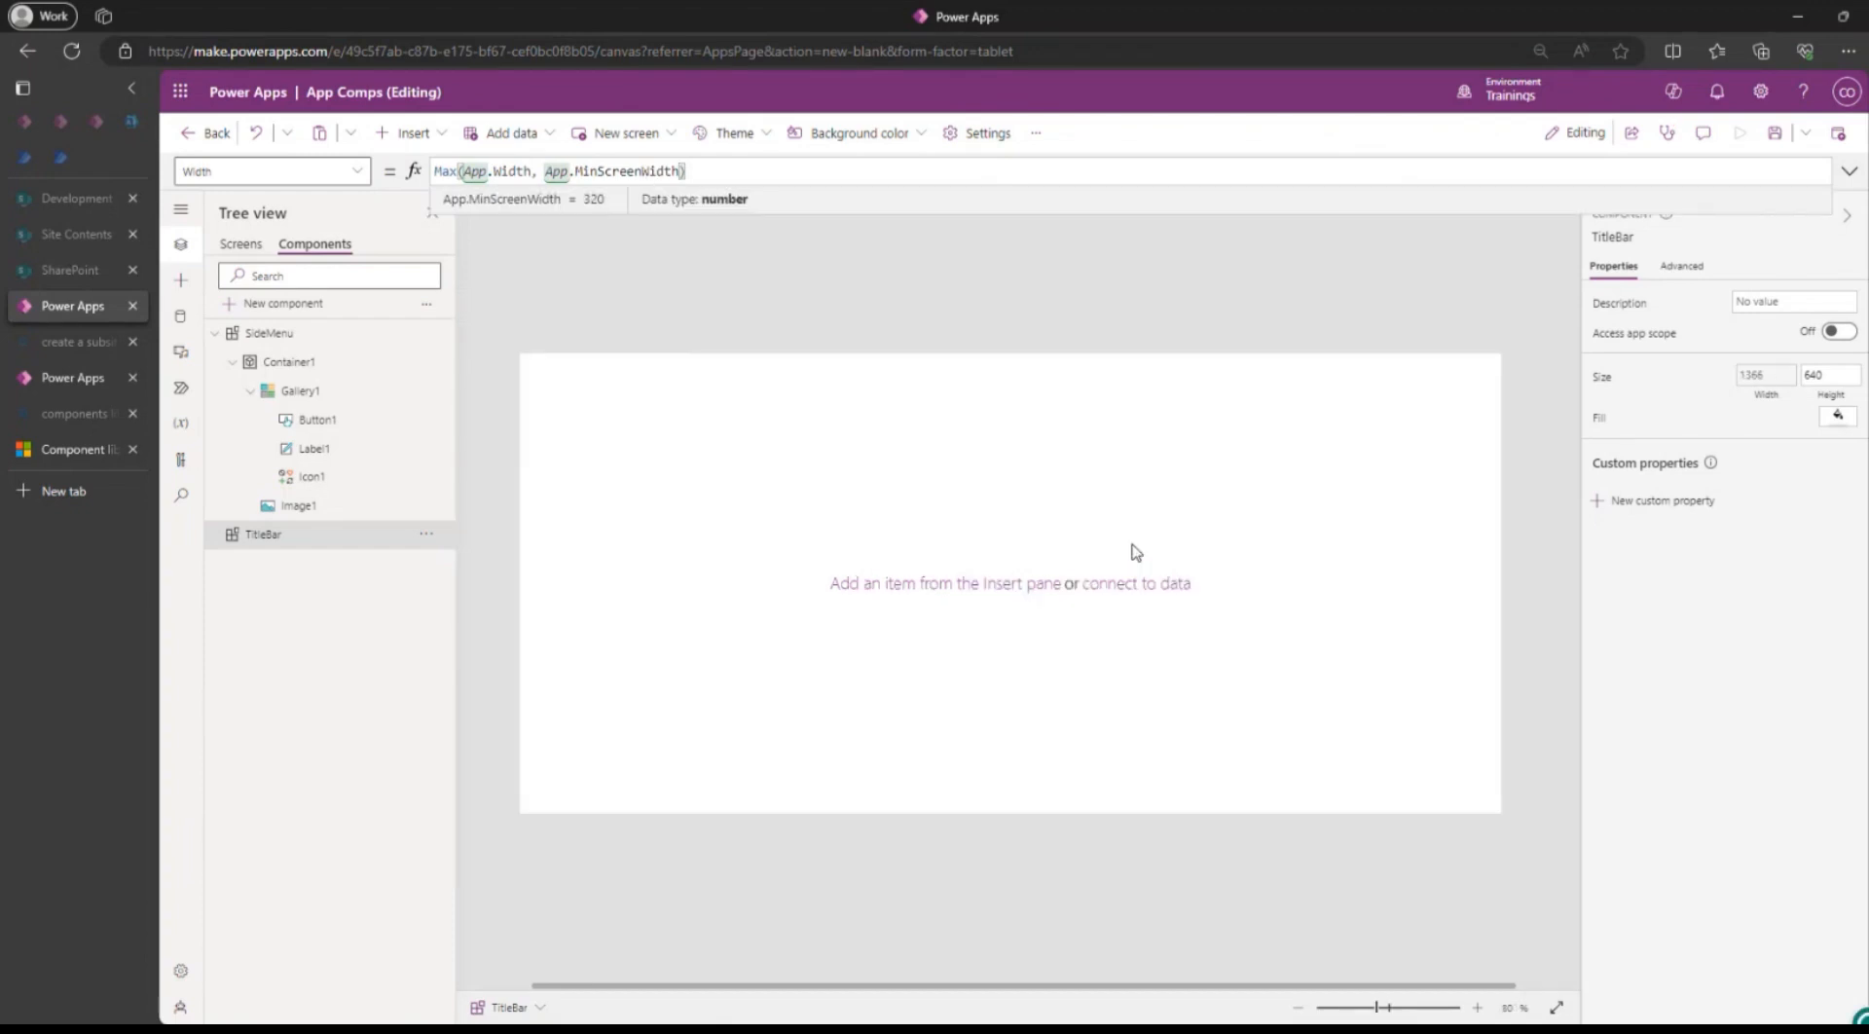
left_click(1780, 136)
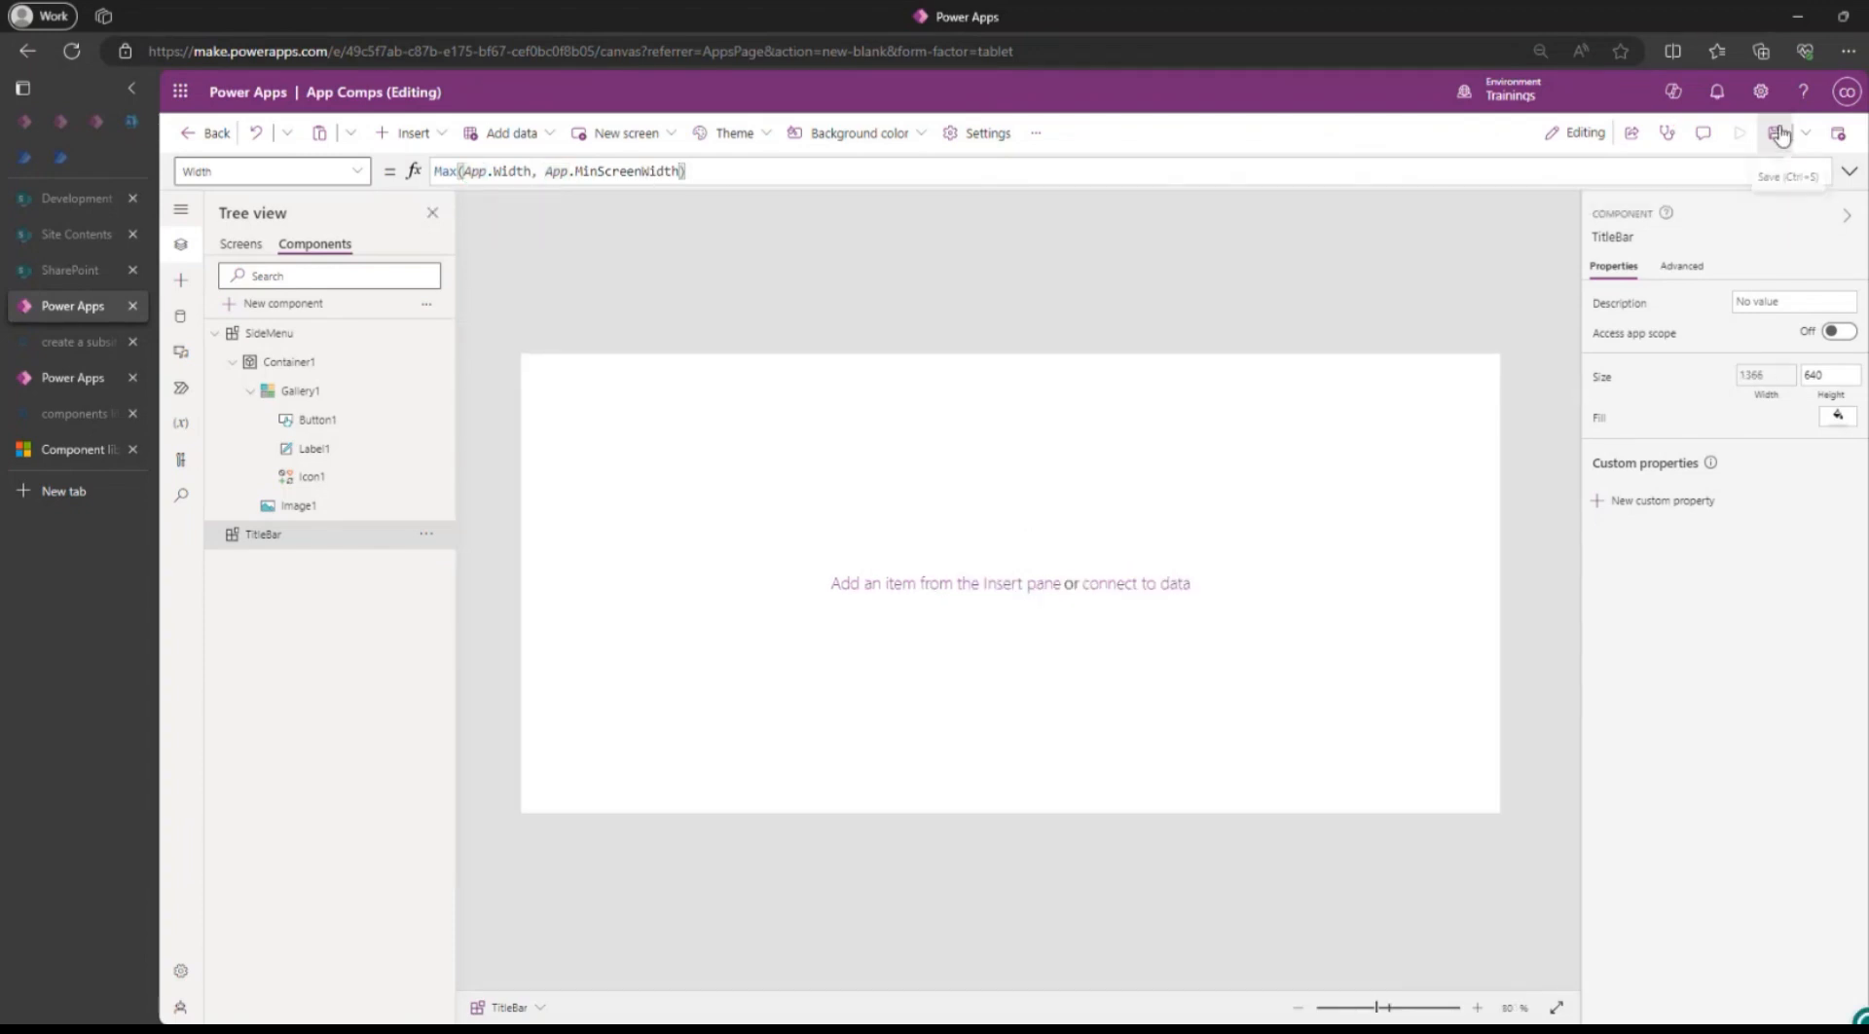
Set TitleBar's Height to 70.
left_click(1838, 371)
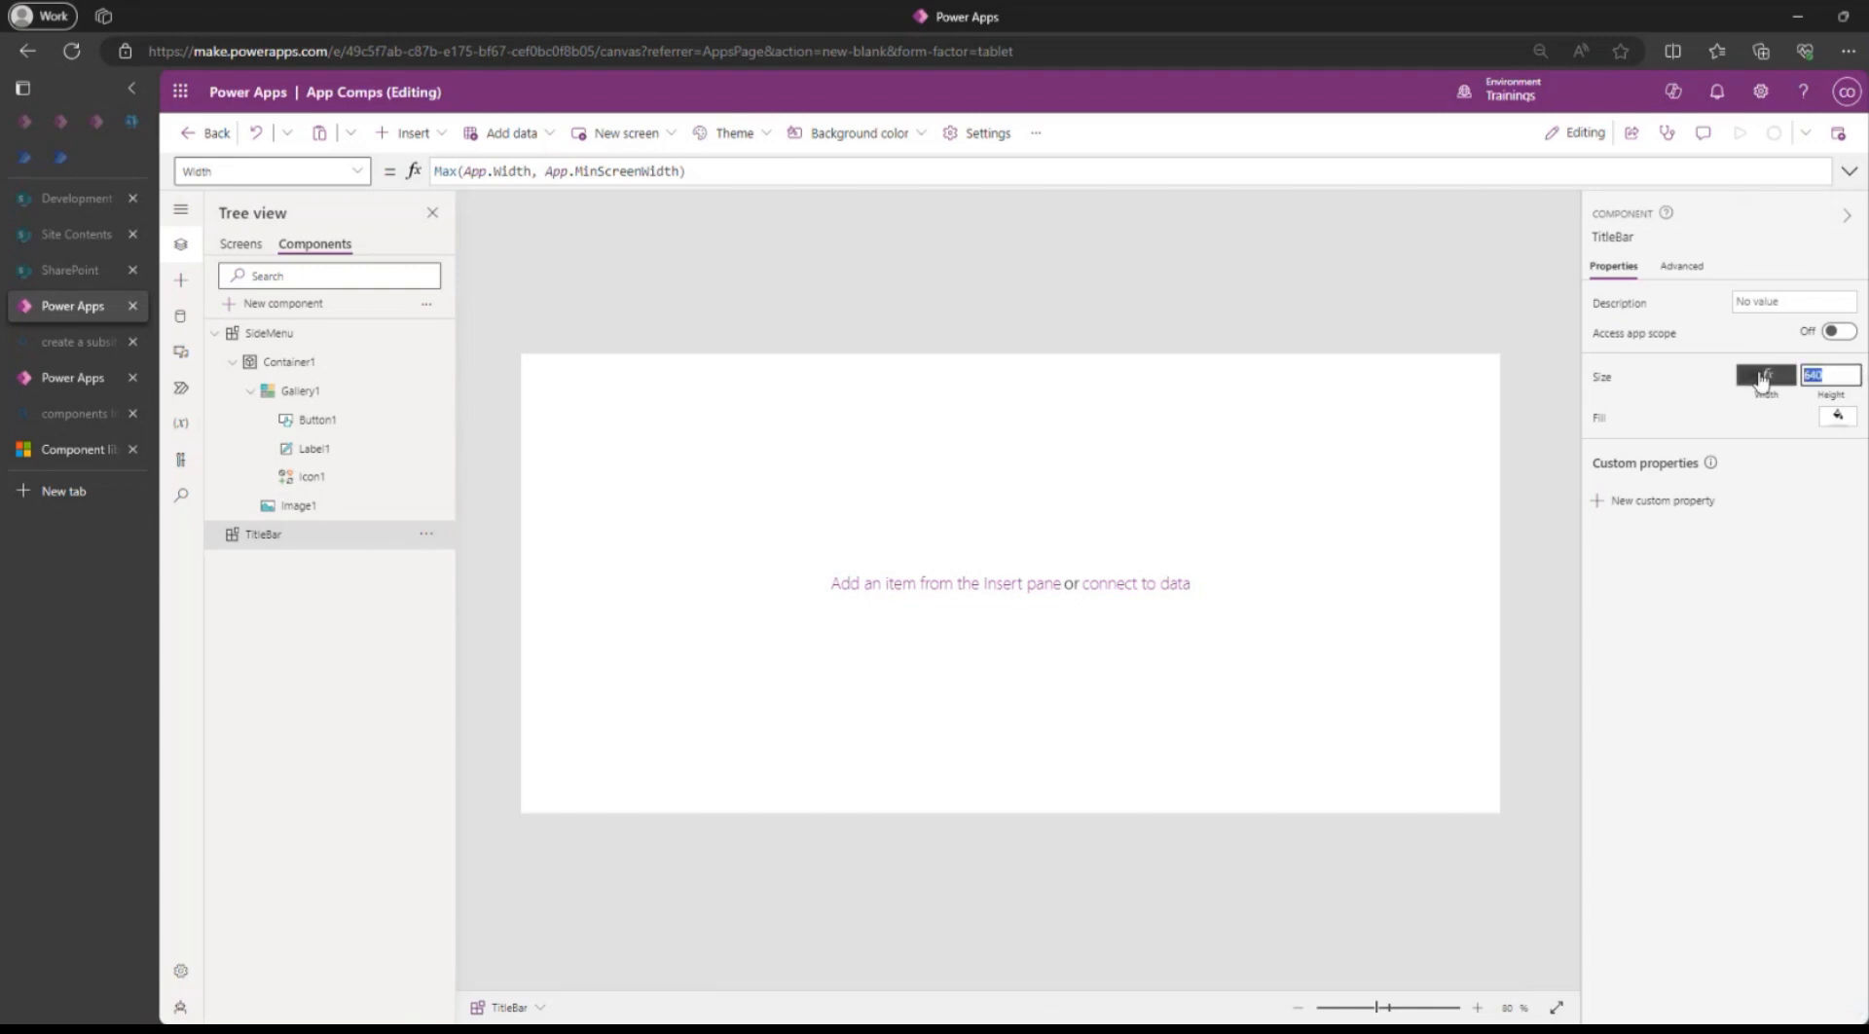
type("1")
left_click(1774, 701)
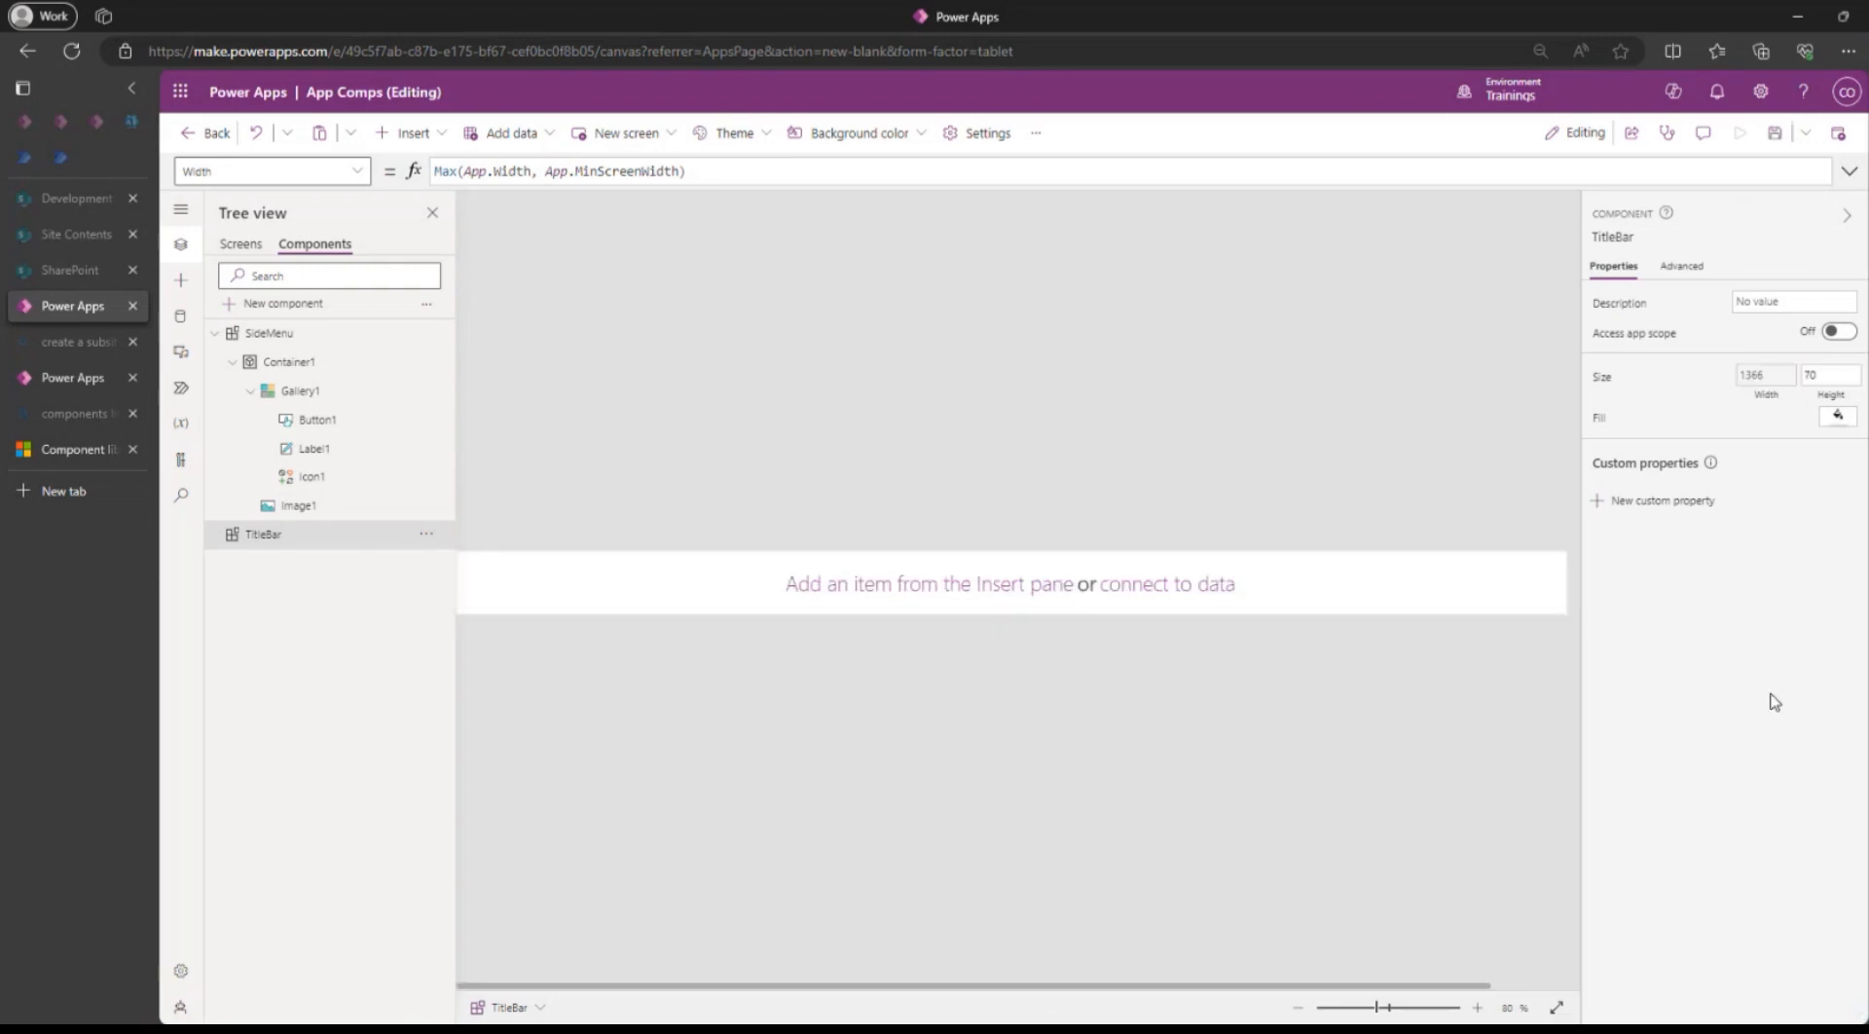
scroll(1150, 586, "down", 3)
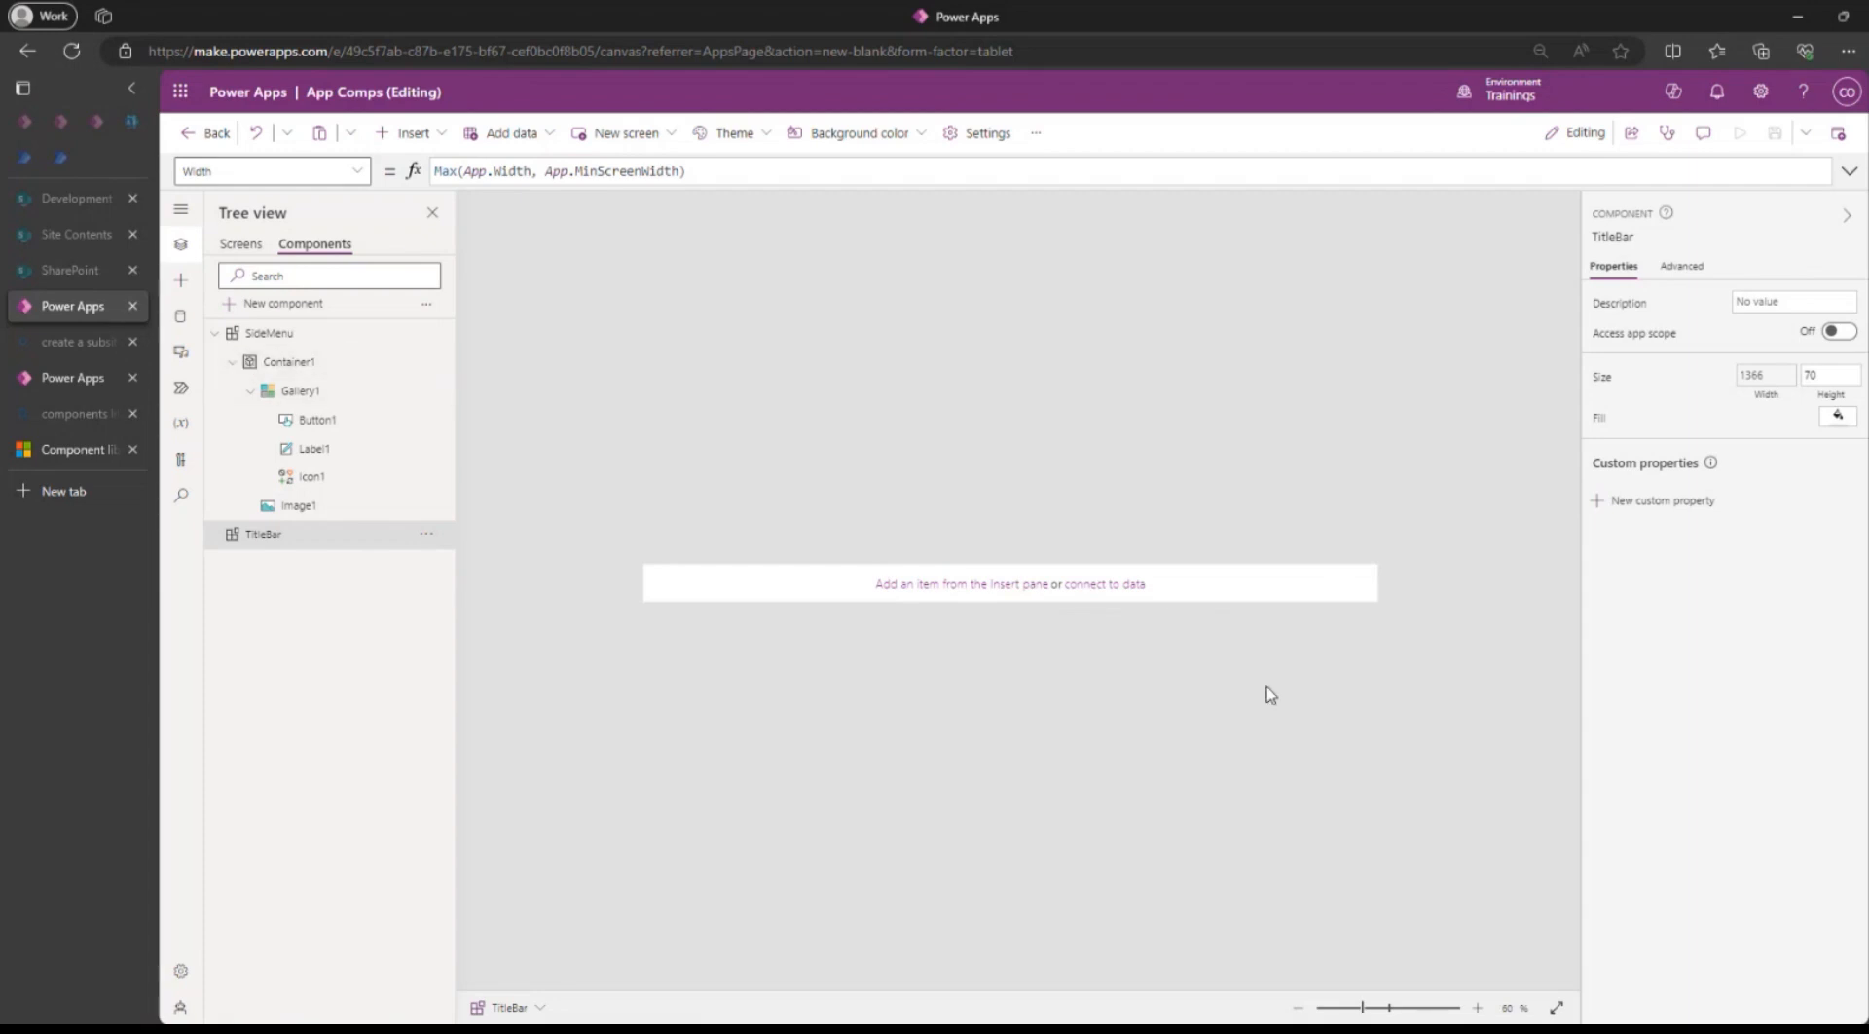
left_click(250, 250)
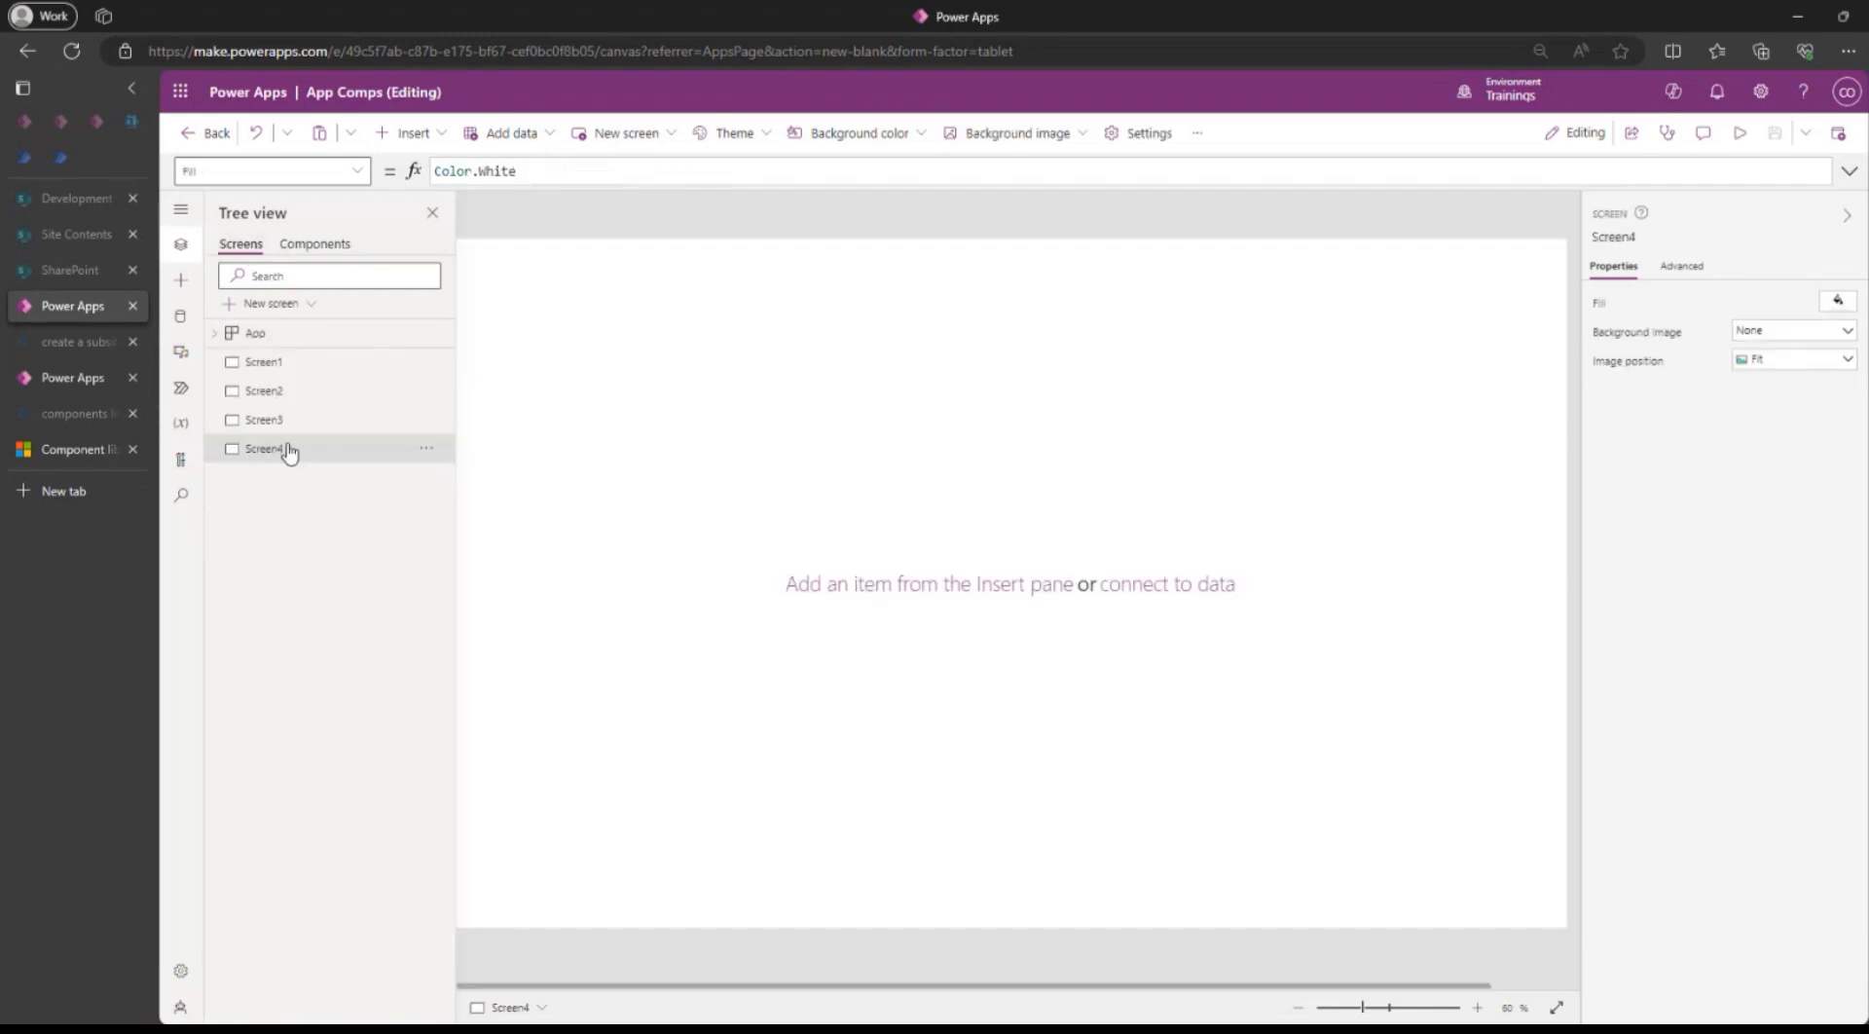
Insert the custom TitleBar component onto Screen1 as TitleBar_1 beside SideMenu_1.
left_click(276, 370)
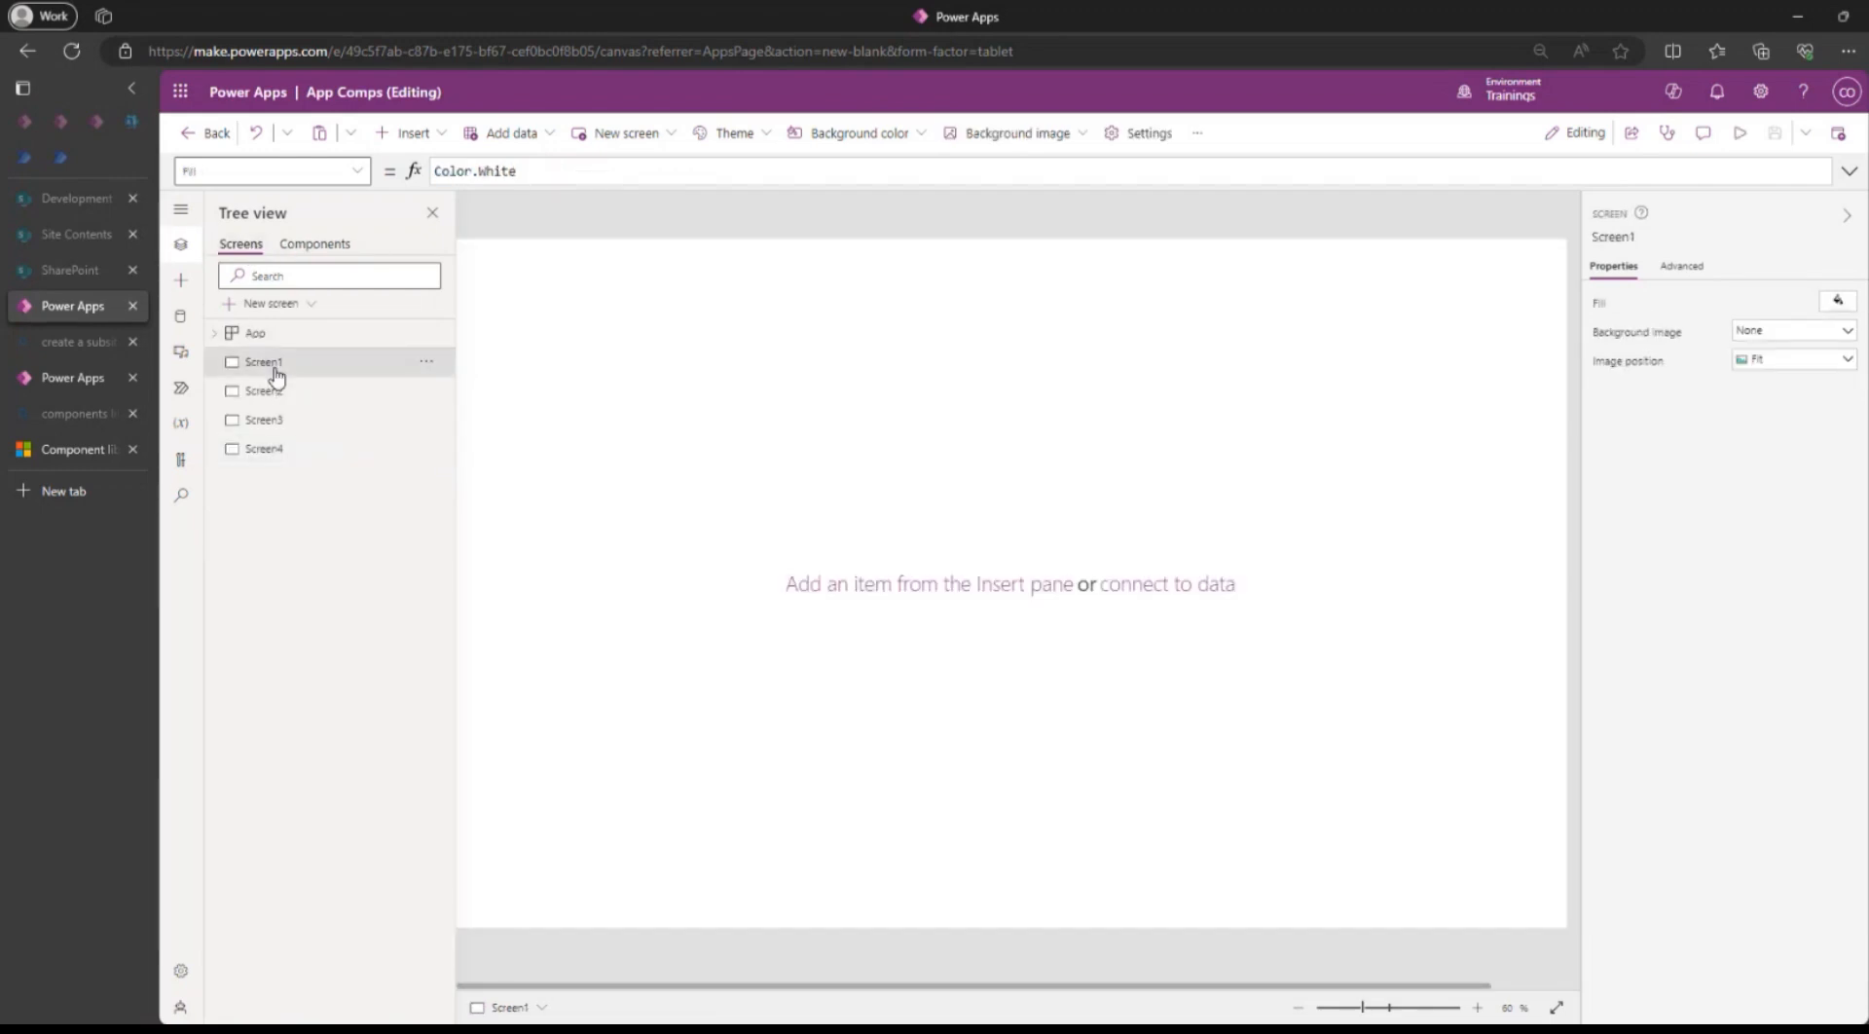
left_click(420, 144)
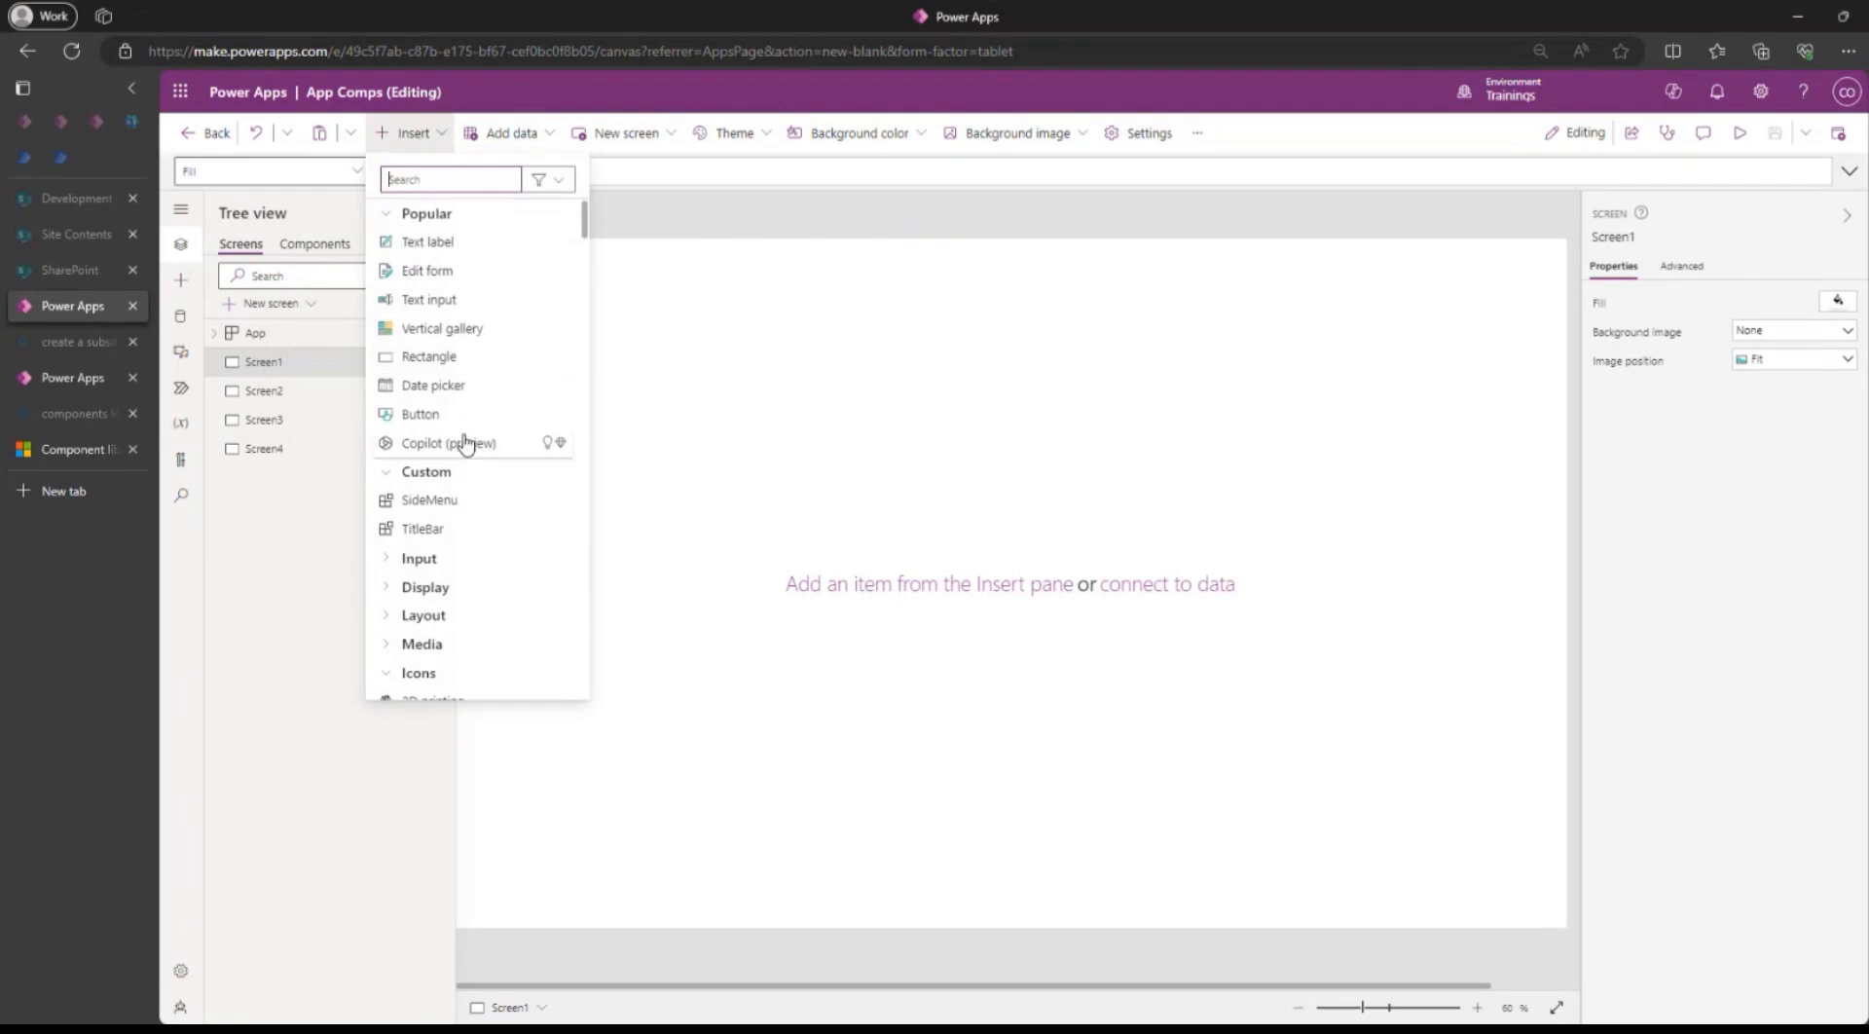
left_click(424, 501)
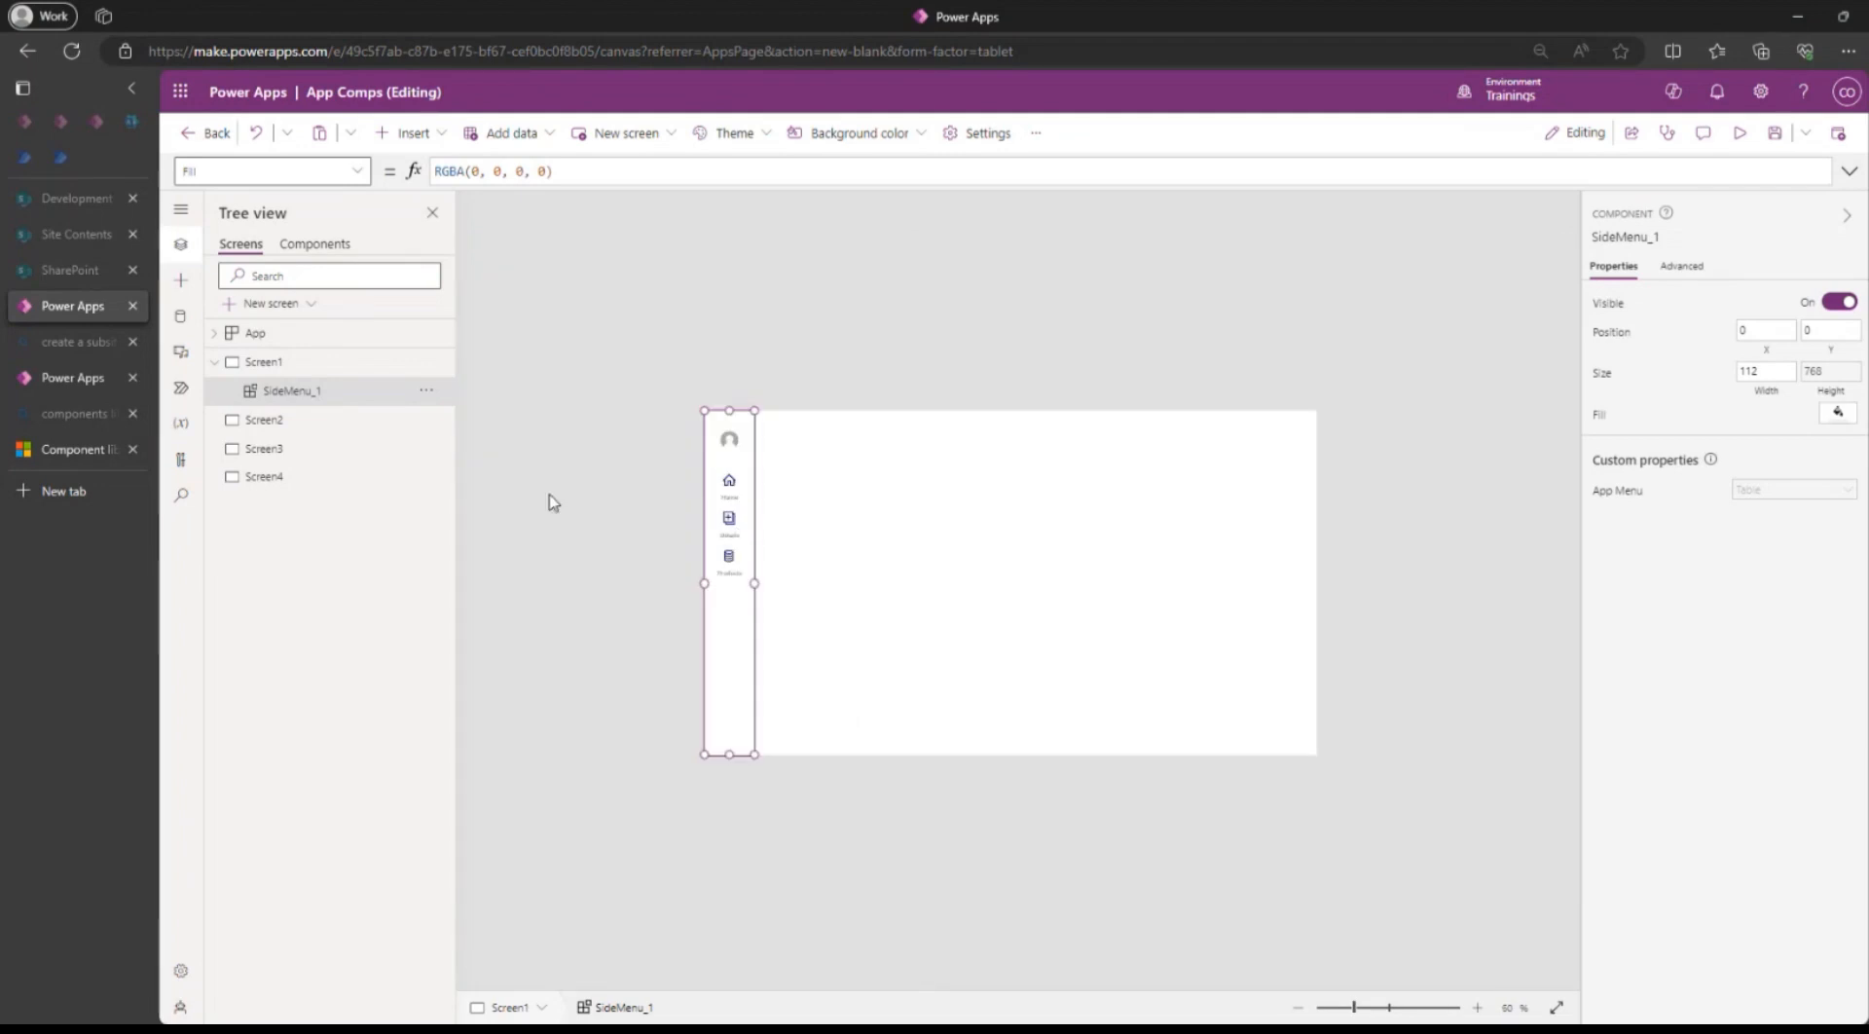
left_click(431, 137)
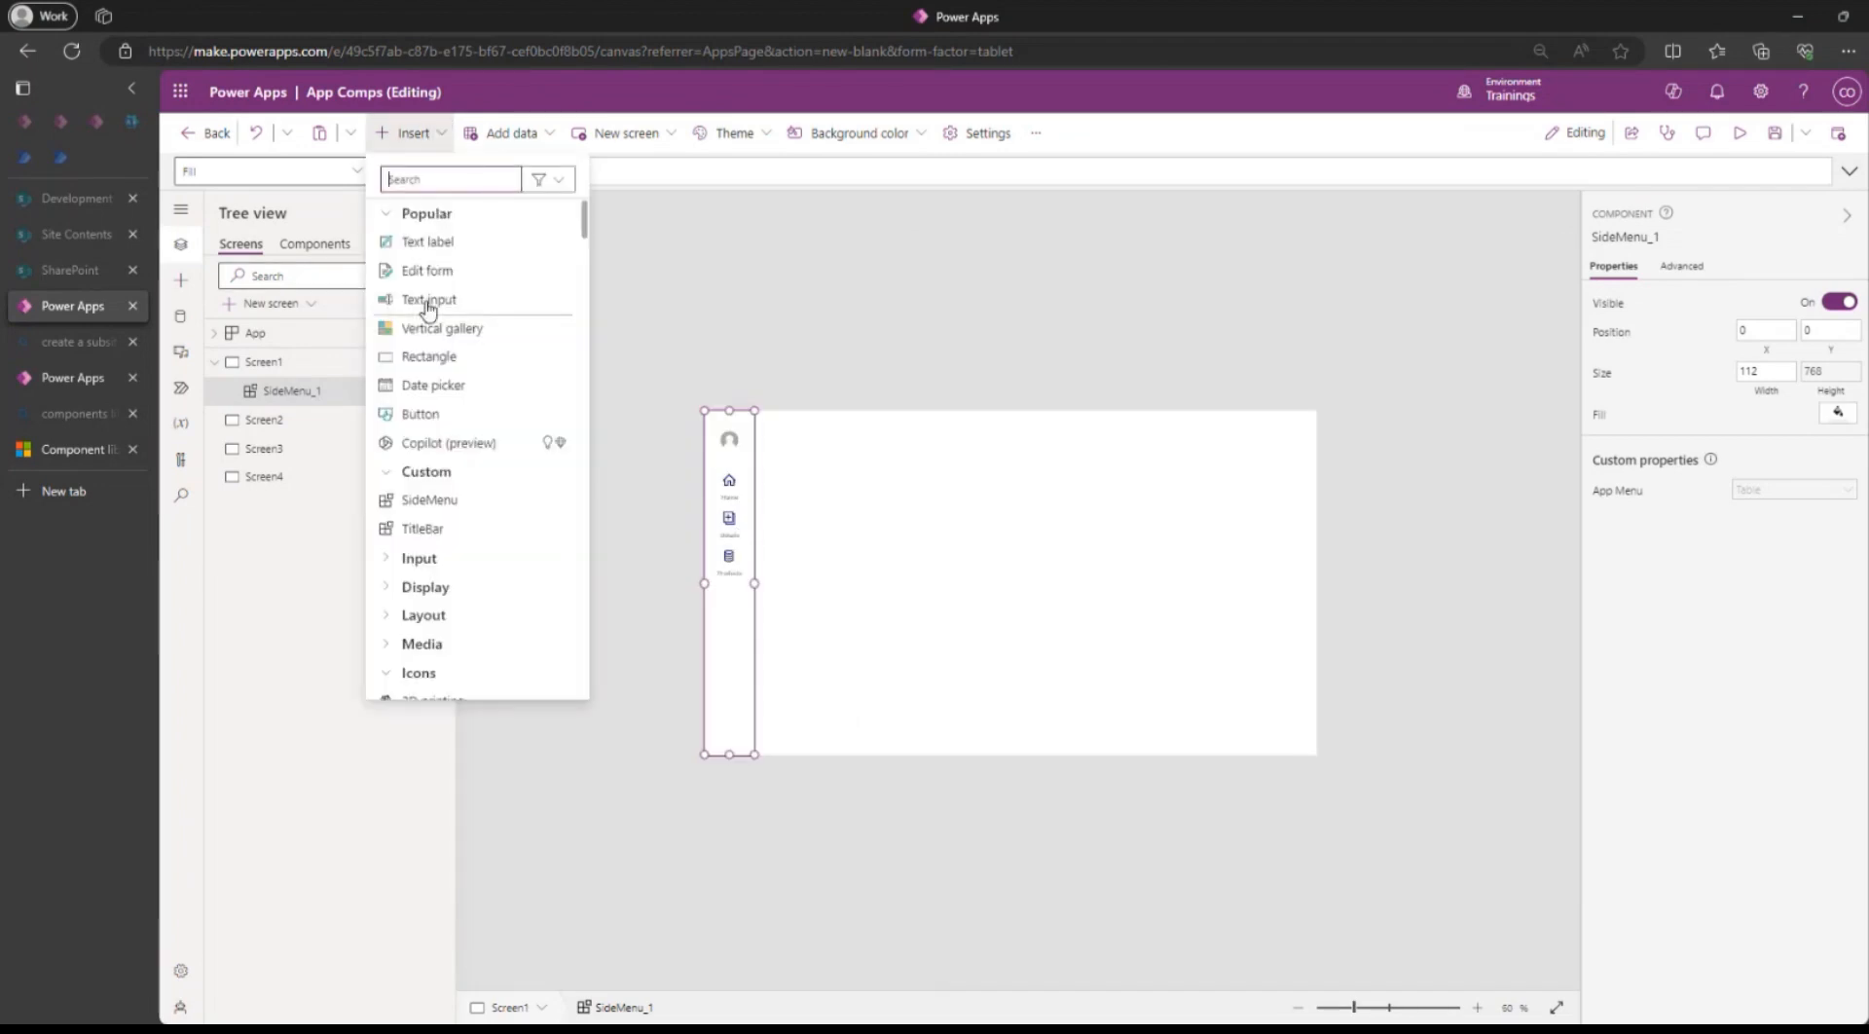
left_click(423, 532)
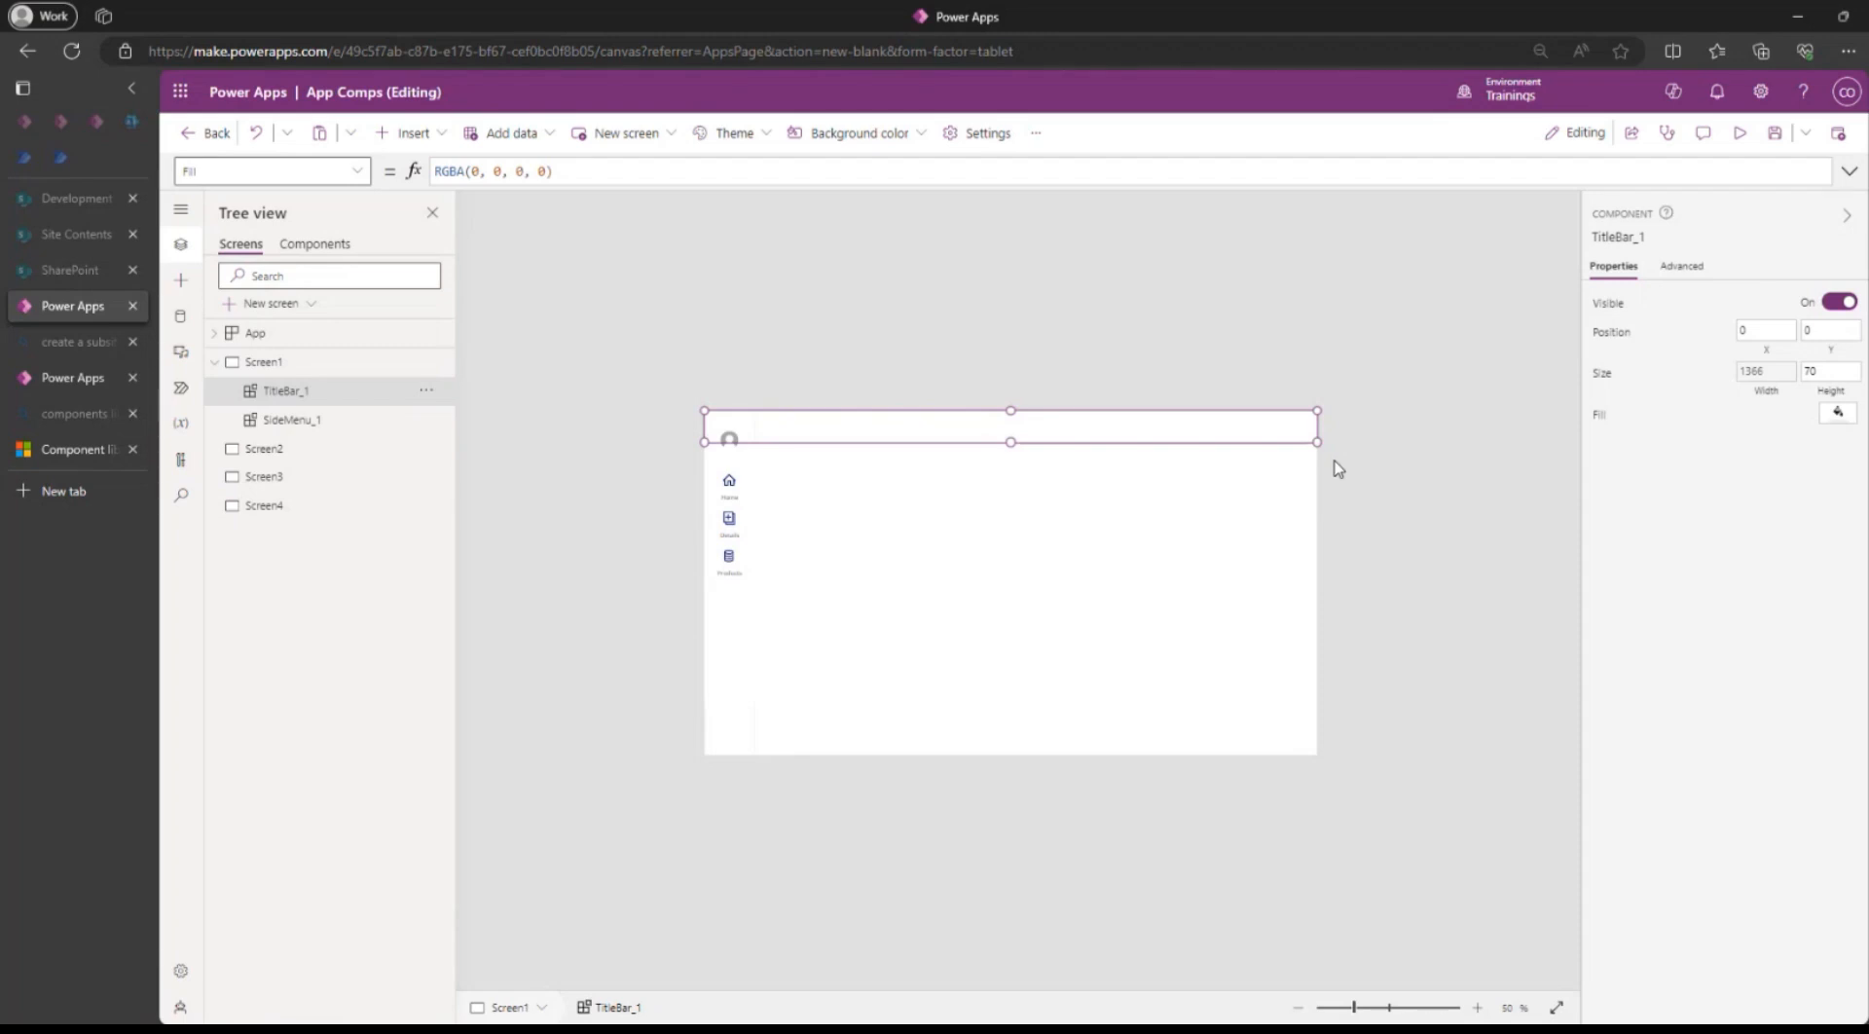
left_click(724, 668)
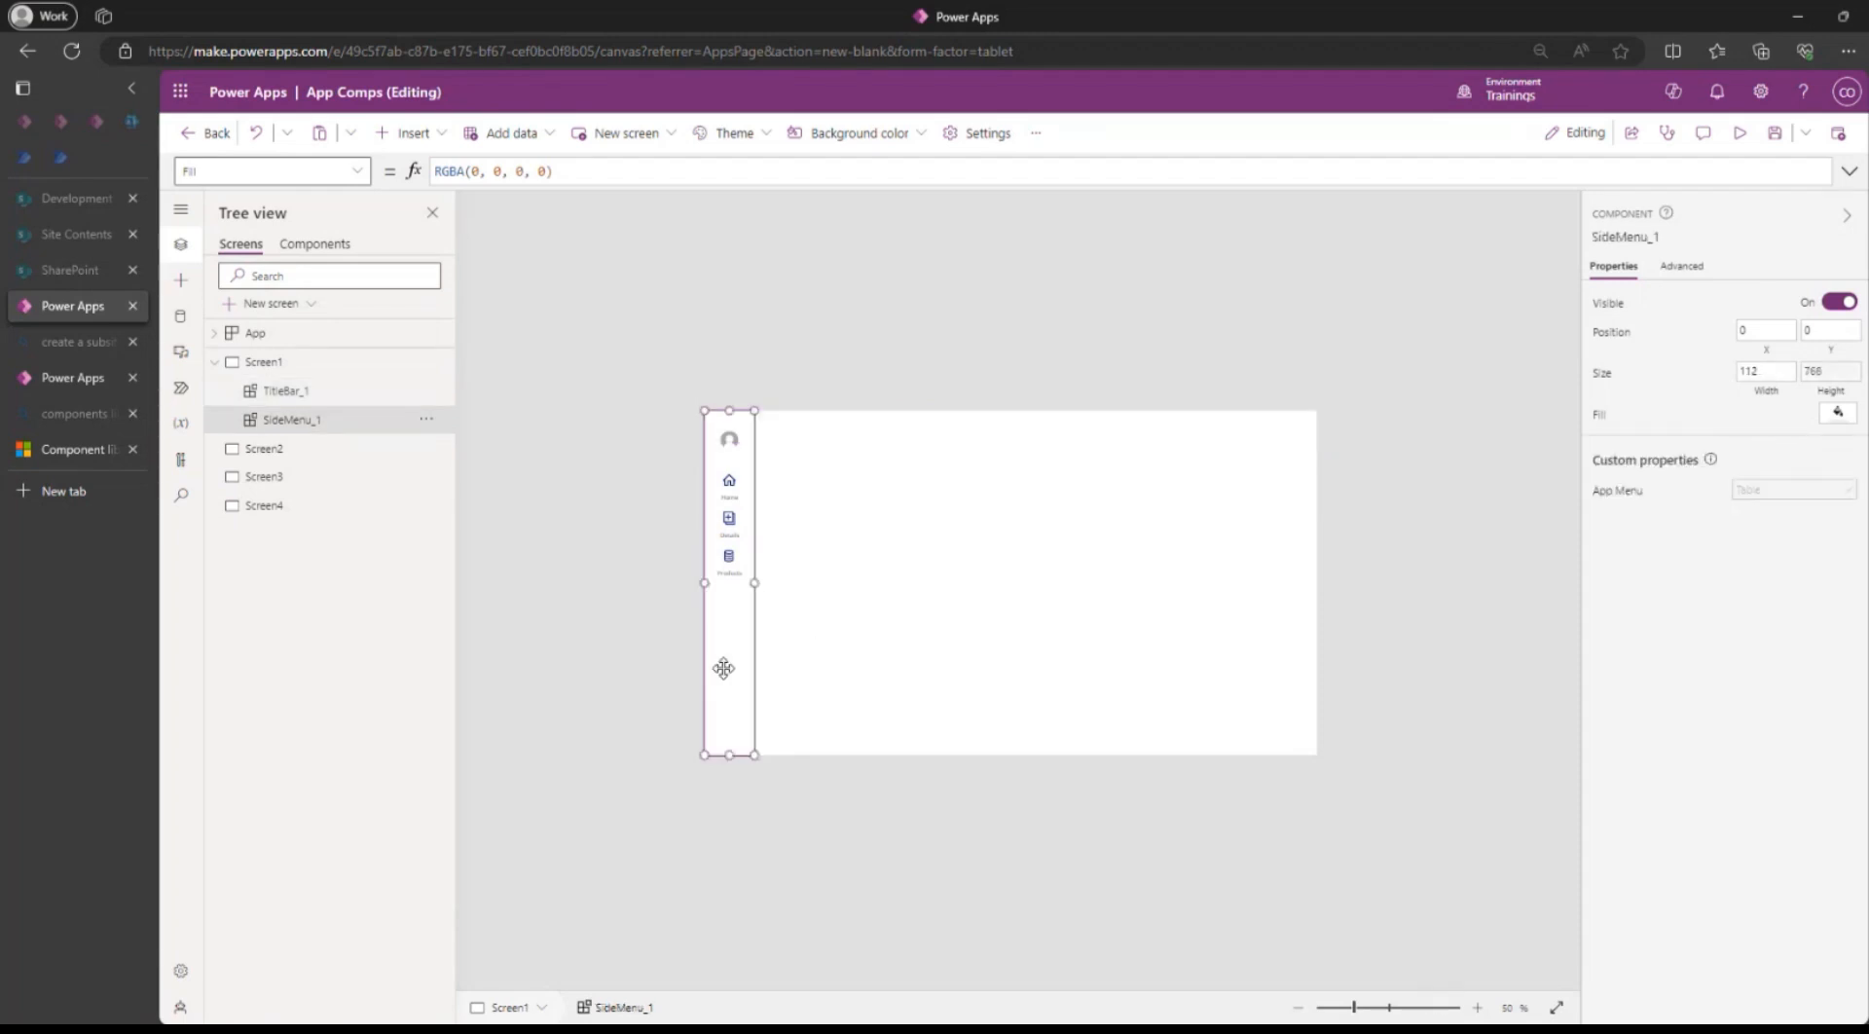
left_click(849, 420)
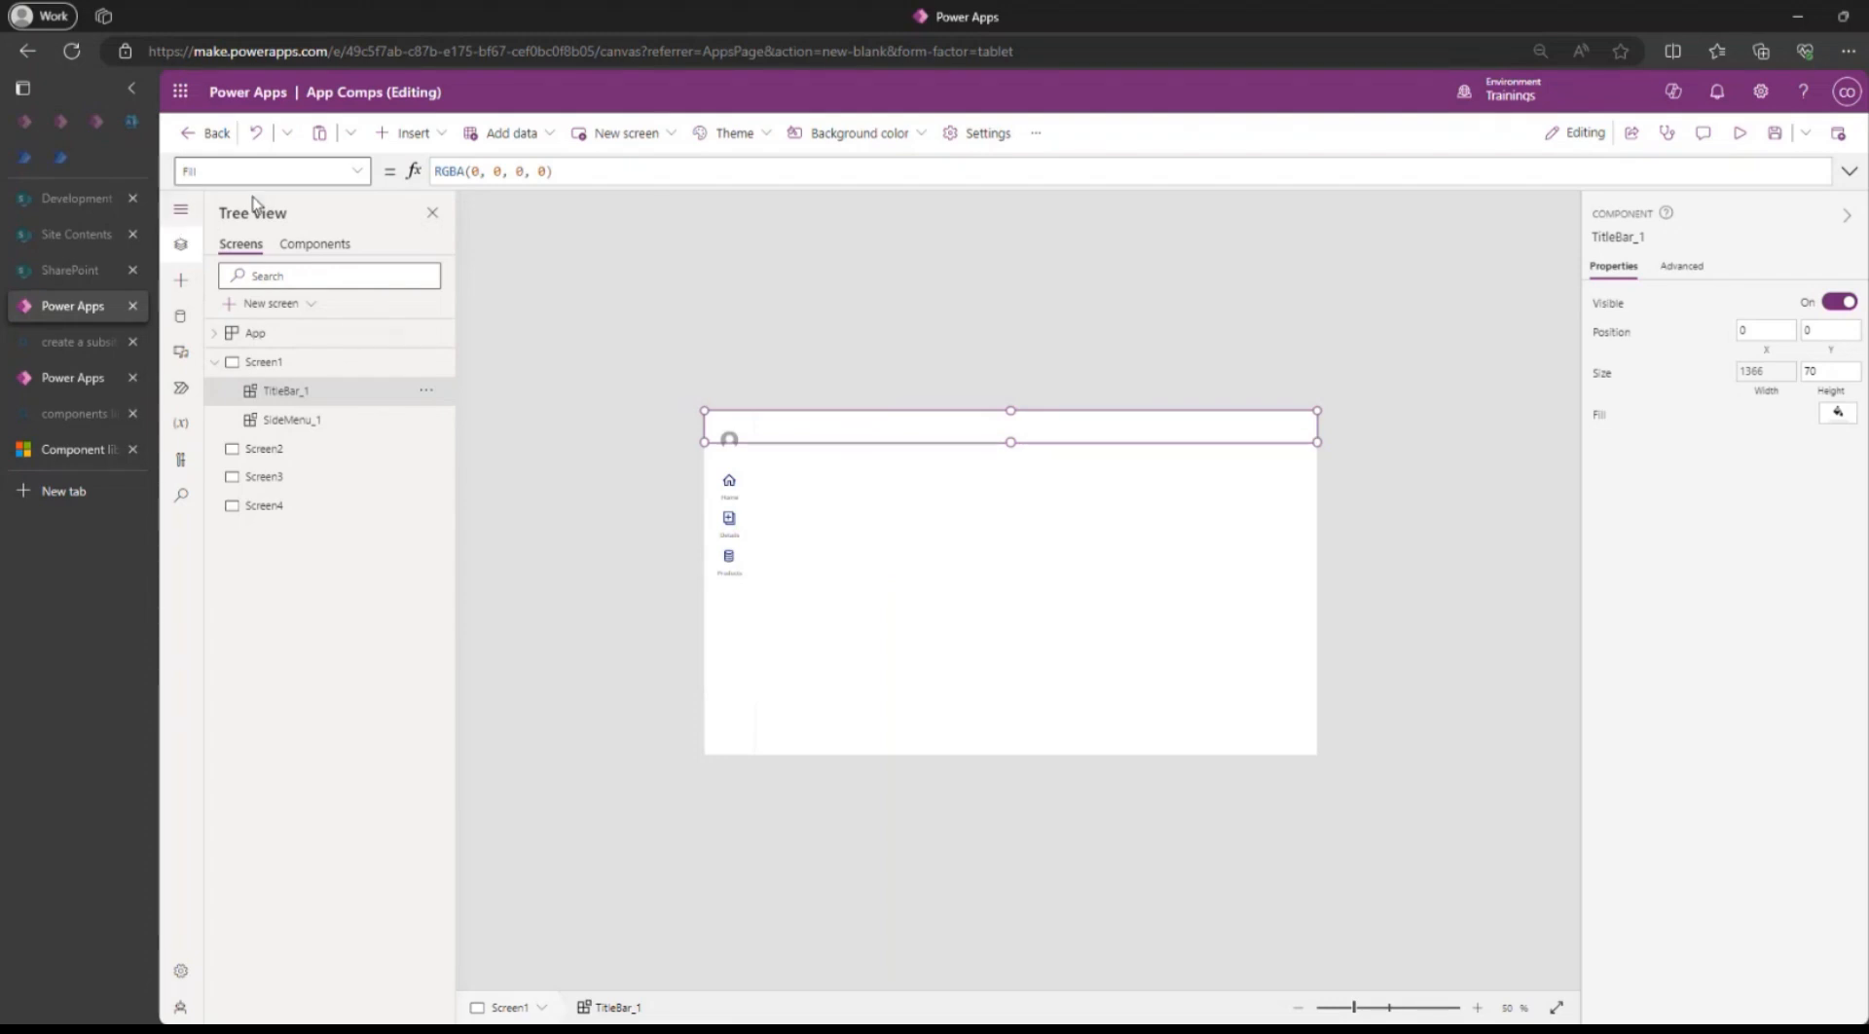
left_click(310, 245)
Set the TitleBar component's Fill colour to the black swatch.
left_click(984, 582)
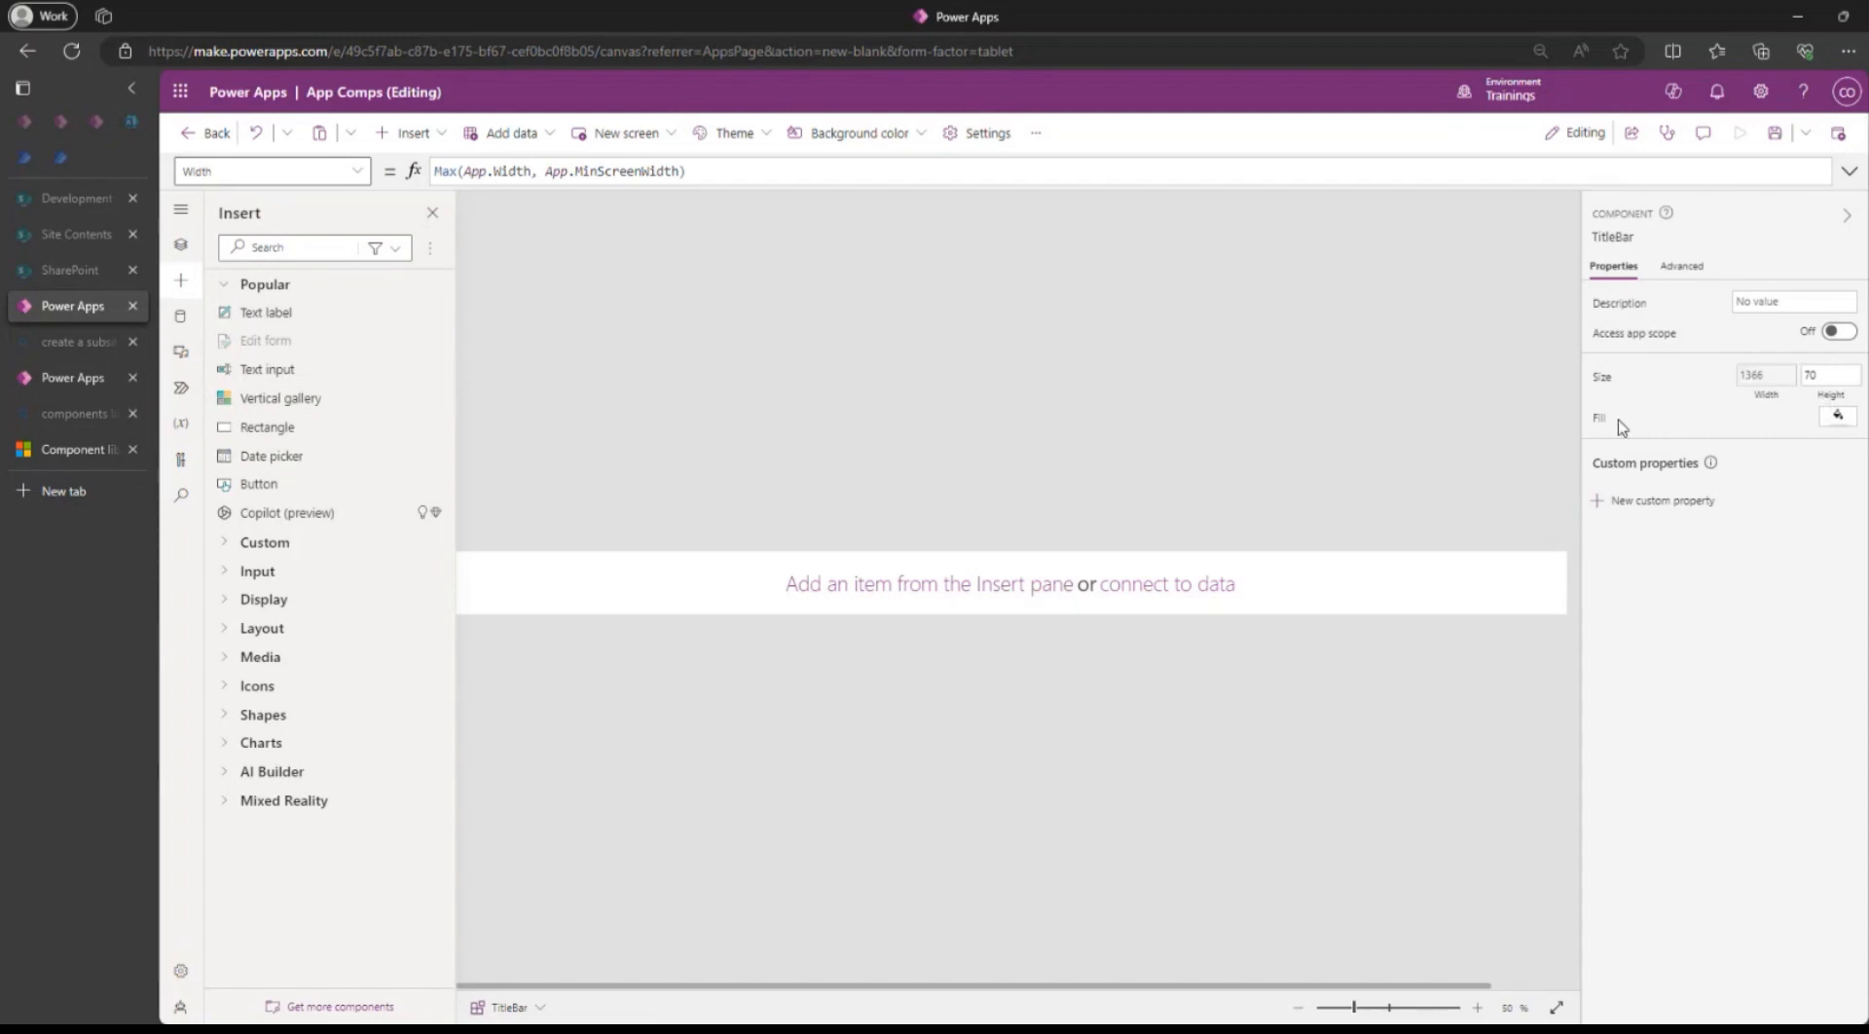
left_click(1842, 418)
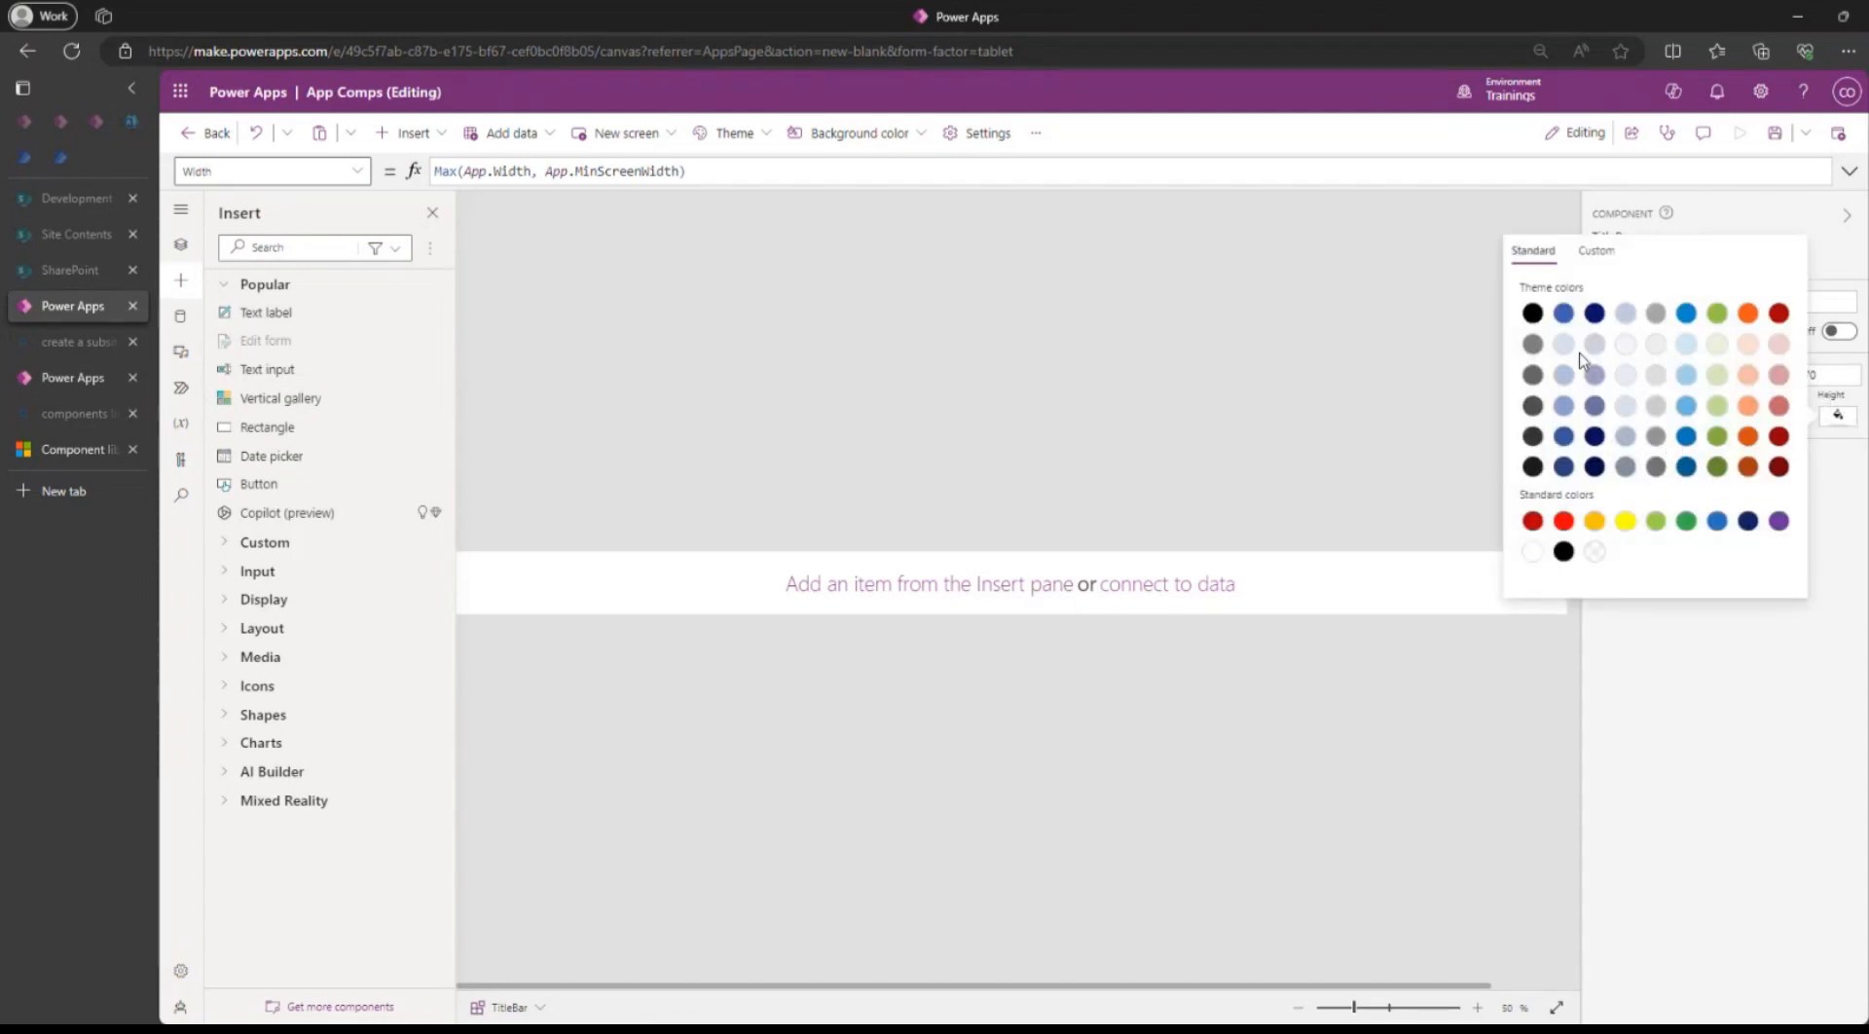
left_click(1563, 551)
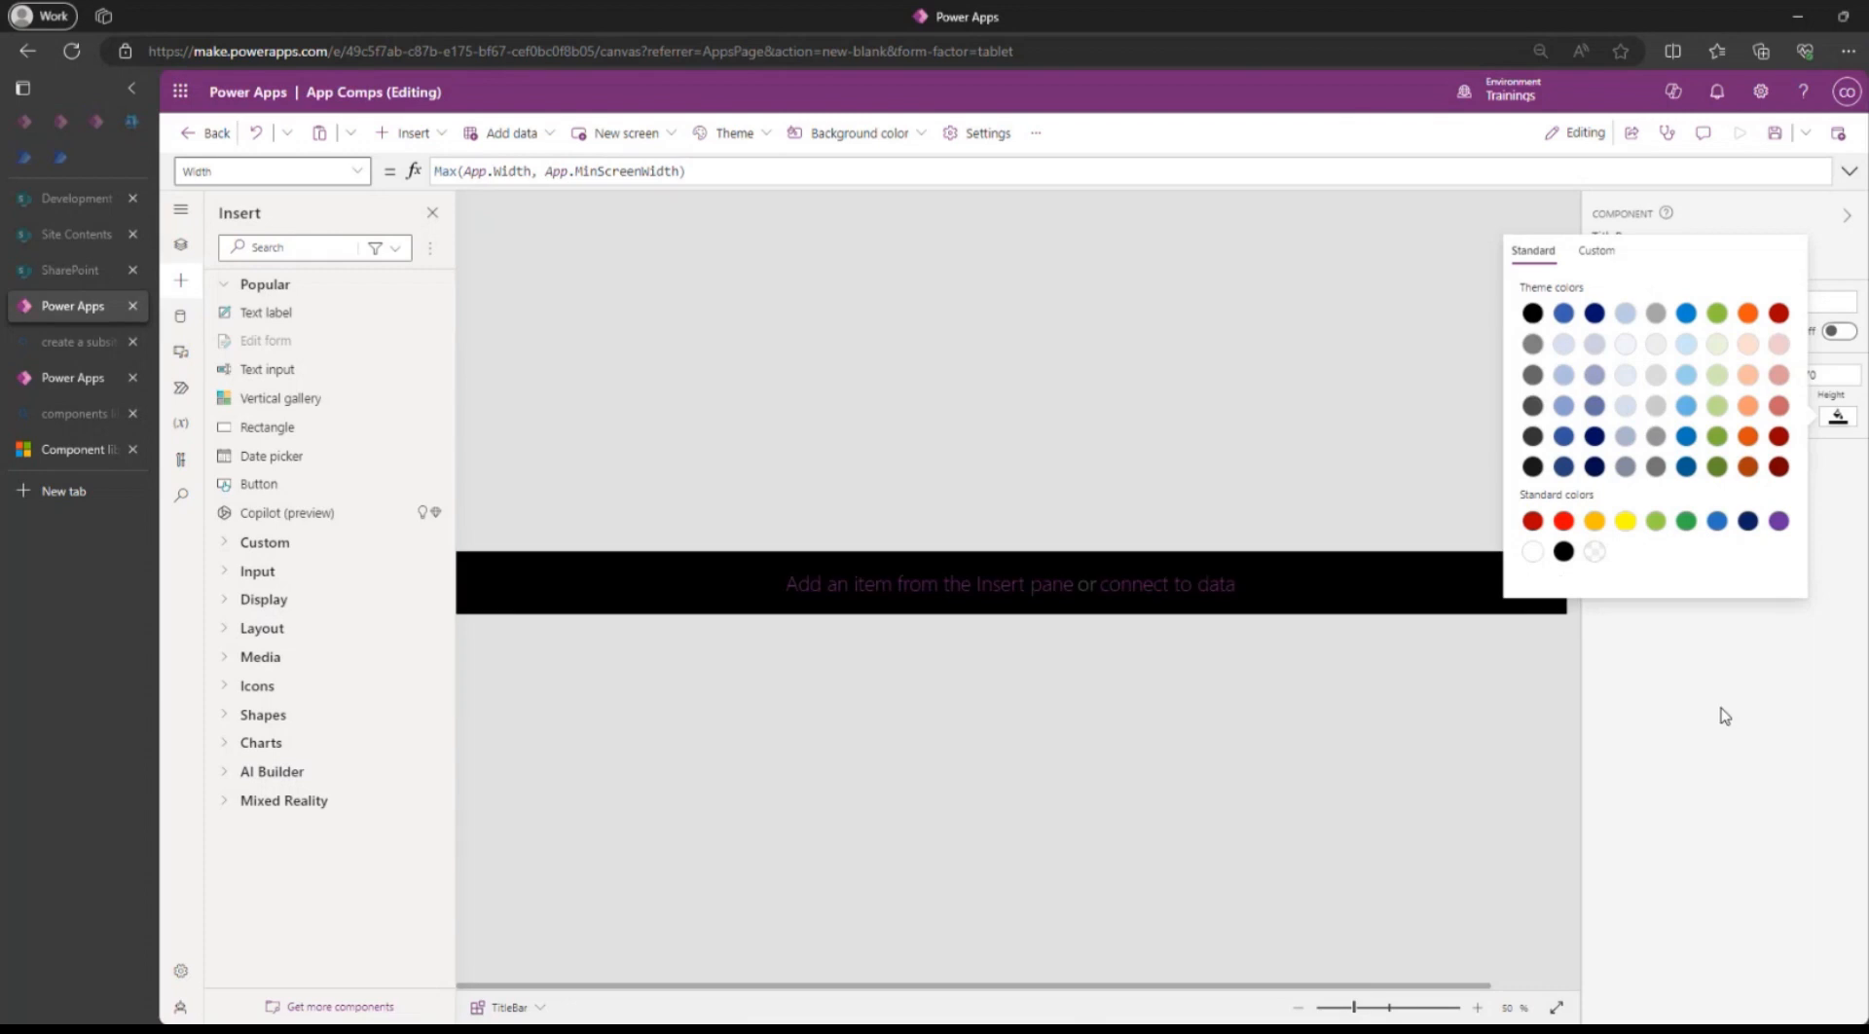
left_click(1802, 214)
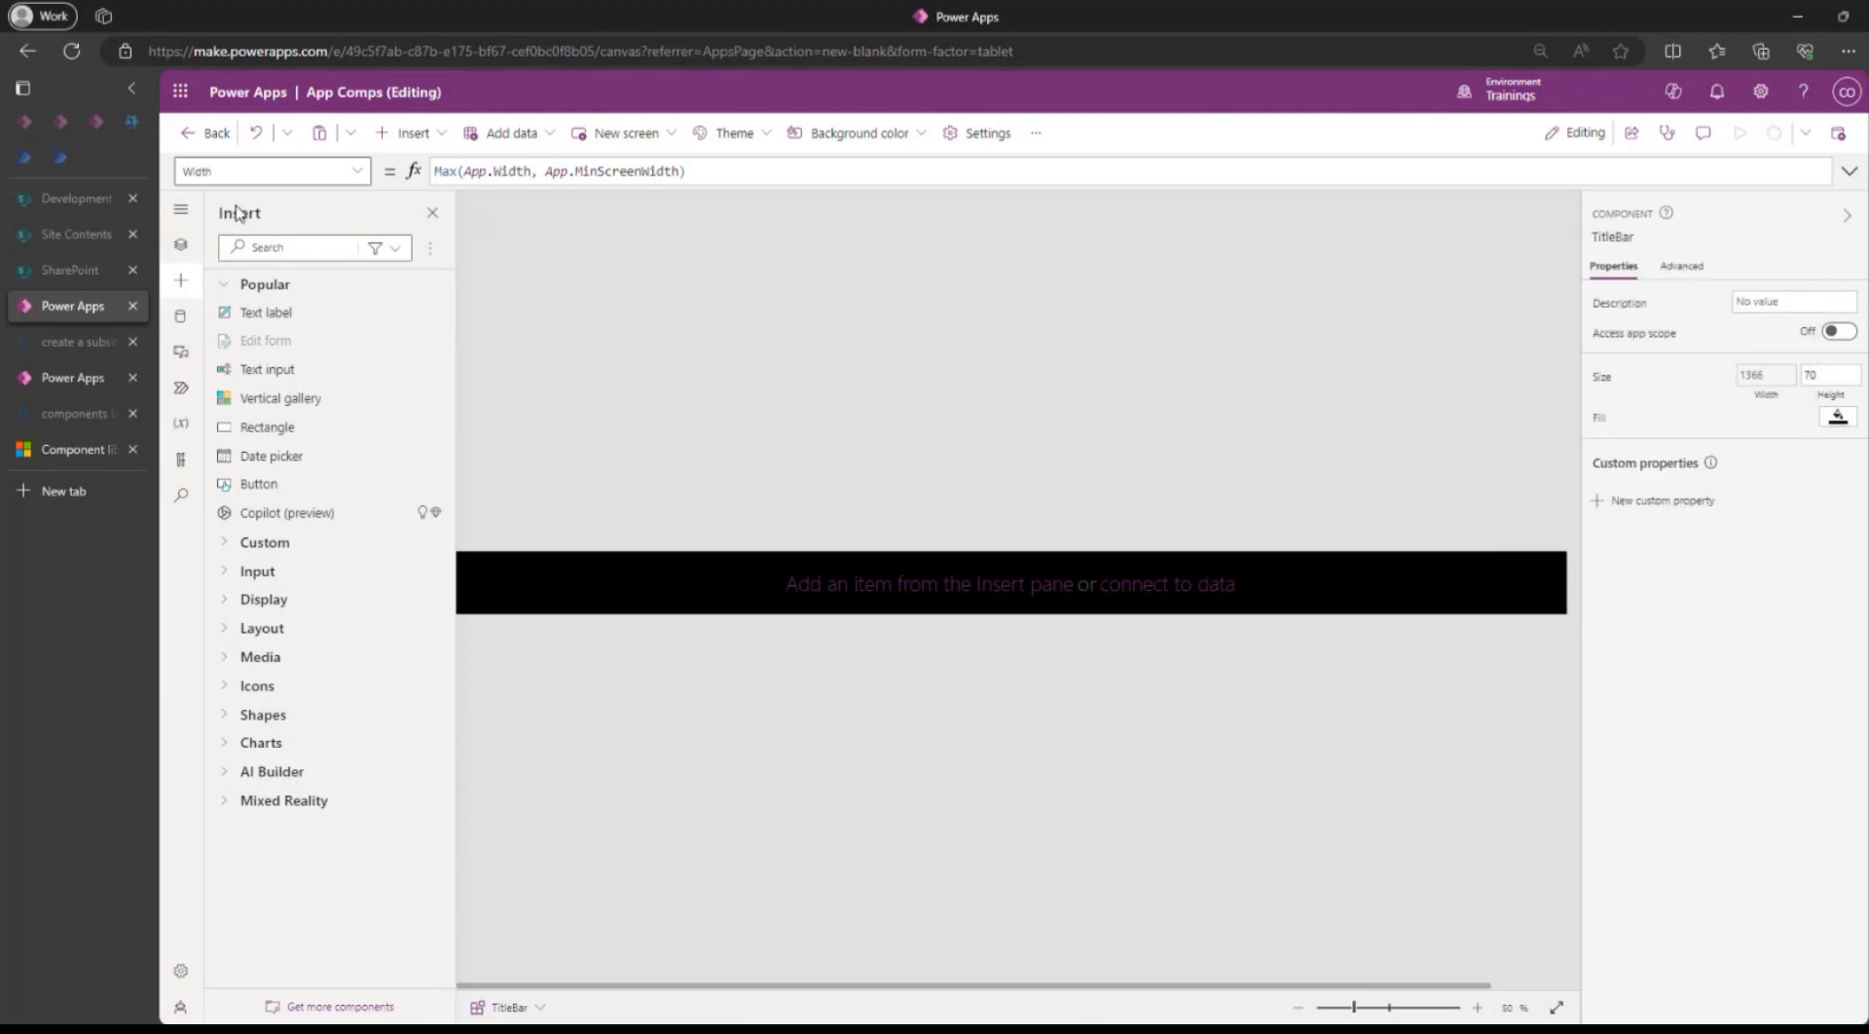
On Screen1, reorder SideMenu_1 with Bring to front so it sits above the title bar.
left_click(188, 251)
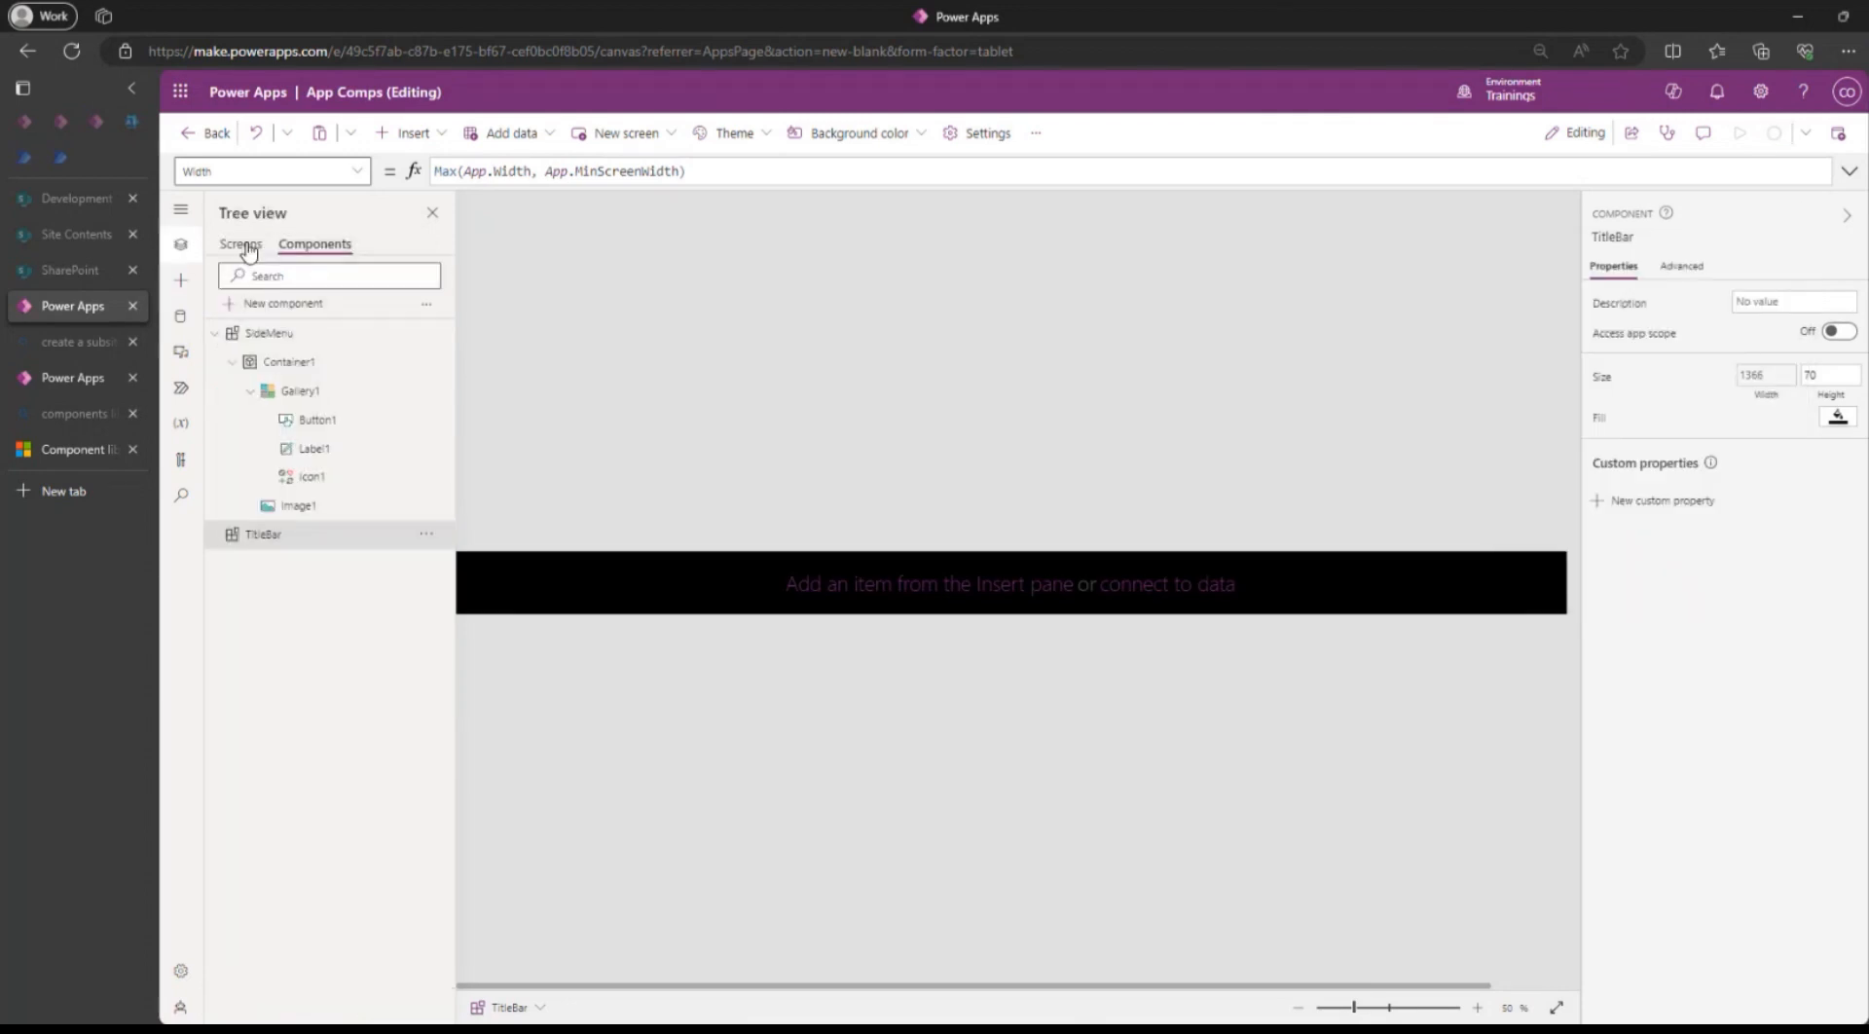
left_click(240, 244)
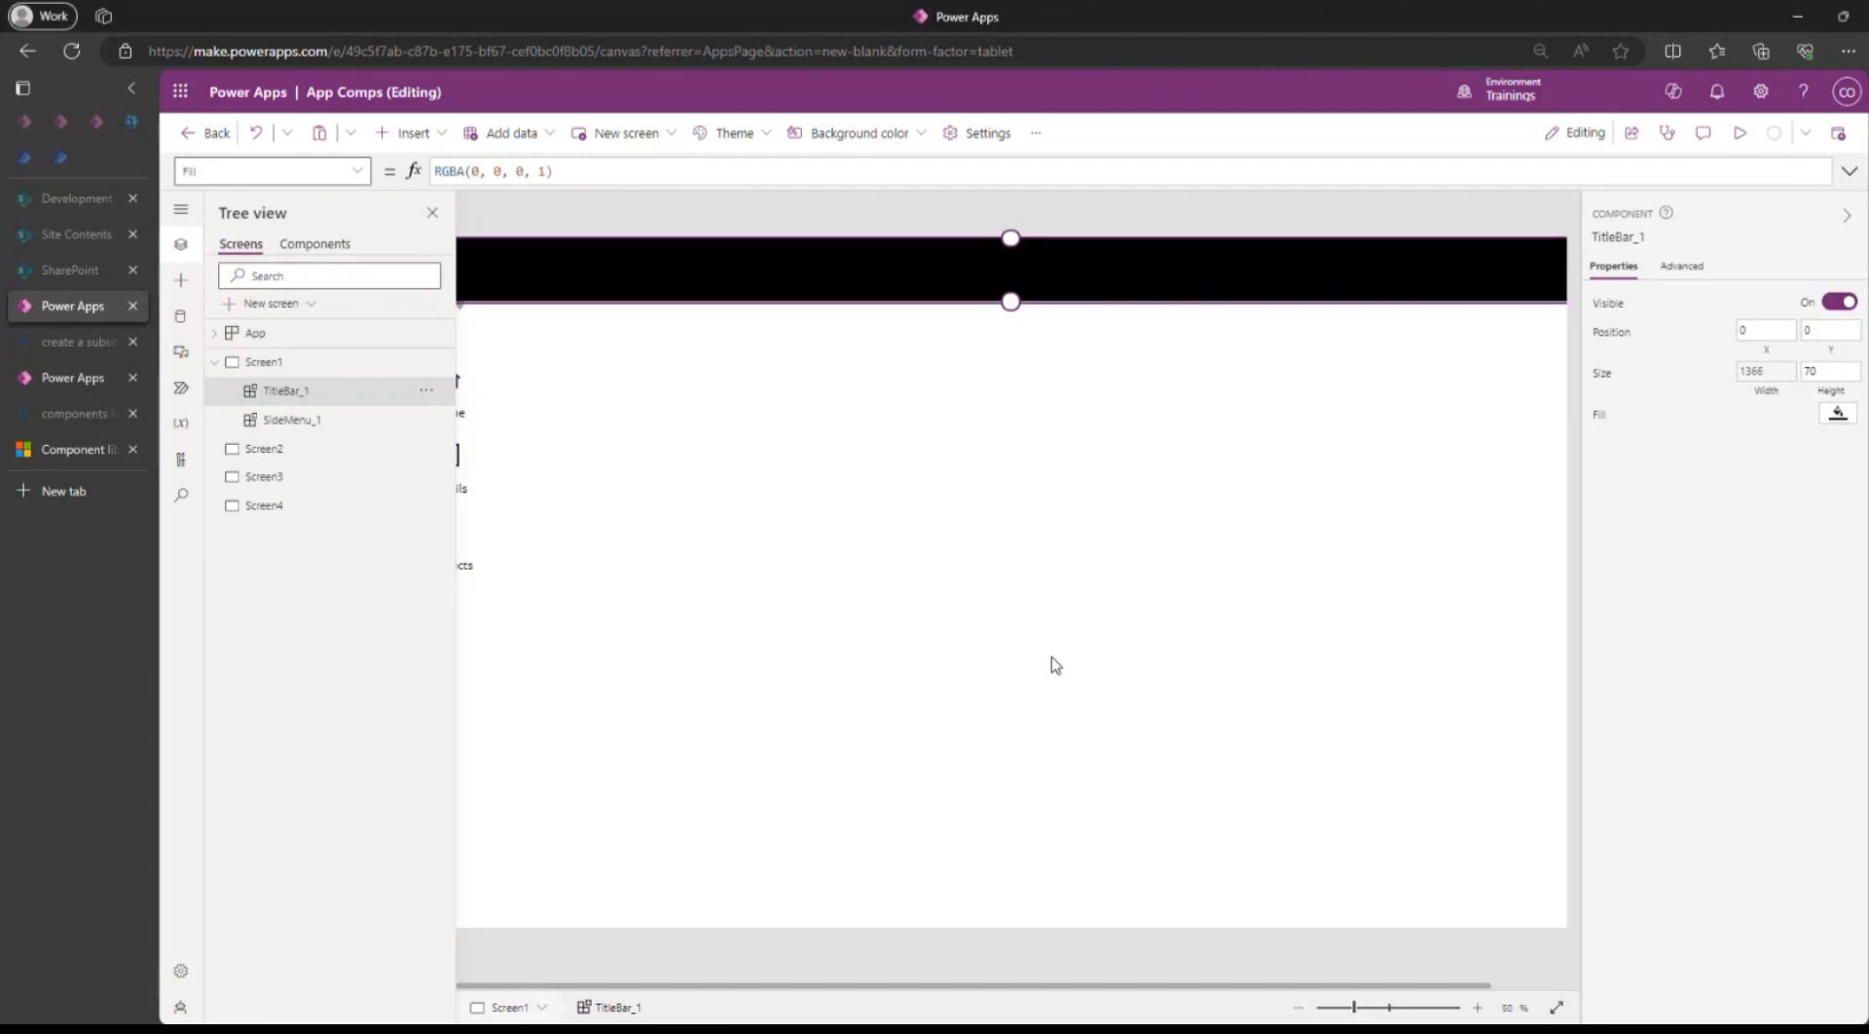
scroll(1052, 661, "down", 2)
scroll(1052, 660, "up", 1)
scroll(1054, 667, "up", 4)
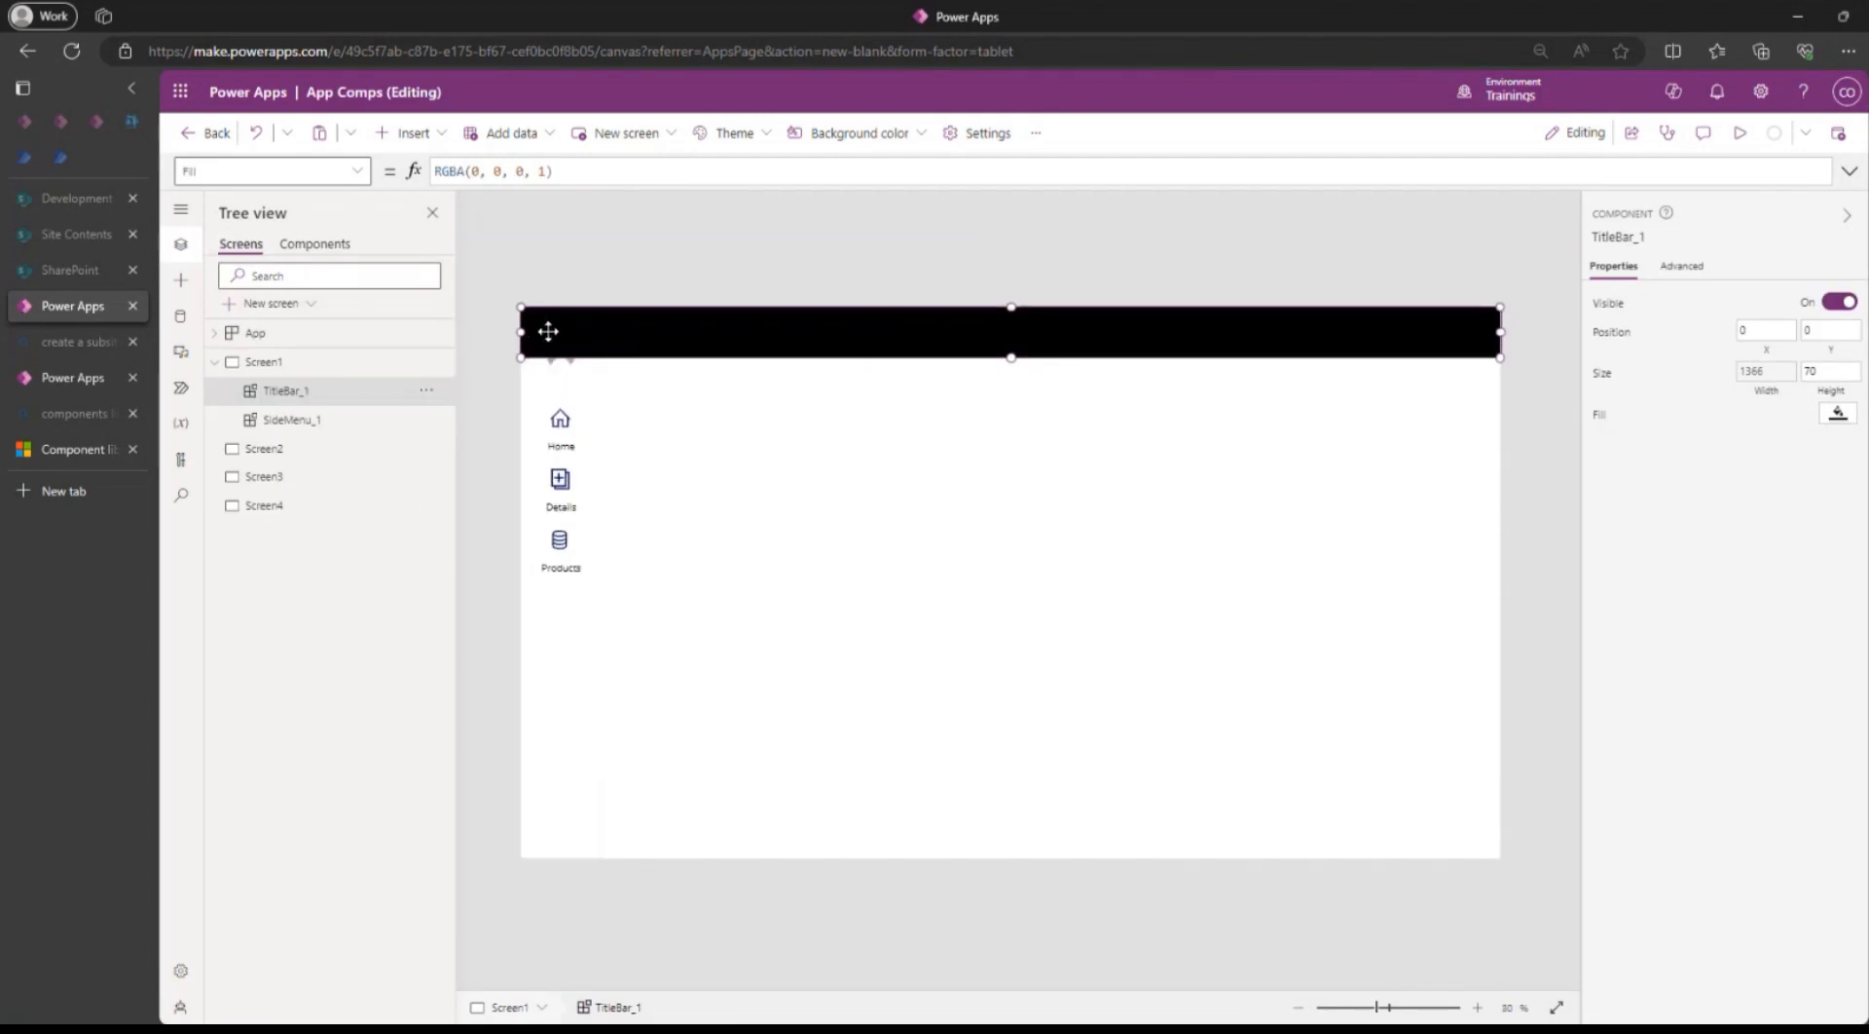
left_click(756, 250)
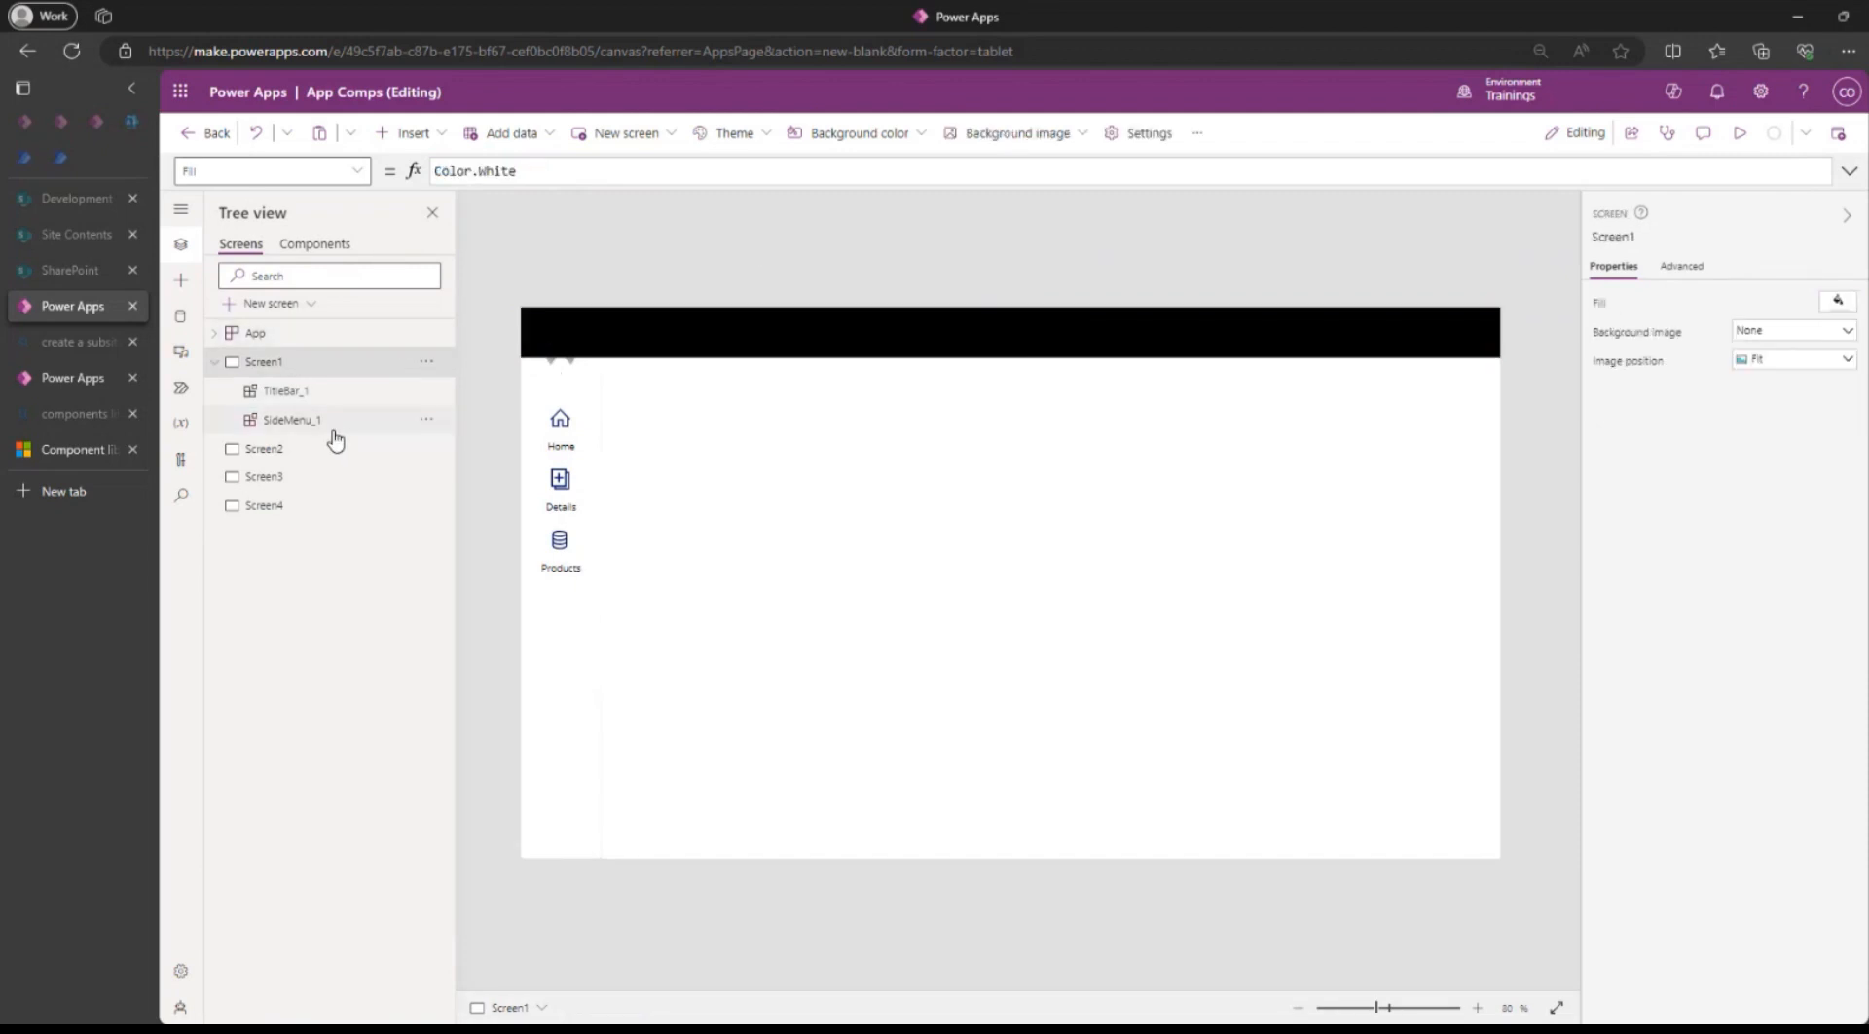
left_click(426, 418)
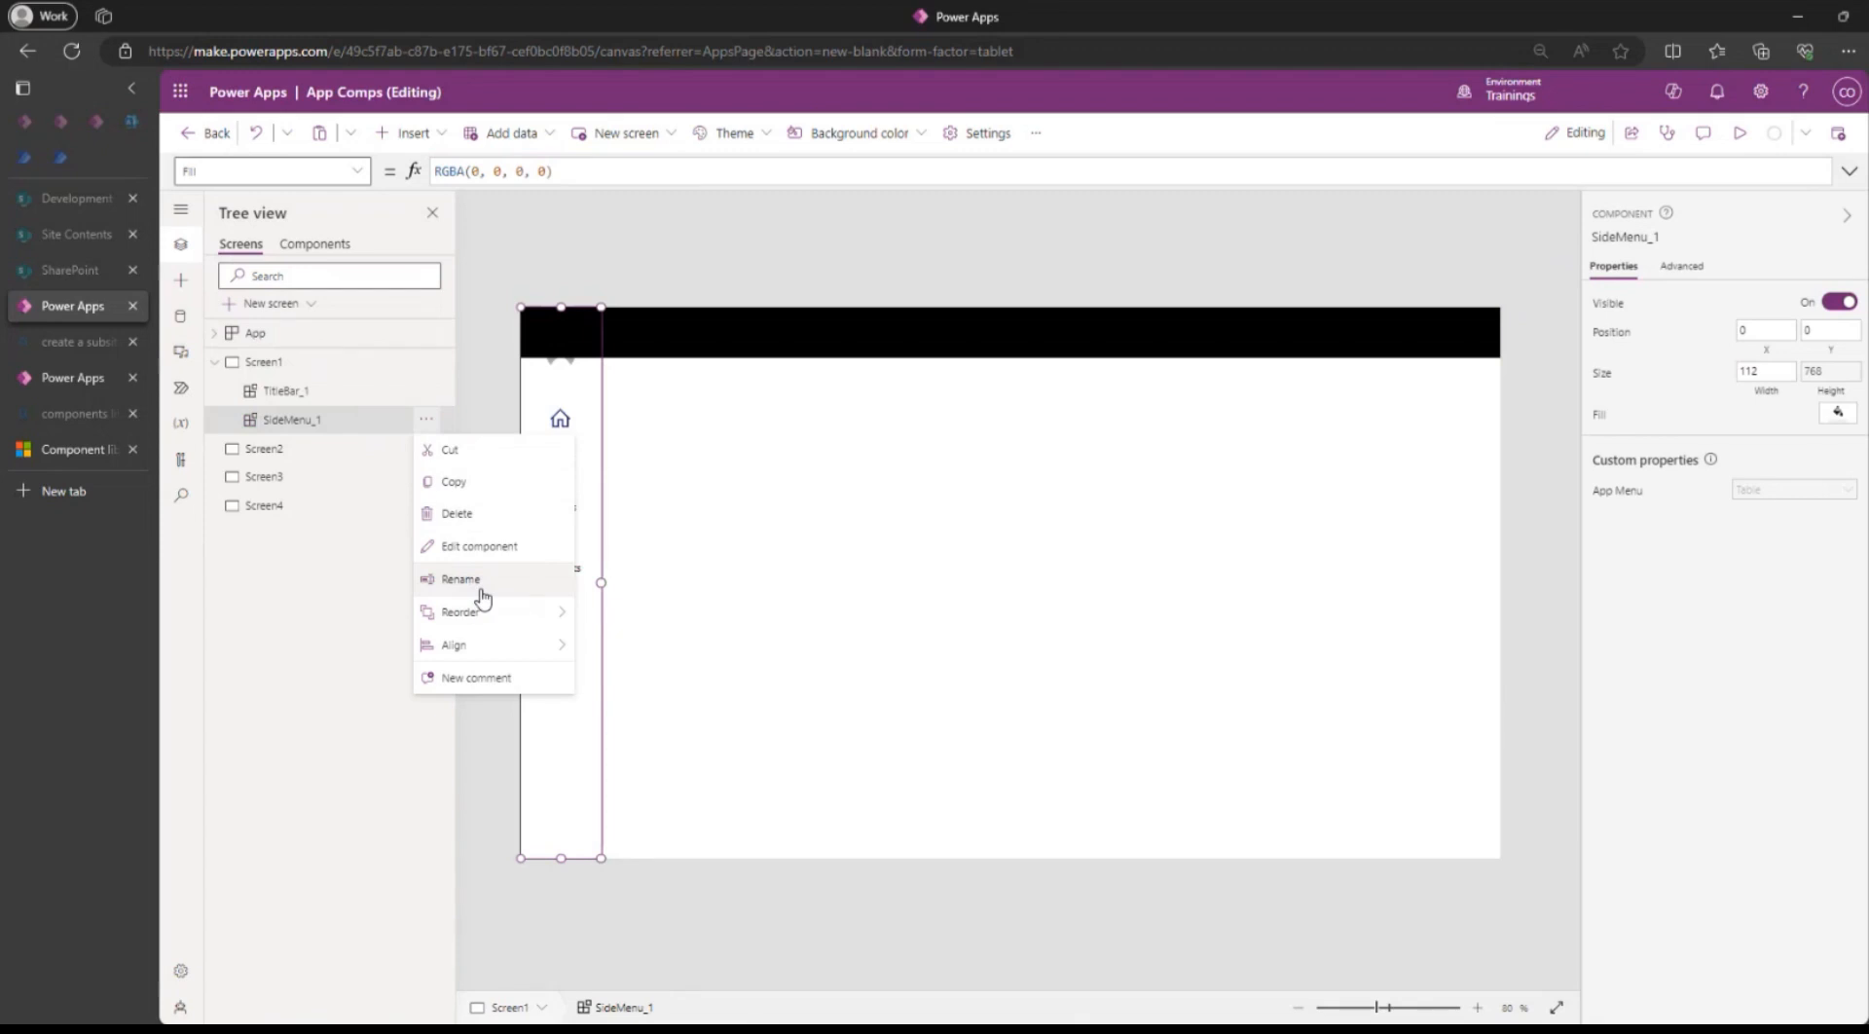
mouse_move(543, 626)
left_click(616, 613)
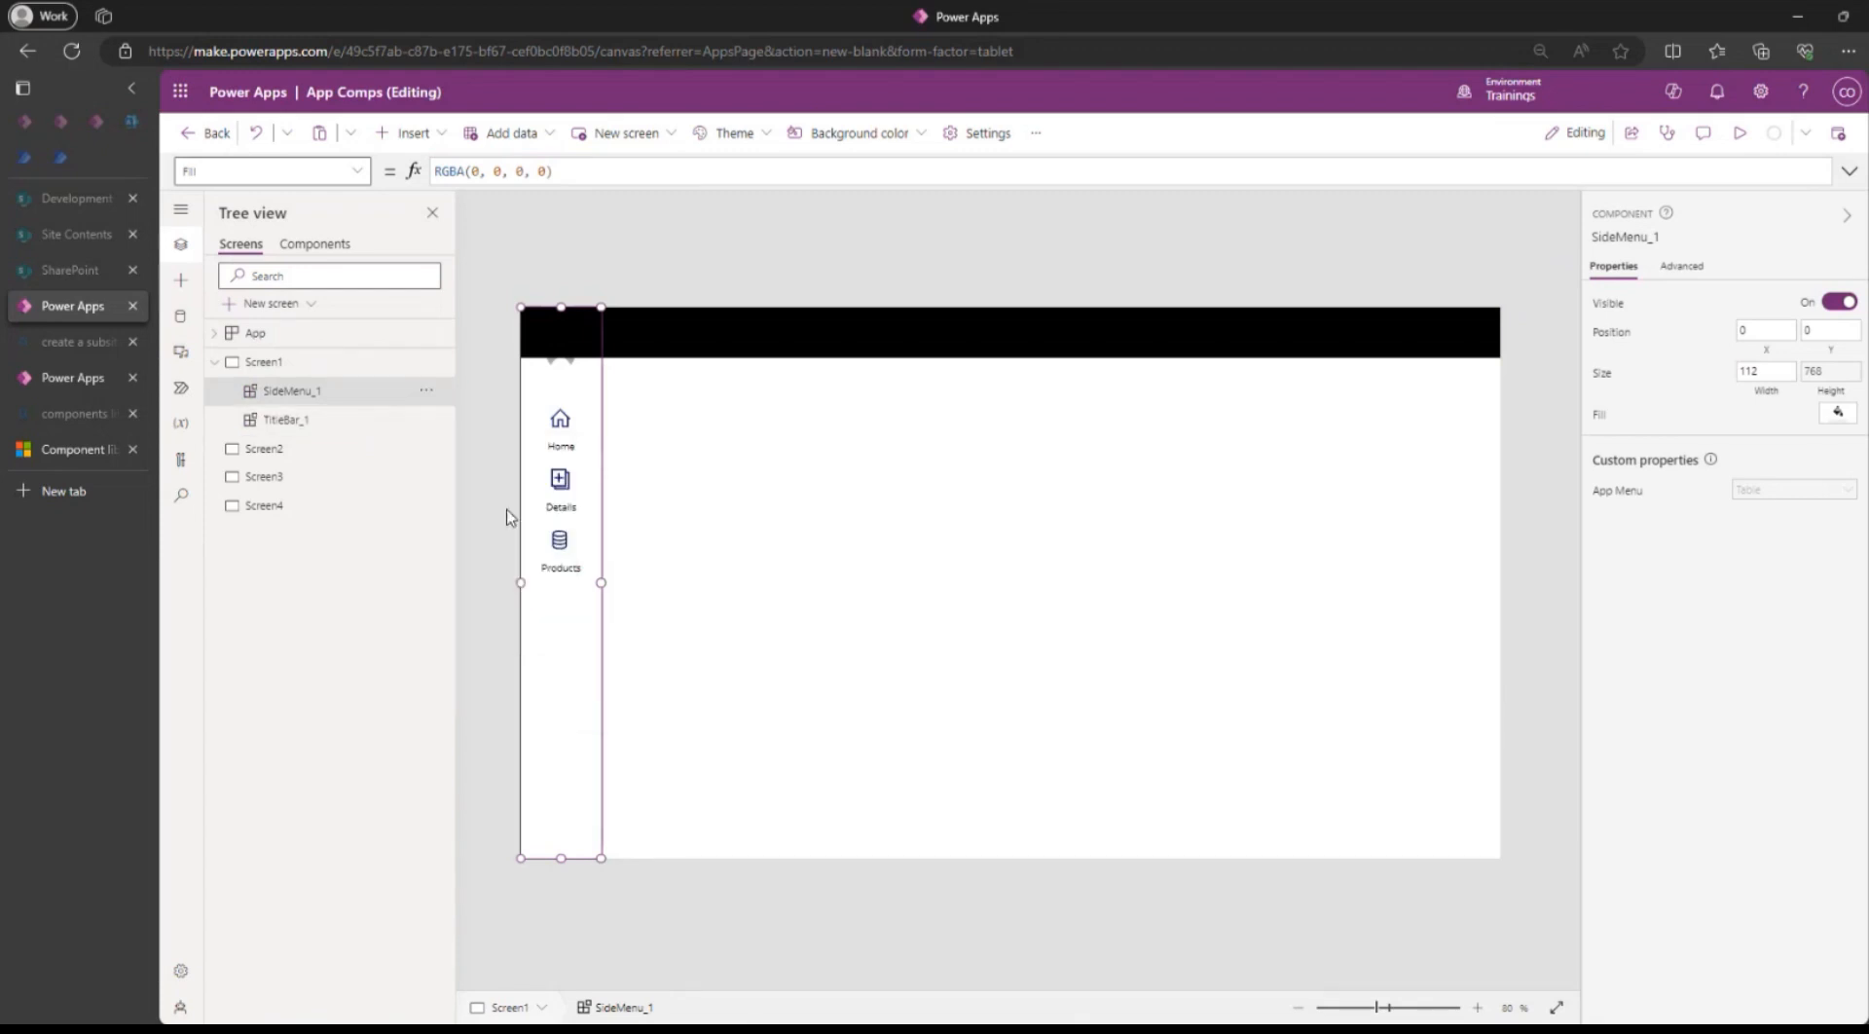
Check the side menu's layering on Screen1, then return to the TitleBar component.
left_click(653, 230)
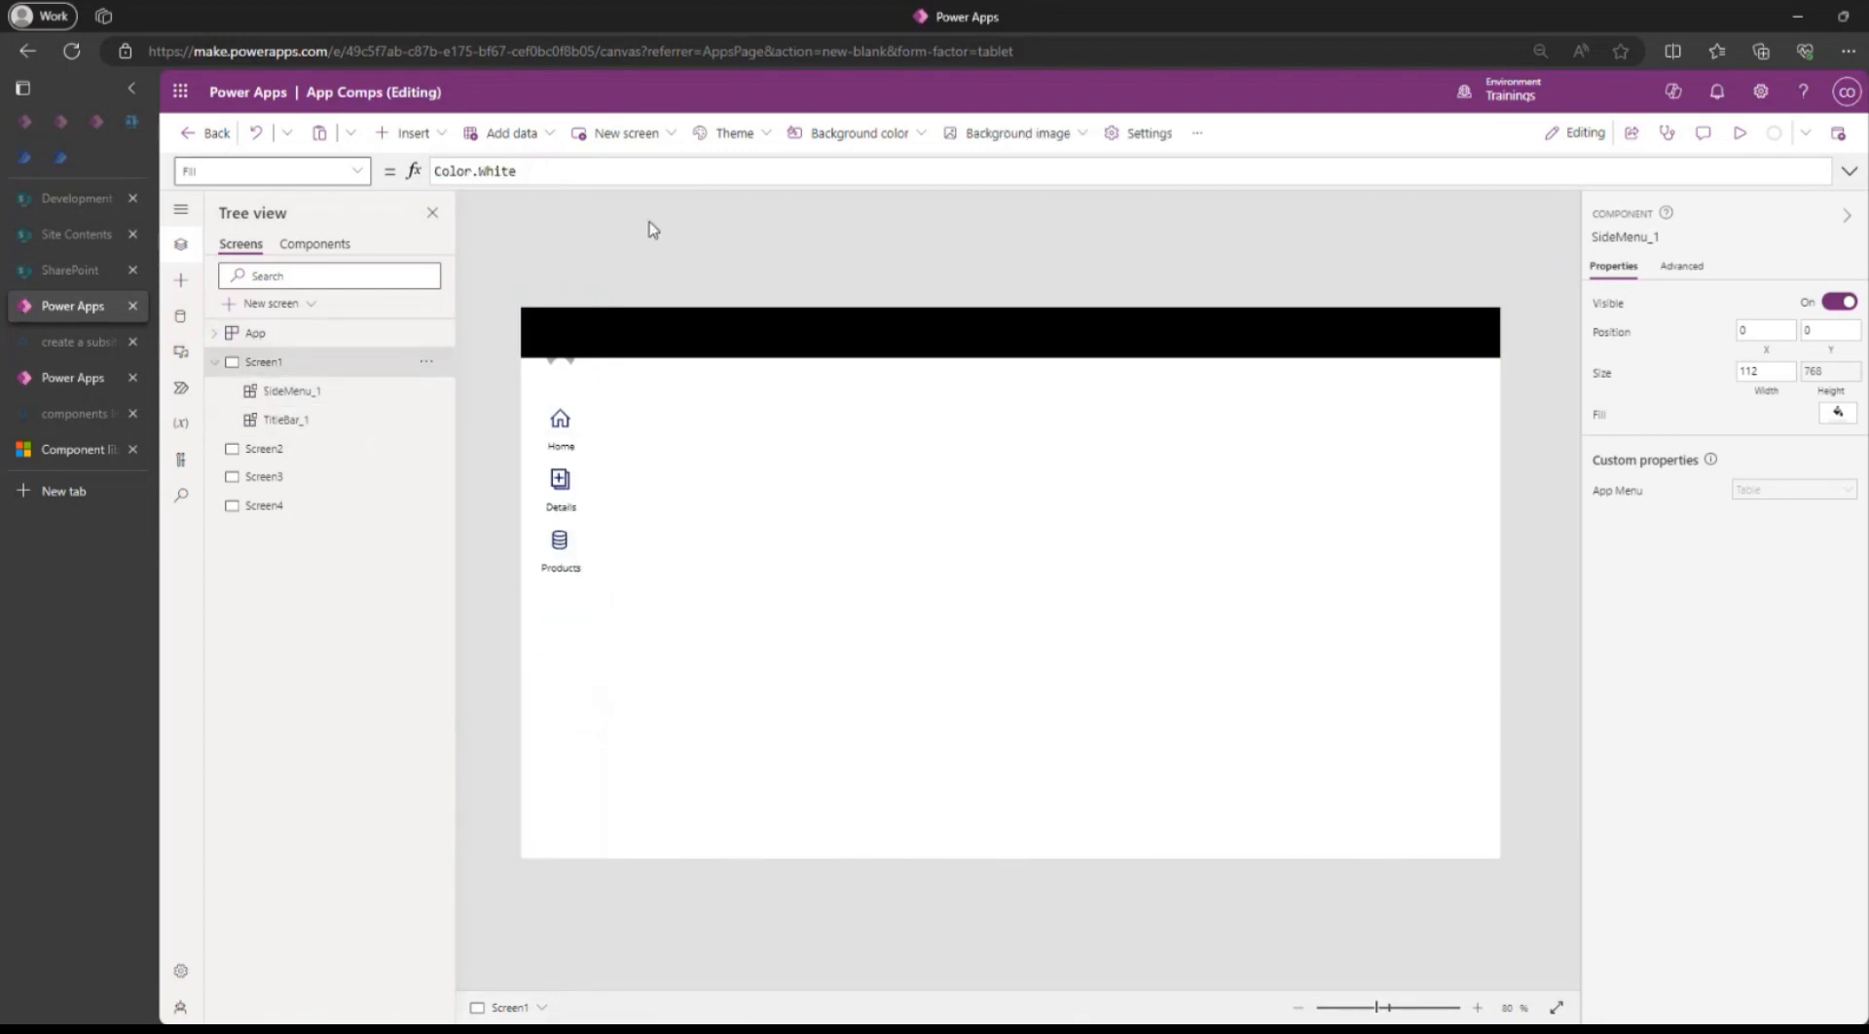
left_click(563, 703)
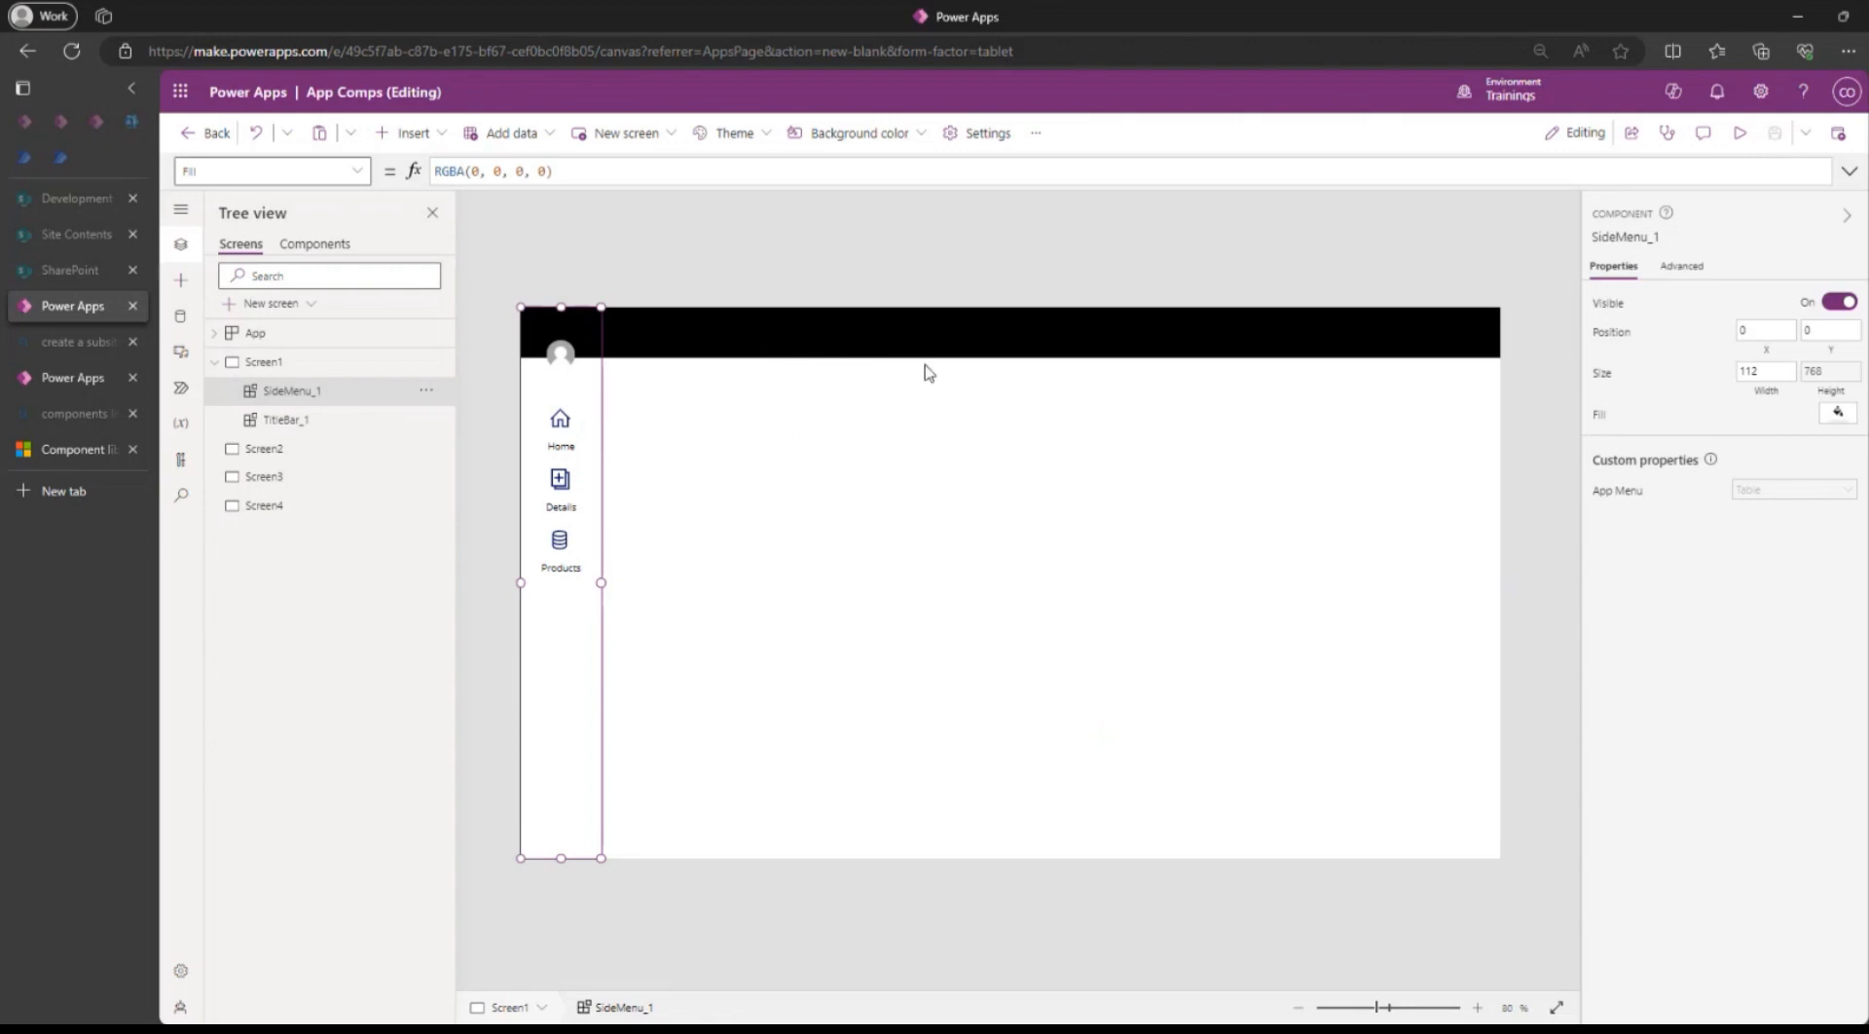
left_click(1097, 250)
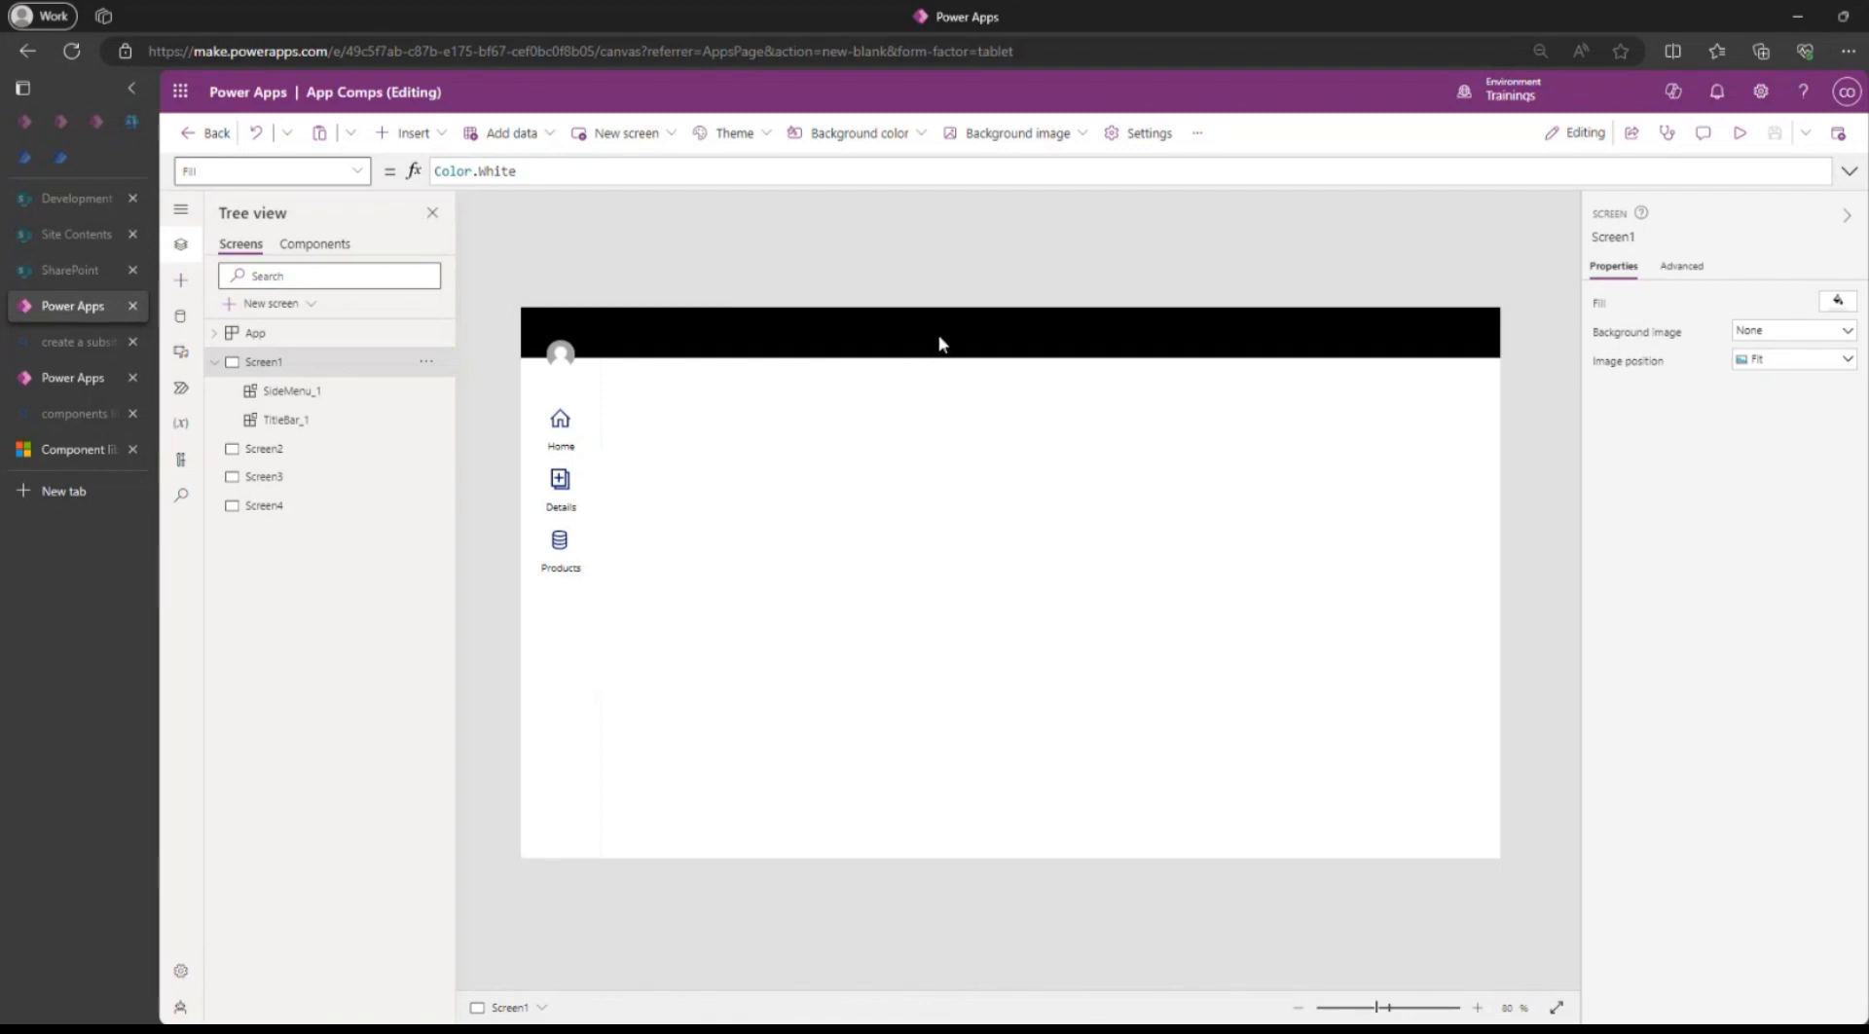
left_click(314, 243)
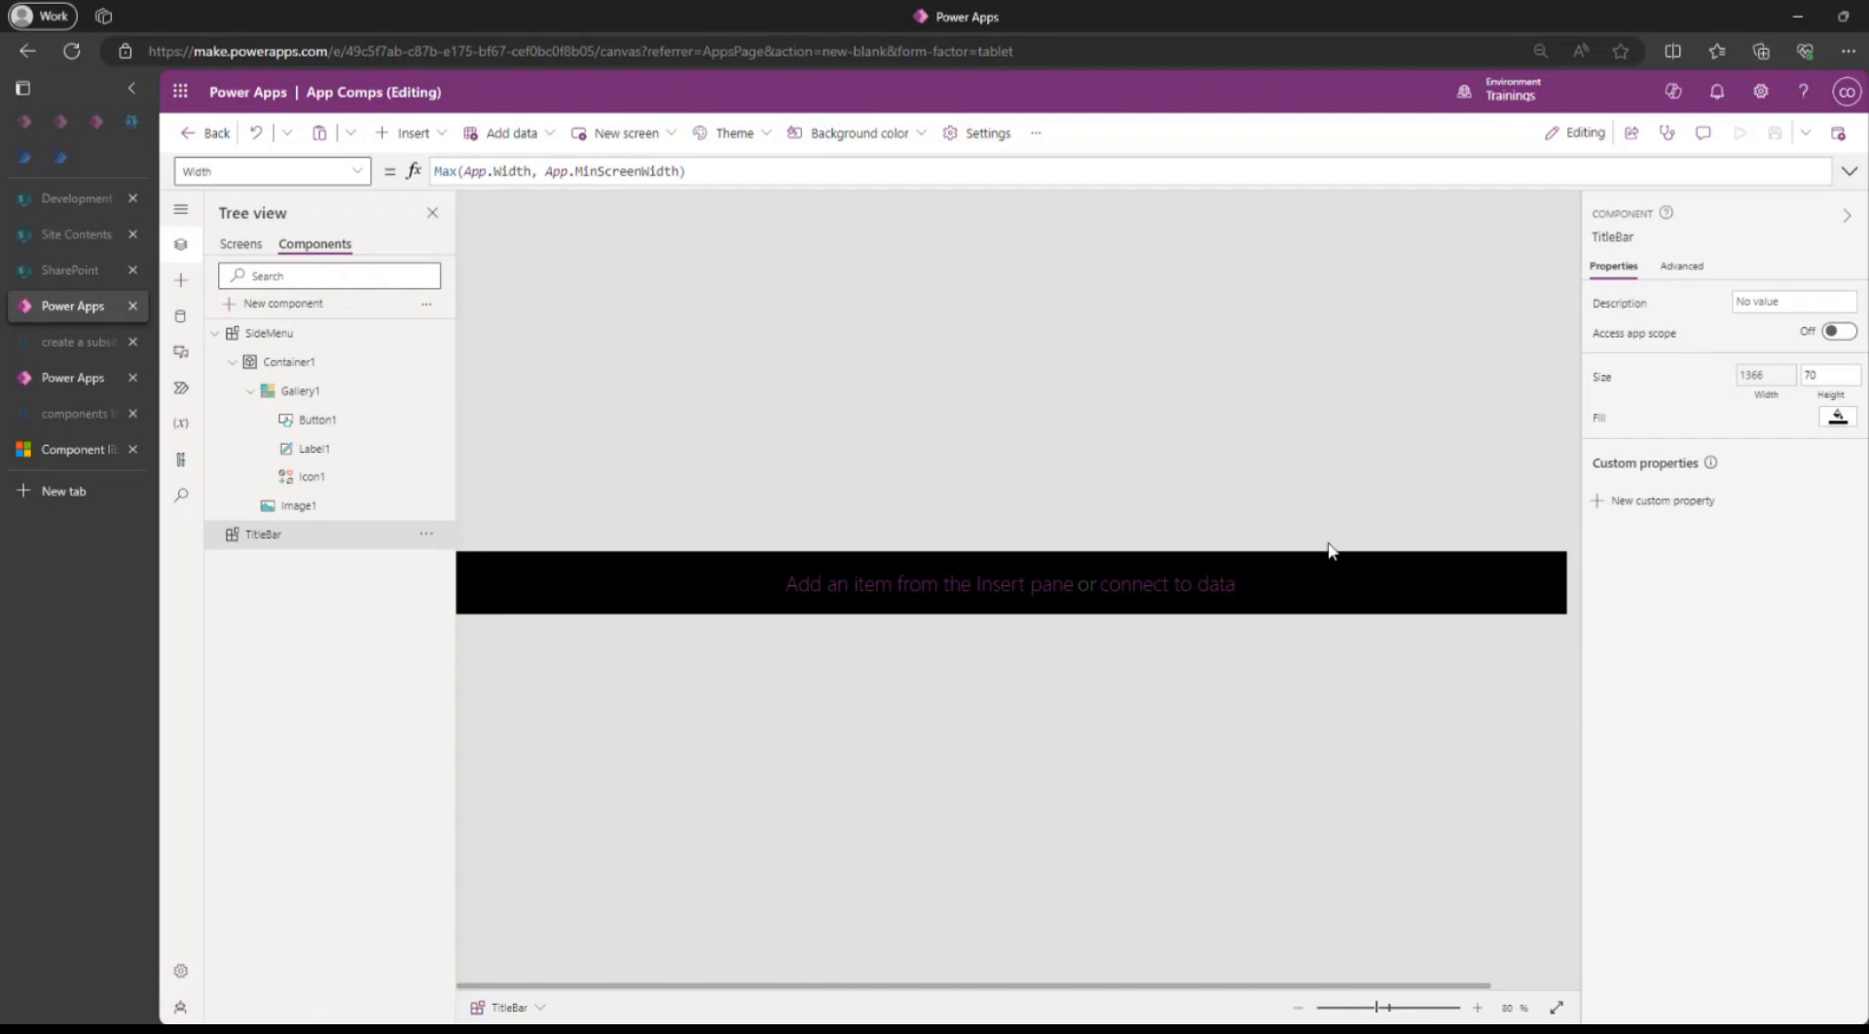
Append '- 112' to TitleBar's Width formula, making it 1254 wide, and save the app.
left_click(1748, 385)
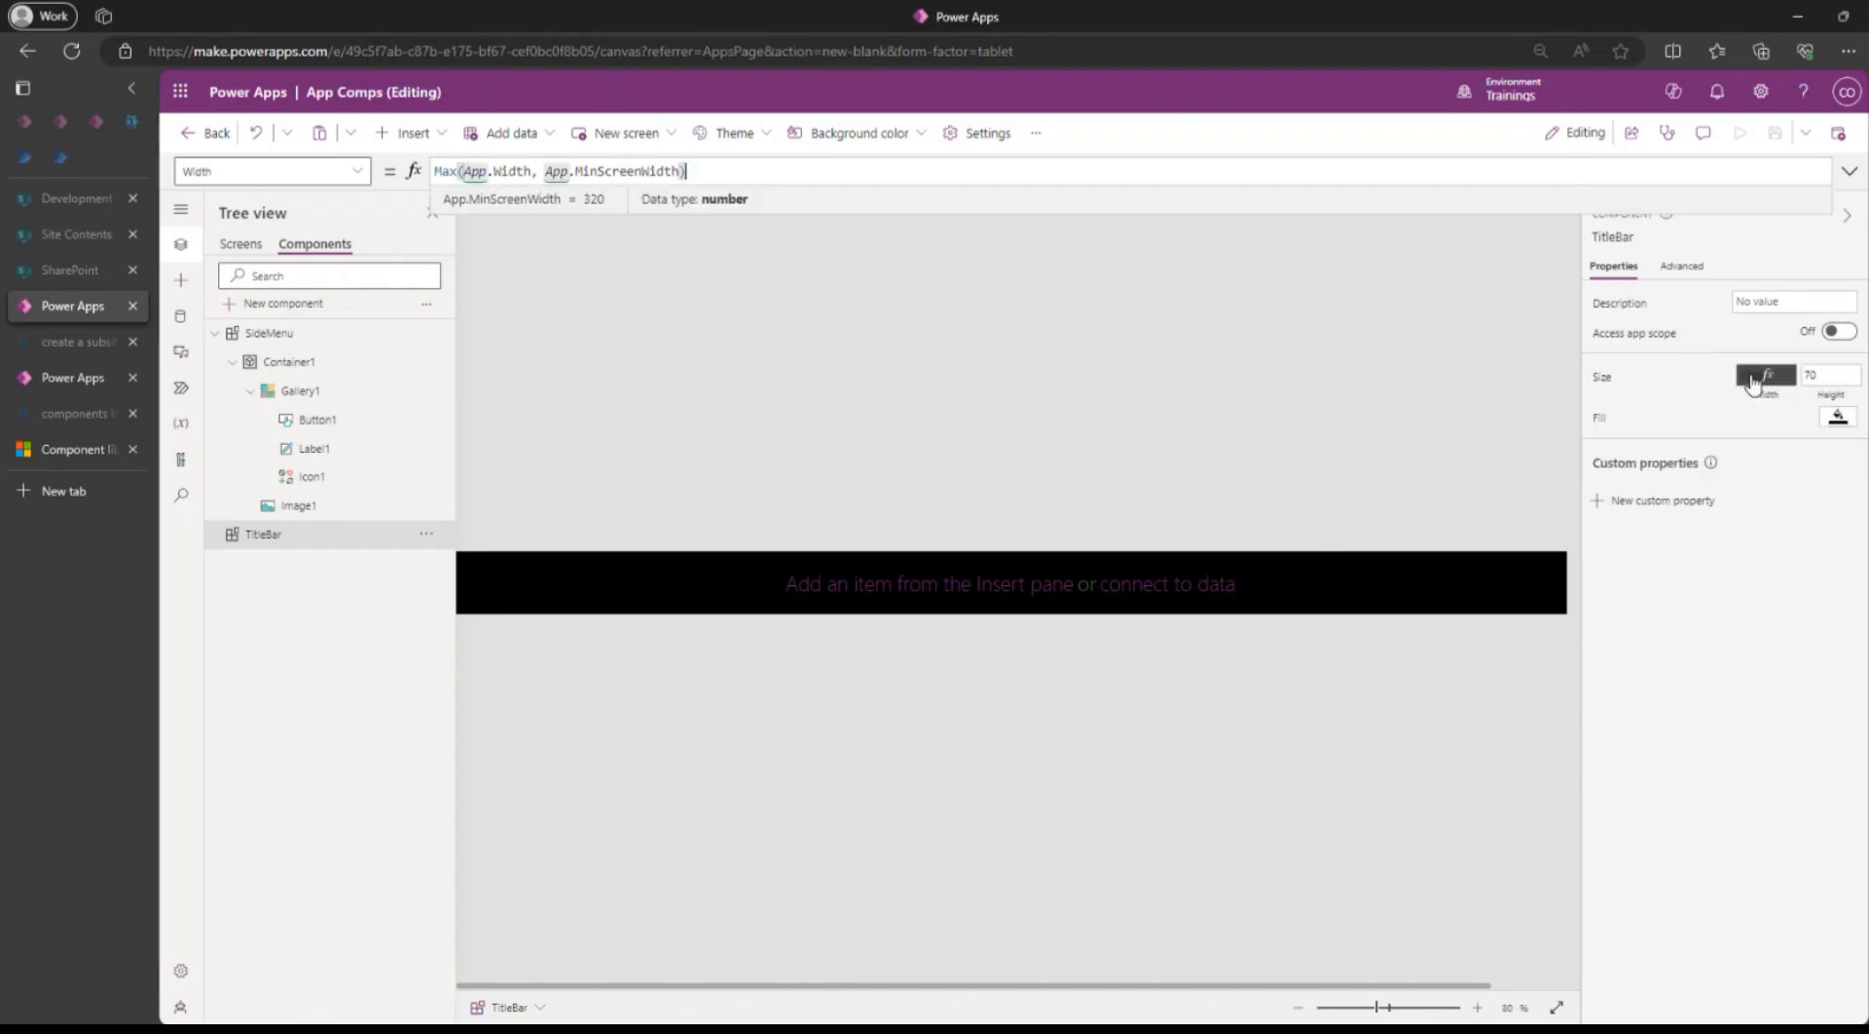
double_click(437, 172)
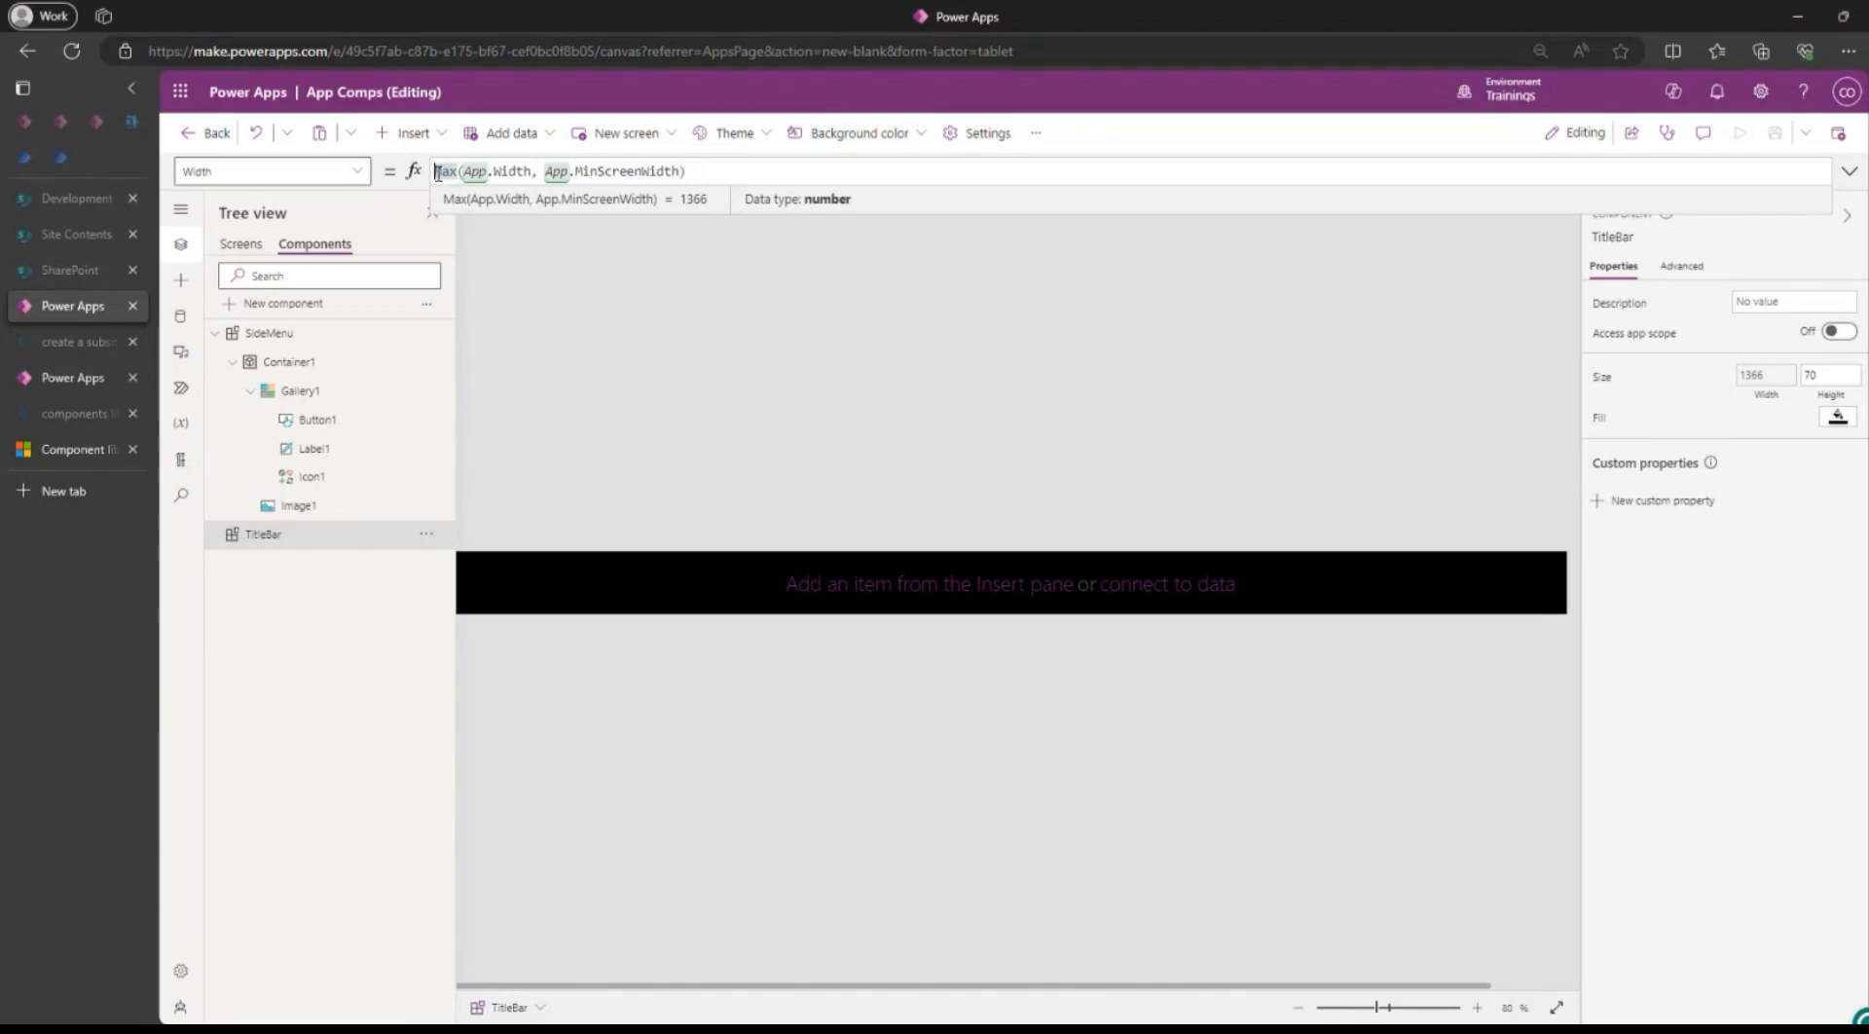
left_click(747, 173)
type("-")
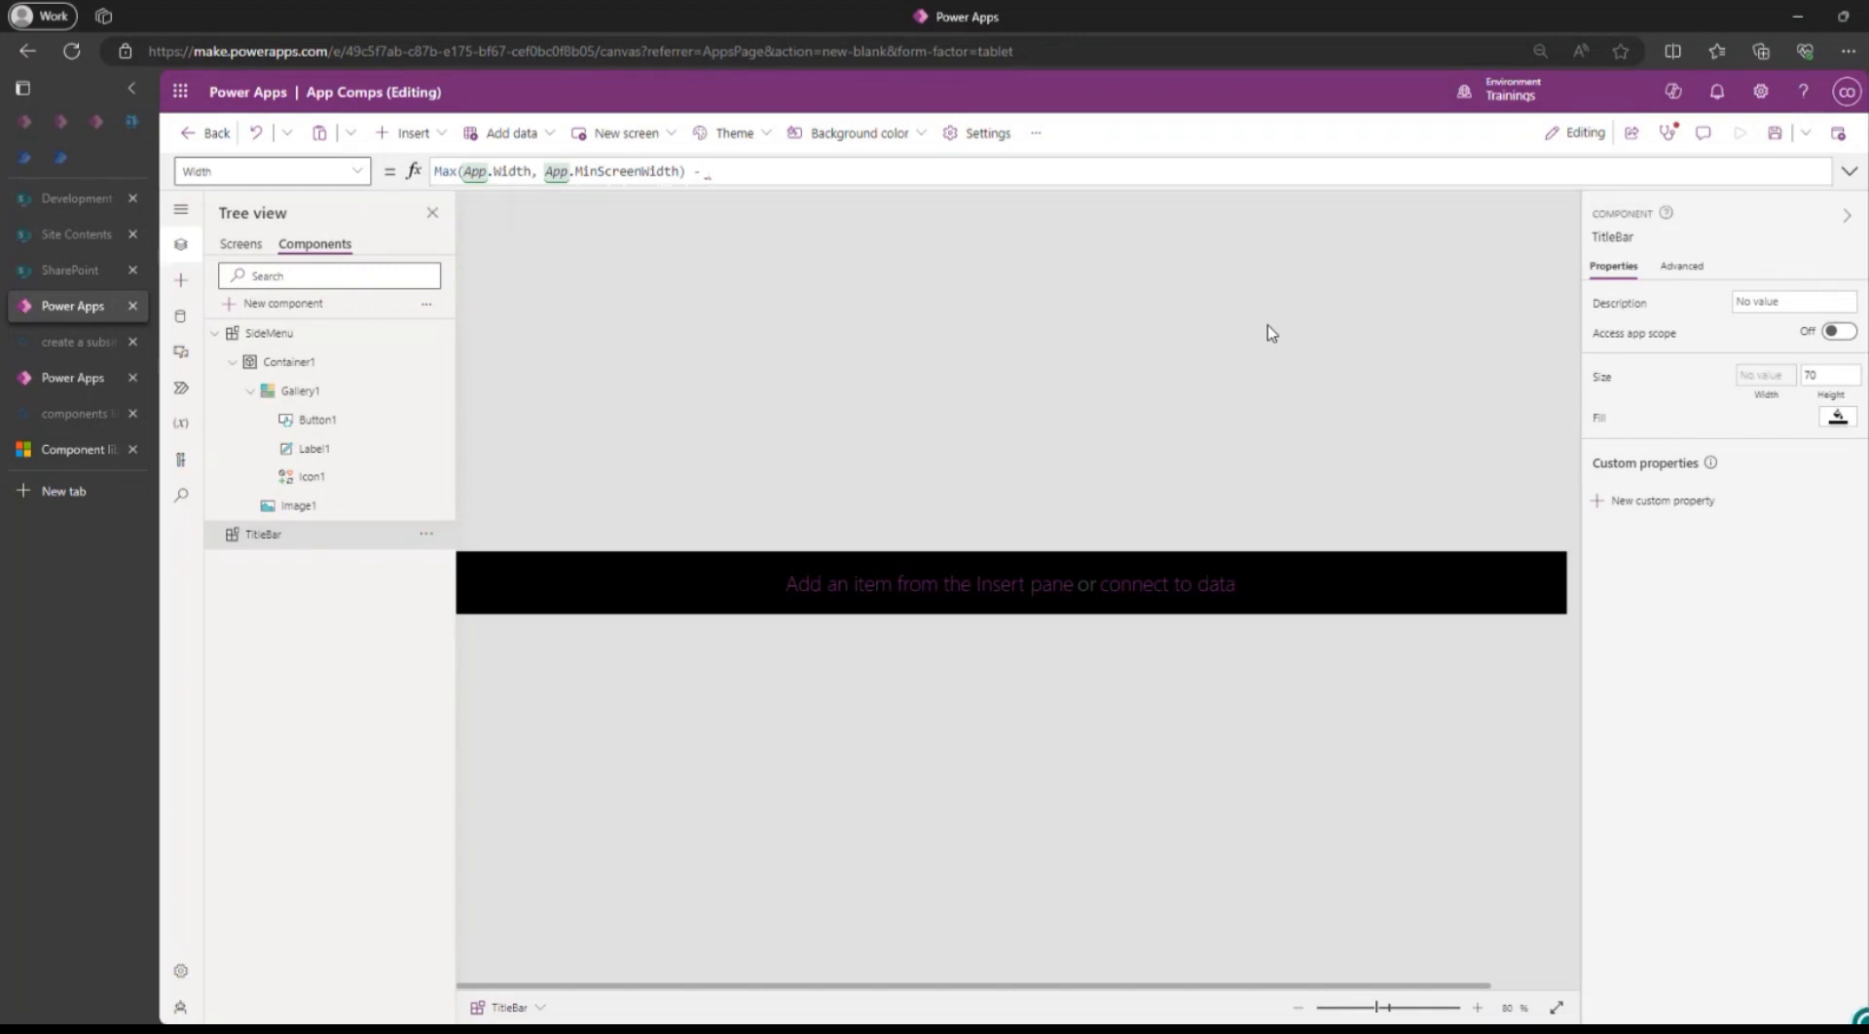
type(" 112")
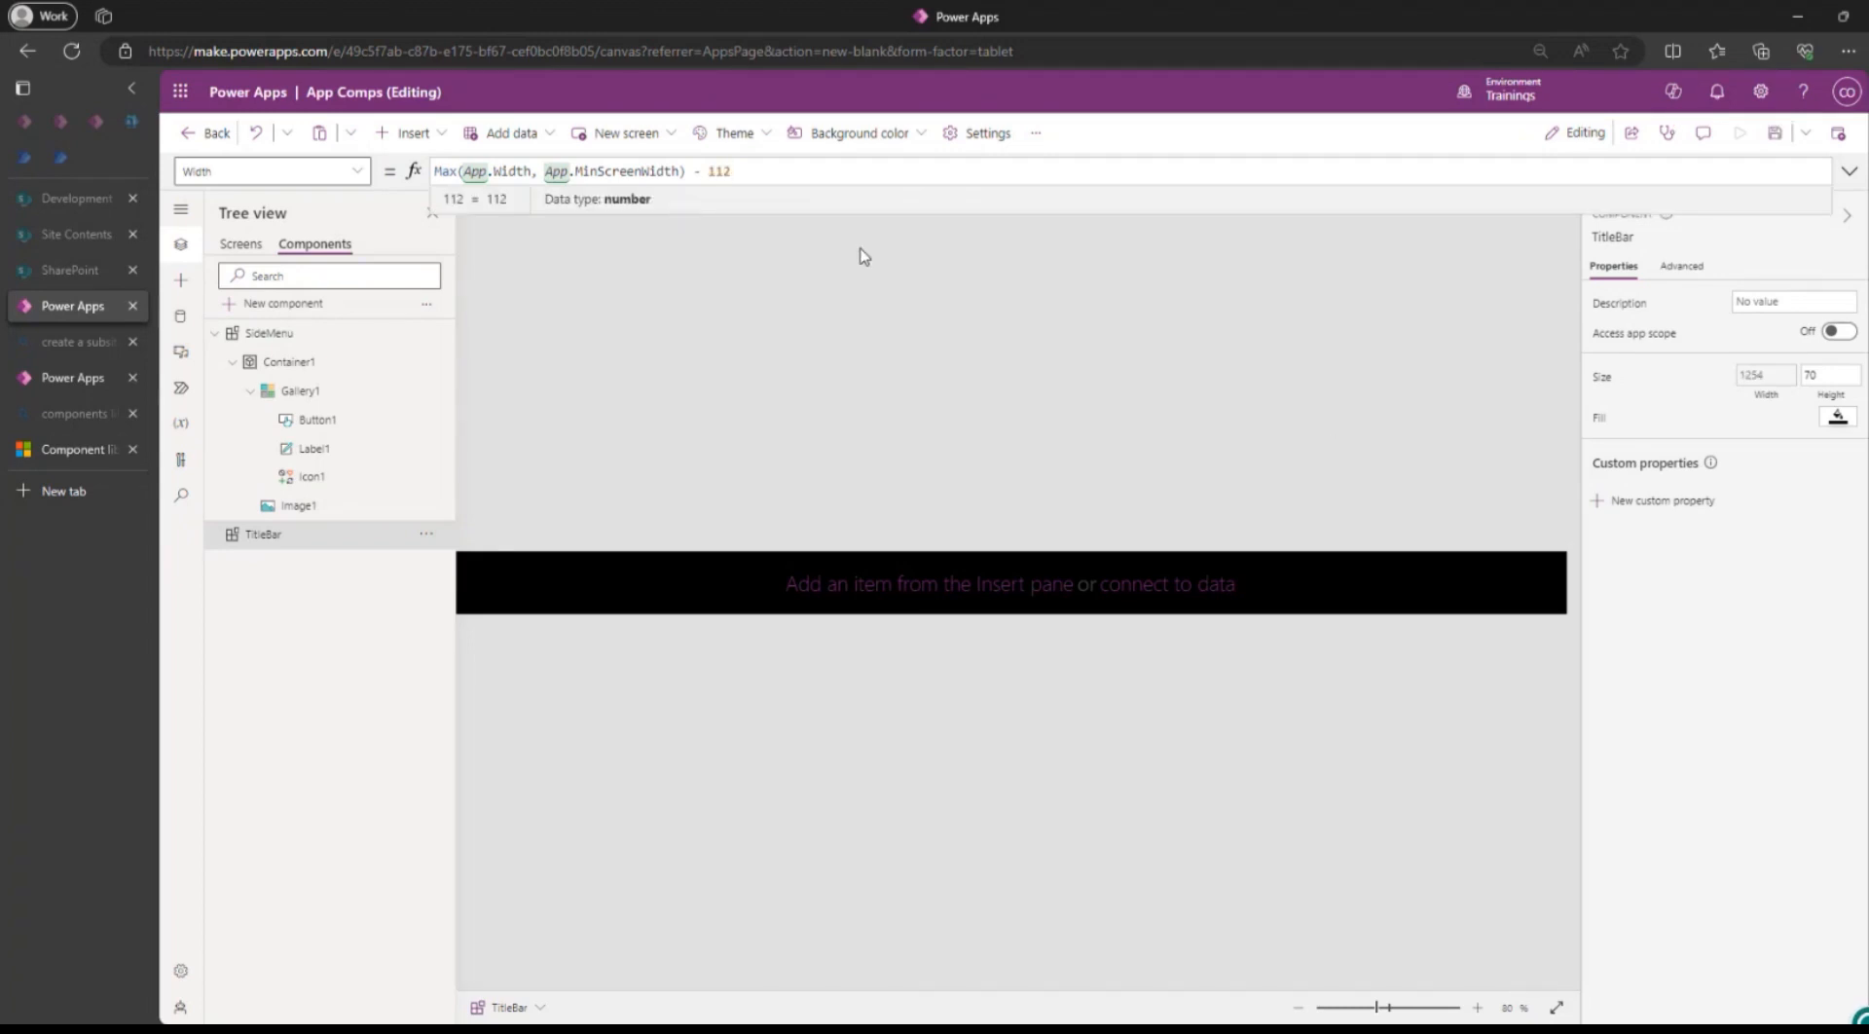
left_click(1776, 135)
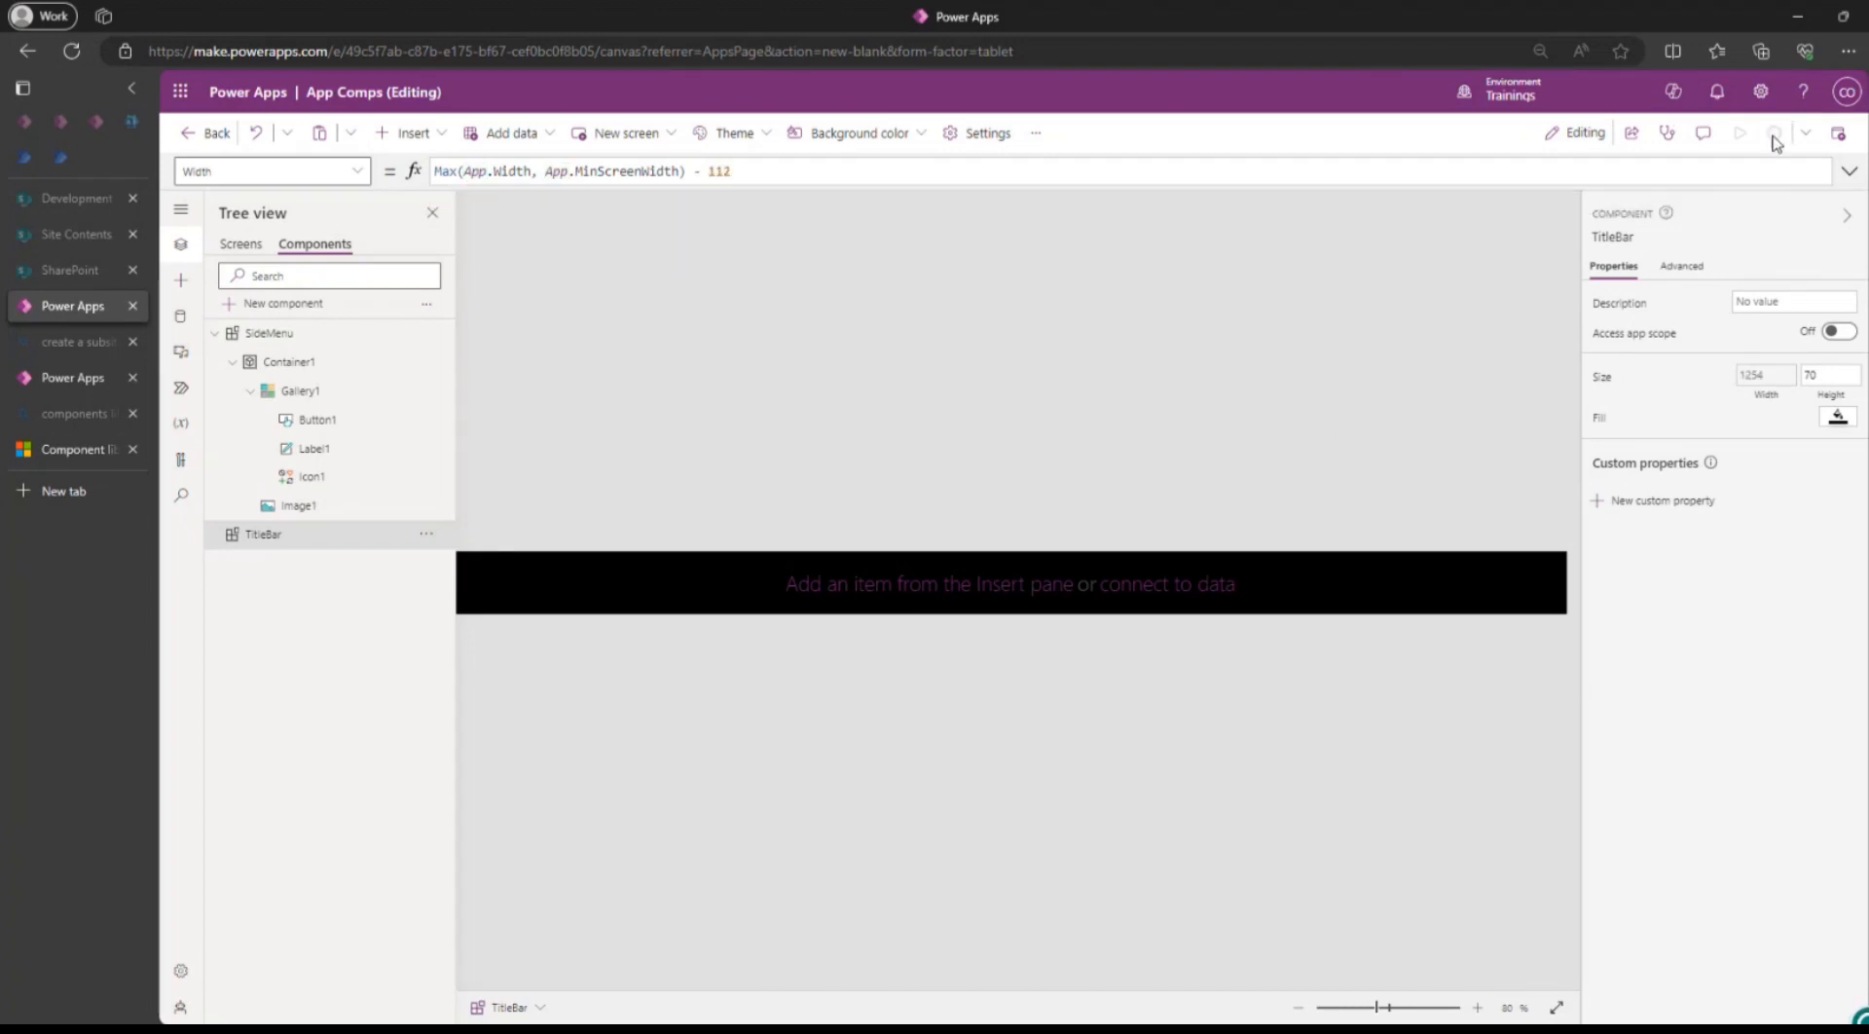
left_click(244, 246)
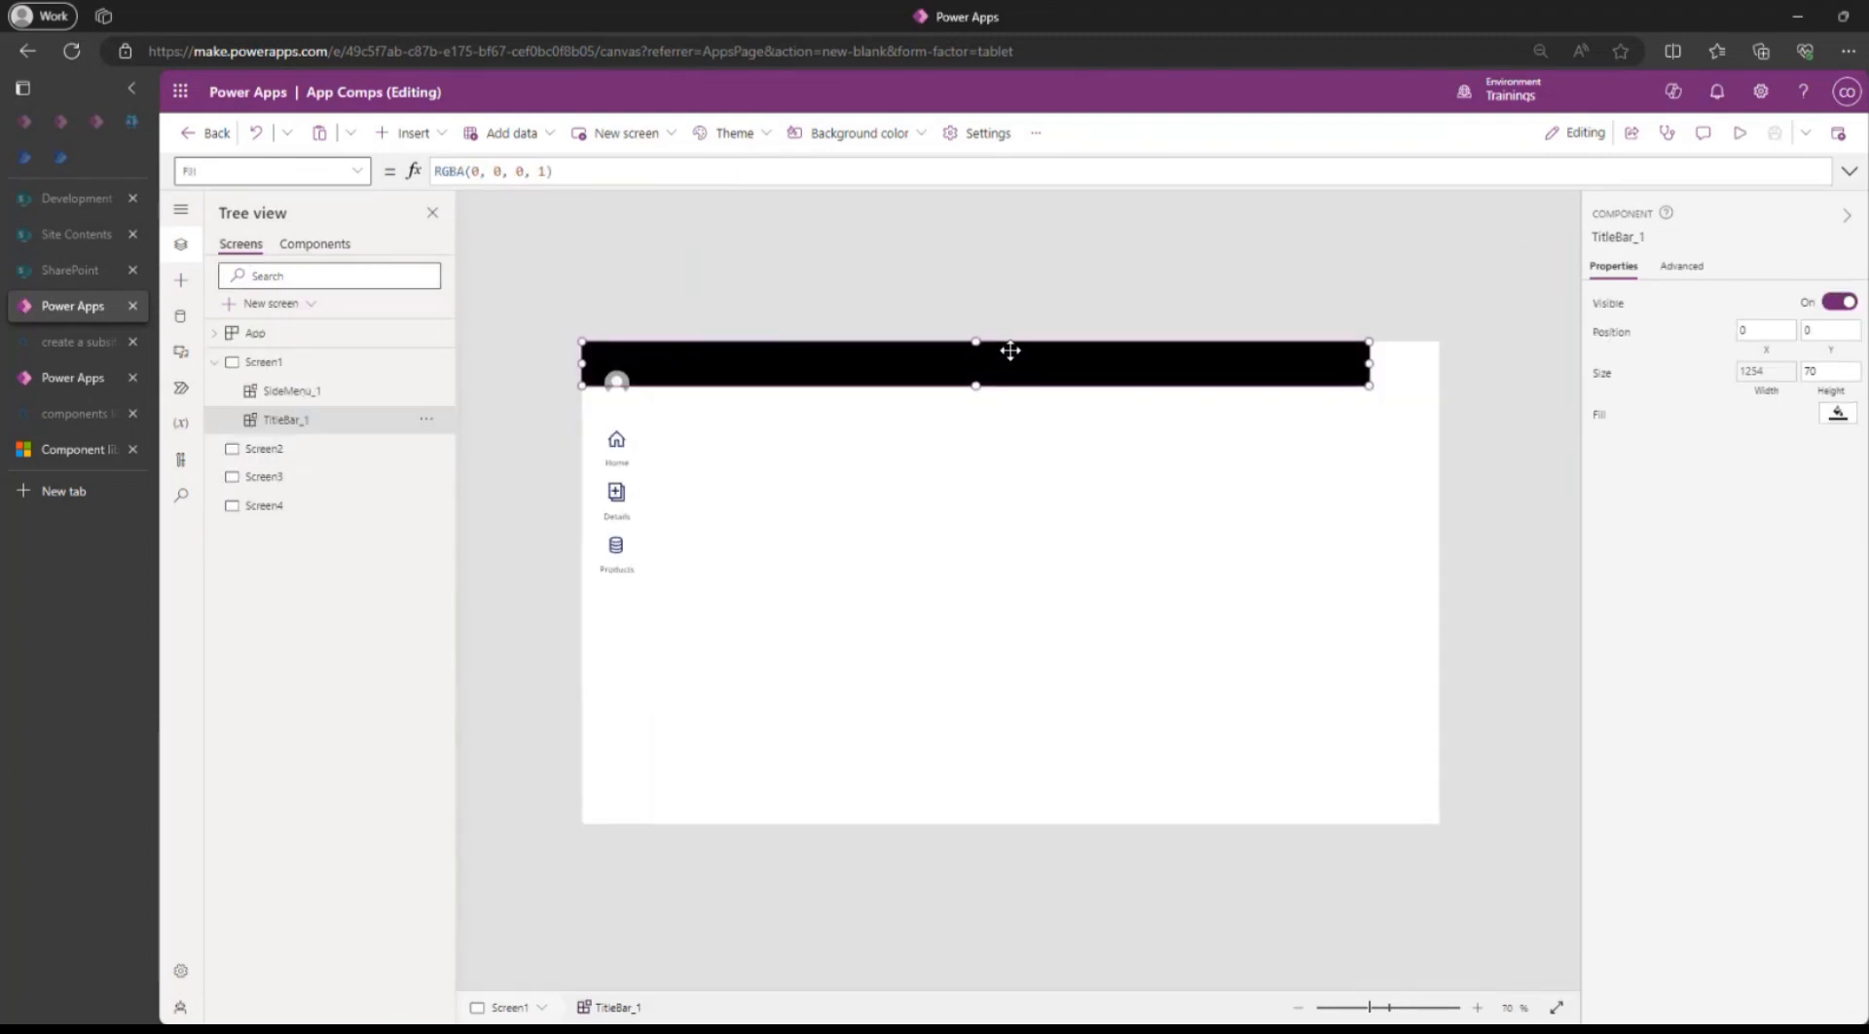
Drag TitleBar_1 on Screen1 right to X 112, next to the side menu.
left_click_drag(1012, 350, 1089, 346)
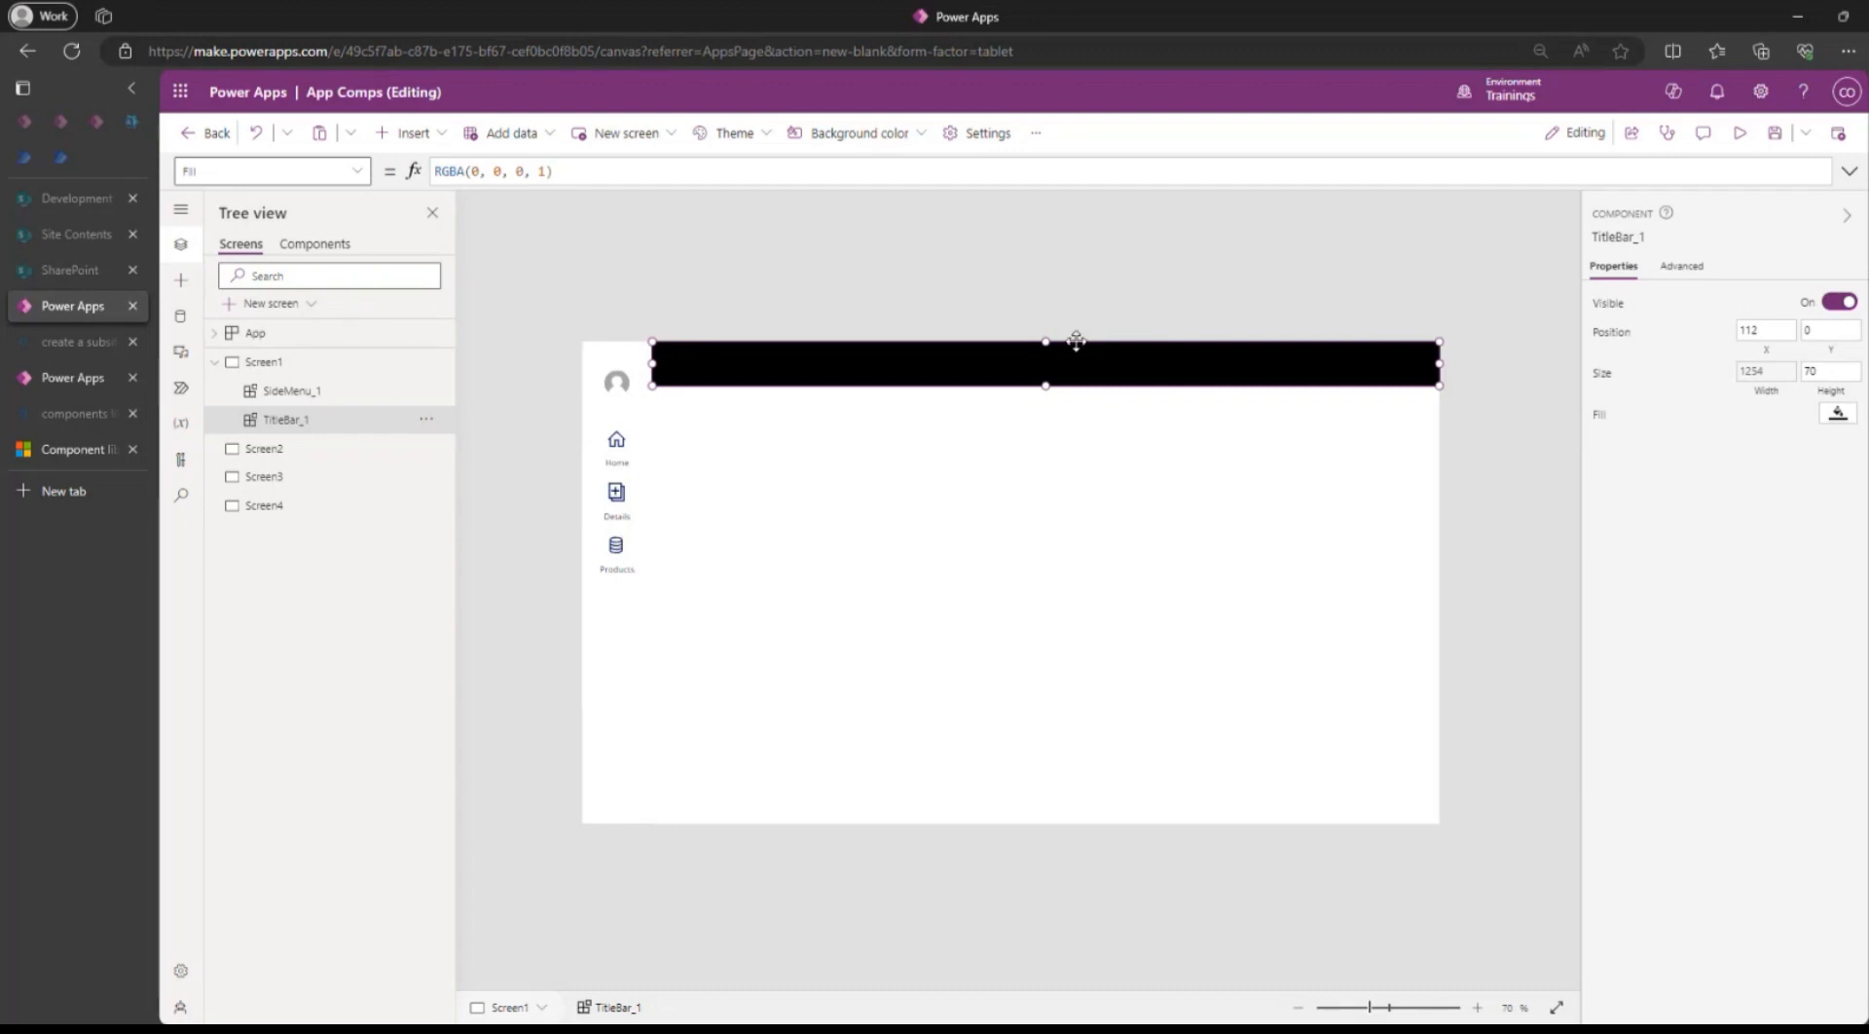
left_click(1171, 223)
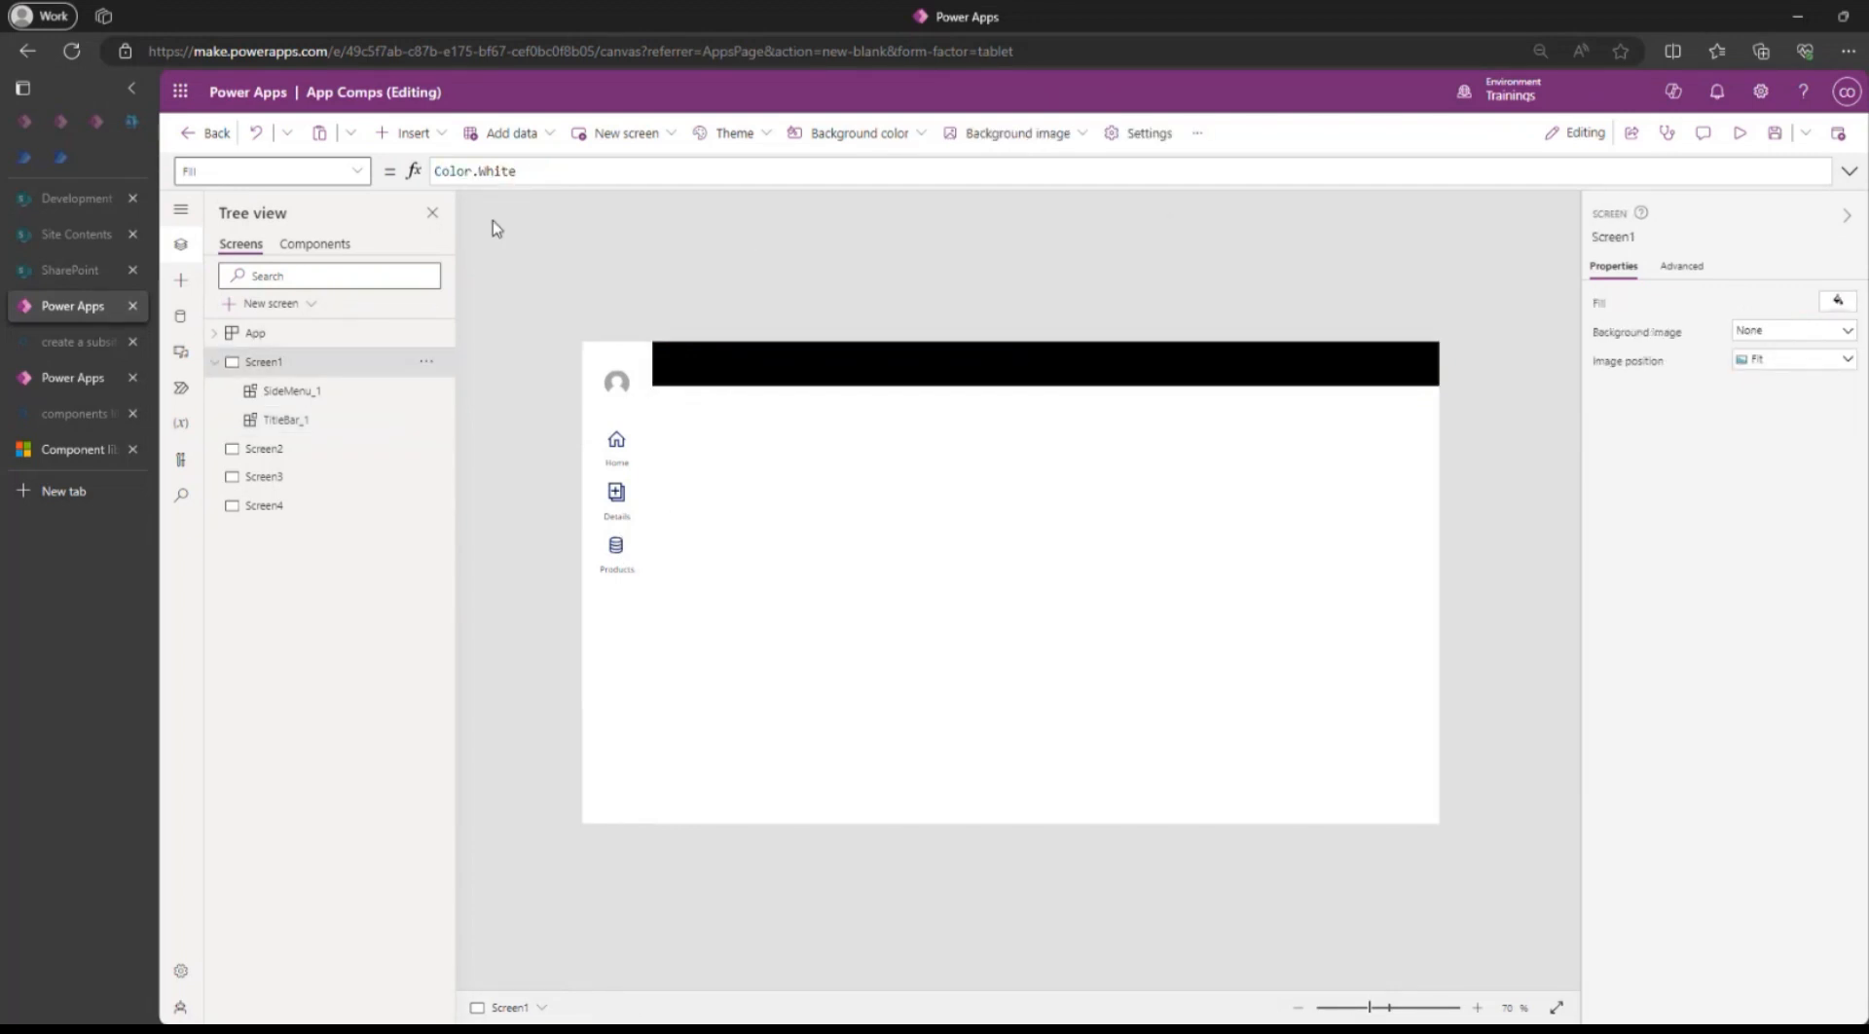
left_click(314, 244)
scroll(1177, 669, "down", 2)
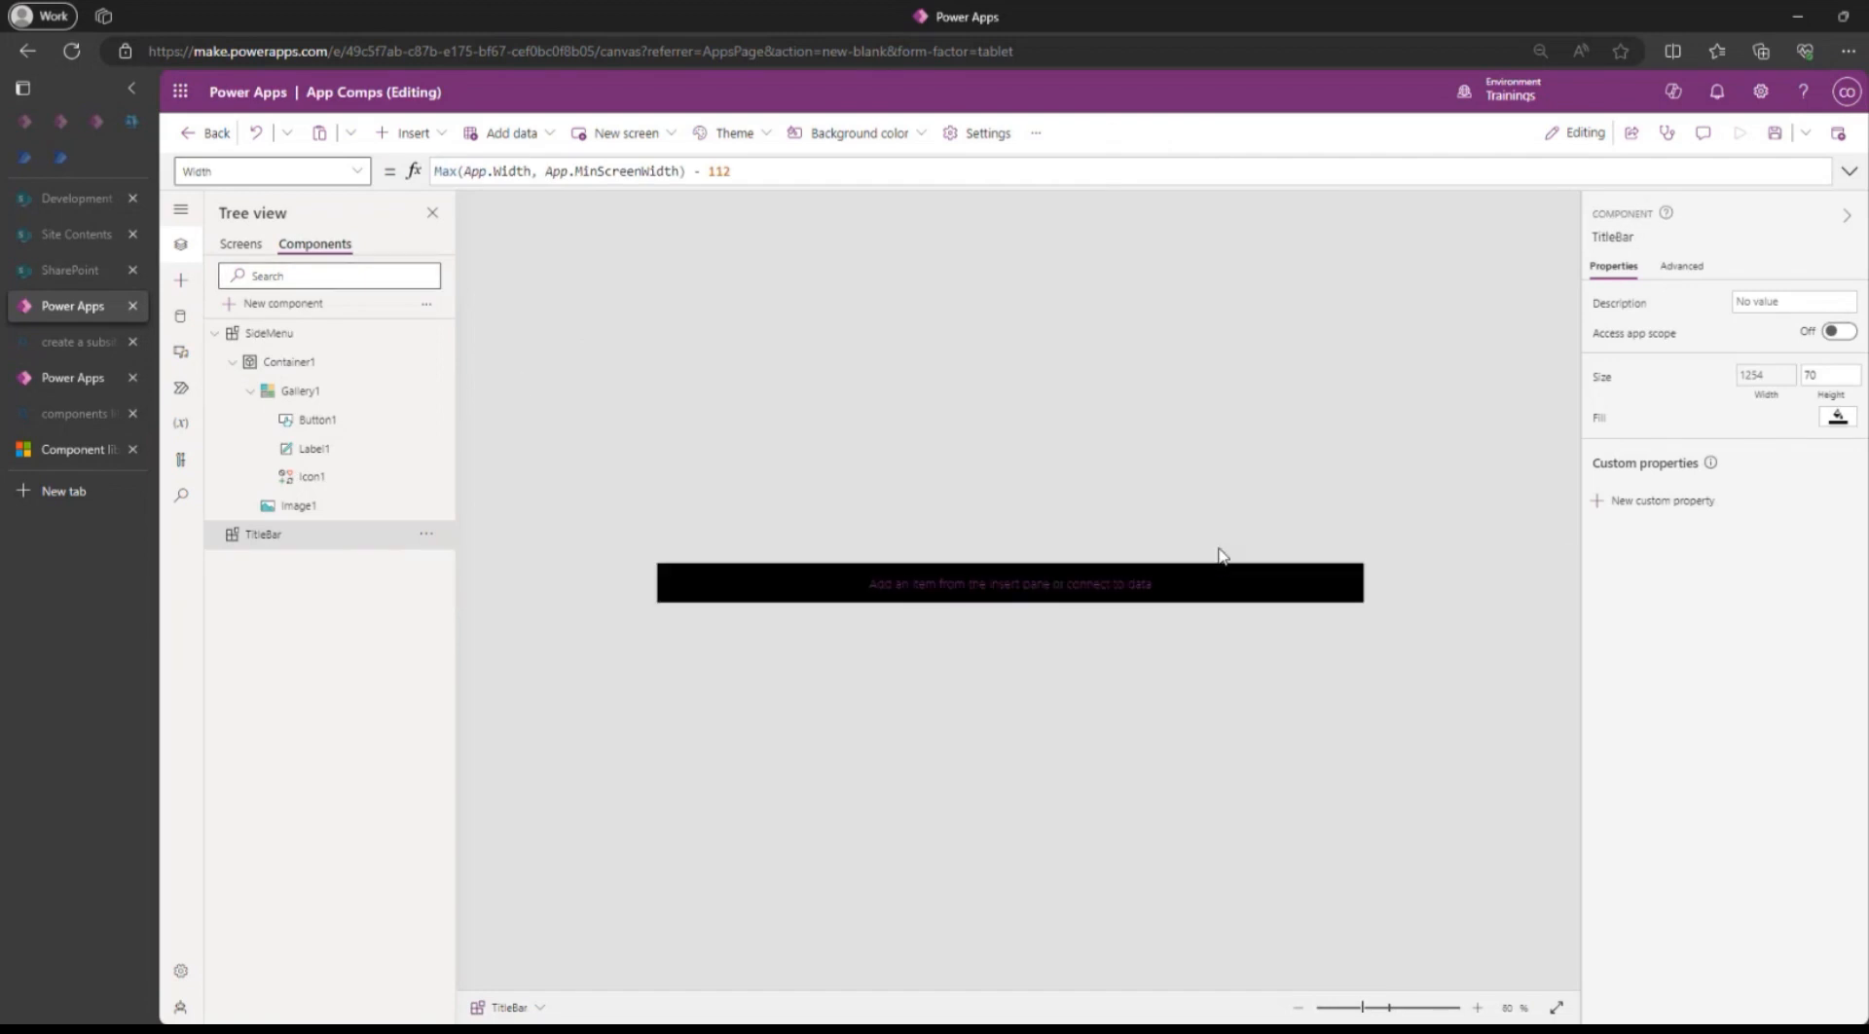
Create a Number-type custom property named MinusNav on the TitleBar component.
left_click(1660, 500)
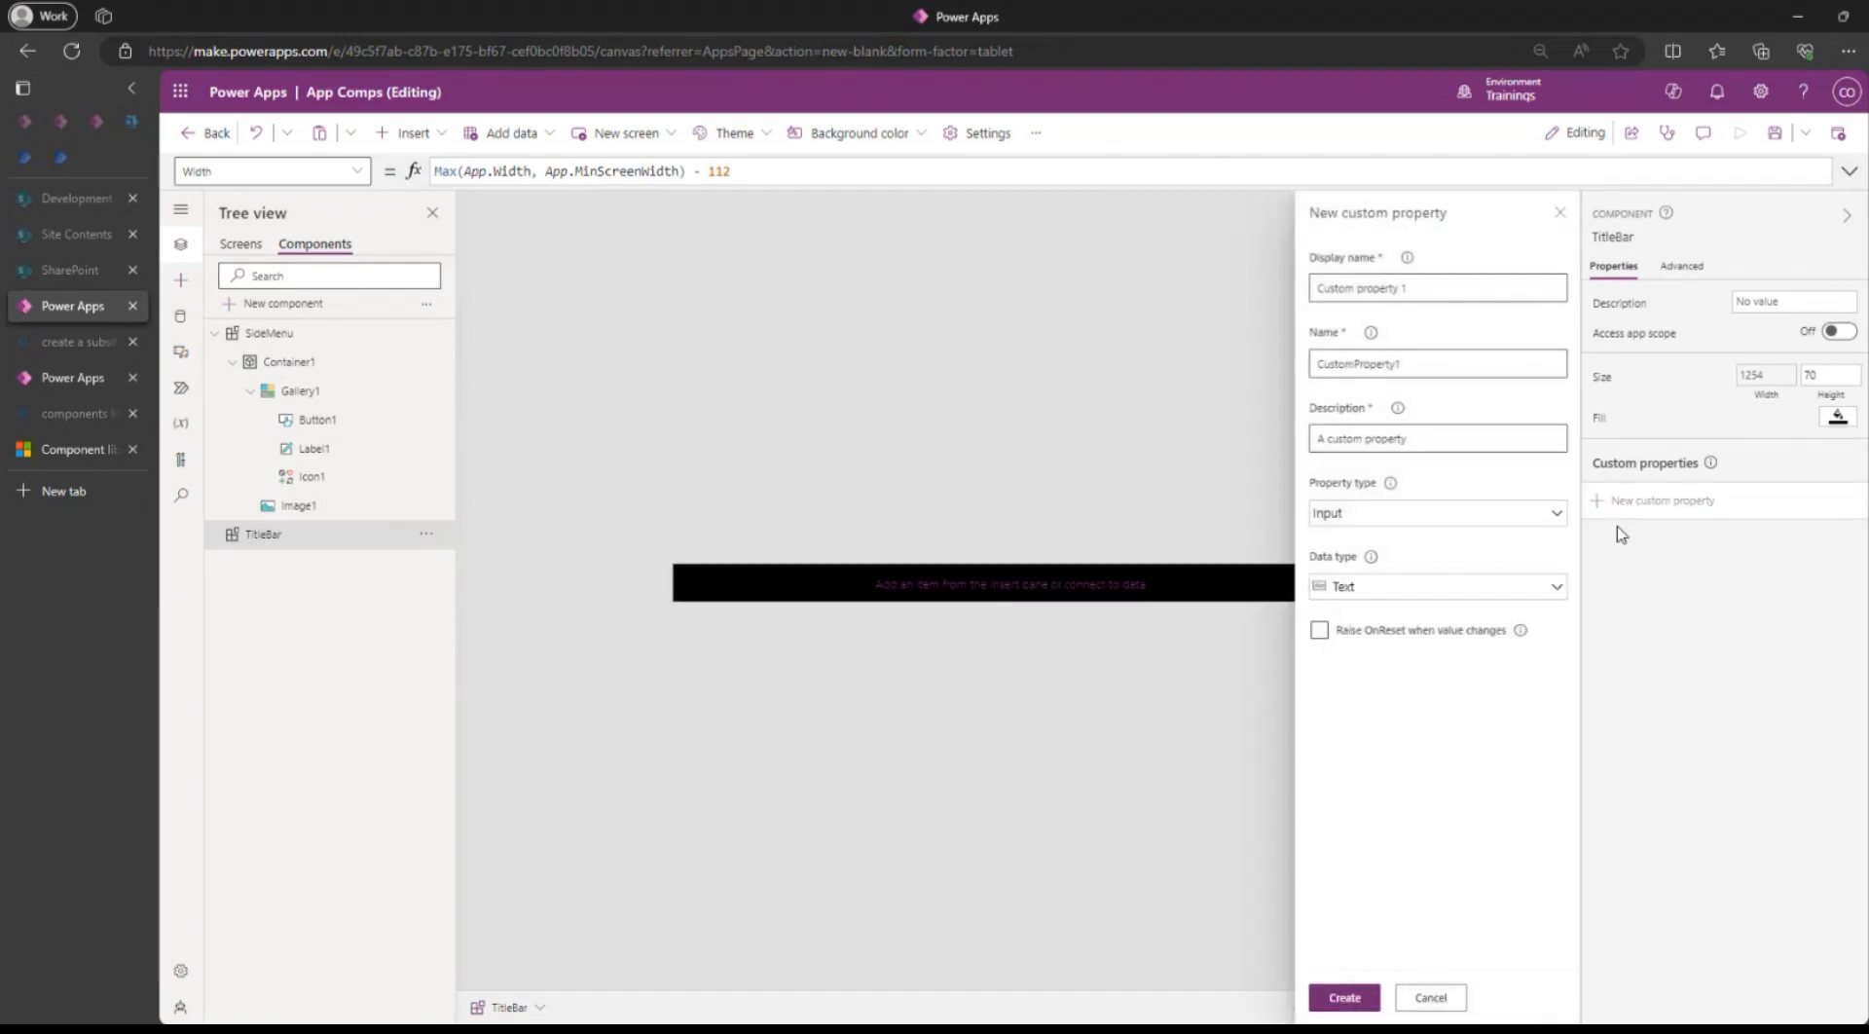
left_click(1416, 288)
left_click_drag(1421, 288, 1165, 295)
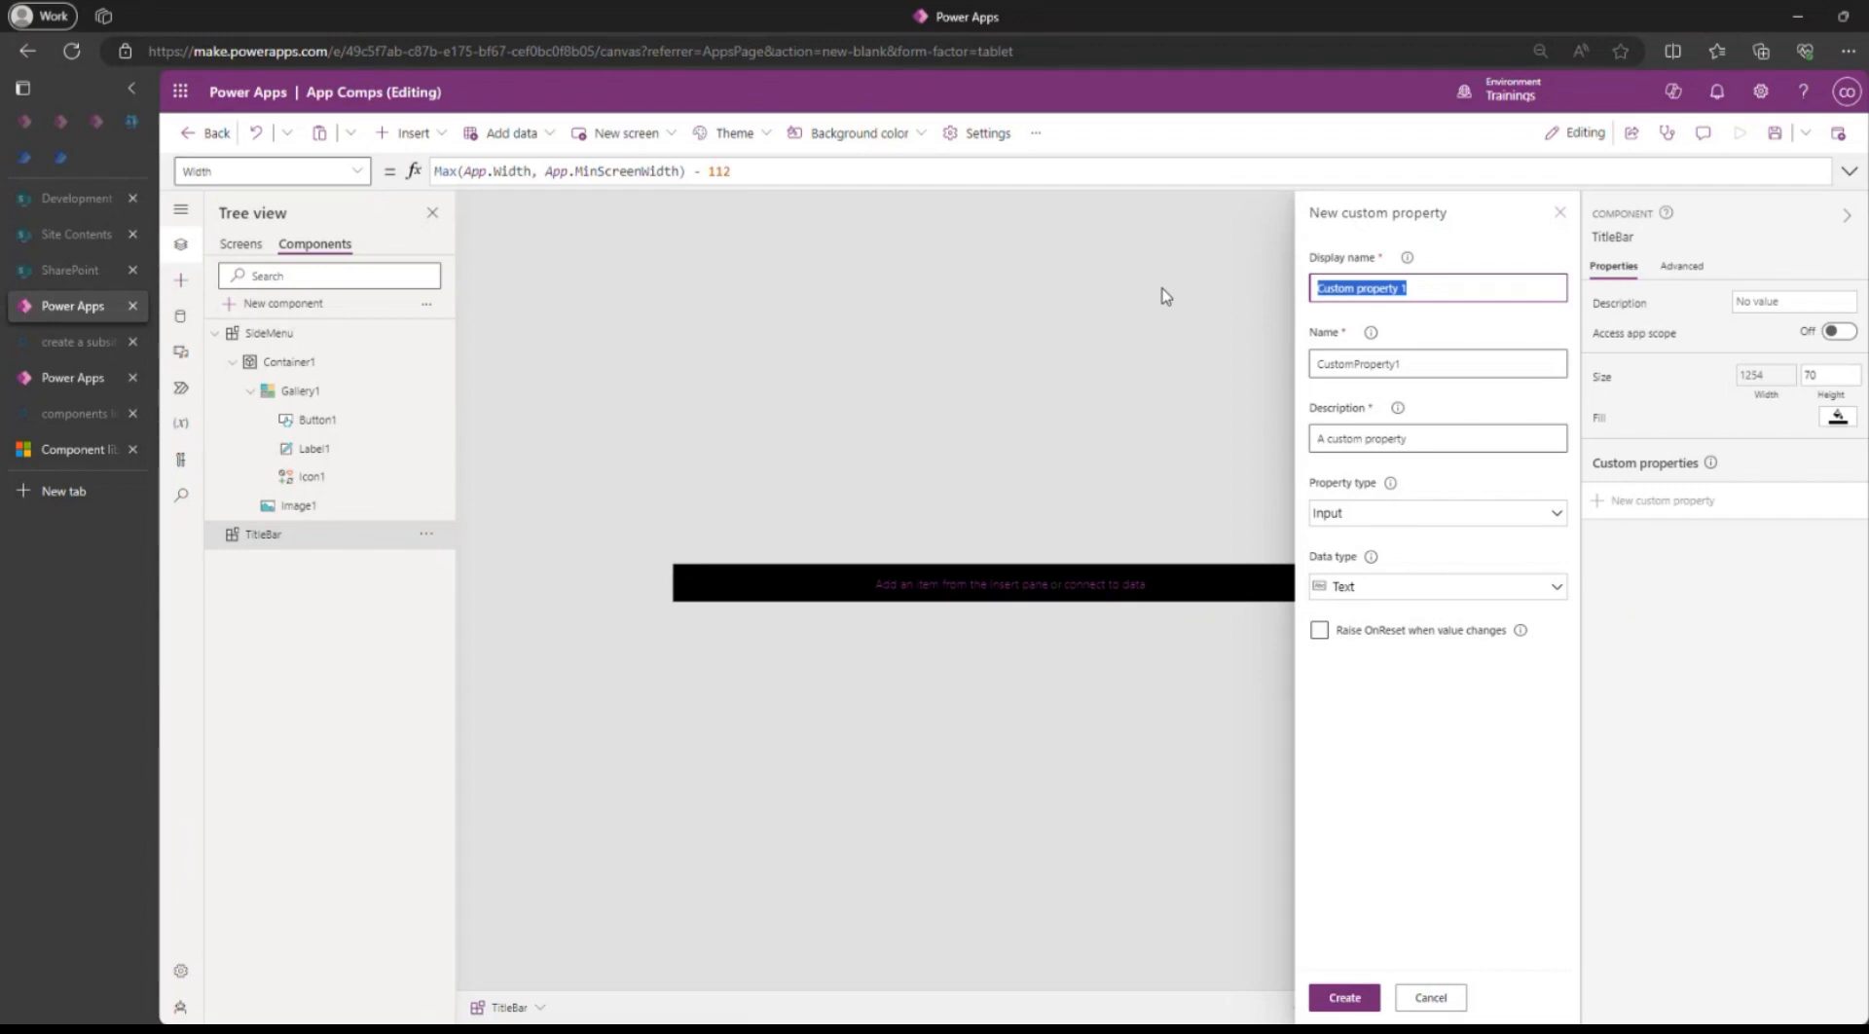
type("Ml")
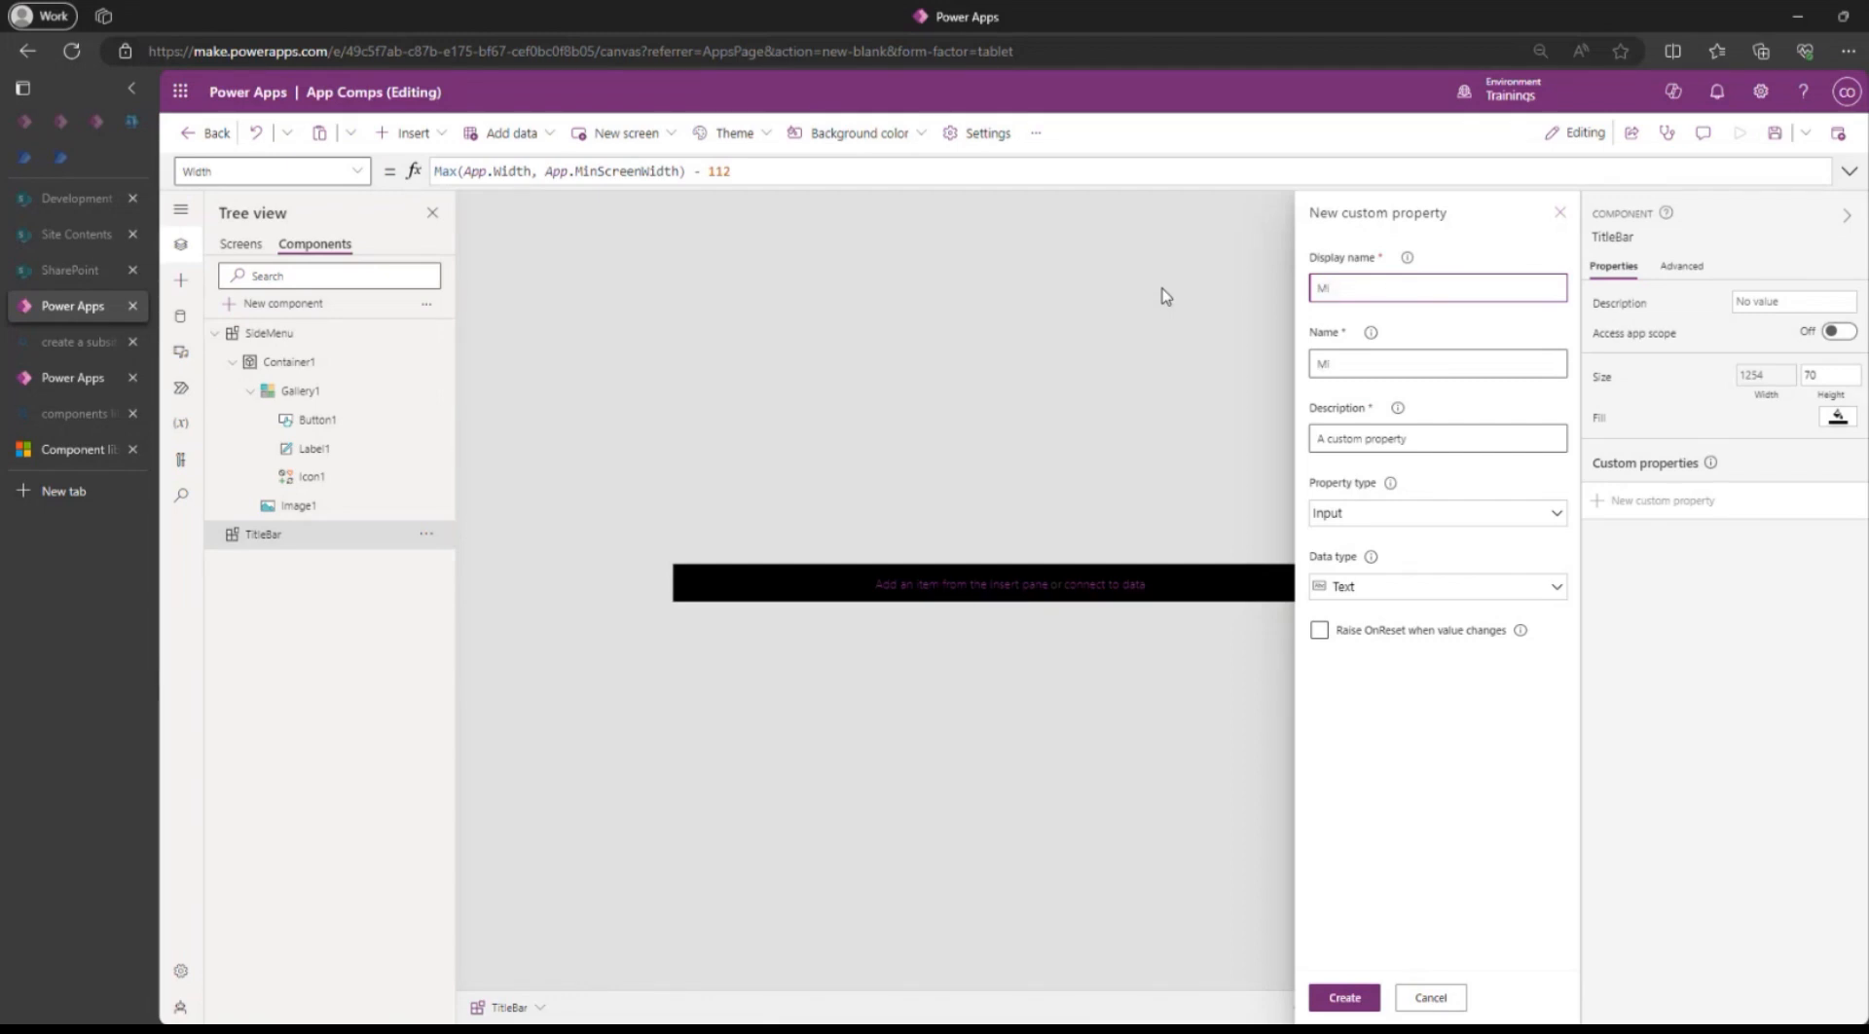
type("nusNav")
left_click(1368, 587)
left_click(1361, 650)
left_click(1343, 998)
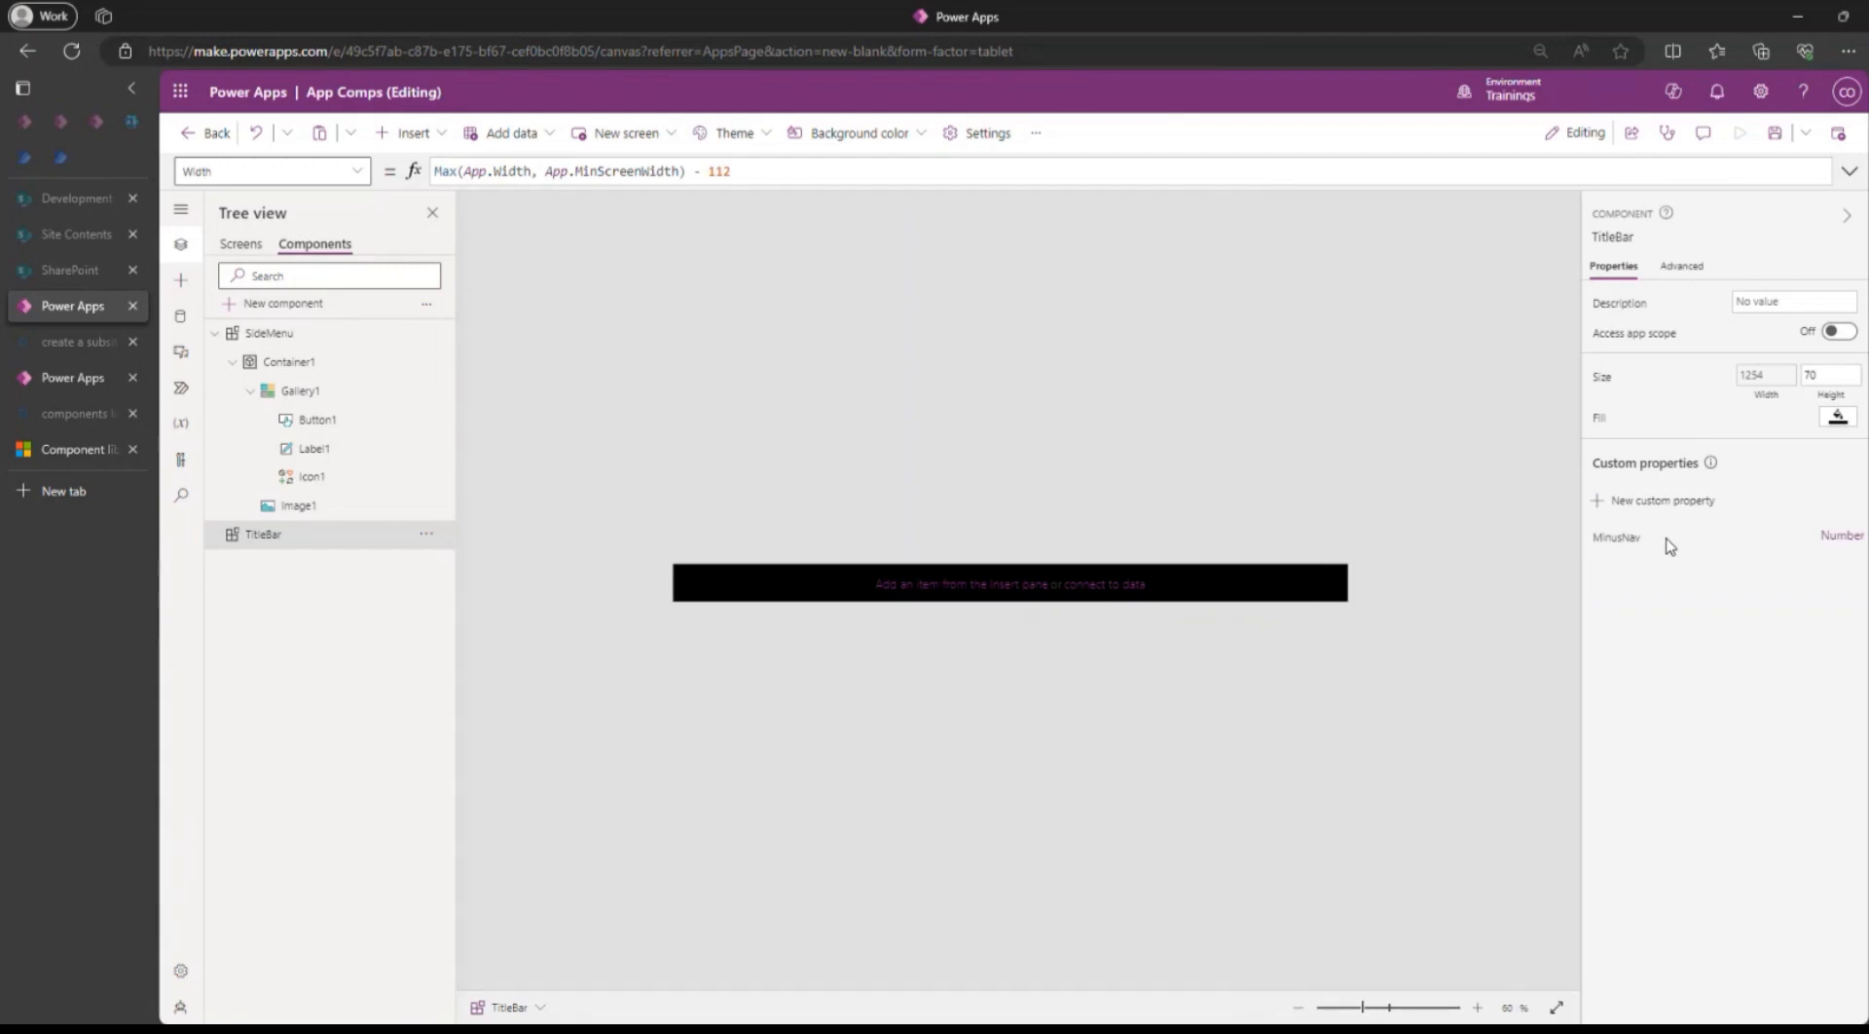
Change MinusNav's default value from 100 to 112.
left_click(1630, 541)
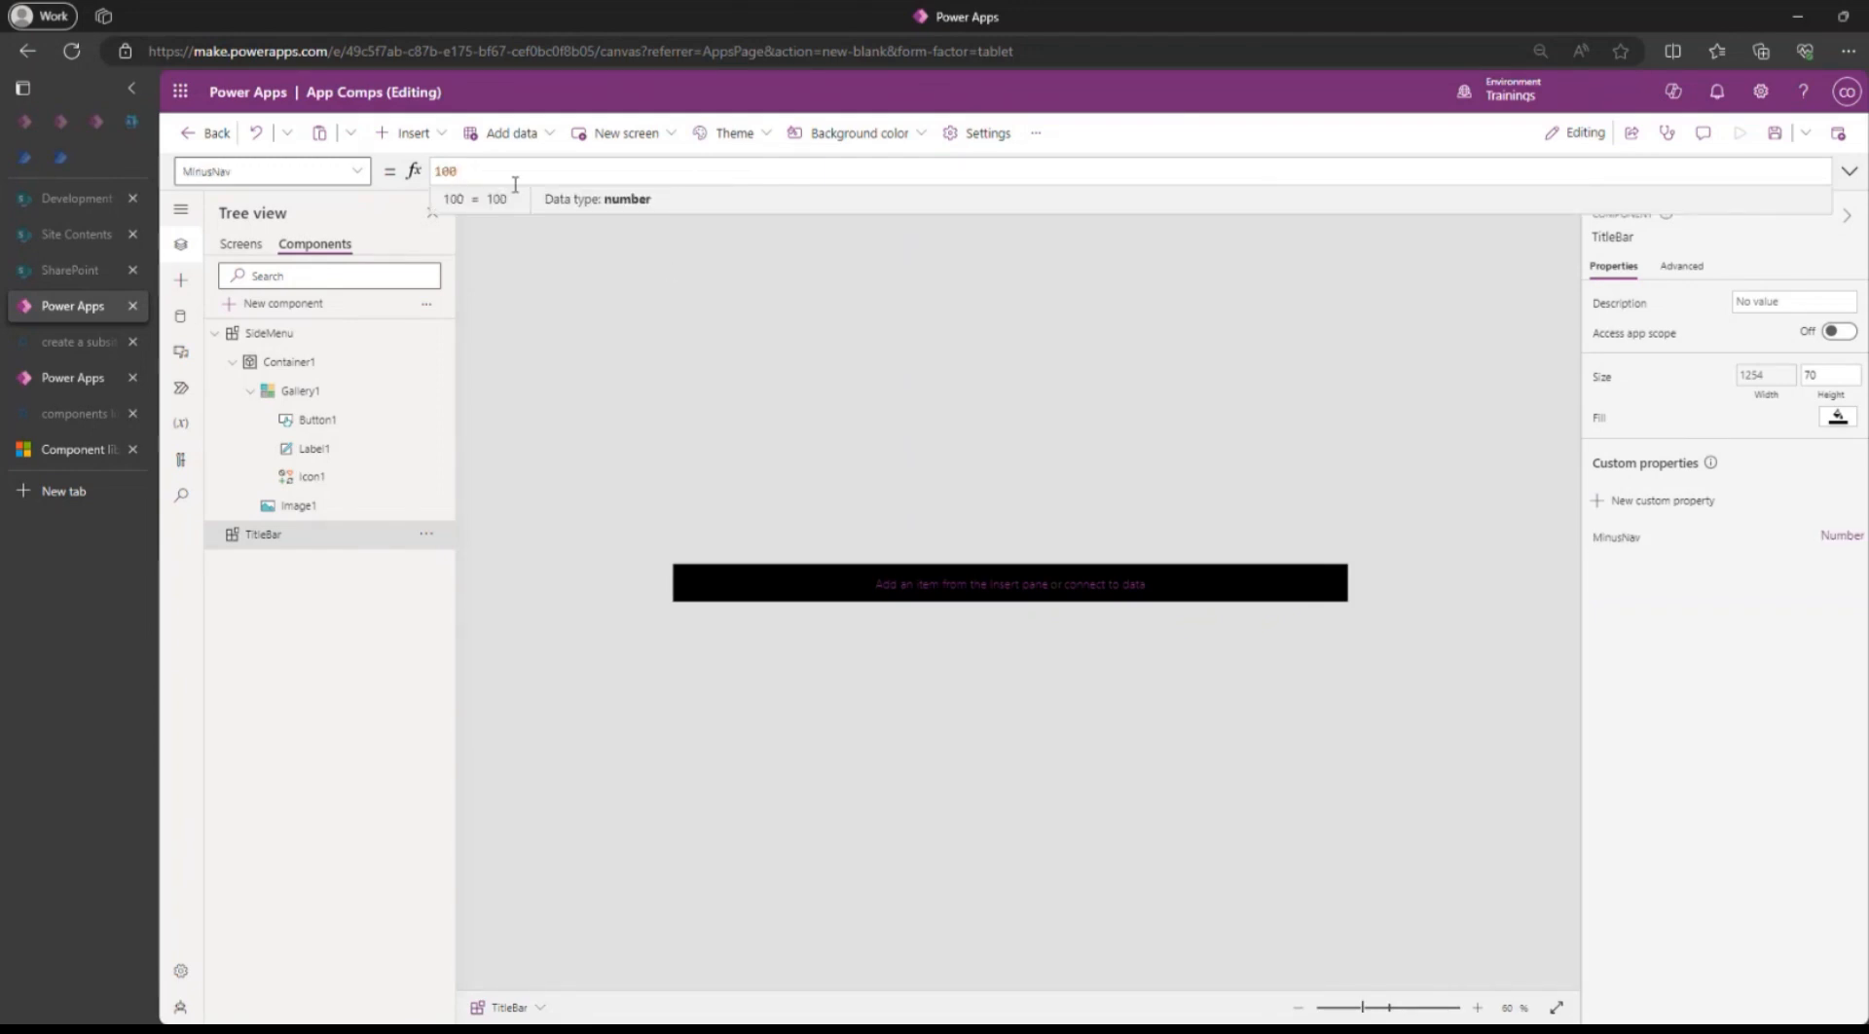
left_click_drag(505, 171, 338, 171)
type("112")
left_click(1686, 688)
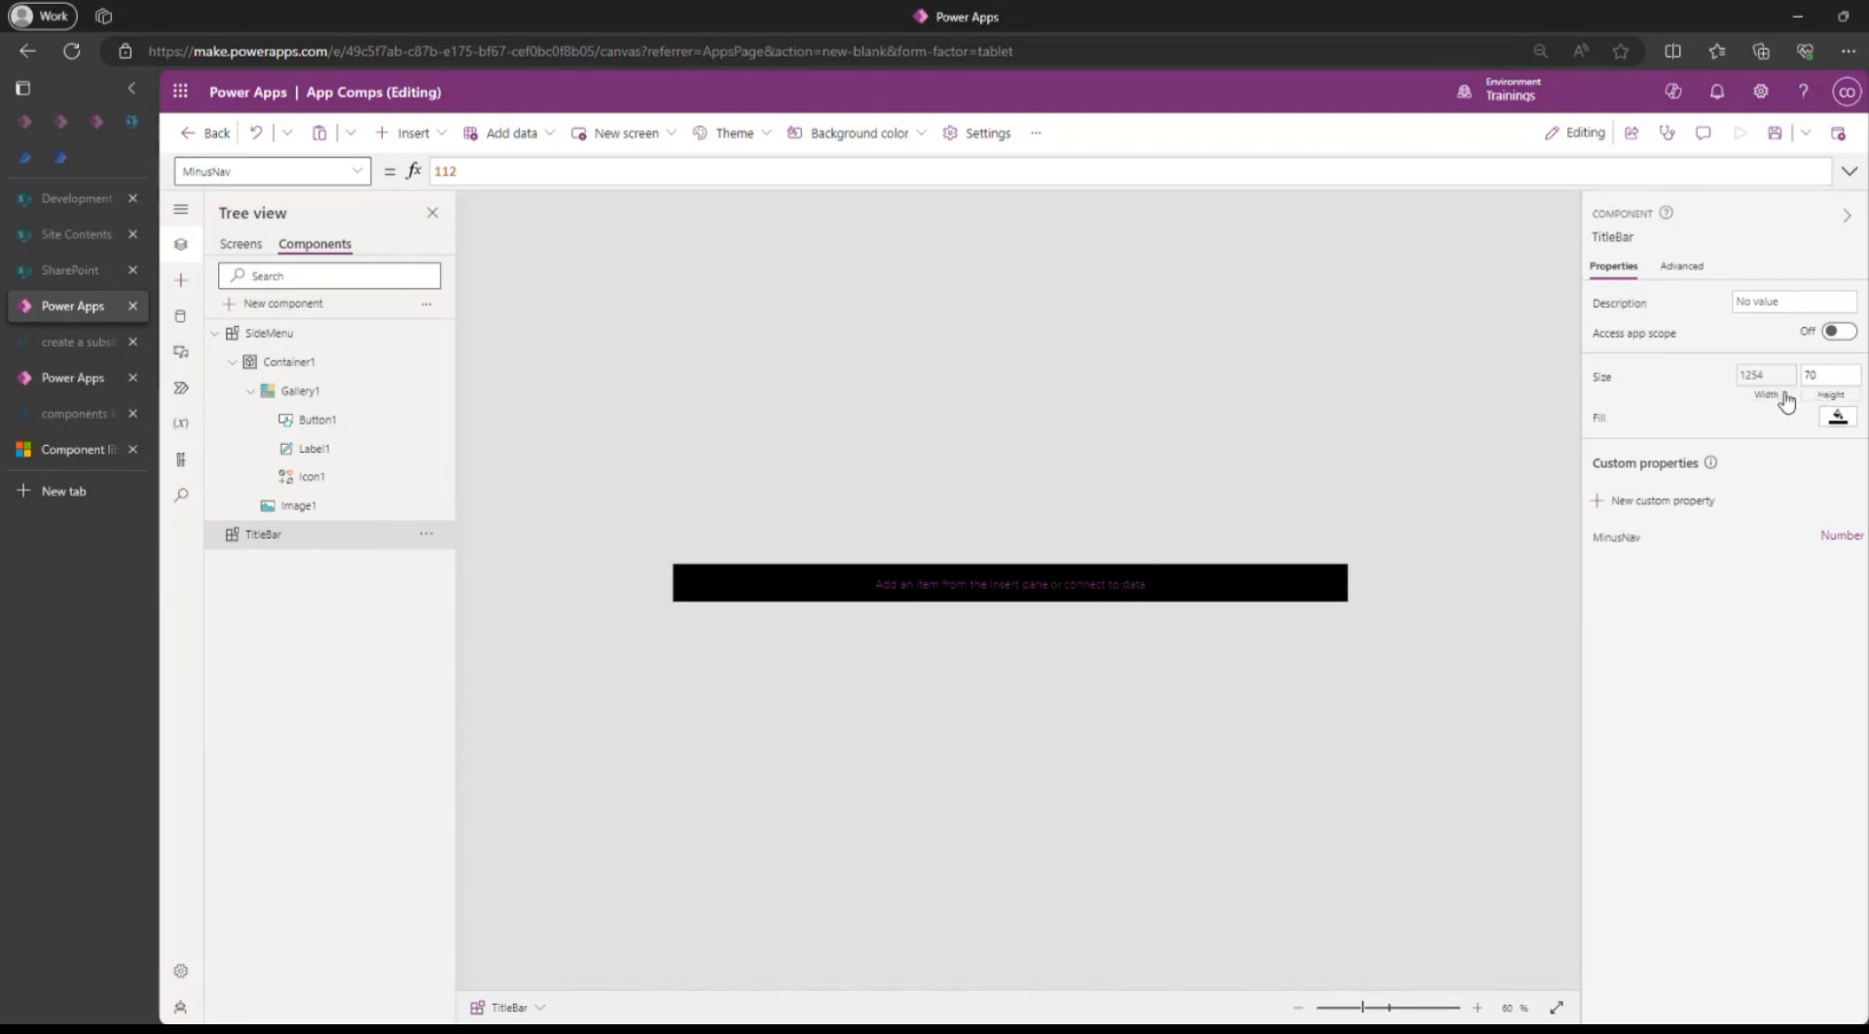
Replace the fixed 112 in TitleBar's Width formula with Self.MinusNav.
left_click(1766, 376)
left_click(727, 170)
double_click(727, 170)
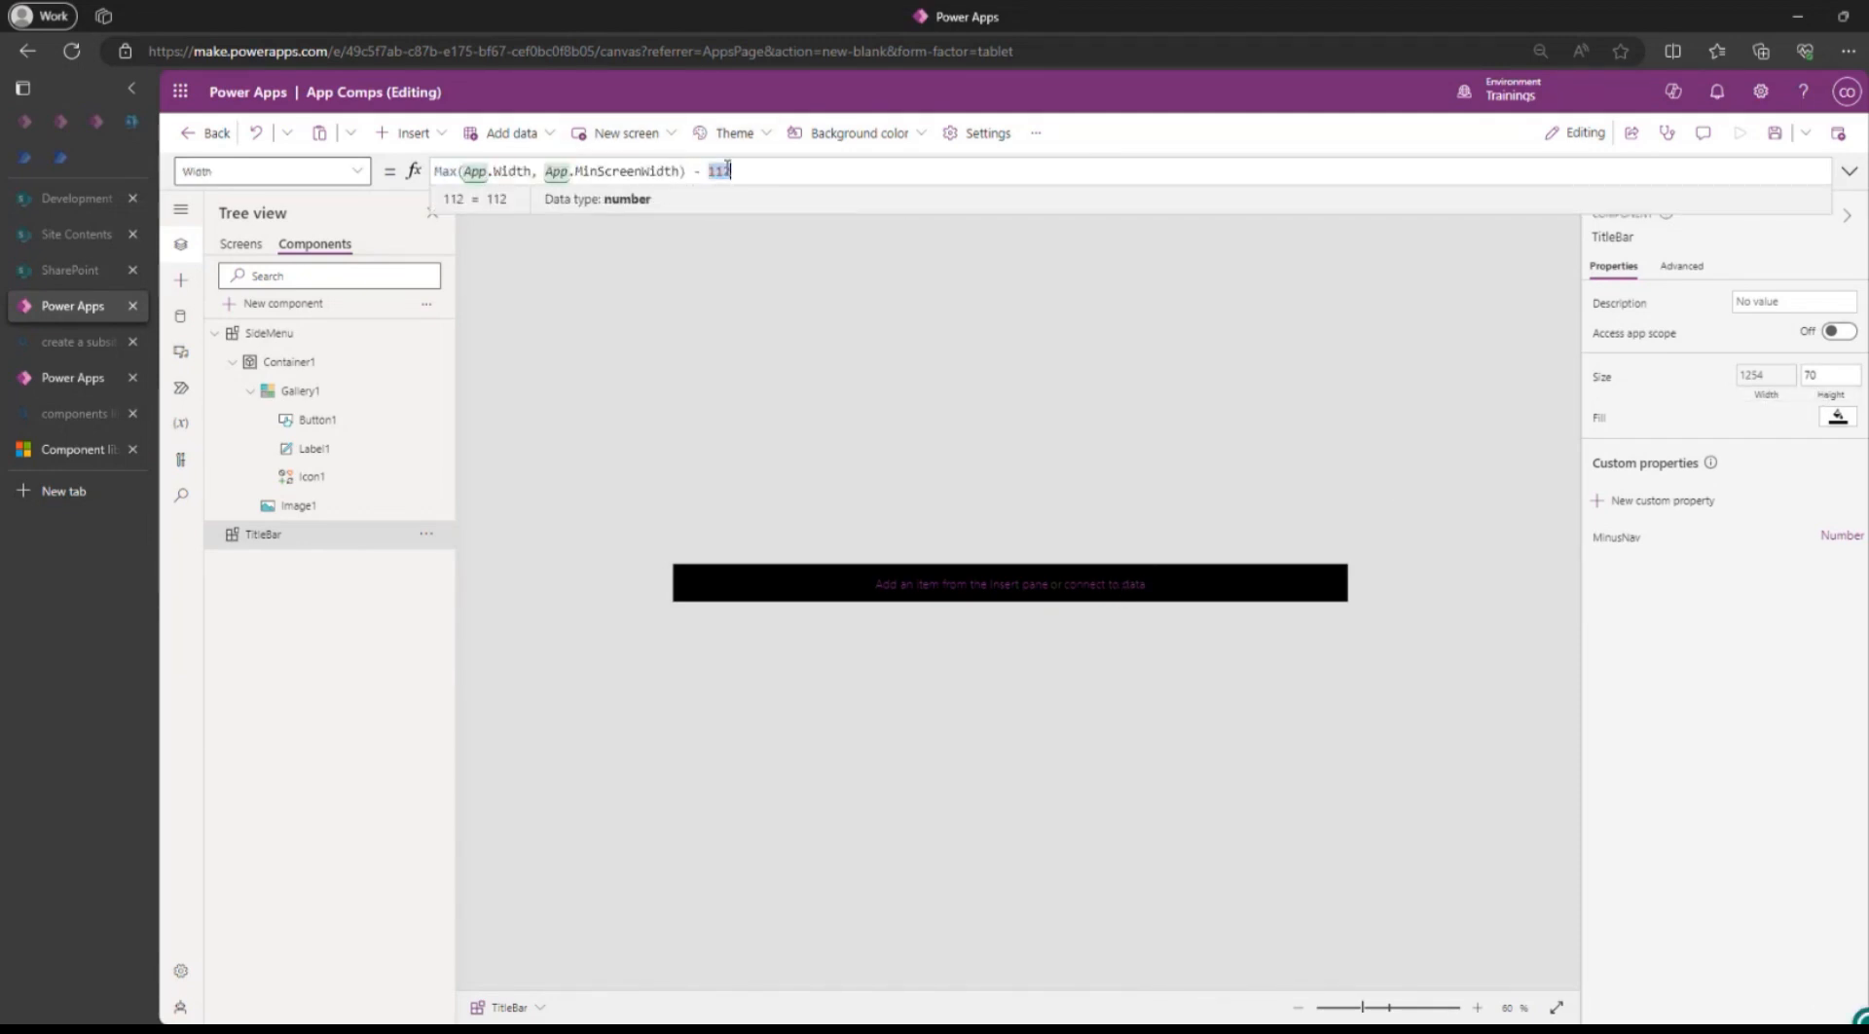
type("Se")
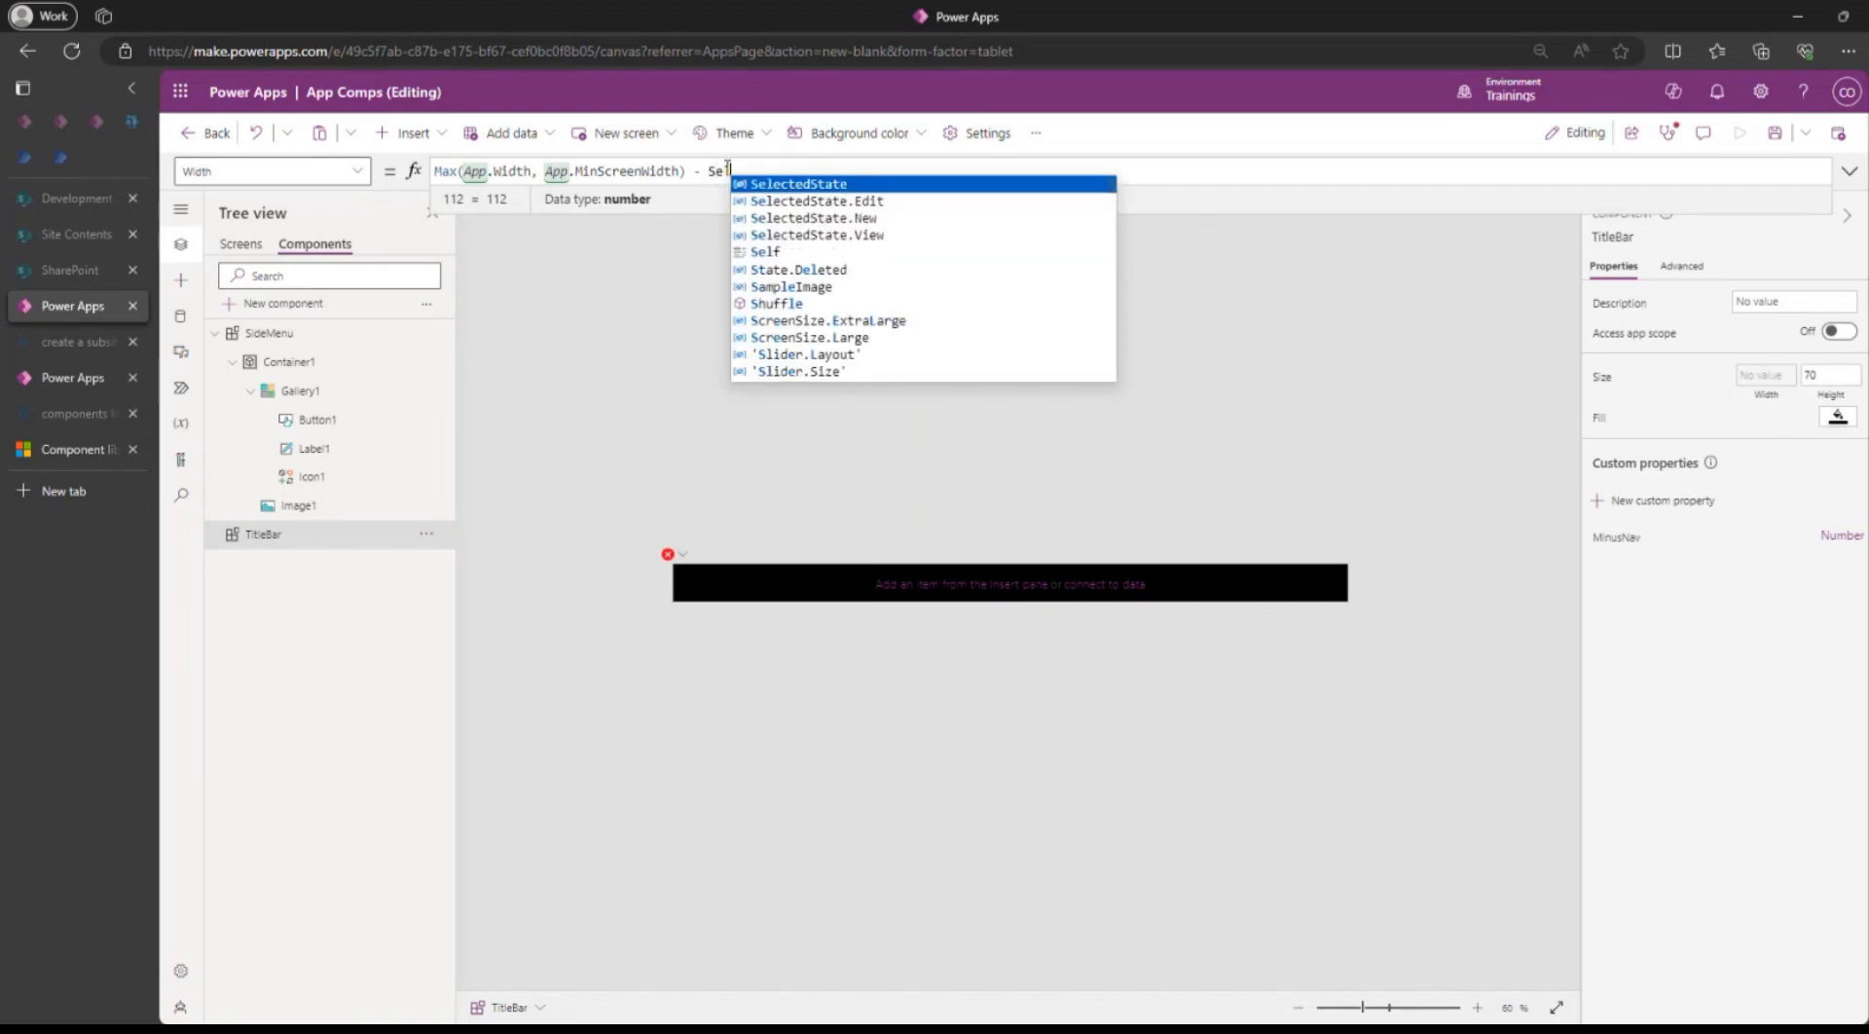
type("lf.")
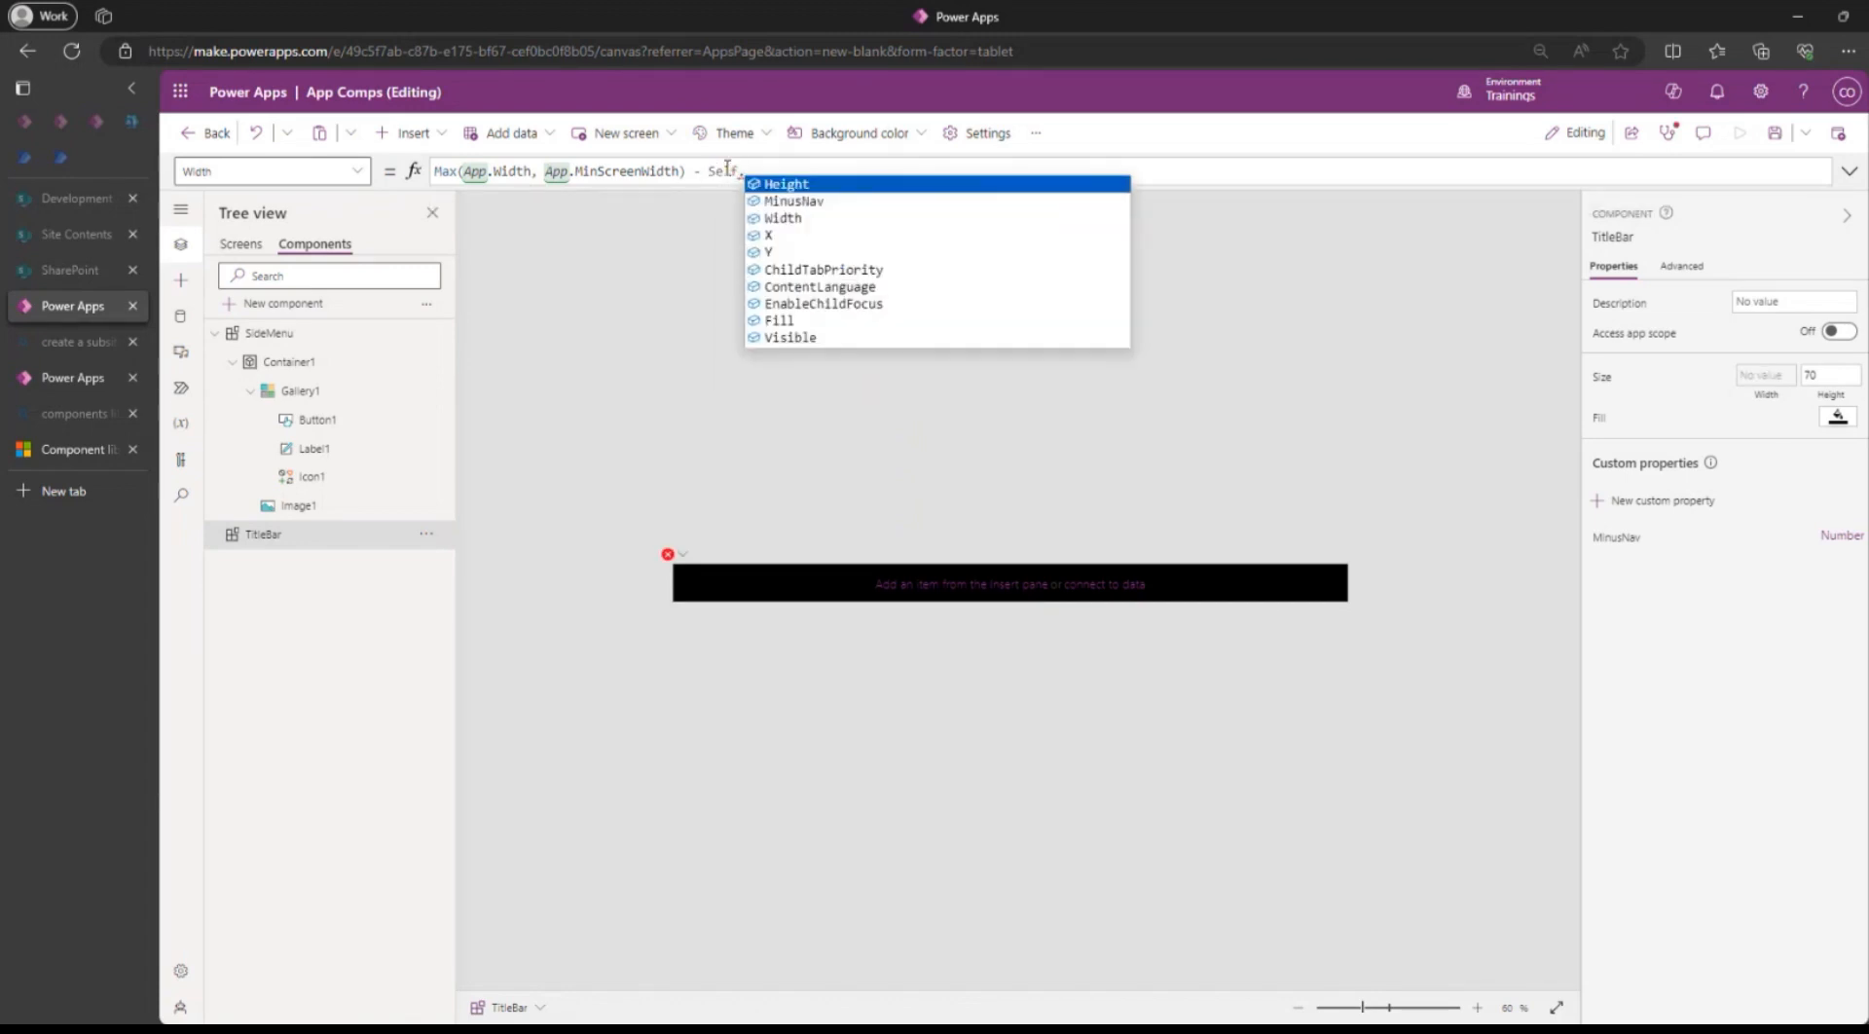
key("Down")
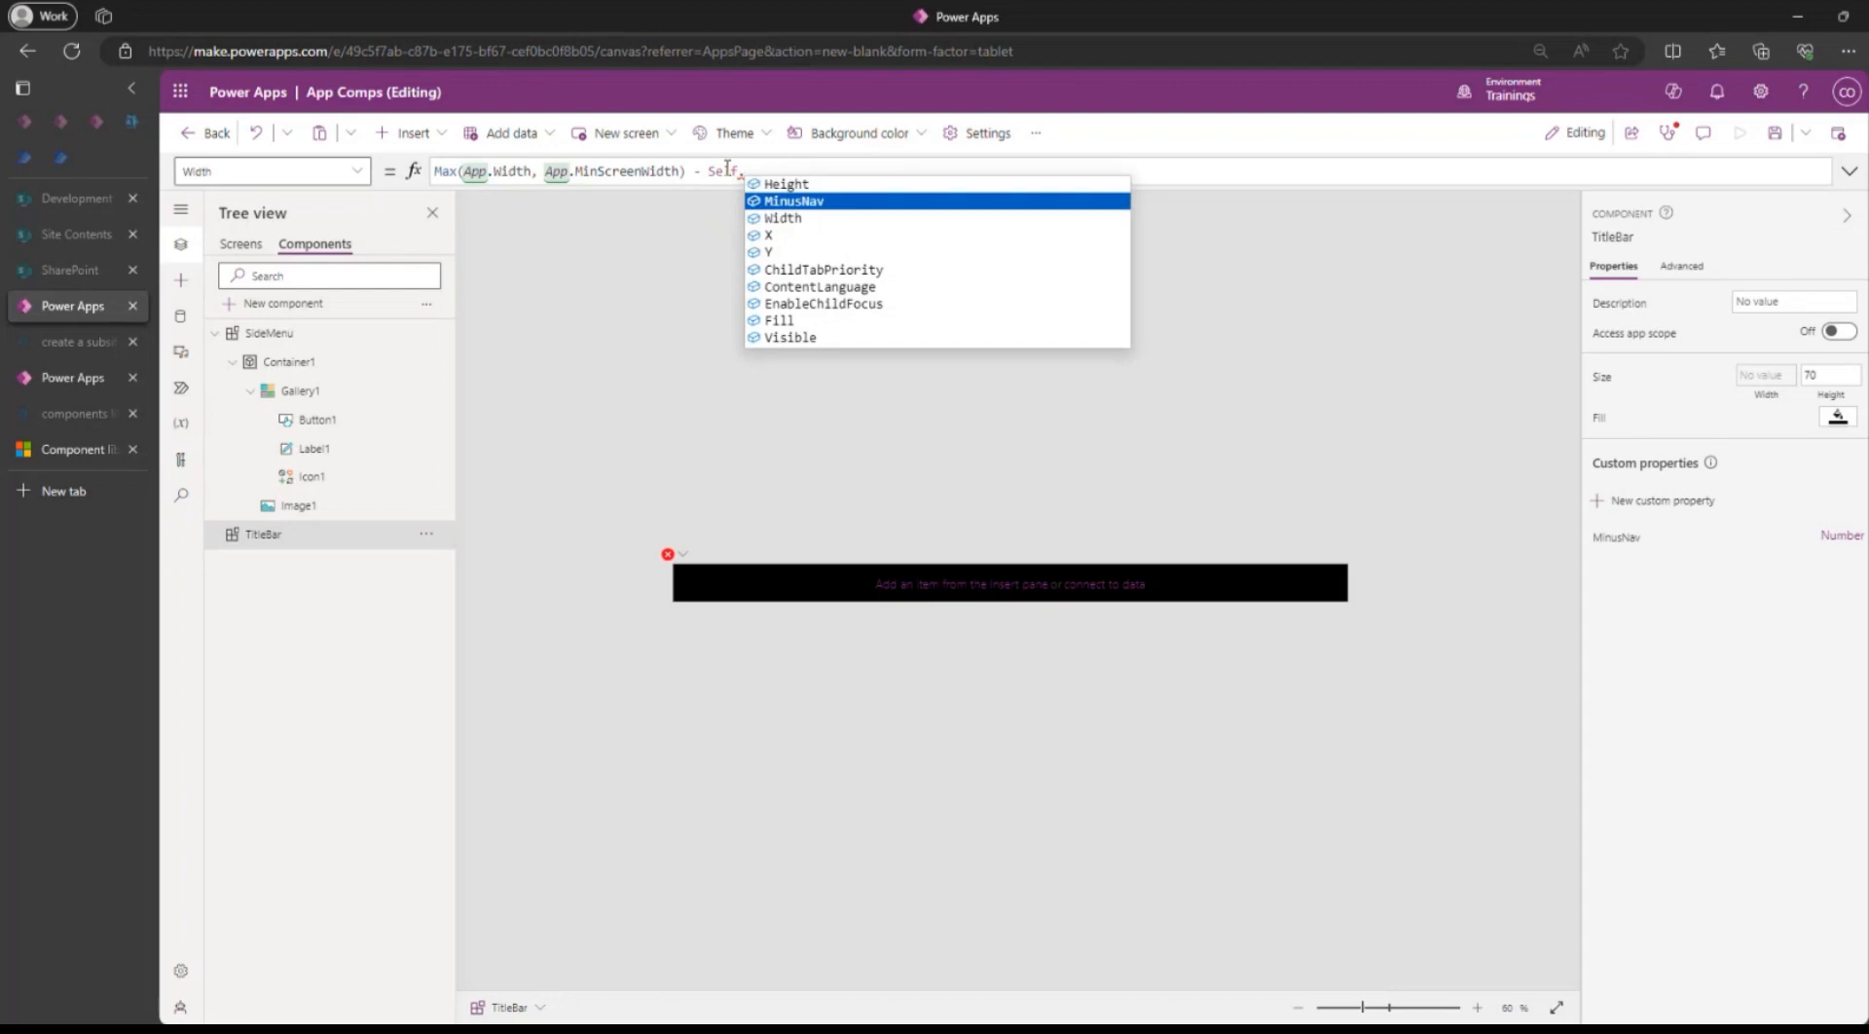
key("Tab")
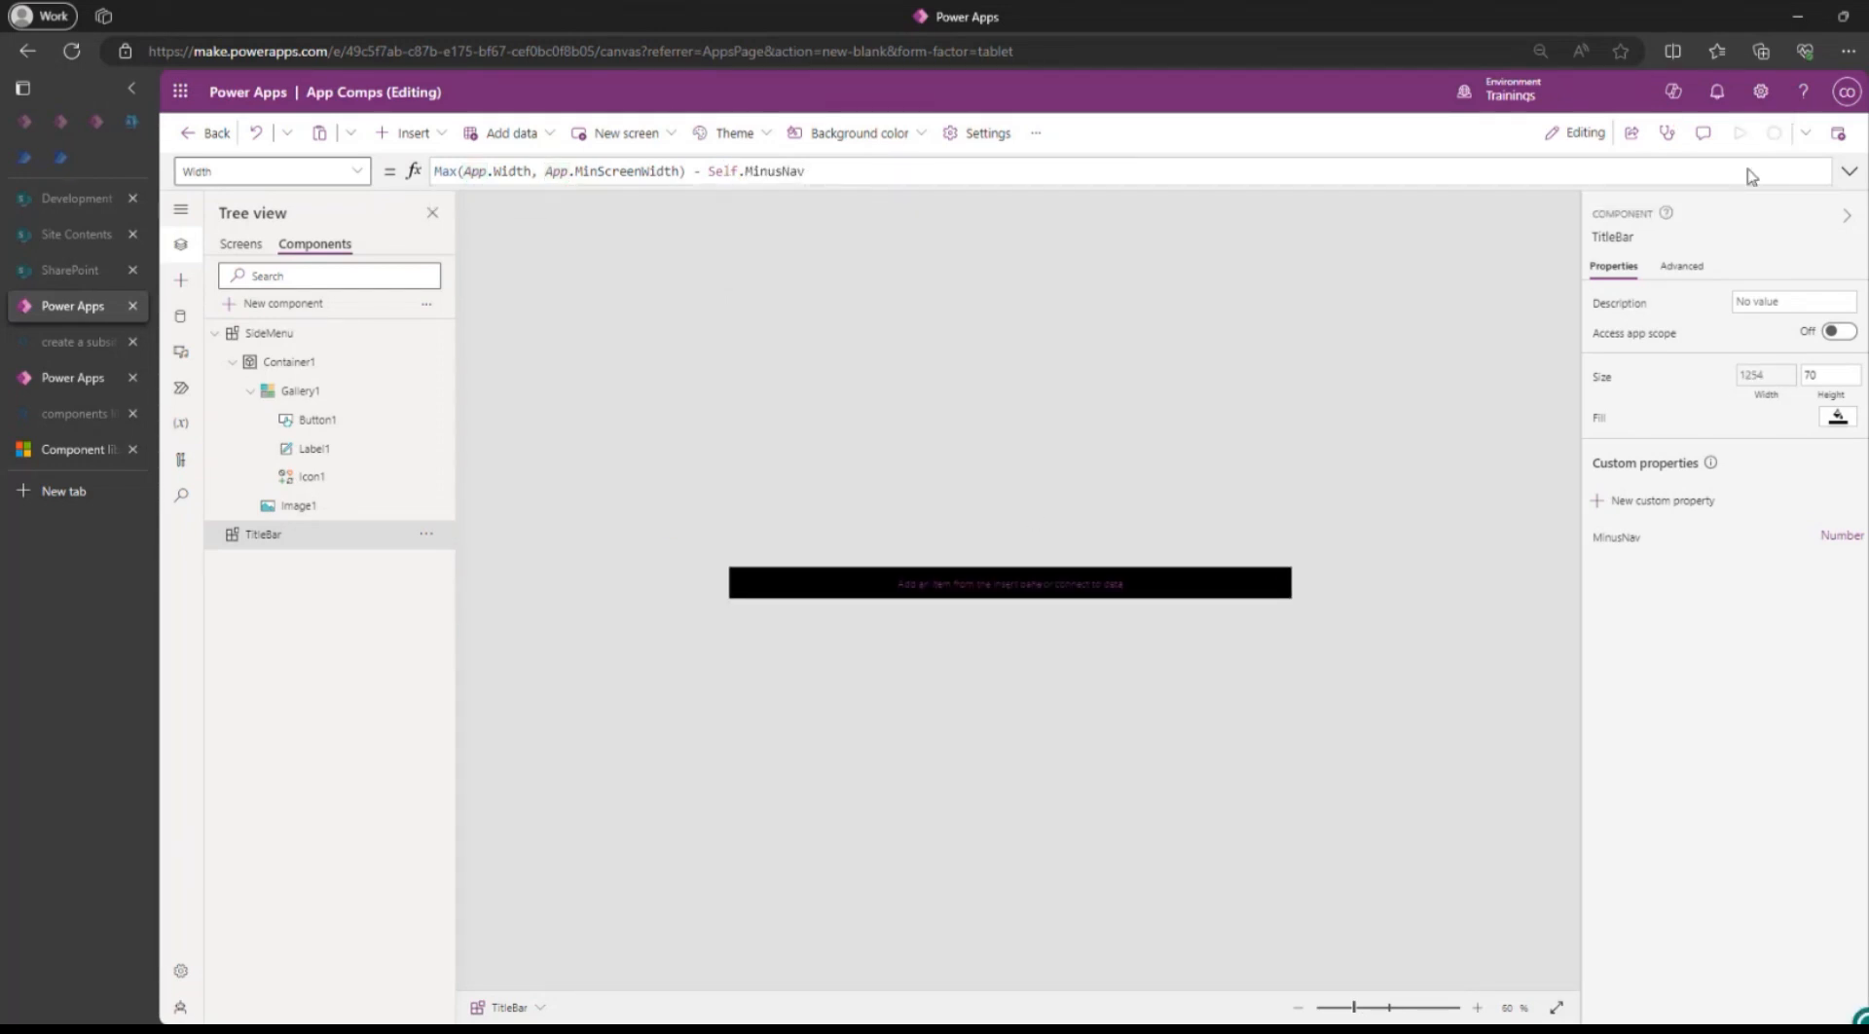
left_click(241, 245)
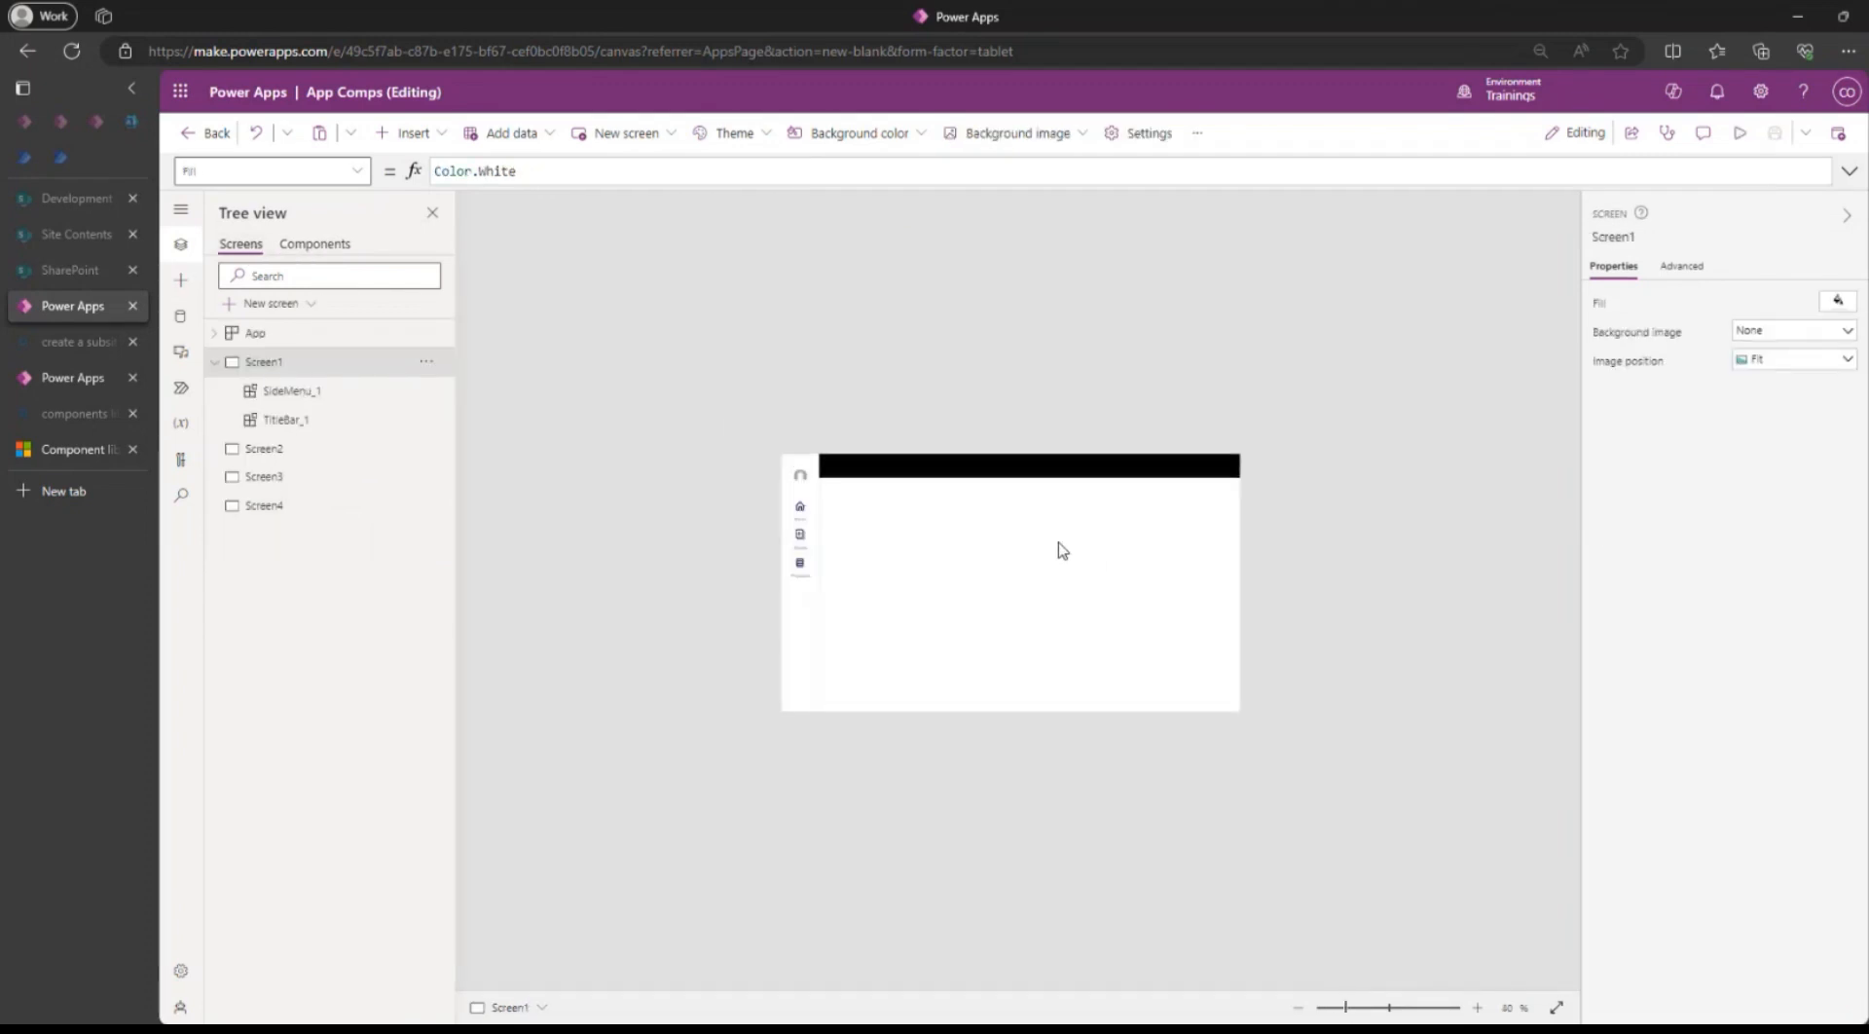
Set TitleBar_1's MinusNav on Screen1 to 200, then 600, narrowing the bar to 766.
left_click(1219, 399)
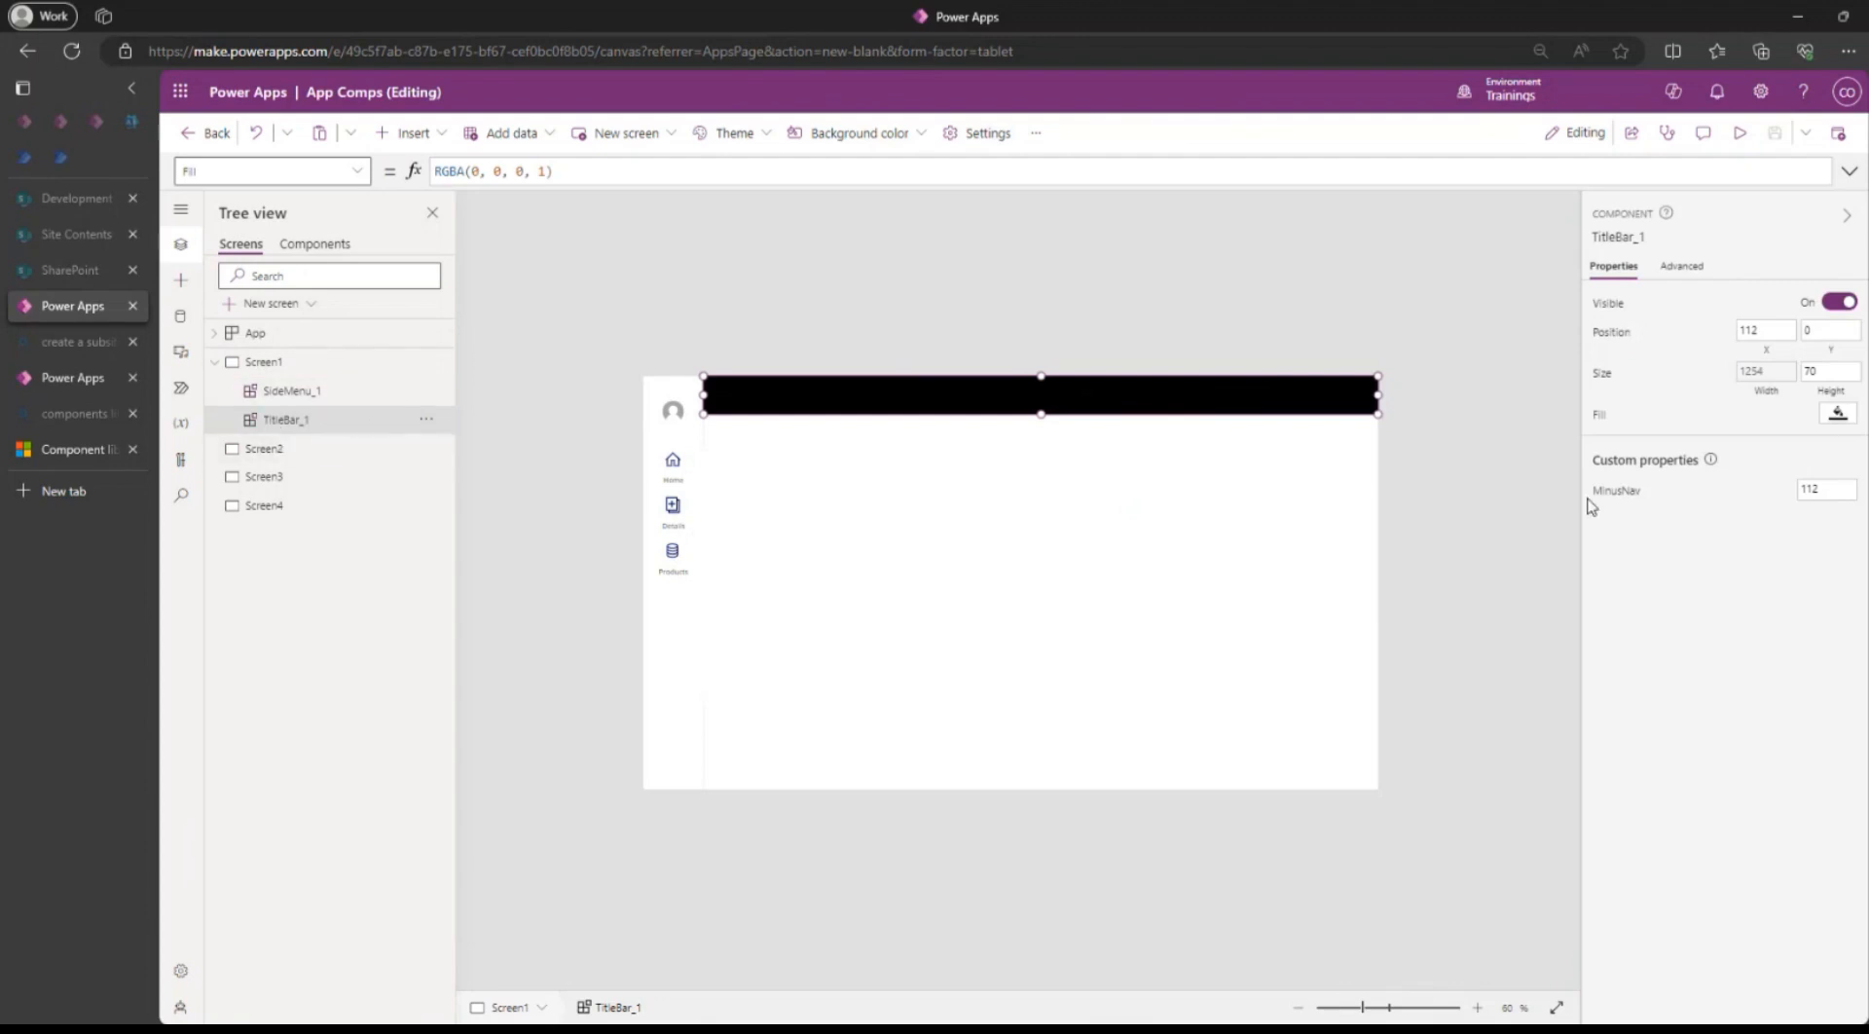
double_click(1835, 487)
type("2")
type("00")
left_click(1743, 575)
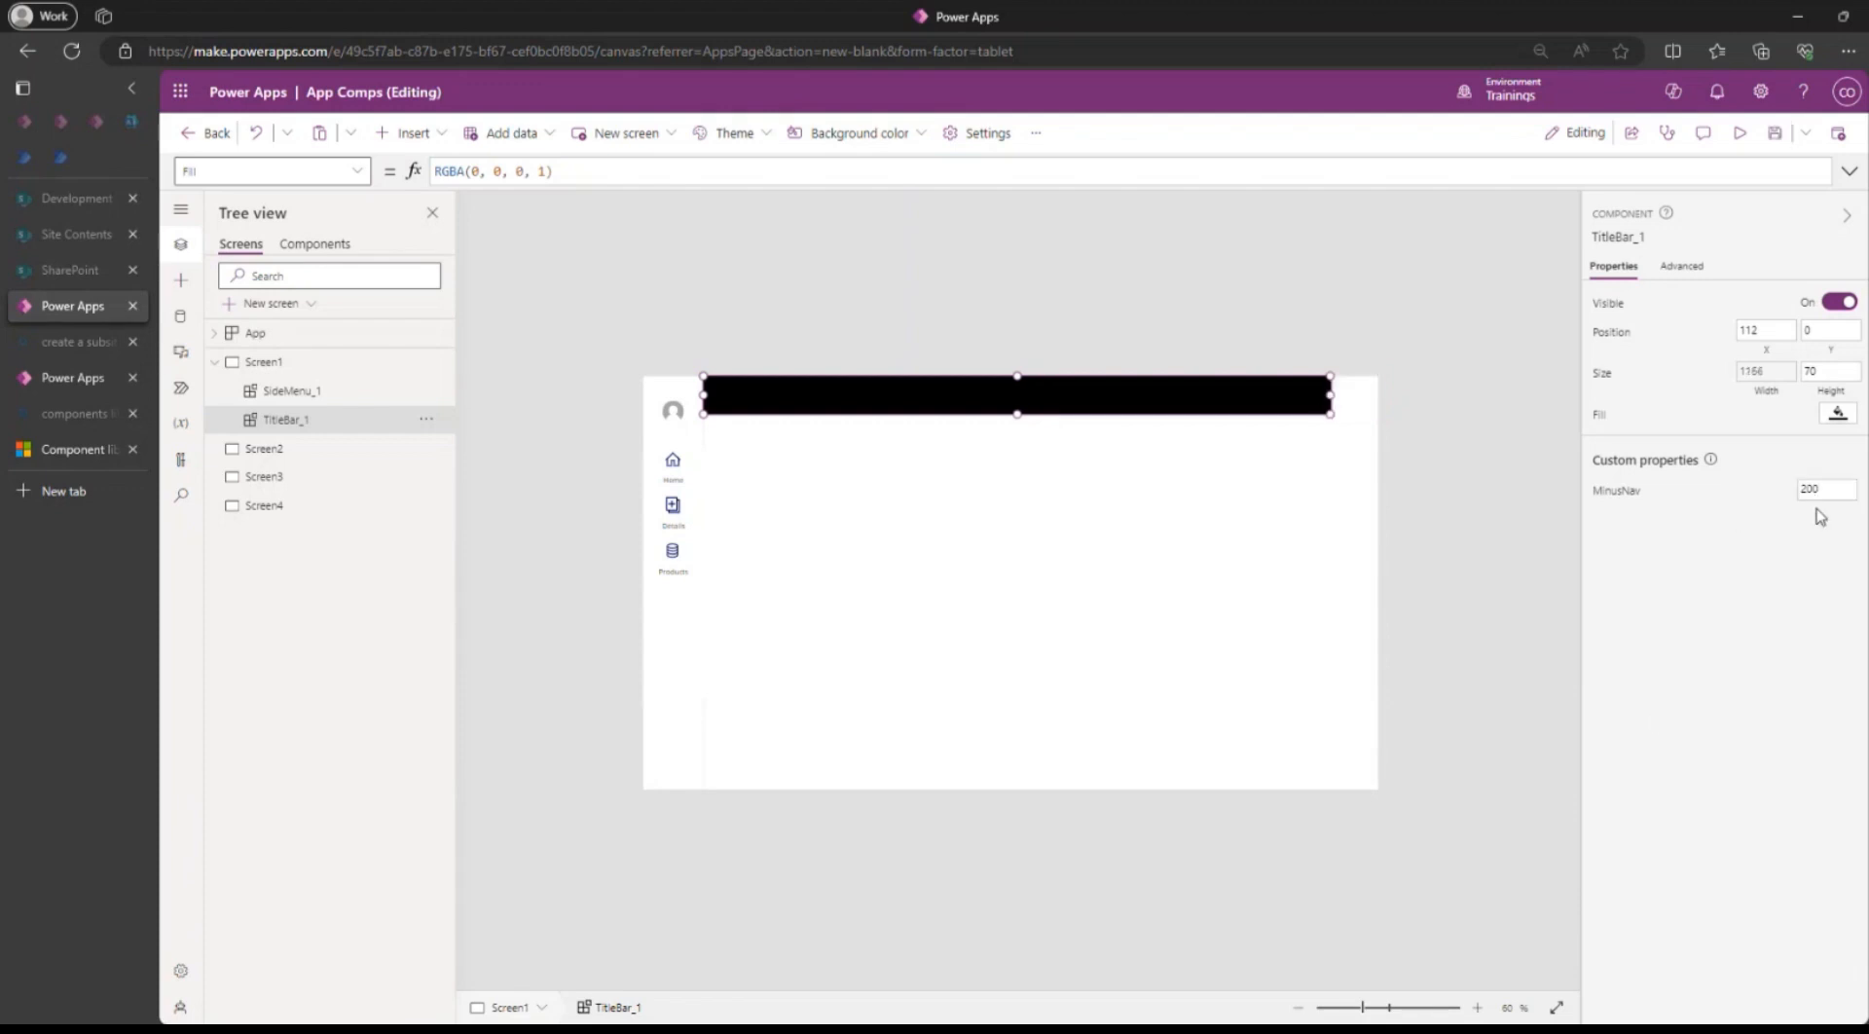
double_click(1826, 488)
type("600")
left_click(1714, 646)
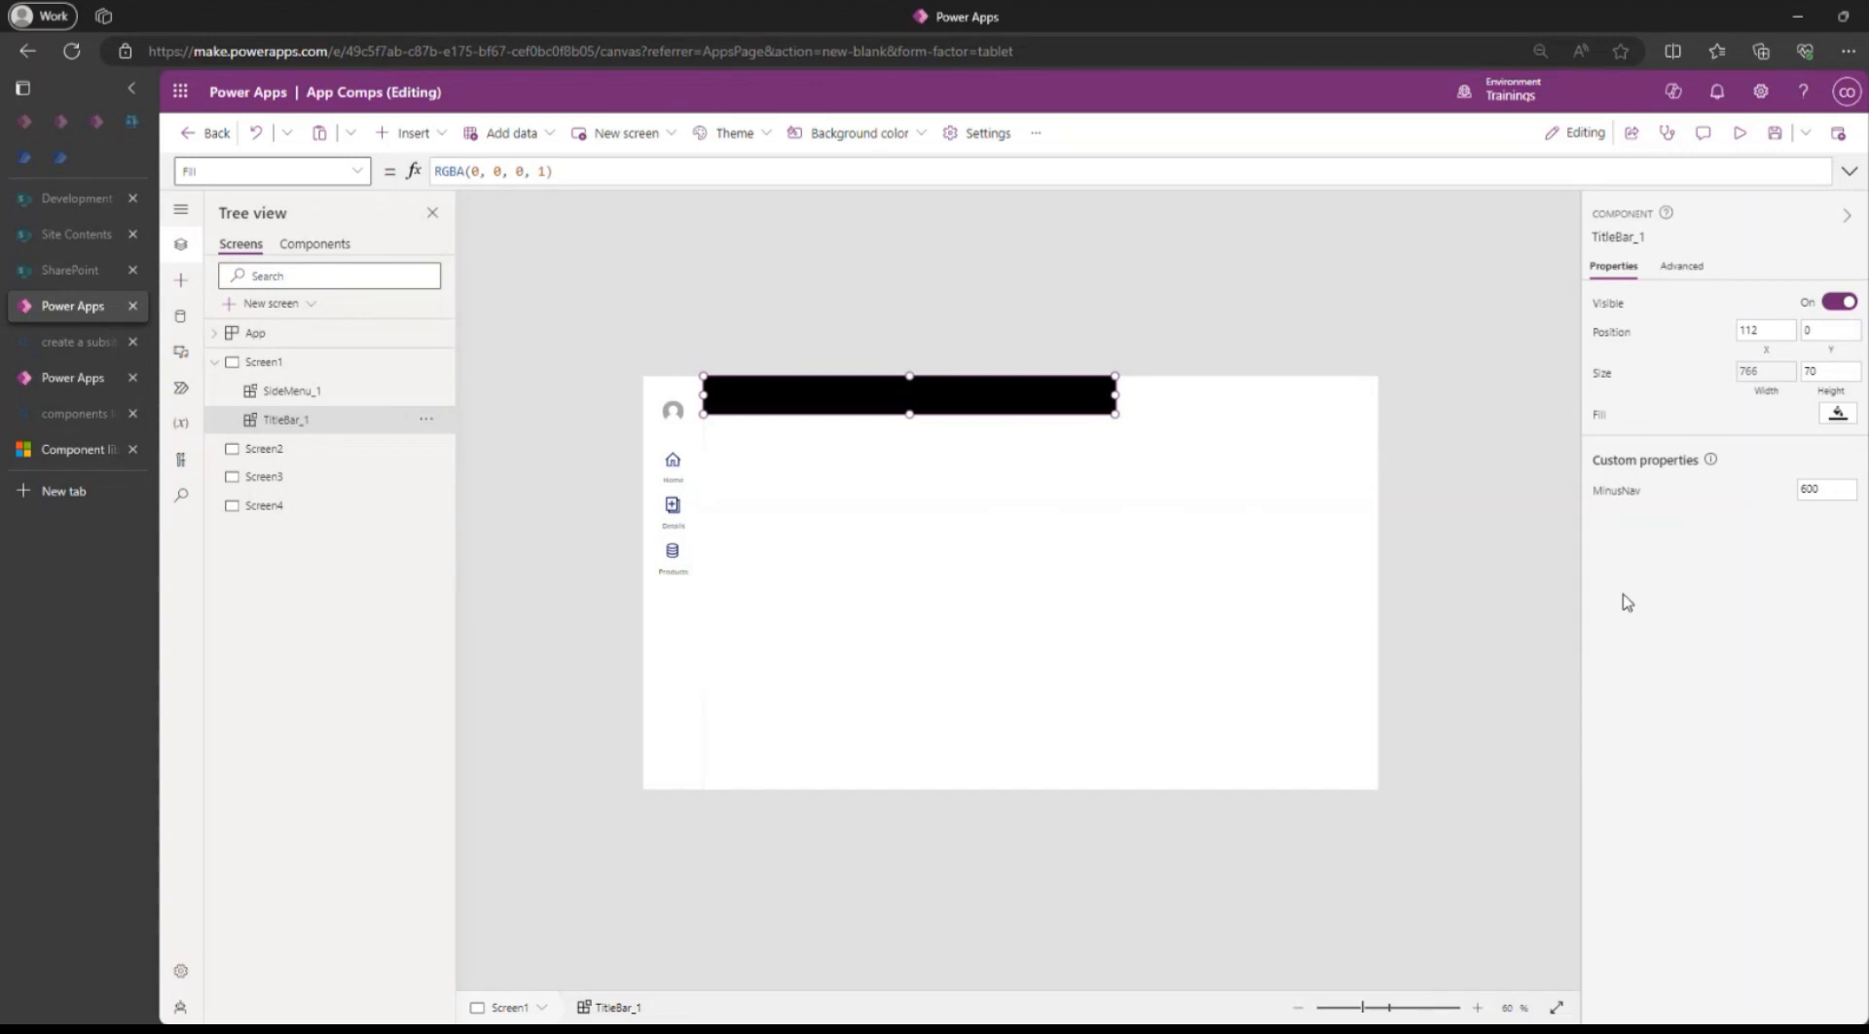
left_click(681, 650)
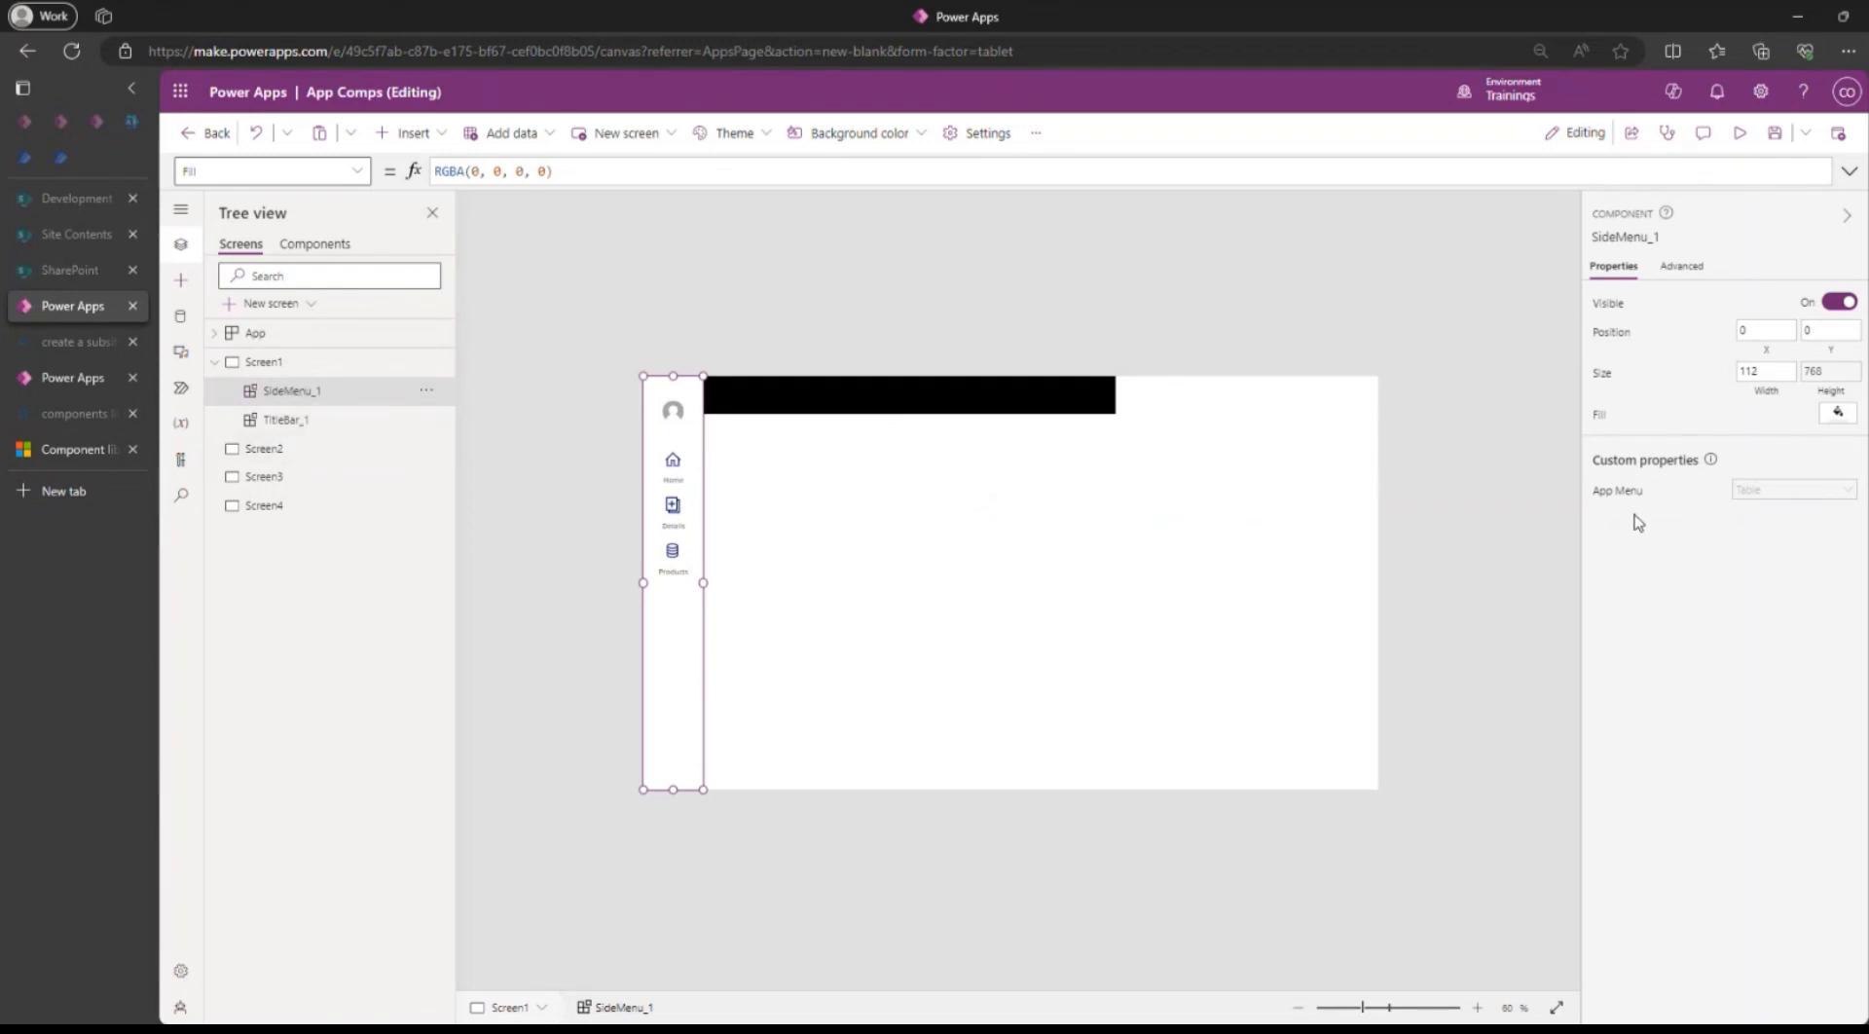
Replace TitleBar_1's MinusNav value of 600 with the formula SideMenu_1.Width.
left_click(1618, 490)
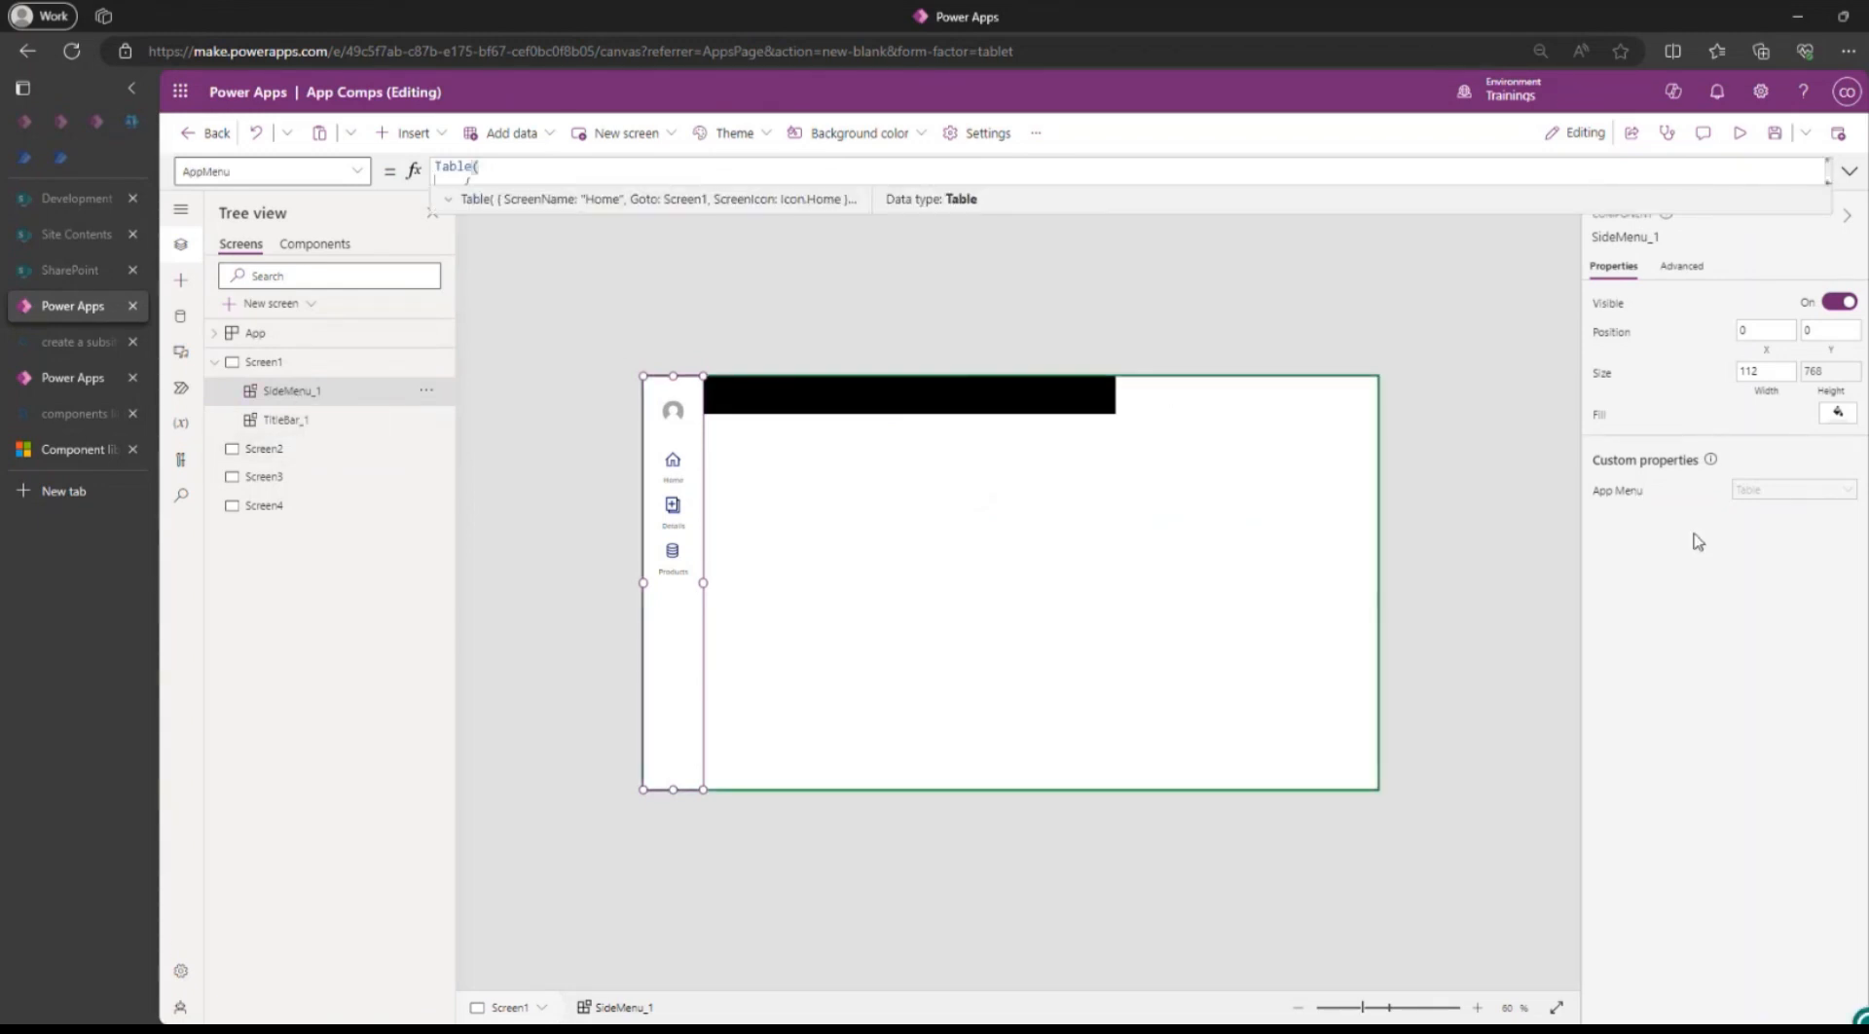
left_click(979, 396)
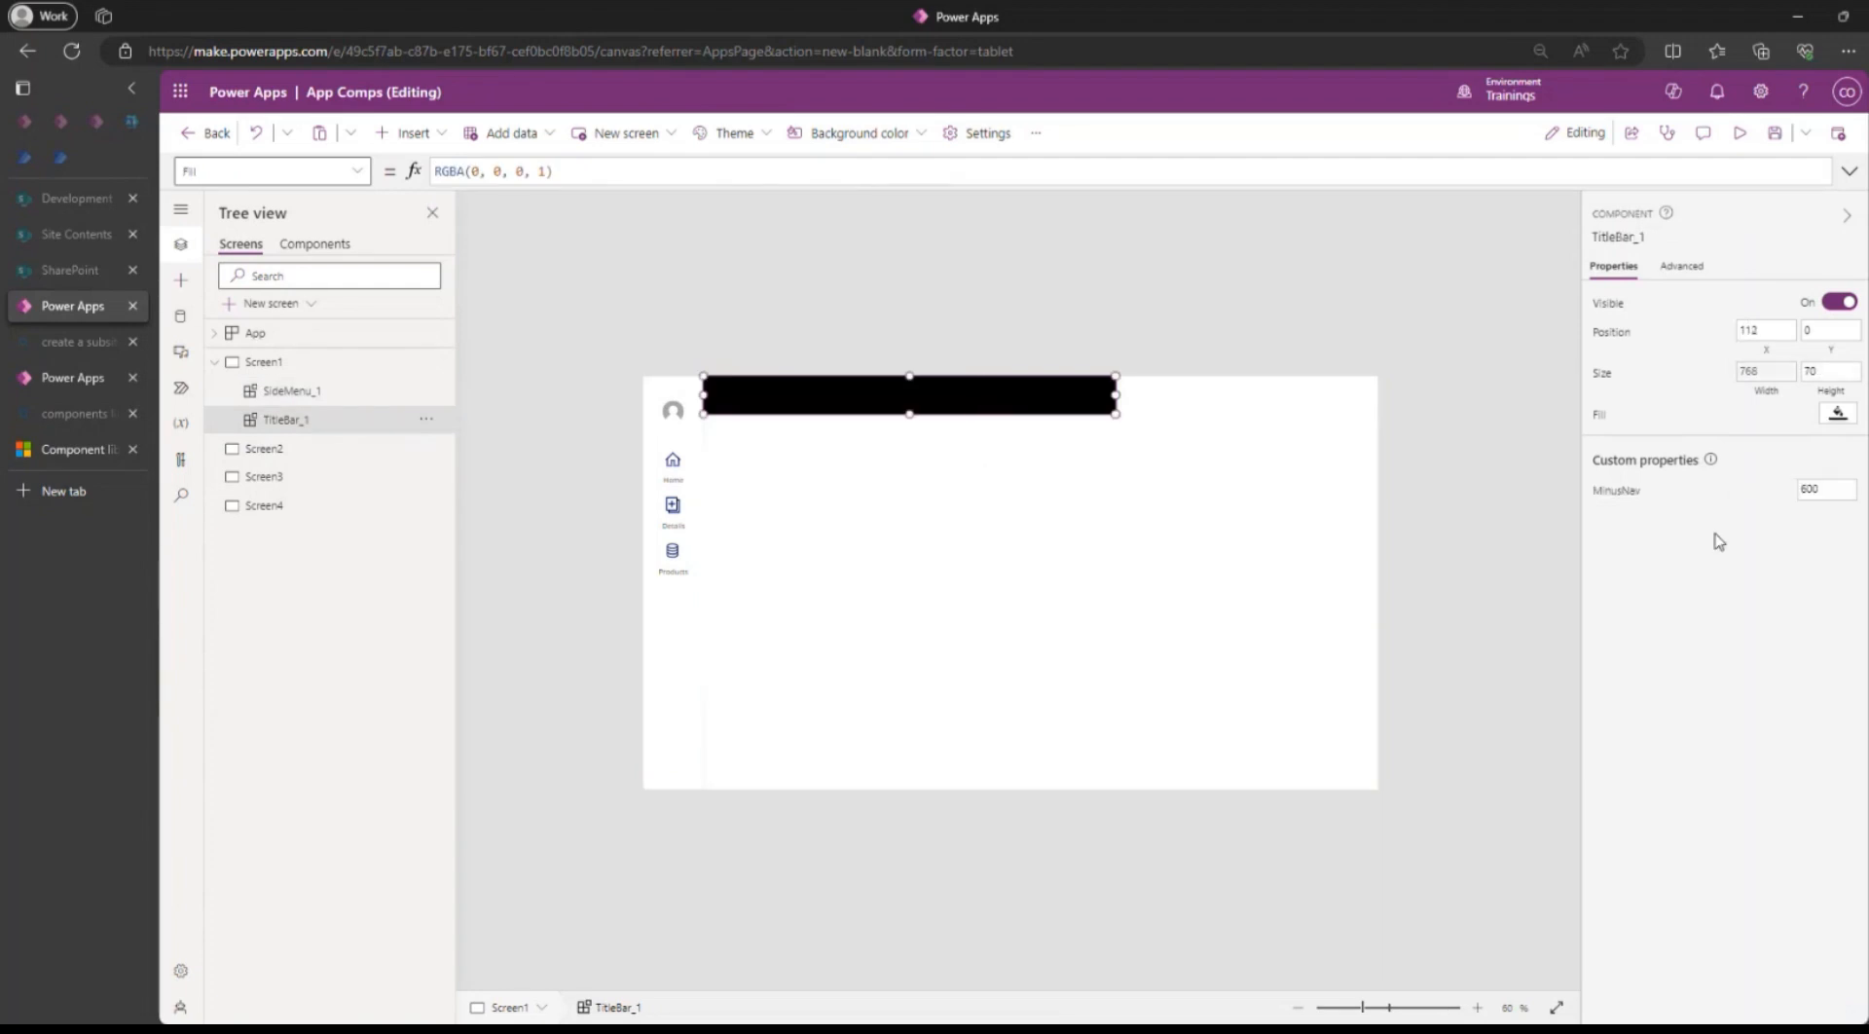
left_click(1617, 490)
key("ctrl+a")
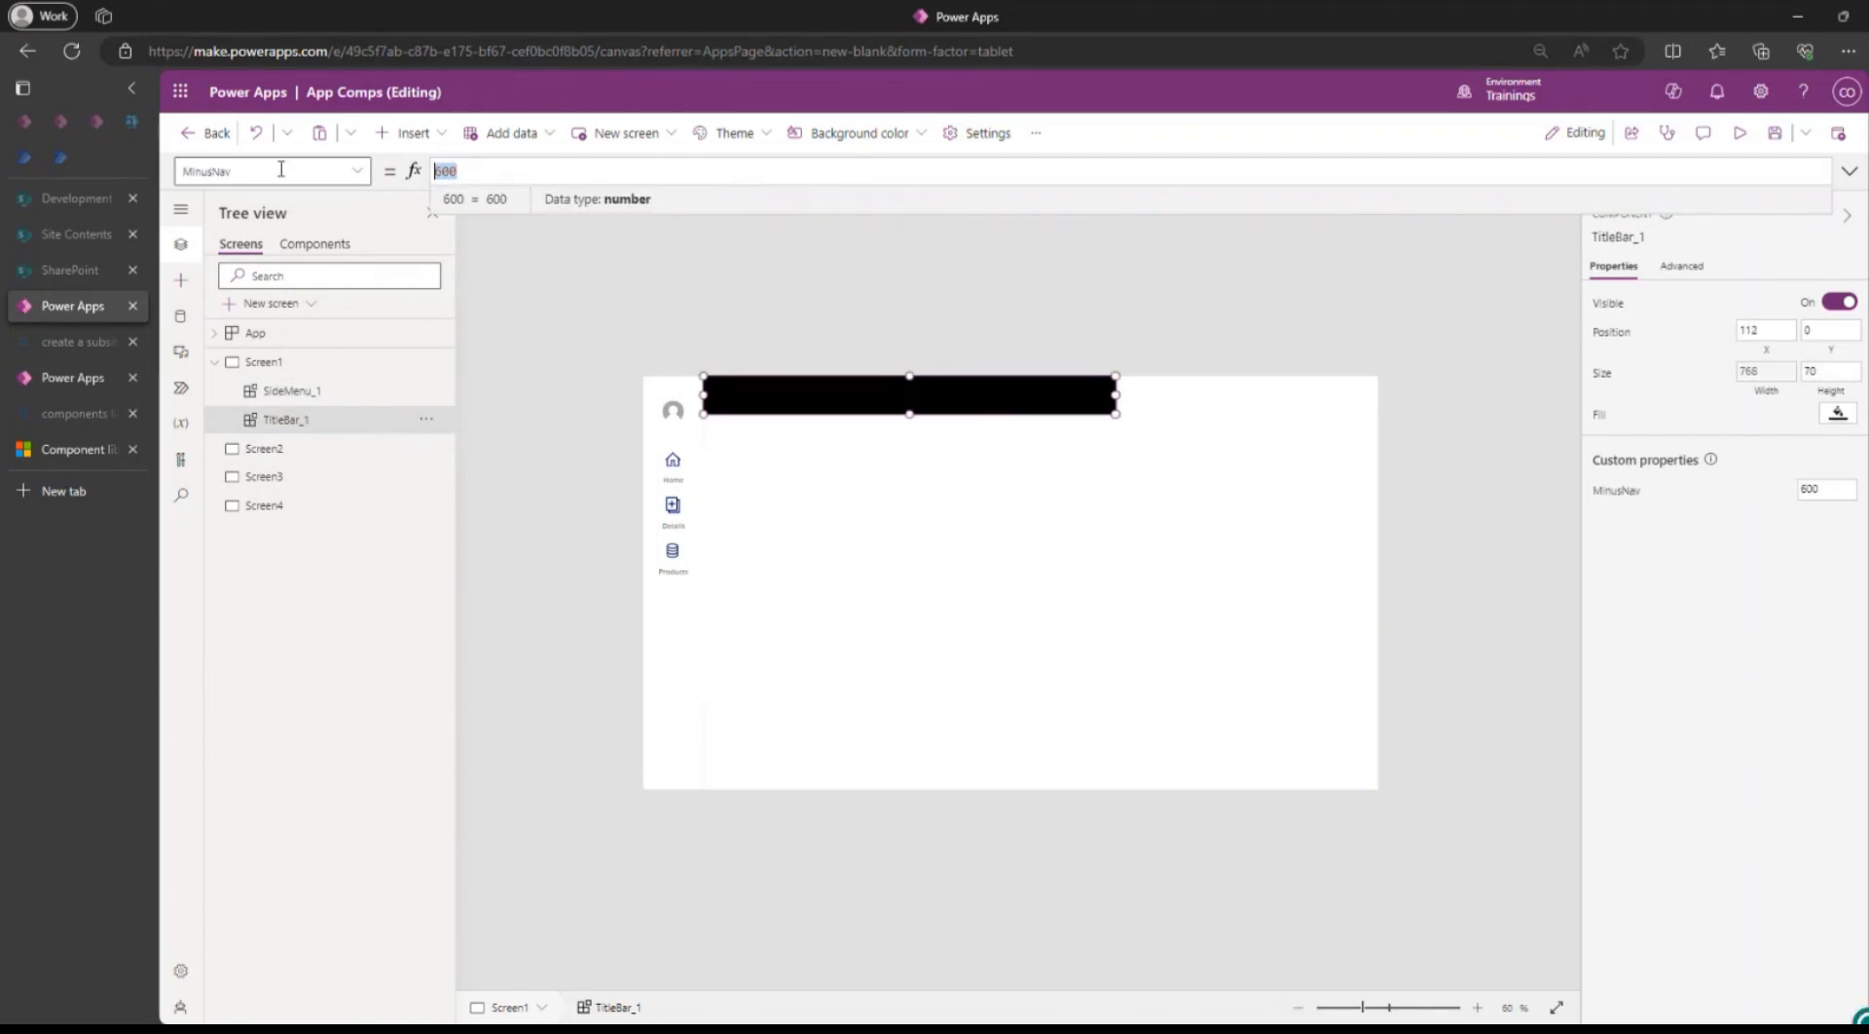
type("Si")
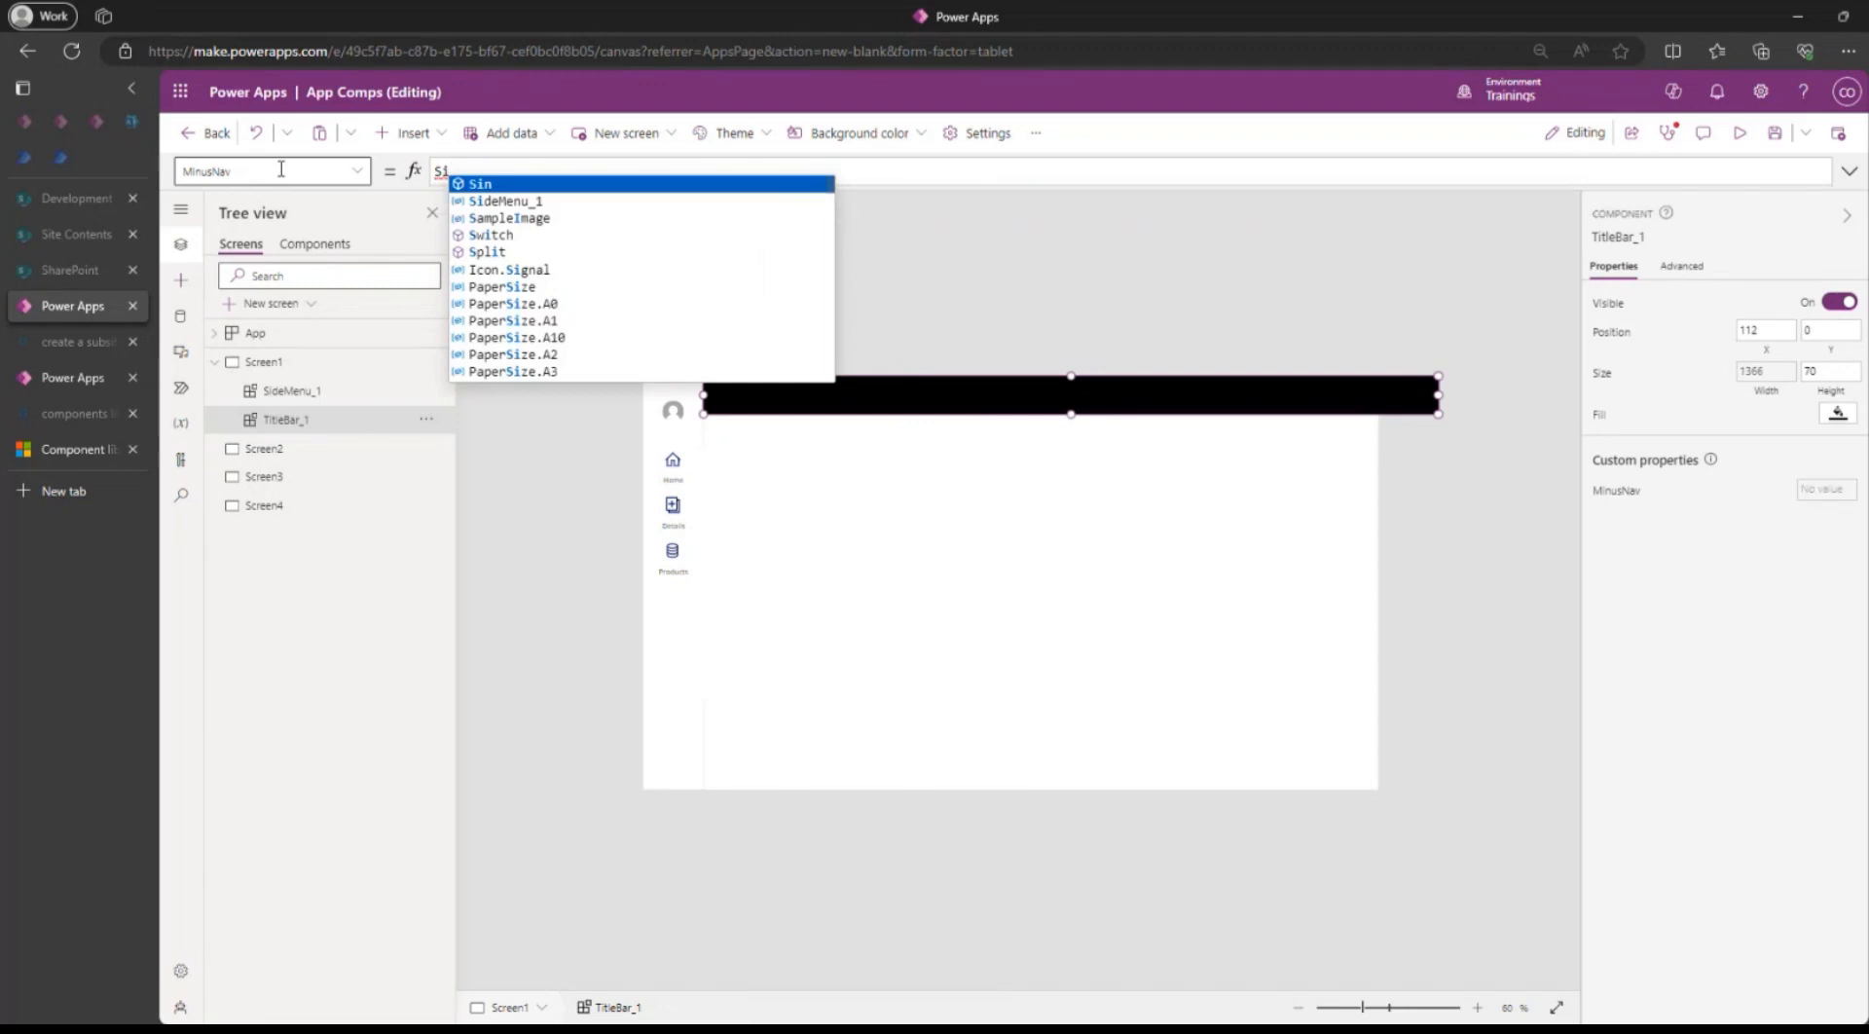
key("Down")
key("Tab")
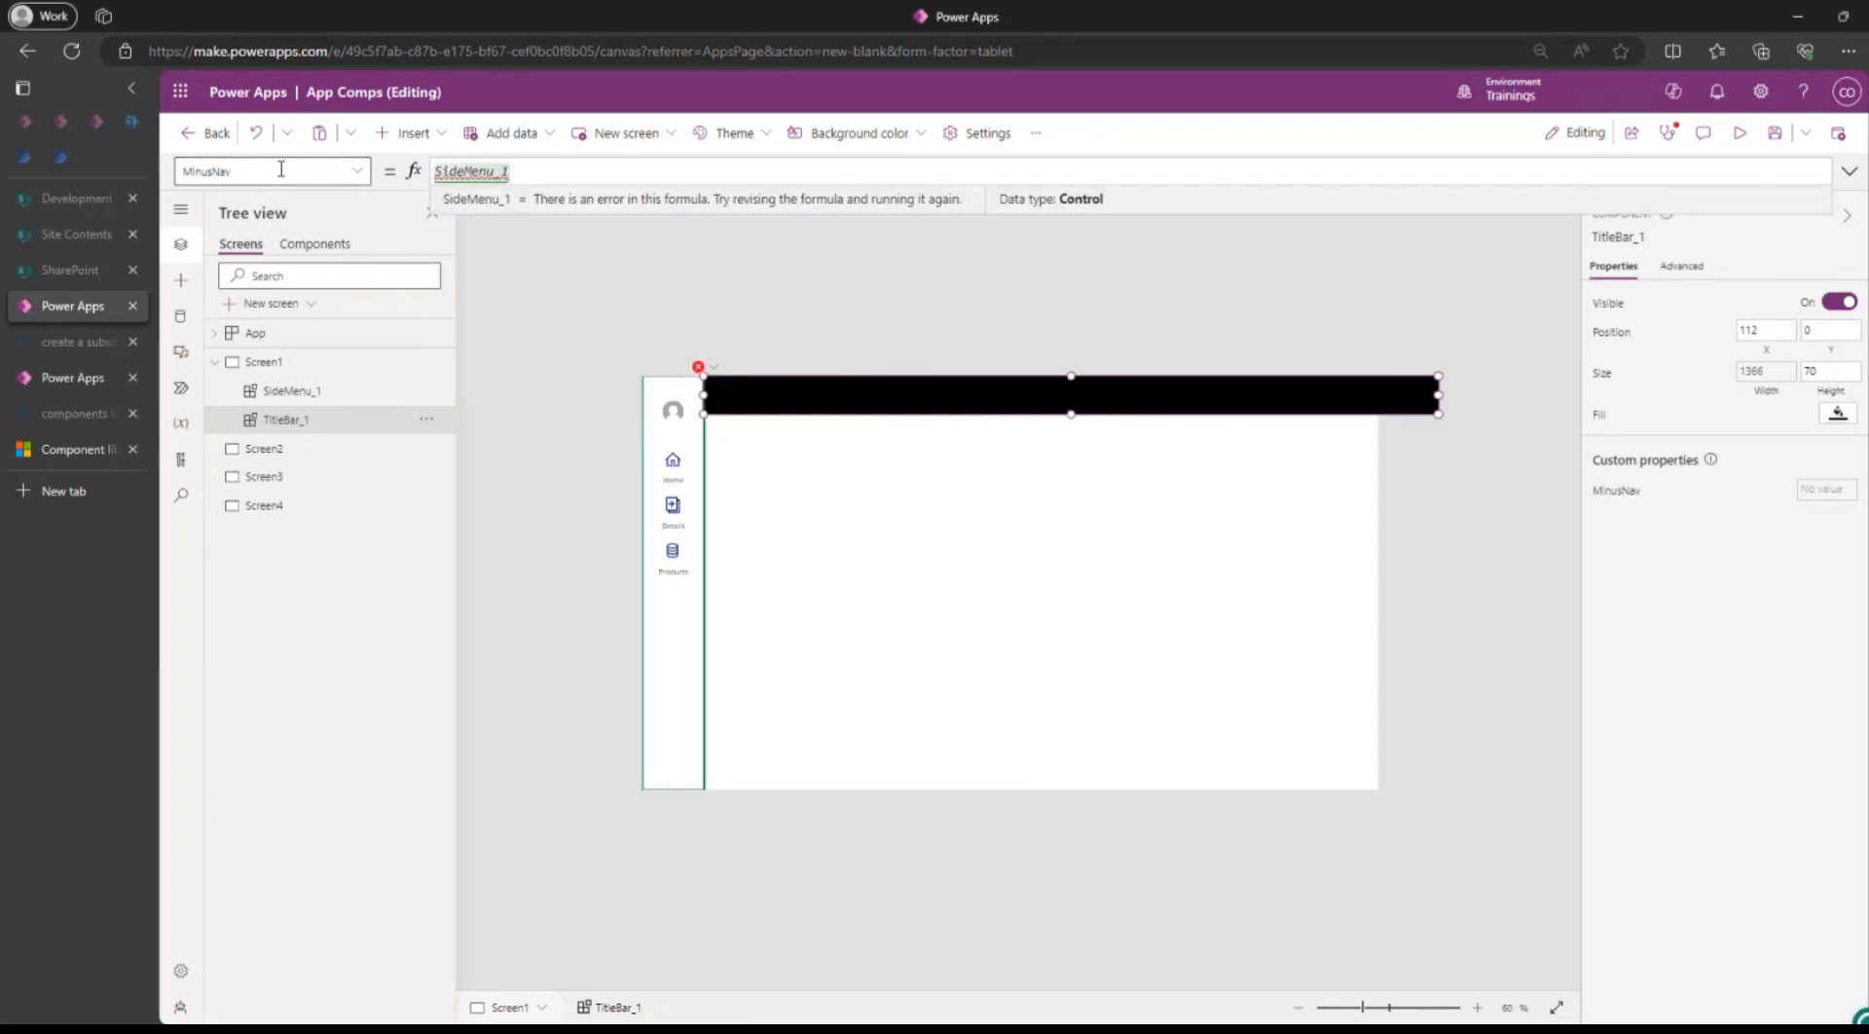
type(".")
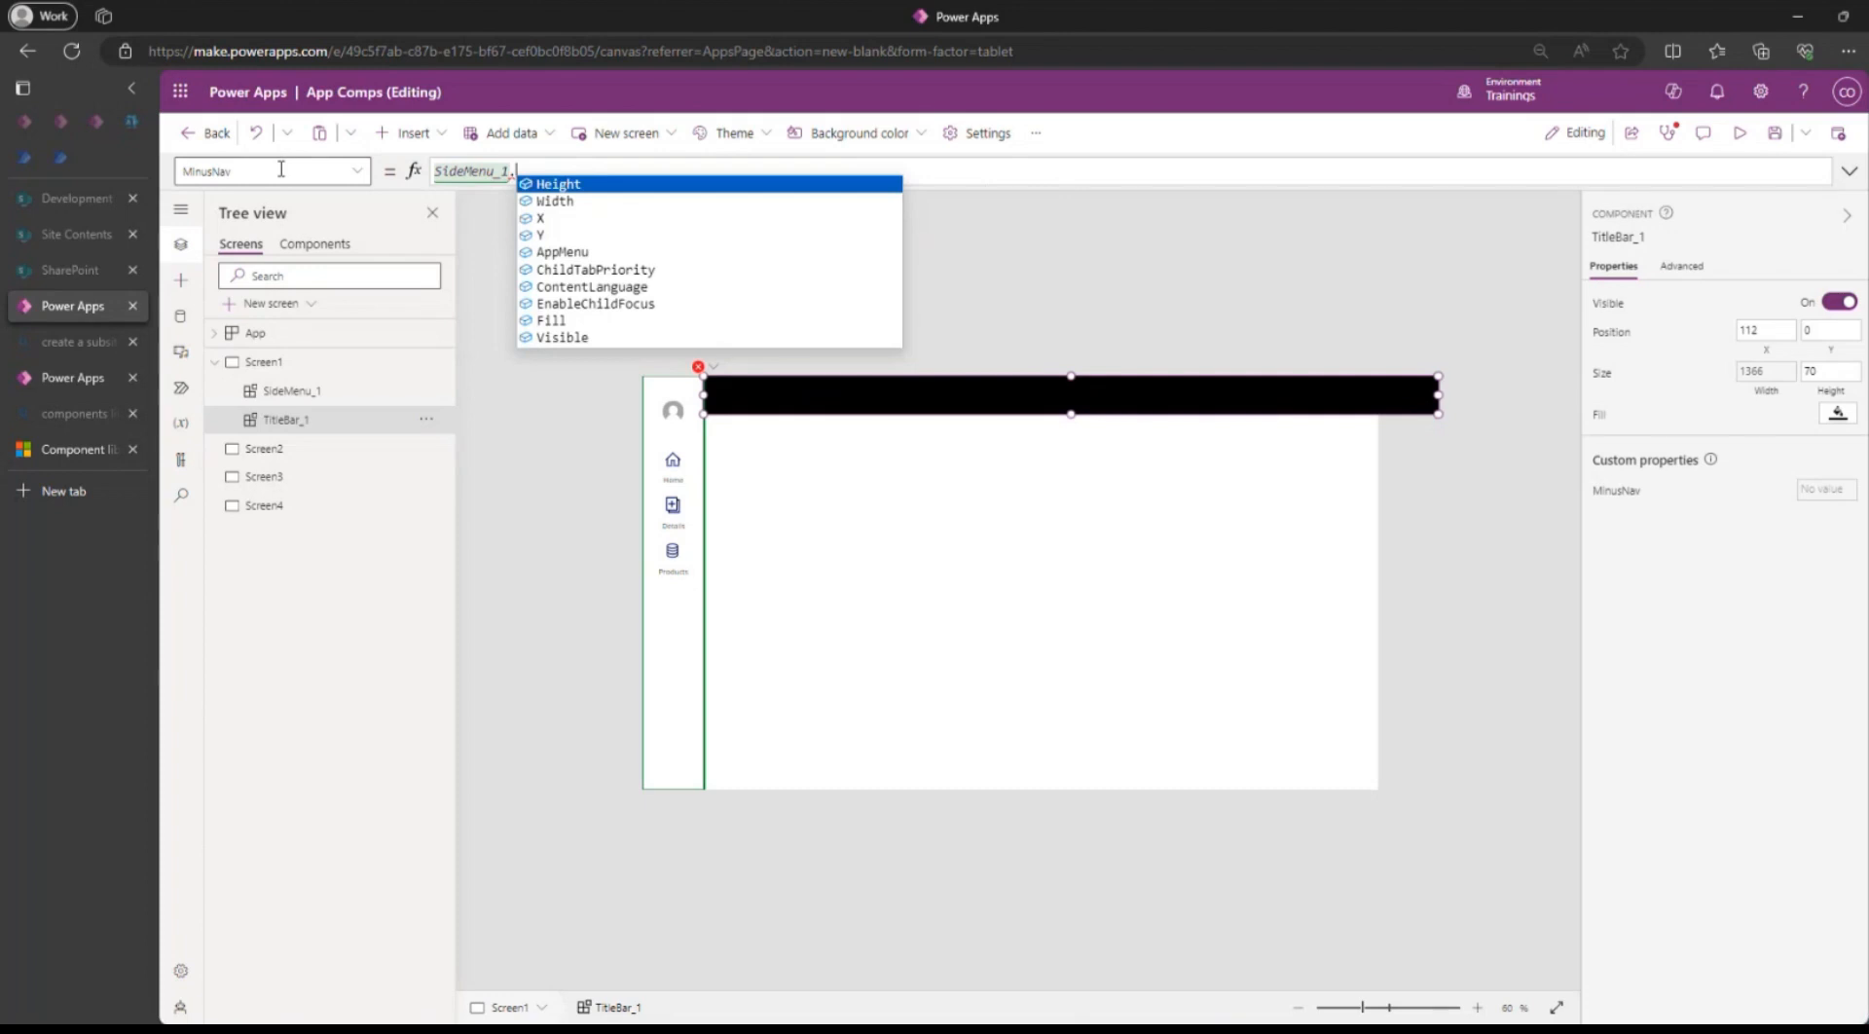
key("Down")
key("Tab")
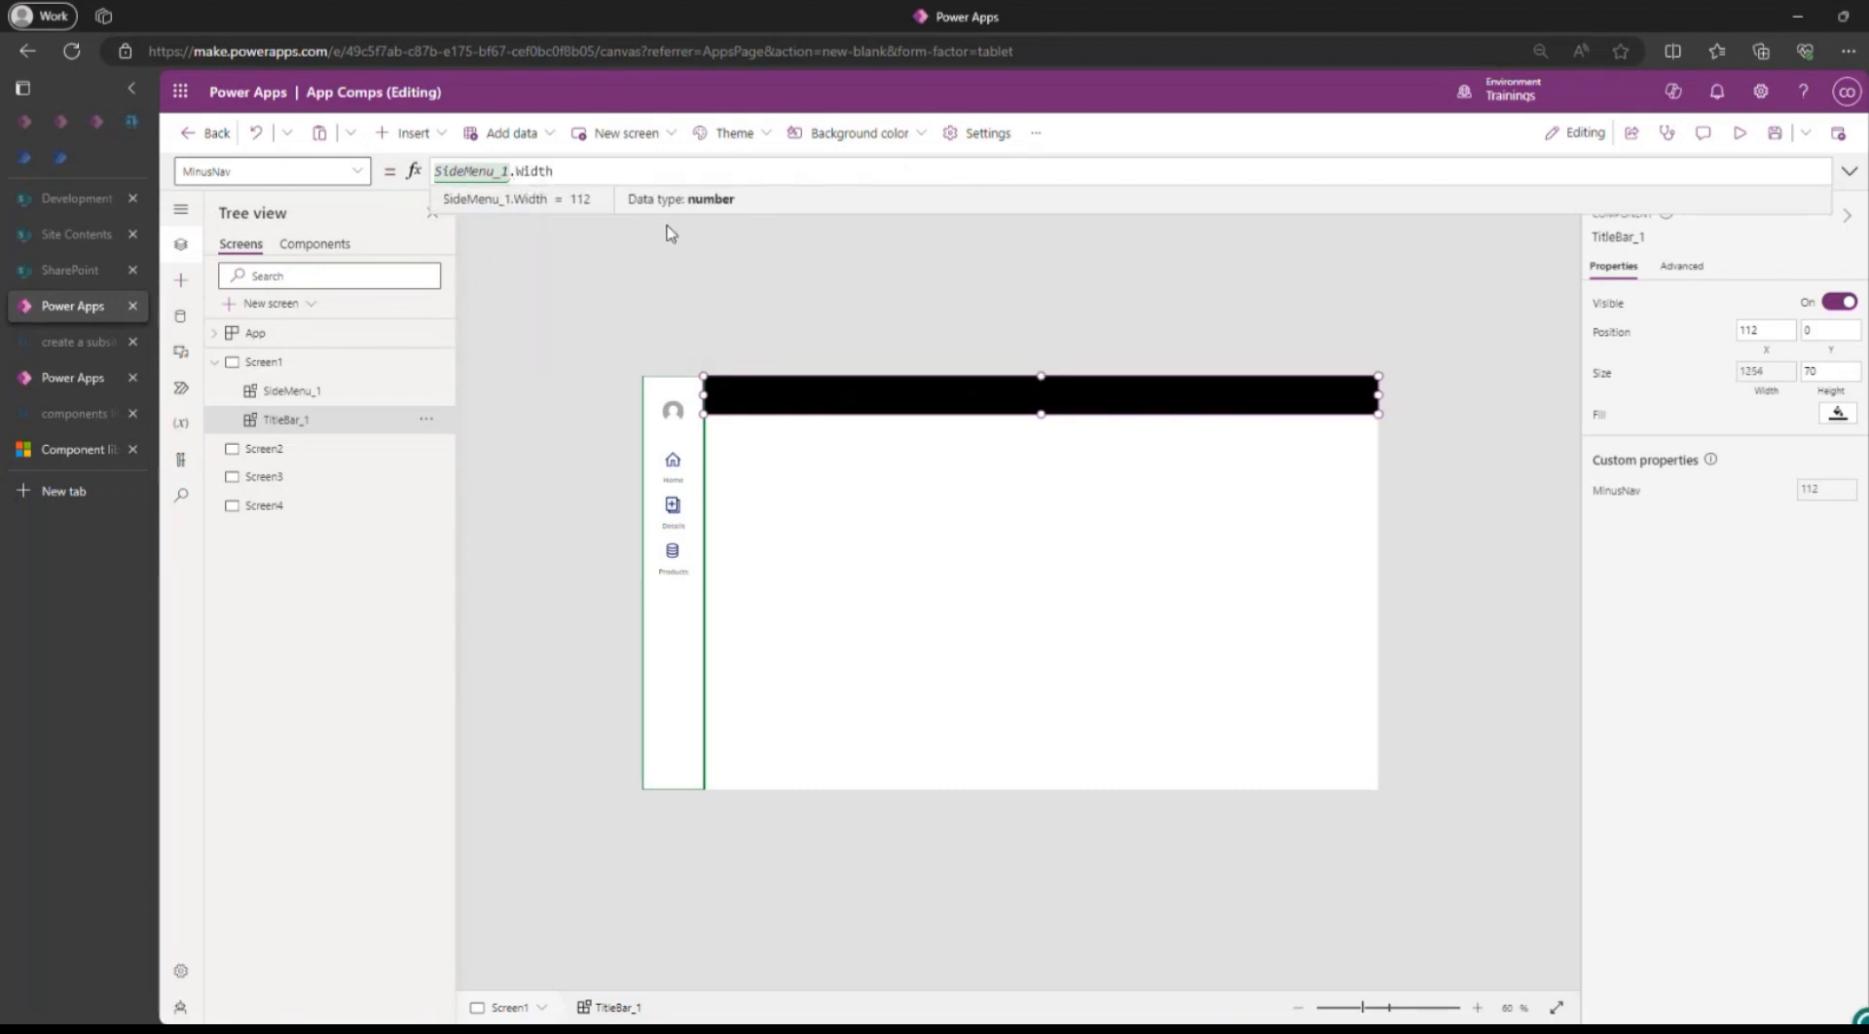
Confirm the MinusNav formula, then reselect SideMenu_1 on Screen1 before returning to the components list.
left_click_drag(558, 171, 373, 172)
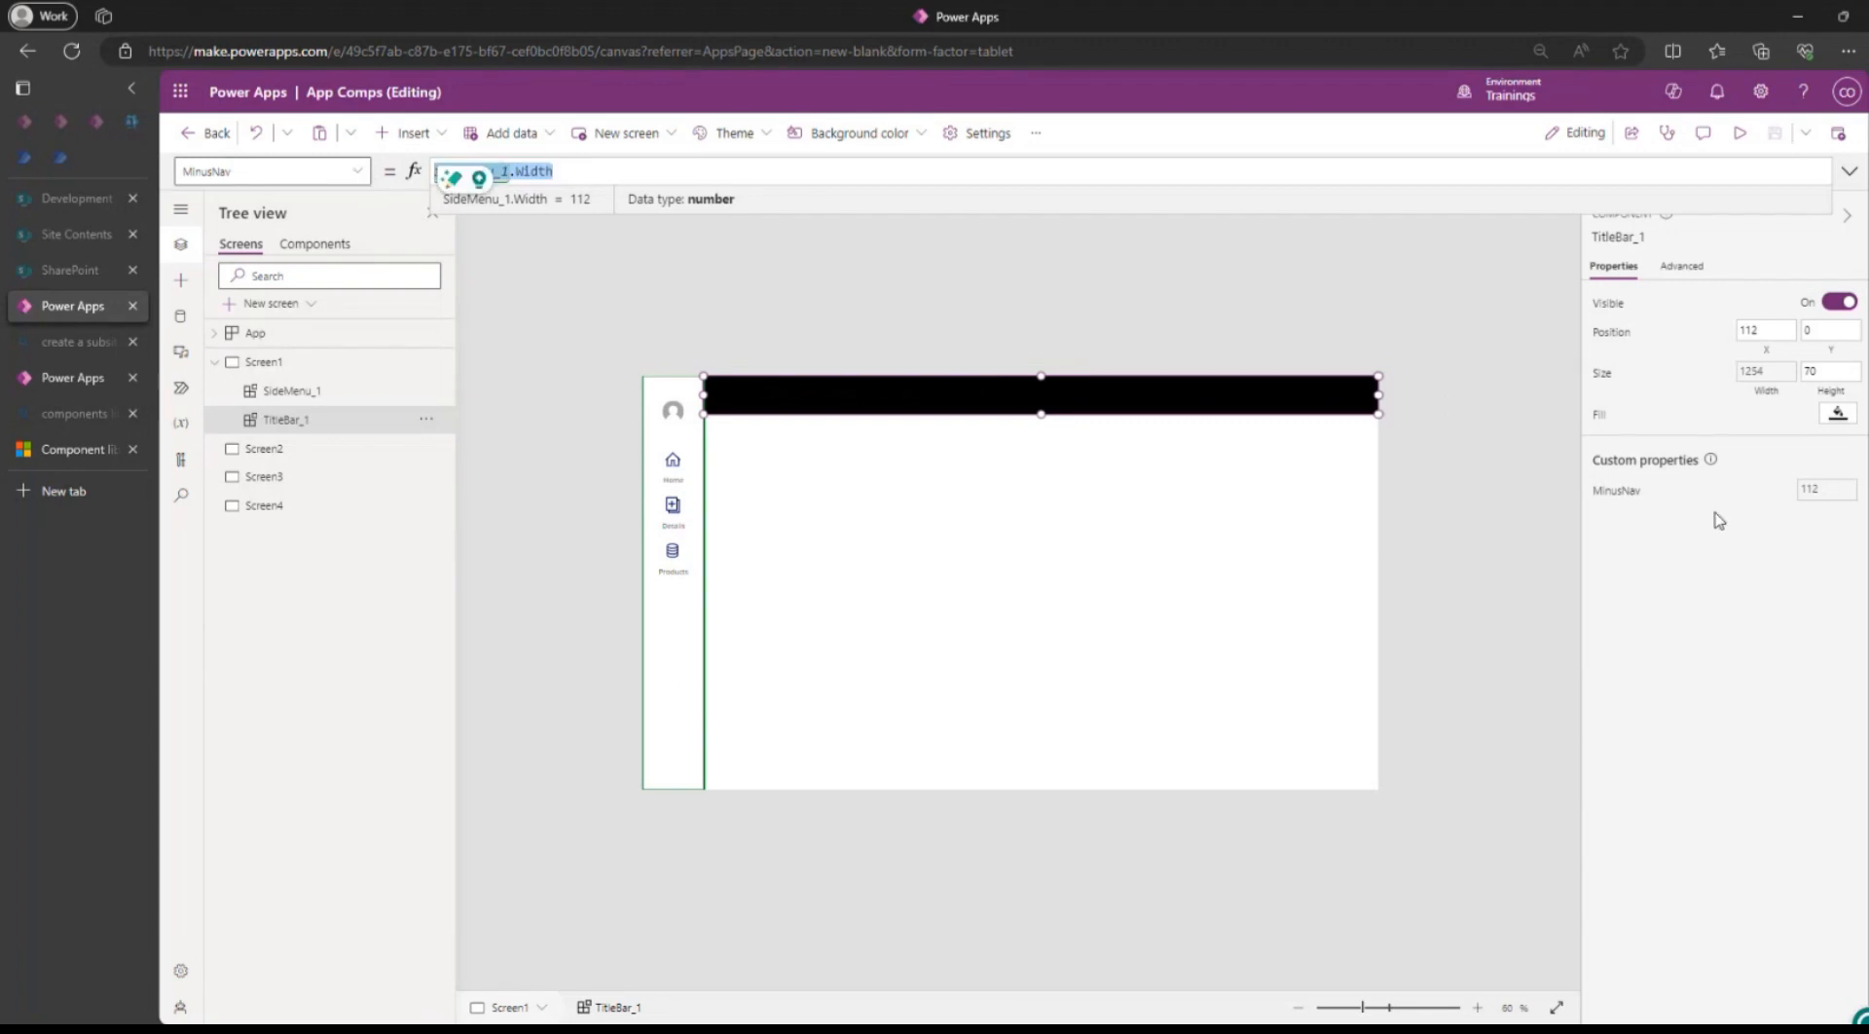
left_click(1719, 586)
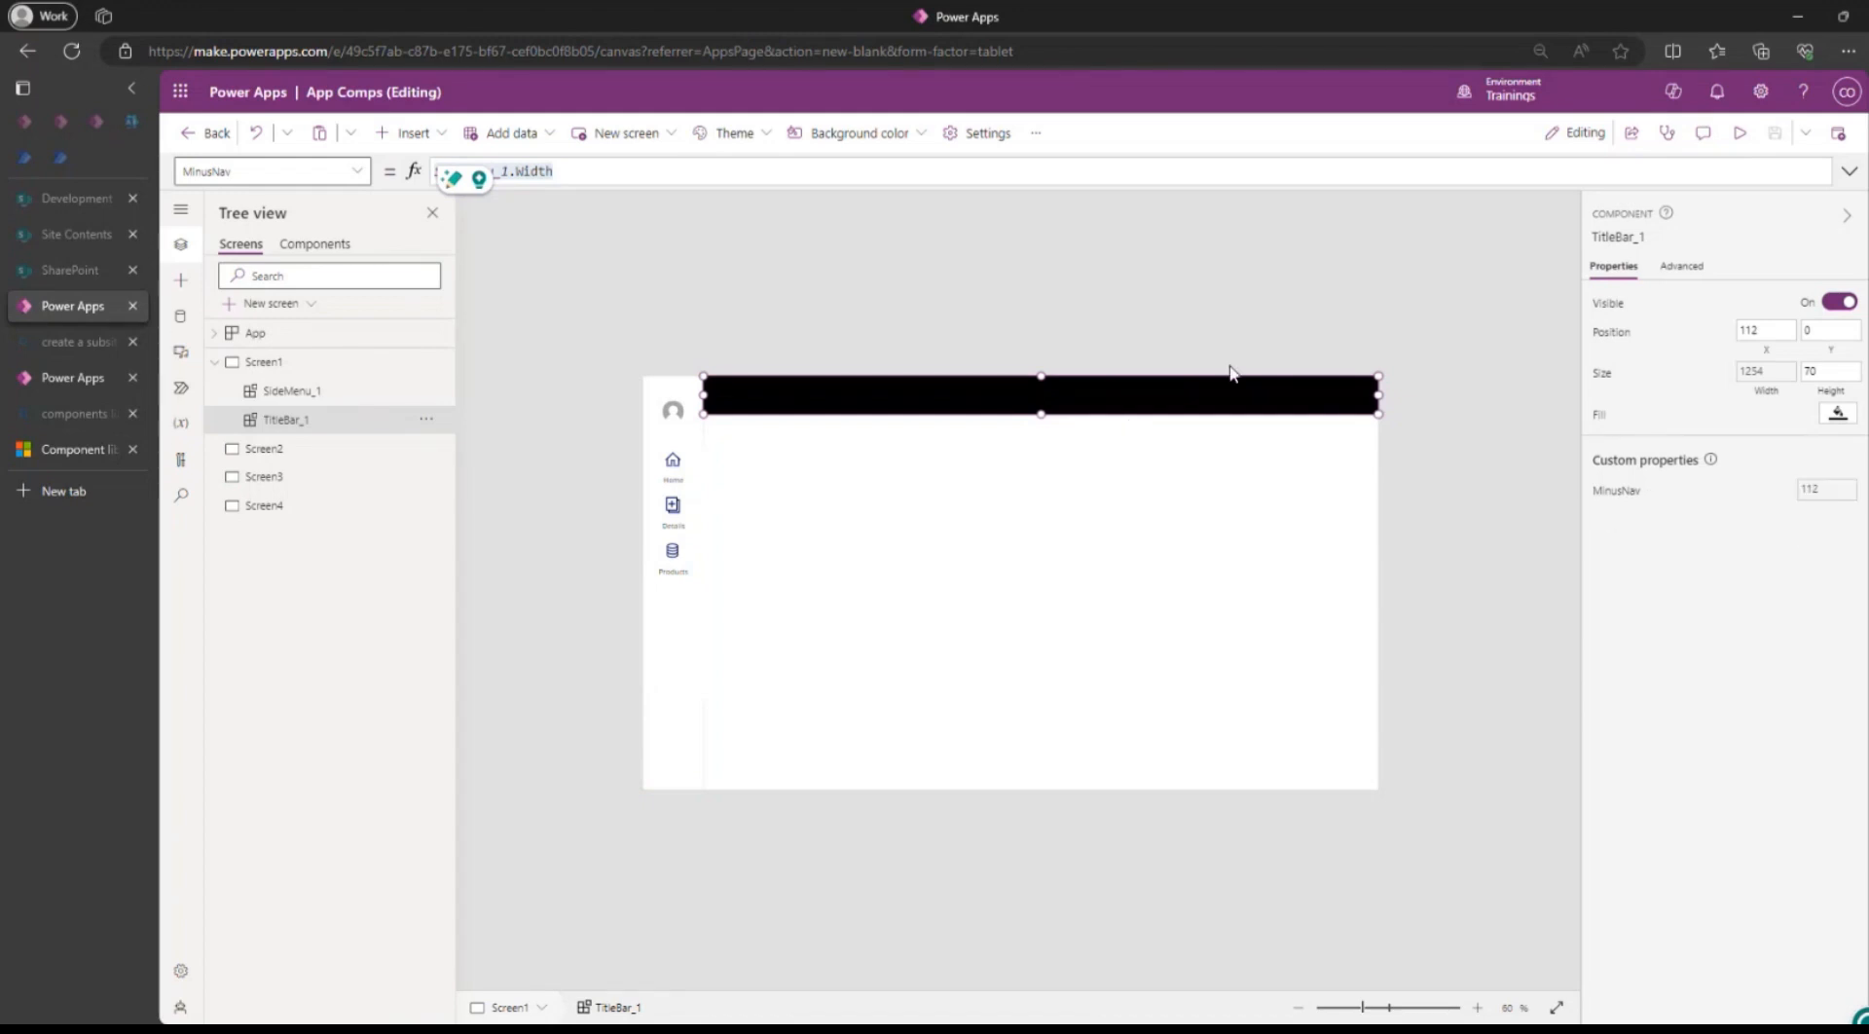
left_click(996, 628)
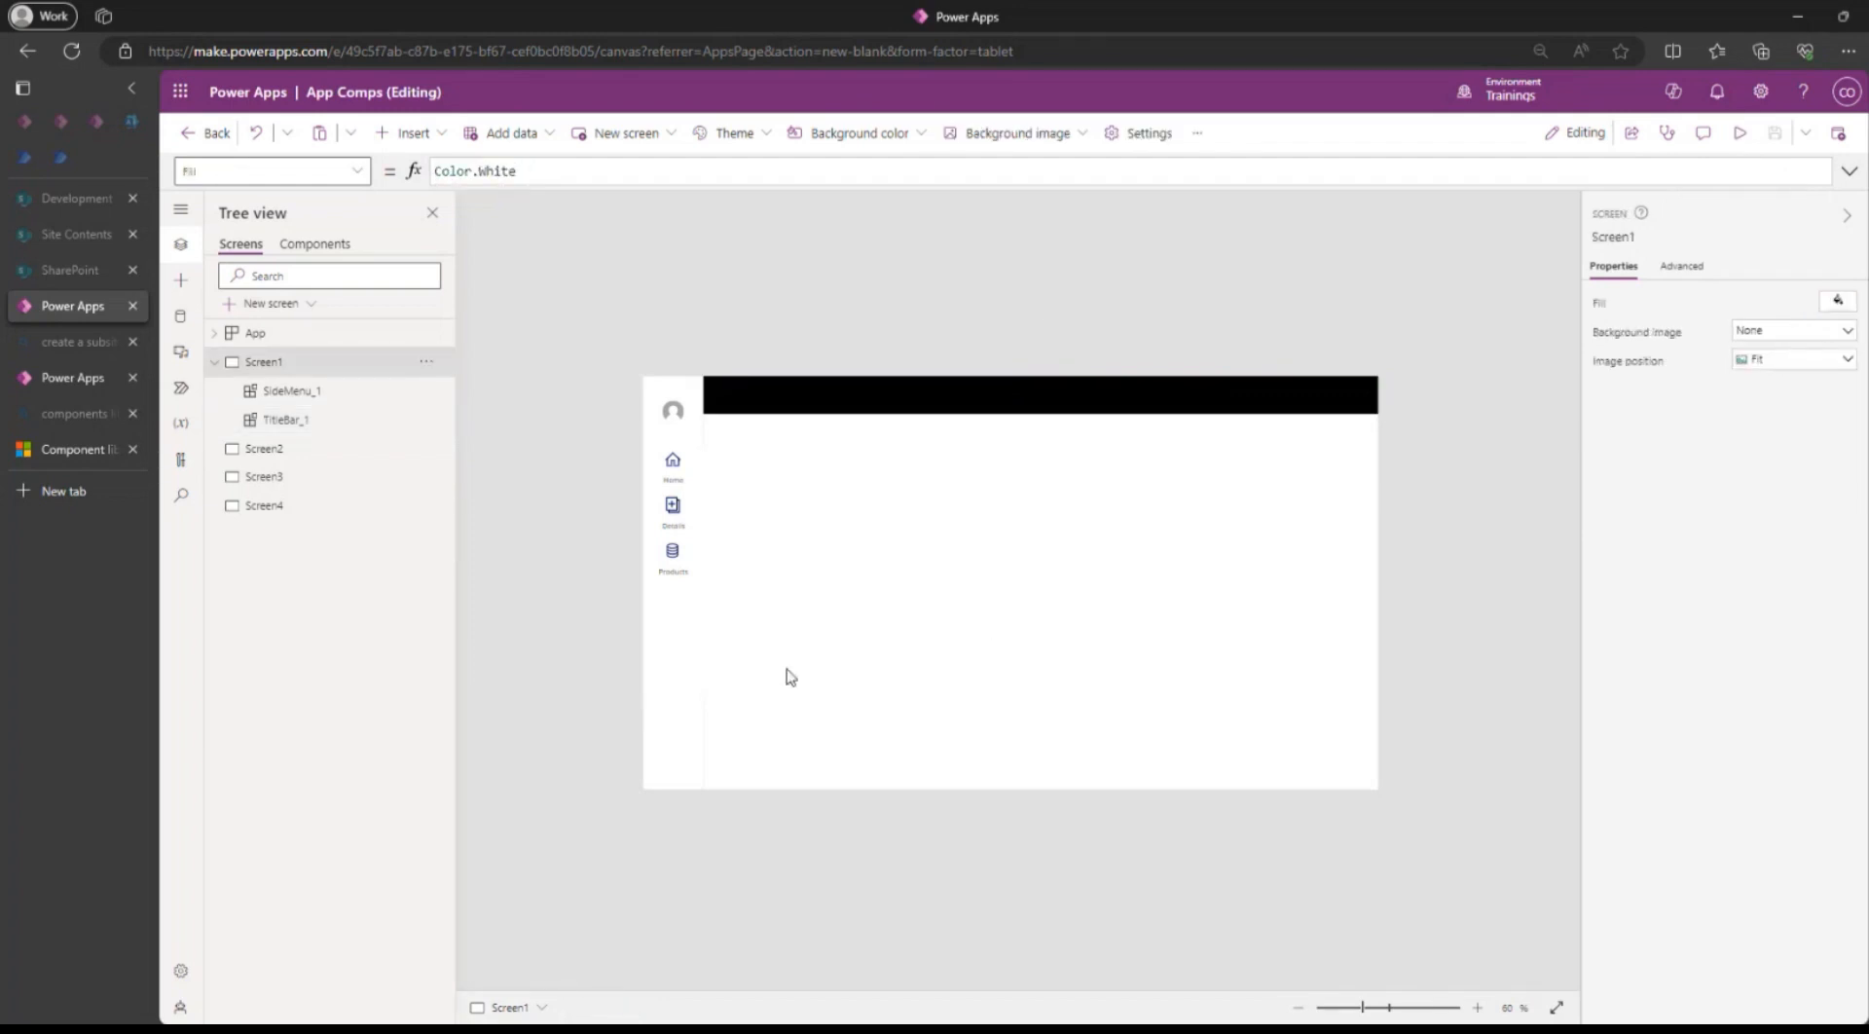
left_click(683, 643)
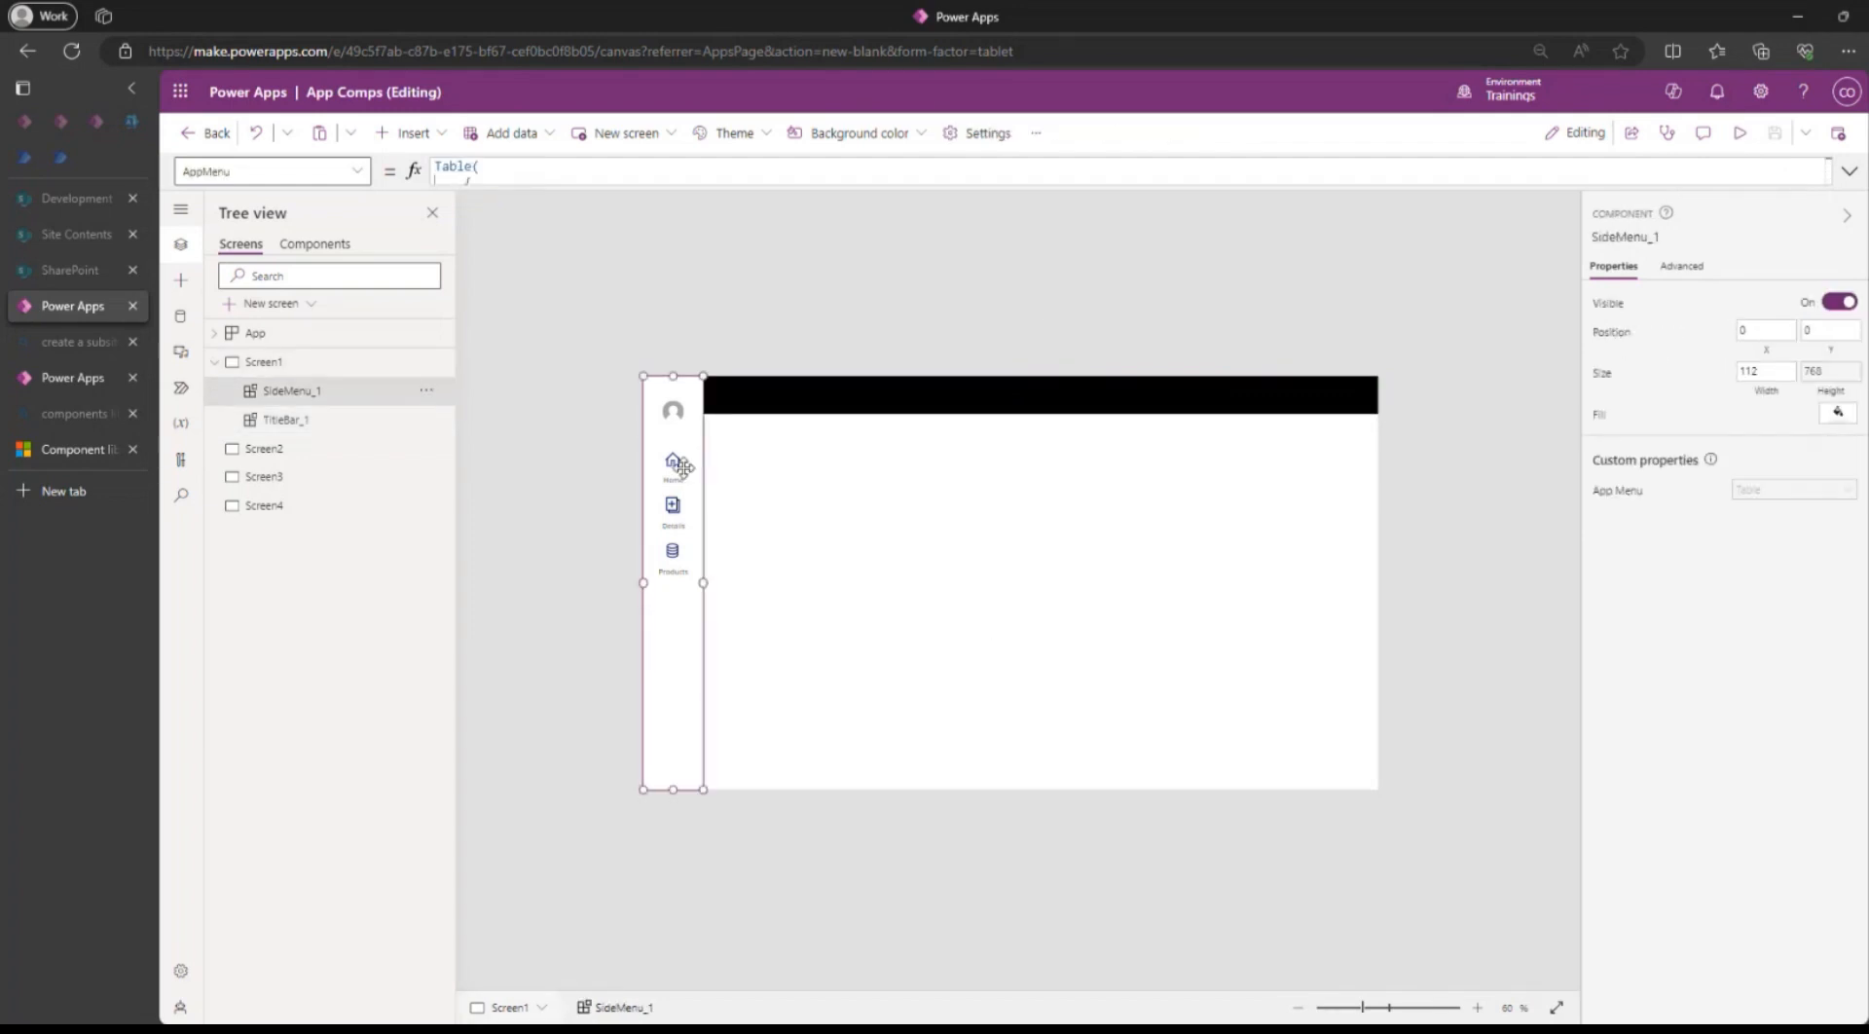
left_click(312, 245)
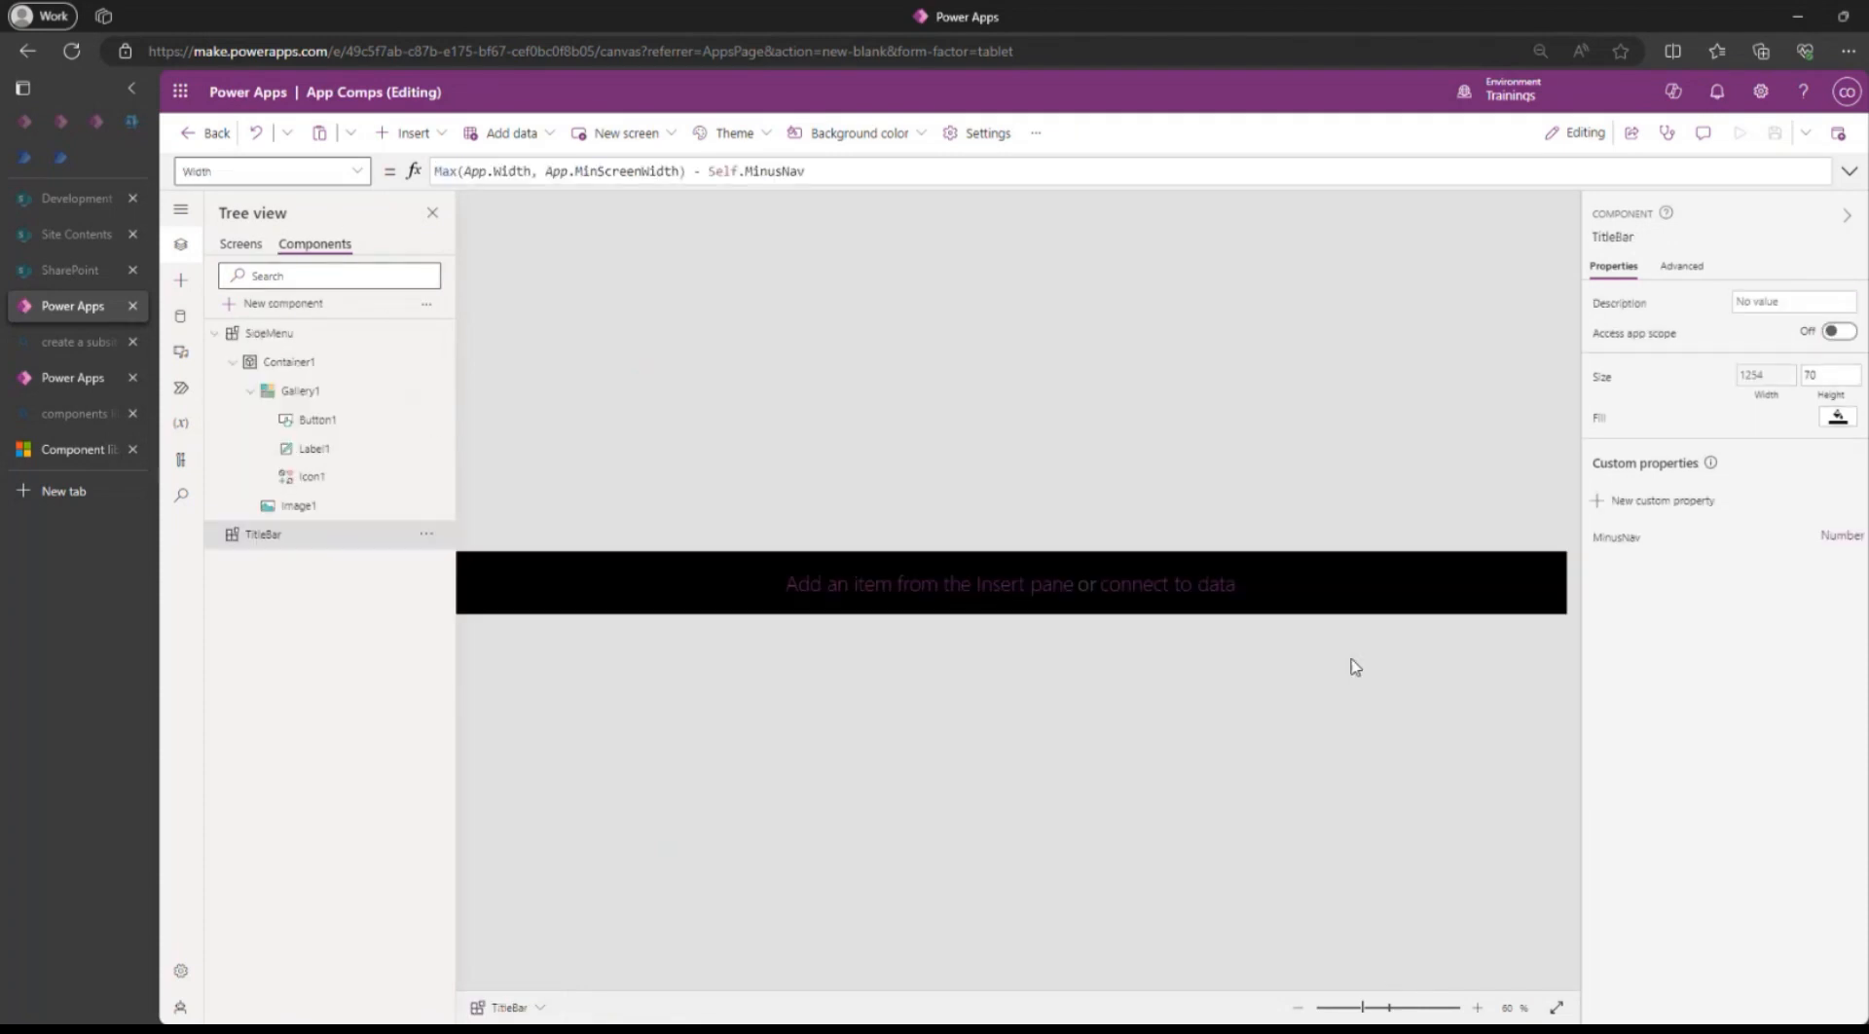
Create a Color-type custom property named BG Color on the SideMenu component.
left_click(272, 335)
left_click(1655, 500)
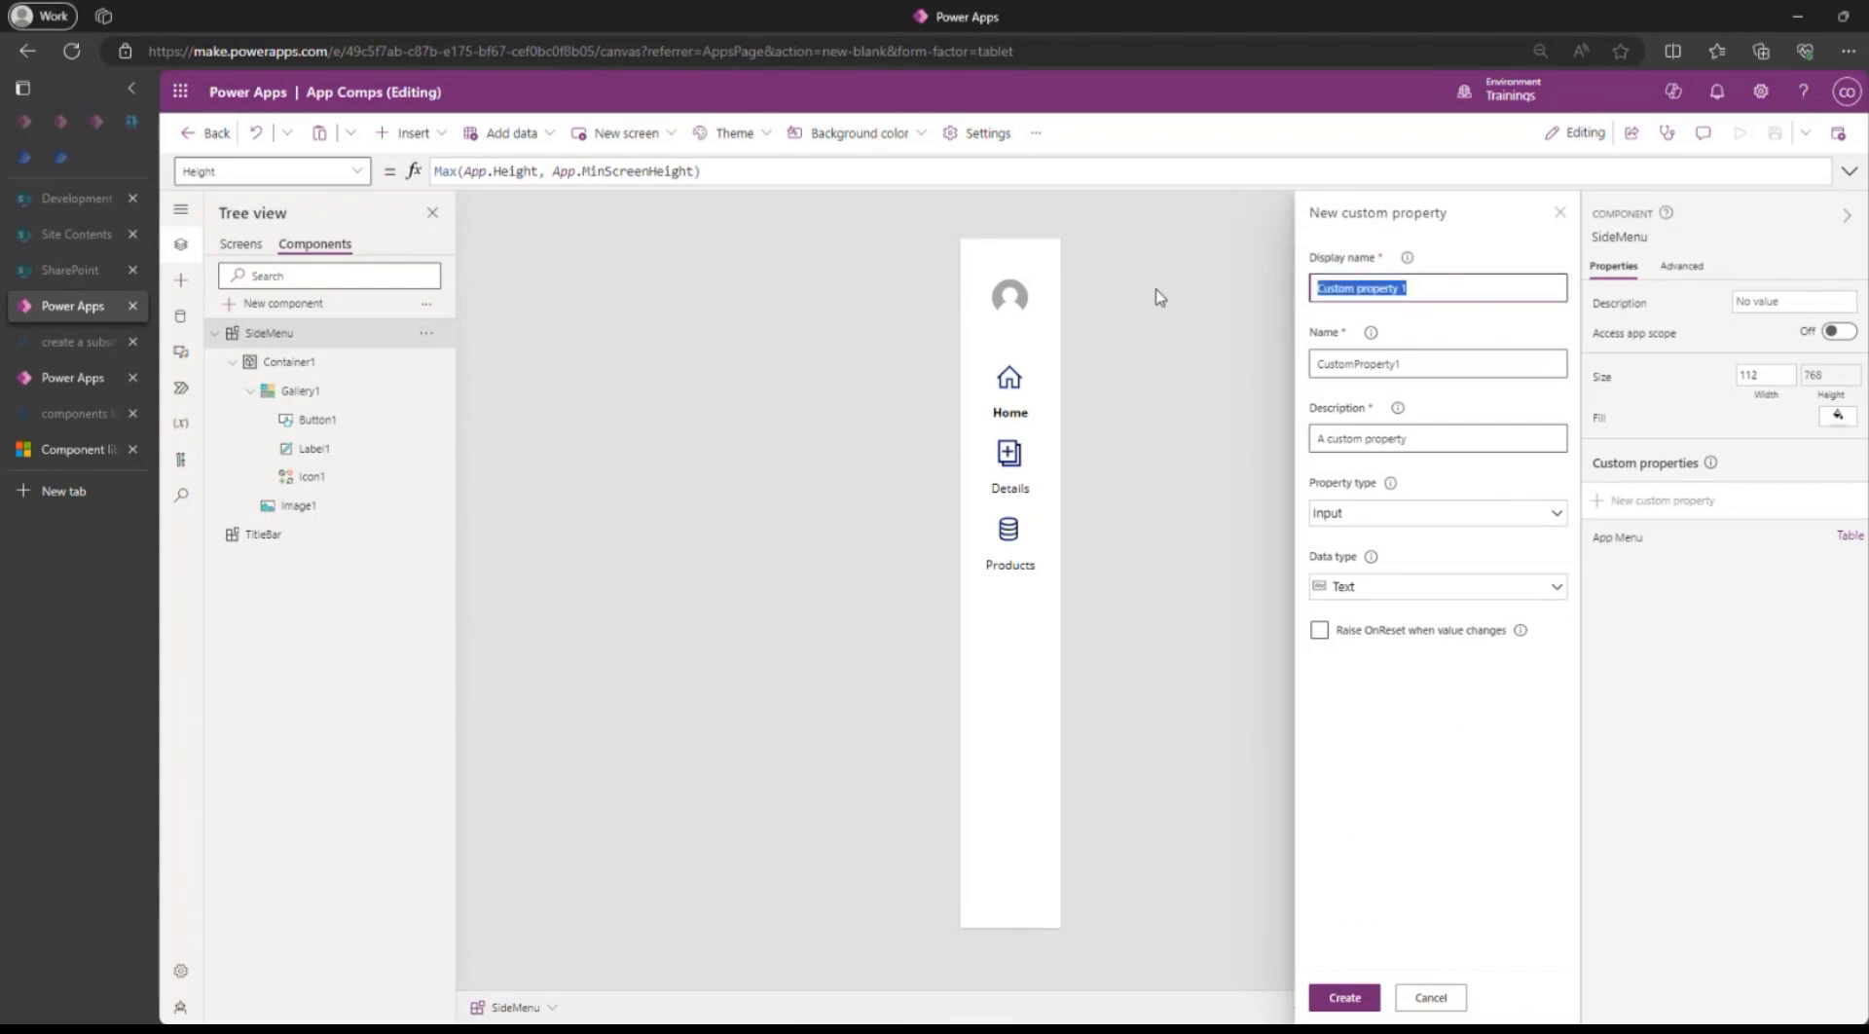
type("BG Color")
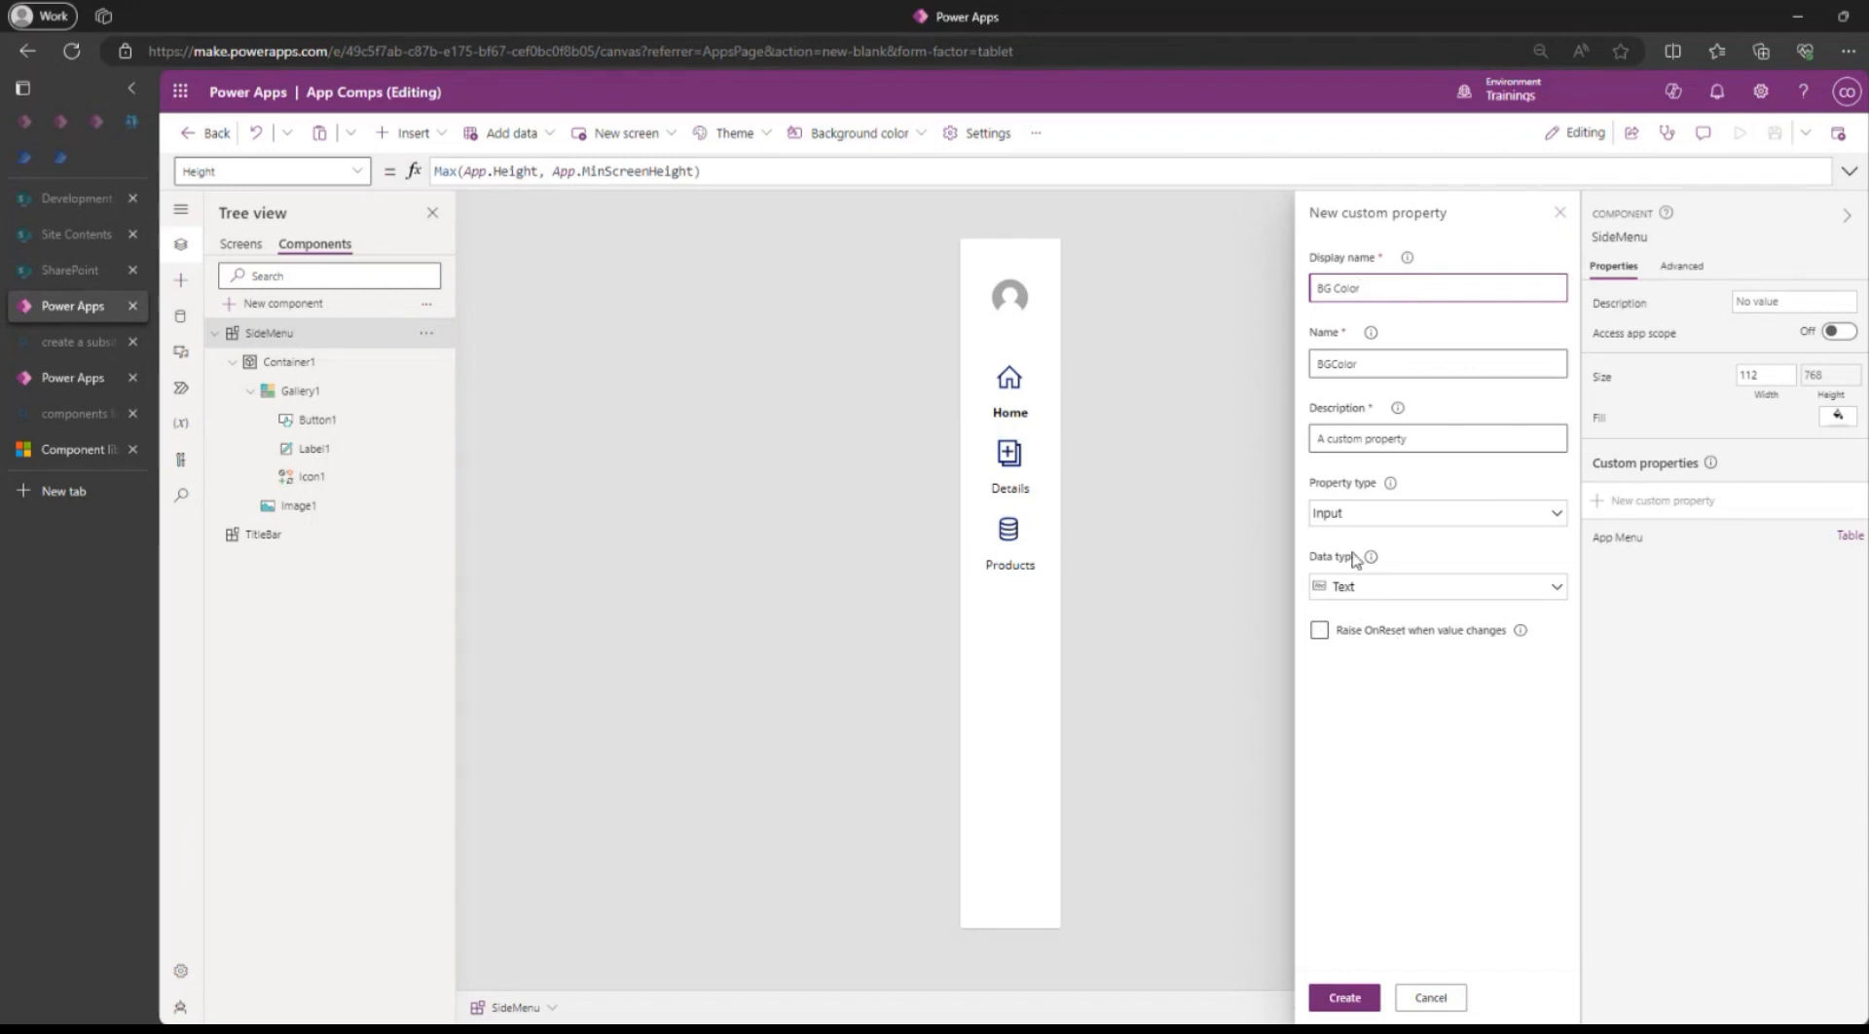
left_click(1361, 596)
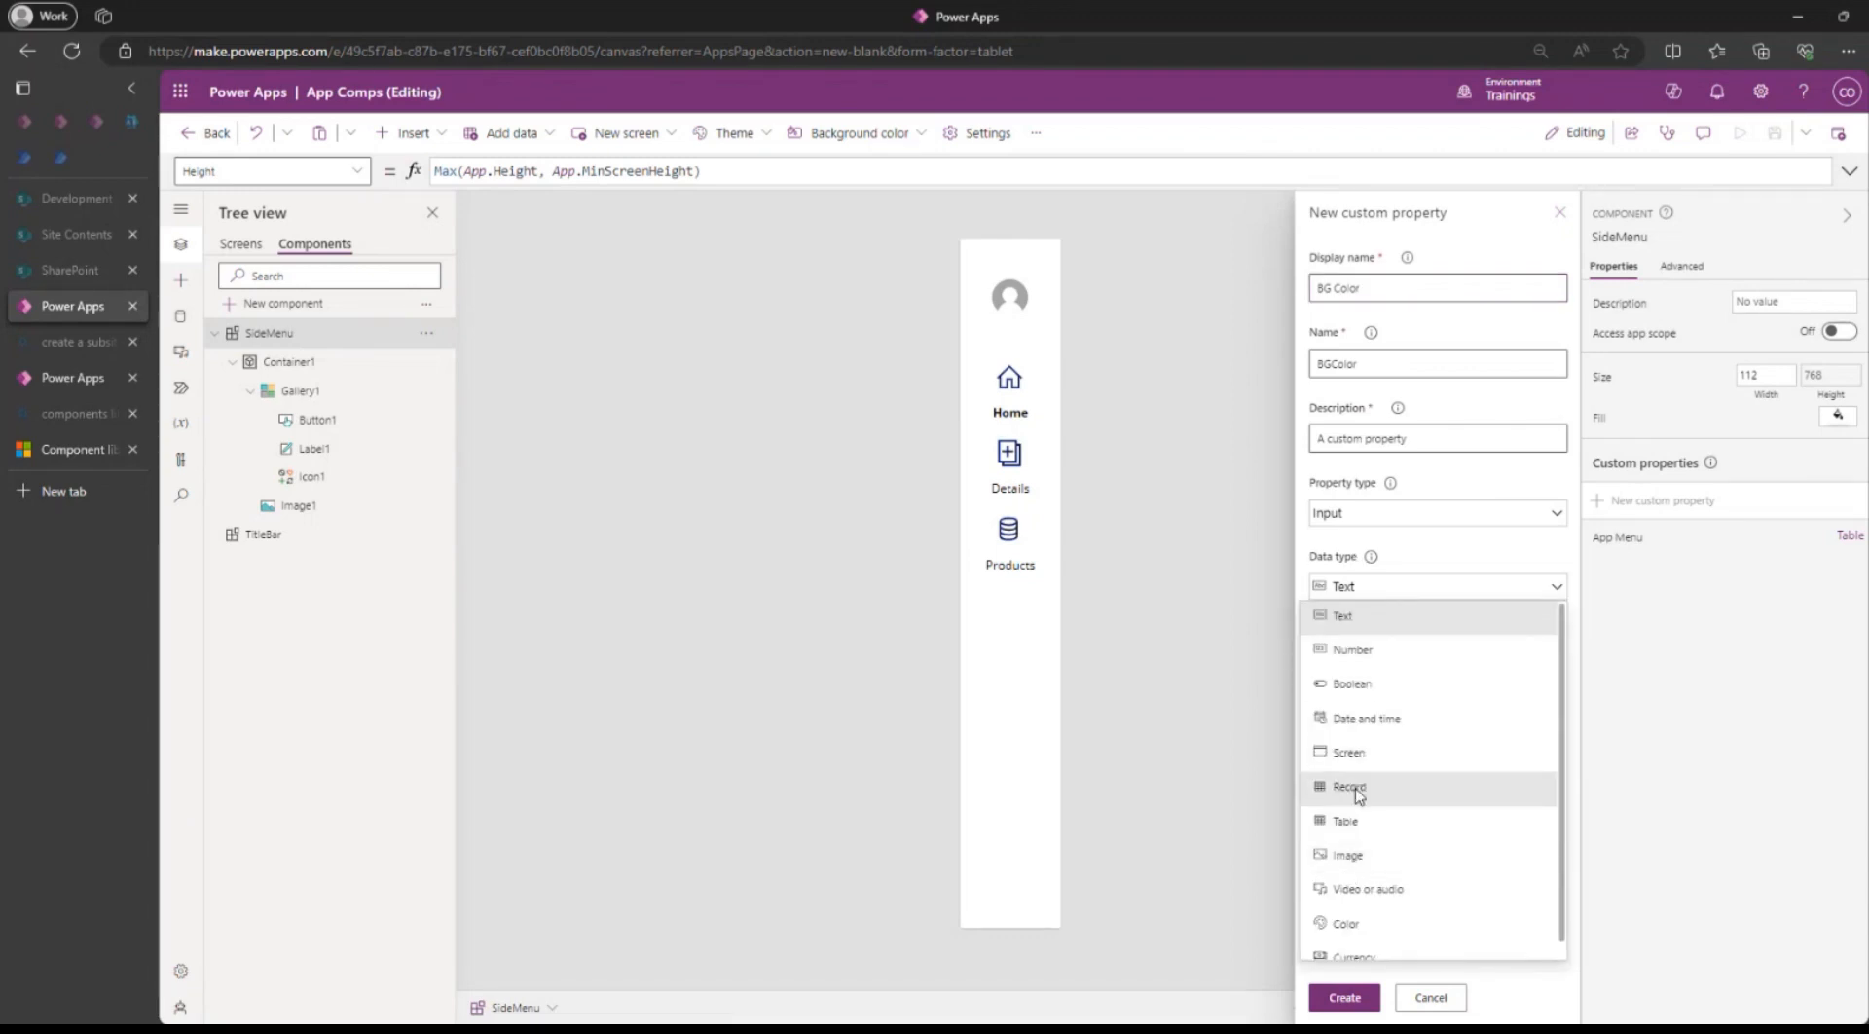
scroll(1367, 866, "down", 1)
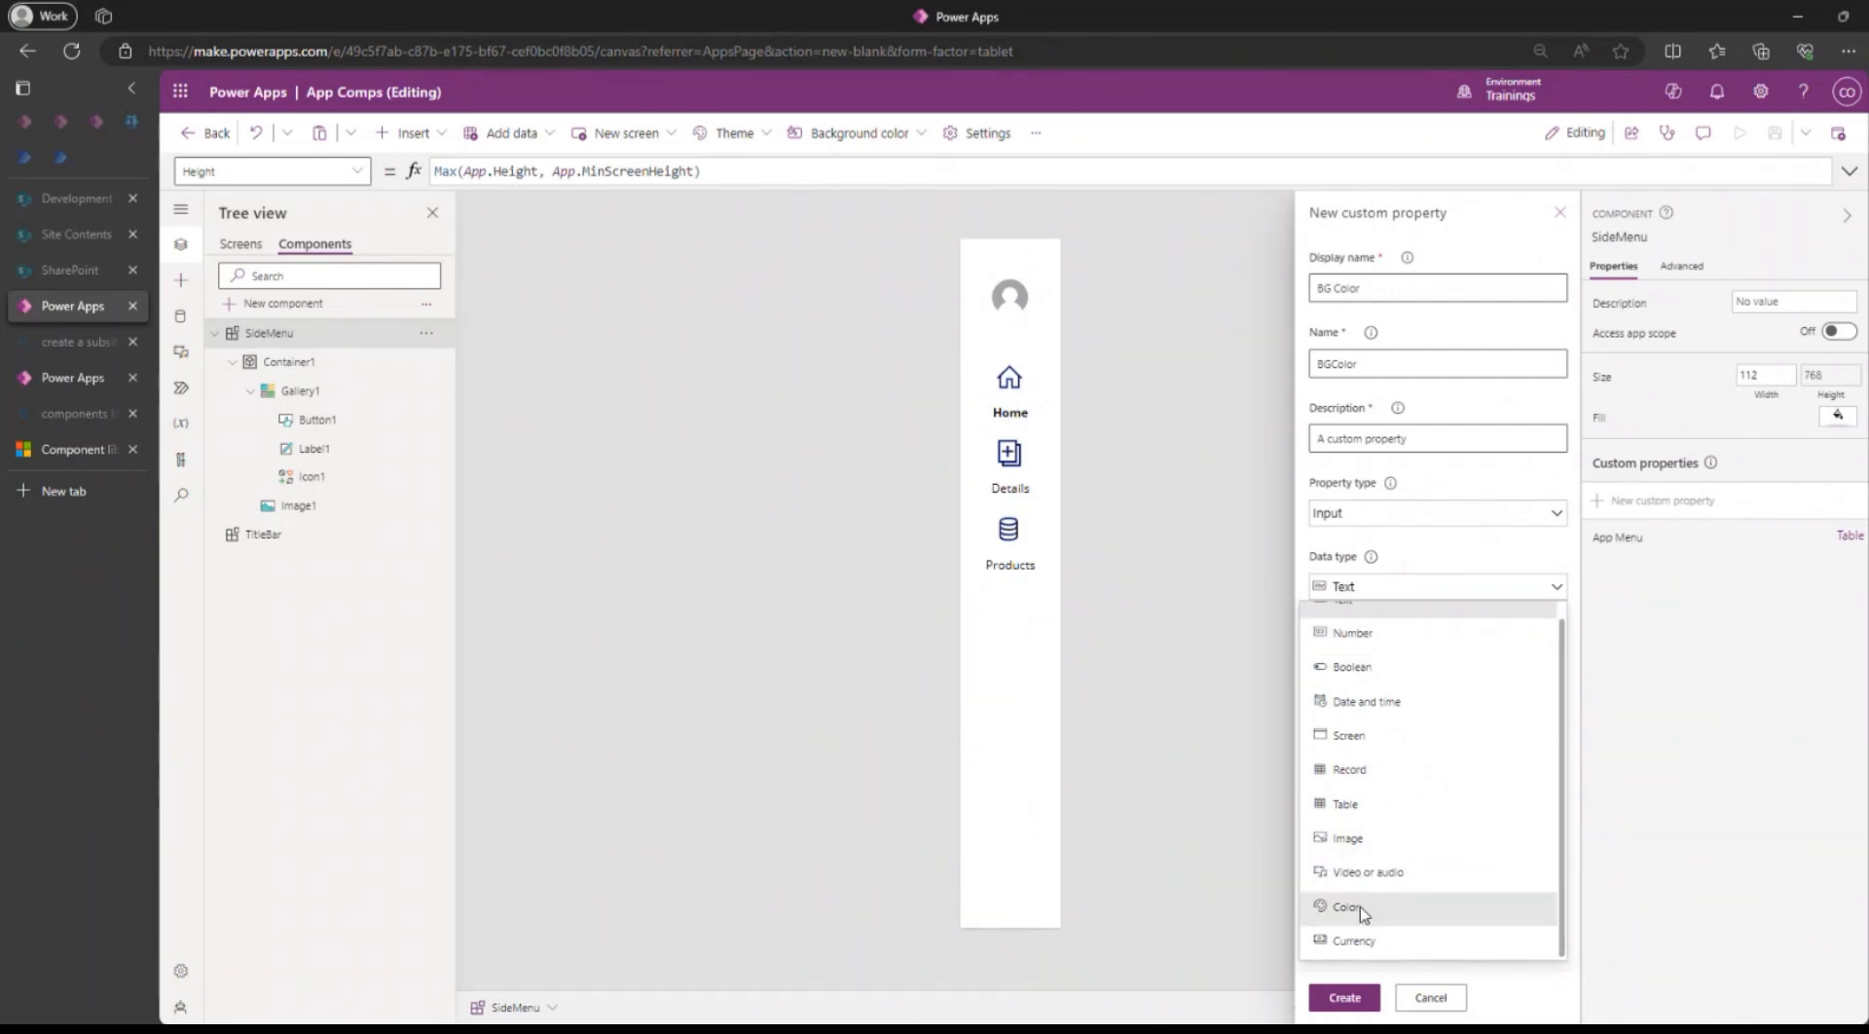
left_click(1359, 907)
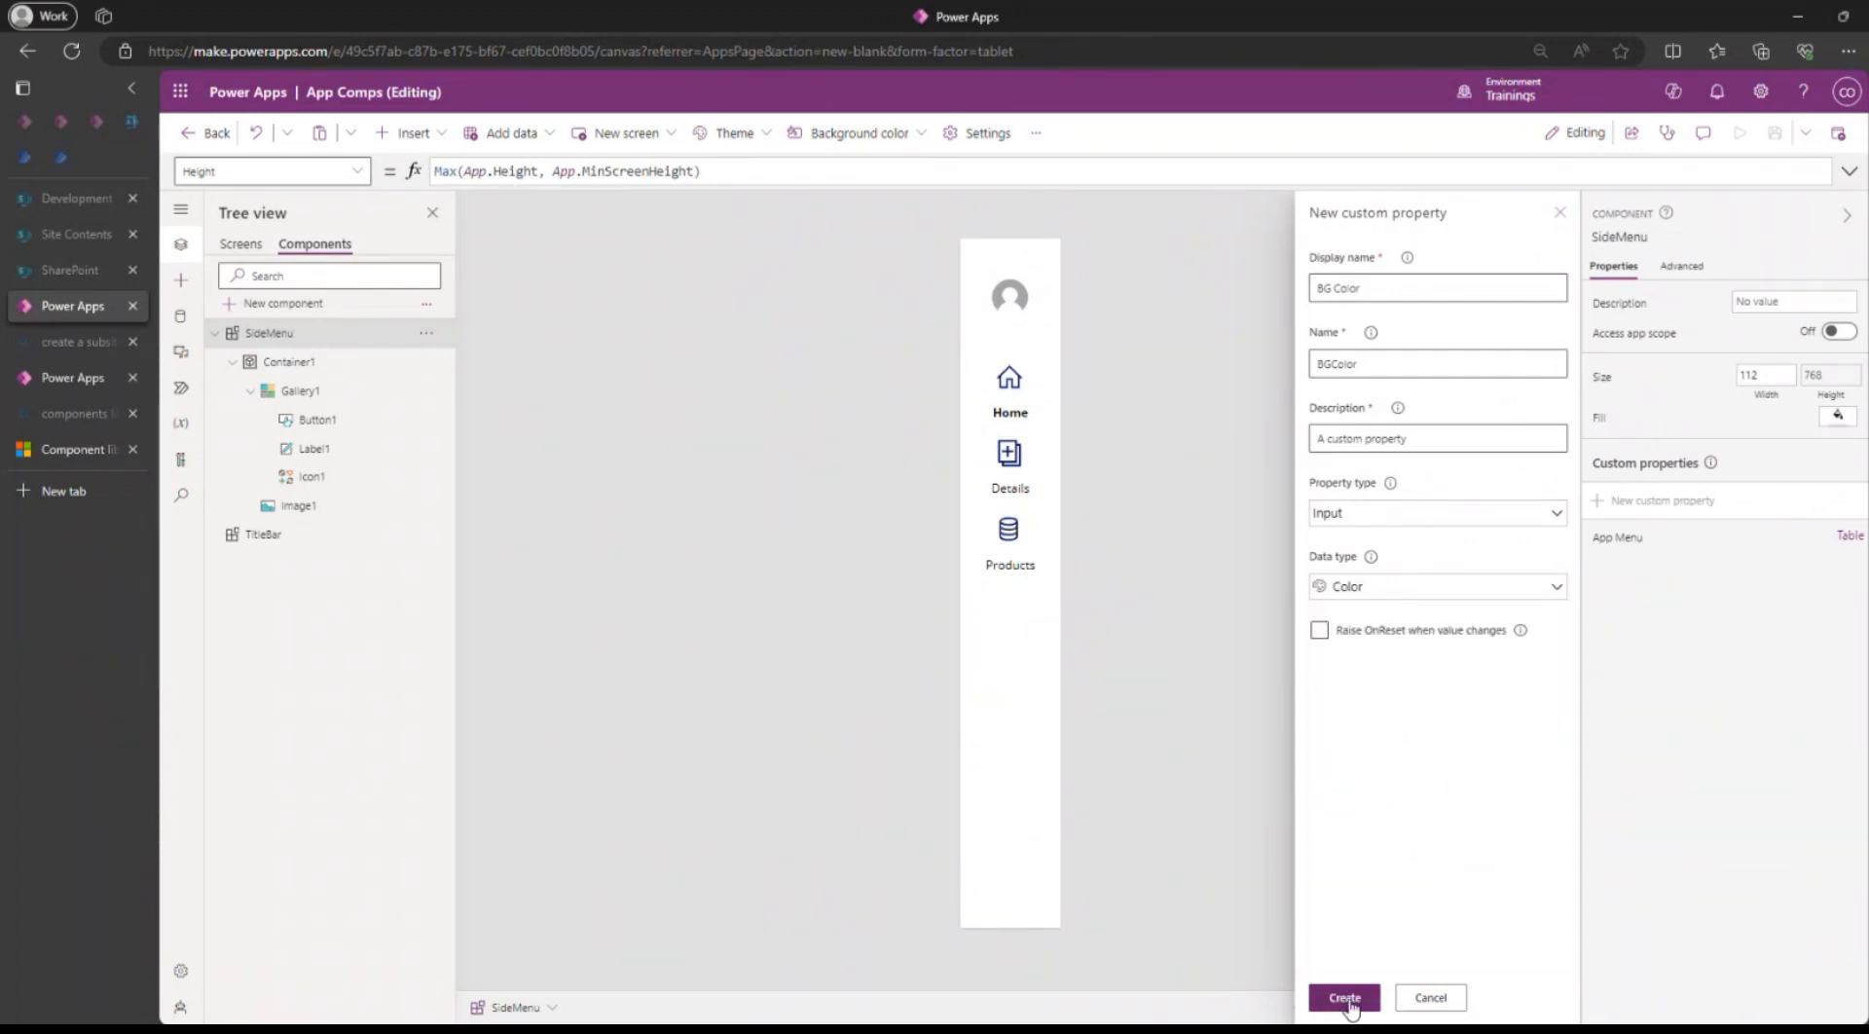
left_click(1346, 999)
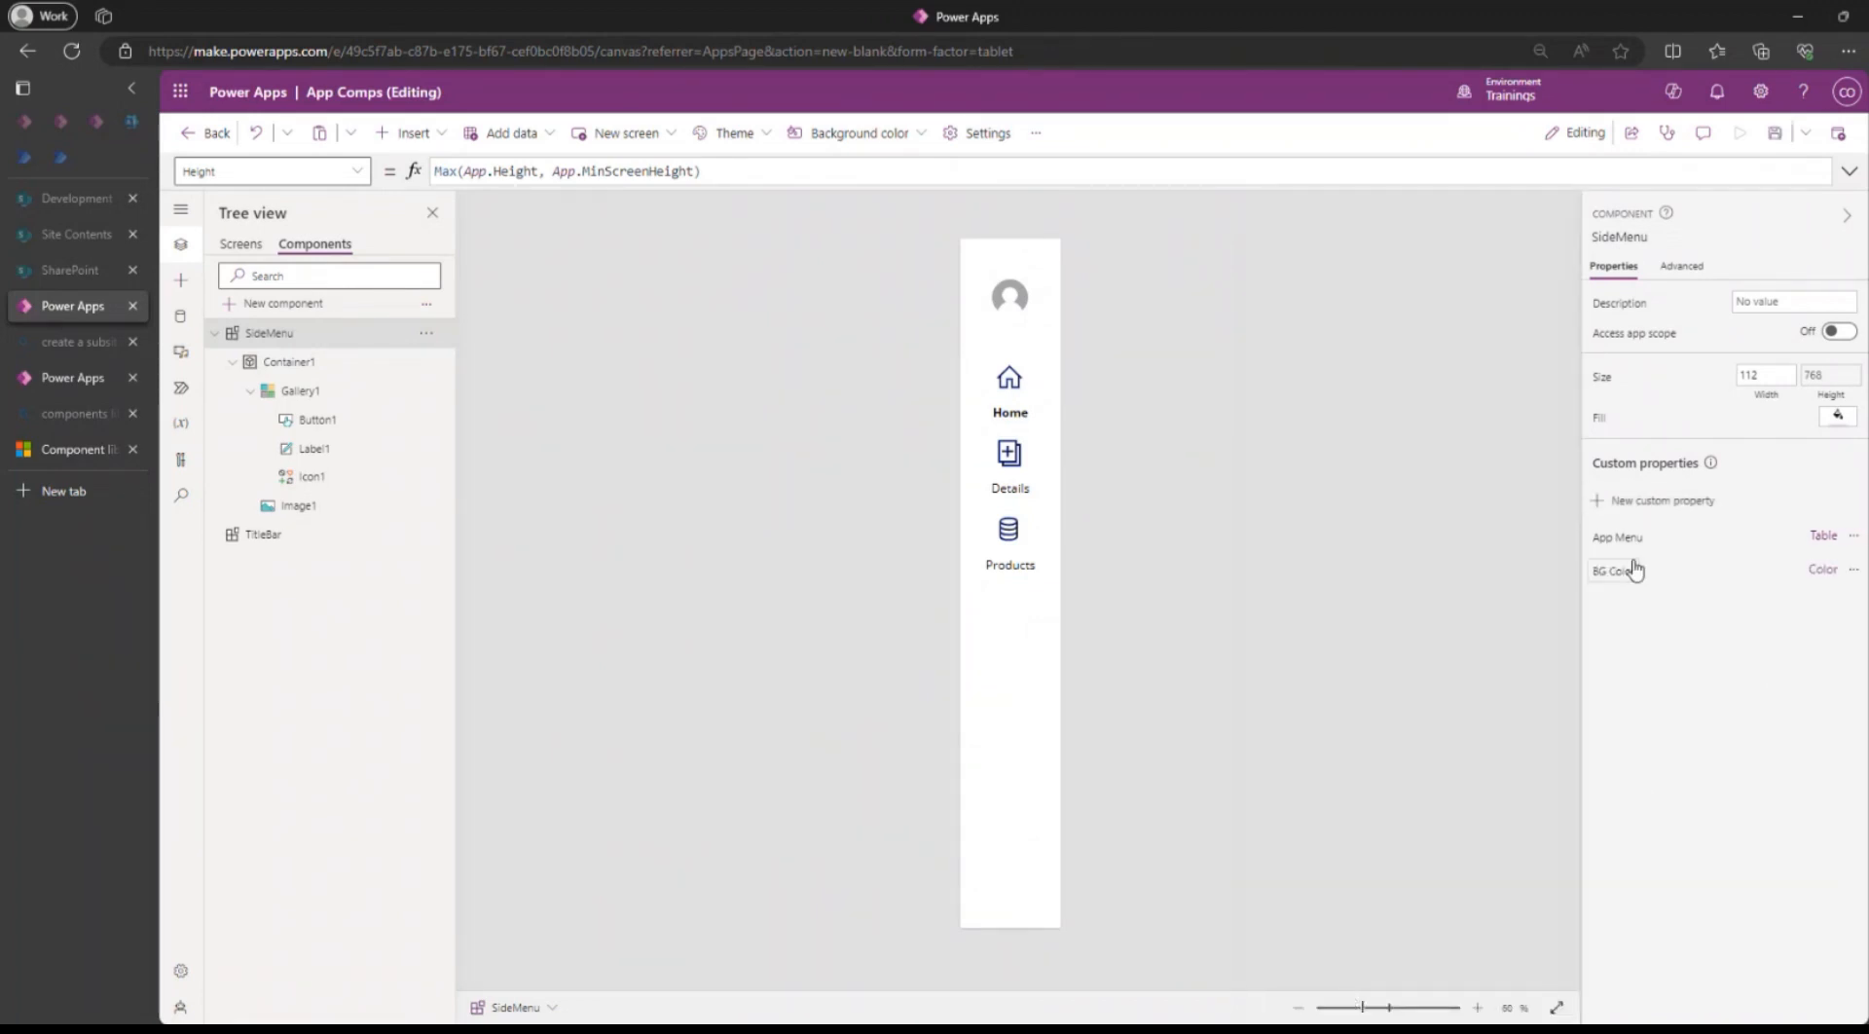
Change BGColor's default formula alpha to .1, giving RGBA(0, 0, 0, .1).
left_click(1818, 569)
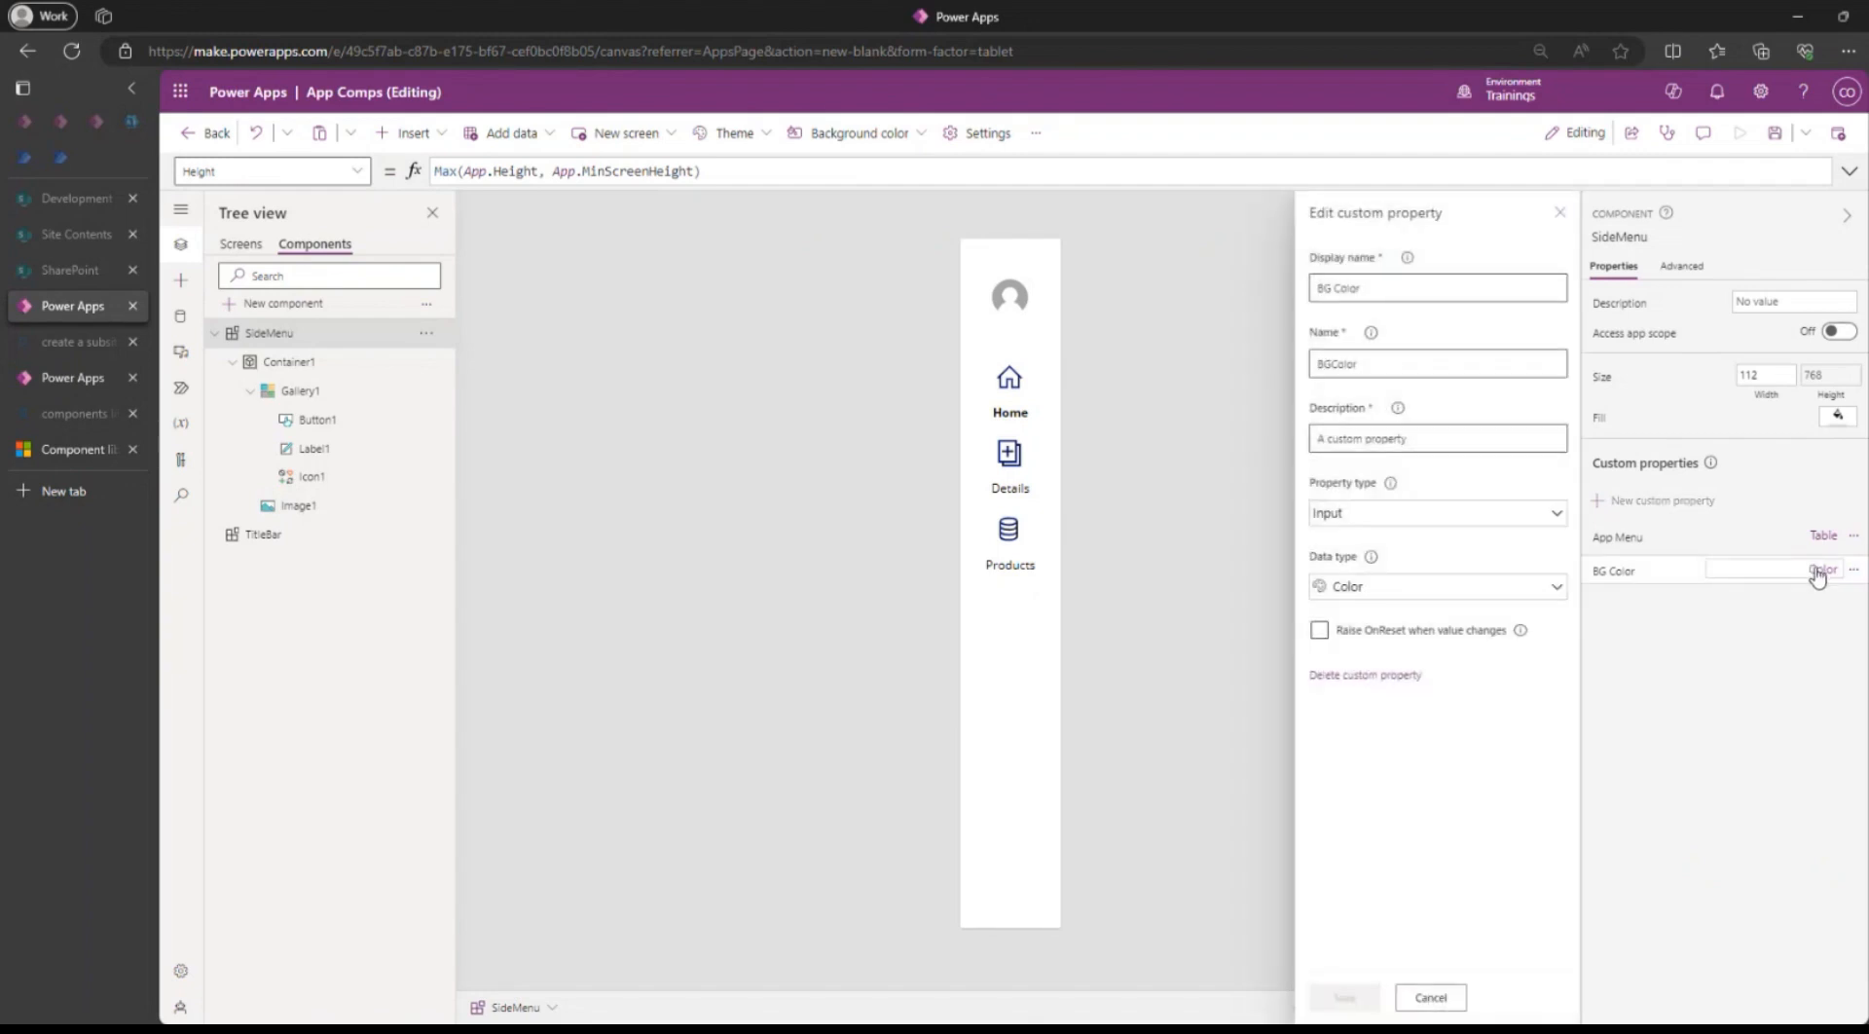
left_click(1606, 574)
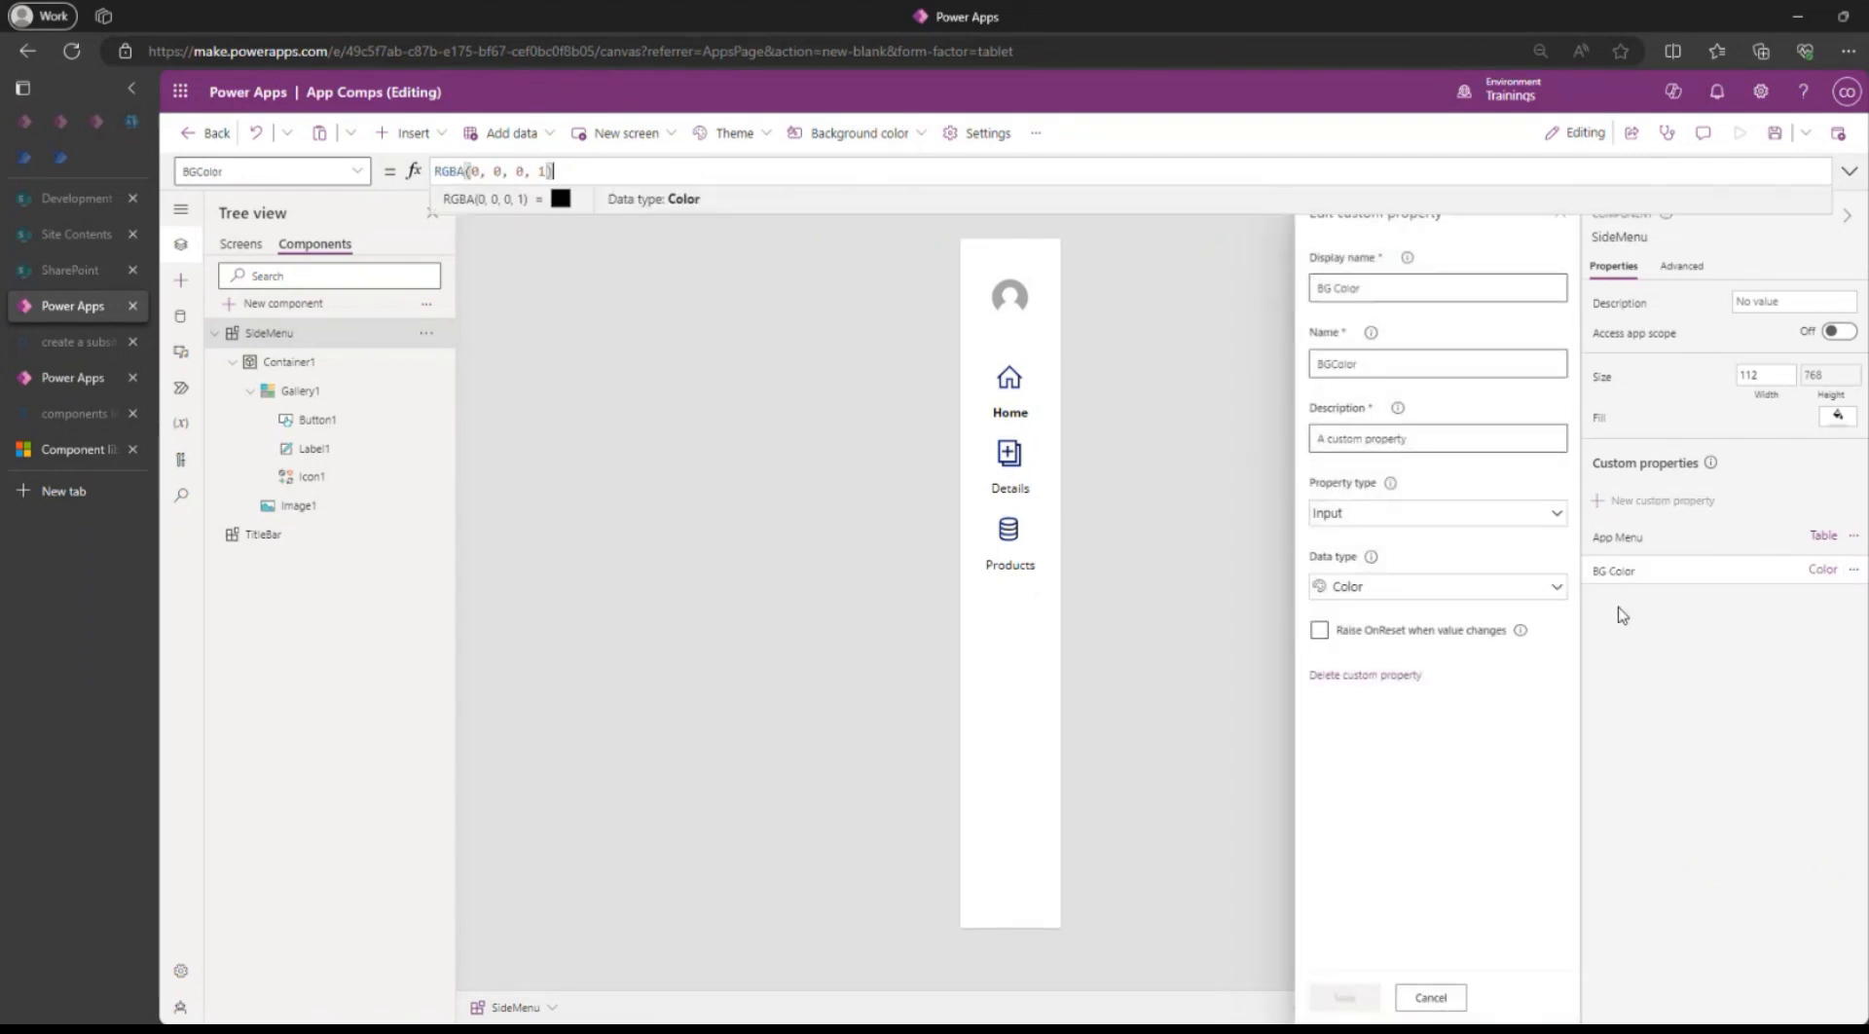
double_click(546, 170)
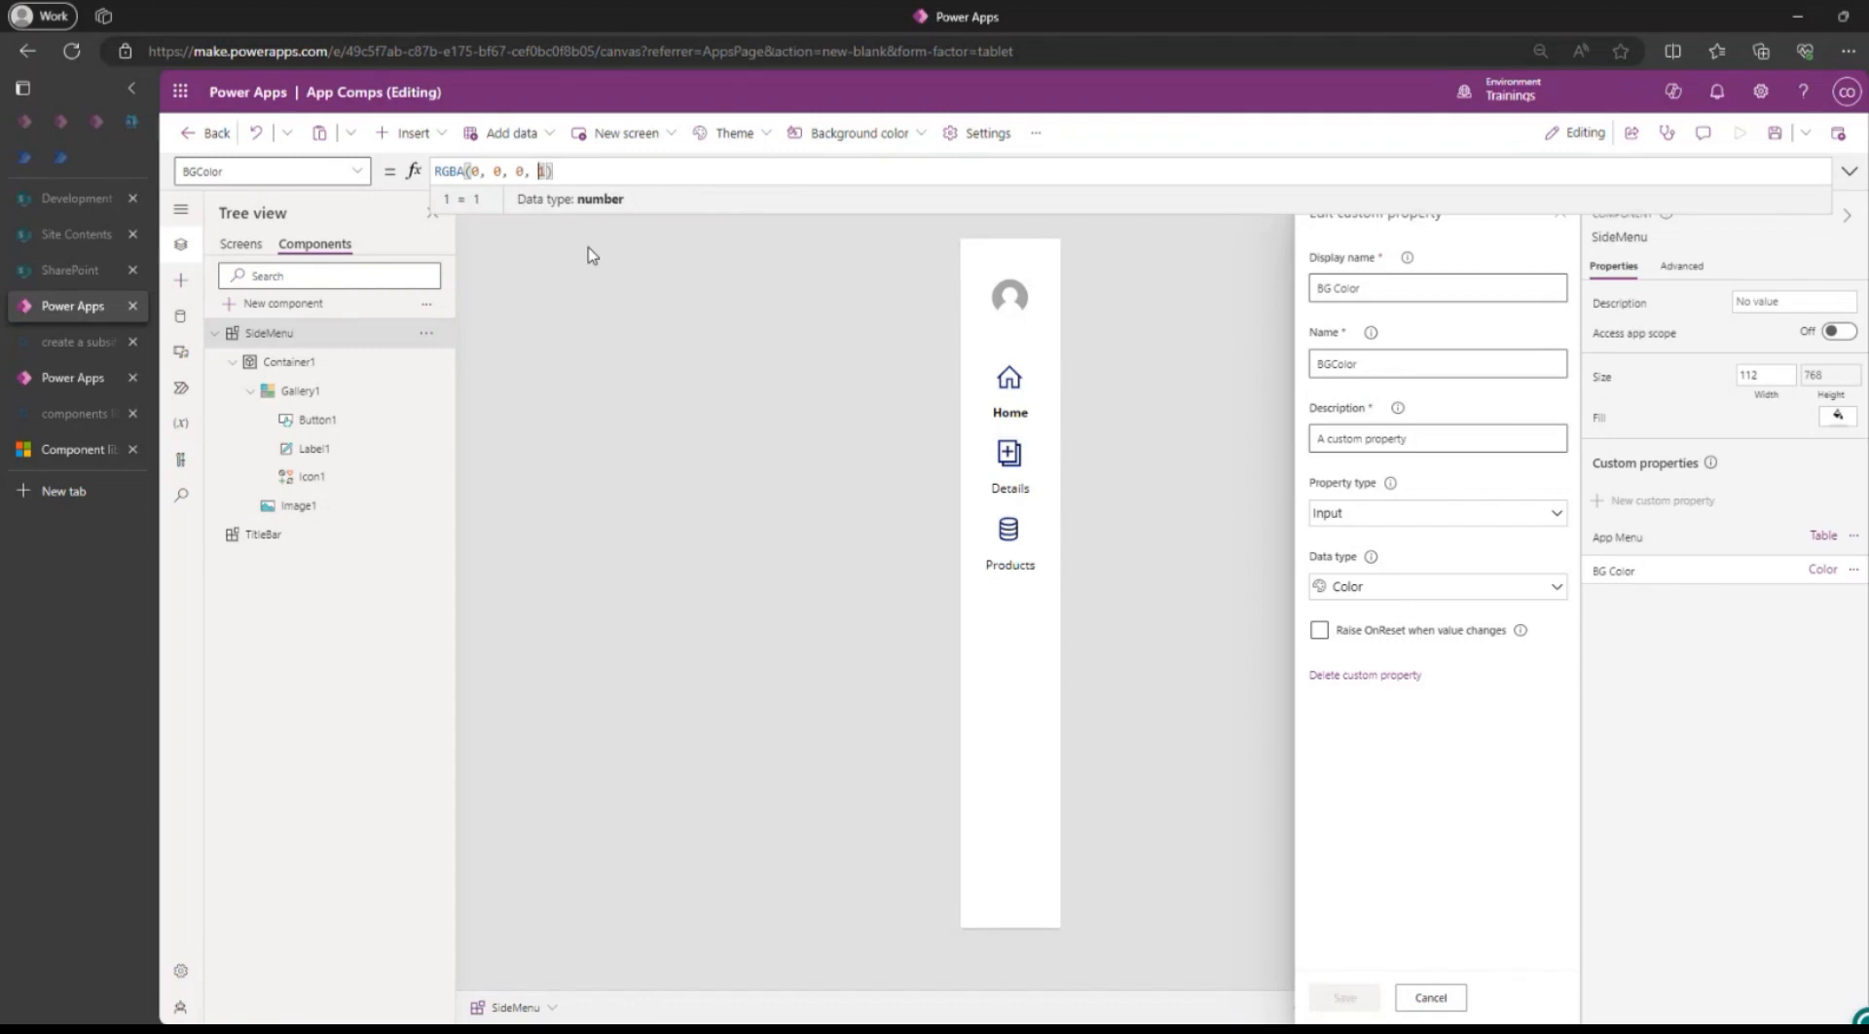
type(".1")
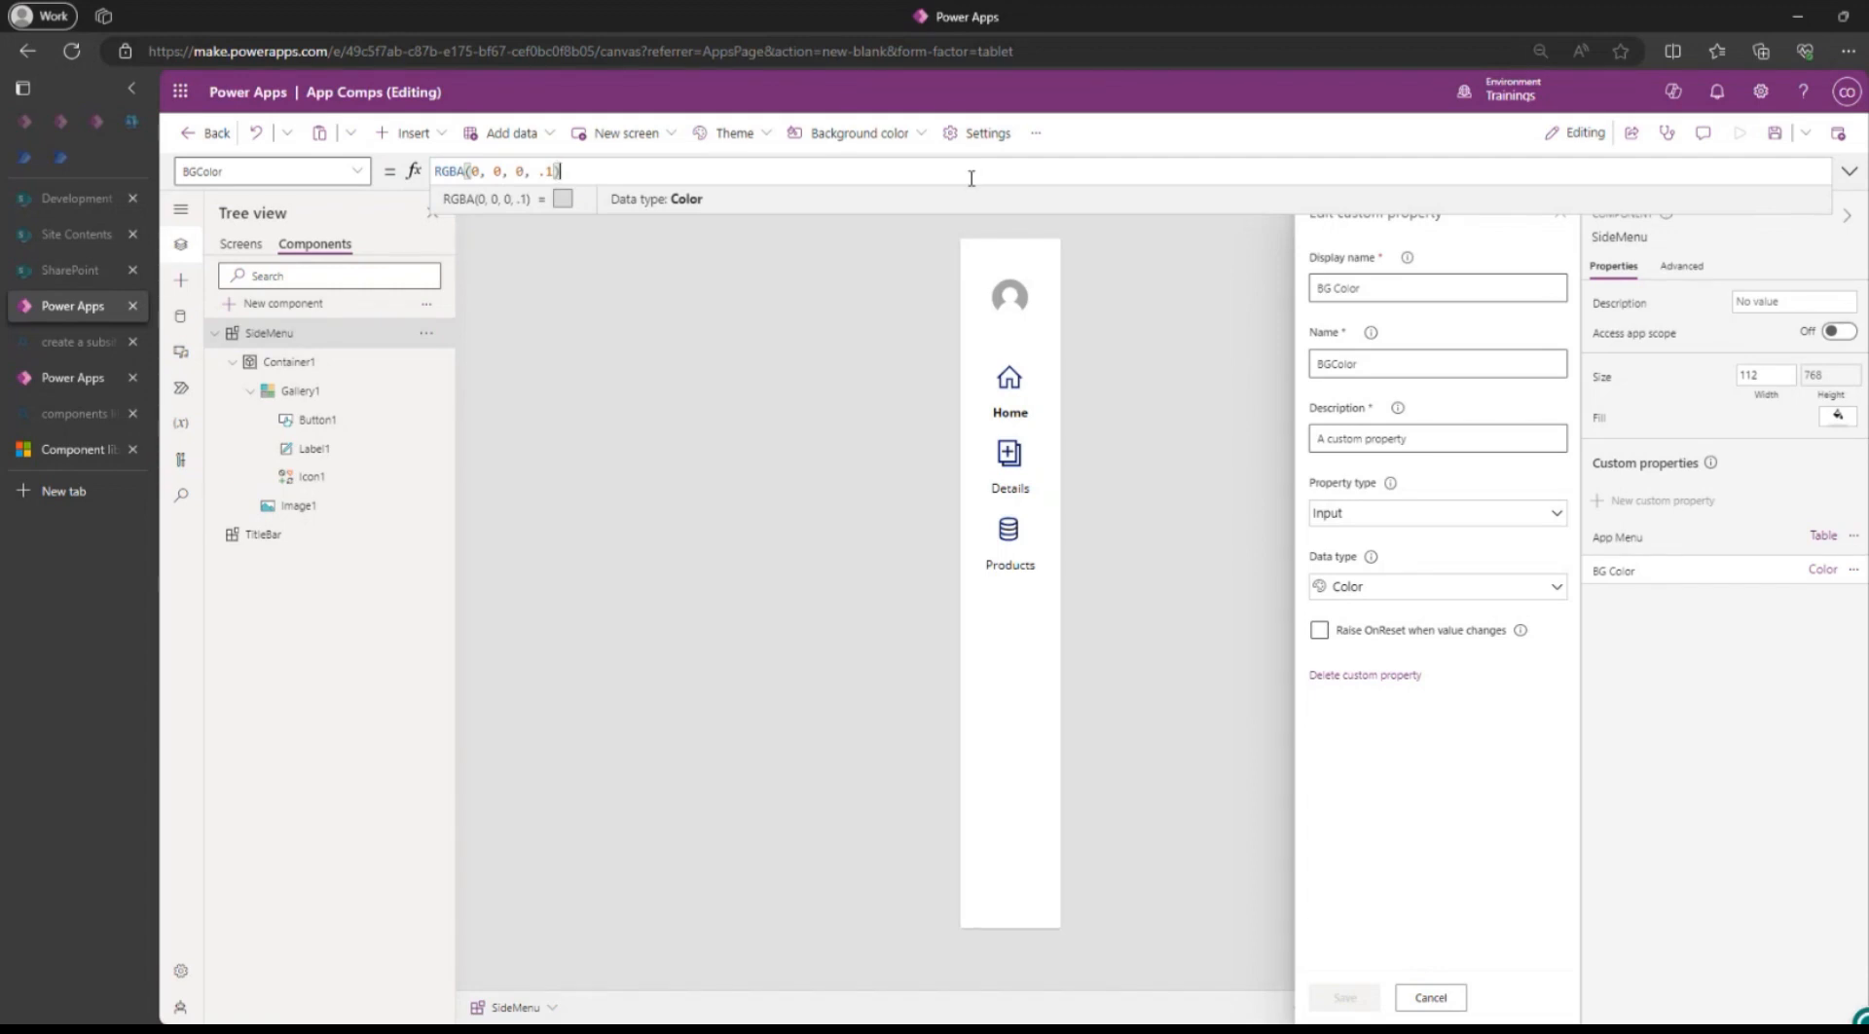
left_click(773, 370)
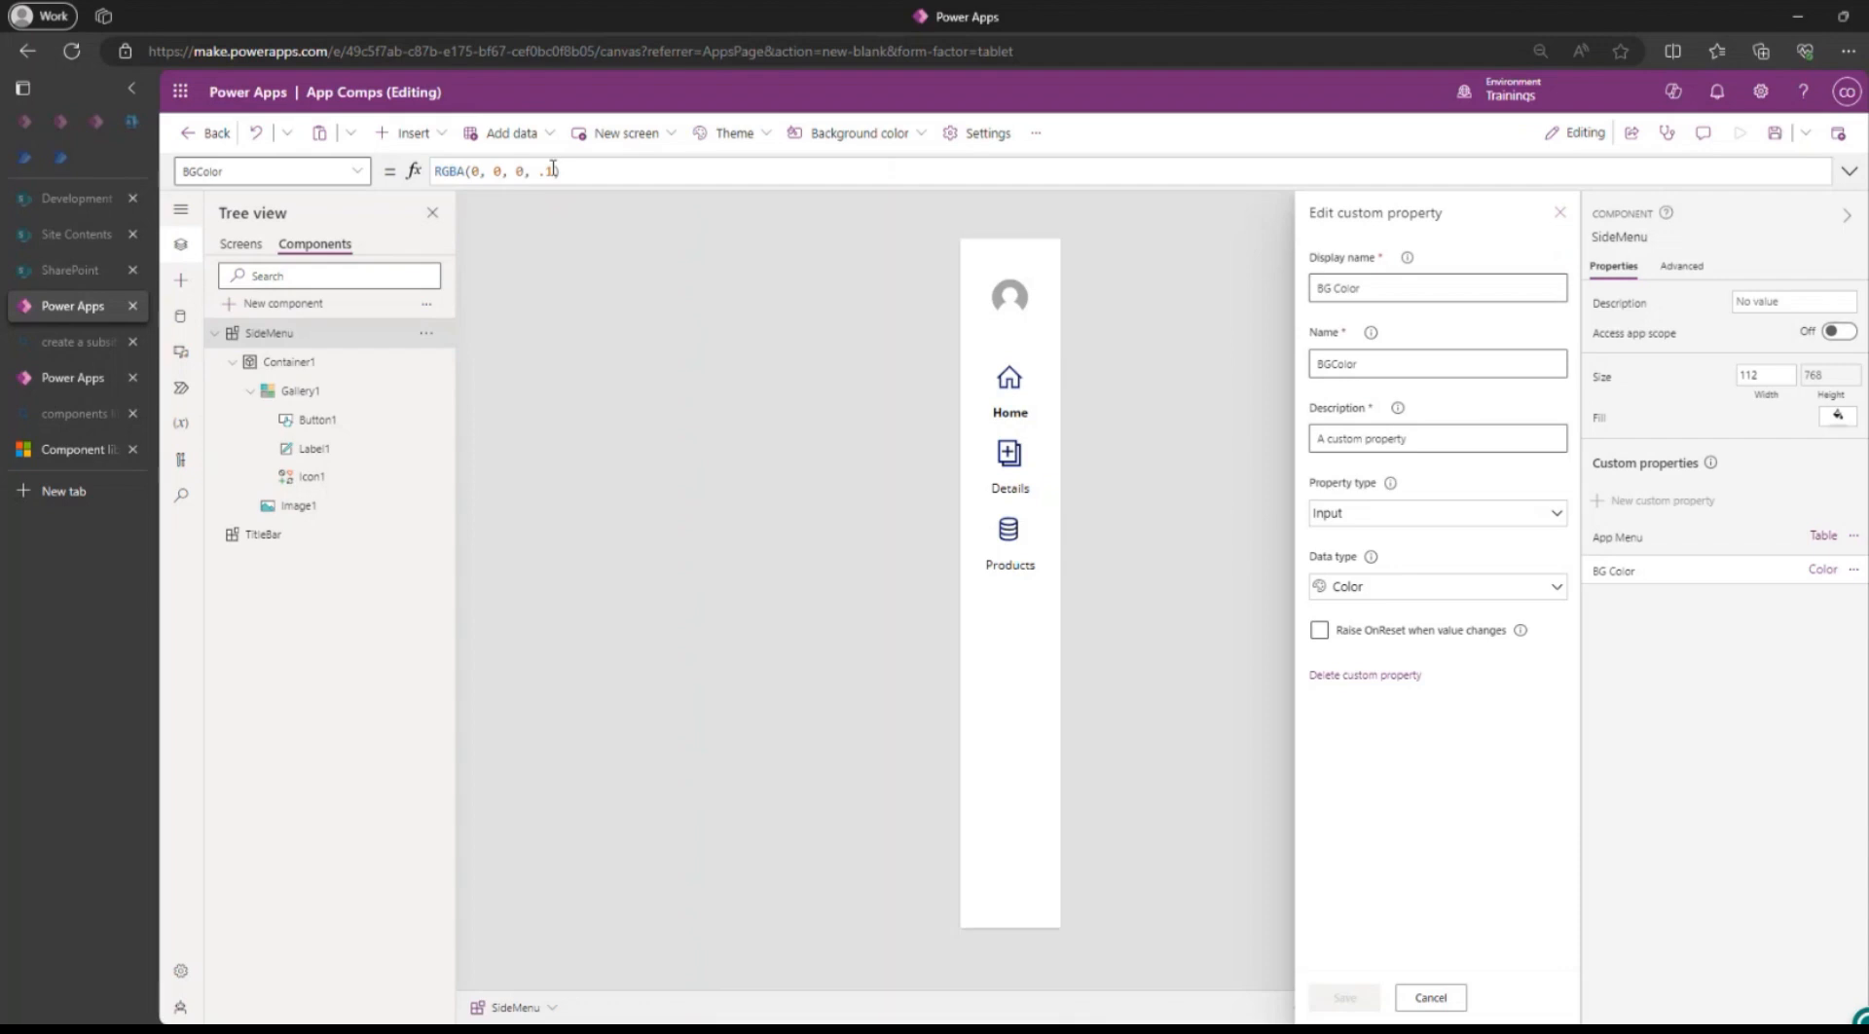
left_click(604, 170)
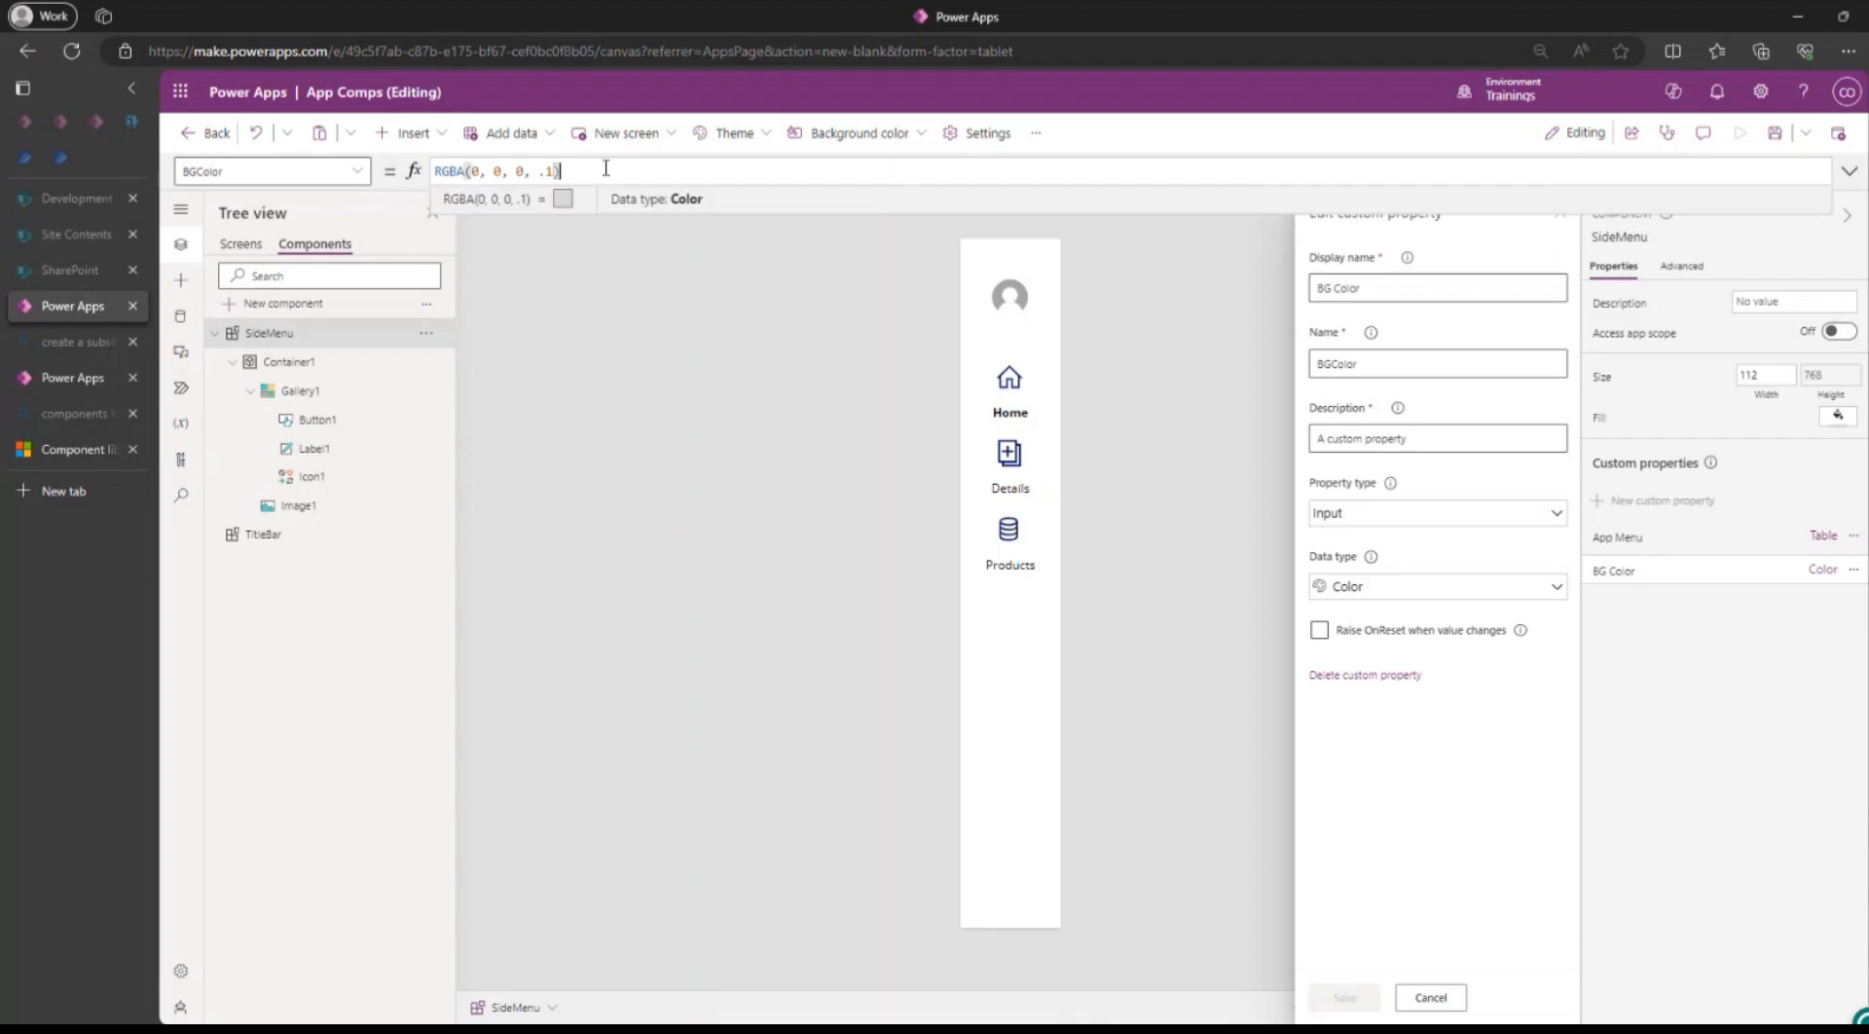
left_click(1009, 835)
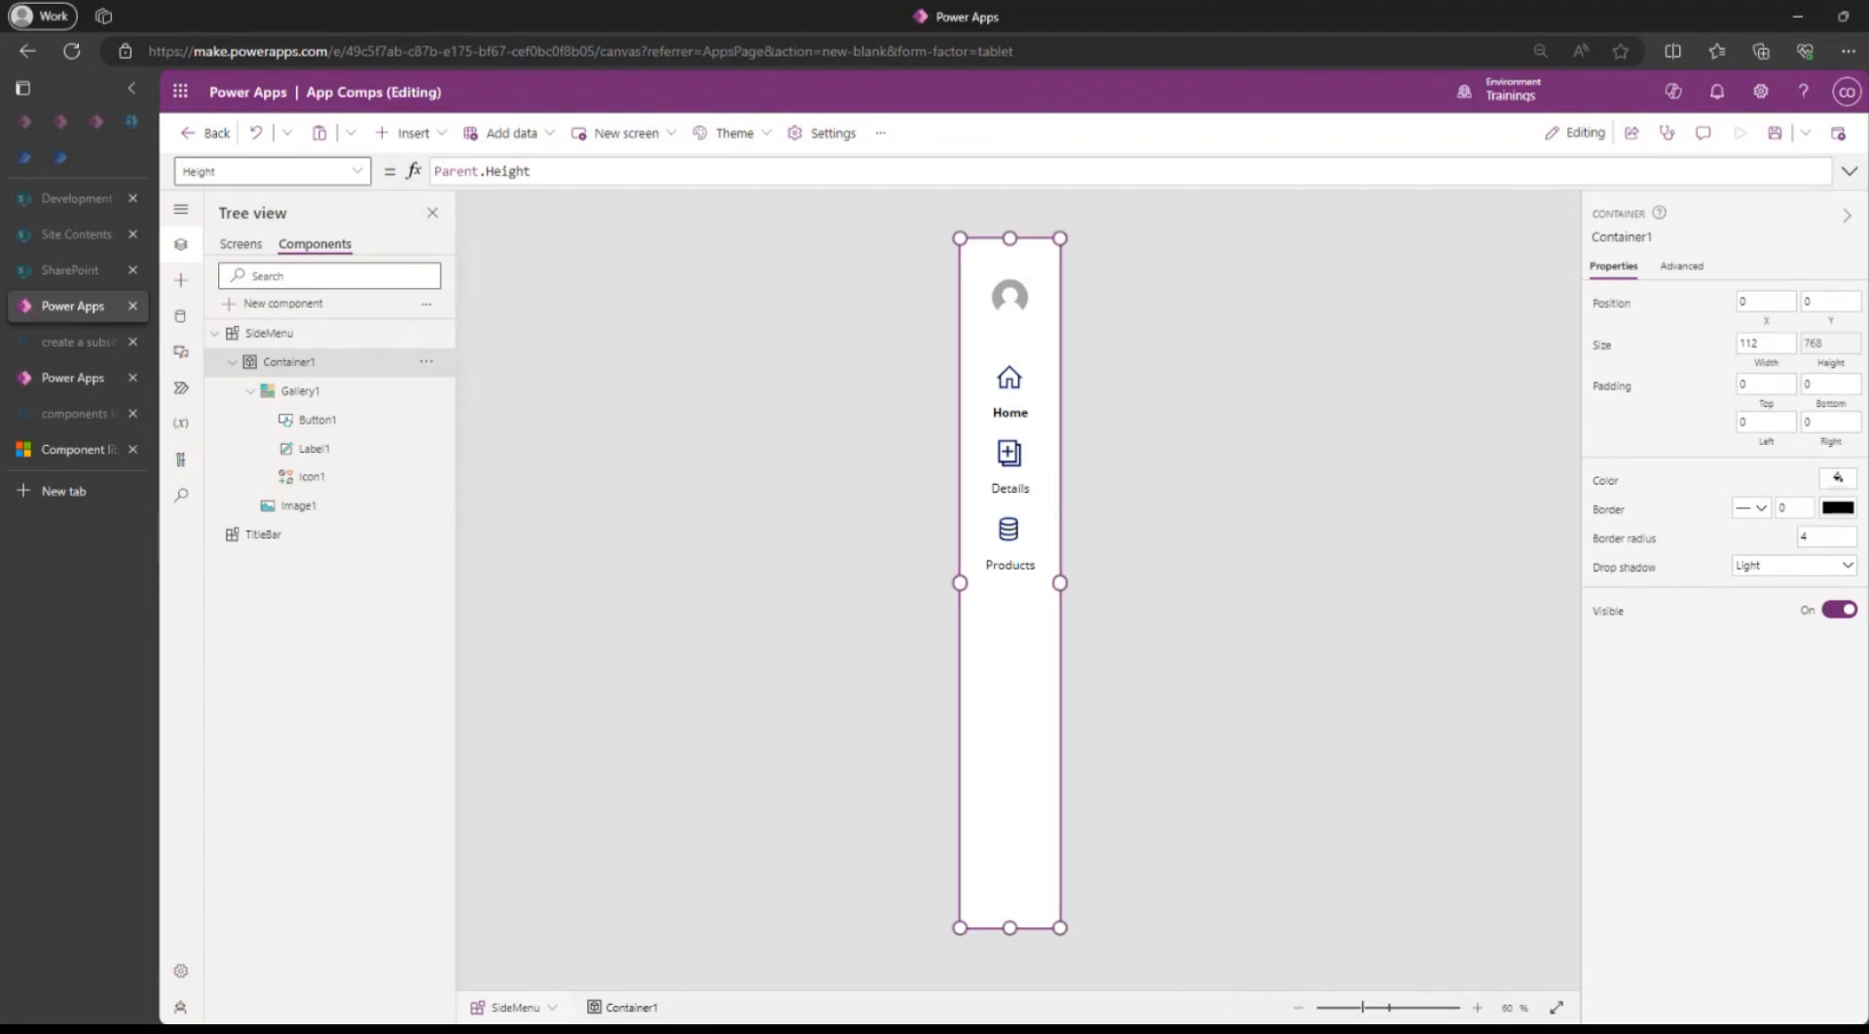
Set Container1's Fill formula to SideMenu.BGColor.
left_click(1604, 480)
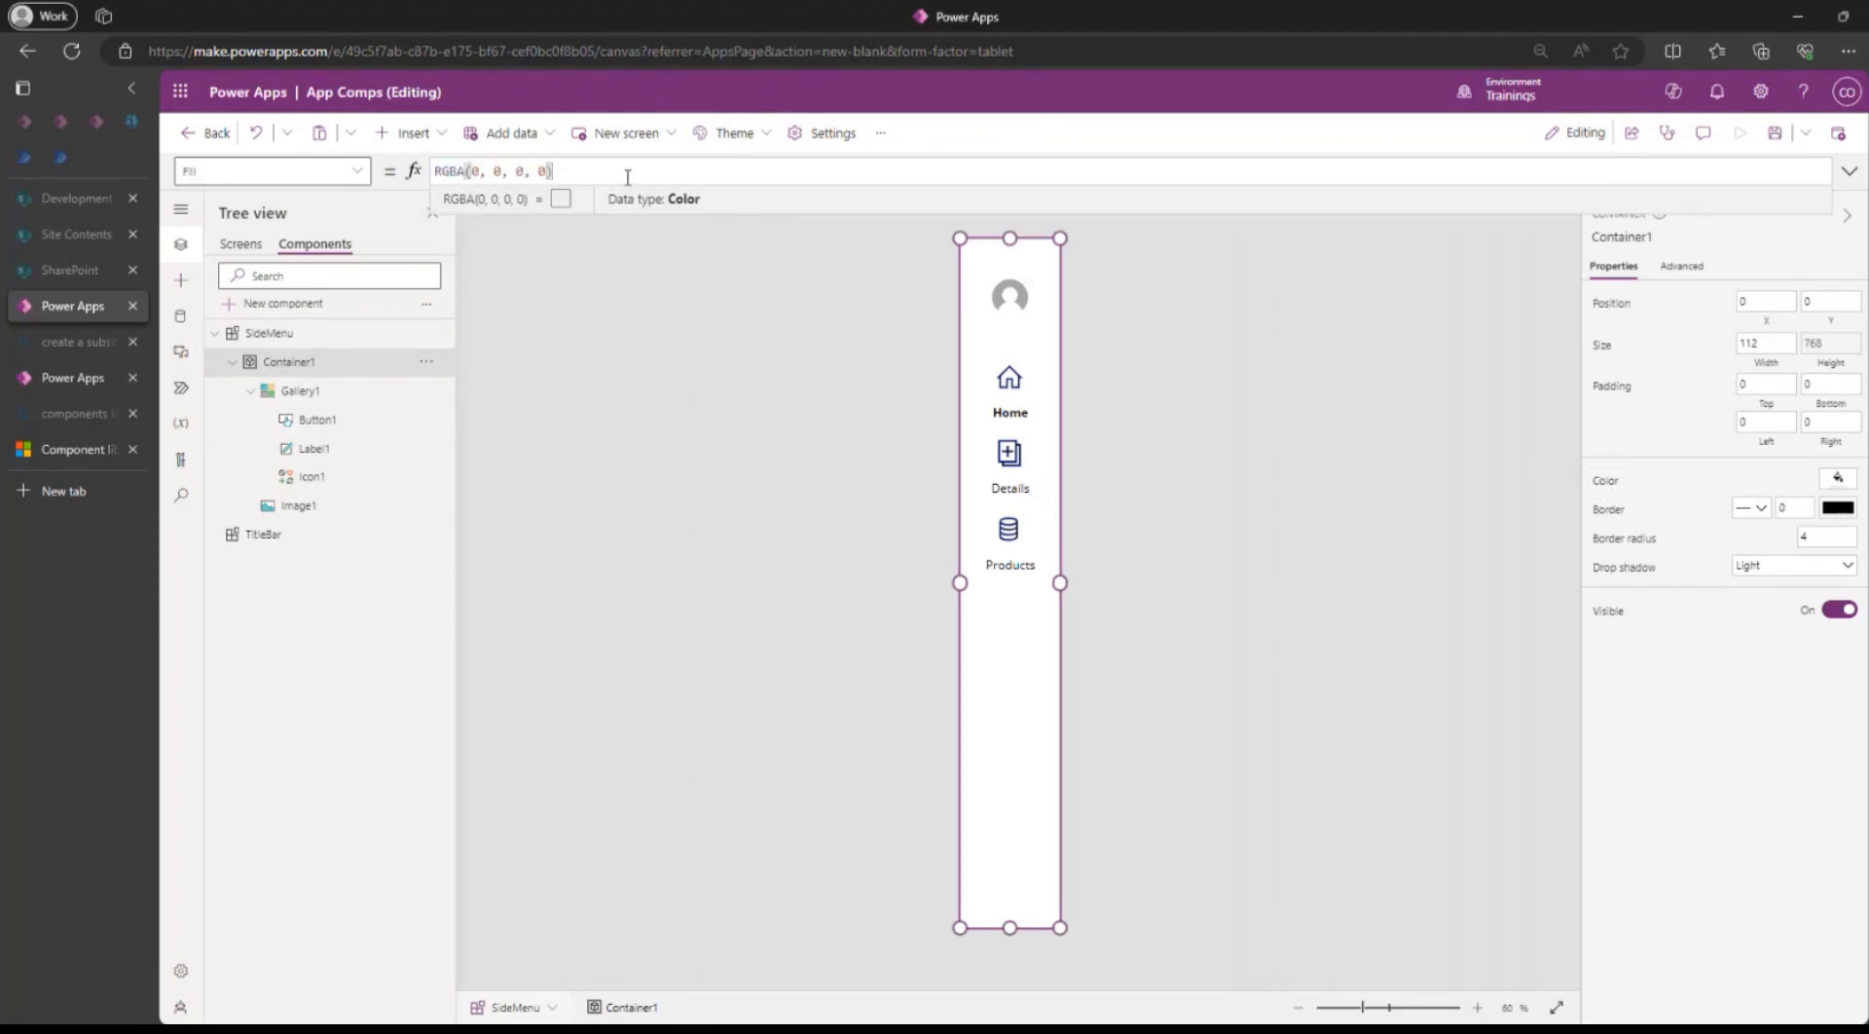
left_click_drag(613, 170, 290, 172)
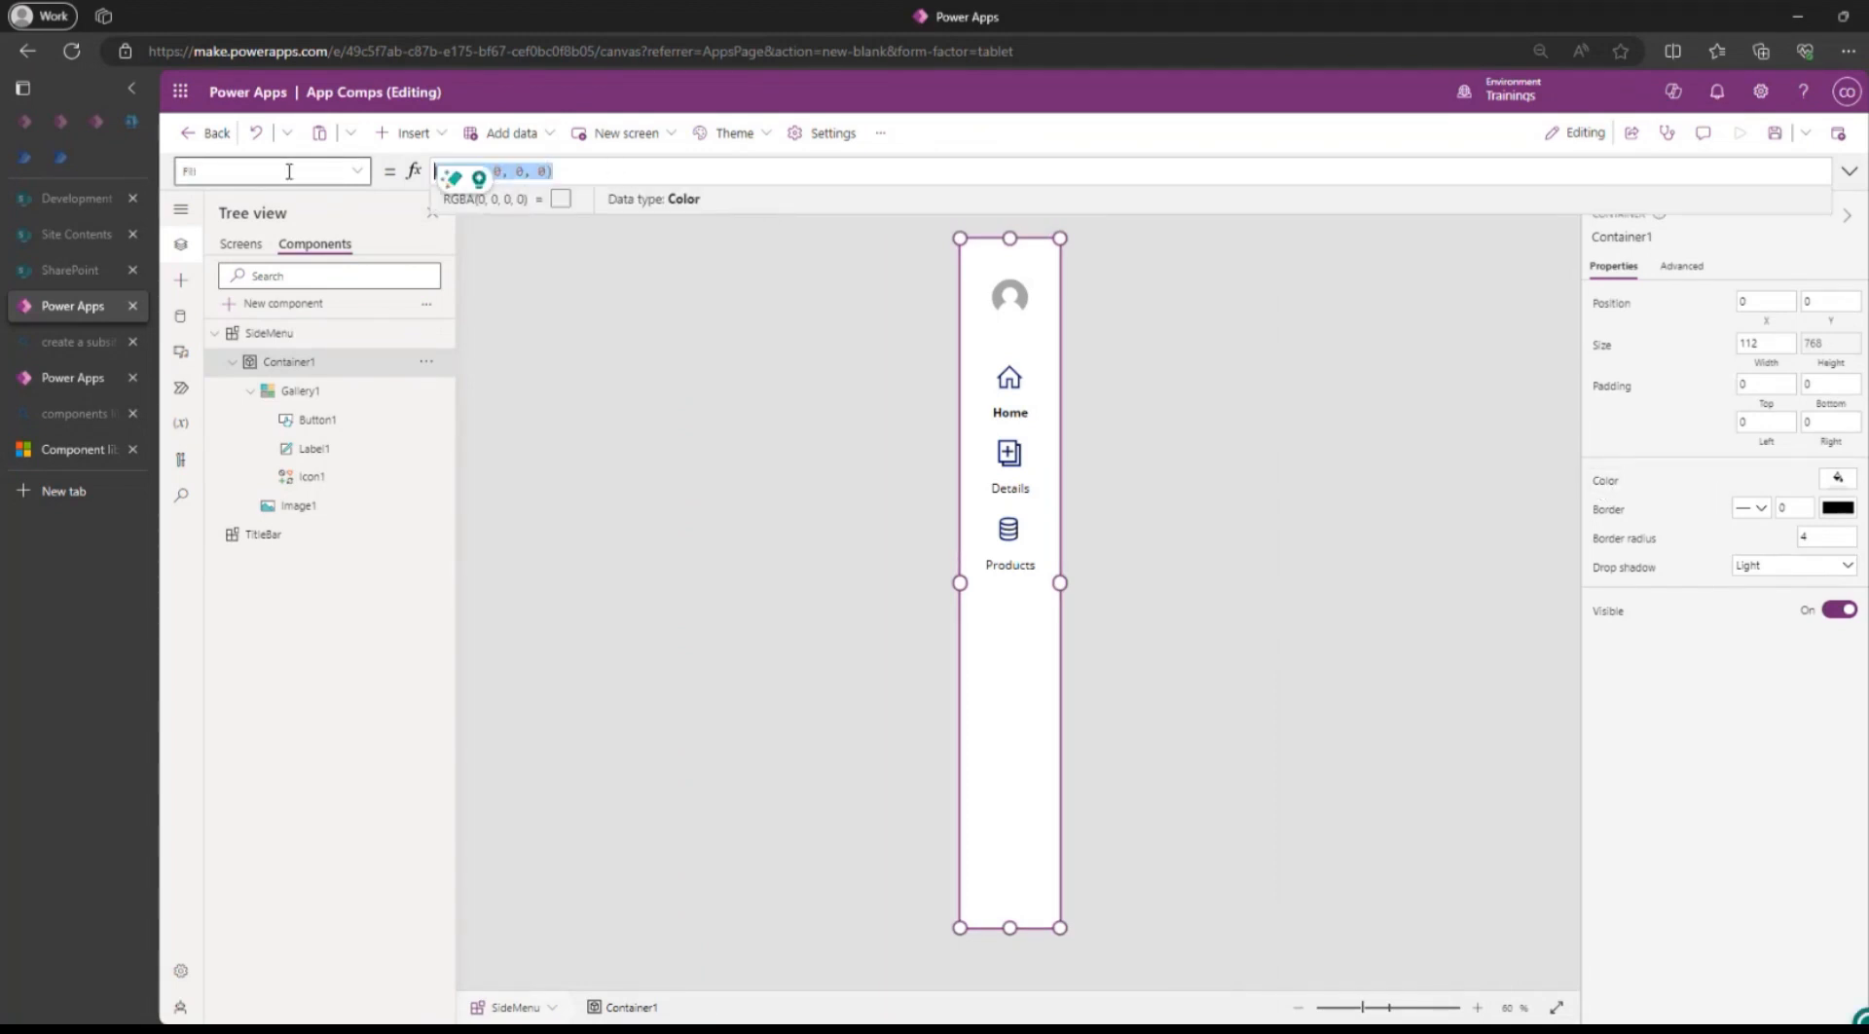
type("S")
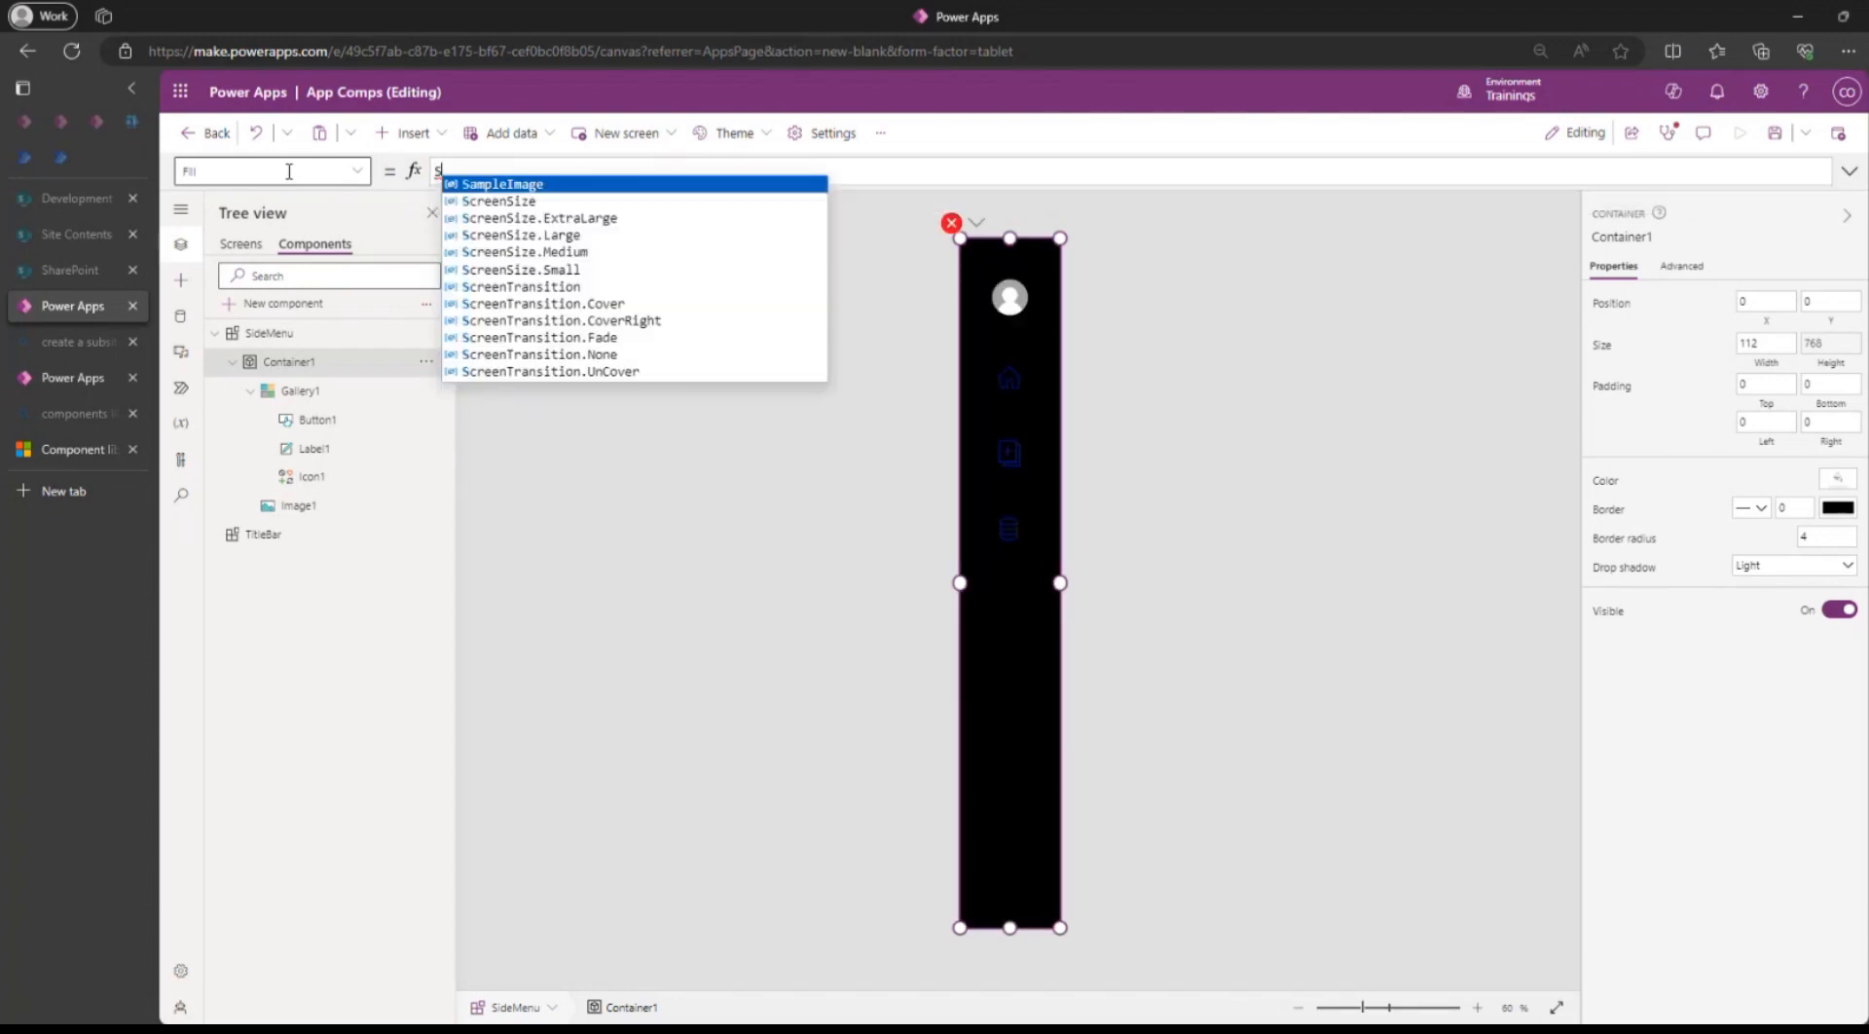
key("BackSpace")
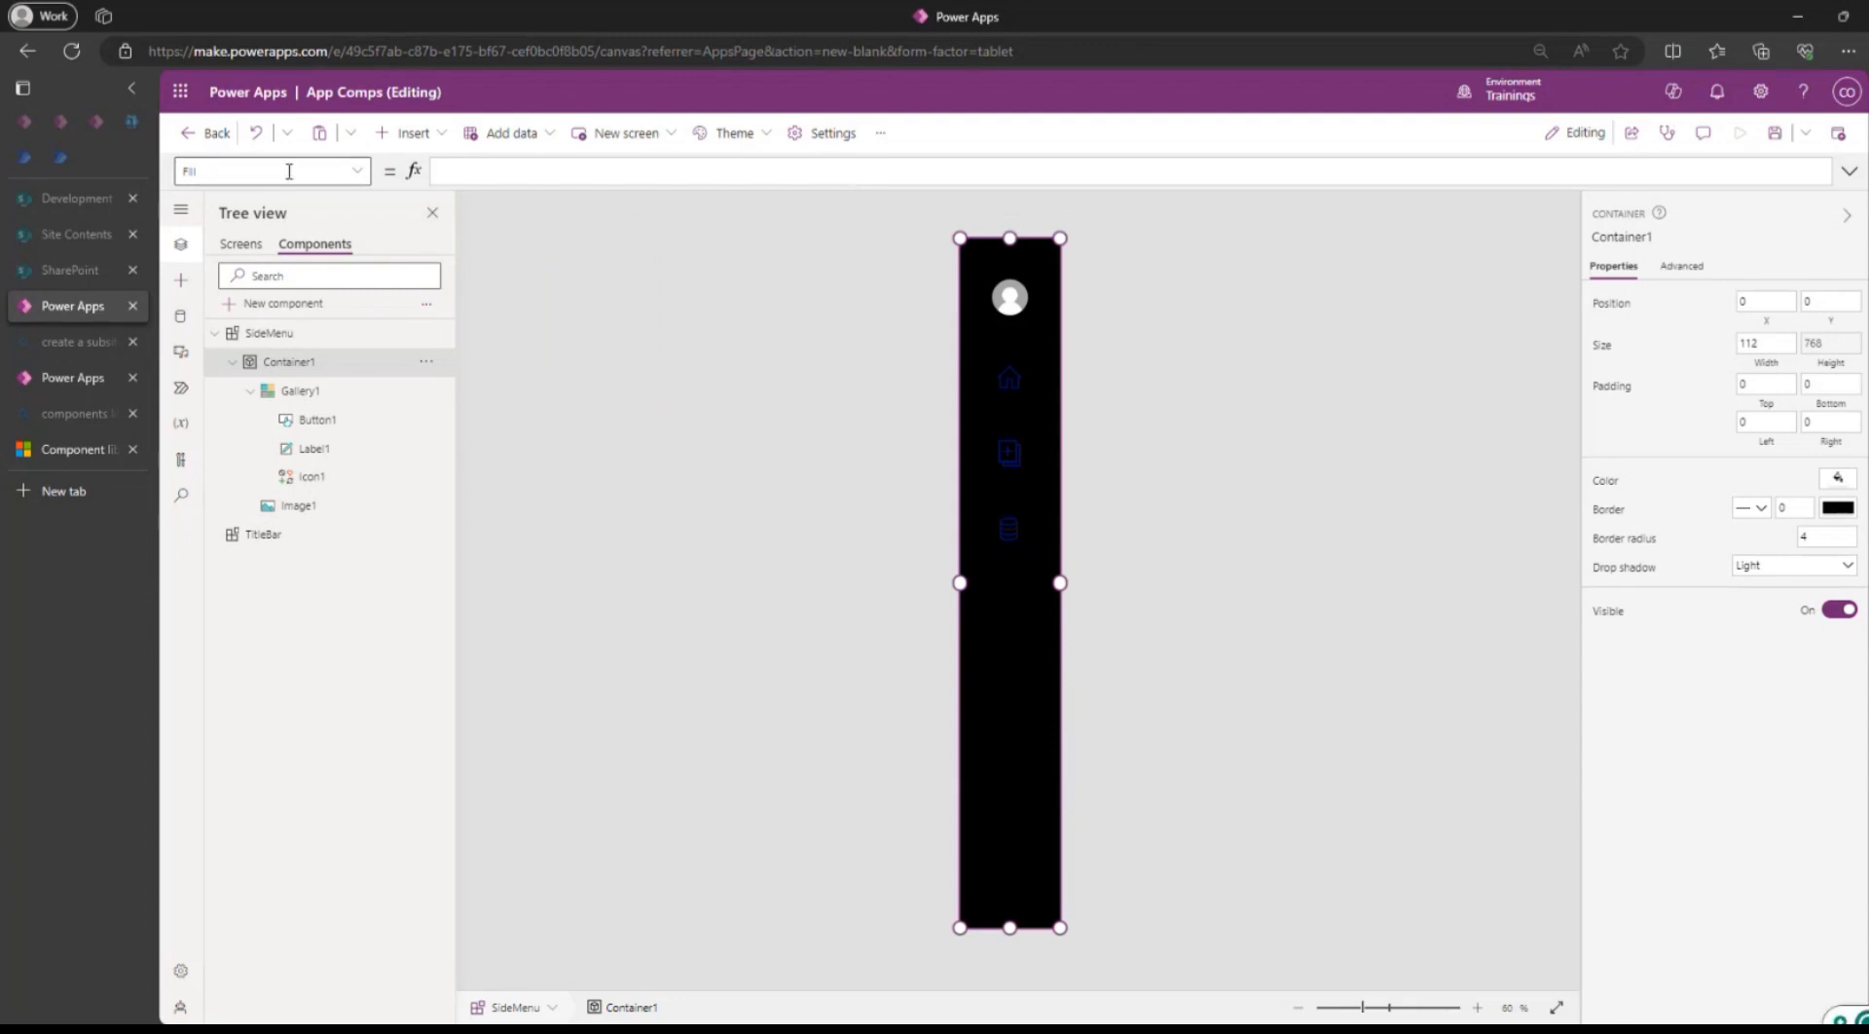
type("Se")
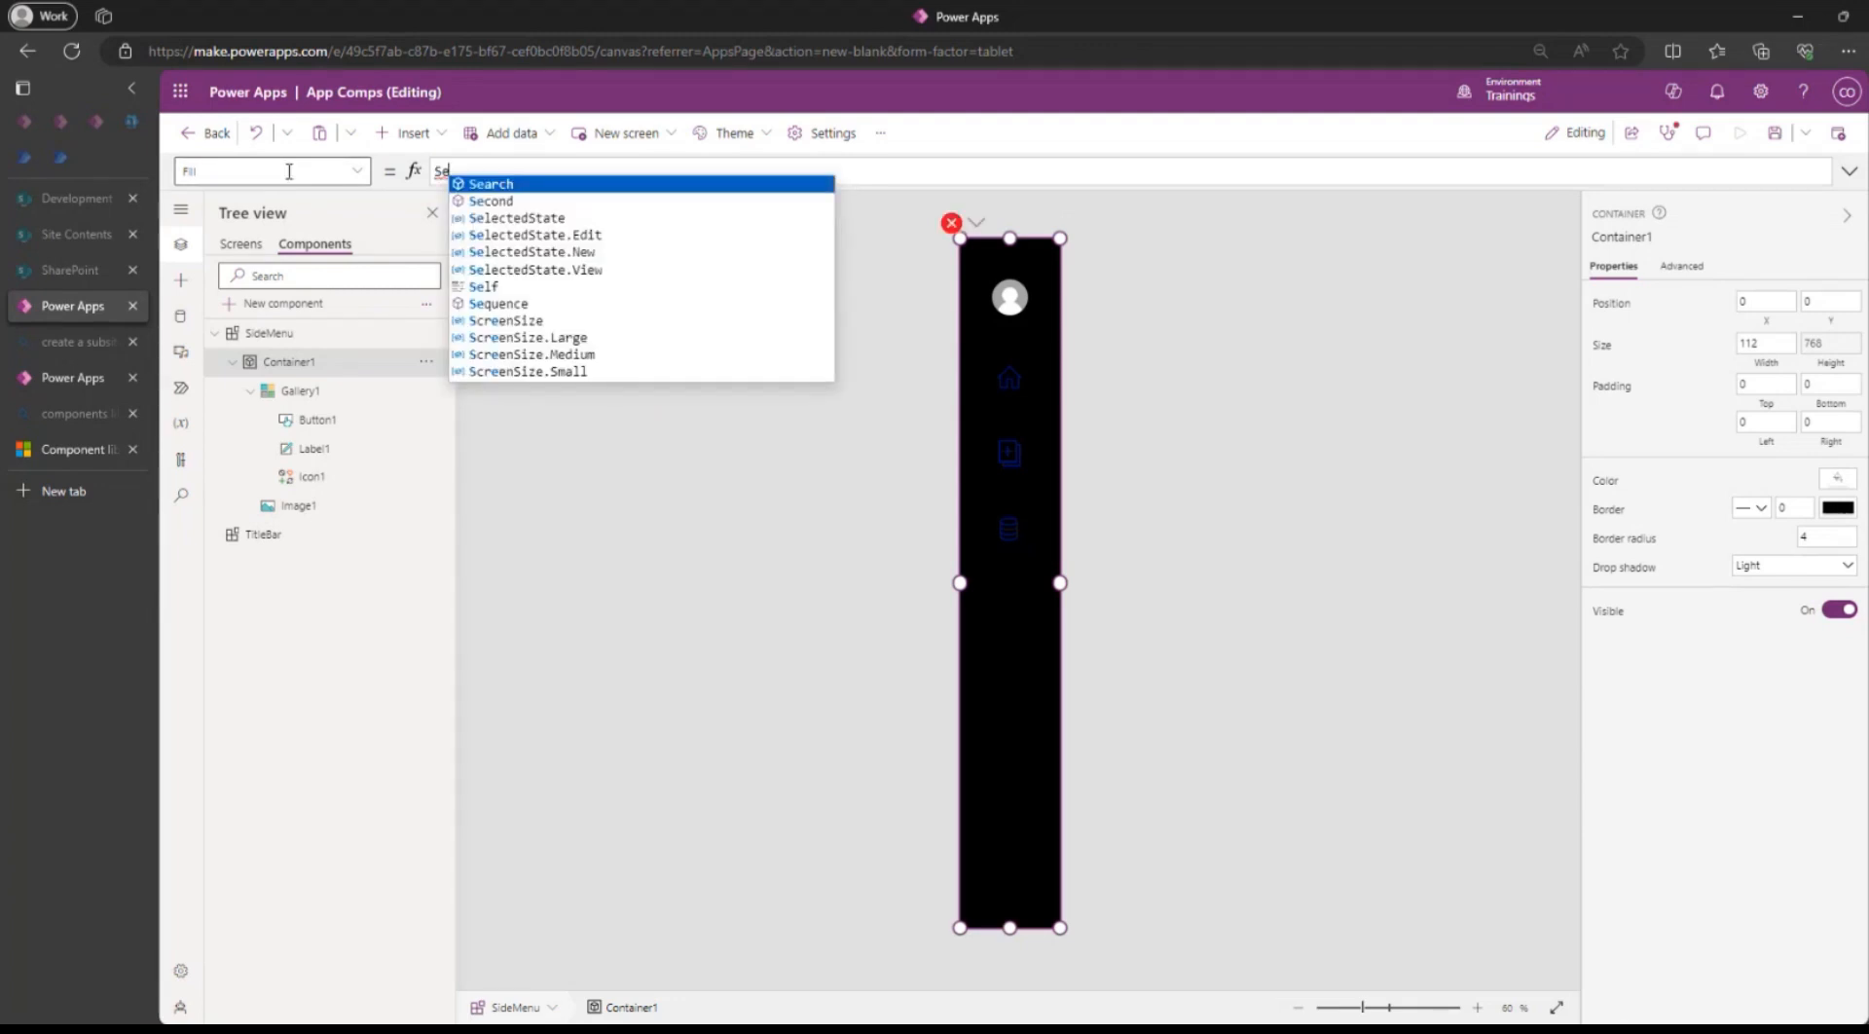
type("dem")
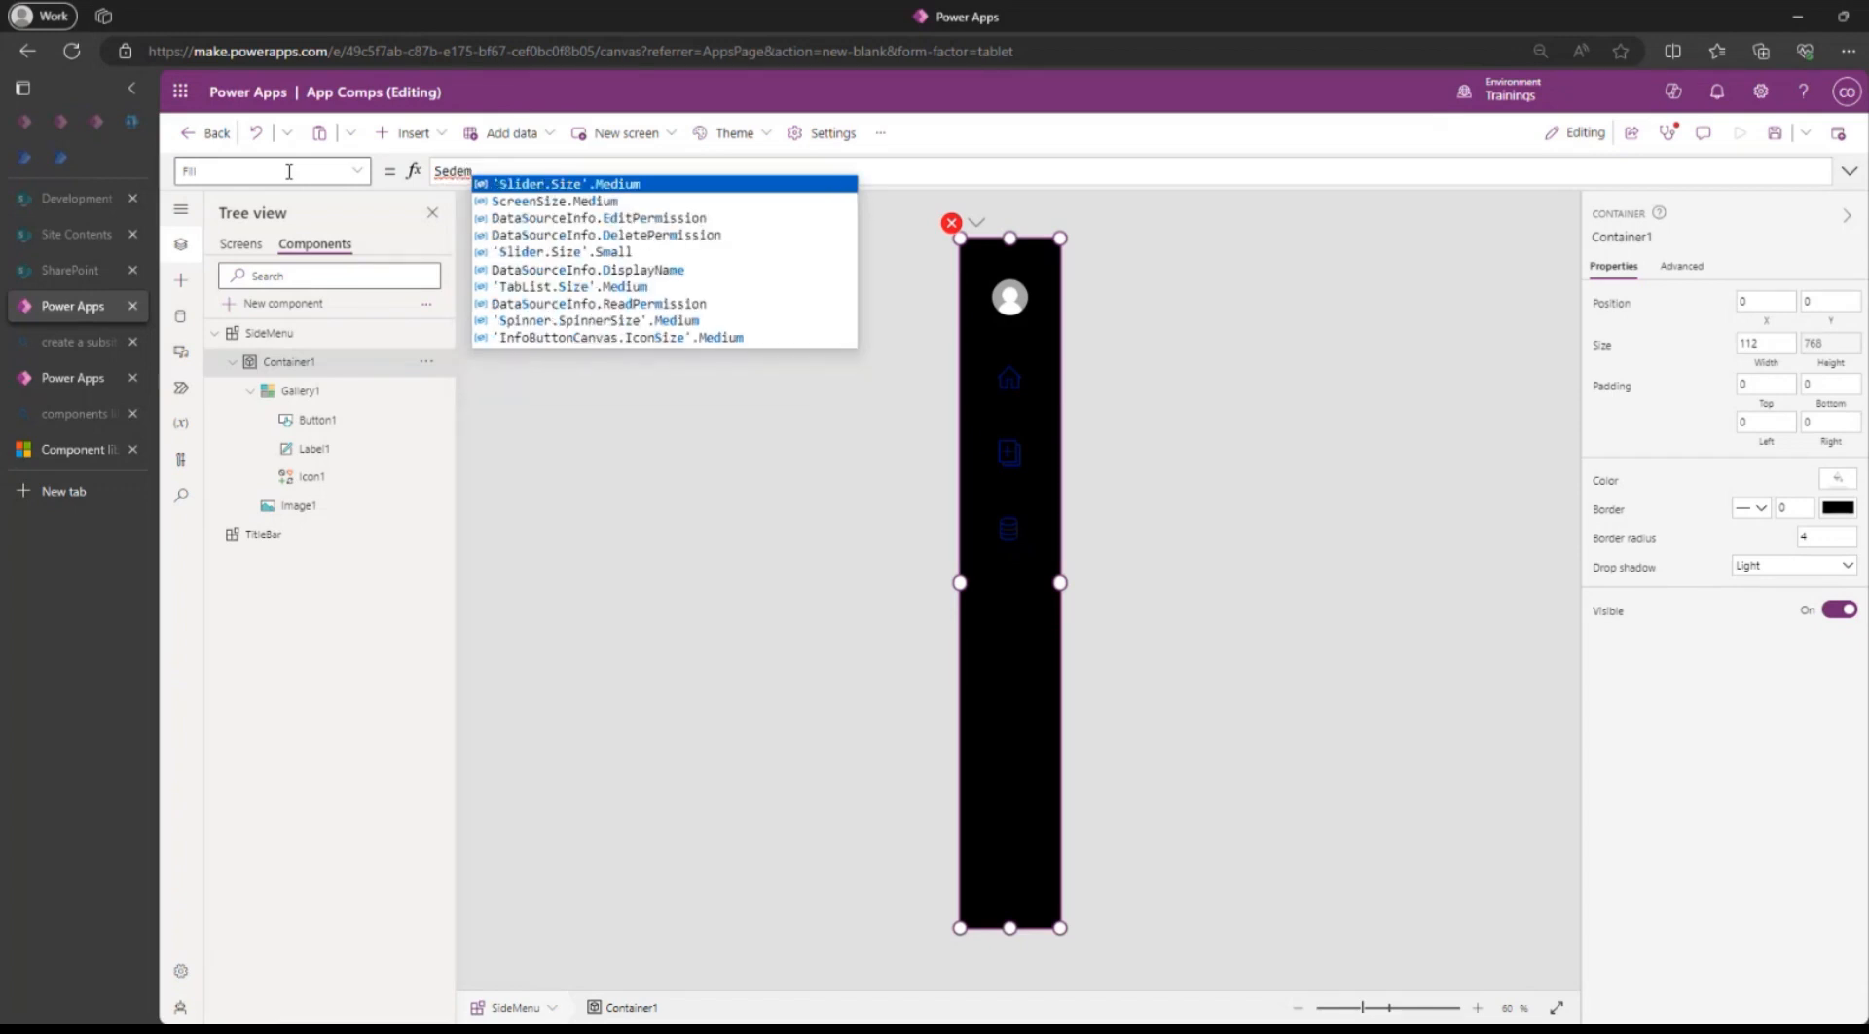
type("e")
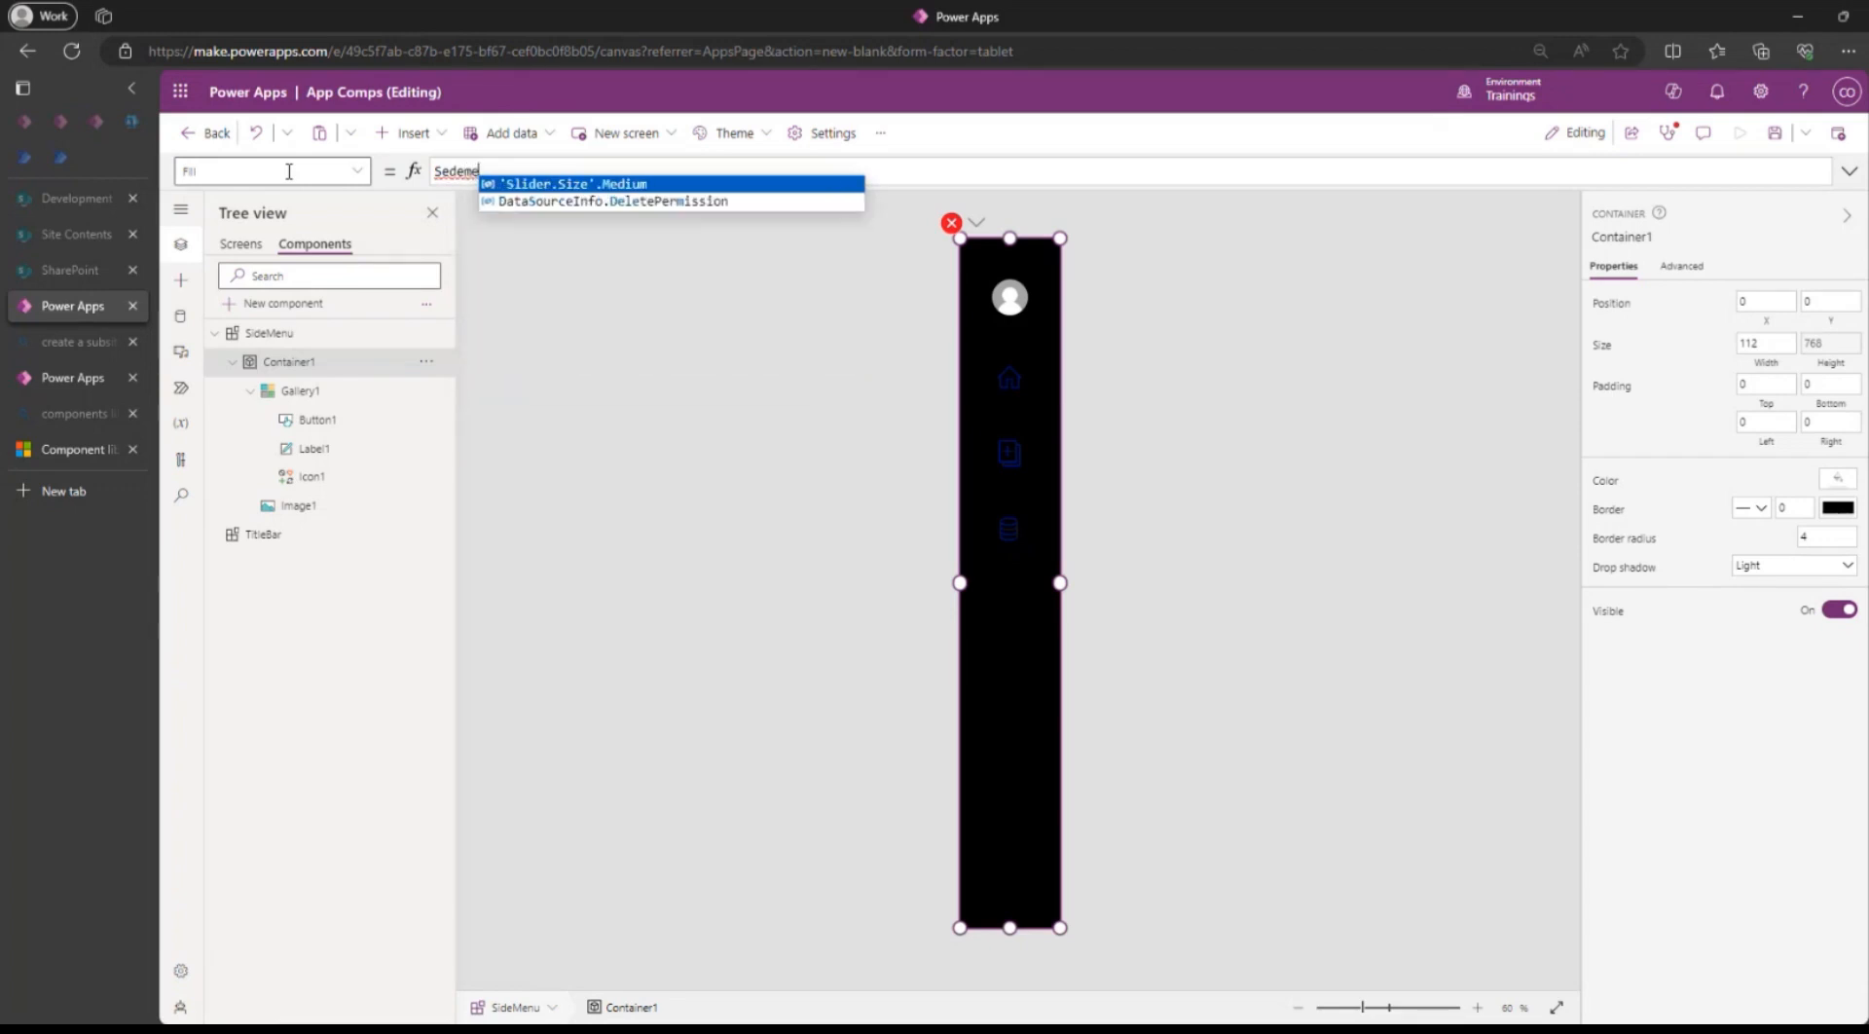
key("BackSpace")
key("BackSpace")
key("BackSpace")
key("BackSpace")
key("BackSpace")
type("ide")
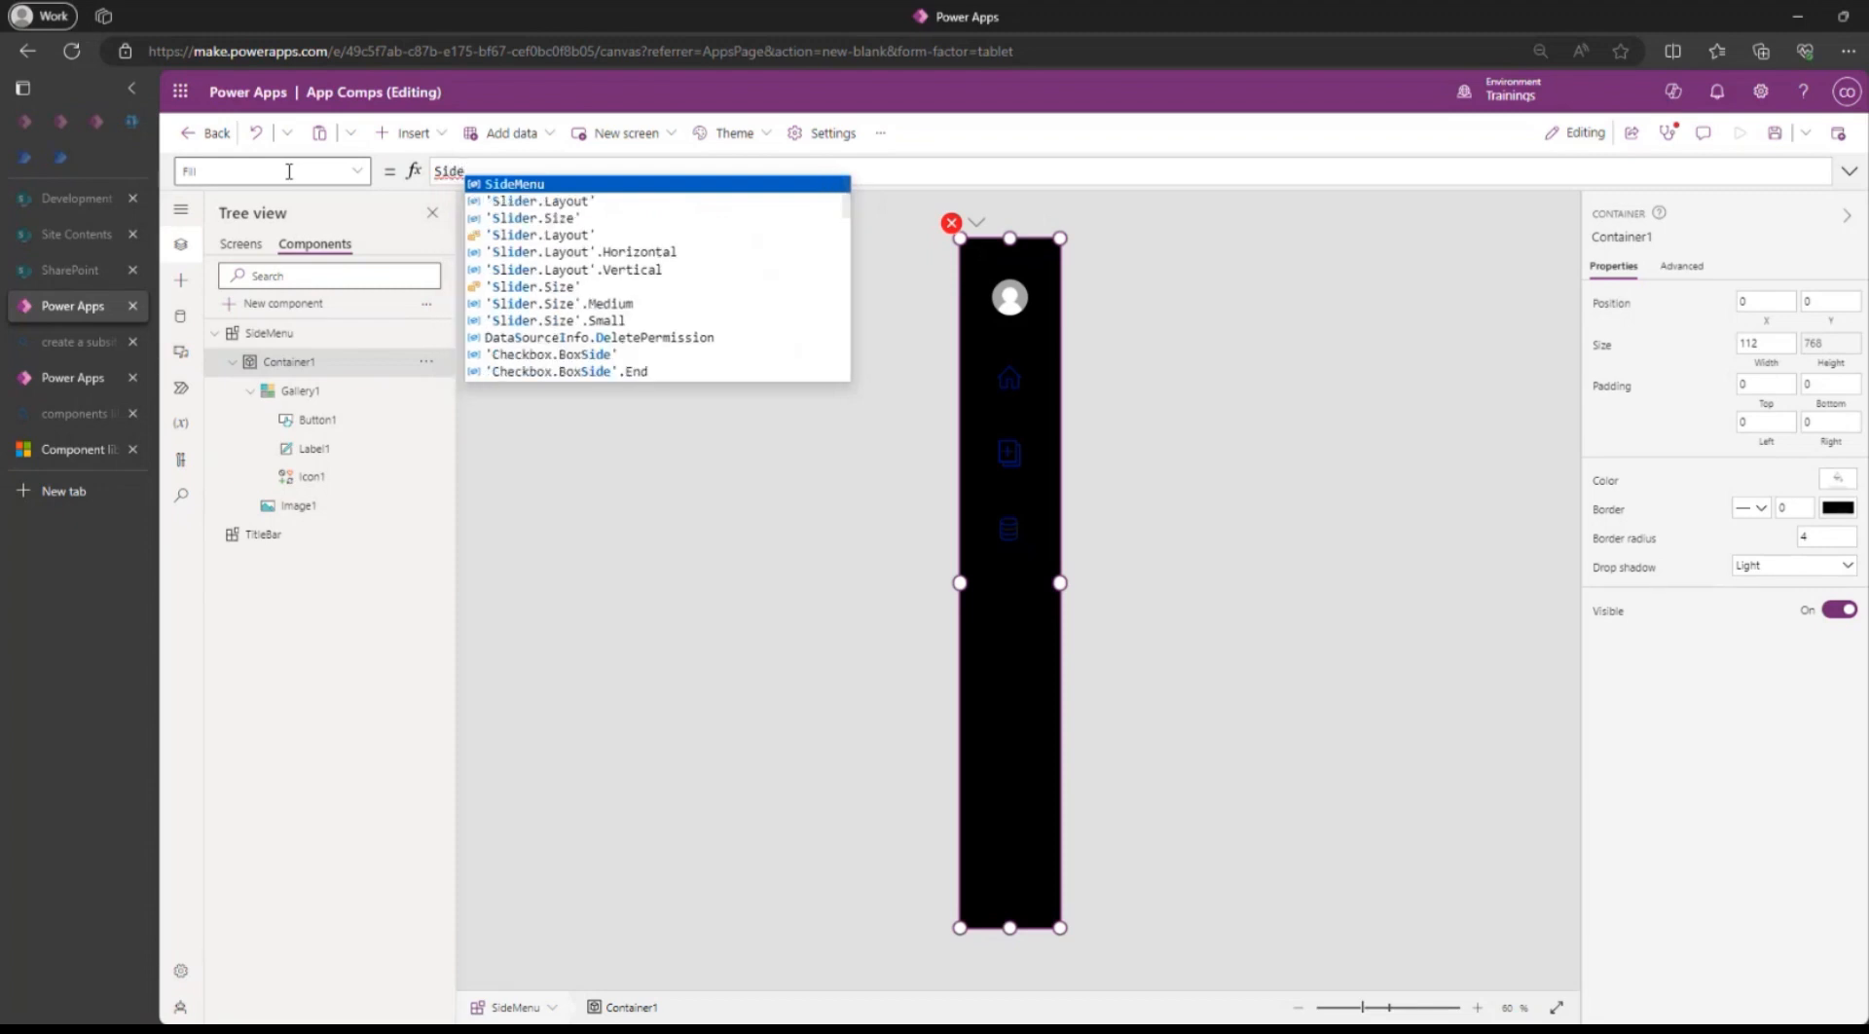
key("Tab")
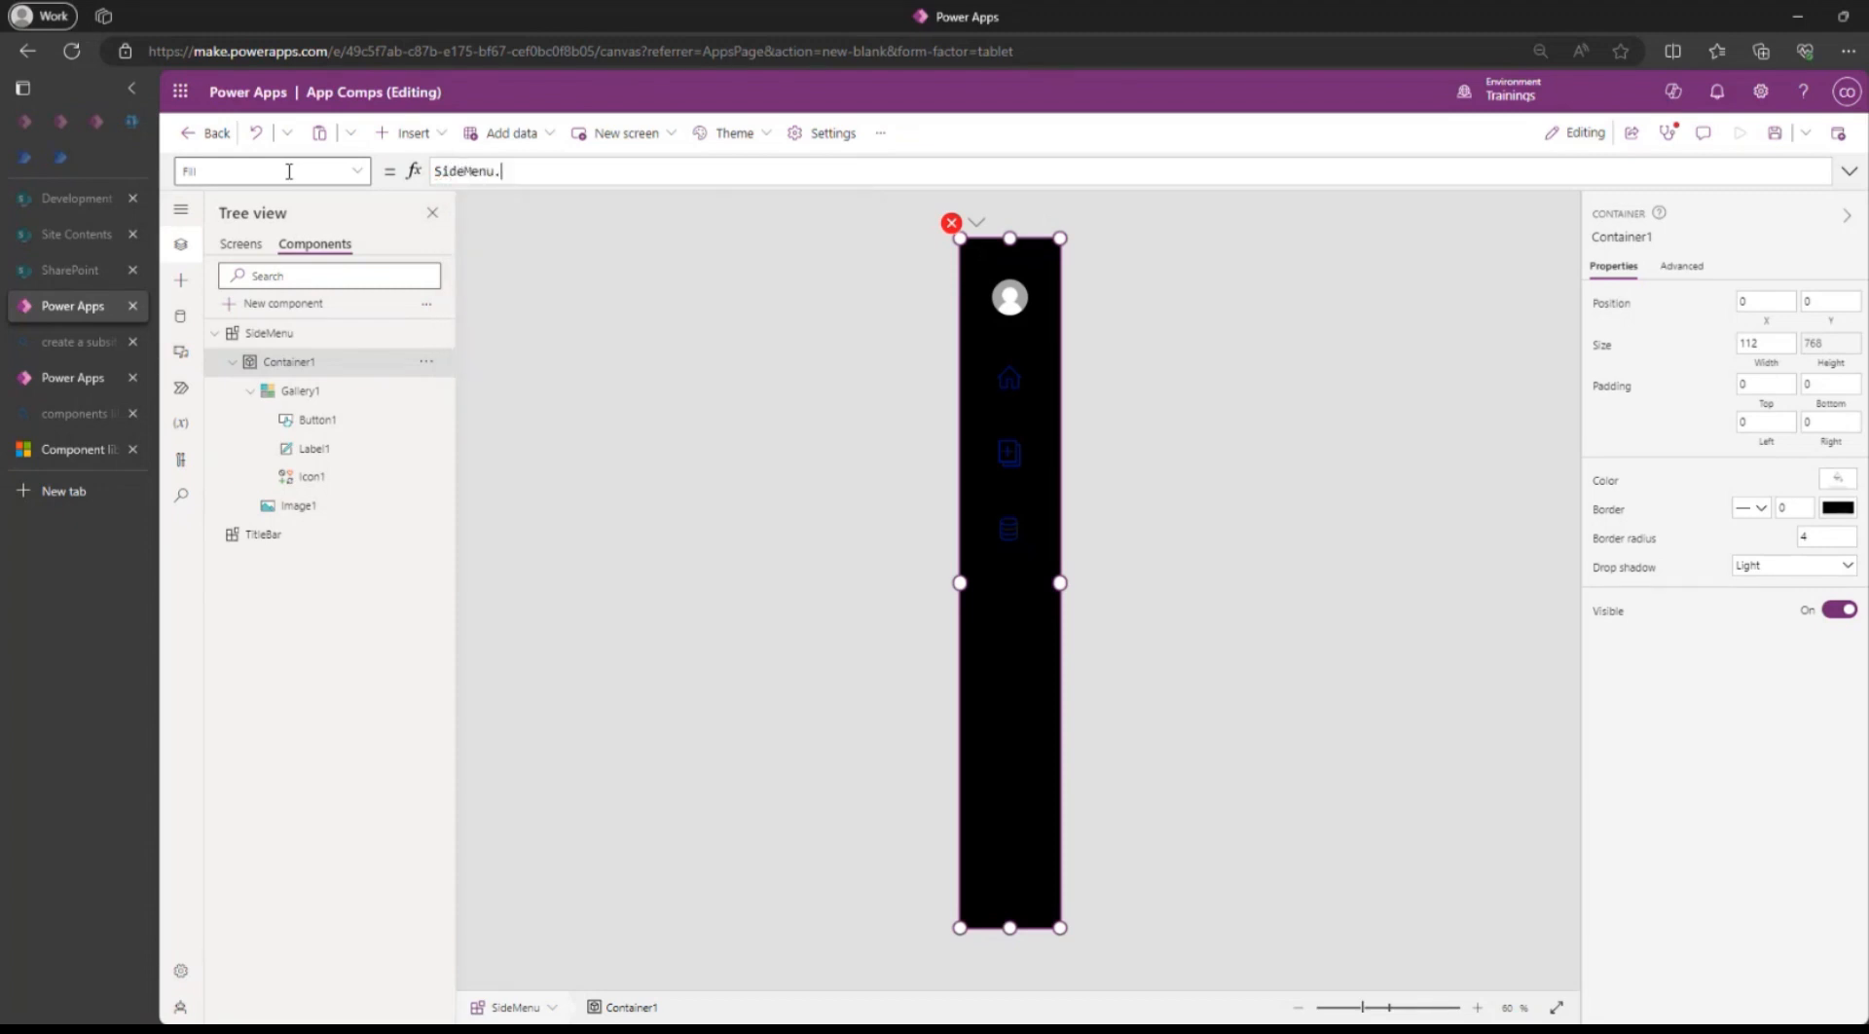
type(".")
key("Tab")
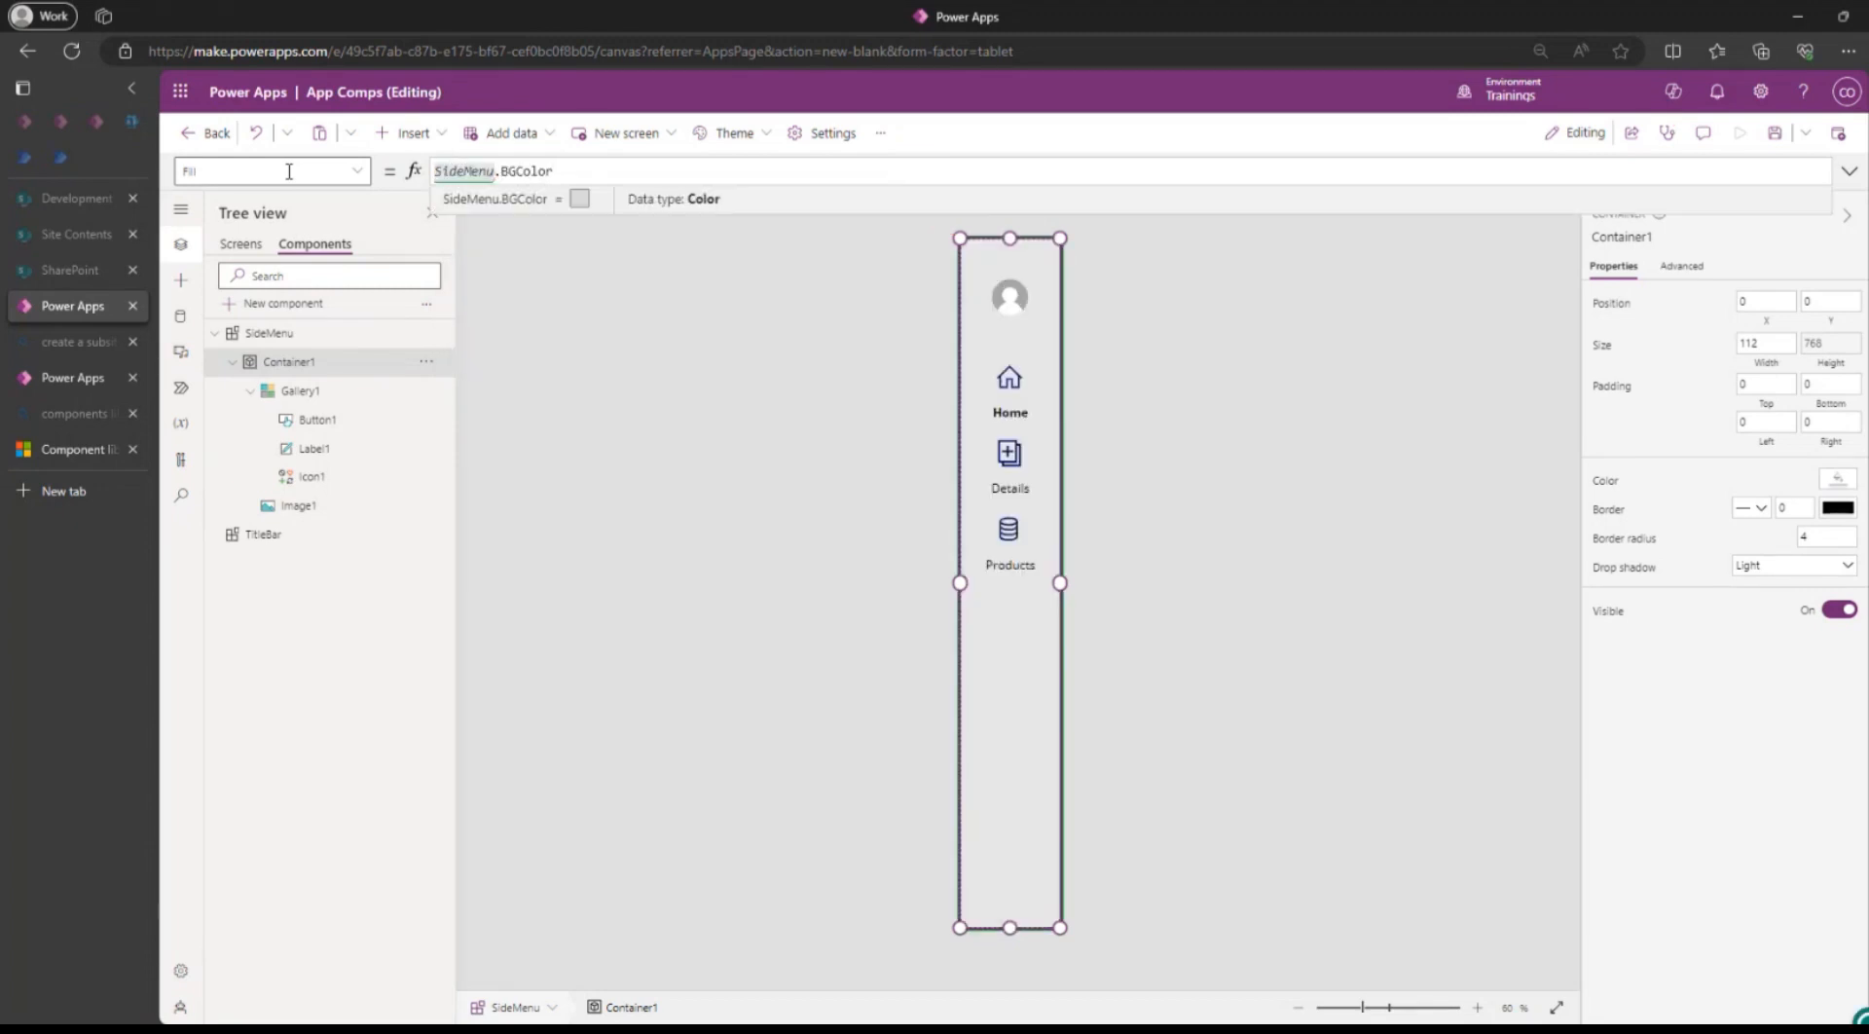
Save the app and go back to the screens list to show Screen1.
left_click(1774, 133)
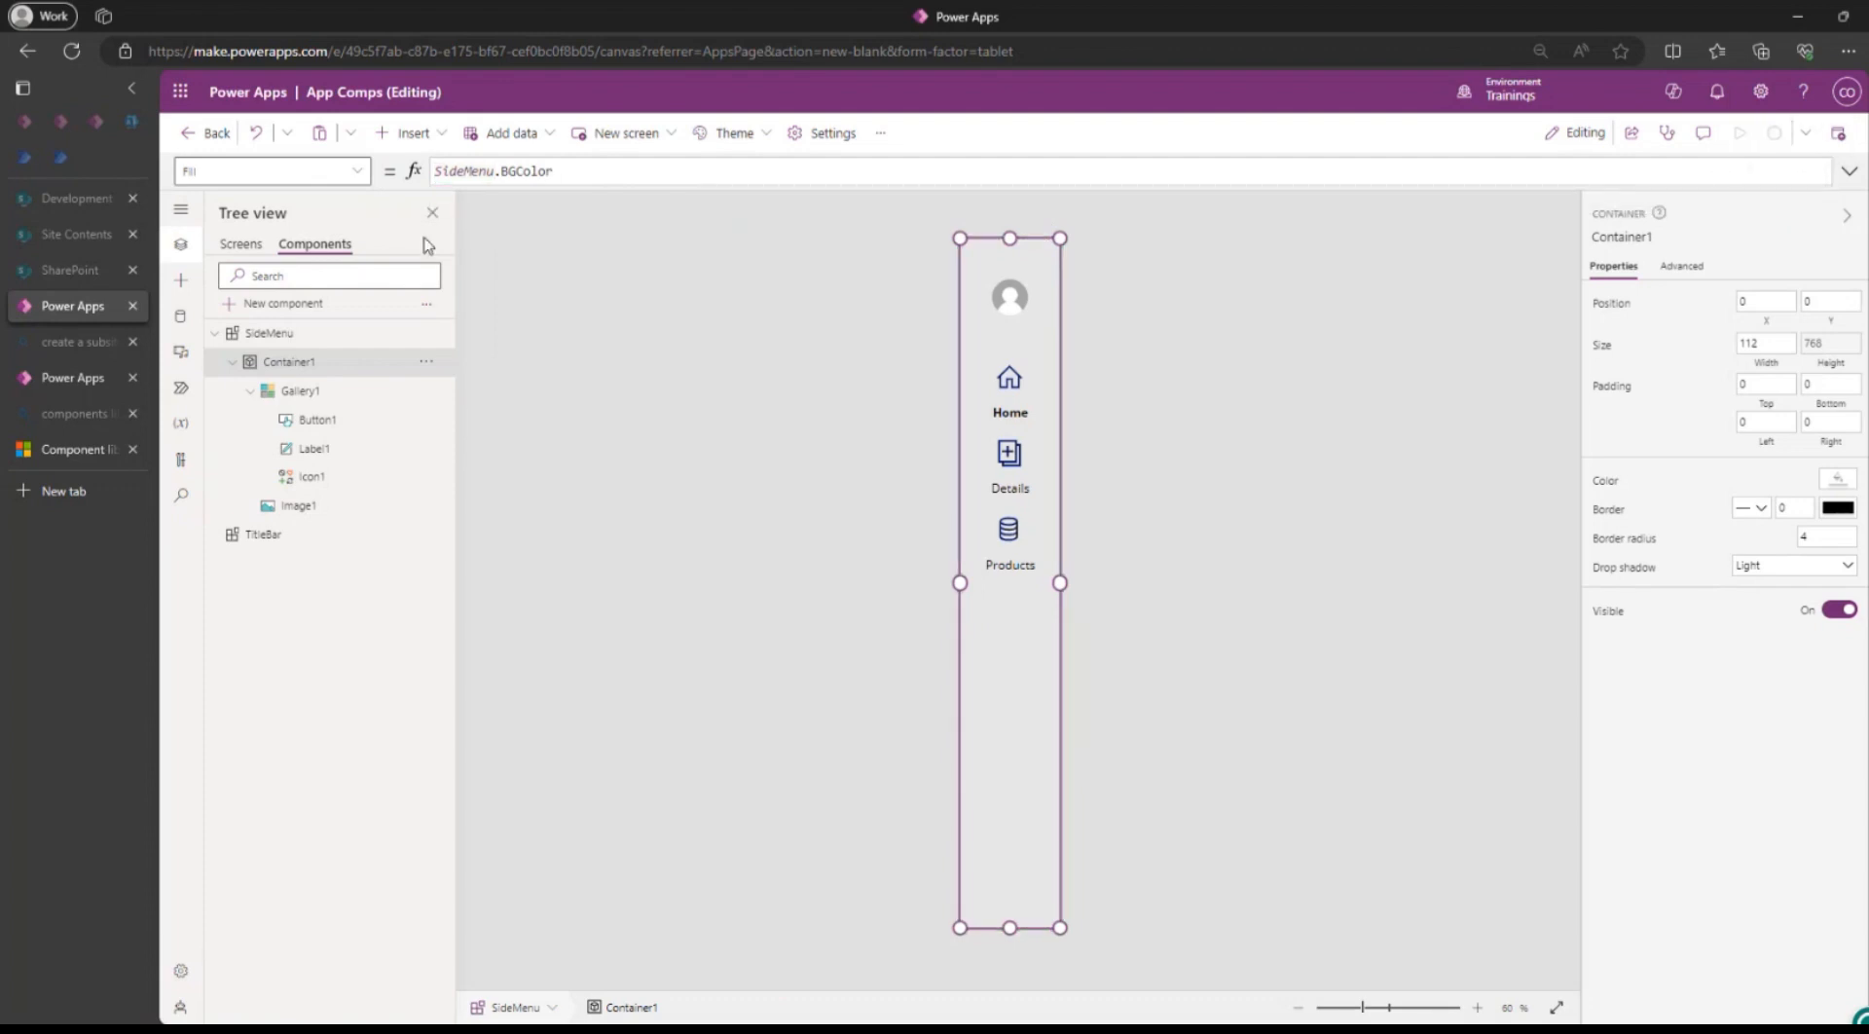
left_click(235, 243)
scroll(1010, 686, "down", 5)
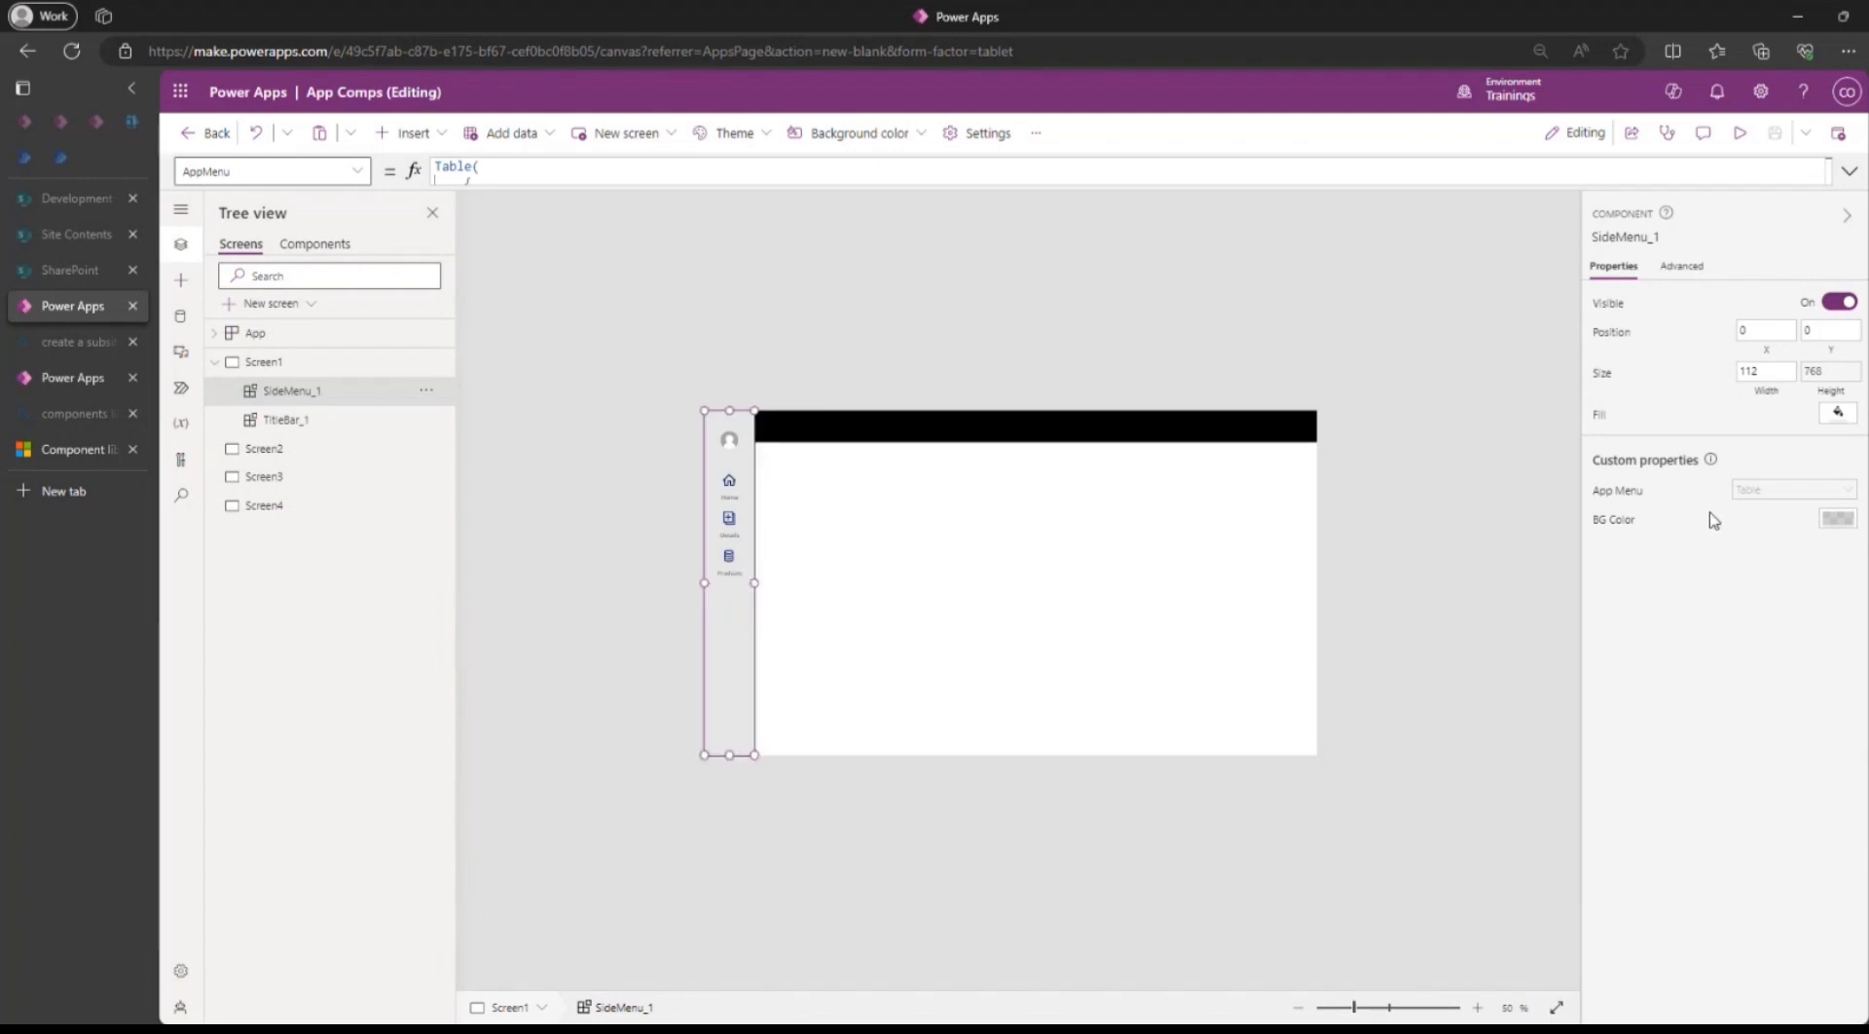
Set SideMenu_1's BG Color on Screen1 to salmon and save the app.
left_click(1616, 520)
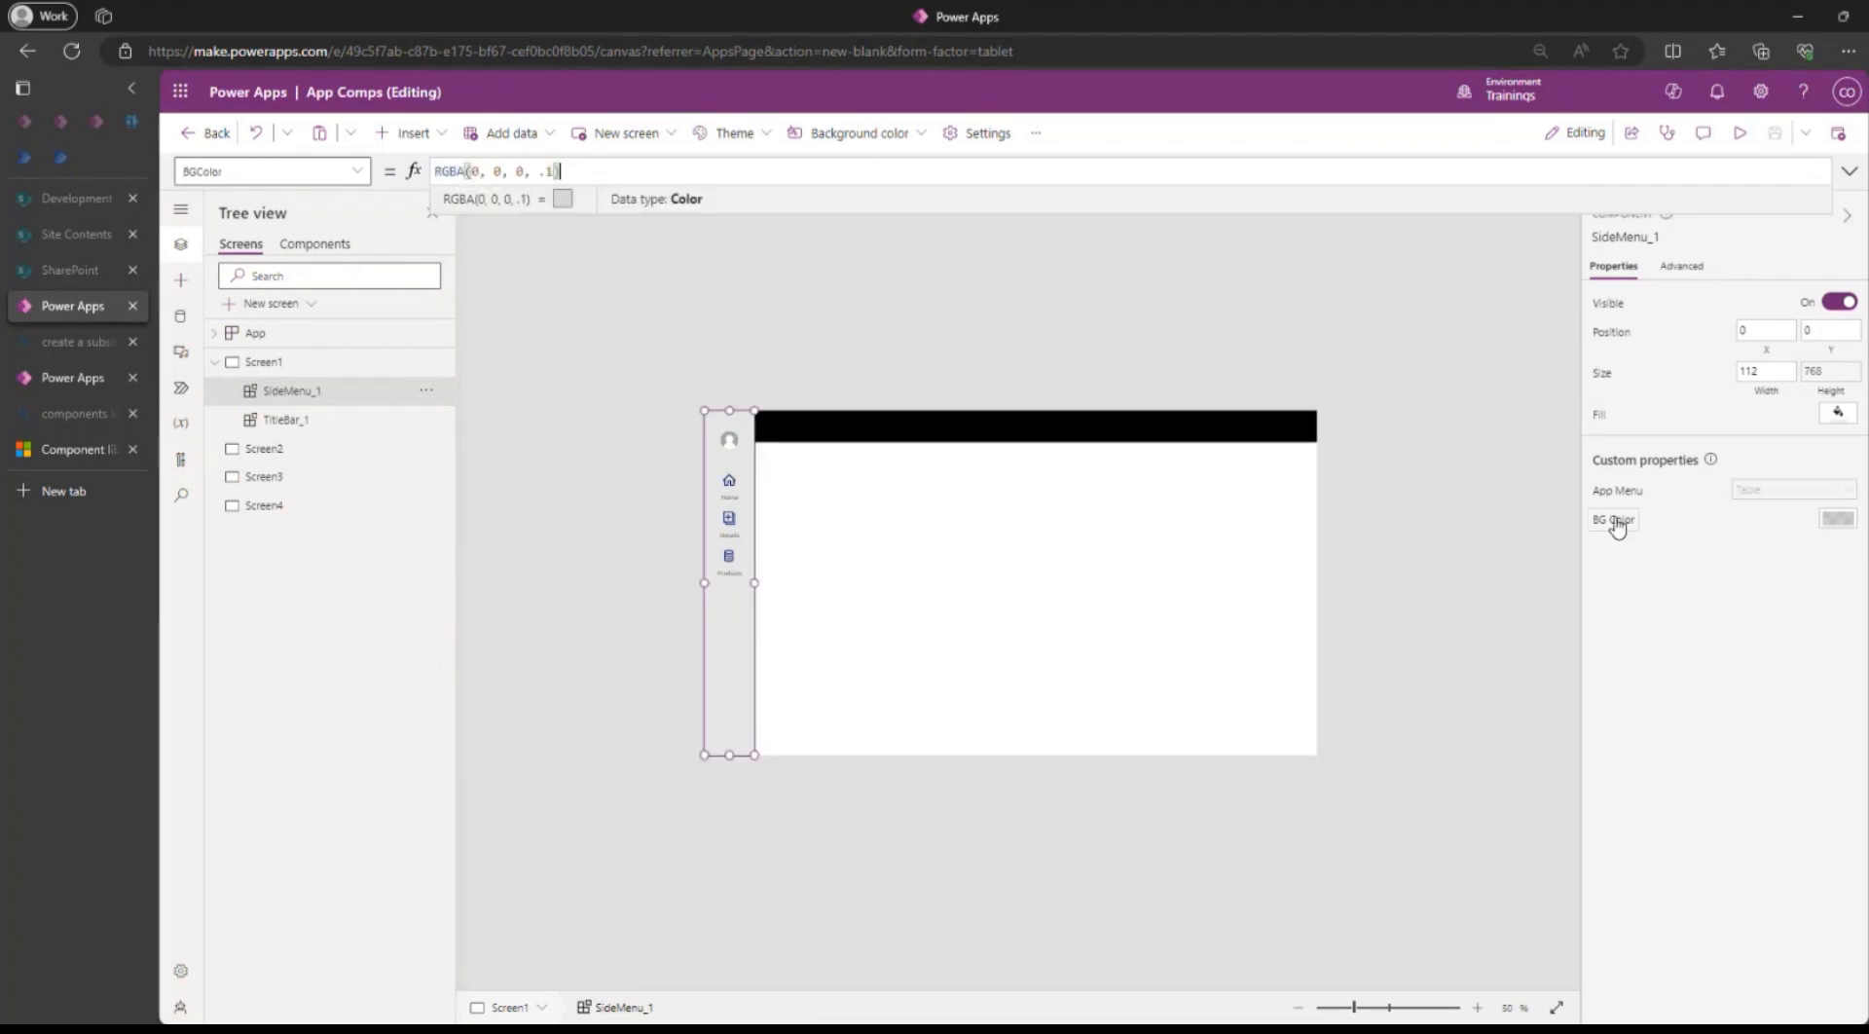
left_click(1836, 518)
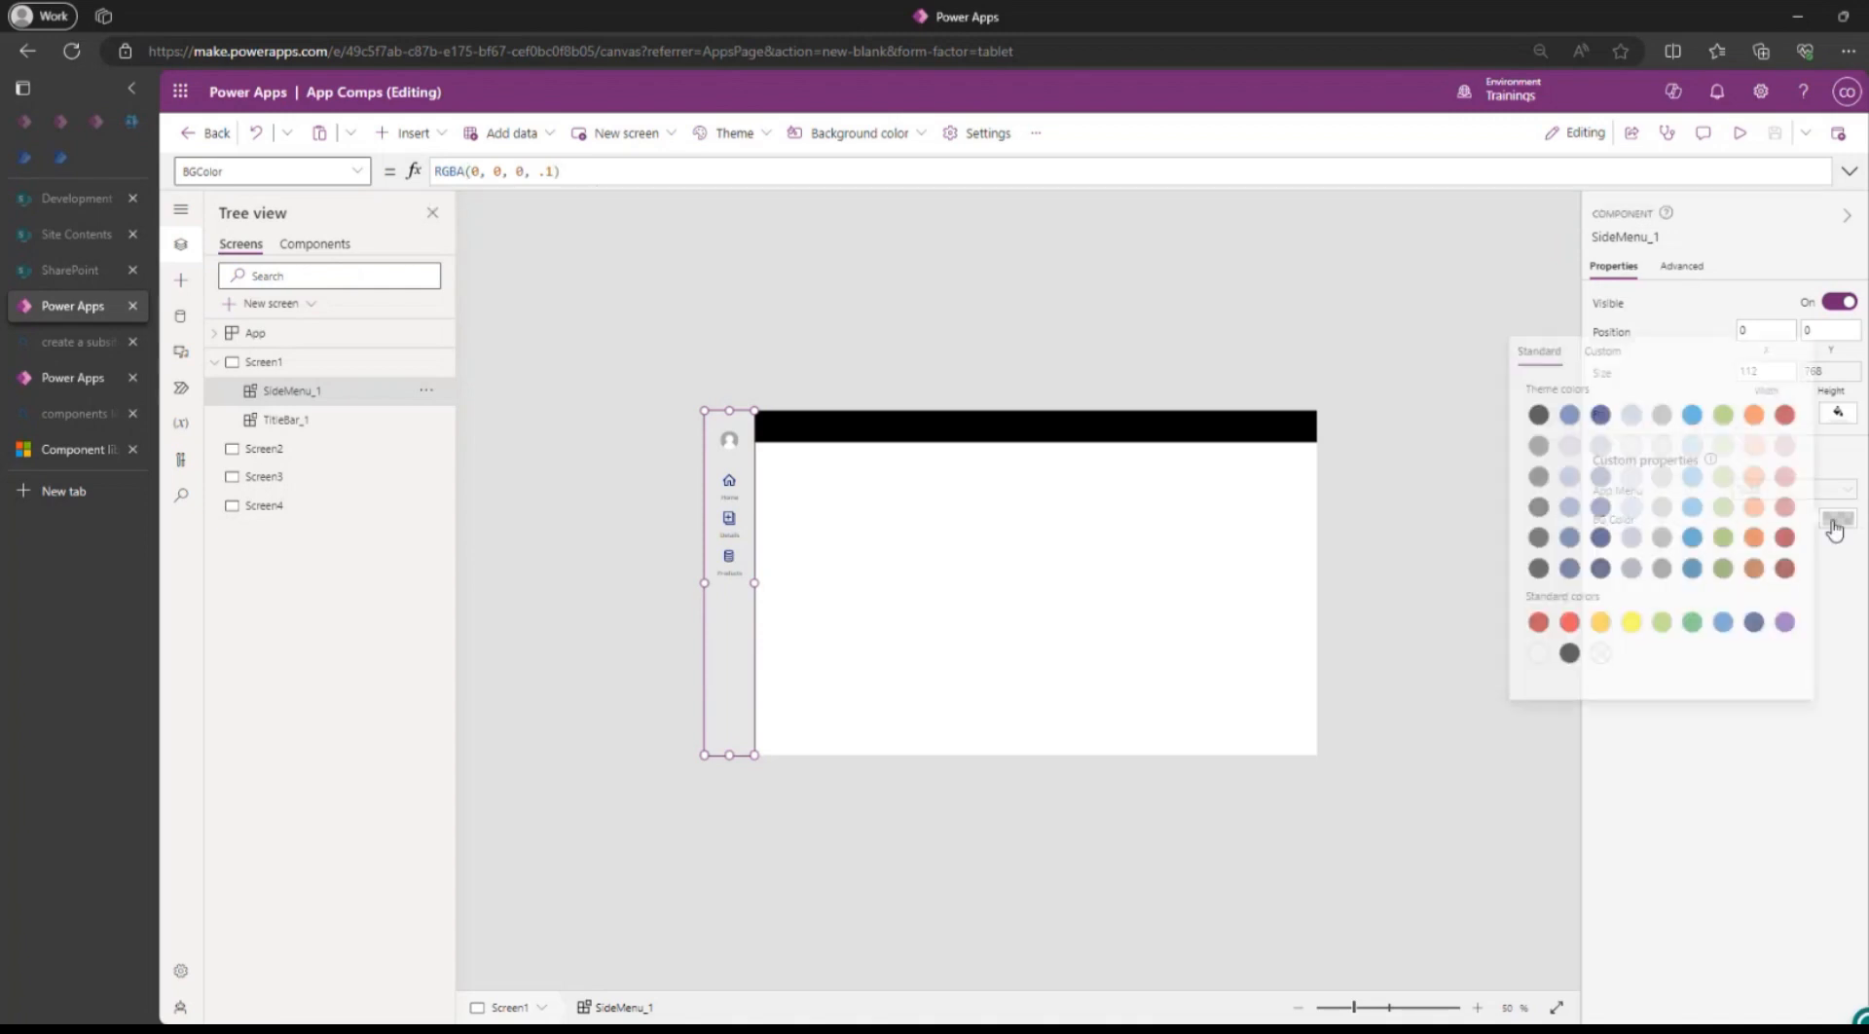
left_click(1776, 508)
left_click(834, 299)
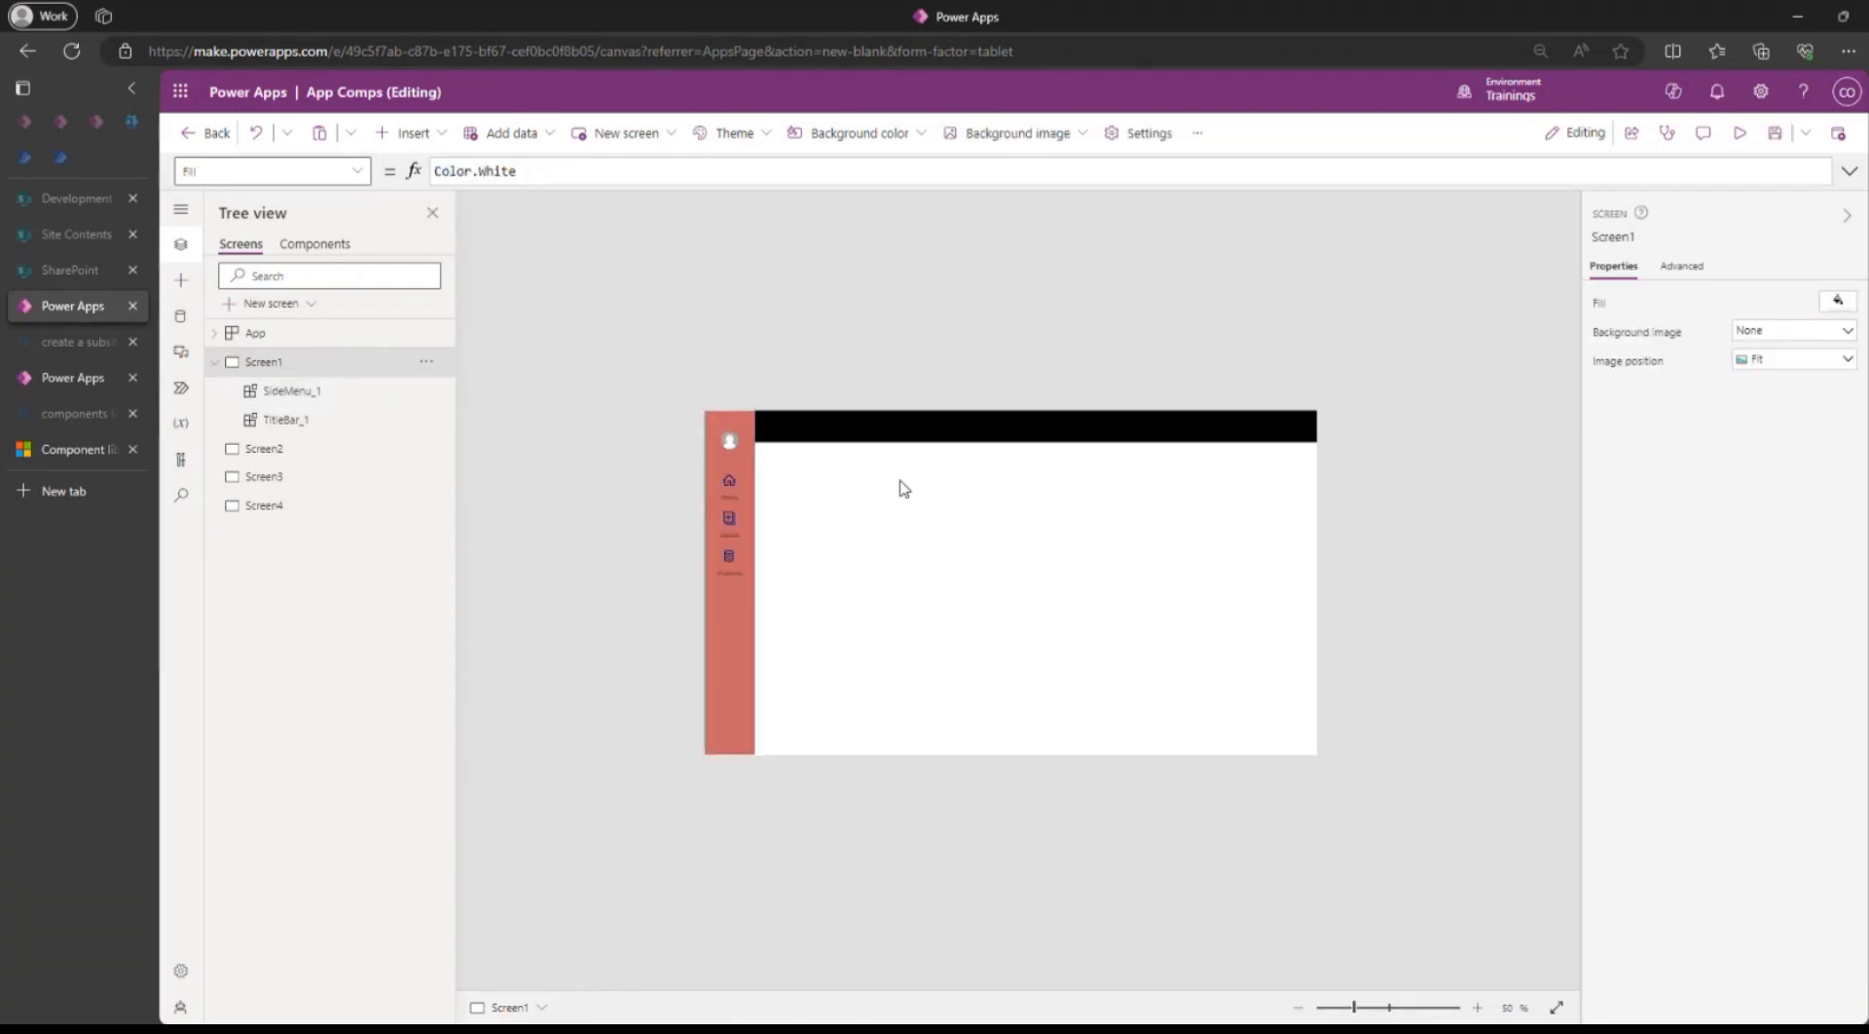
left_click(1771, 142)
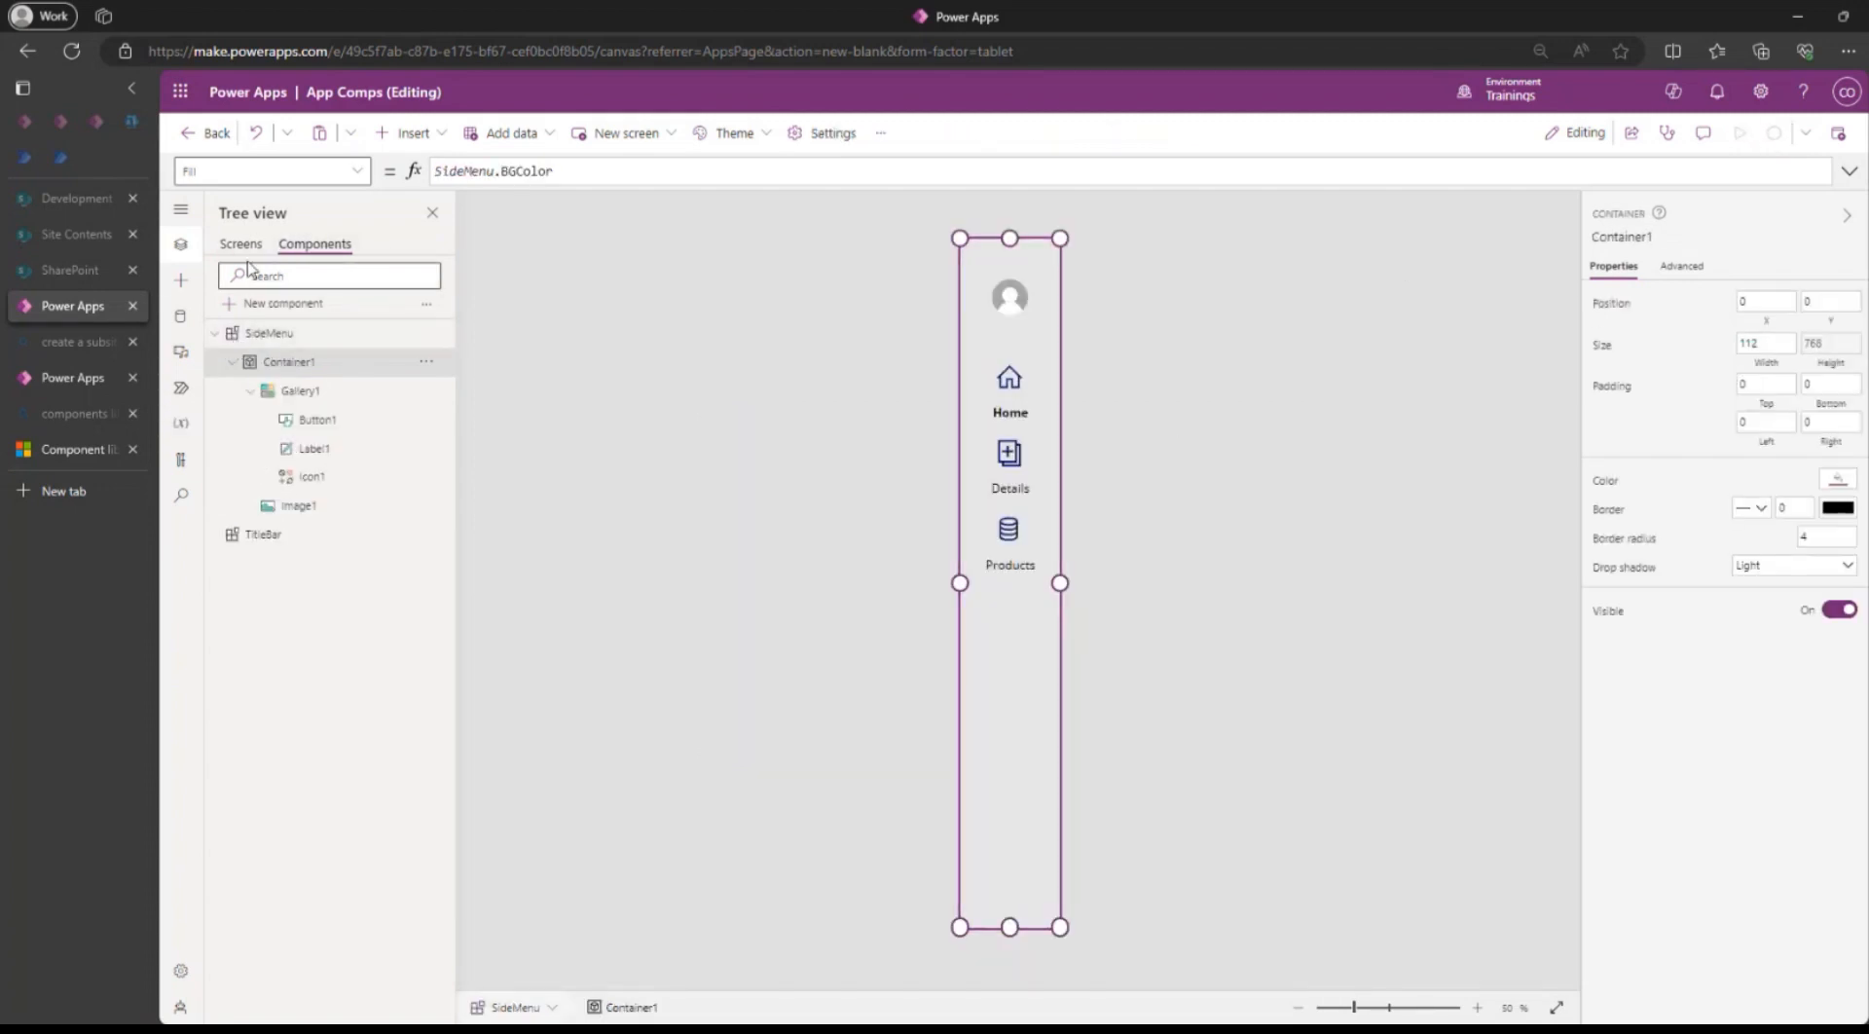
Insert a SideMenu component onto the blank Screen2.
left_click(241, 243)
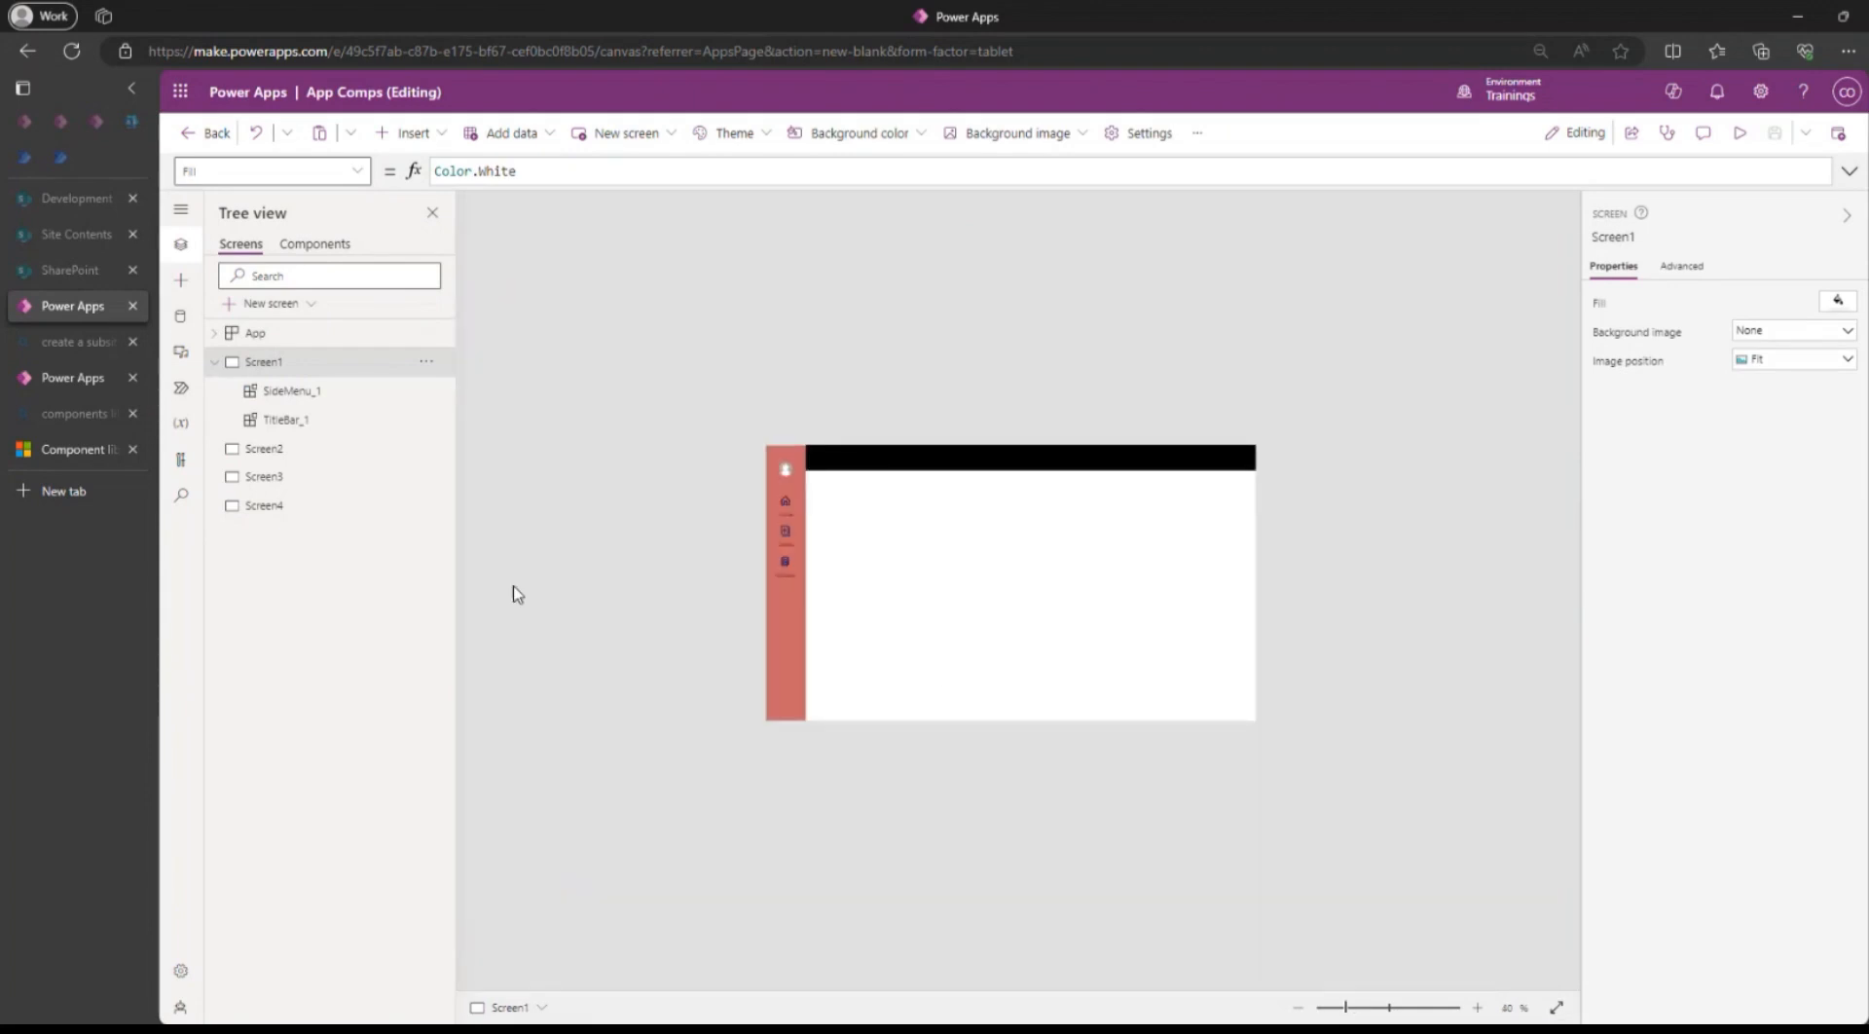
left_click(259, 450)
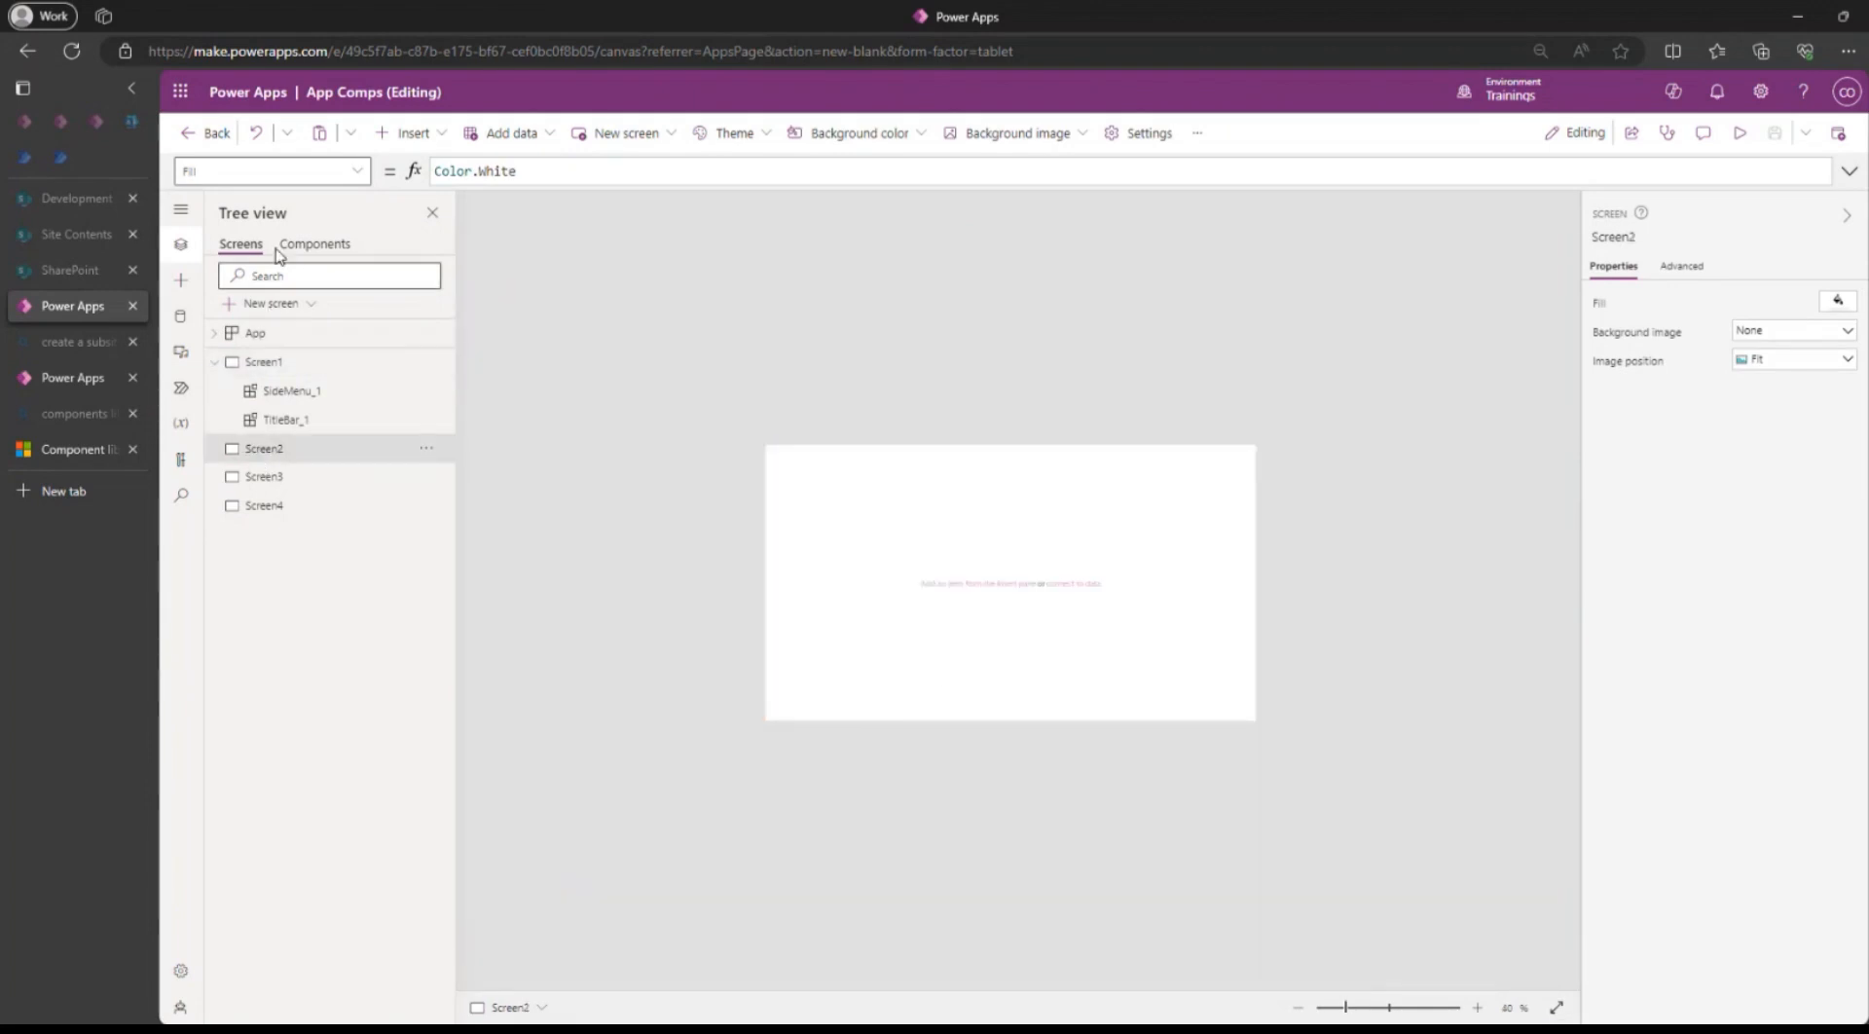
left_click(419, 137)
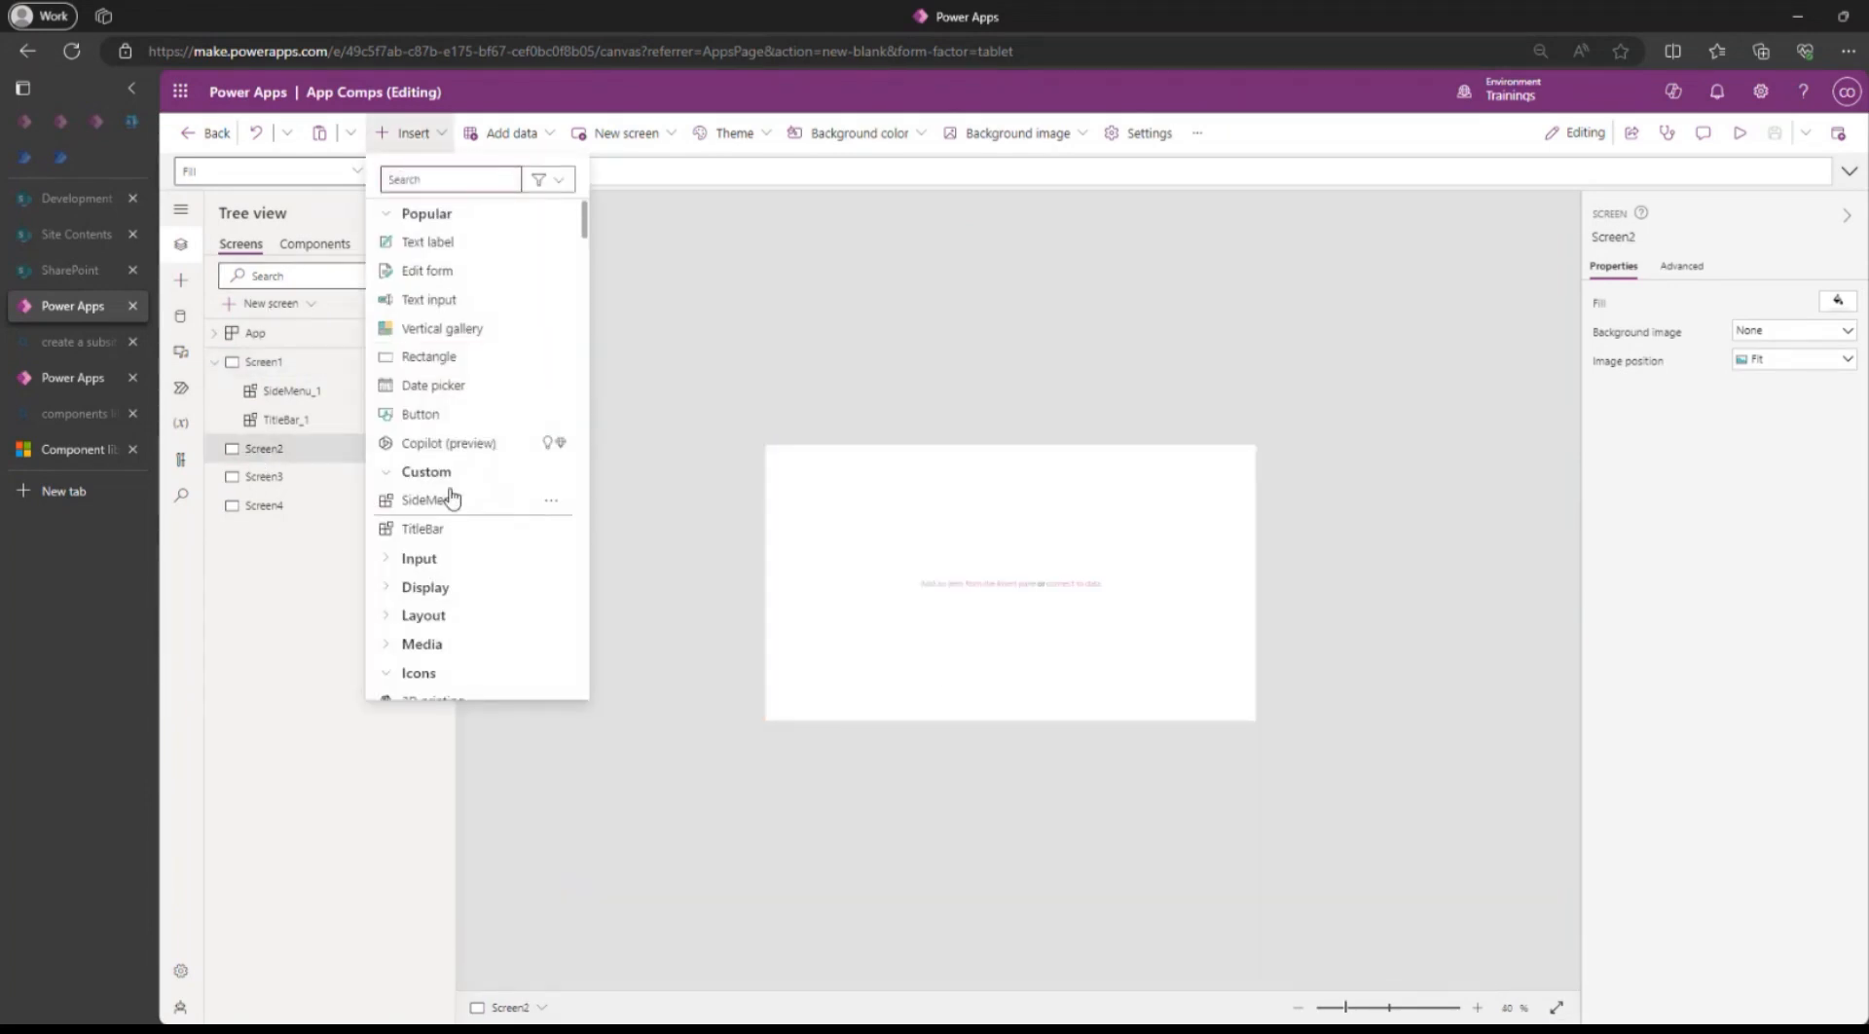
left_click(434, 502)
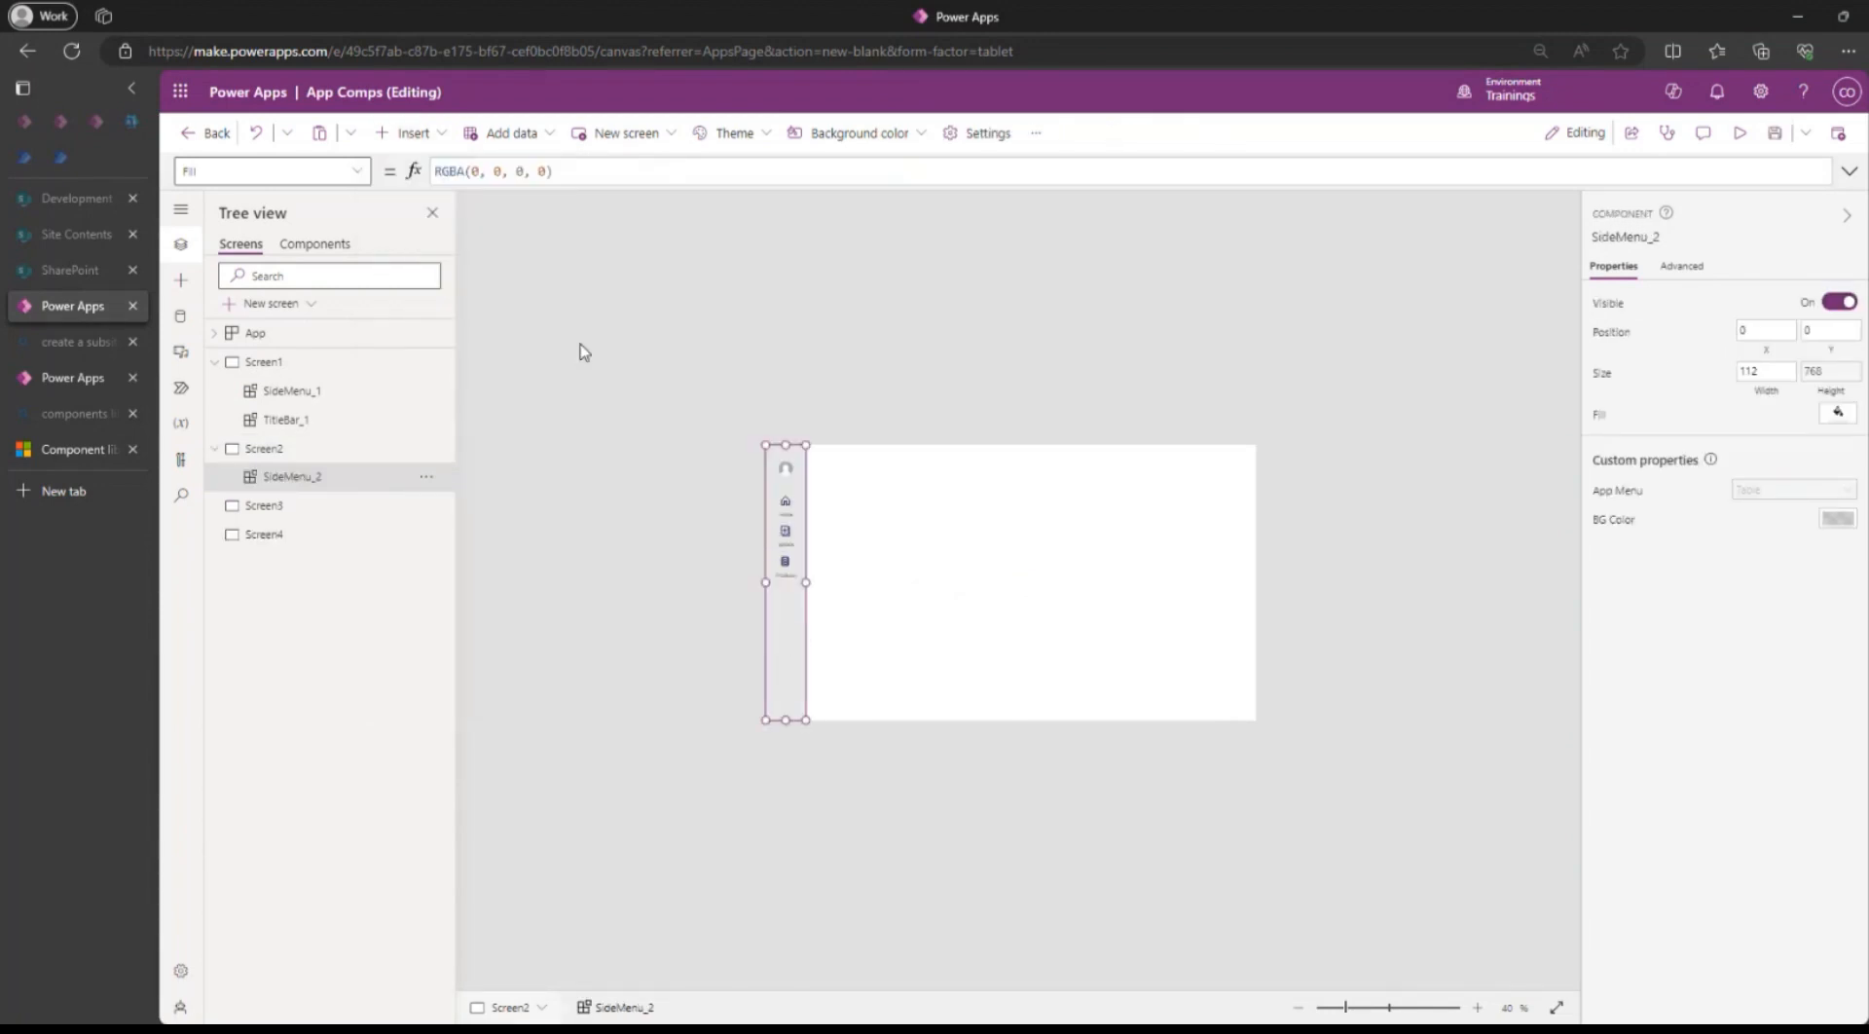
Set the Screen2 side menu's BG Color to green, then return to Screen1.
left_click(264, 362)
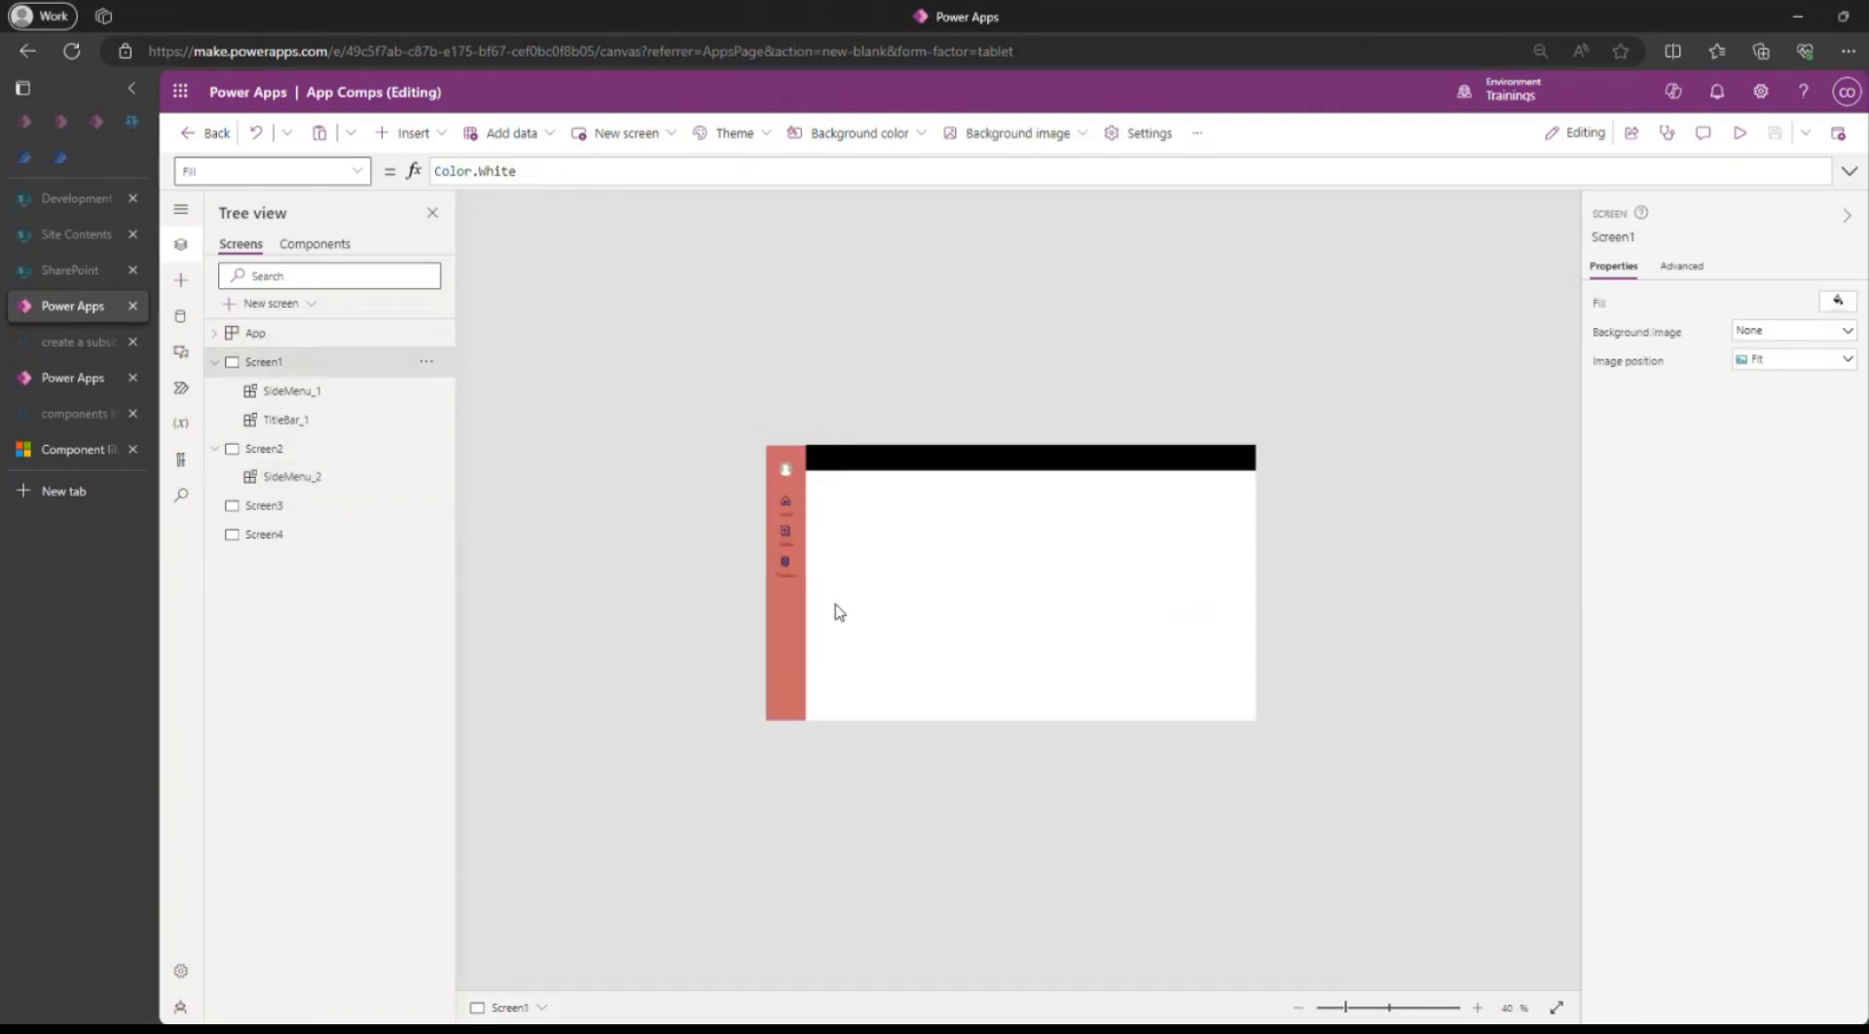
left_click(314, 476)
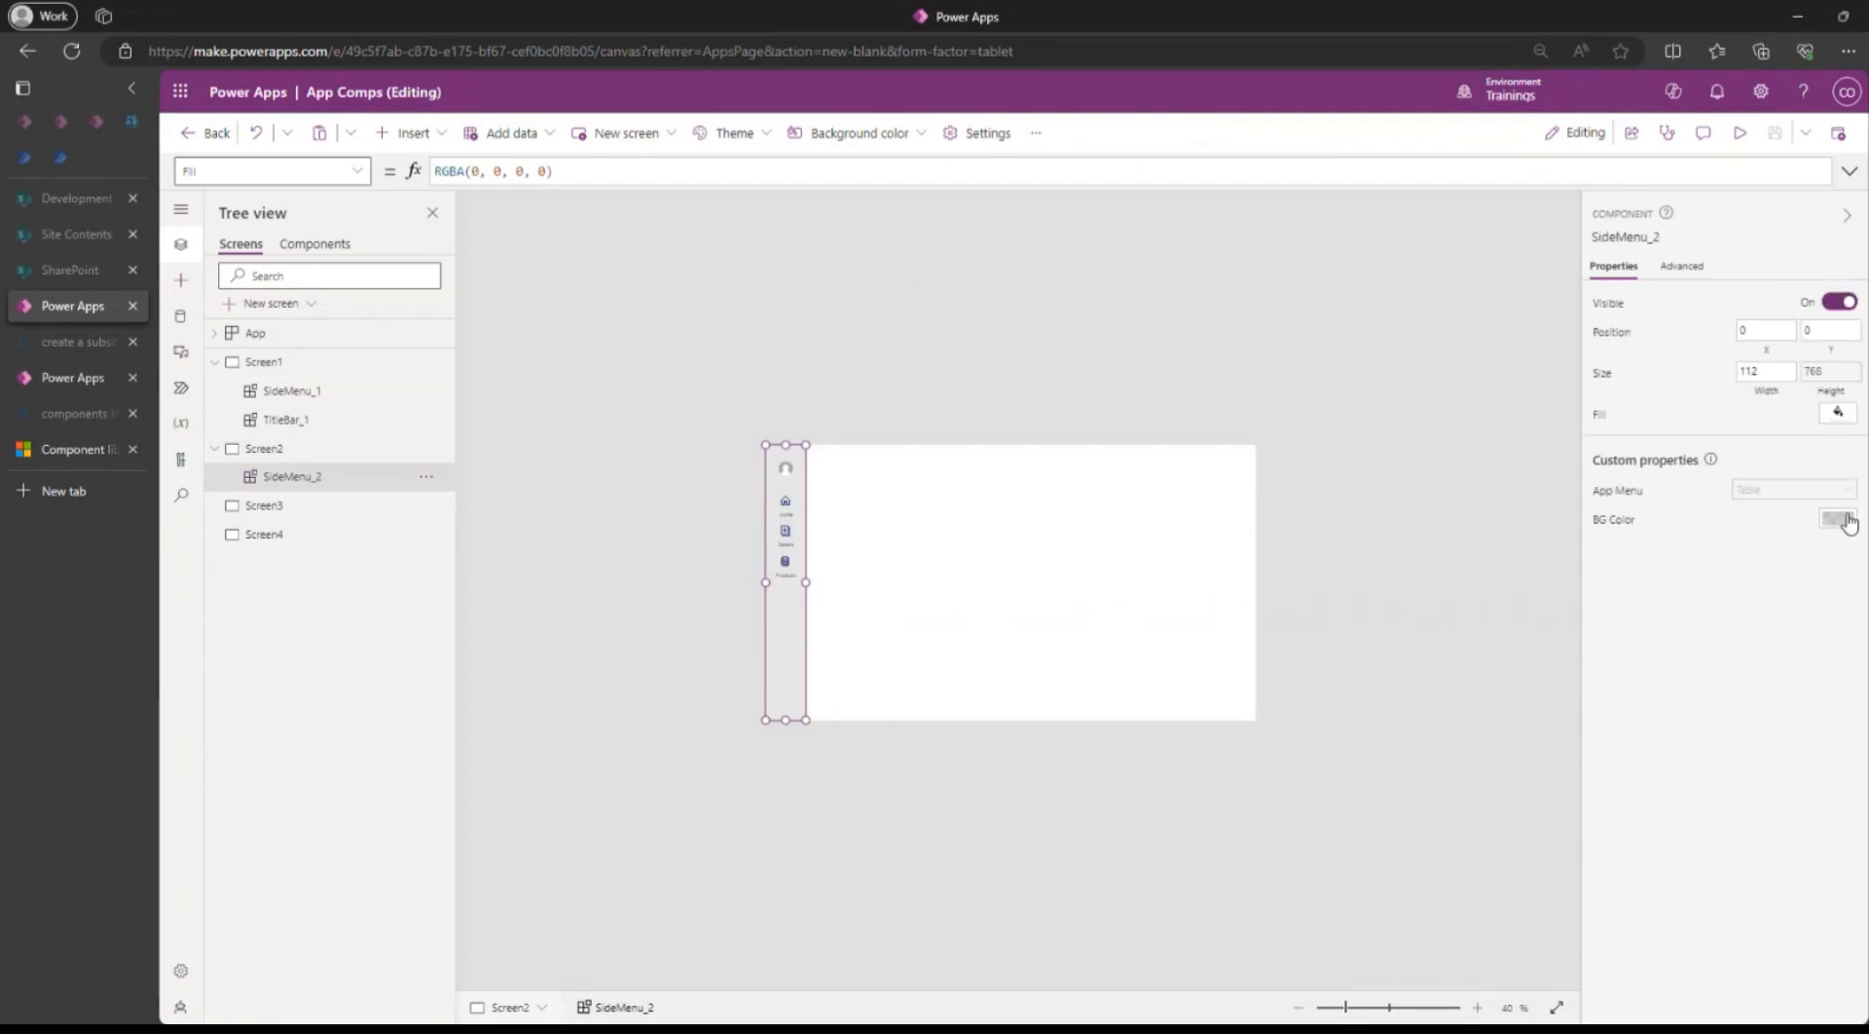
left_click(1837, 518)
left_click(1687, 622)
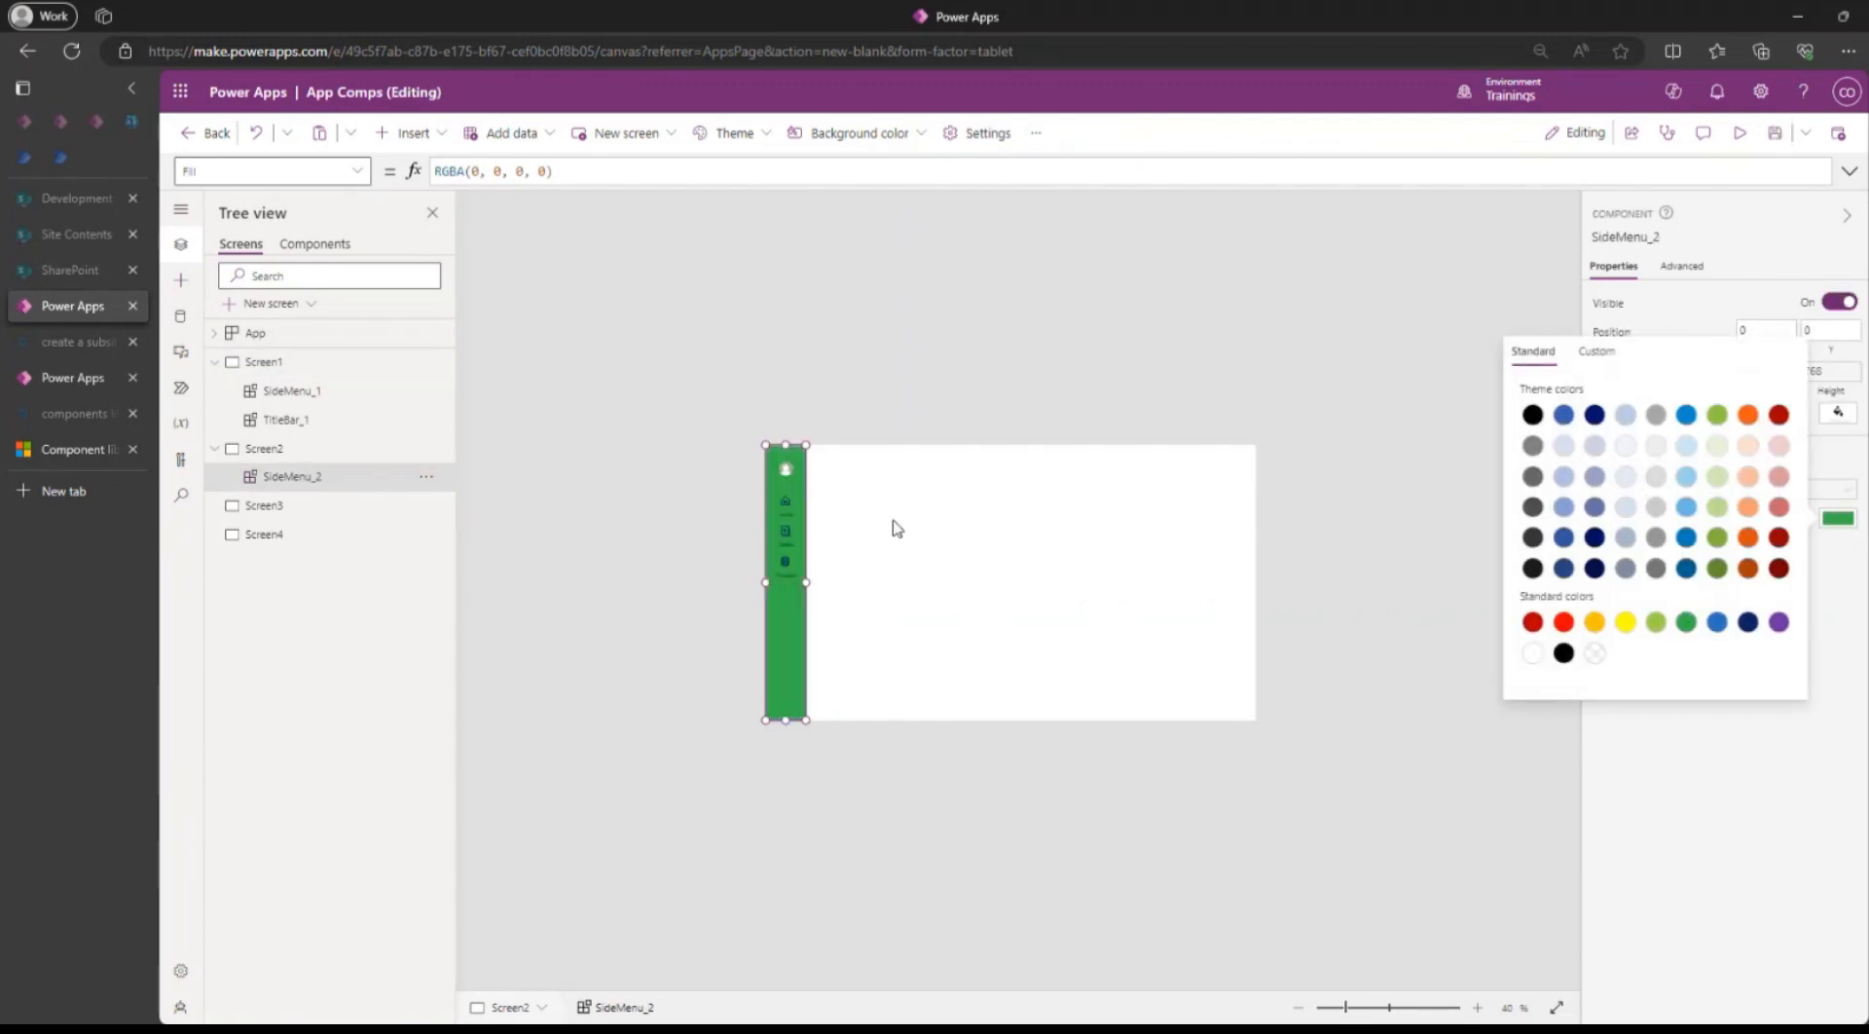
left_click(261, 362)
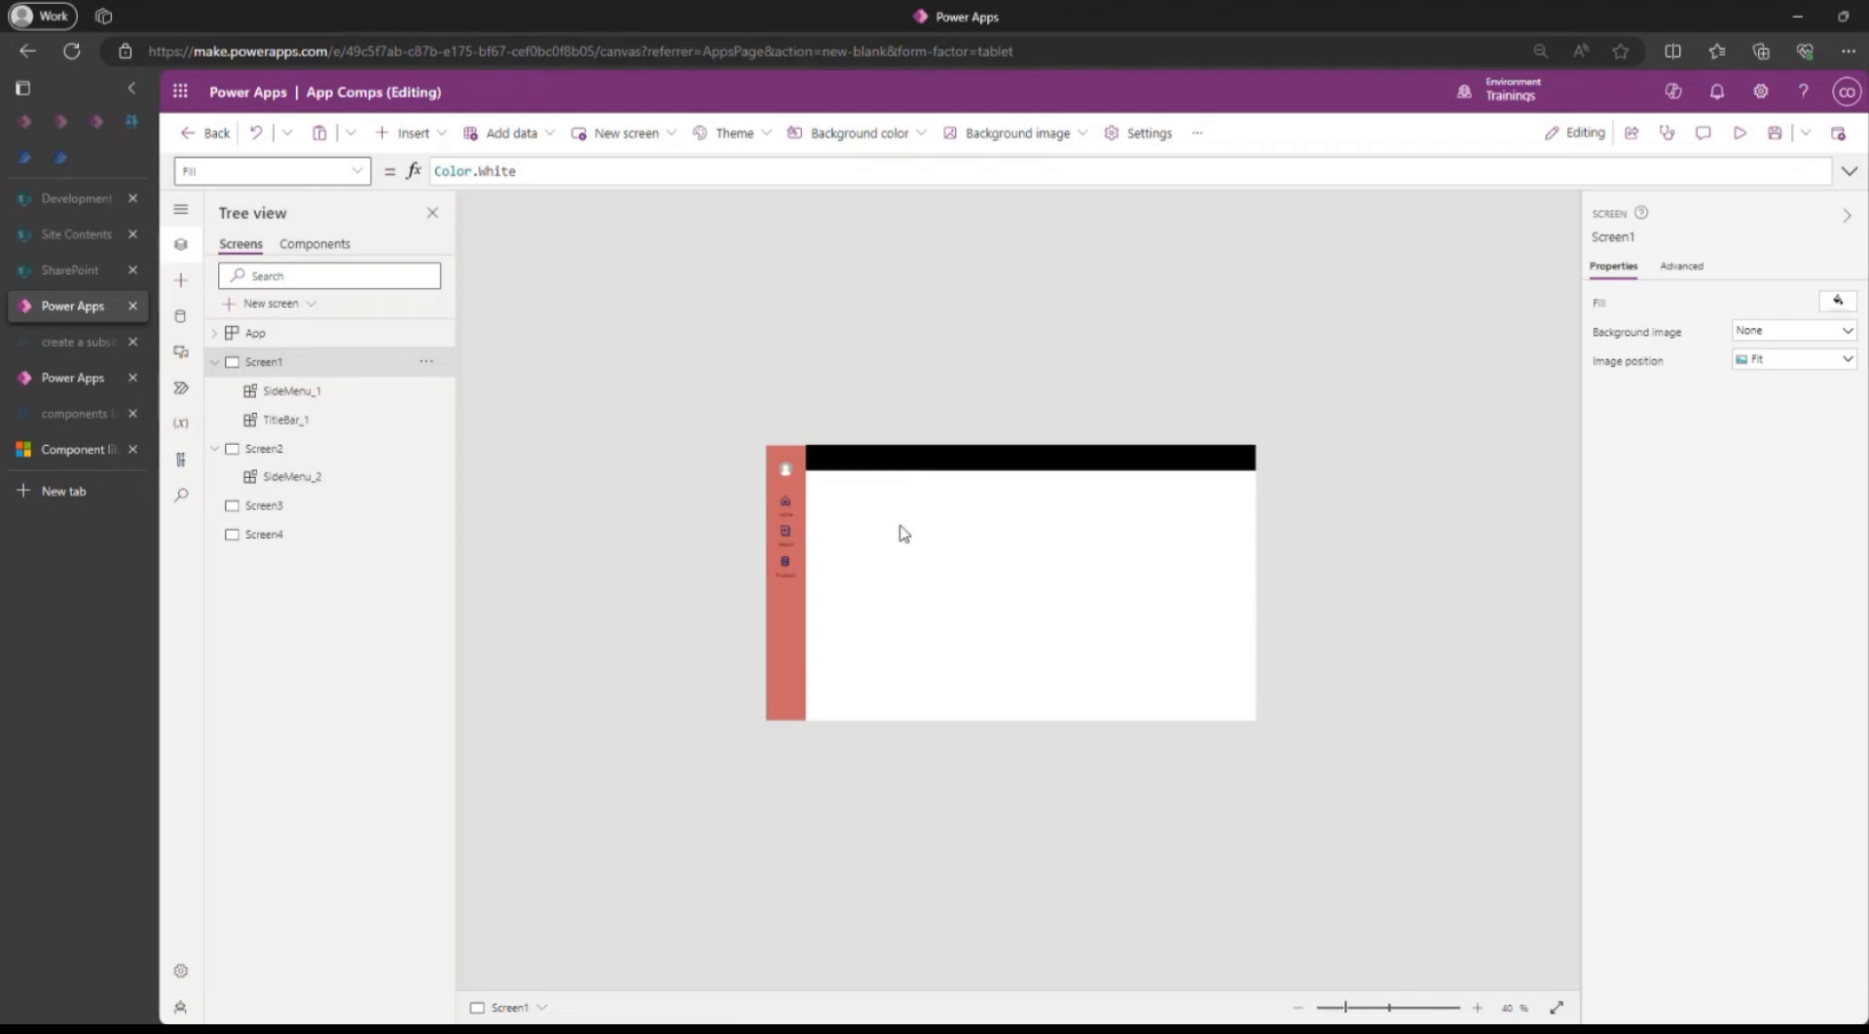
Zoom in on Screen1 and select the TitleBar_1 instance beside the side menu.
scroll(1046, 336, "up", 1)
scroll(1045, 342, "up", 2)
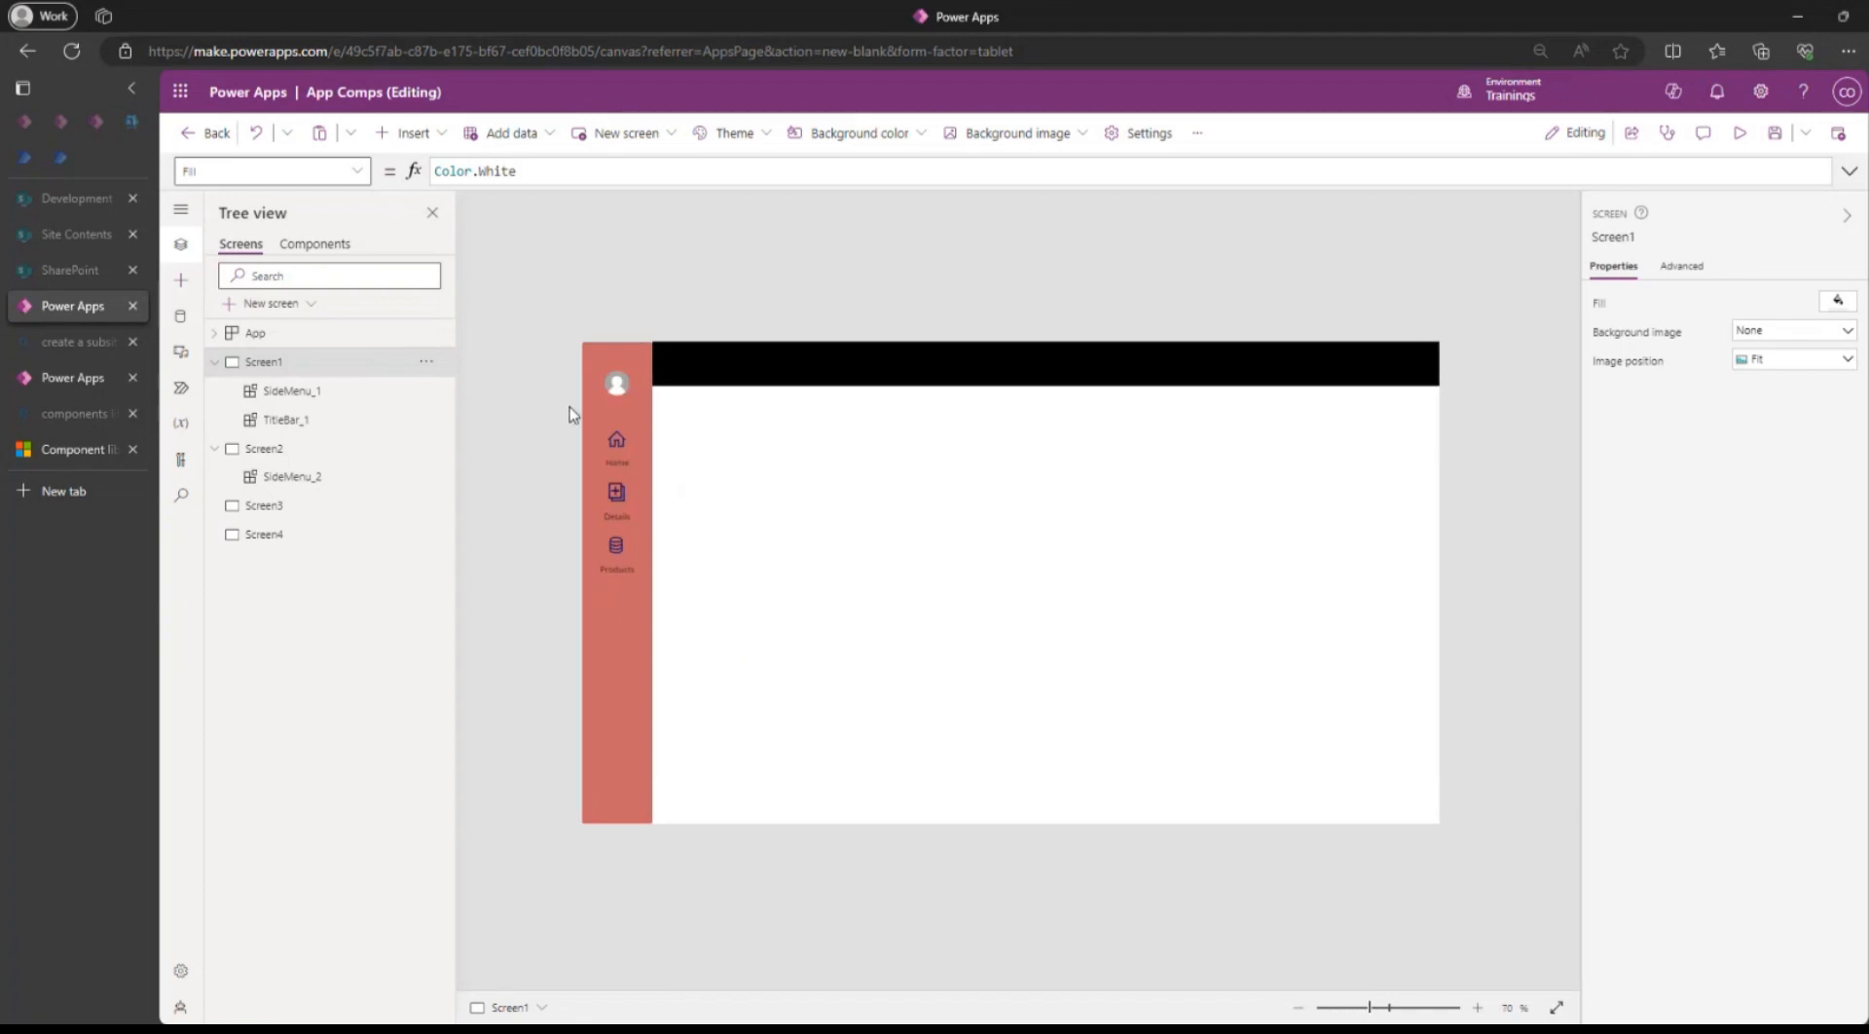
left_click(1074, 367)
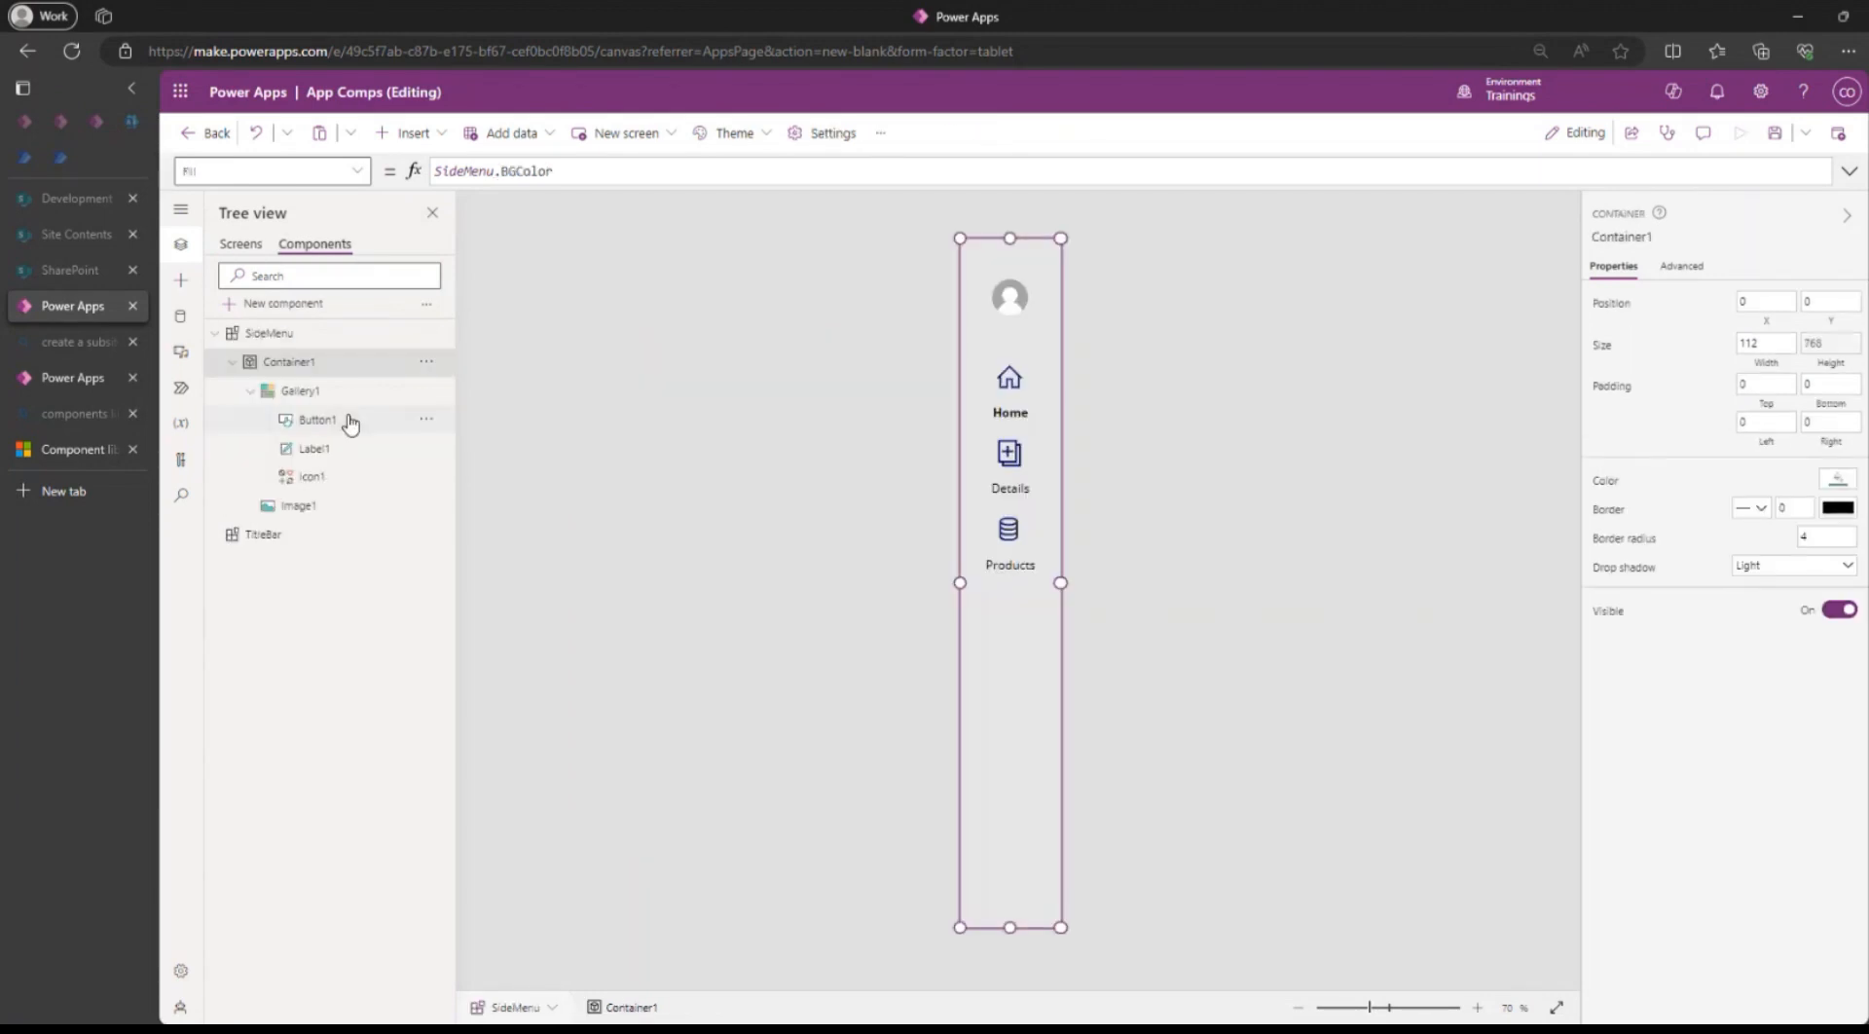
Change the TitleBar component's Fill from black to RGBA(23, 257, 24, 1) and save the app.
left_click(280, 536)
scroll(1071, 361, "down", 1)
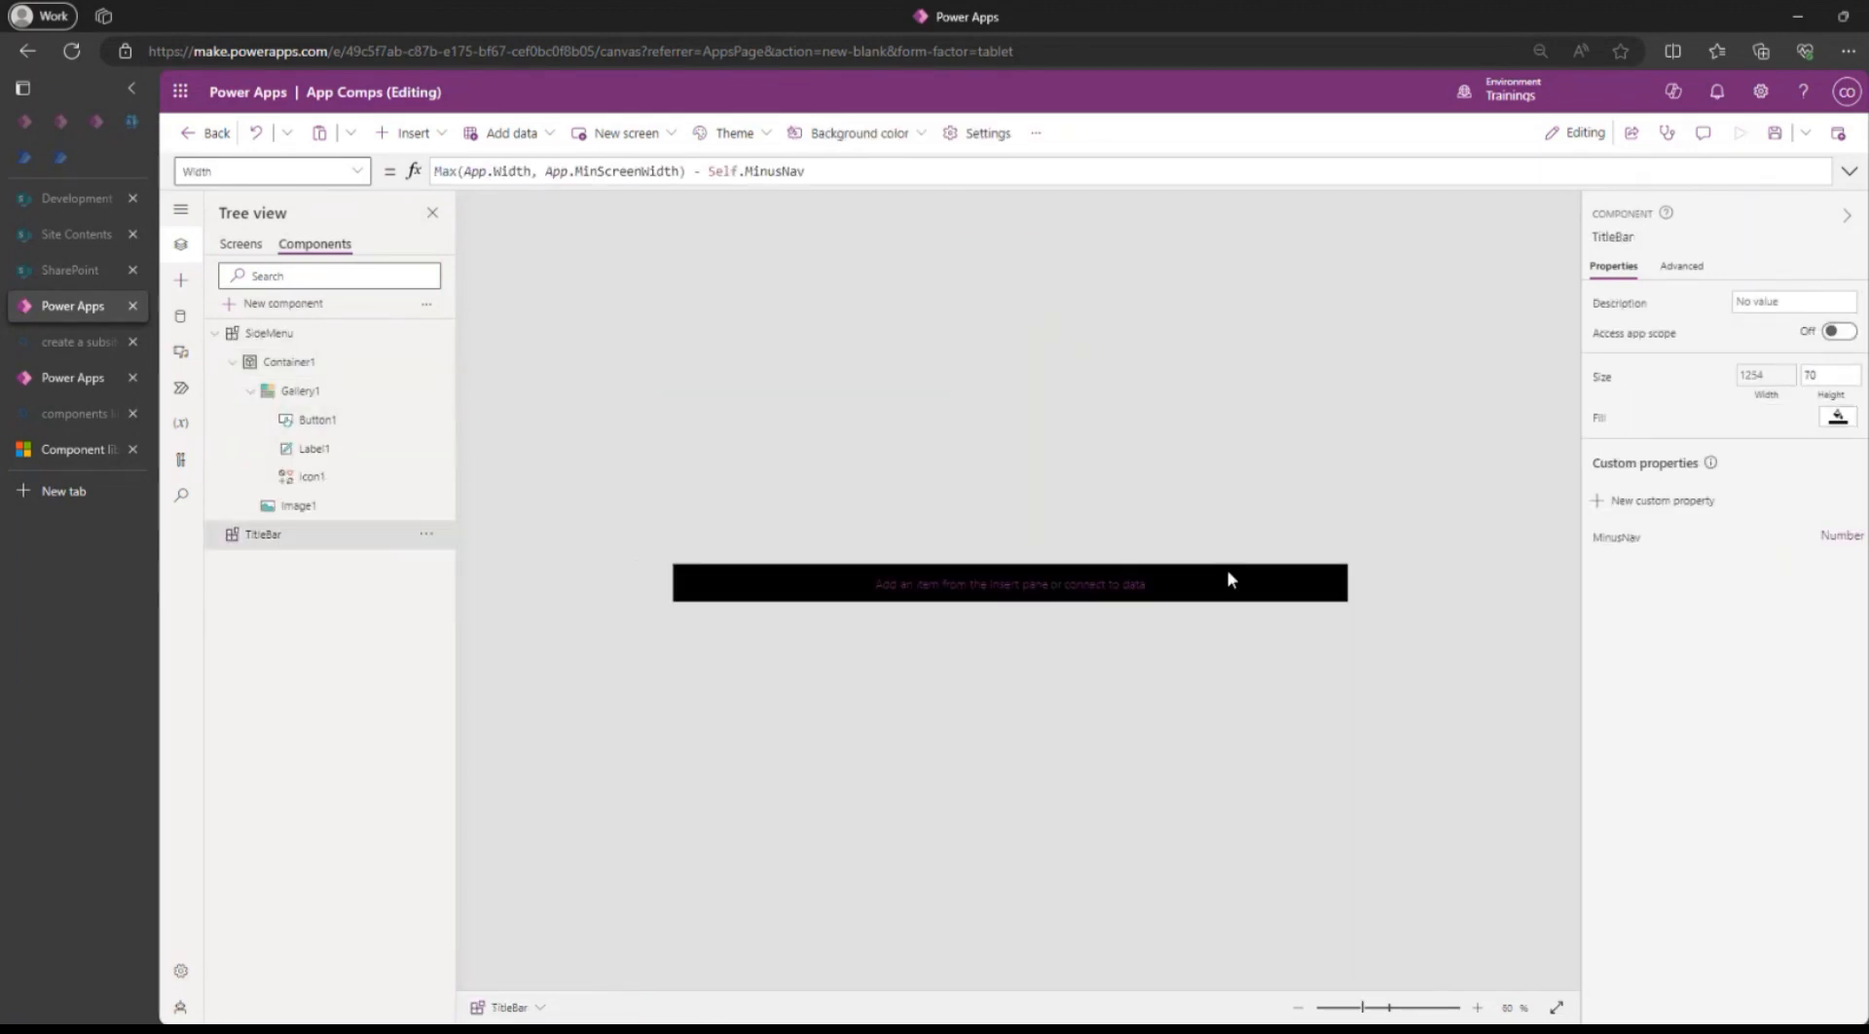
left_click(1597, 422)
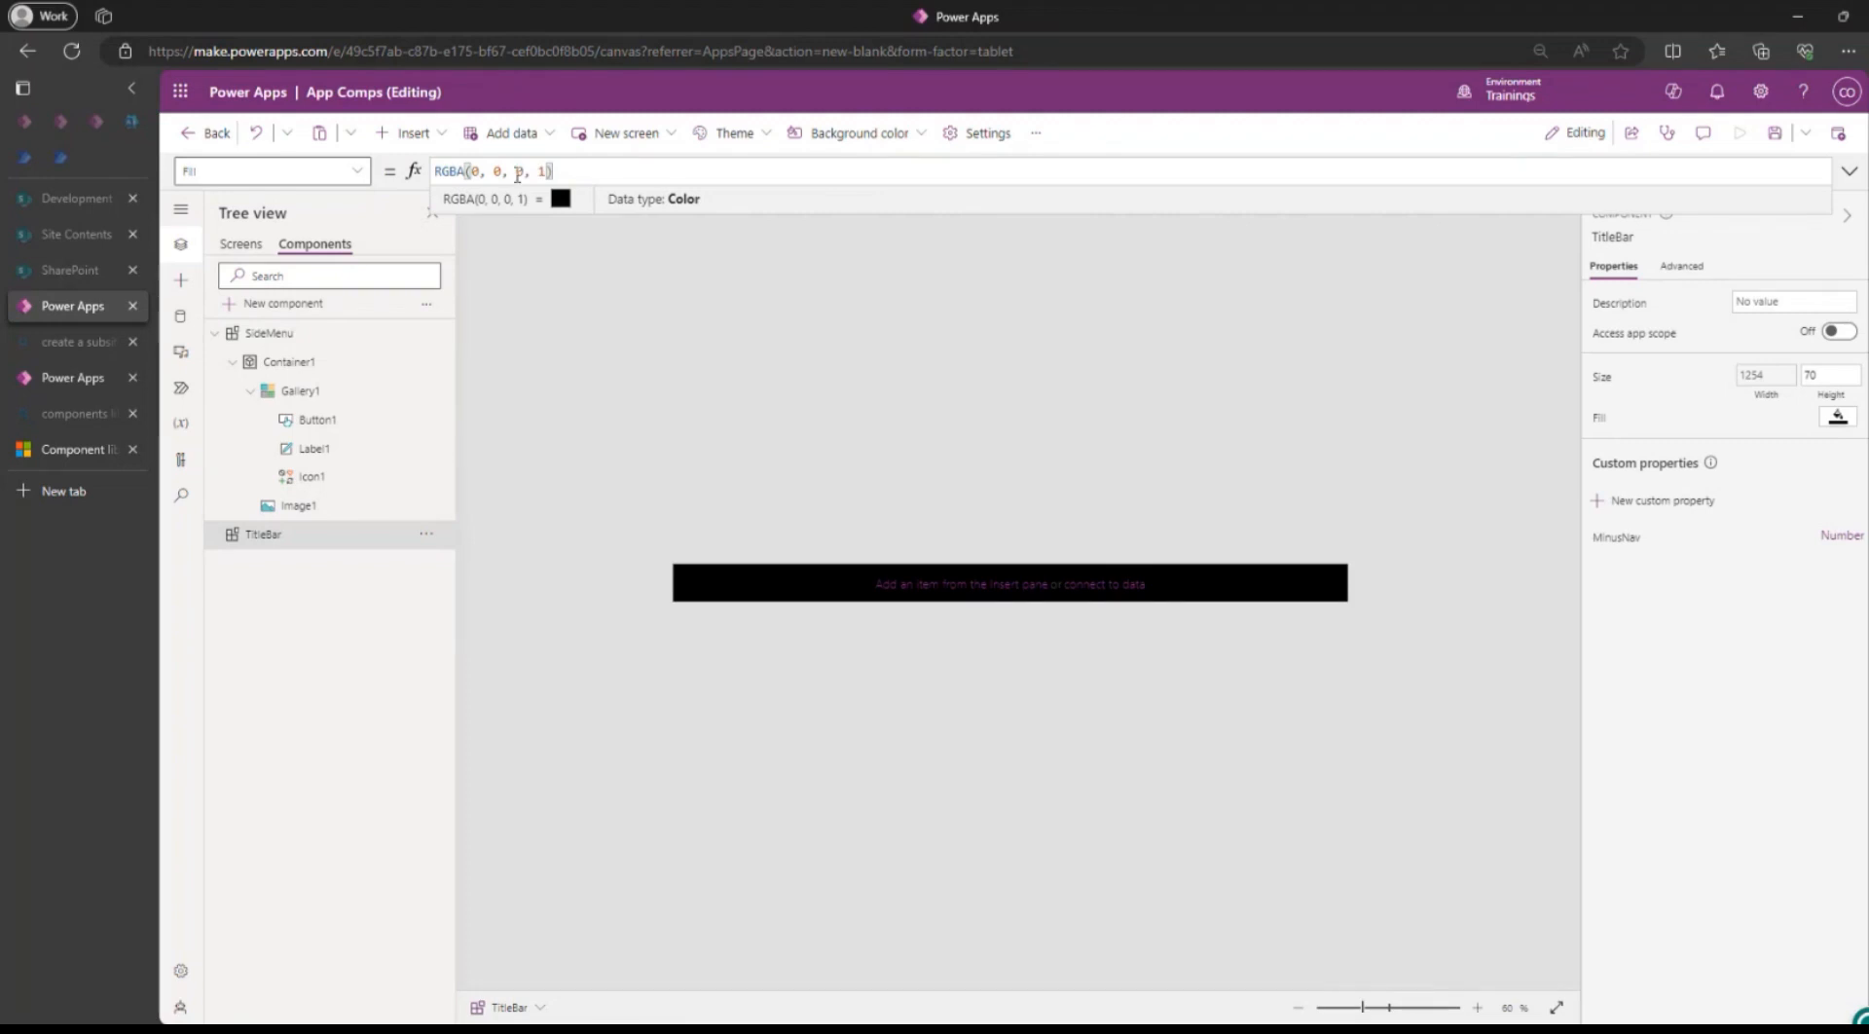
double_click(479, 173)
key("BackSpace")
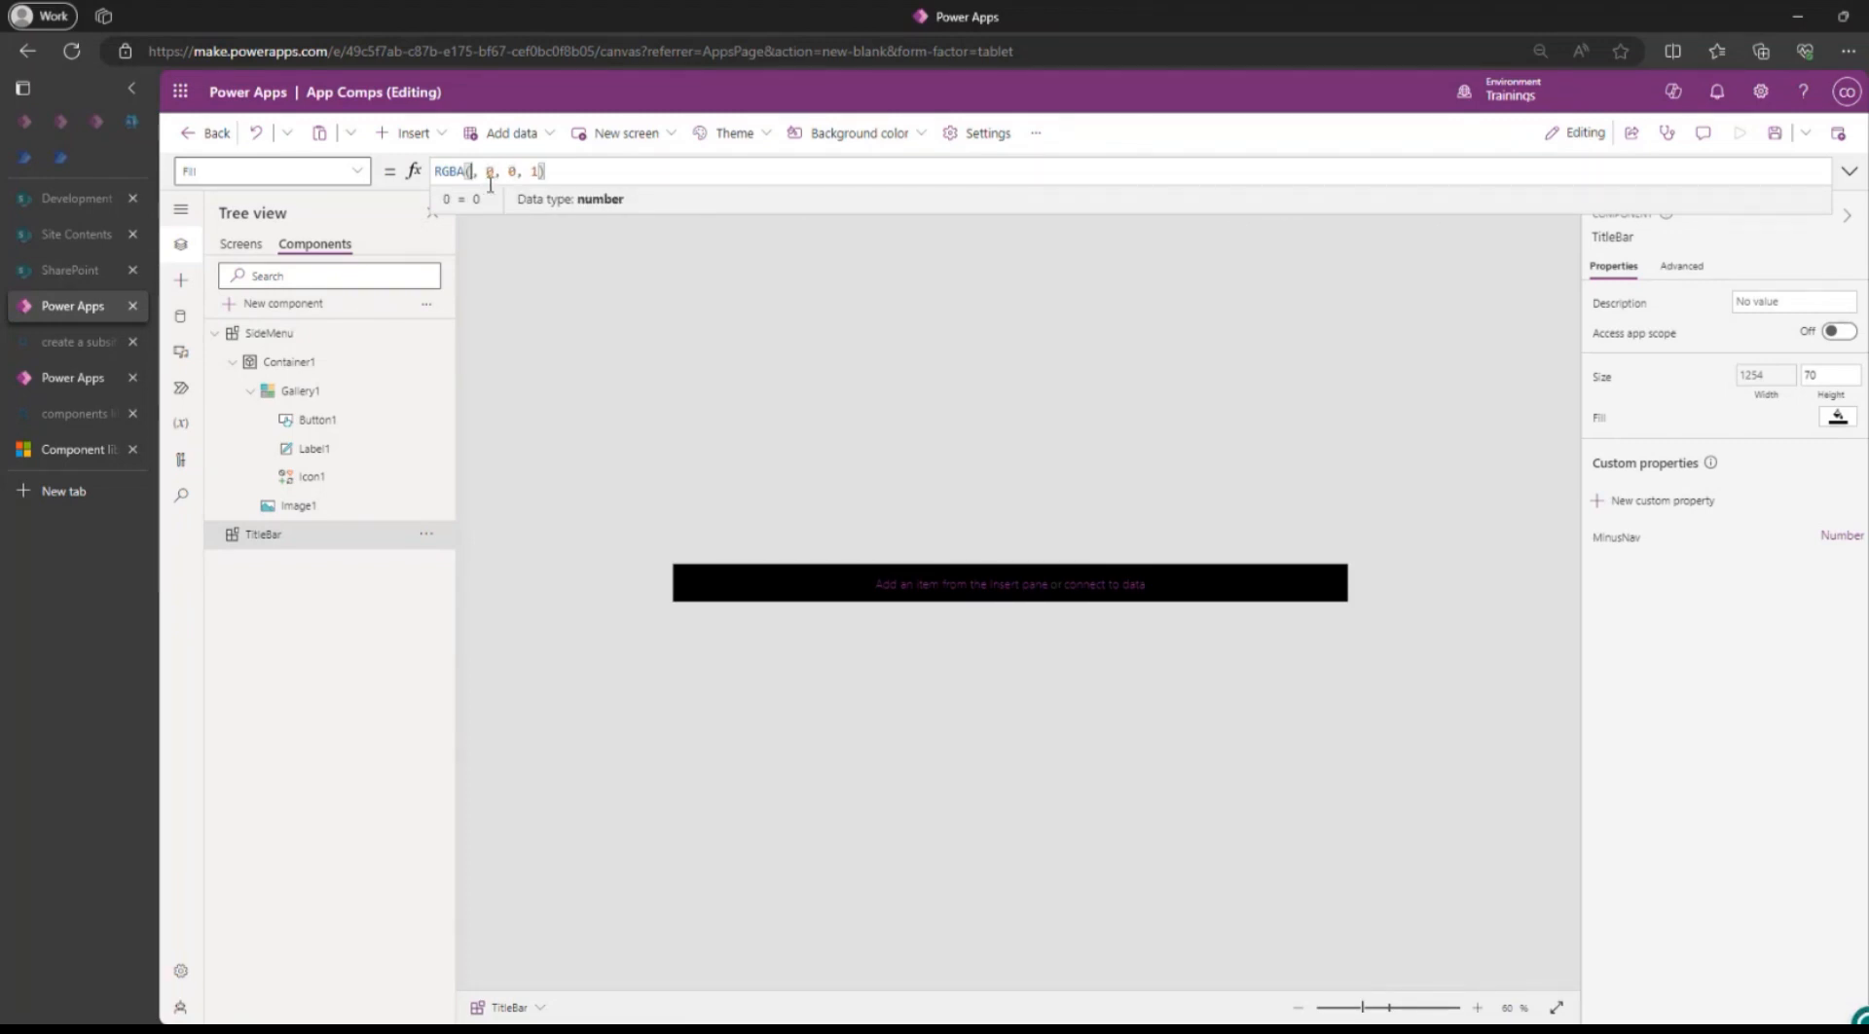
type("23")
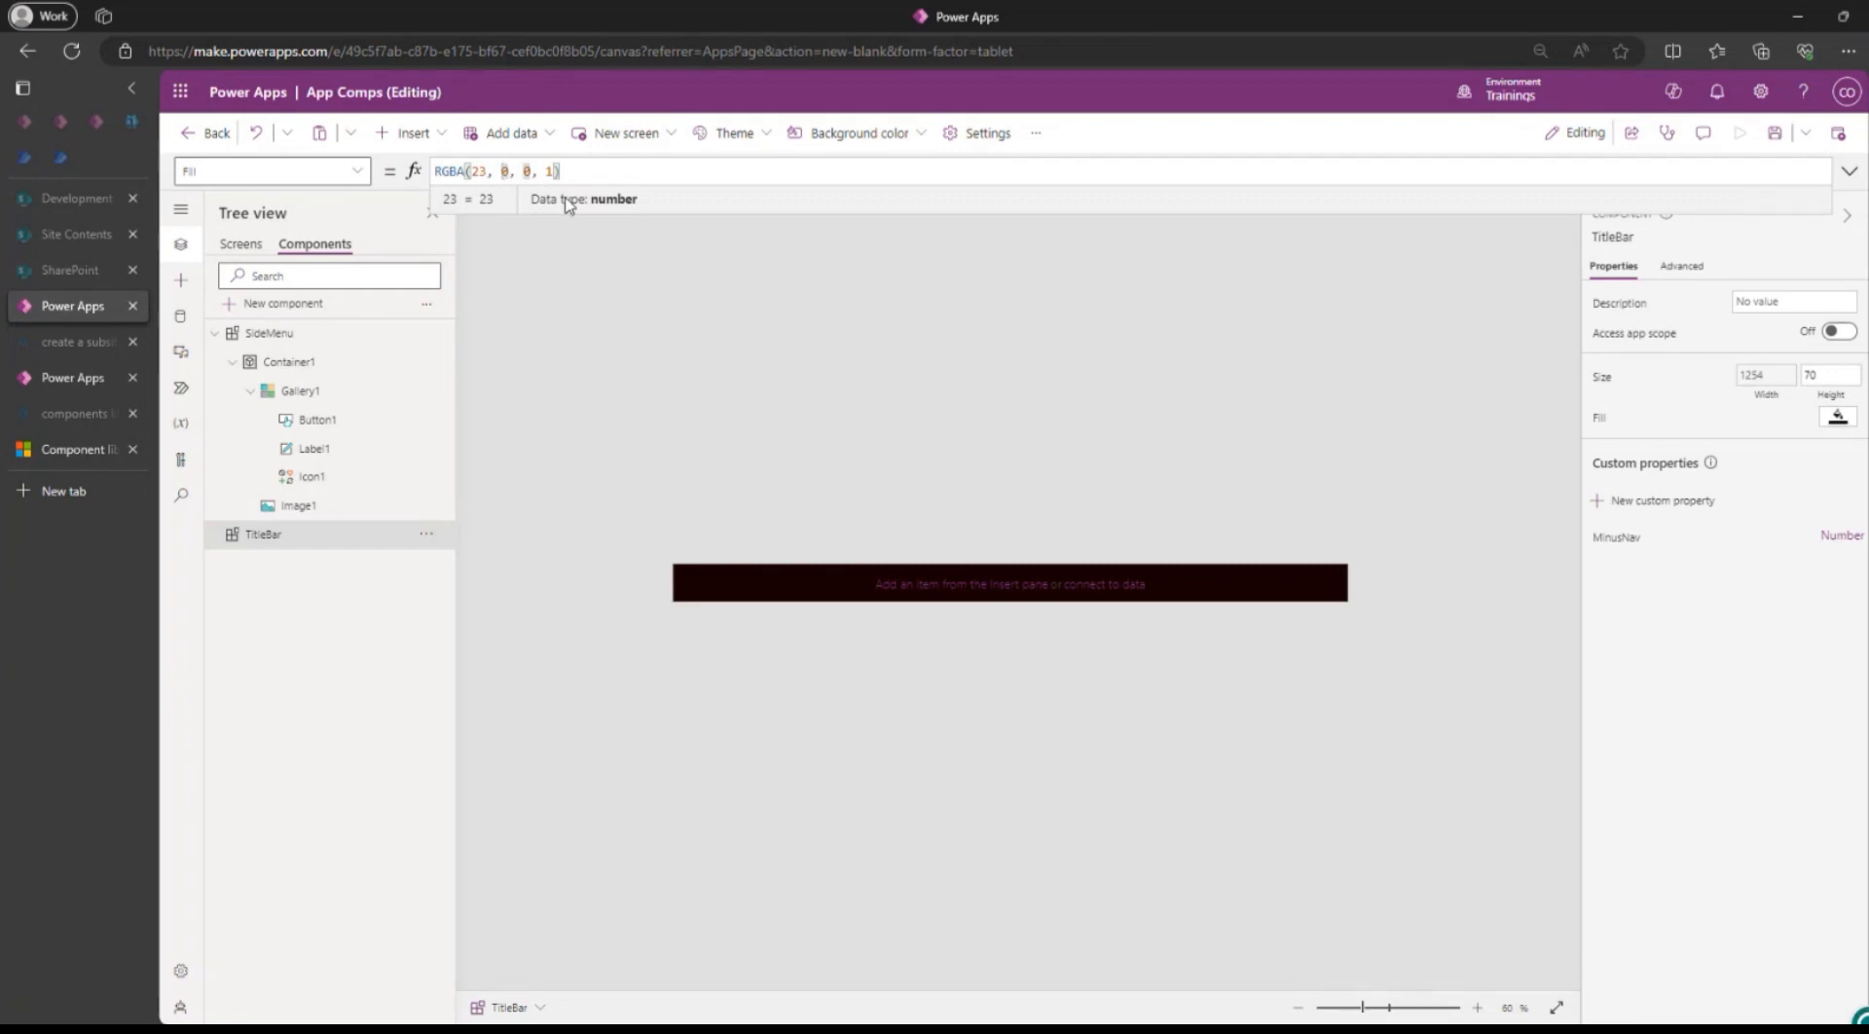
key("BackSpace")
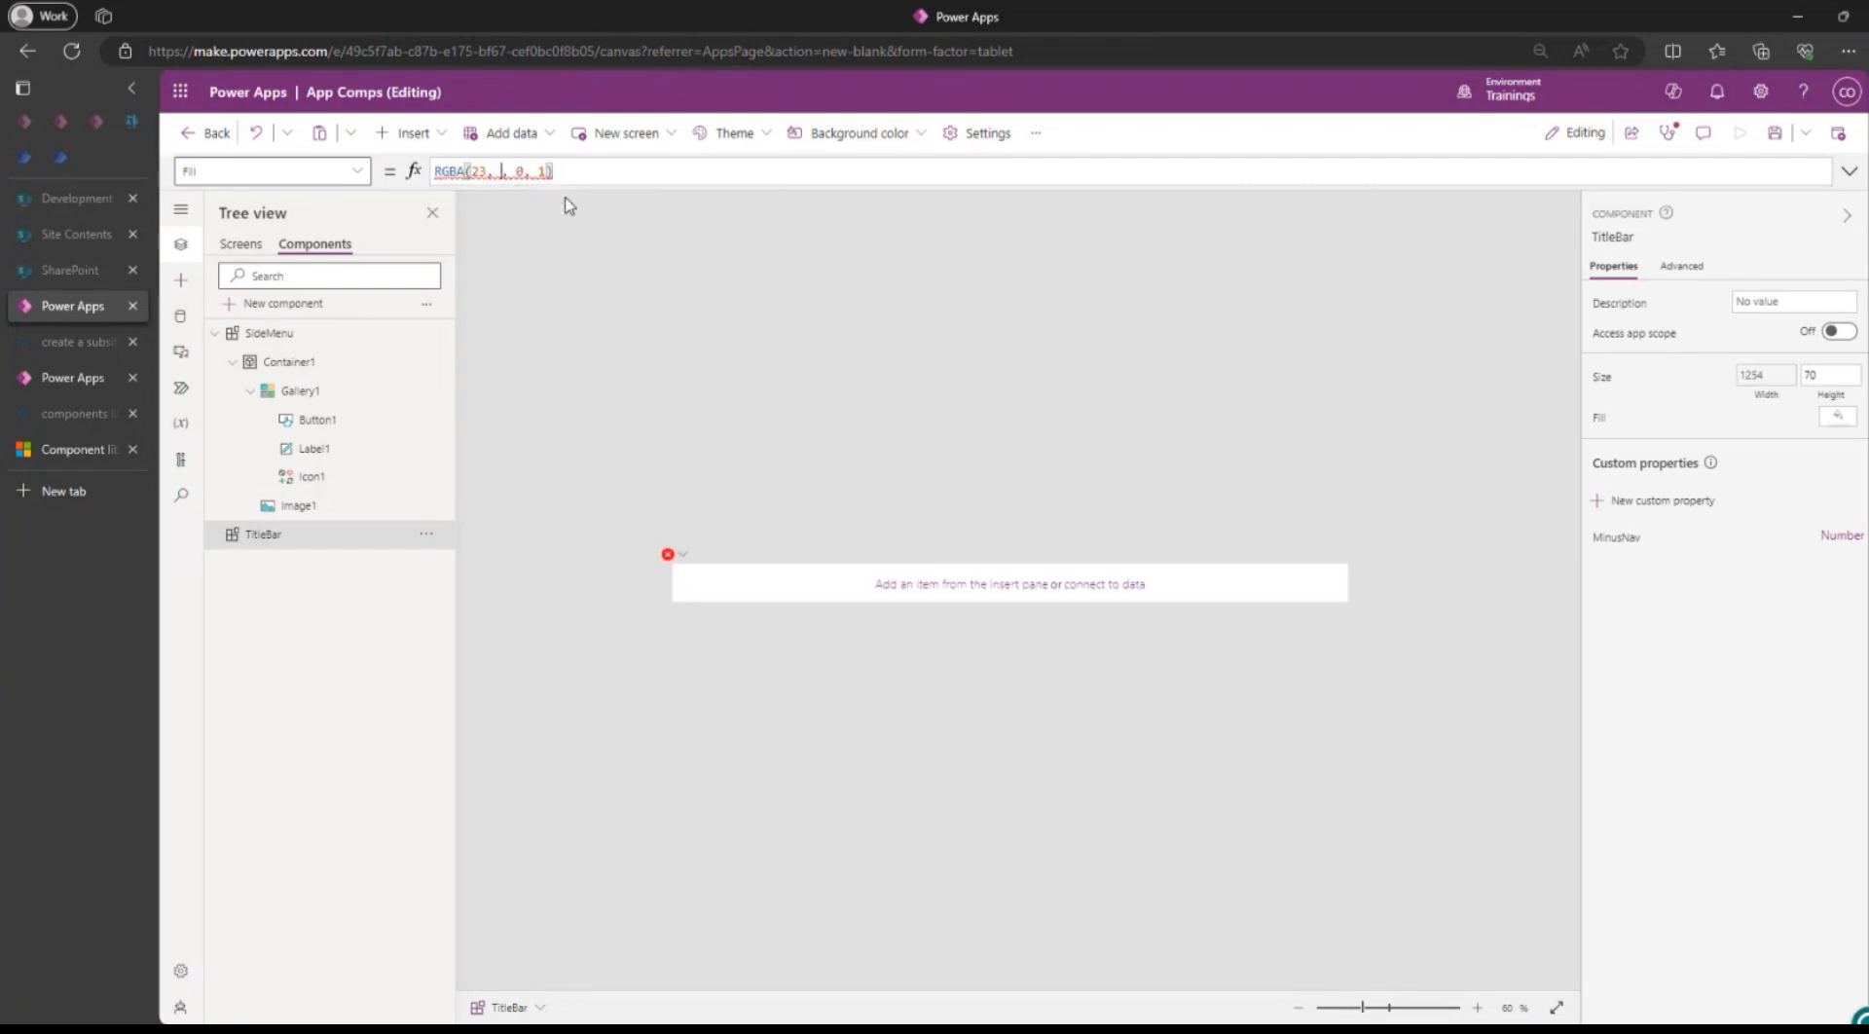
type("257")
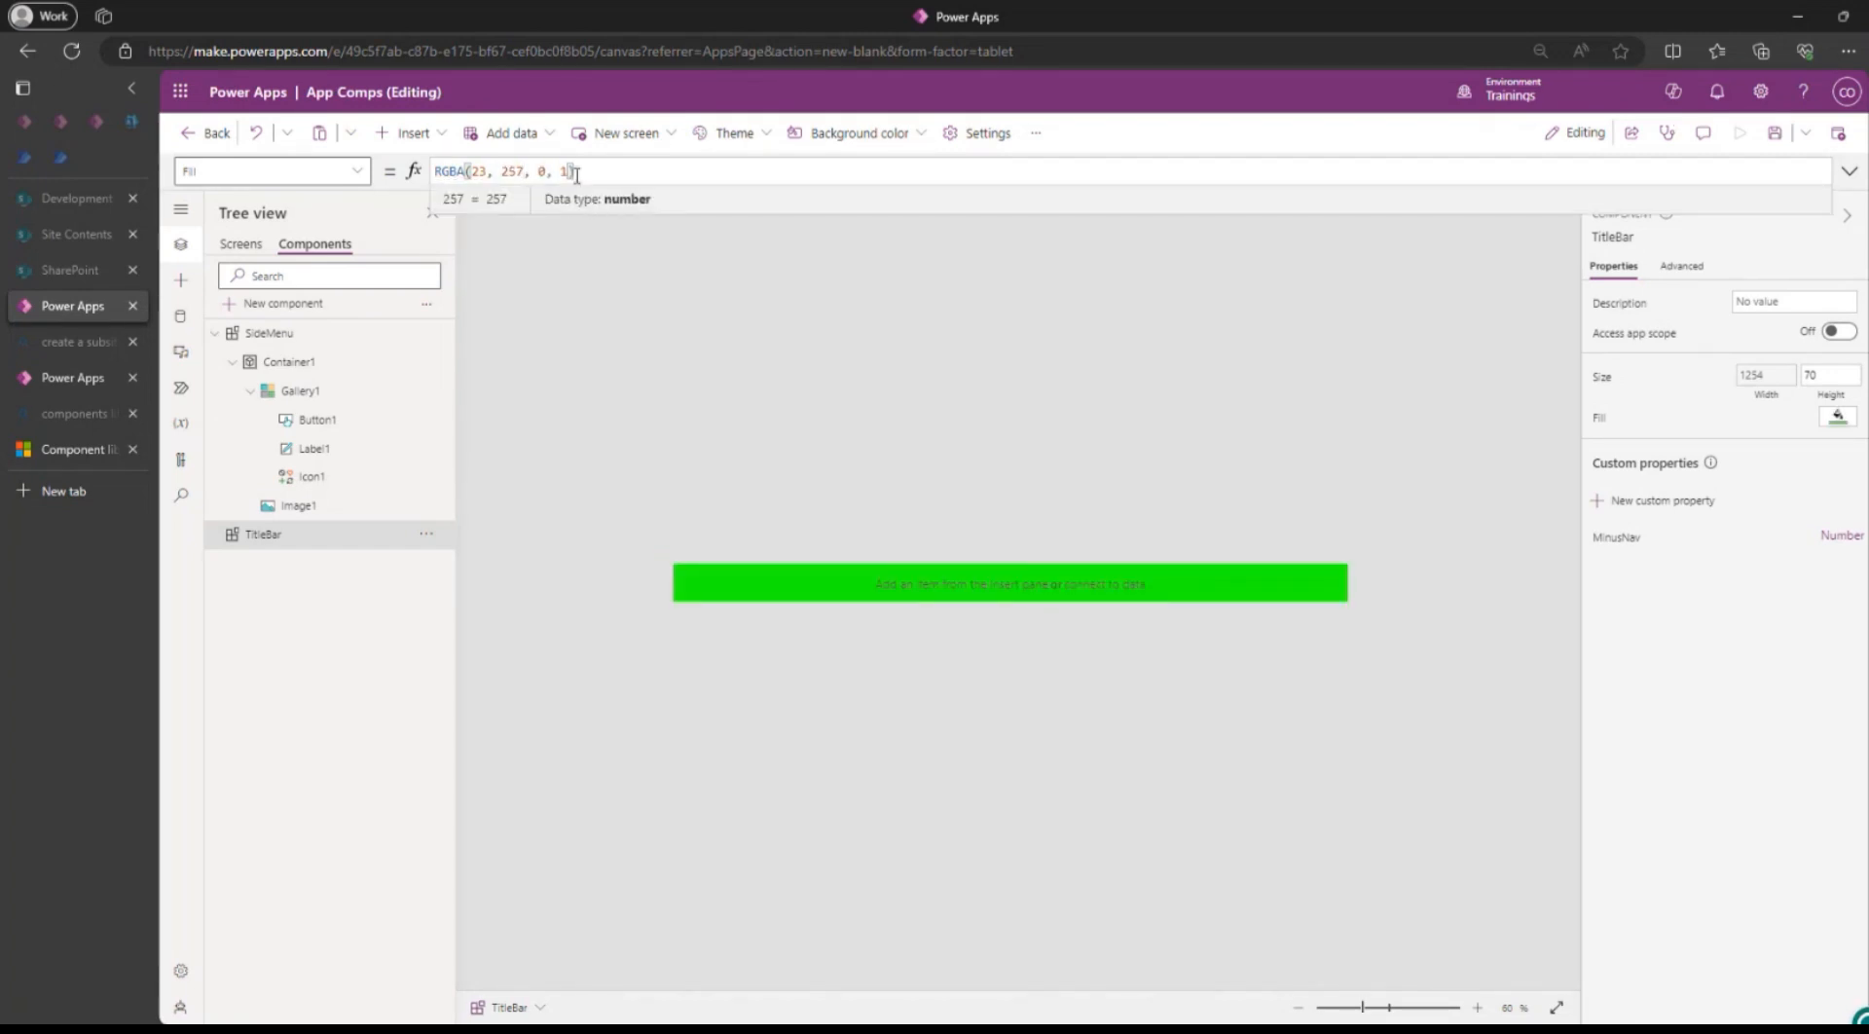
left_click(545, 172)
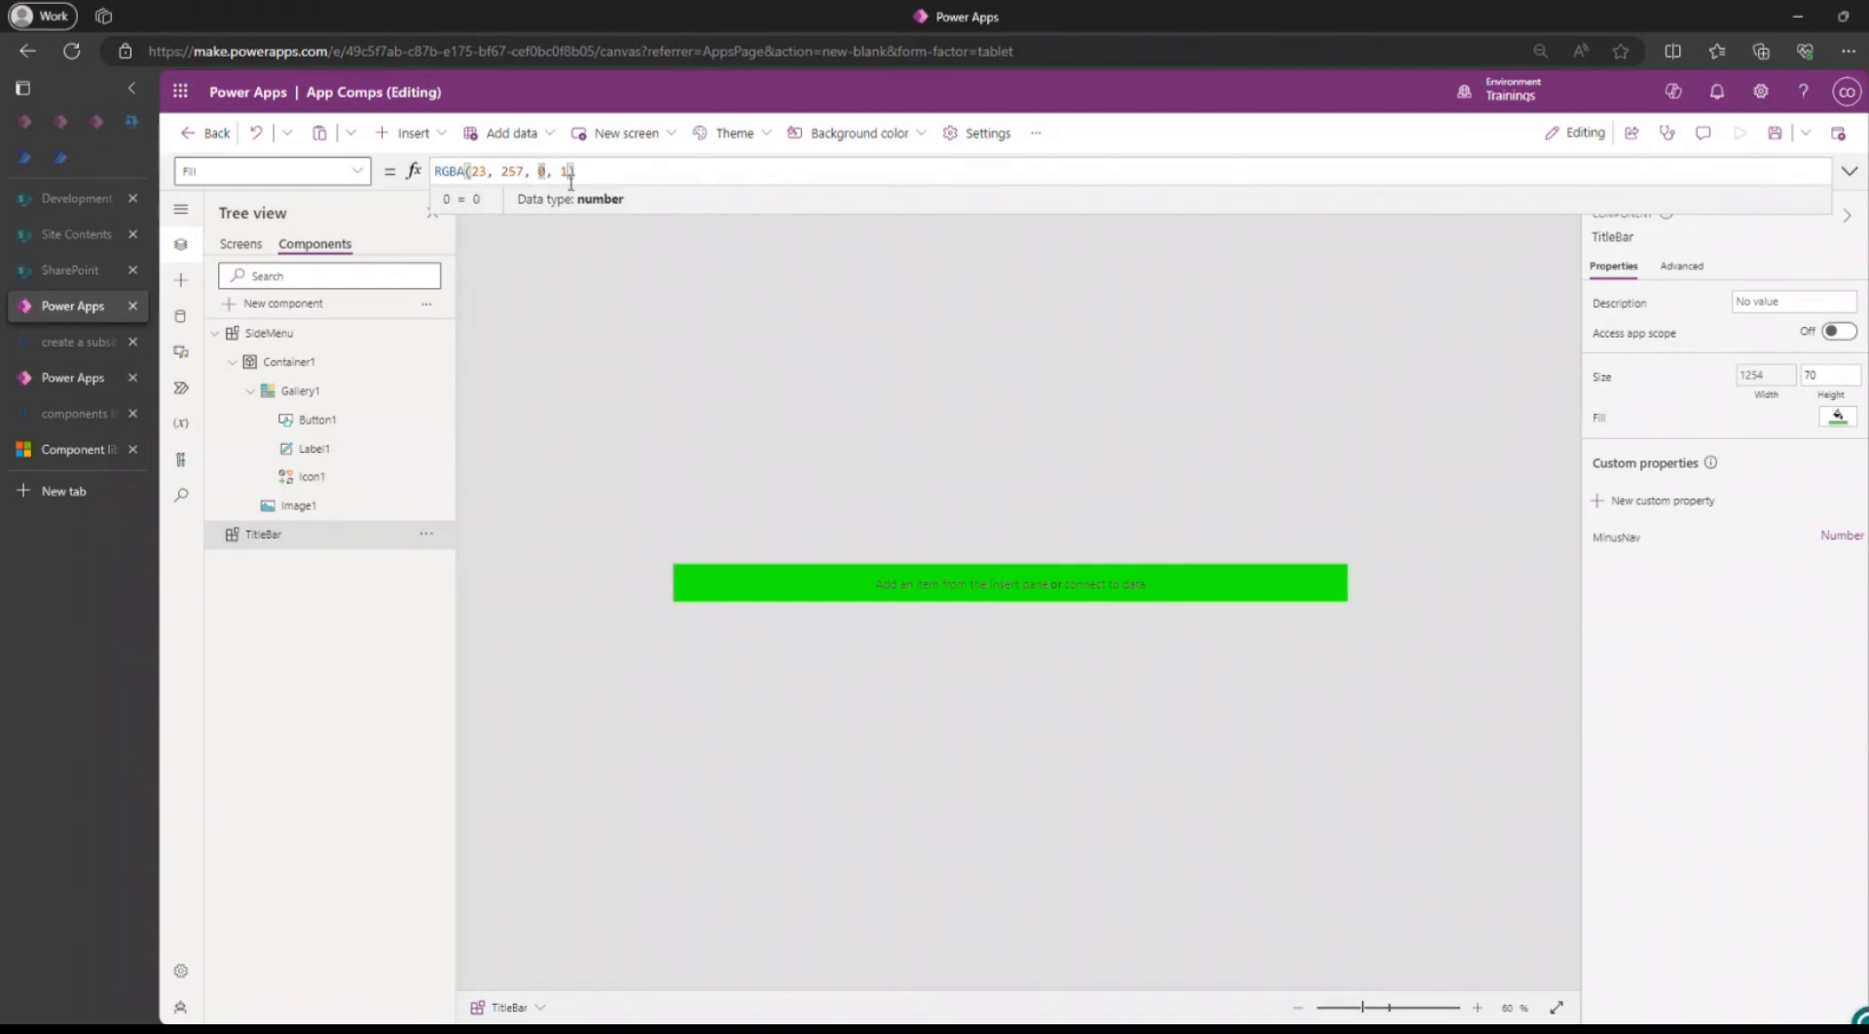
key("BackSpace")
type("24")
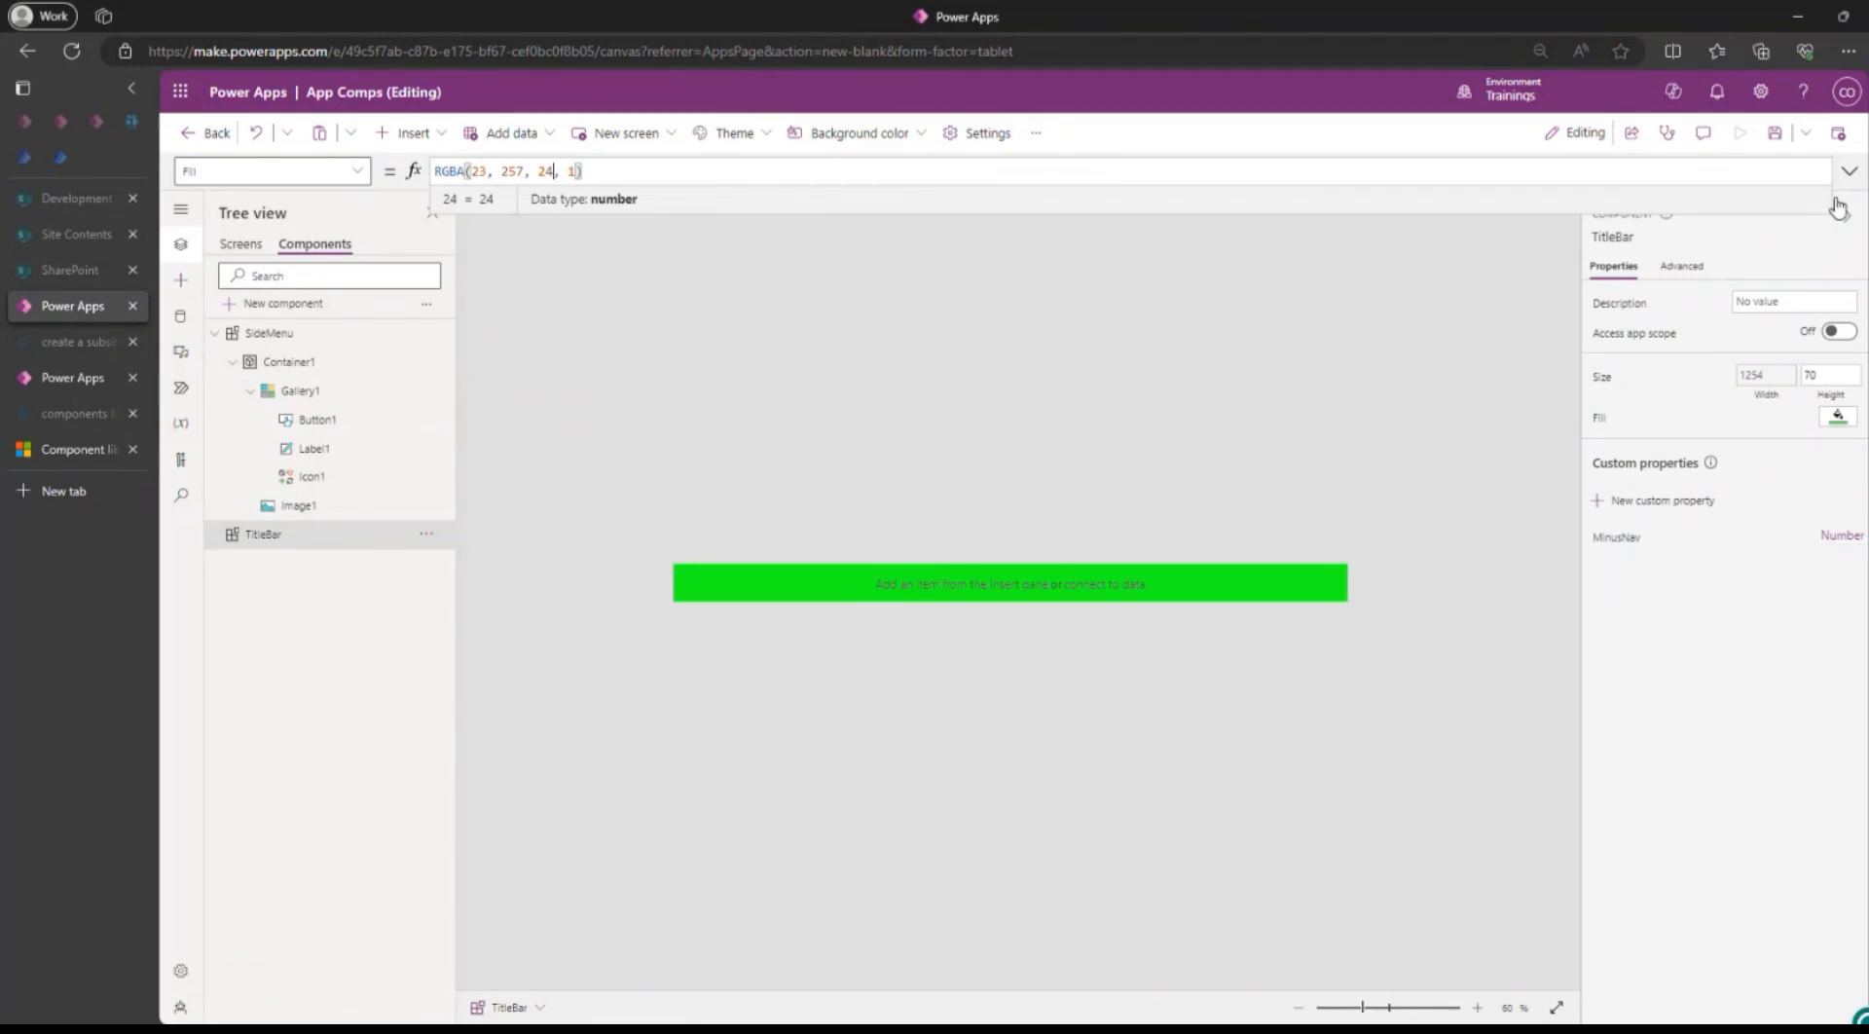
left_click(1780, 141)
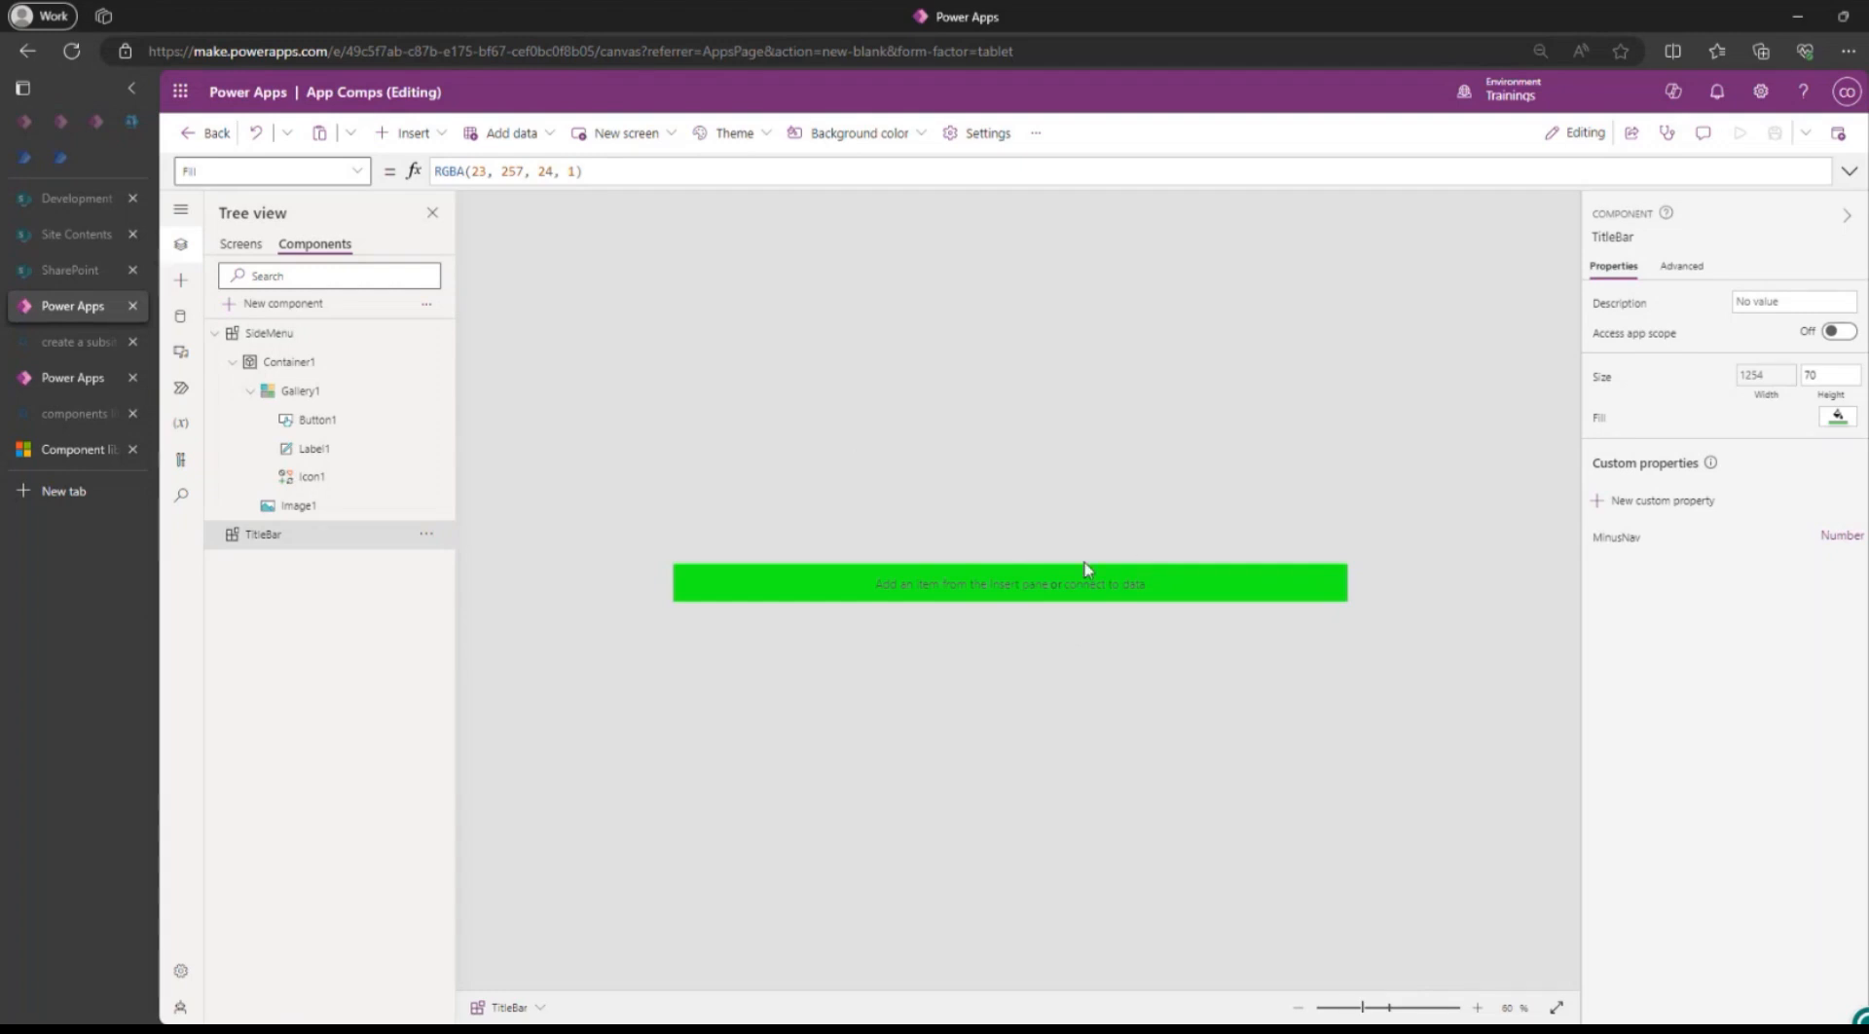
Create a Color-type custom property named TopNavBG Color on the TitleBar component.
left_click(1643, 500)
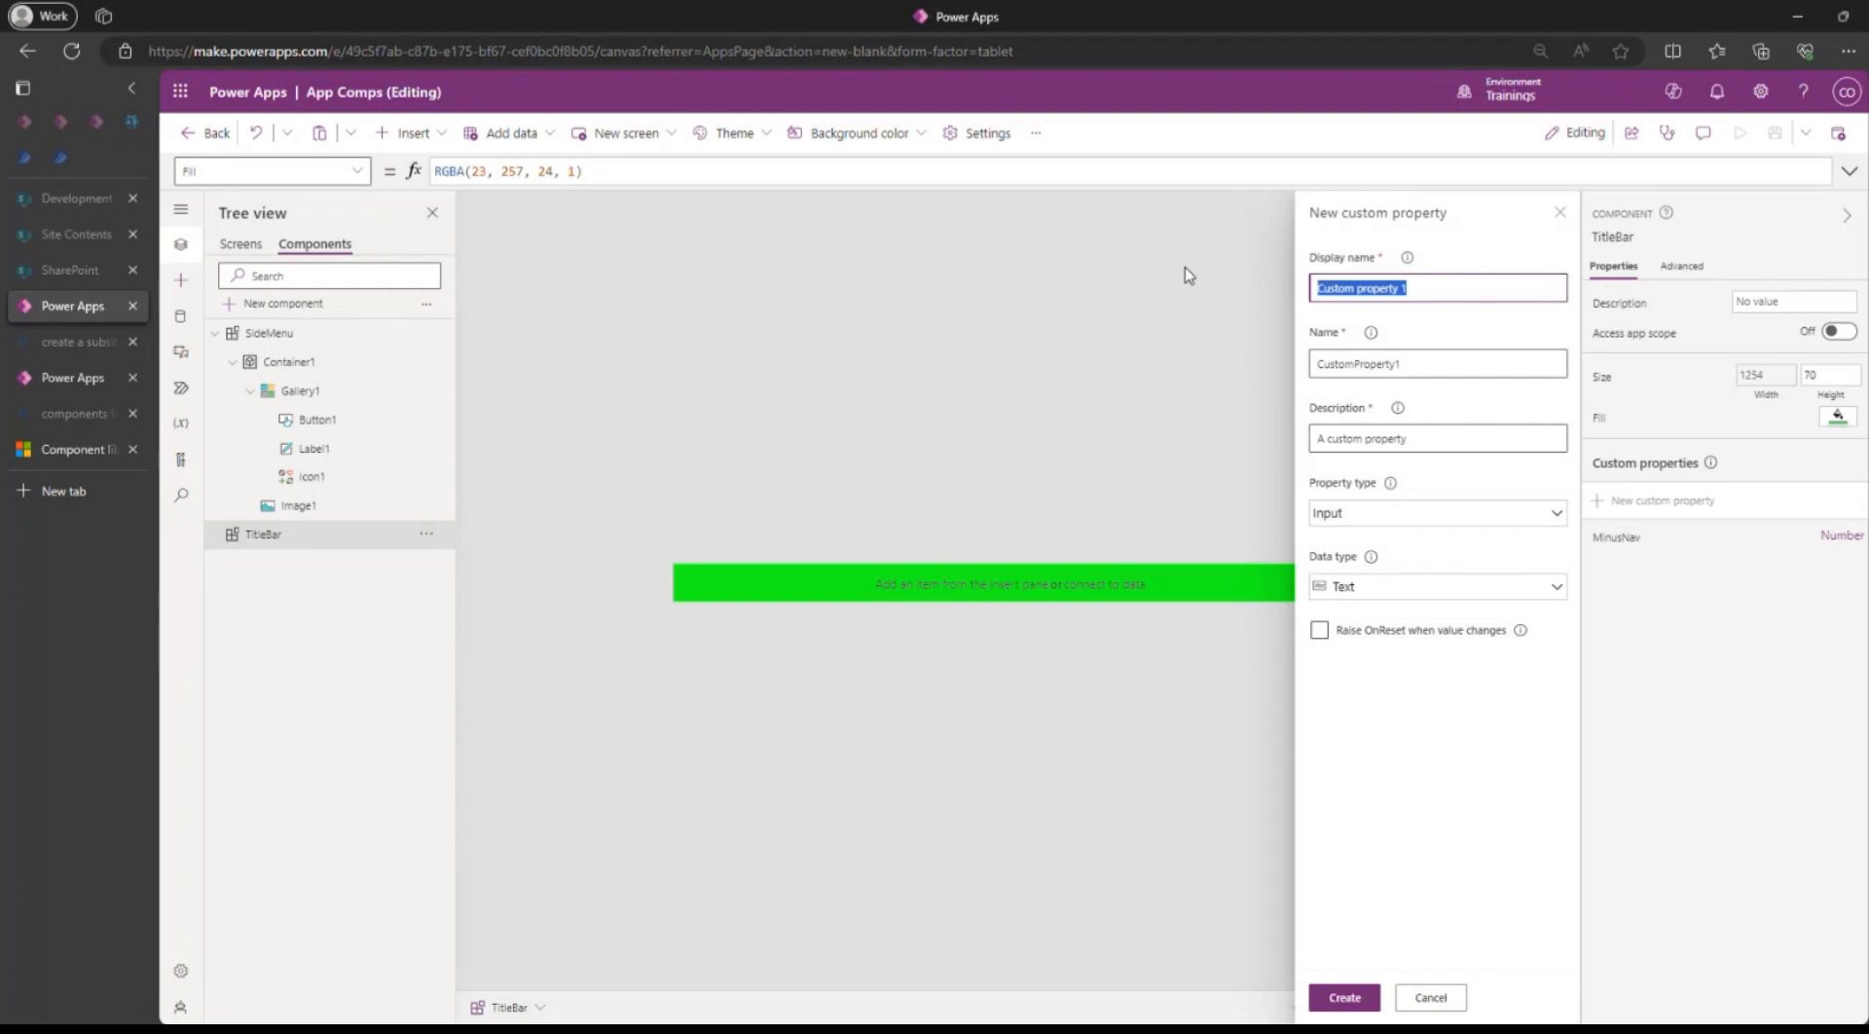
type("Top")
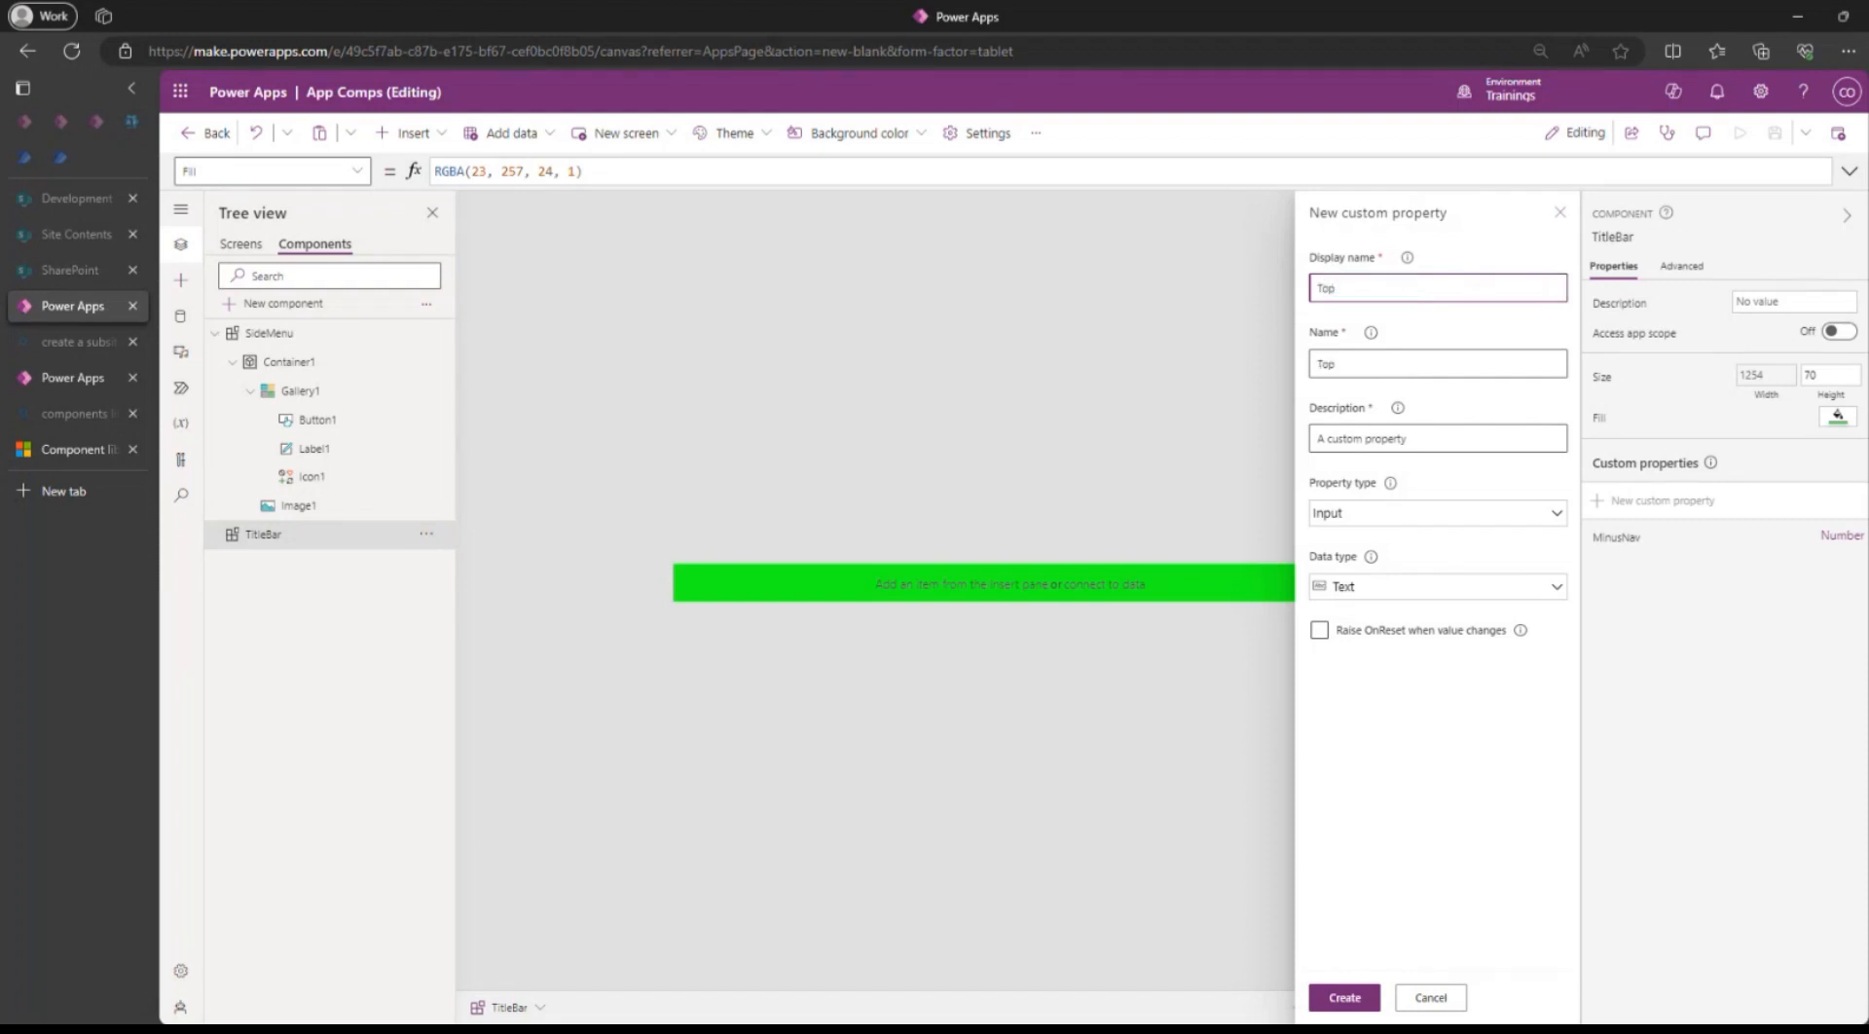
type("MEnu")
key("BackSpace")
key("BackSpace")
type("NavBG Color")
left_click(1355, 594)
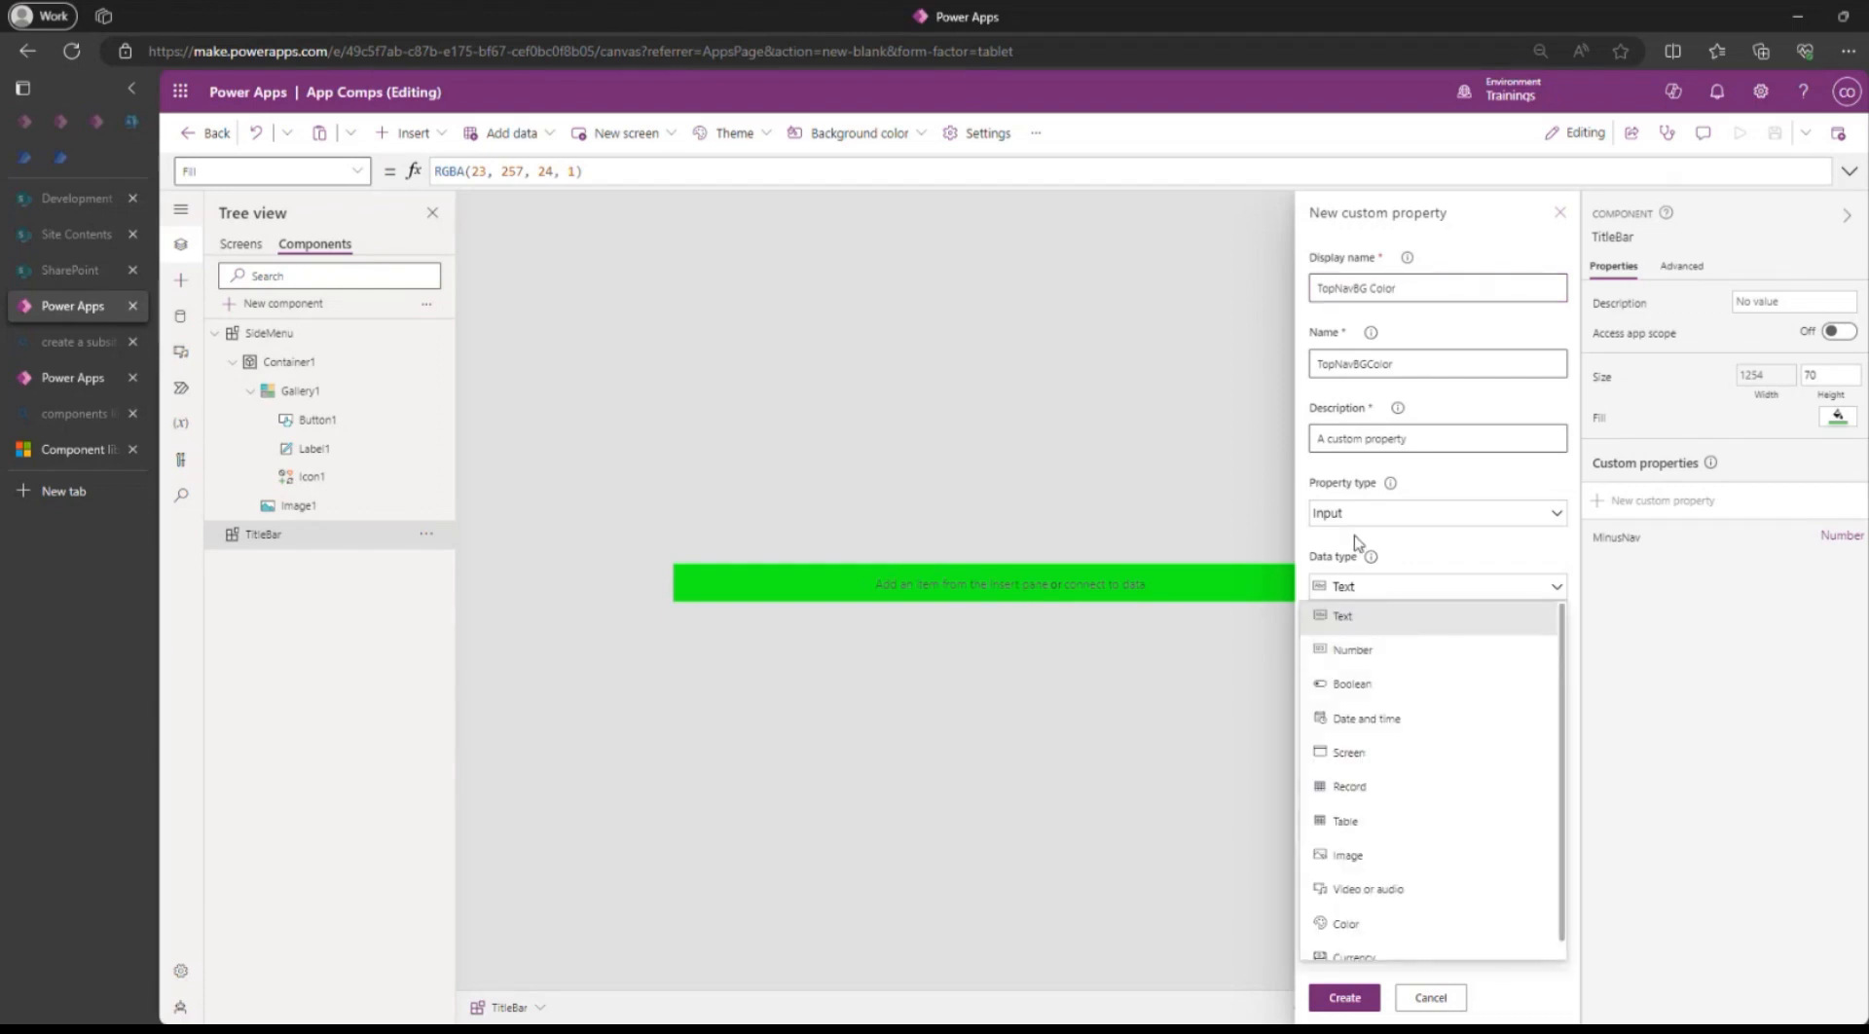
left_click(1345, 922)
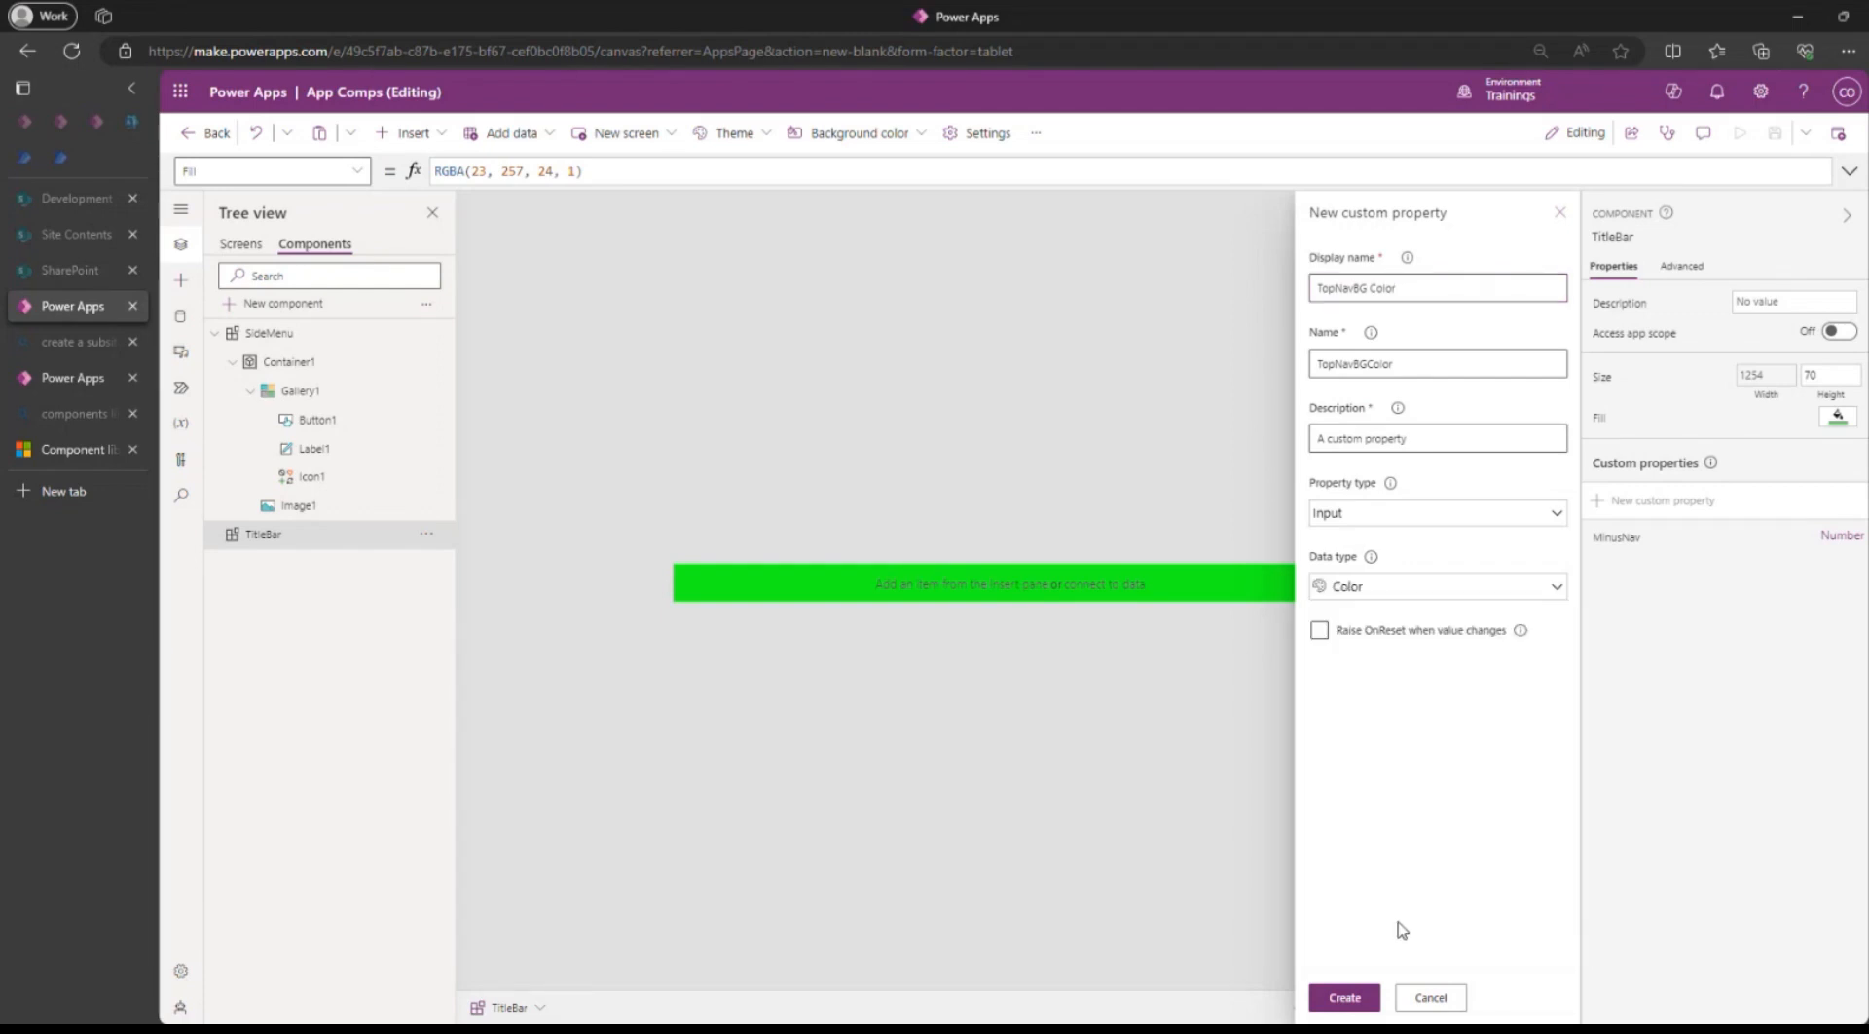
left_click(1344, 998)
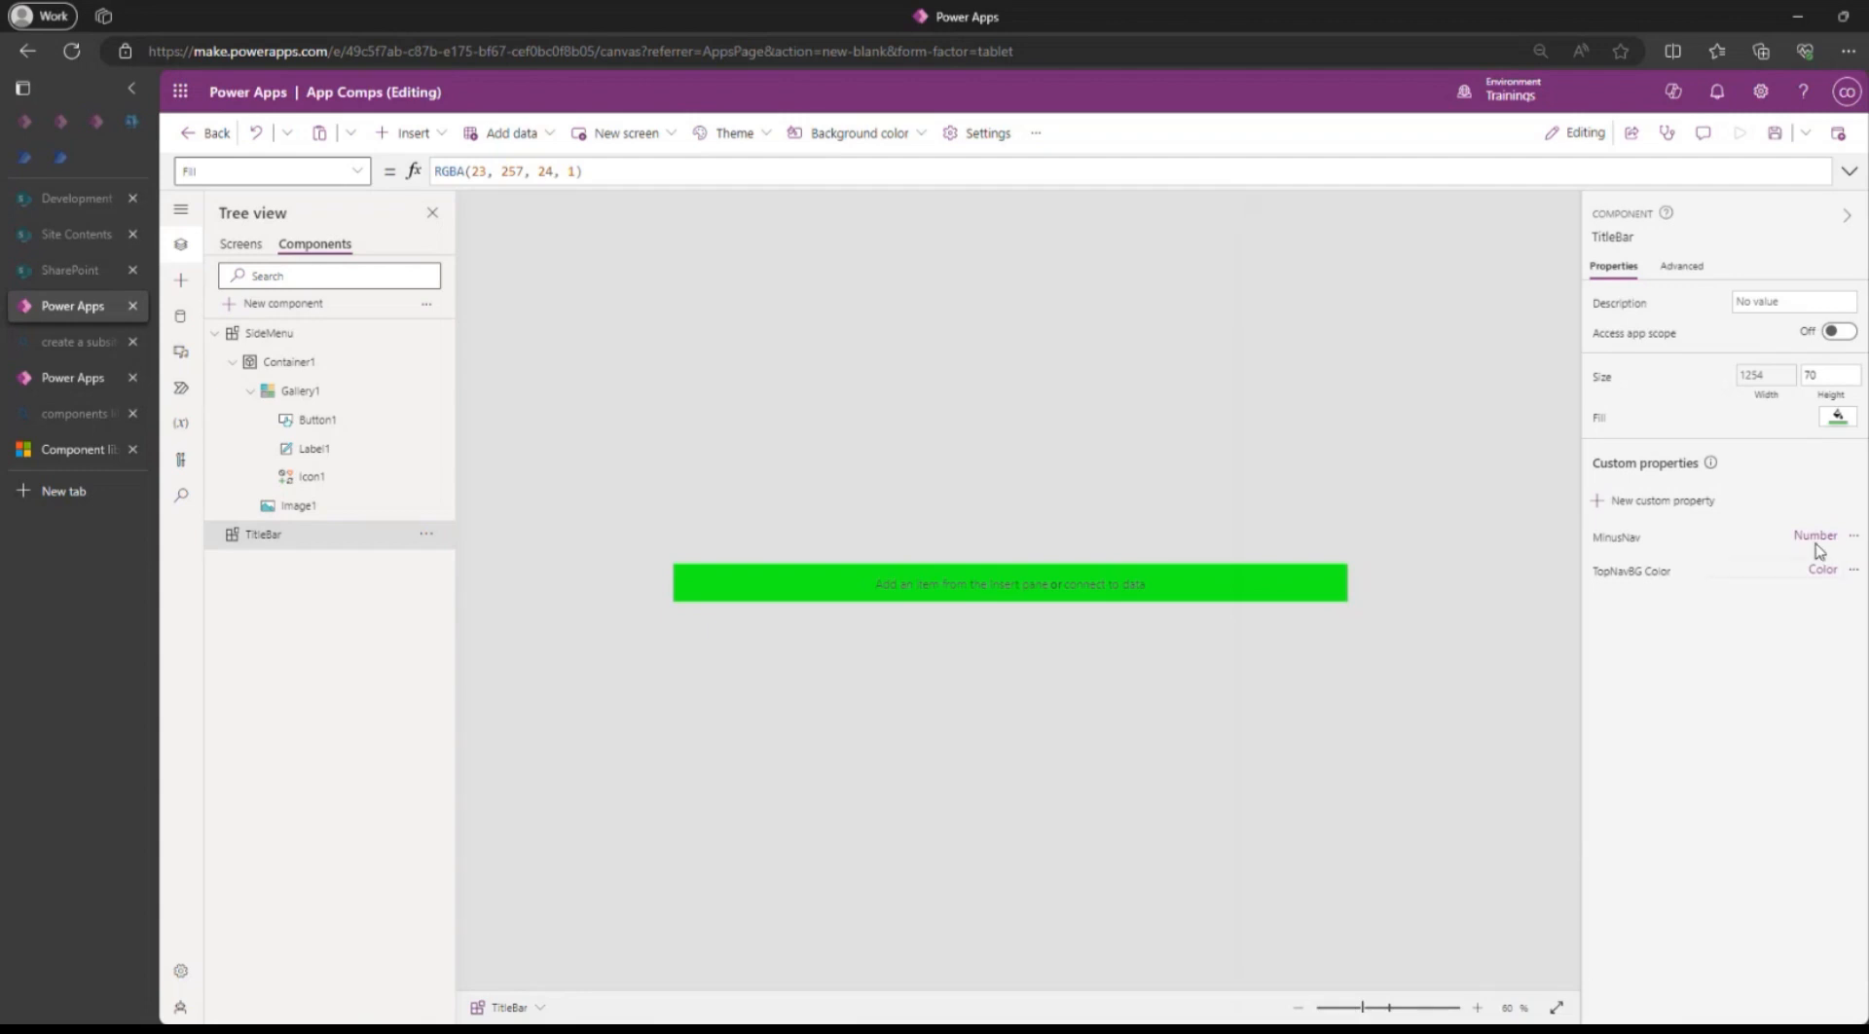
left_click(1632, 572)
Bind TitleBar's Fill to Self.TopNavBGColor and paste RGBA(23, 257, 24, 1) as its default.
left_click(1279, 596)
left_click(1599, 420)
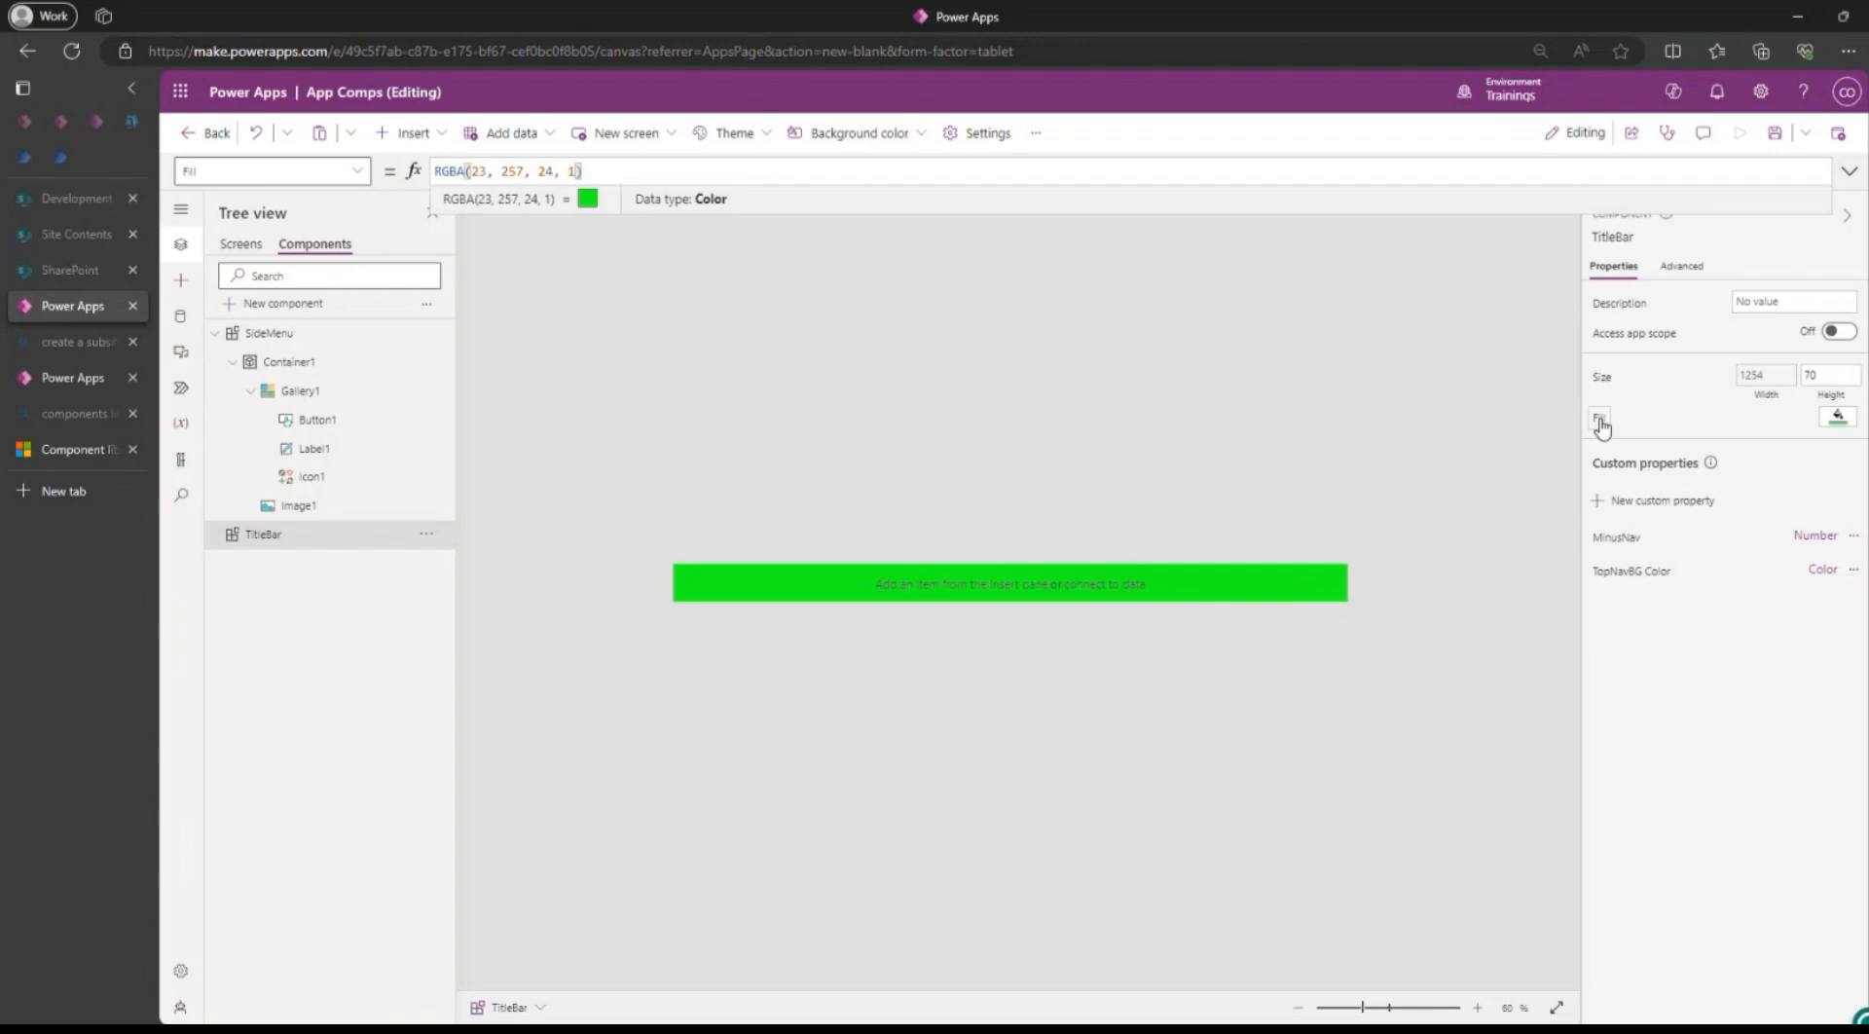
key("ctrl+a")
key("ctrl+c")
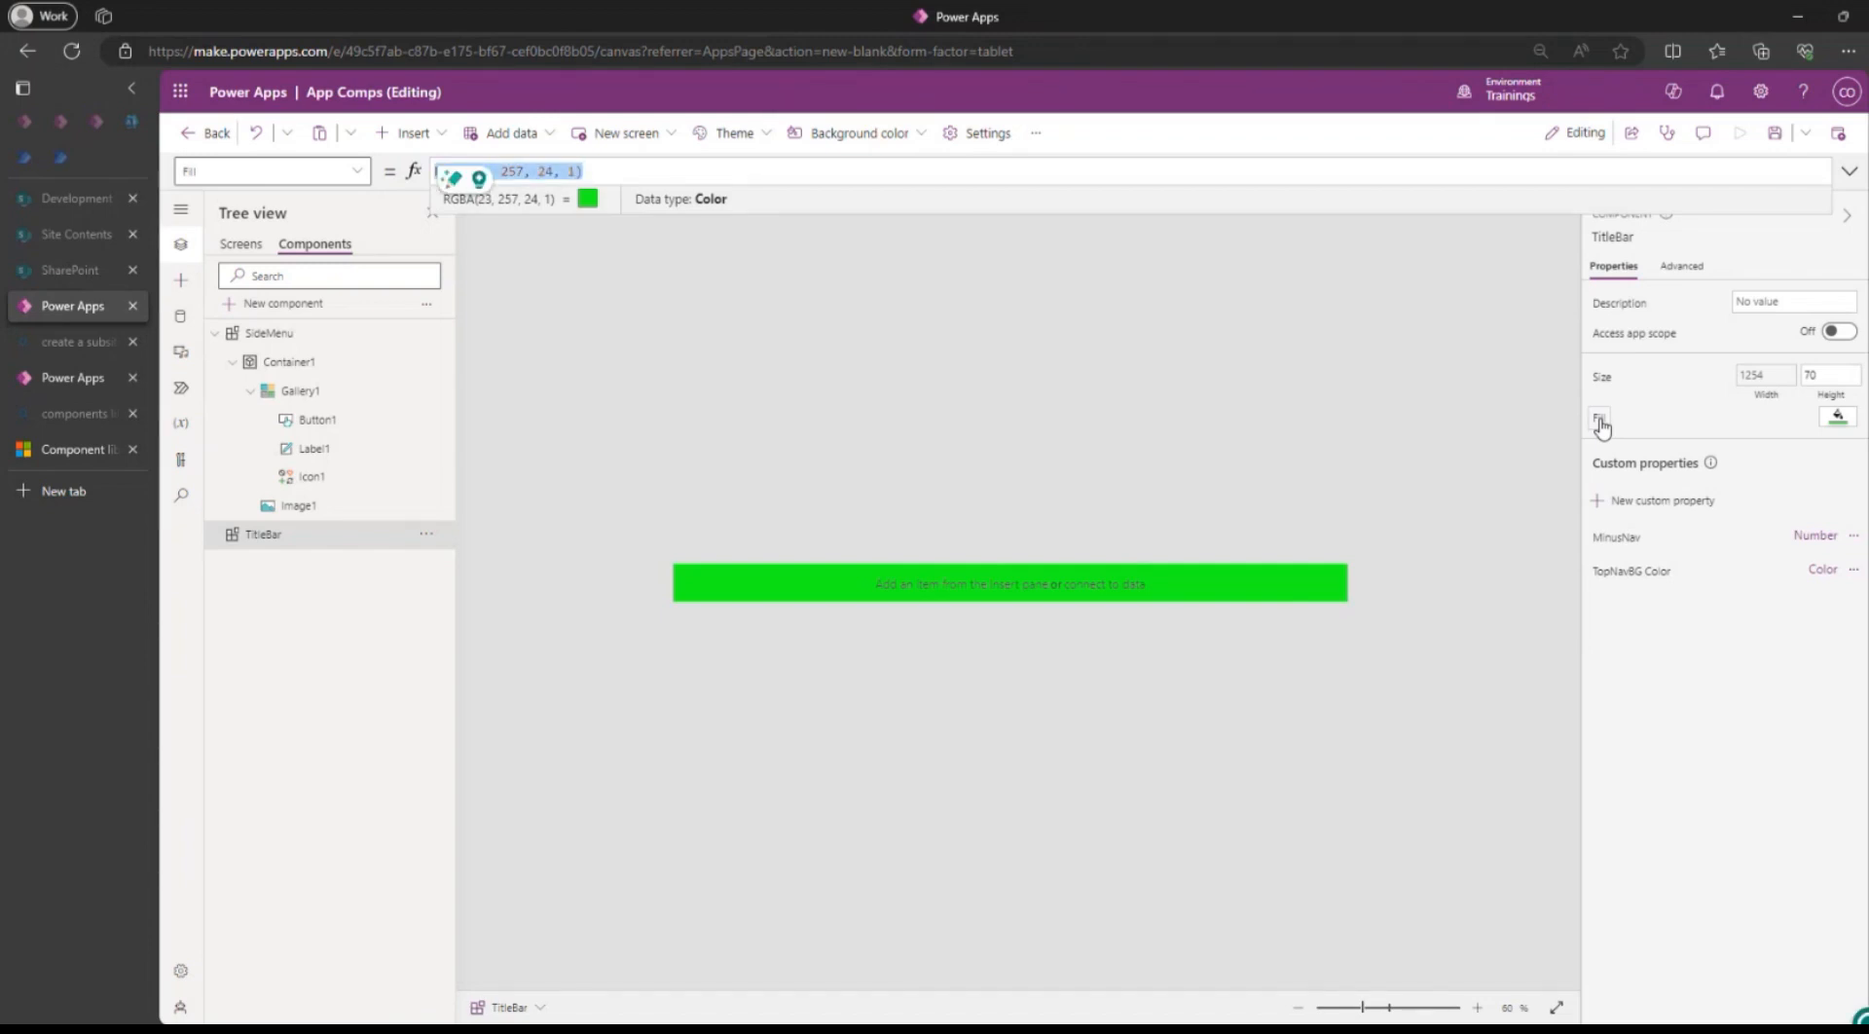
type("Self")
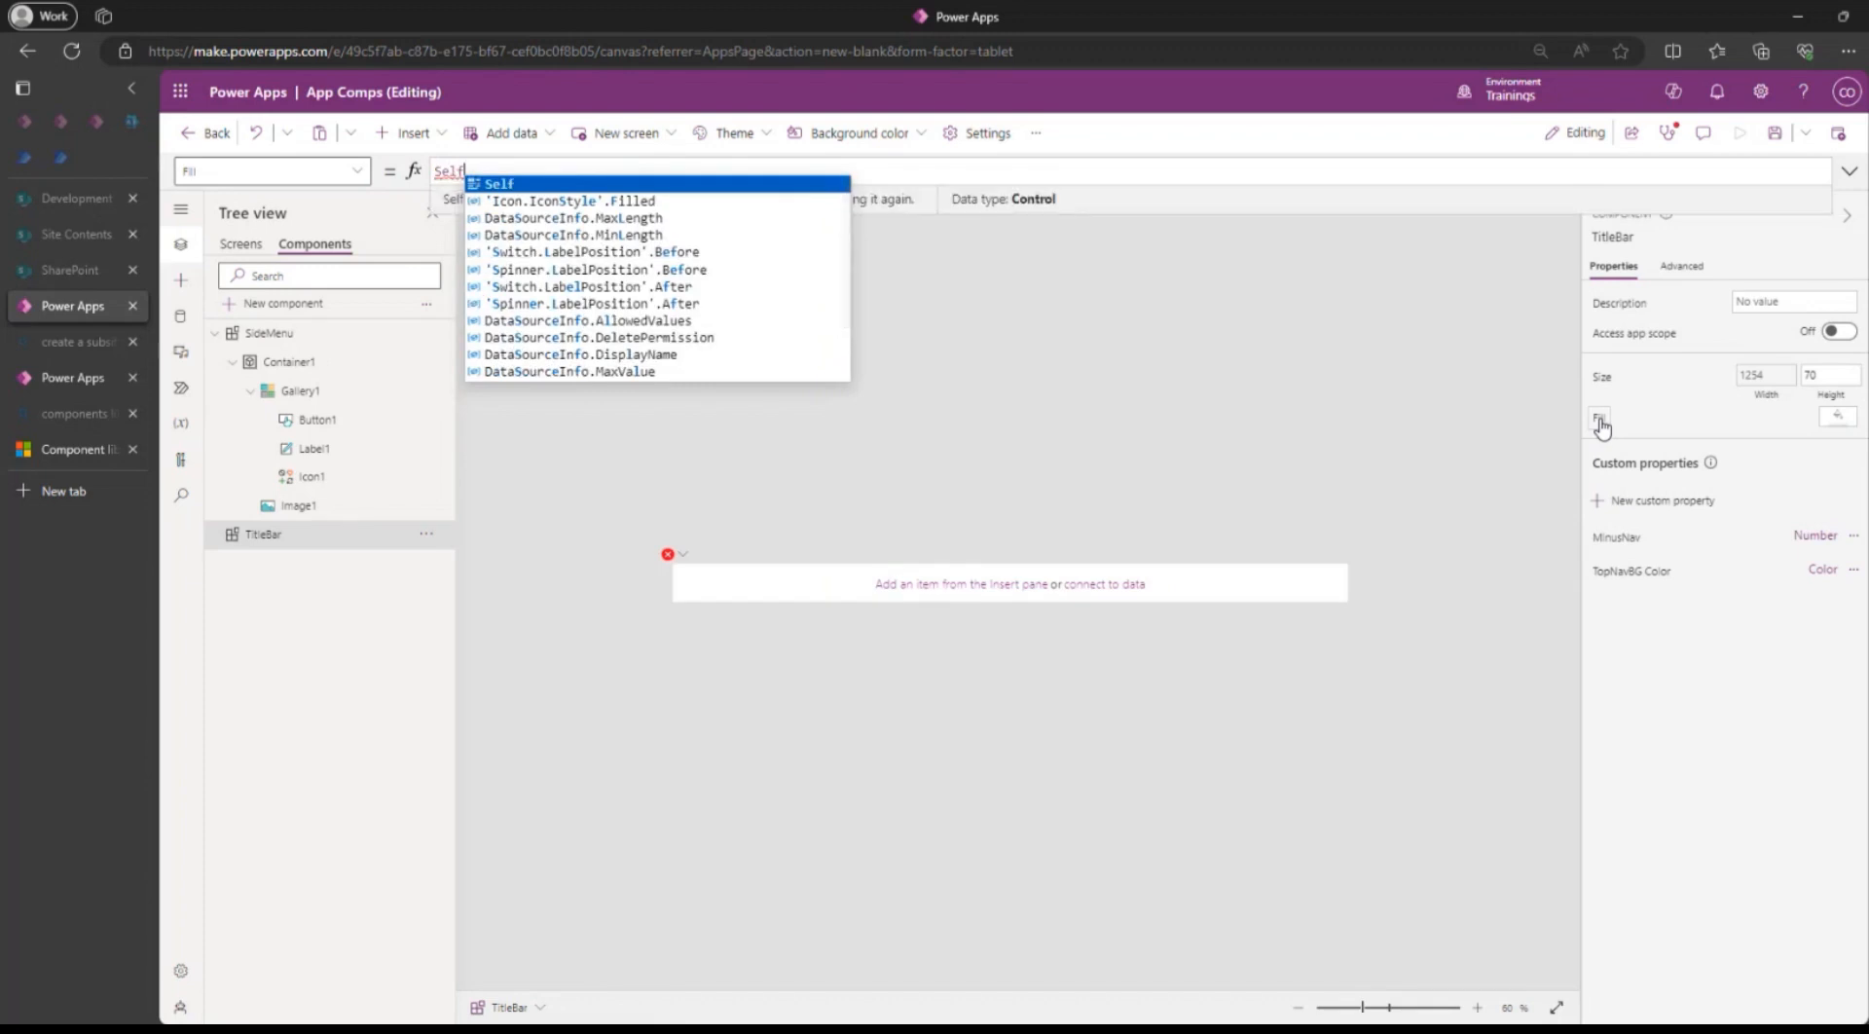
type(".")
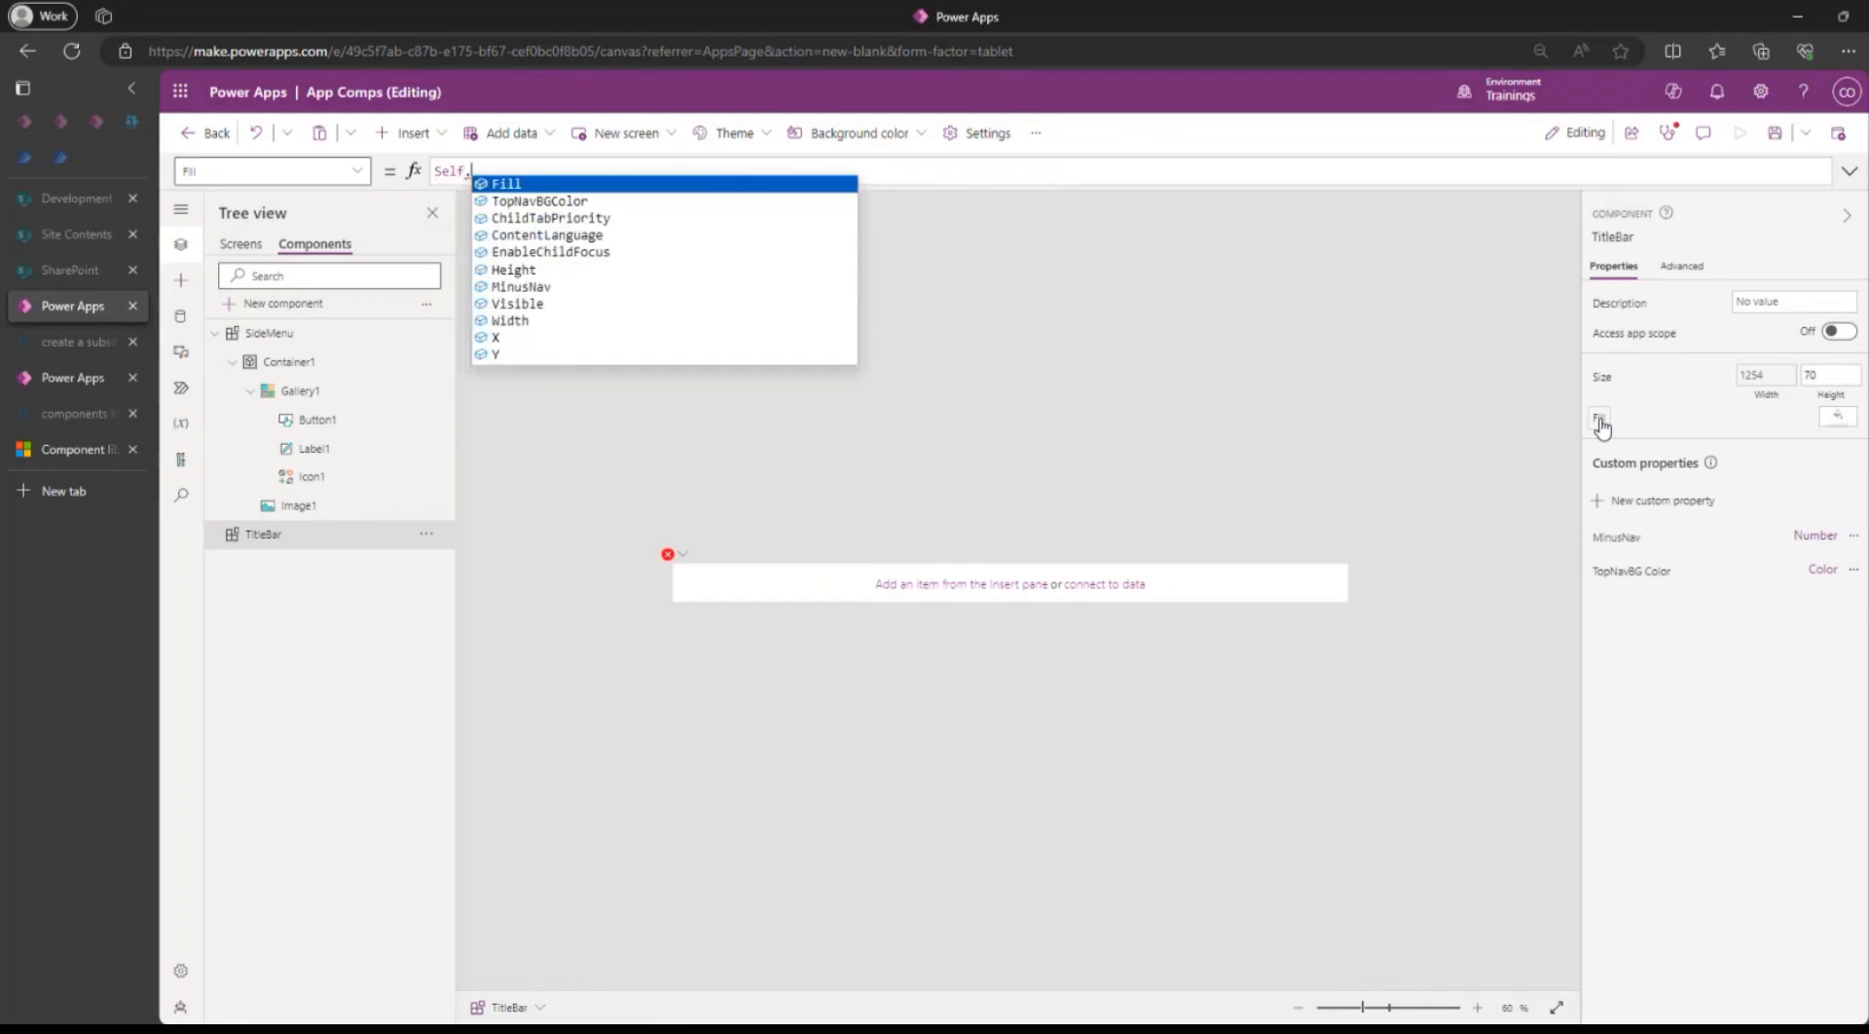
key("Down")
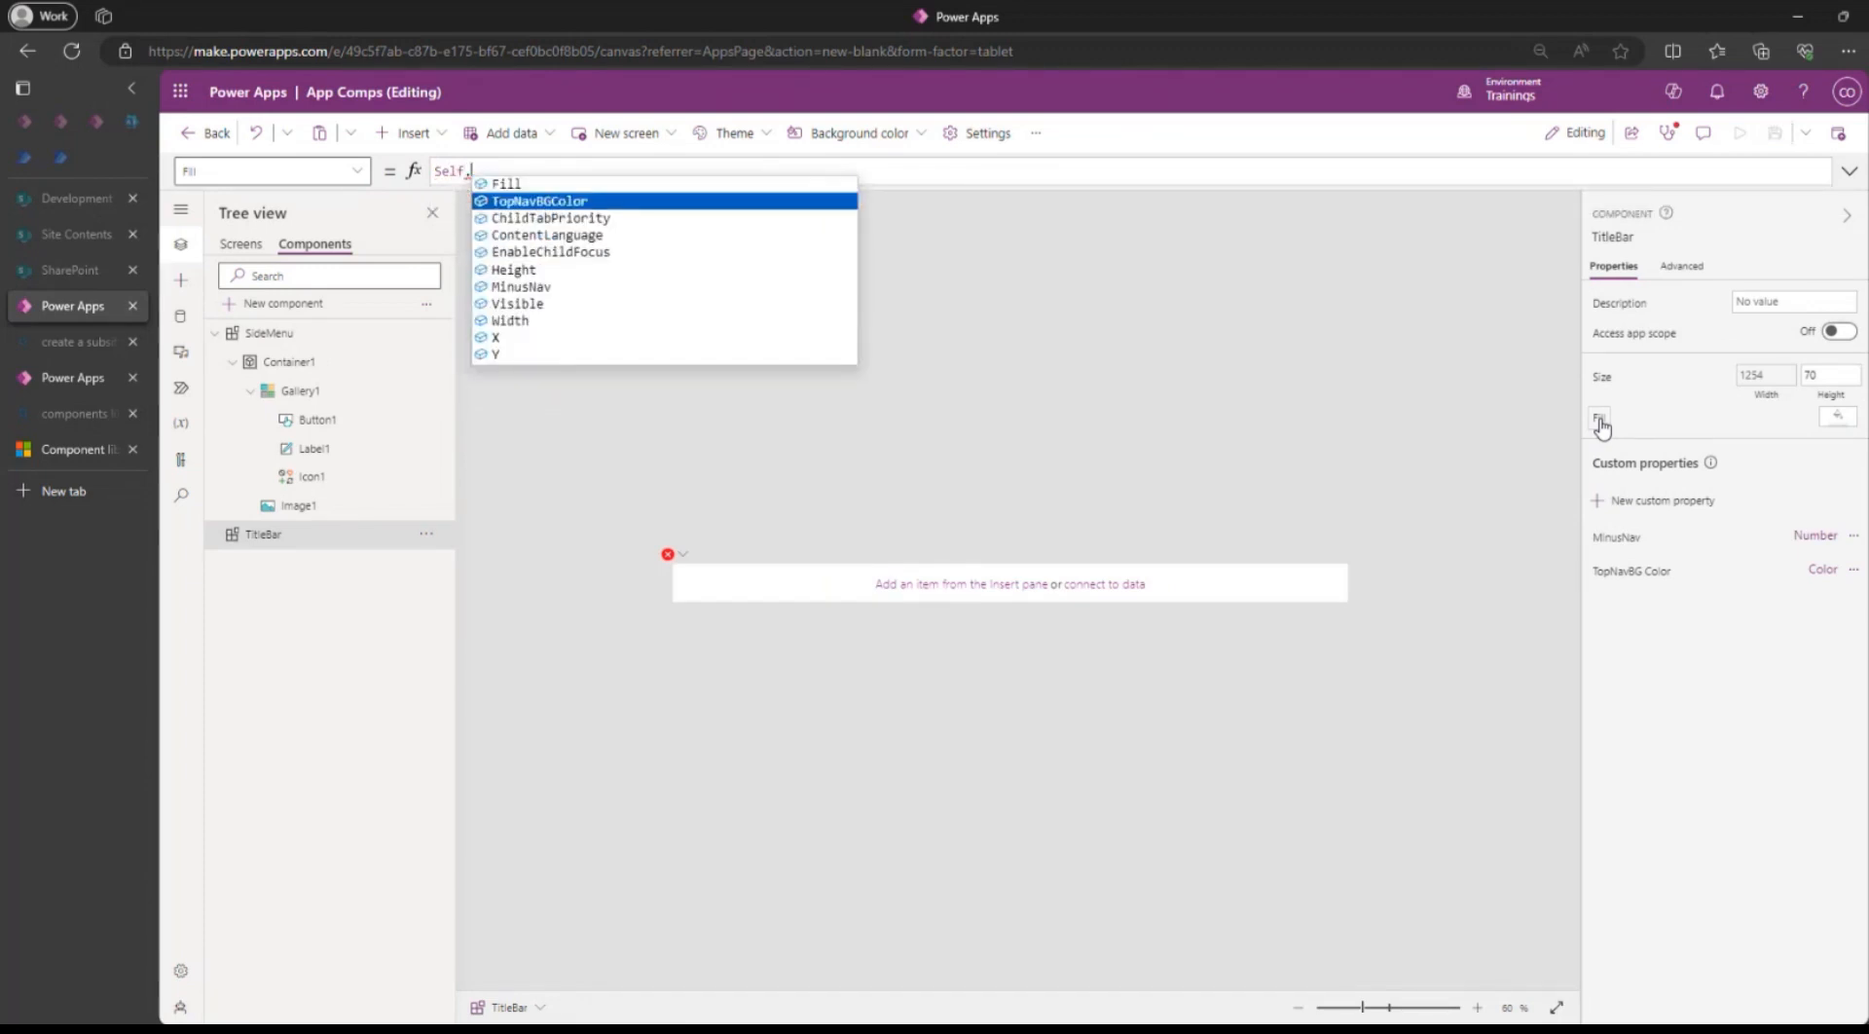
key("Tab")
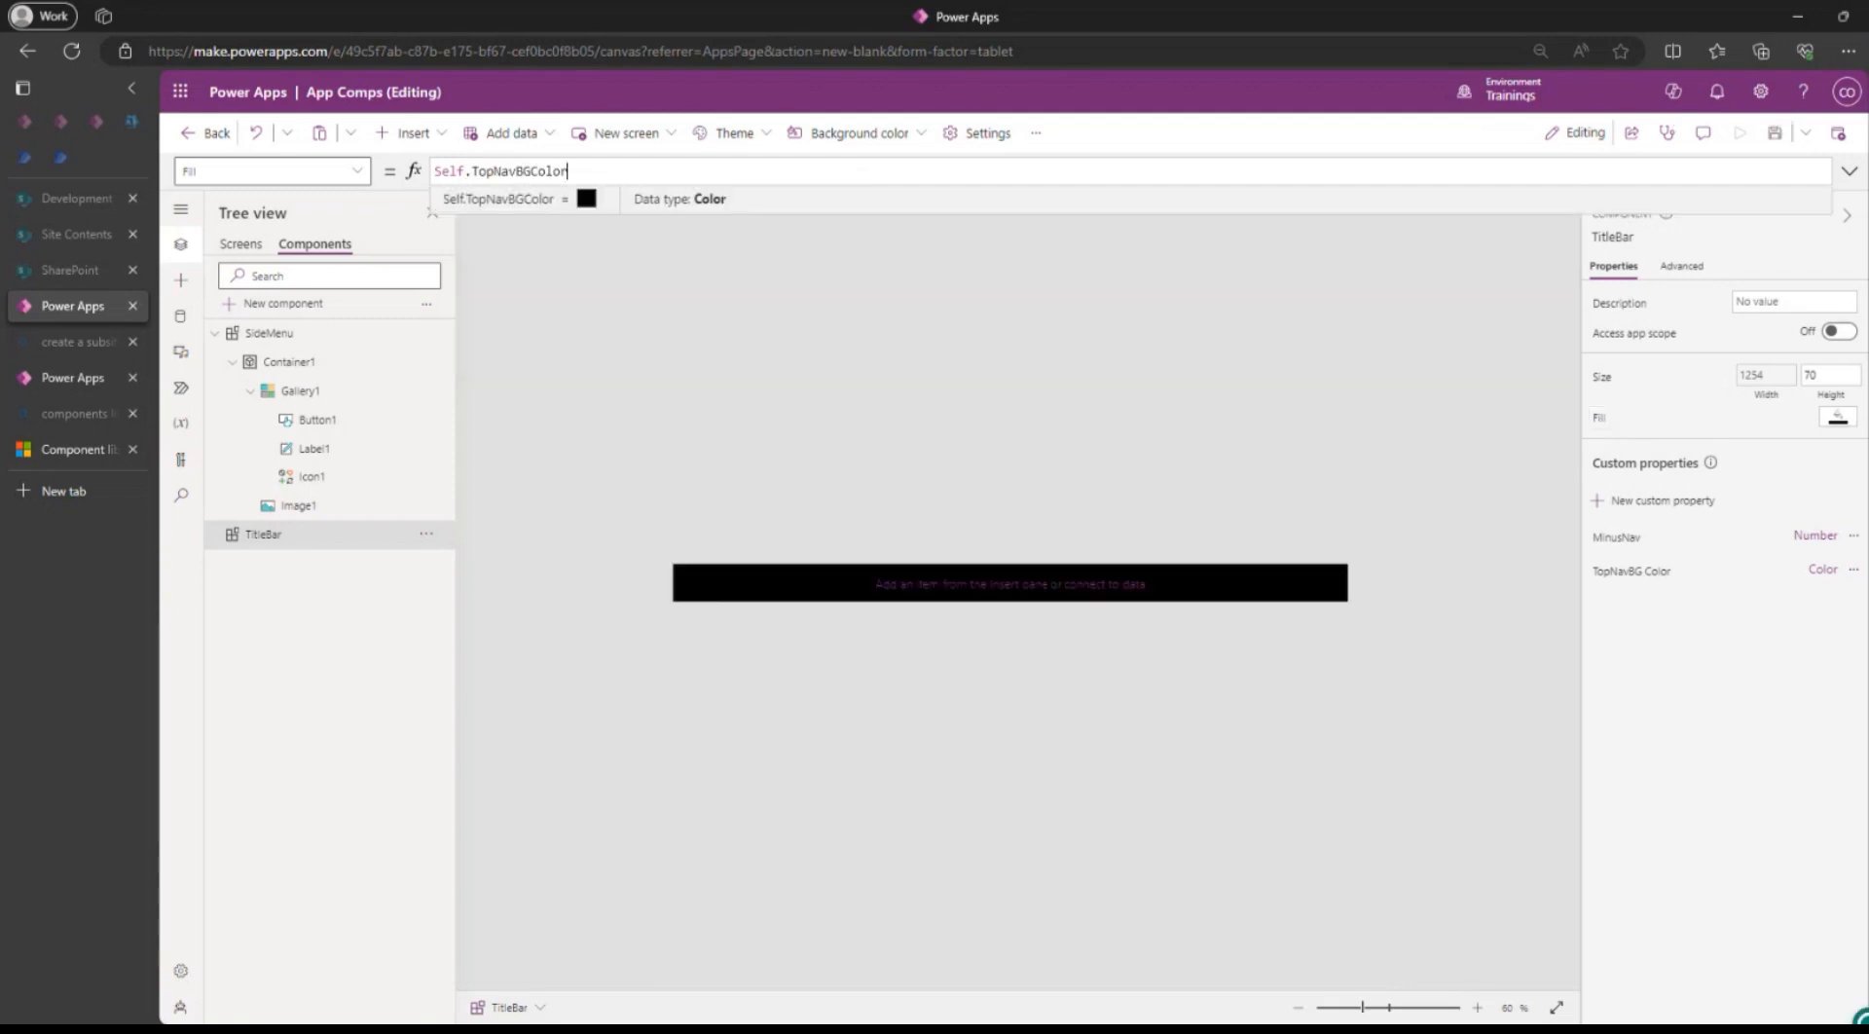
left_click(1624, 572)
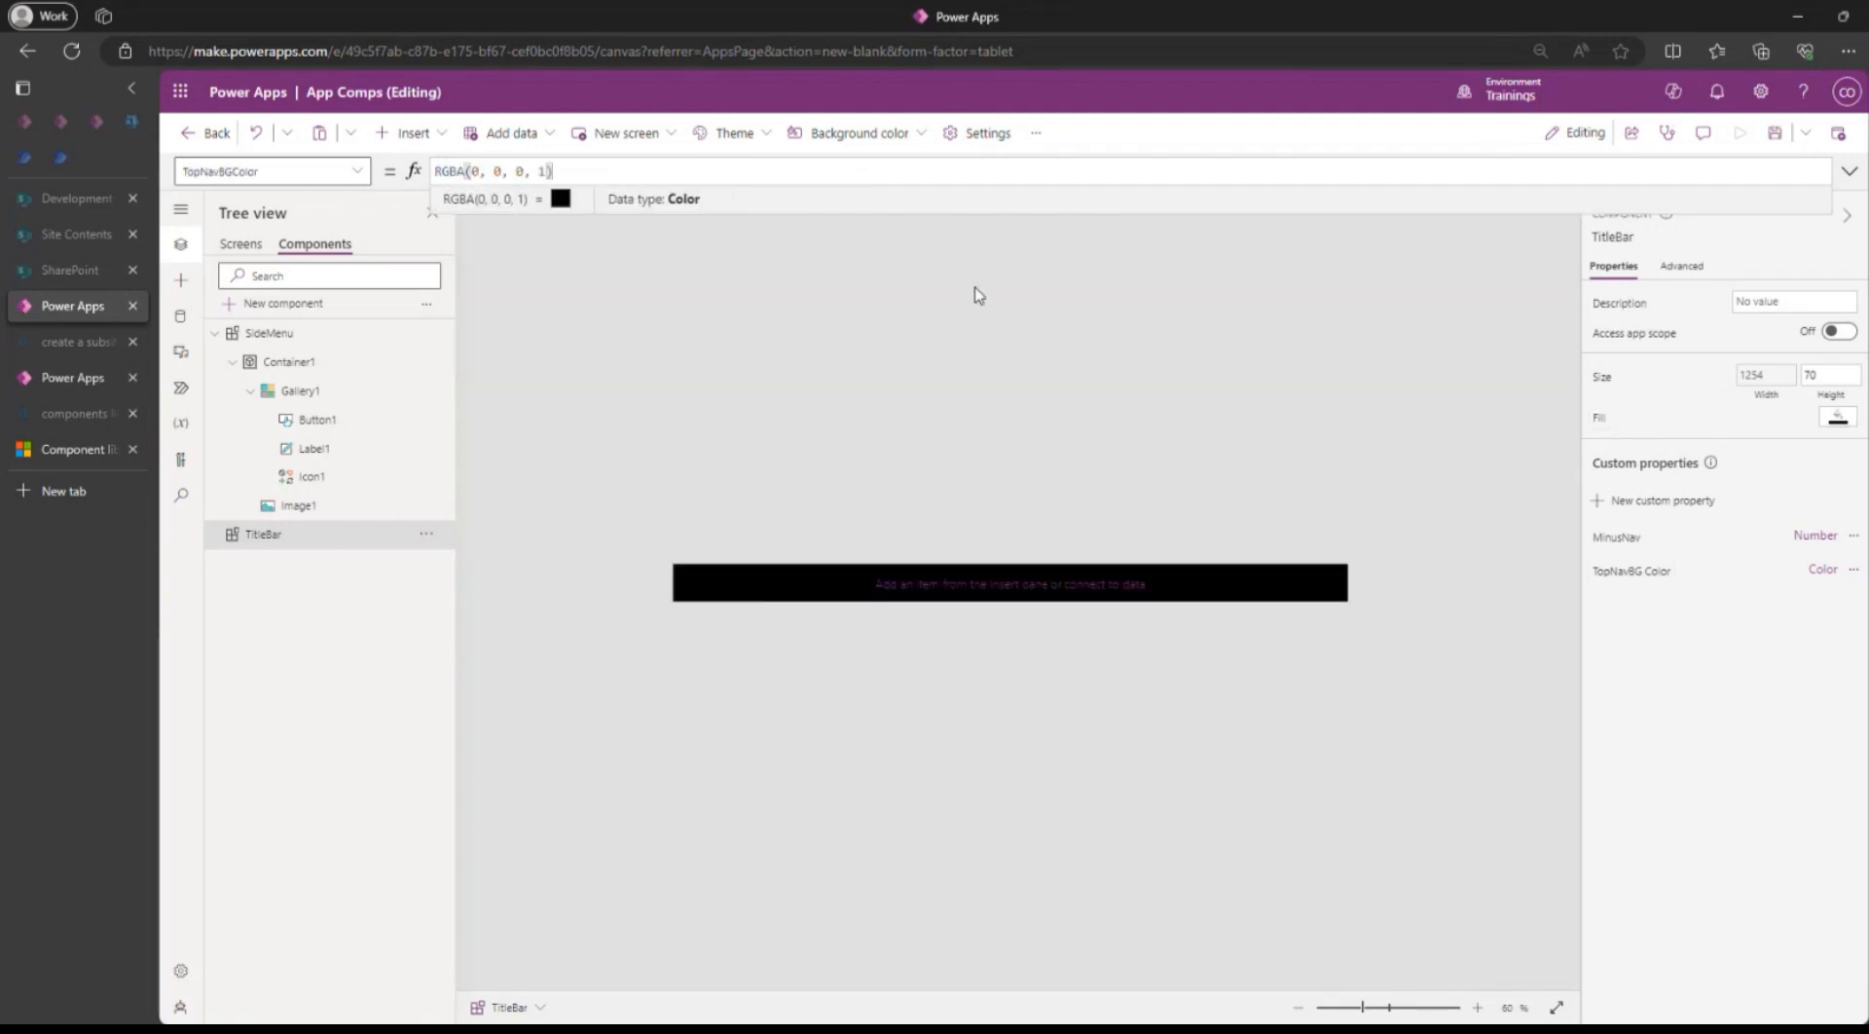
key("ctrl+v")
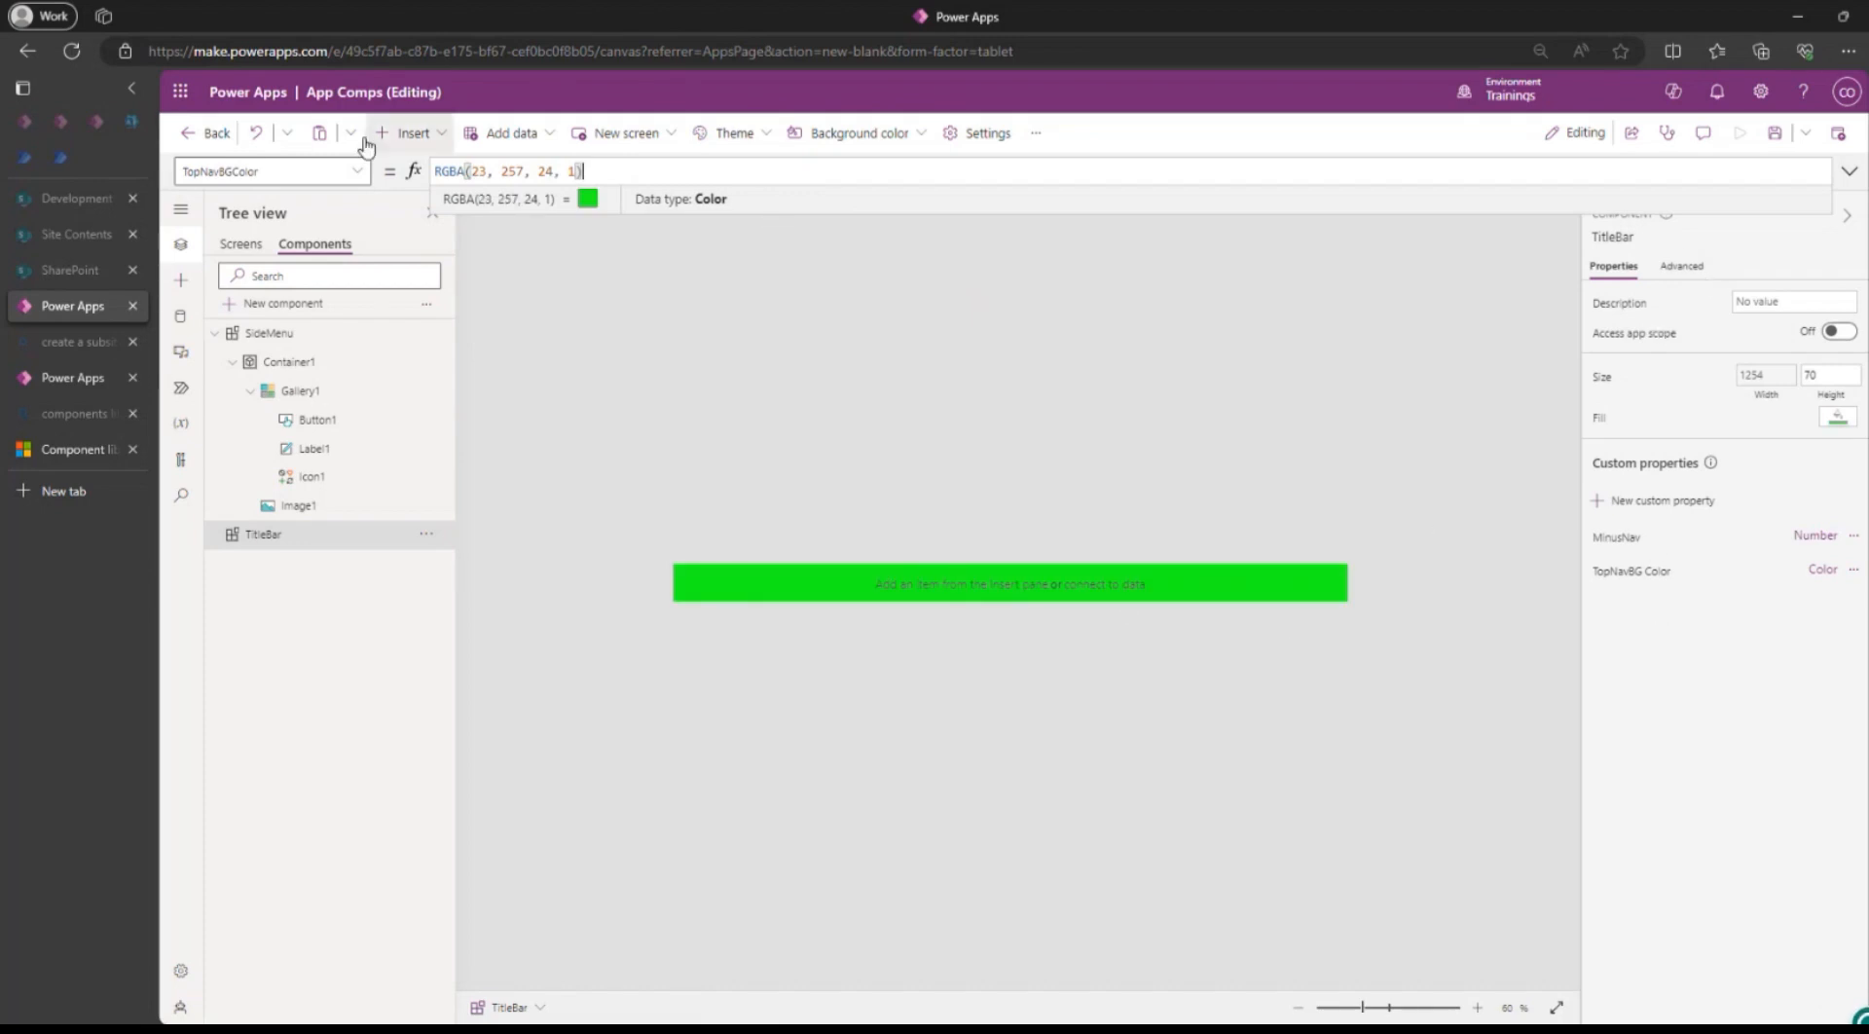
Add a text label to TitleBar and move it to the right end of the green bar.
left_click(243, 540)
left_click(409, 132)
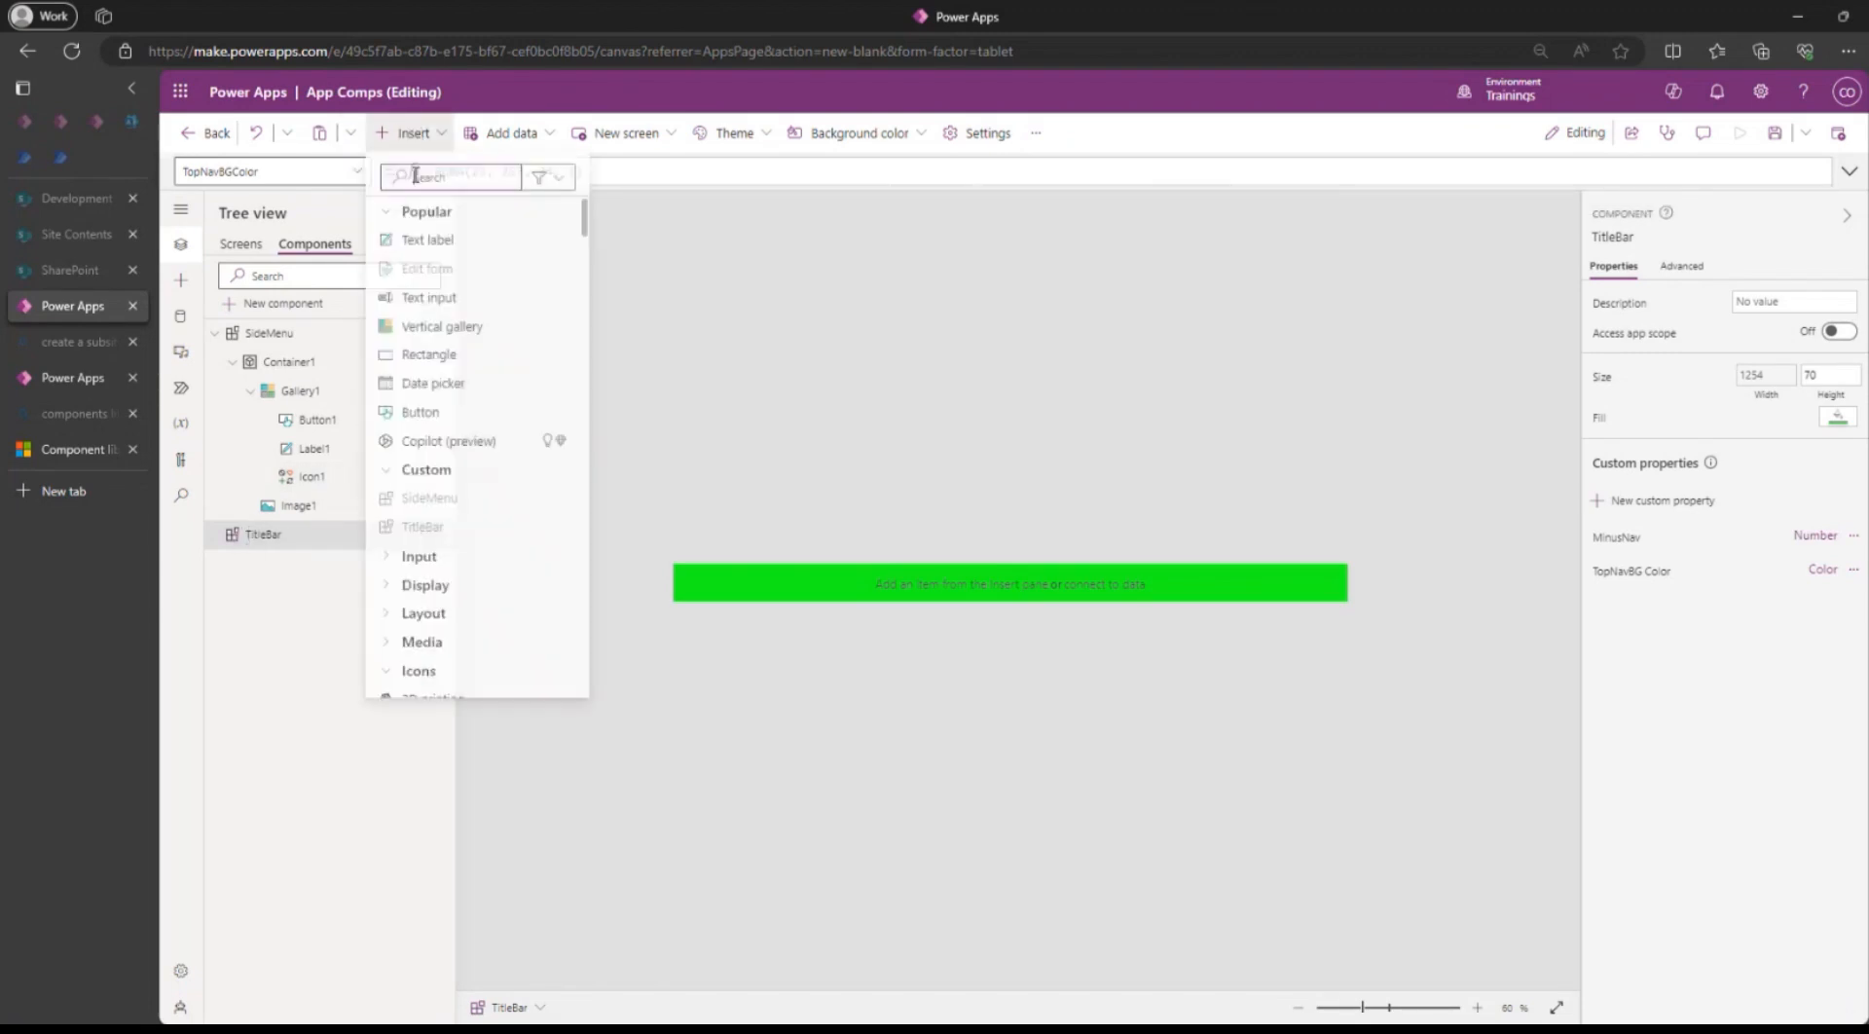
left_click(420, 242)
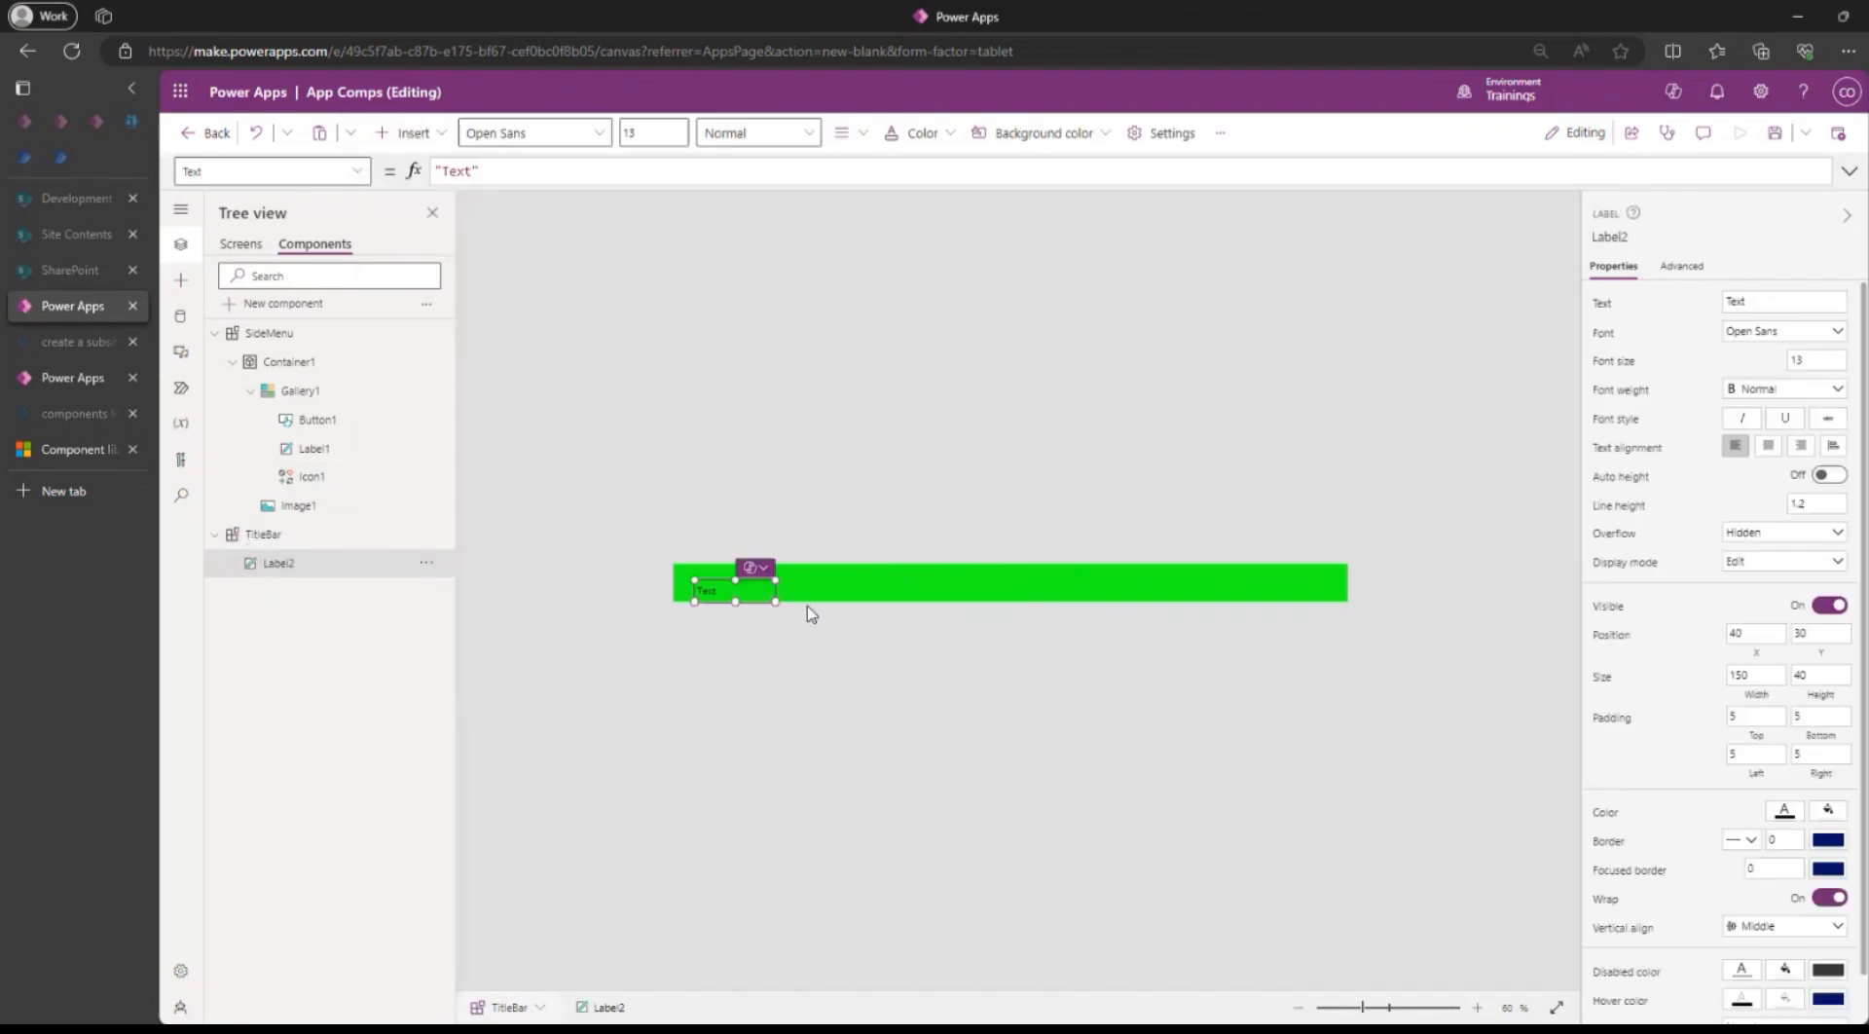
left_click_drag(736, 590, 1049, 583)
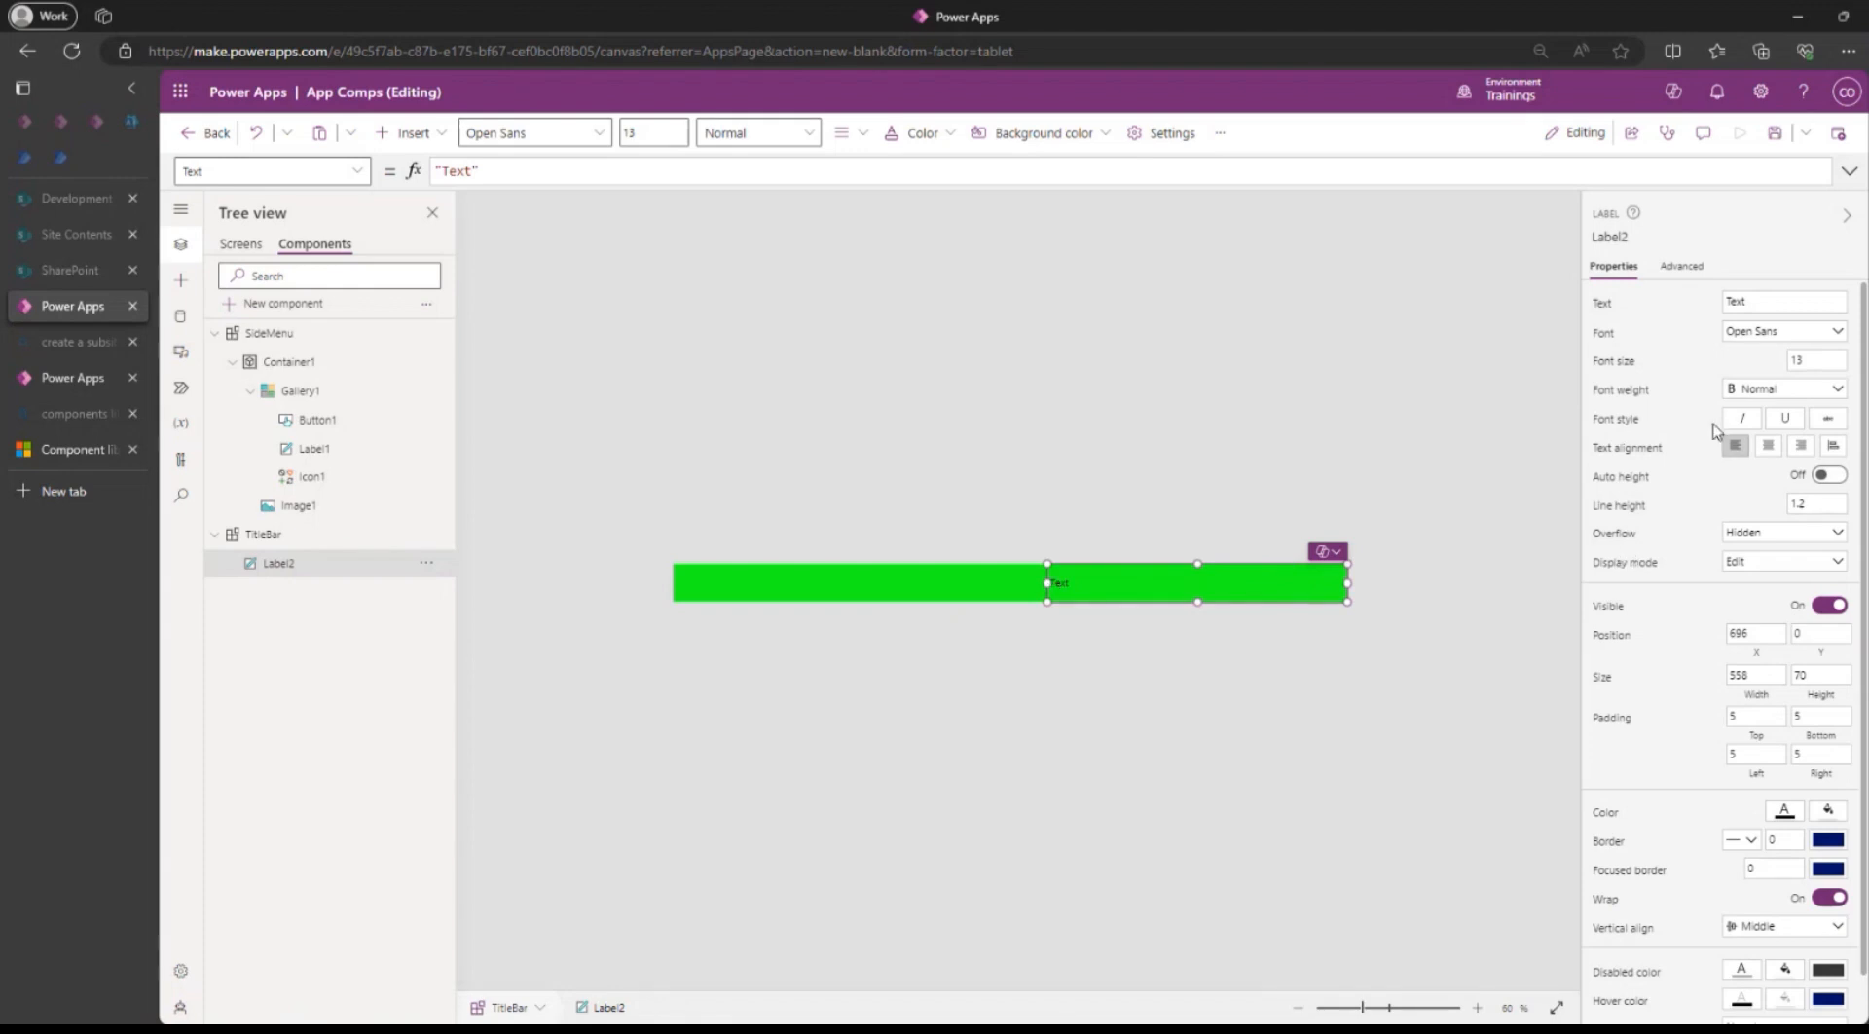
Make the label right-aligned, with right padding 100, bold weight and font size 25, then save.
left_click(1800, 448)
left_click(1816, 758)
type("100")
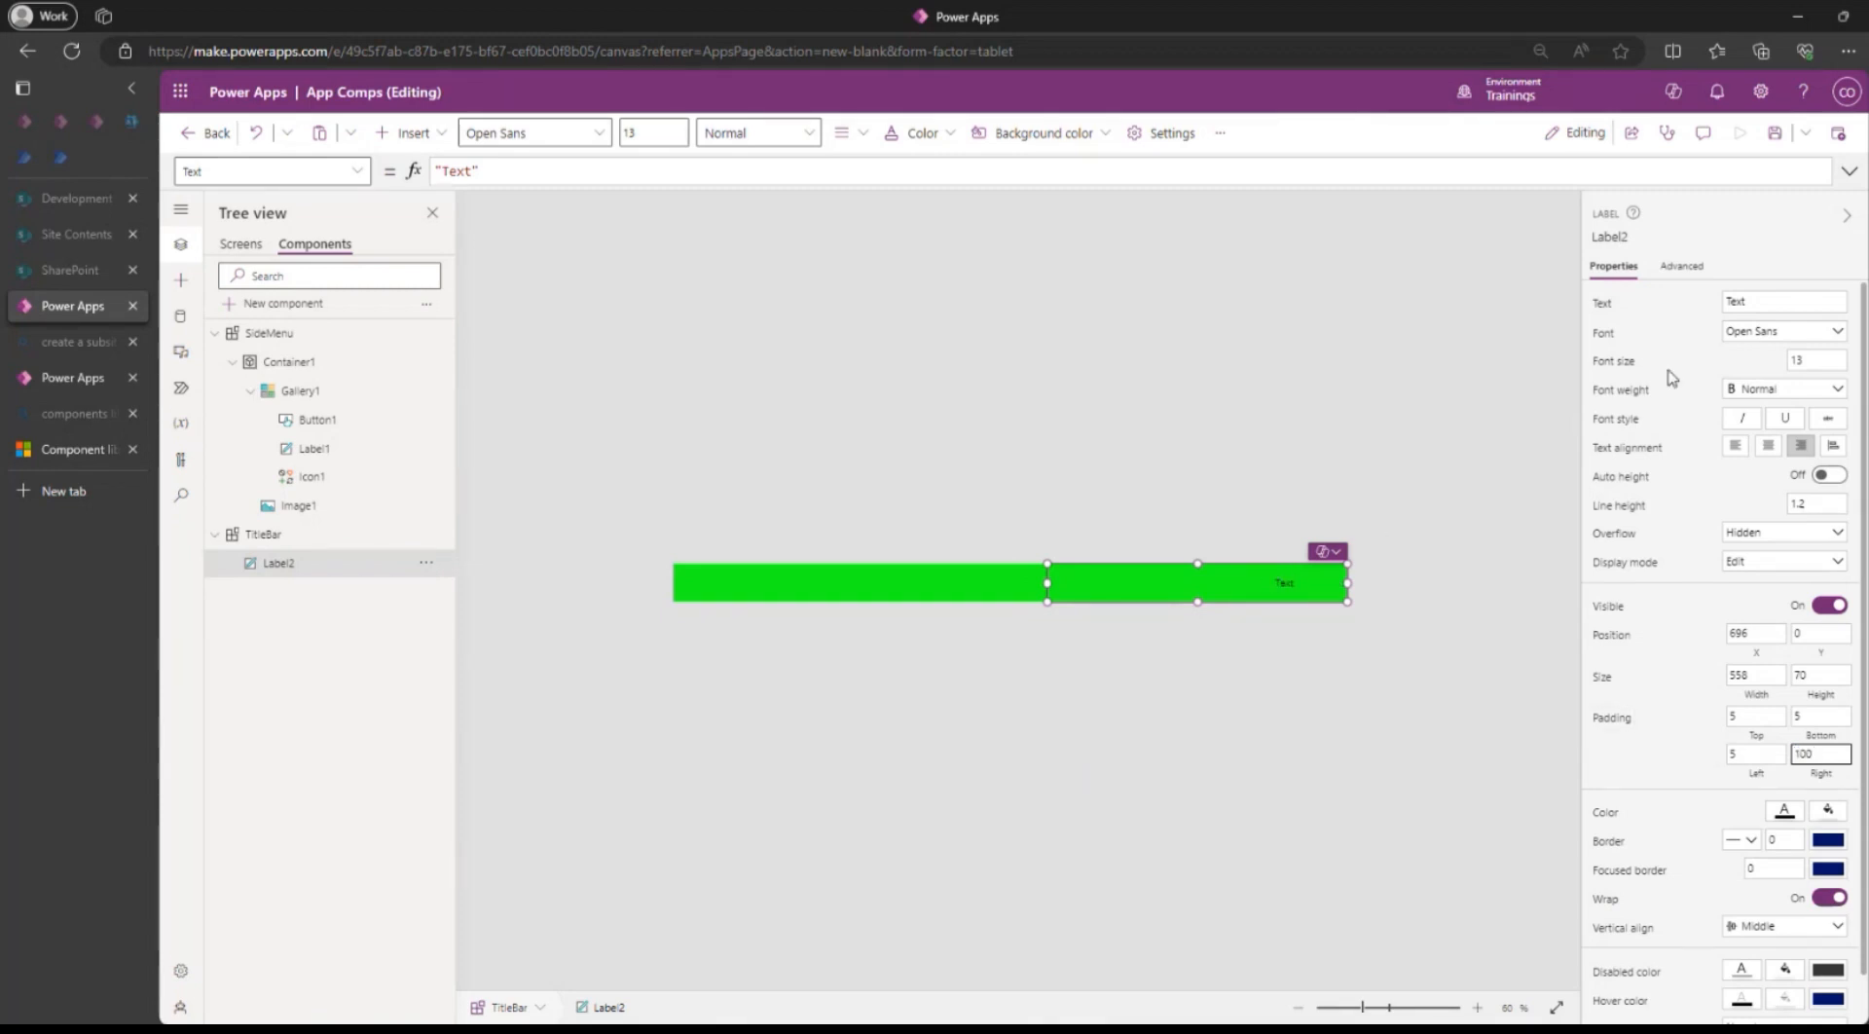
left_click(1781, 390)
left_click(1757, 411)
left_click(1806, 360)
type("25")
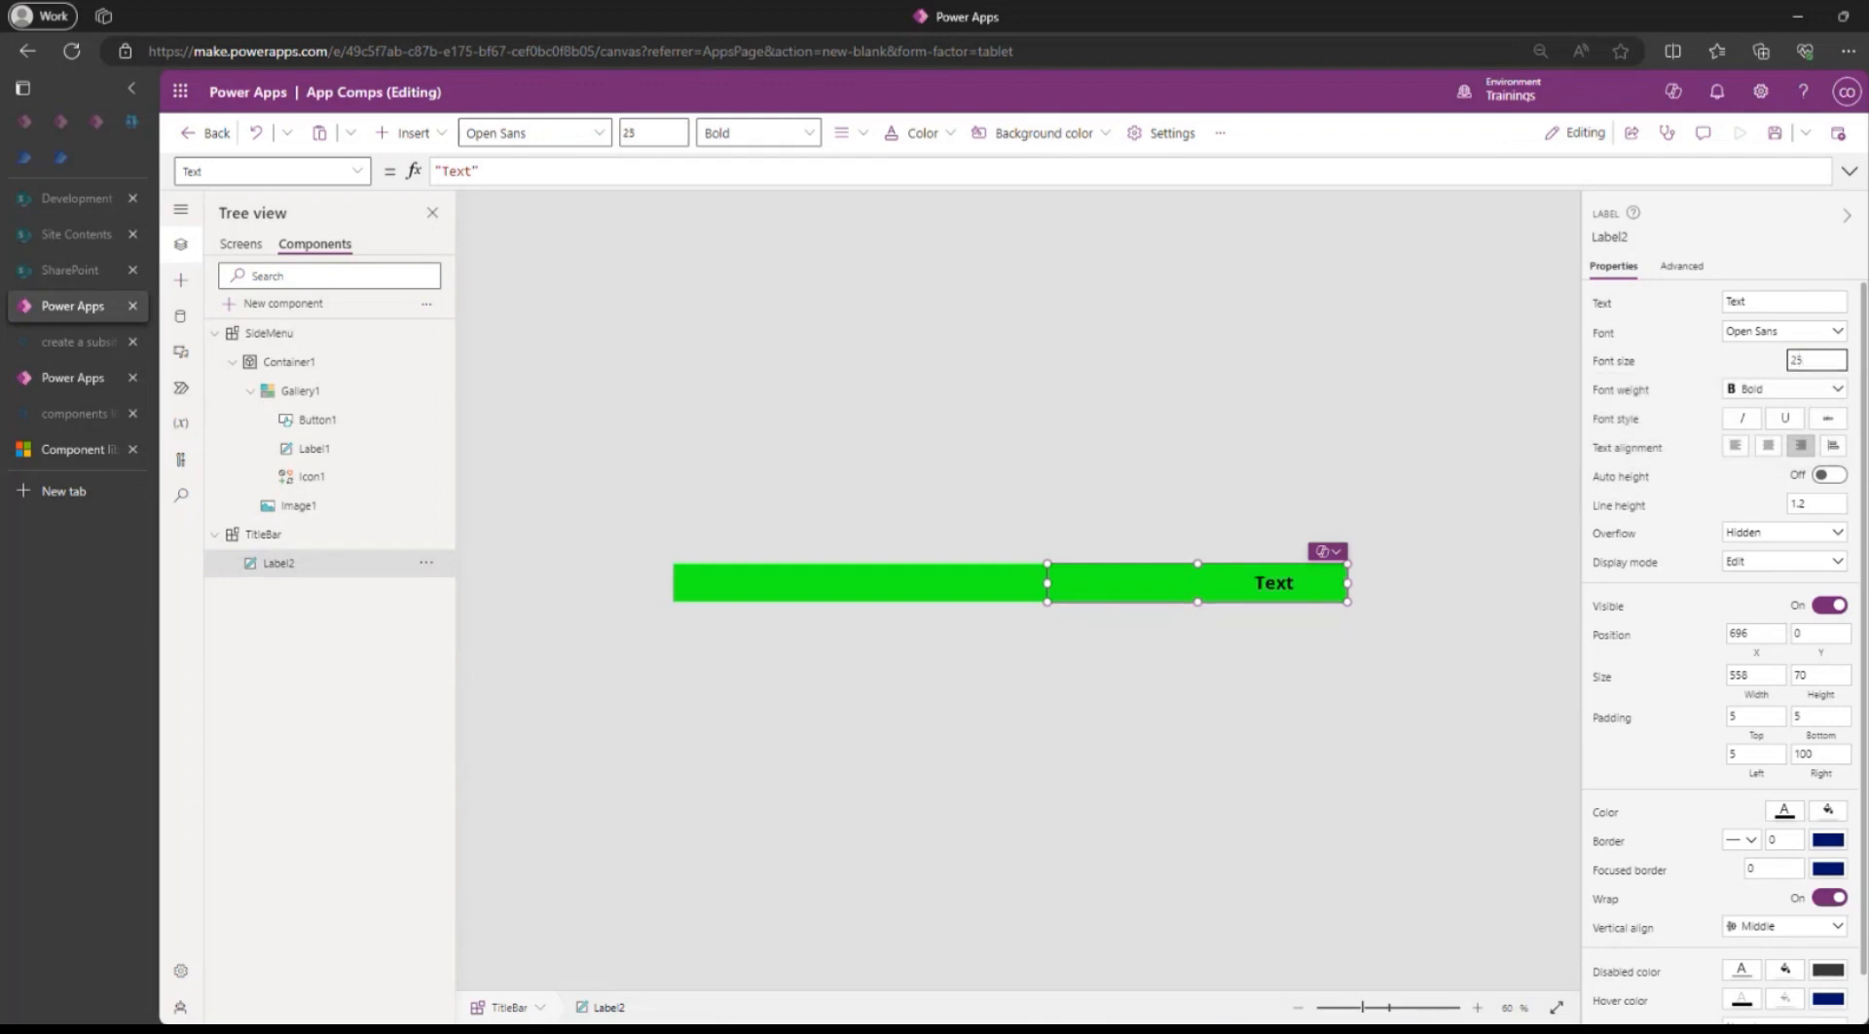
left_click(1774, 132)
left_click(303, 533)
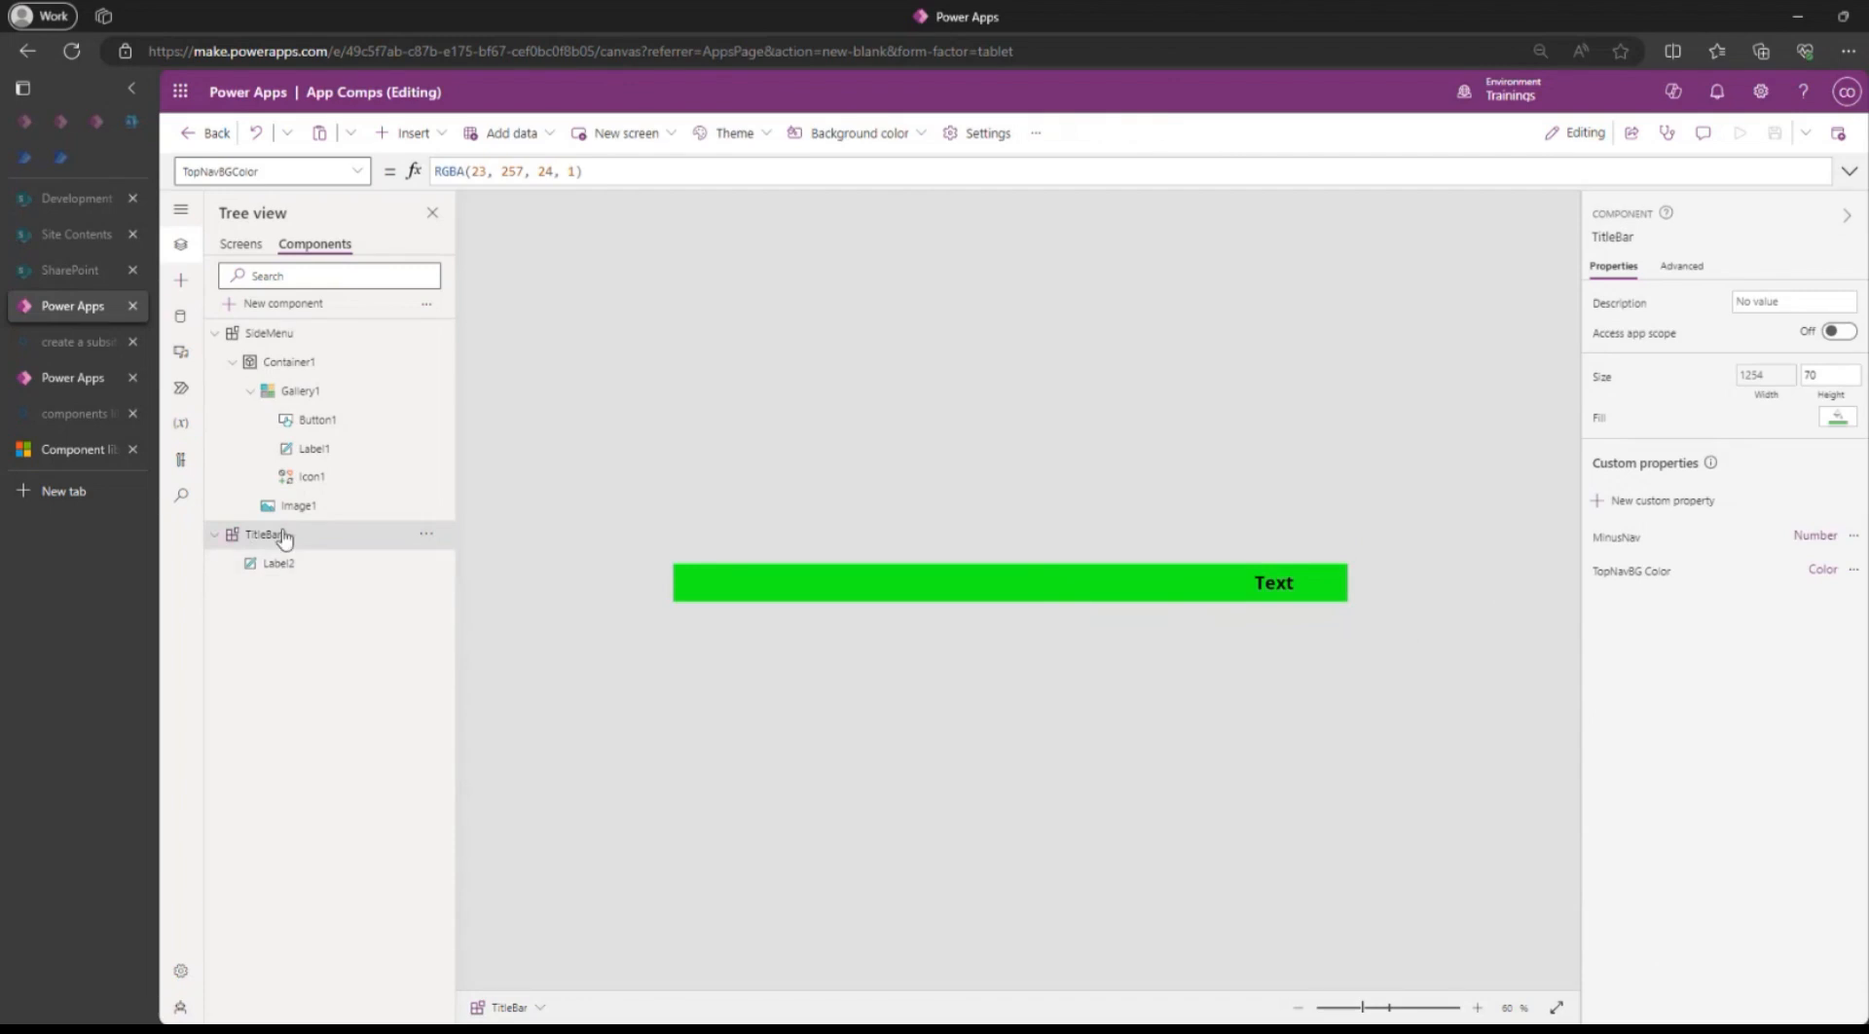
Create a new text custom property named App Title on TitleBar.
left_click(1660, 504)
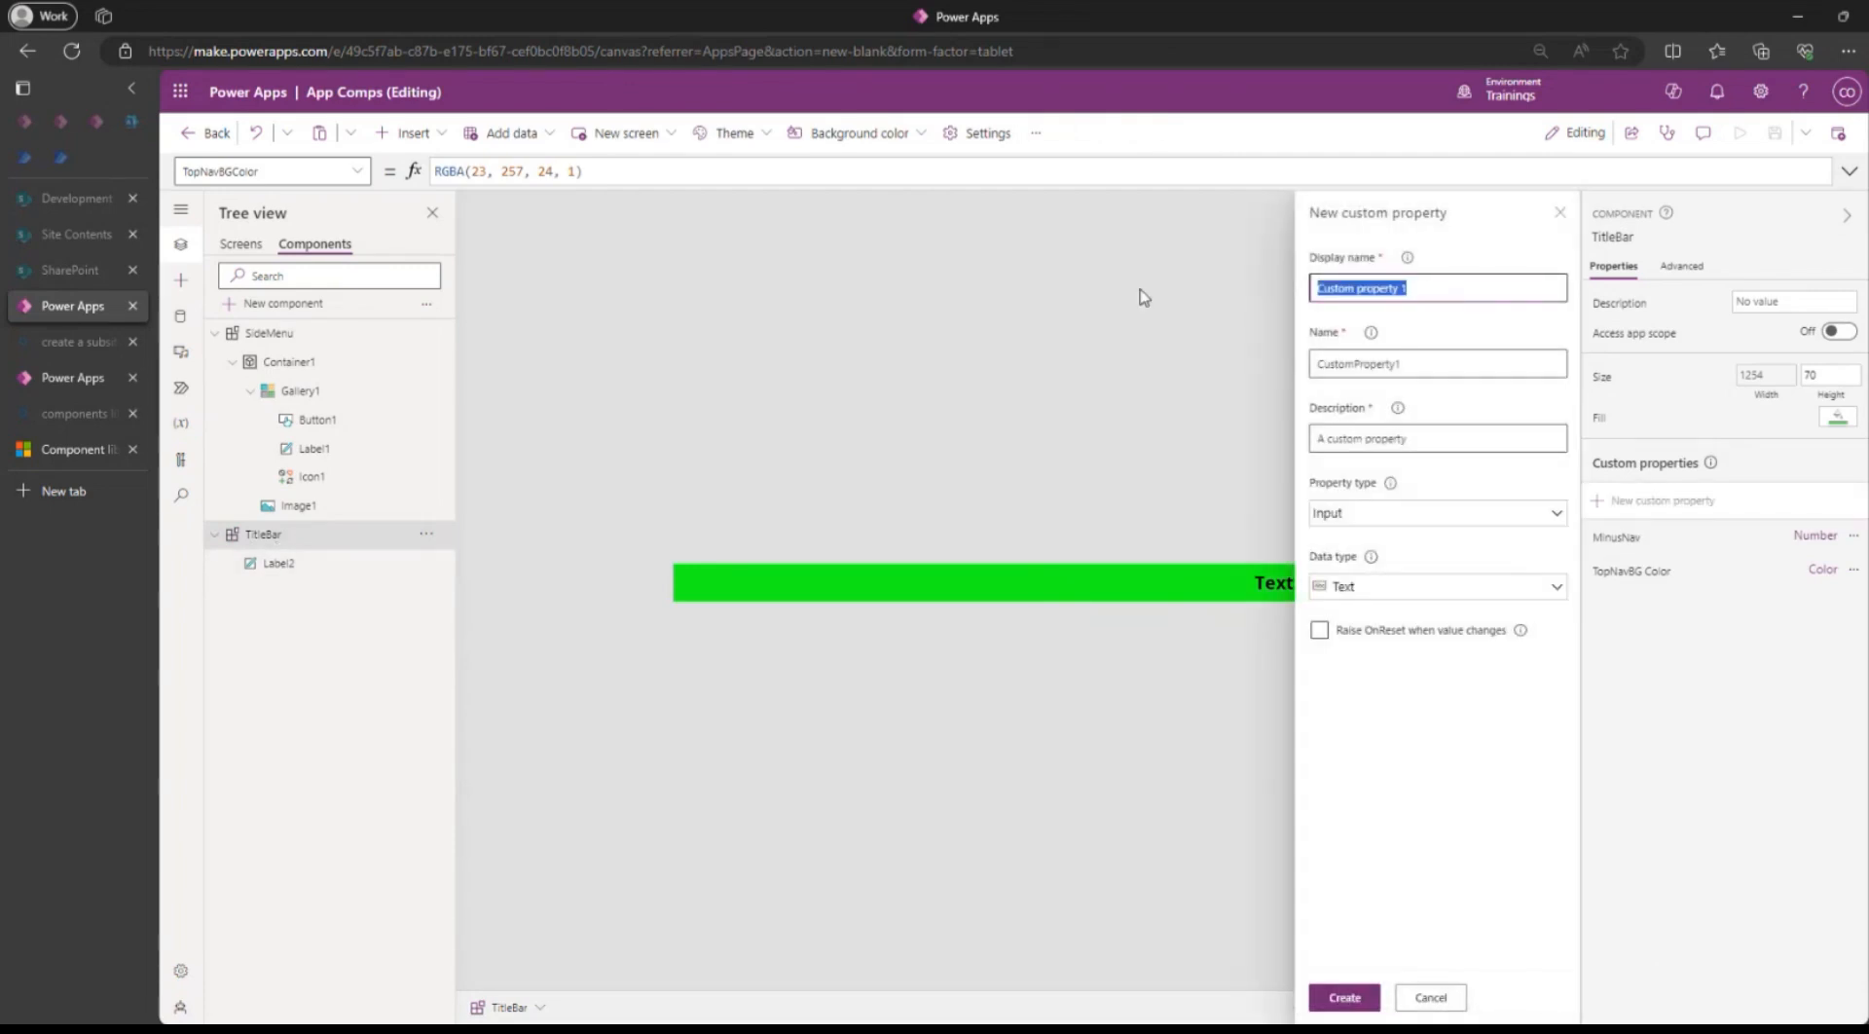
type("App")
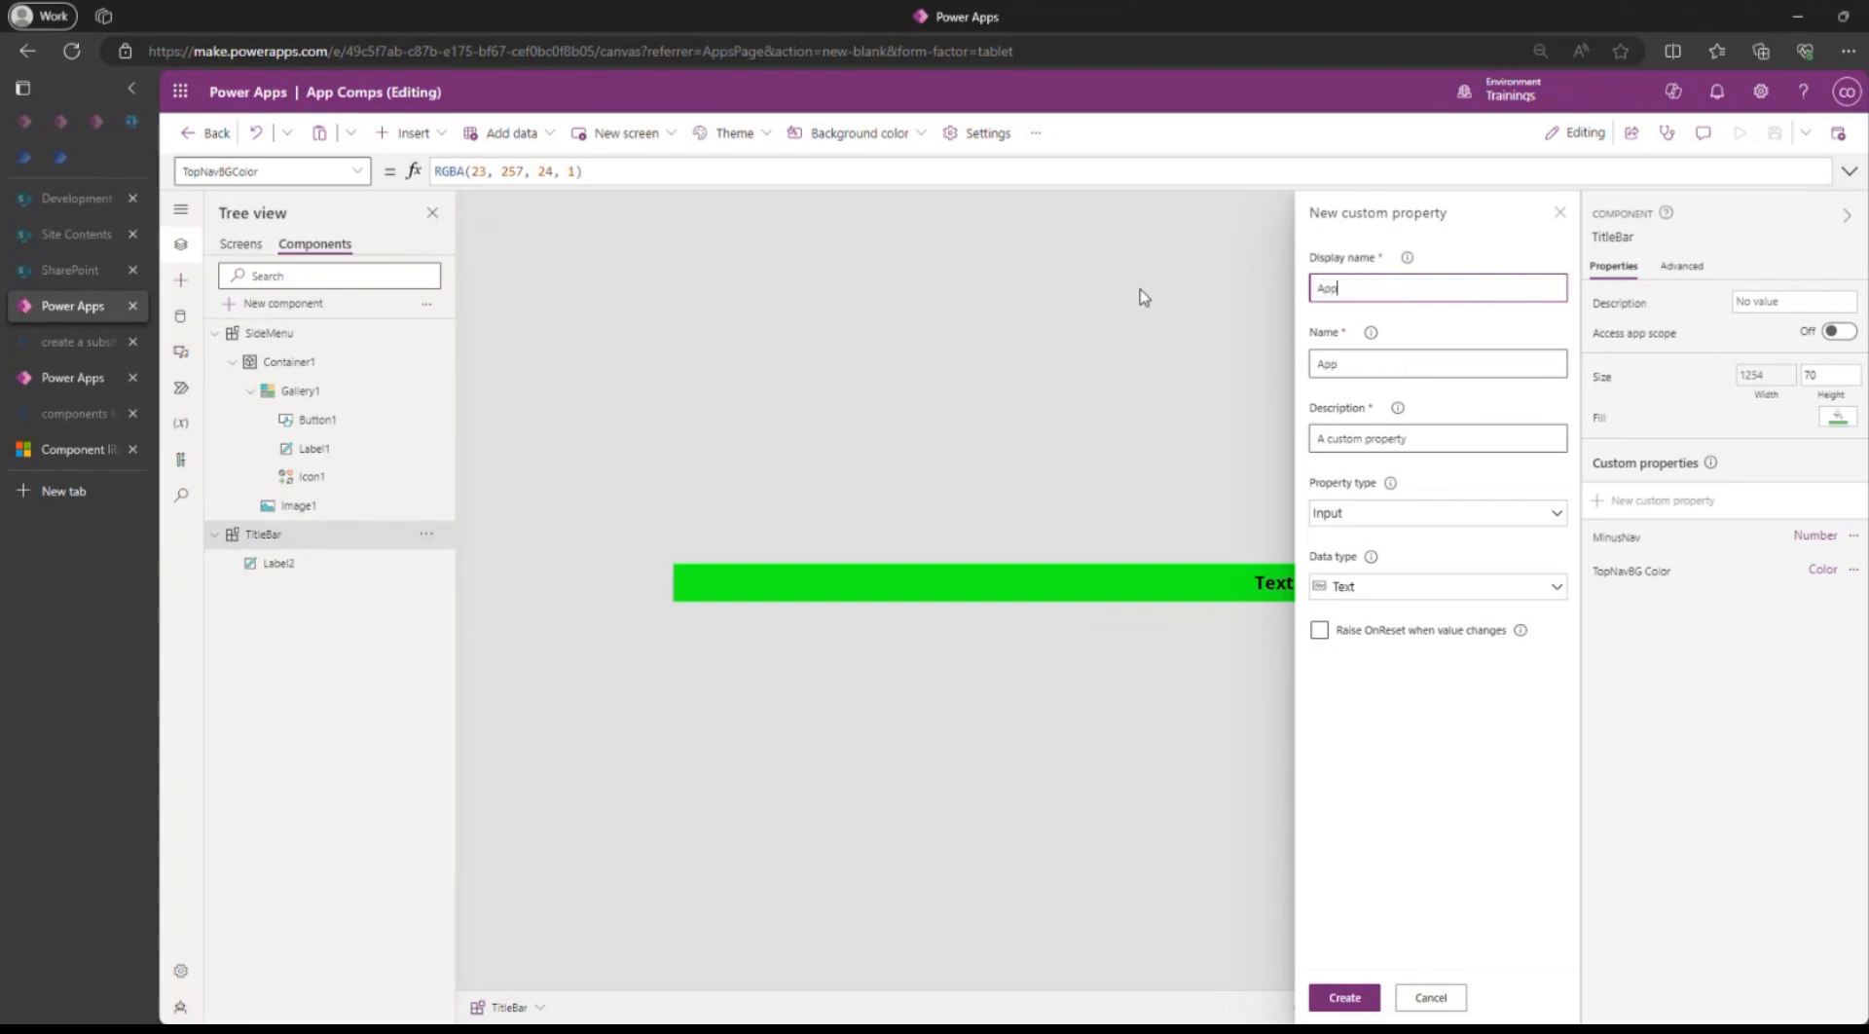
type(" Title")
left_click(1359, 999)
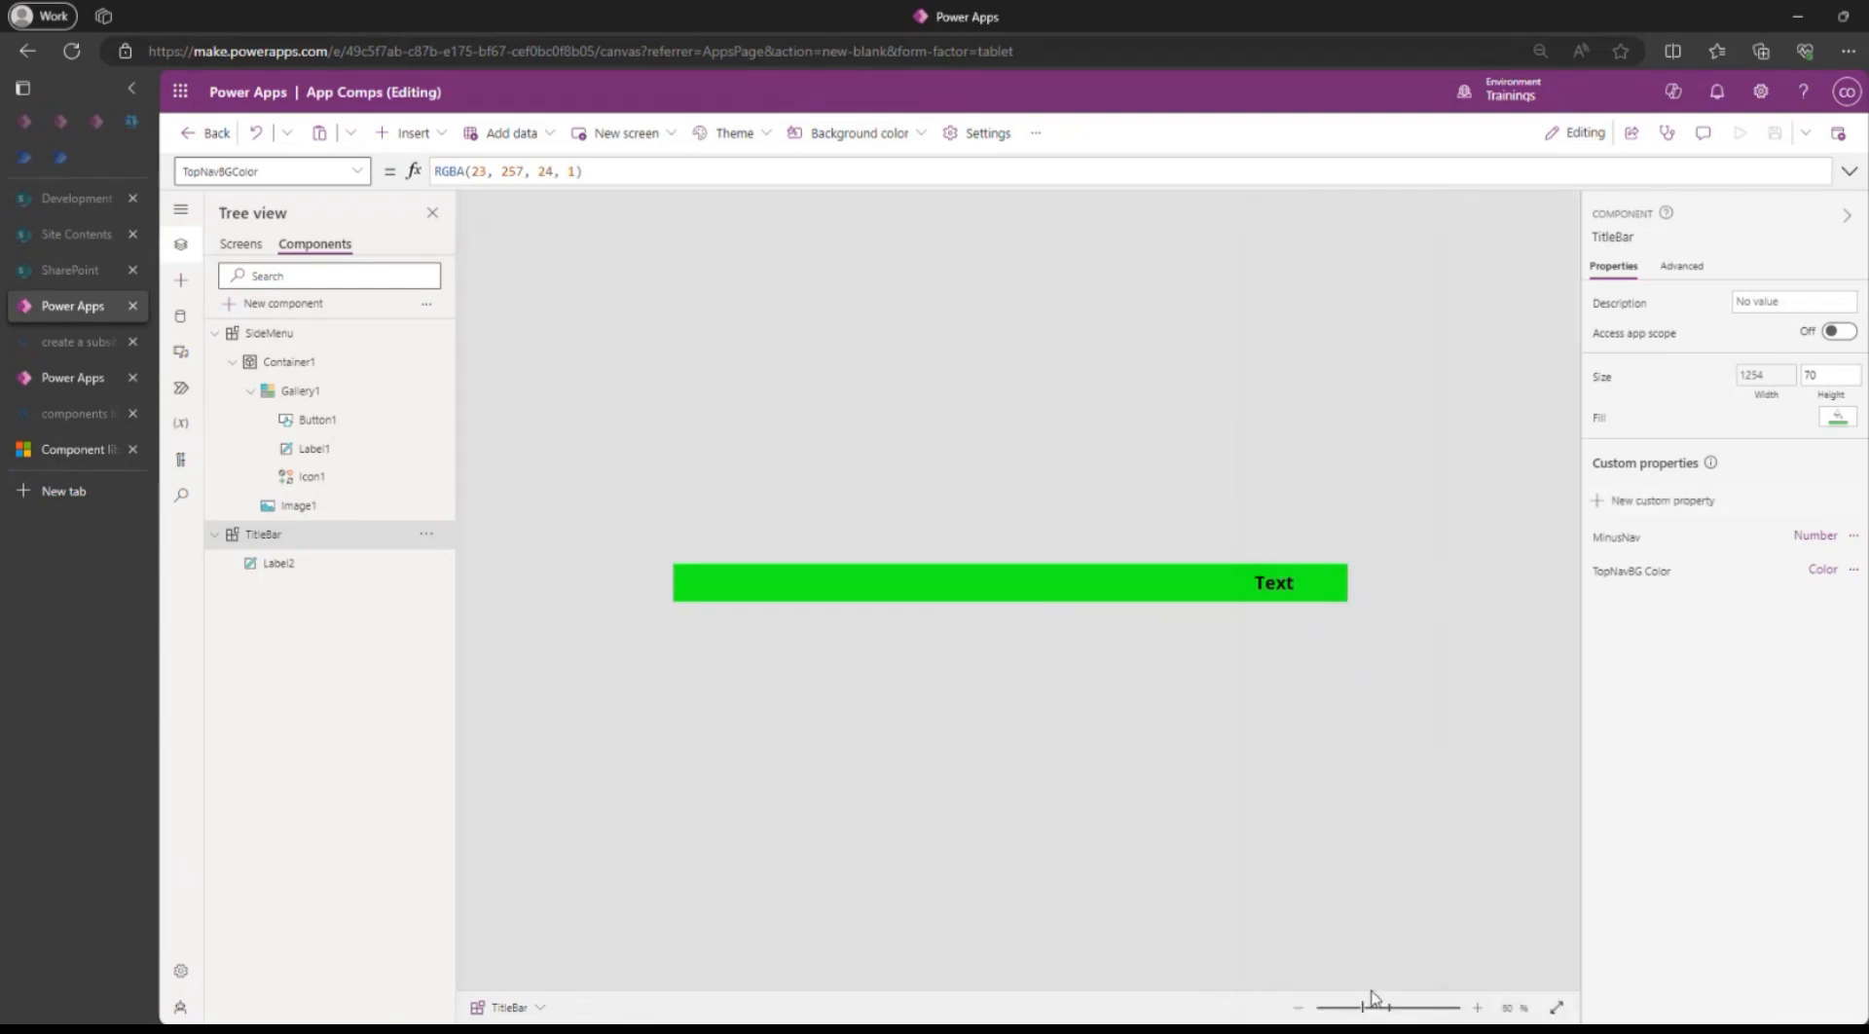
Empty Label2's Text formula, then view App Title's default value "Text" on TitleBar.
left_click(1277, 584)
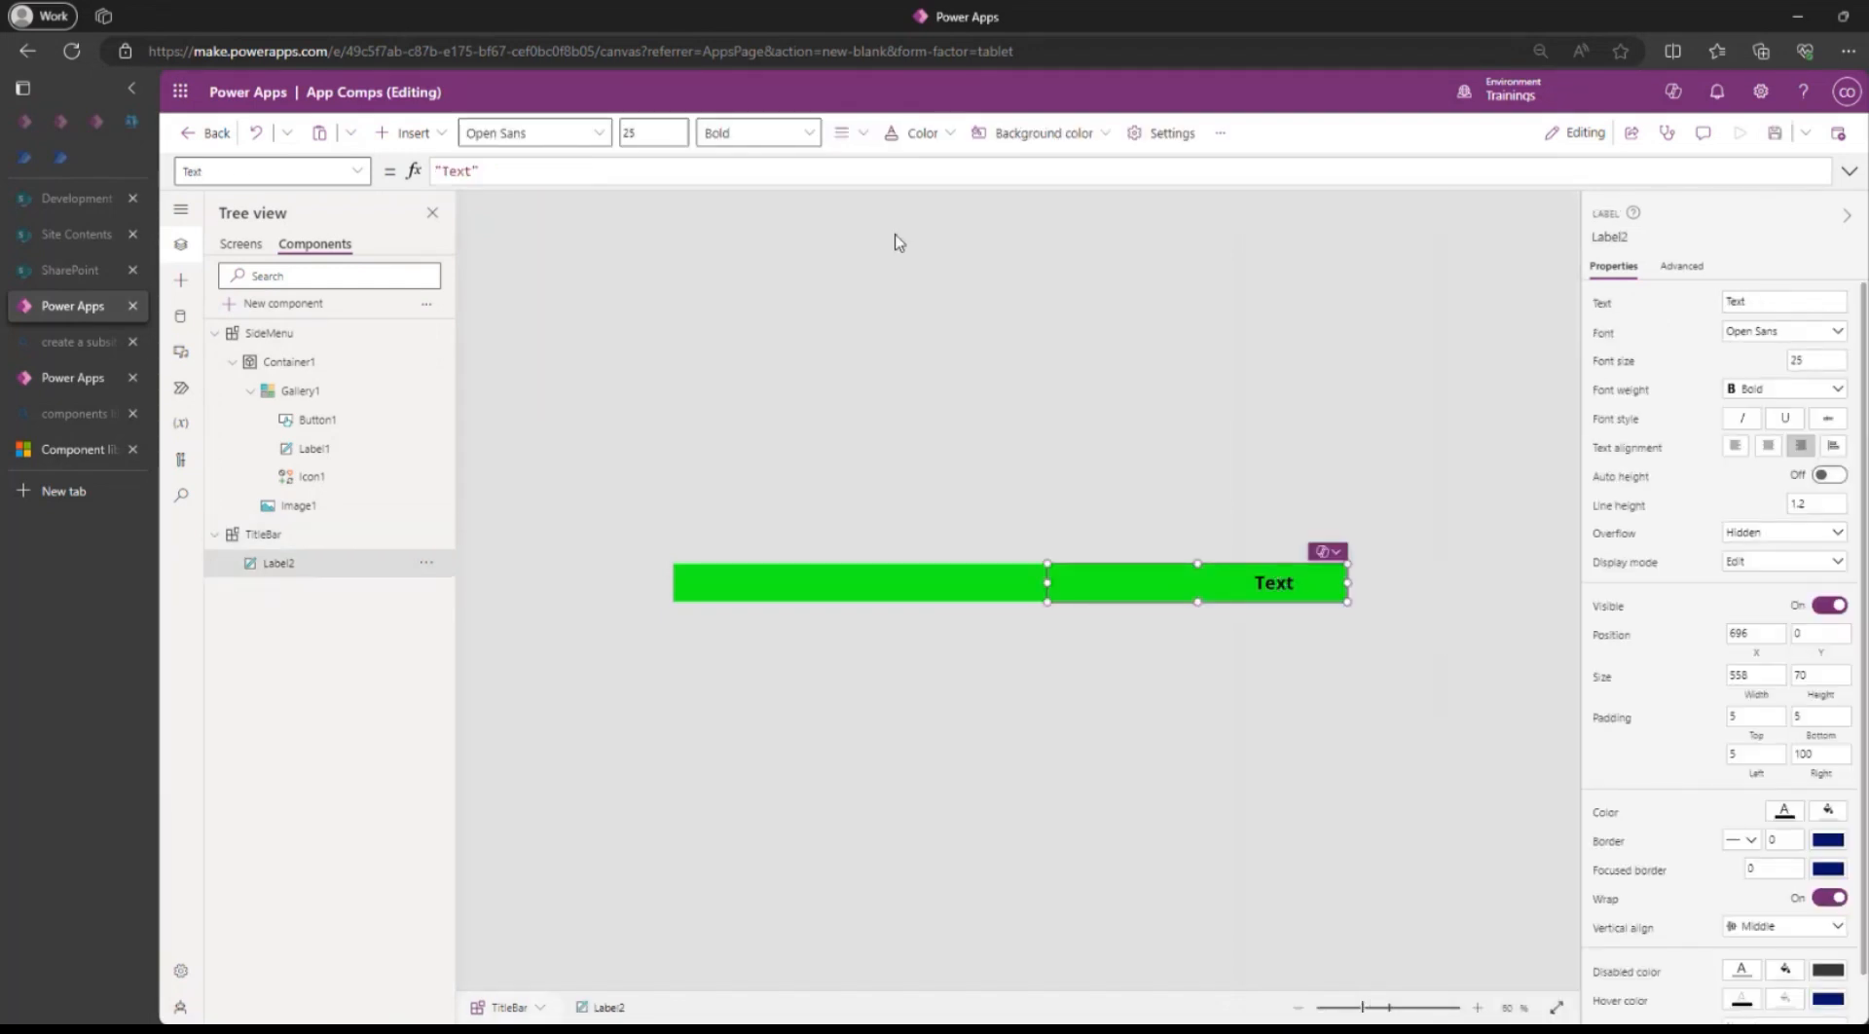
left_click_drag(565, 173, 353, 146)
type("S")
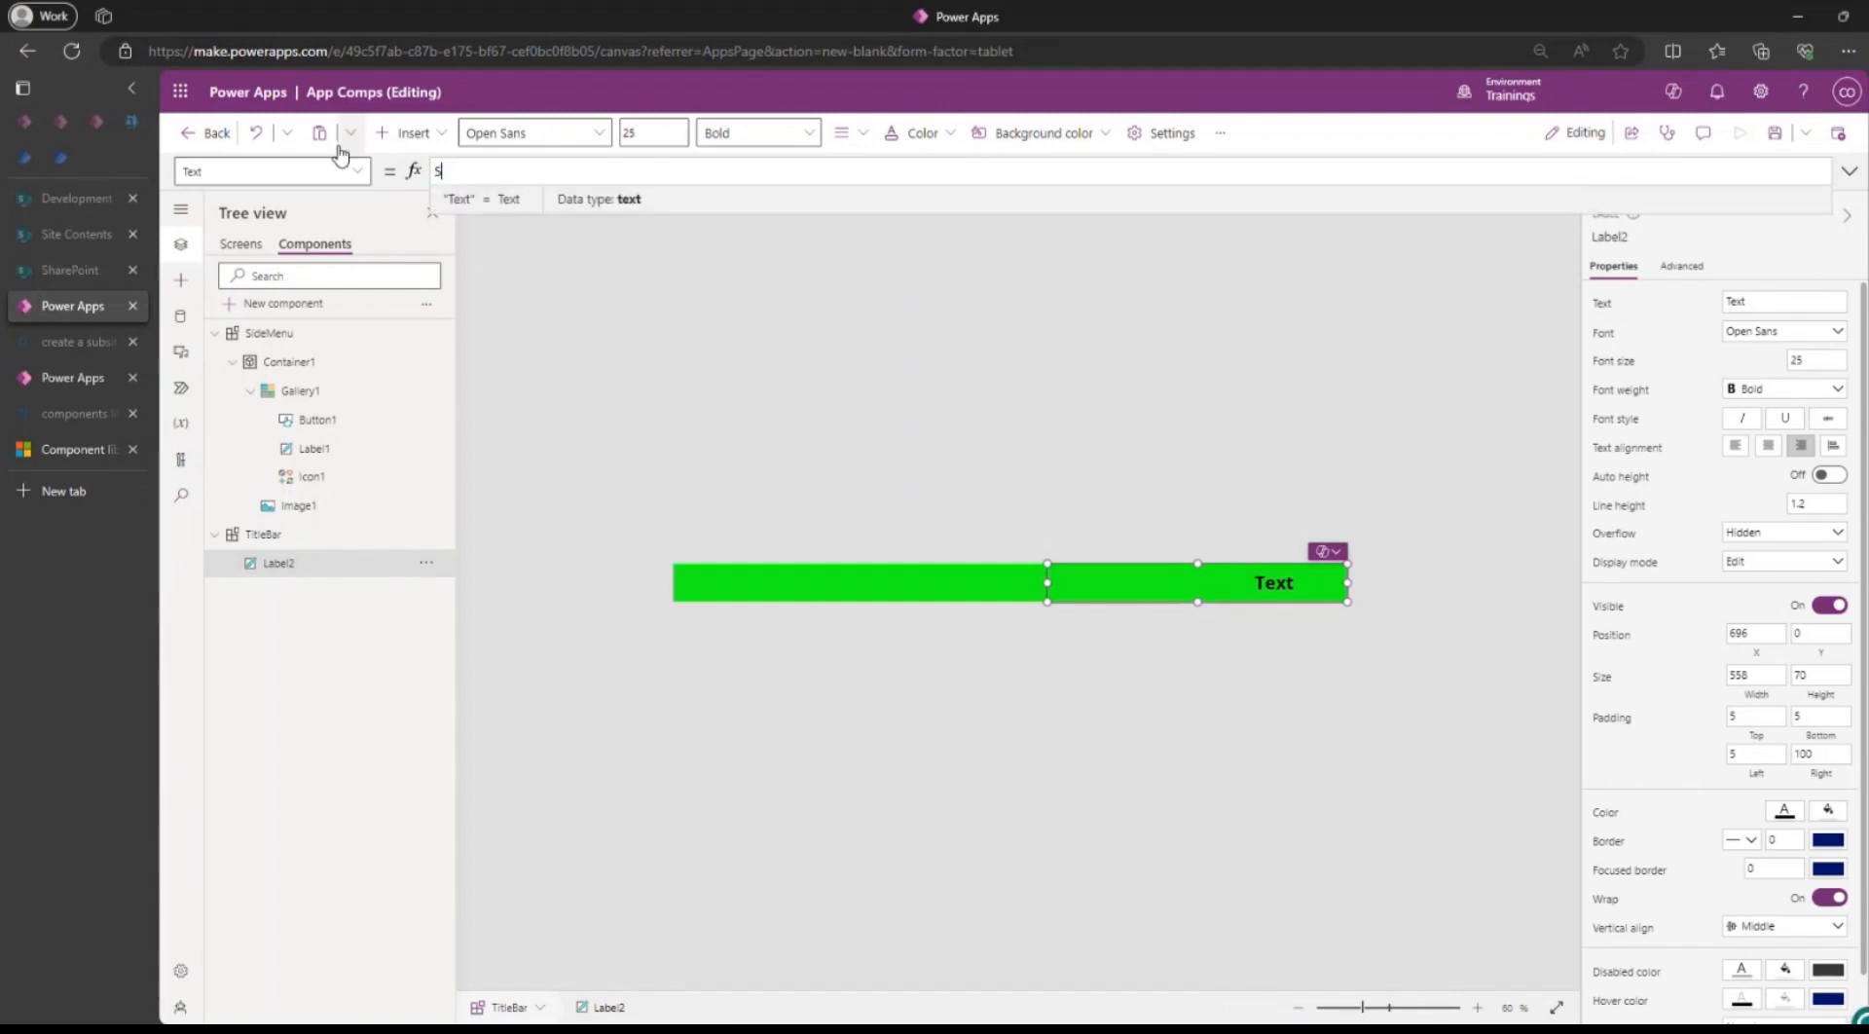
type("elf.A")
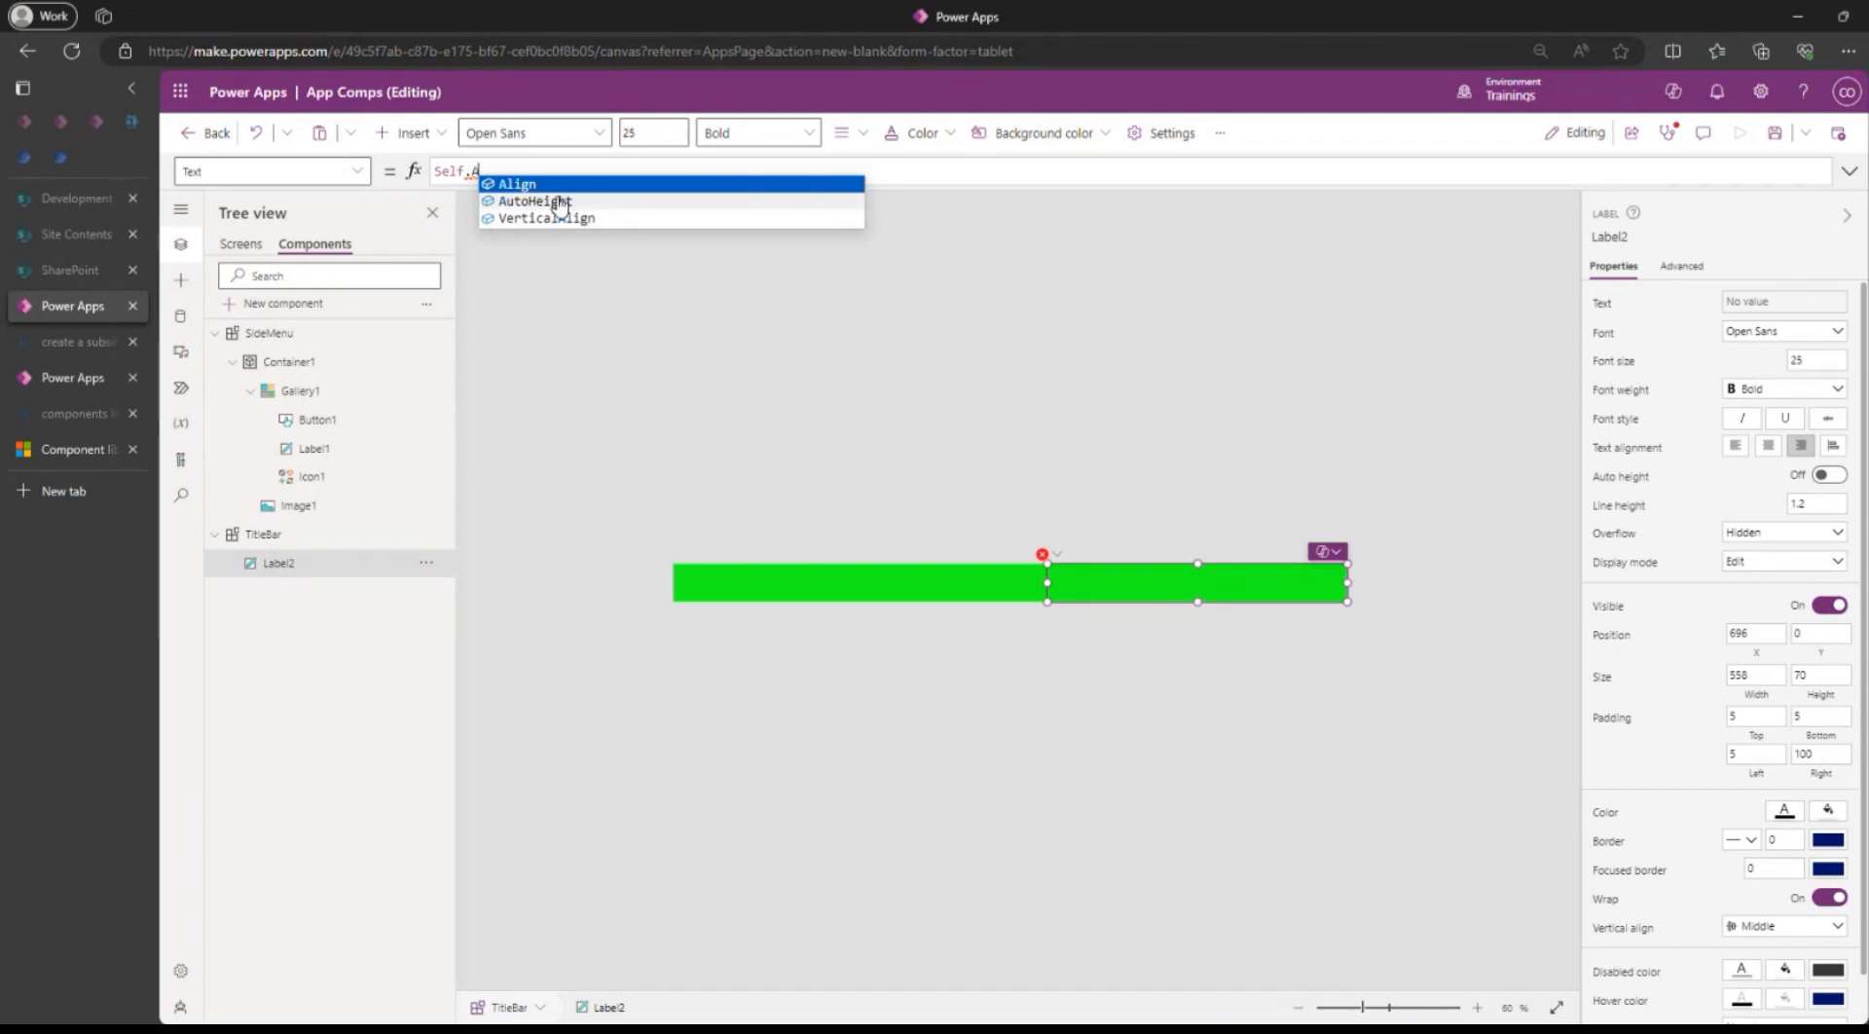
key("BackSpace")
key("BackSpace")
key("BackSpace")
key("BackSpace")
key("BackSpace")
key("BackSpace")
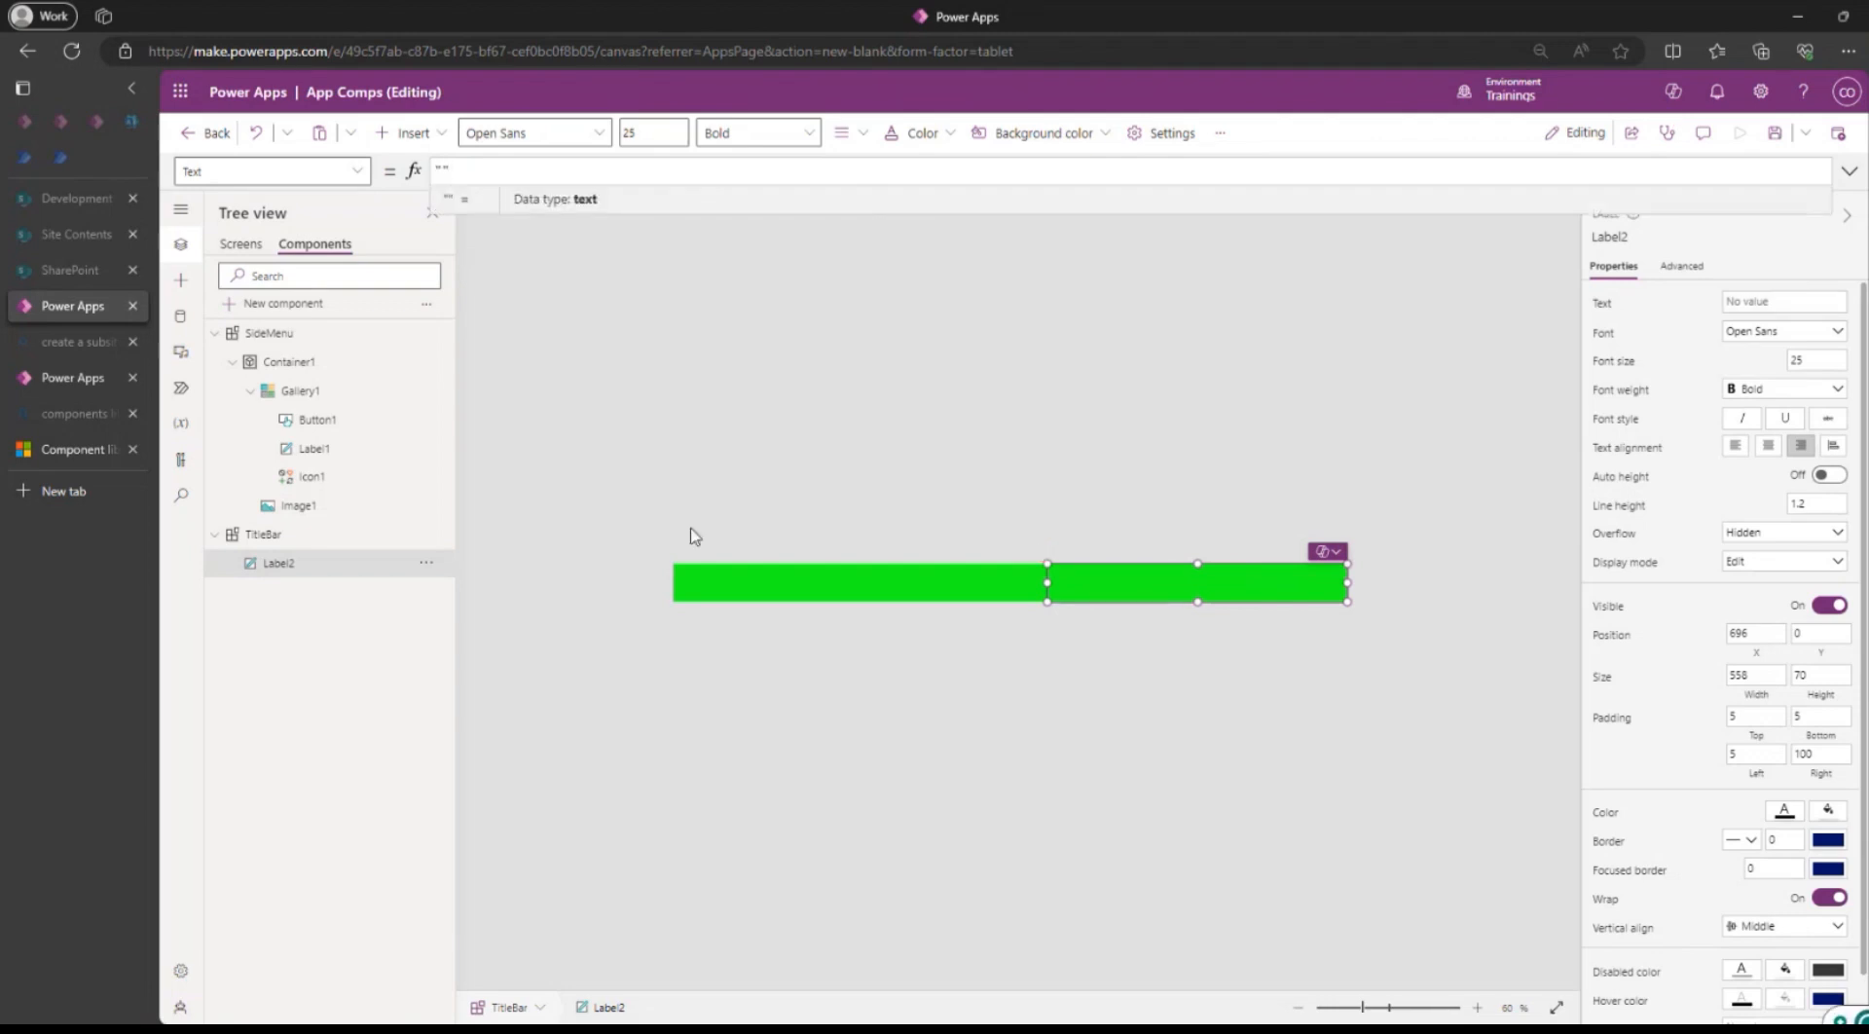
left_click(276, 545)
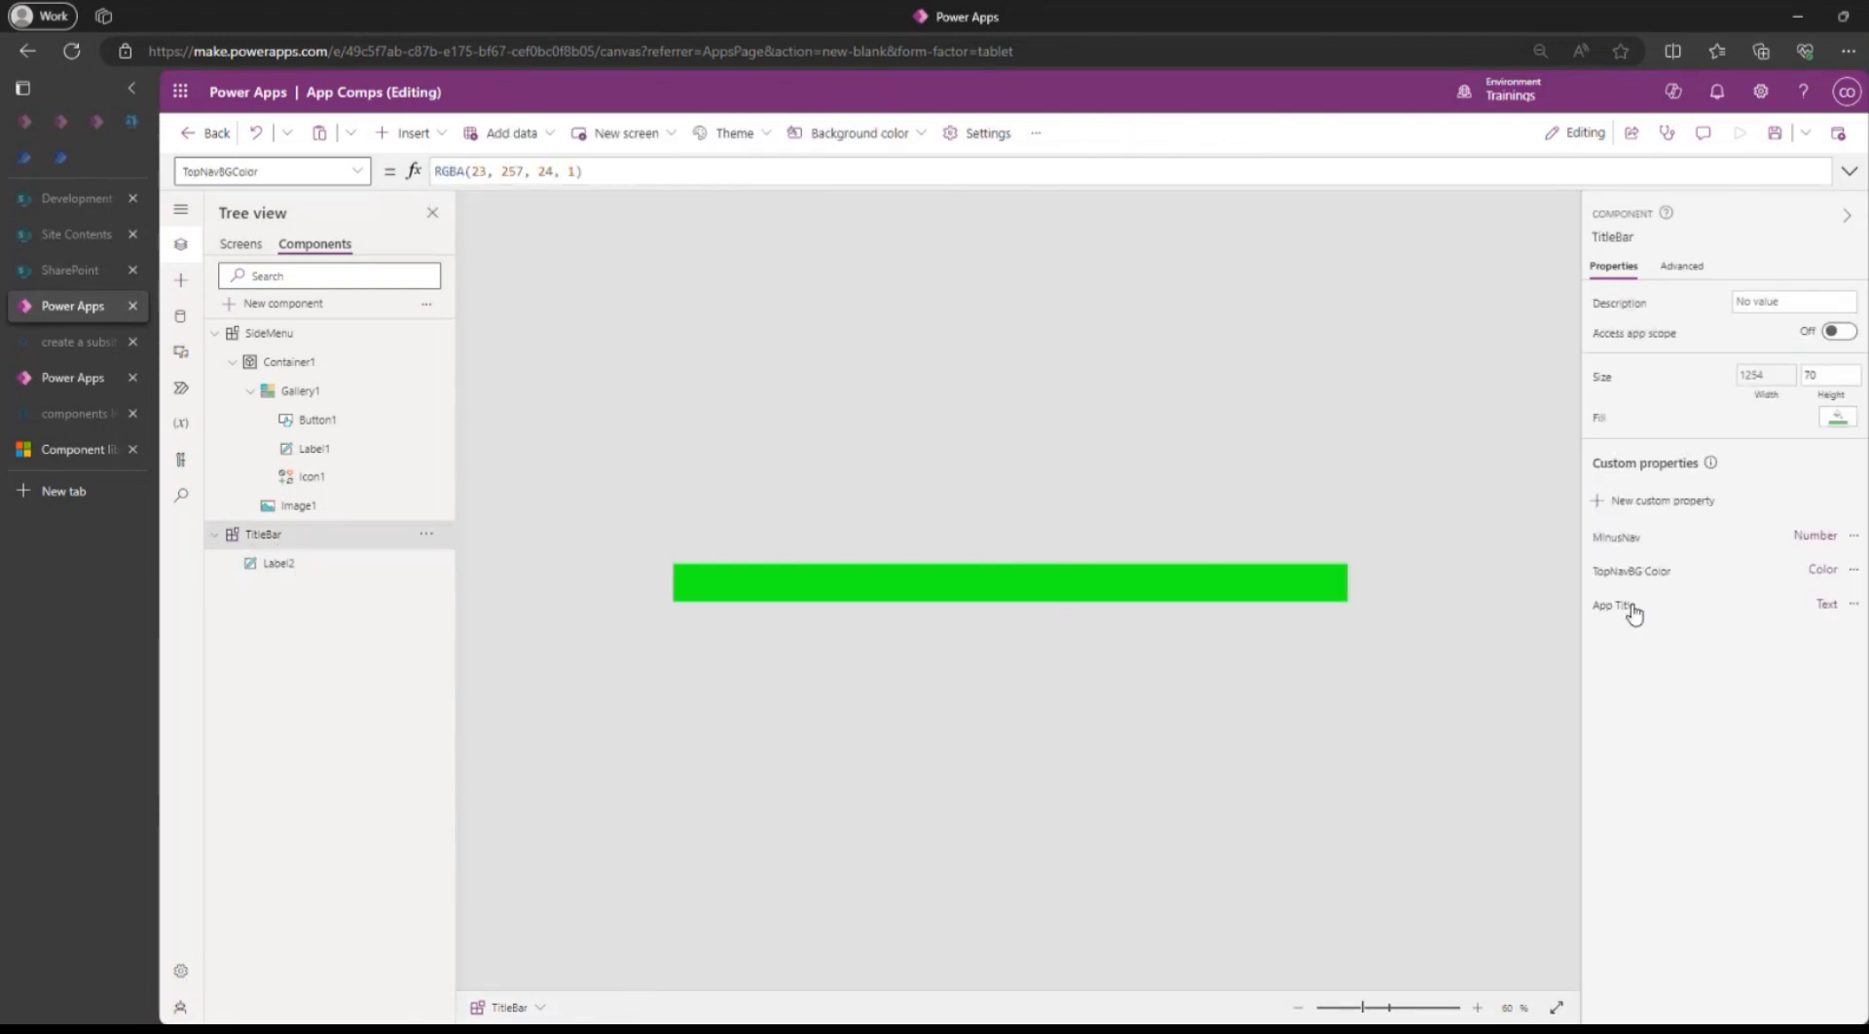
left_click(1615, 606)
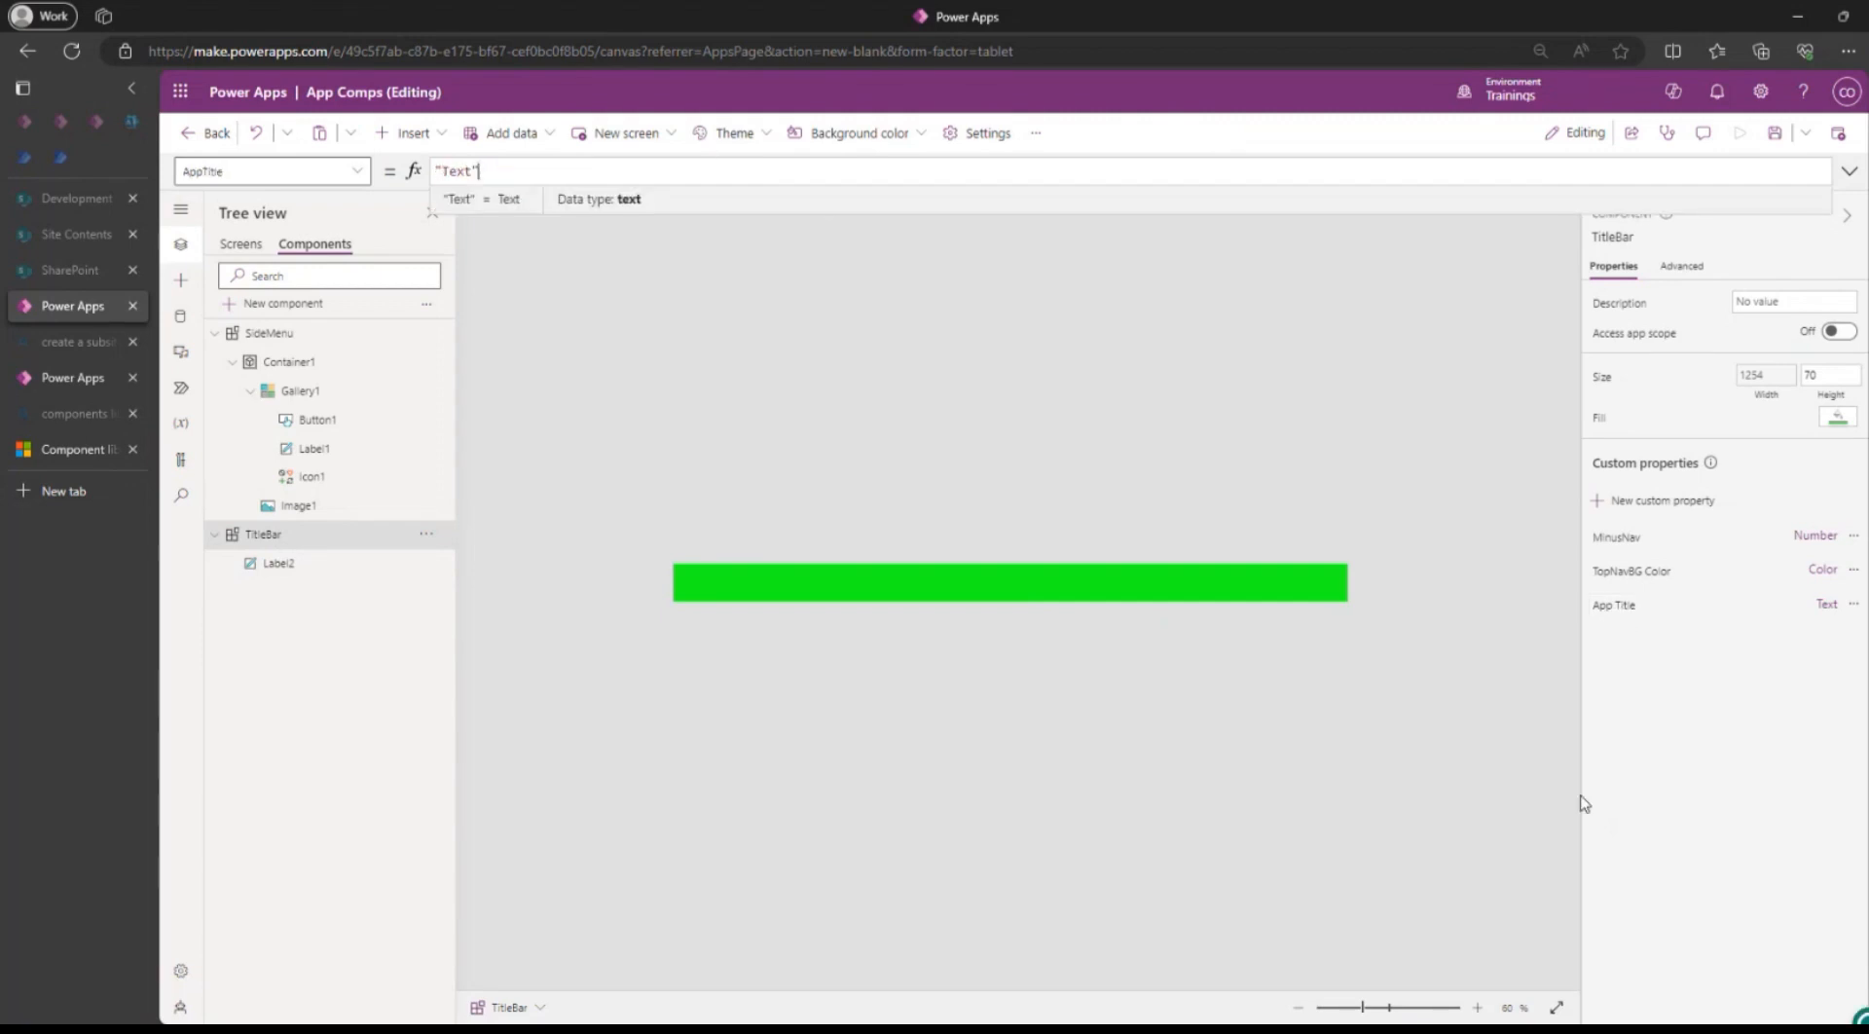
Save the app, start typing Self.A as Label2's Text formula, then reload the browser page.
left_click(281, 567)
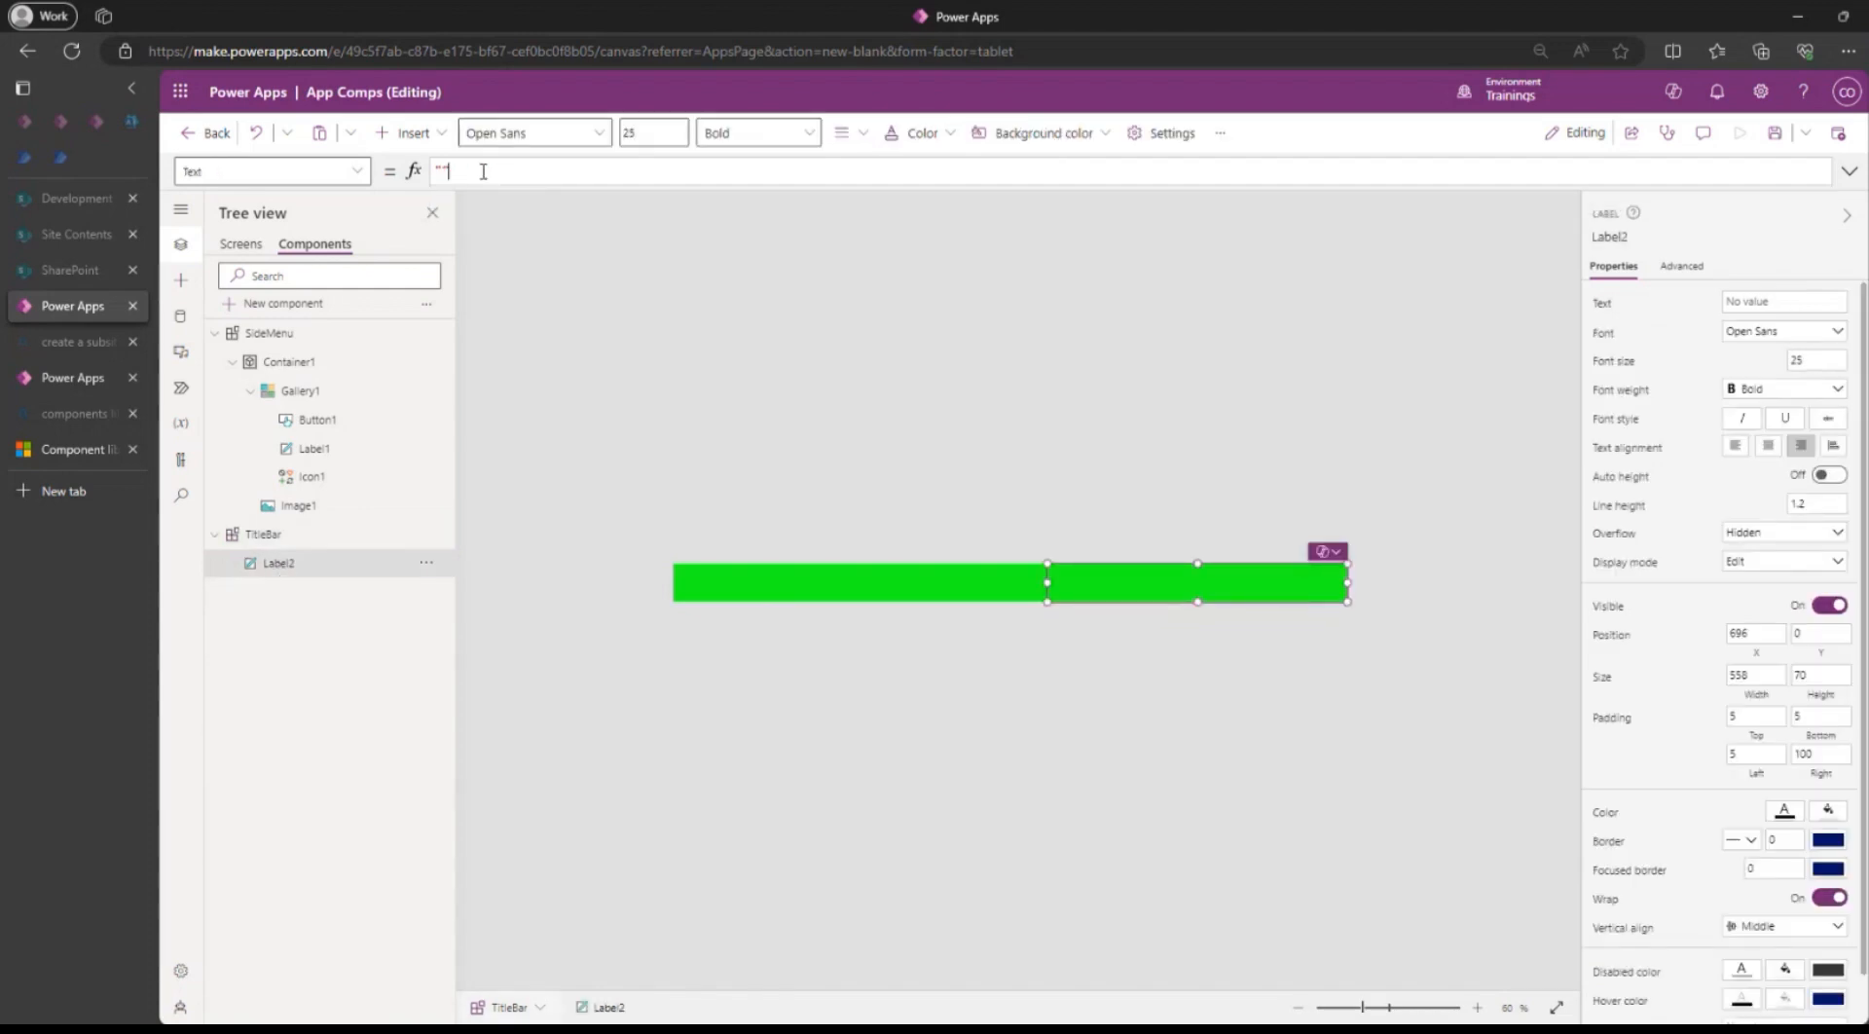
left_click(1774, 134)
left_click_drag(504, 173, 370, 182)
type("Self.")
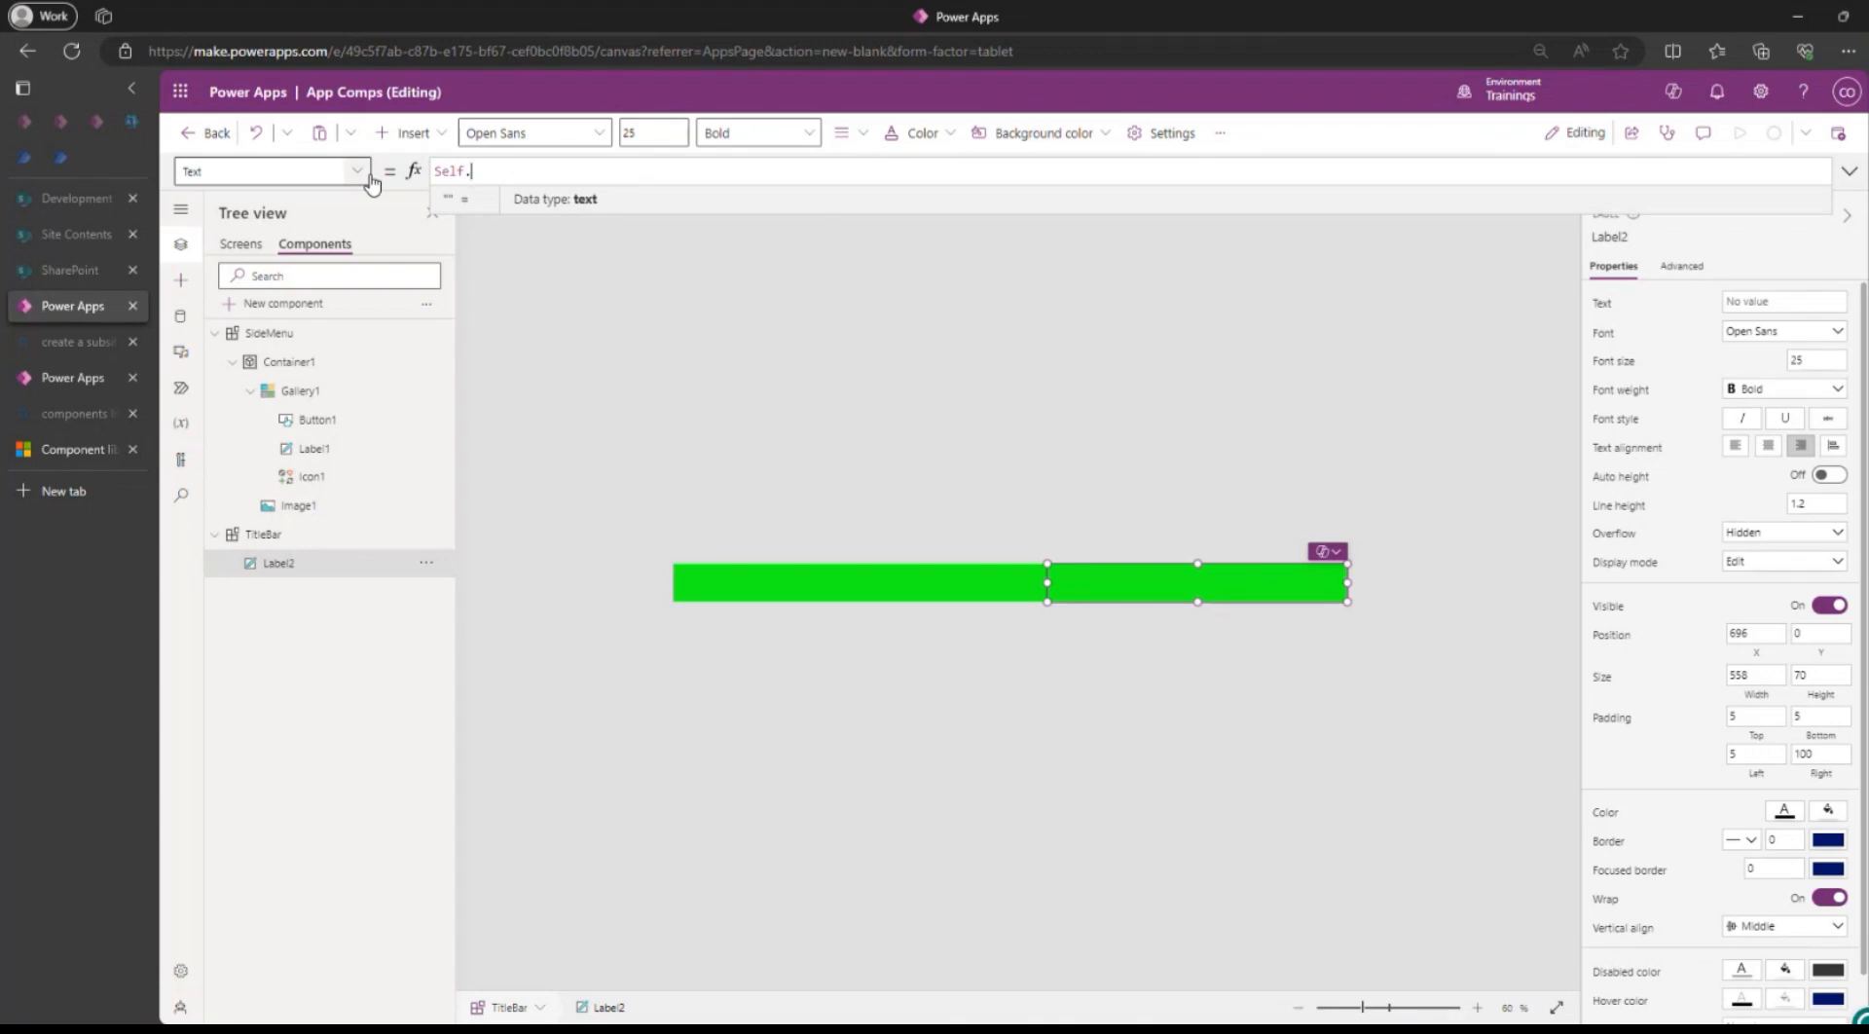
type("A")
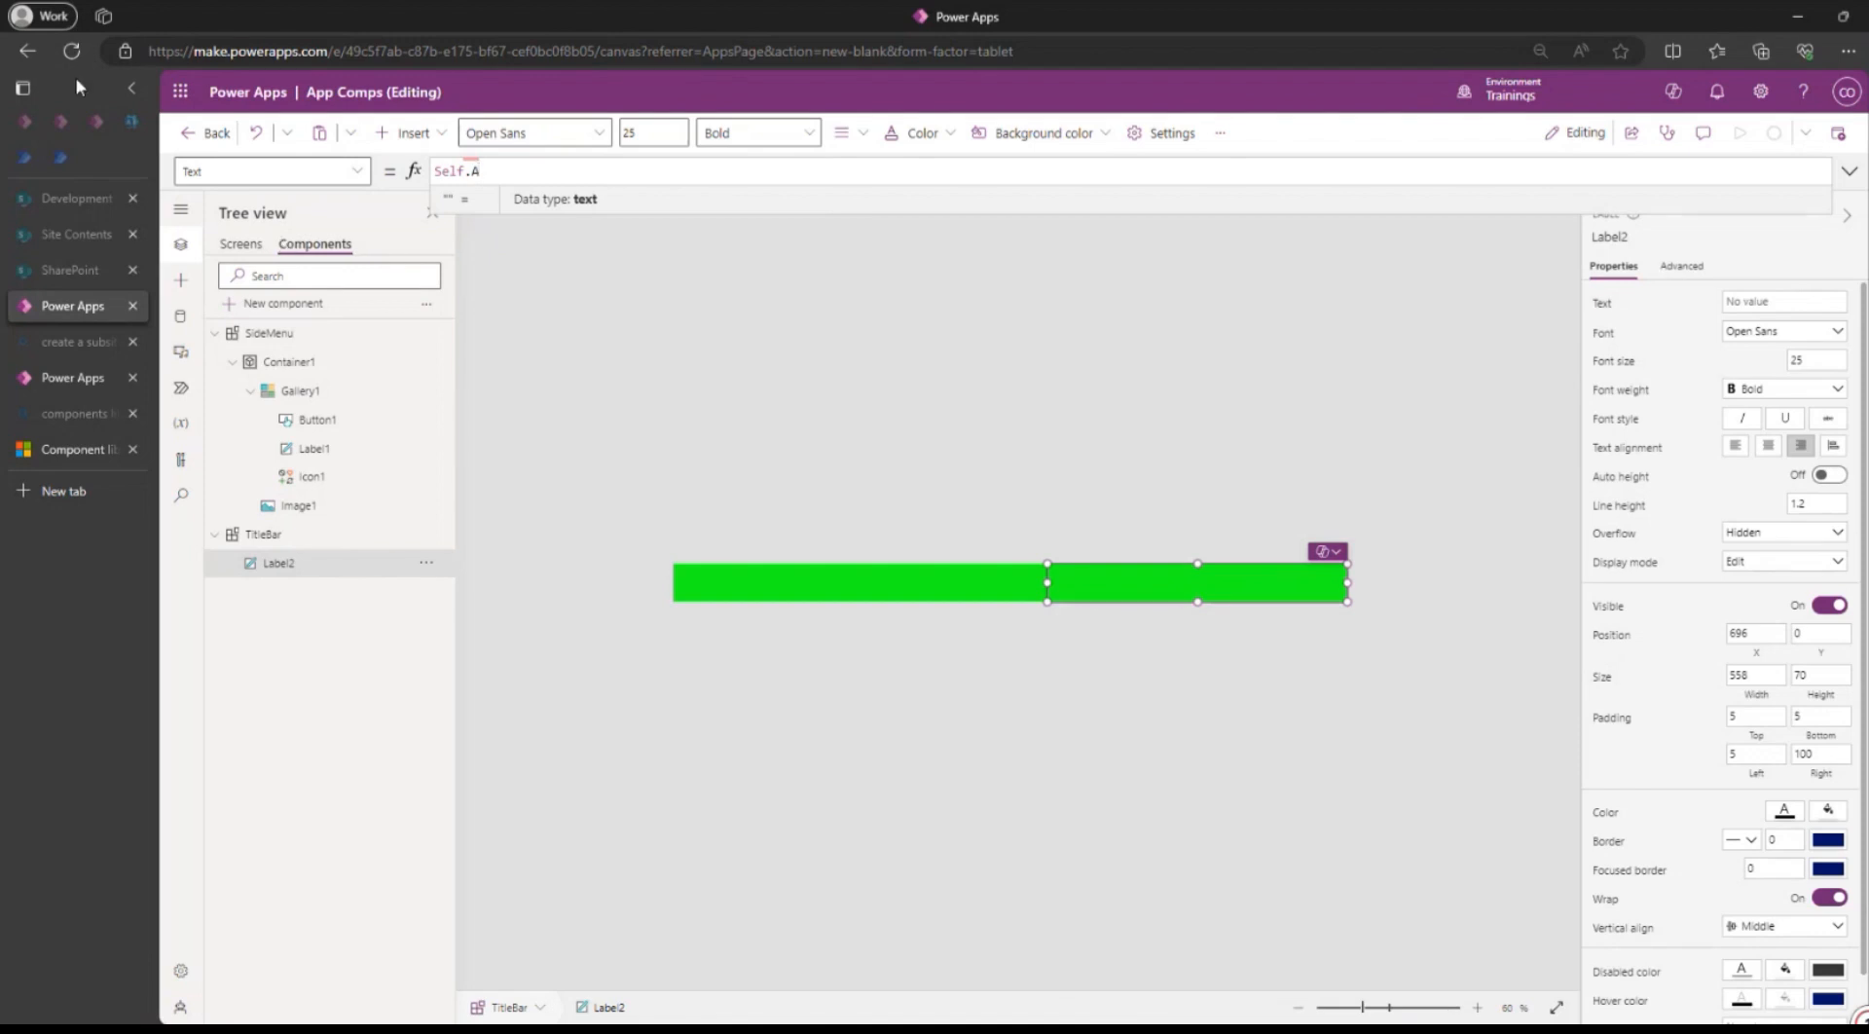
left_click(71, 51)
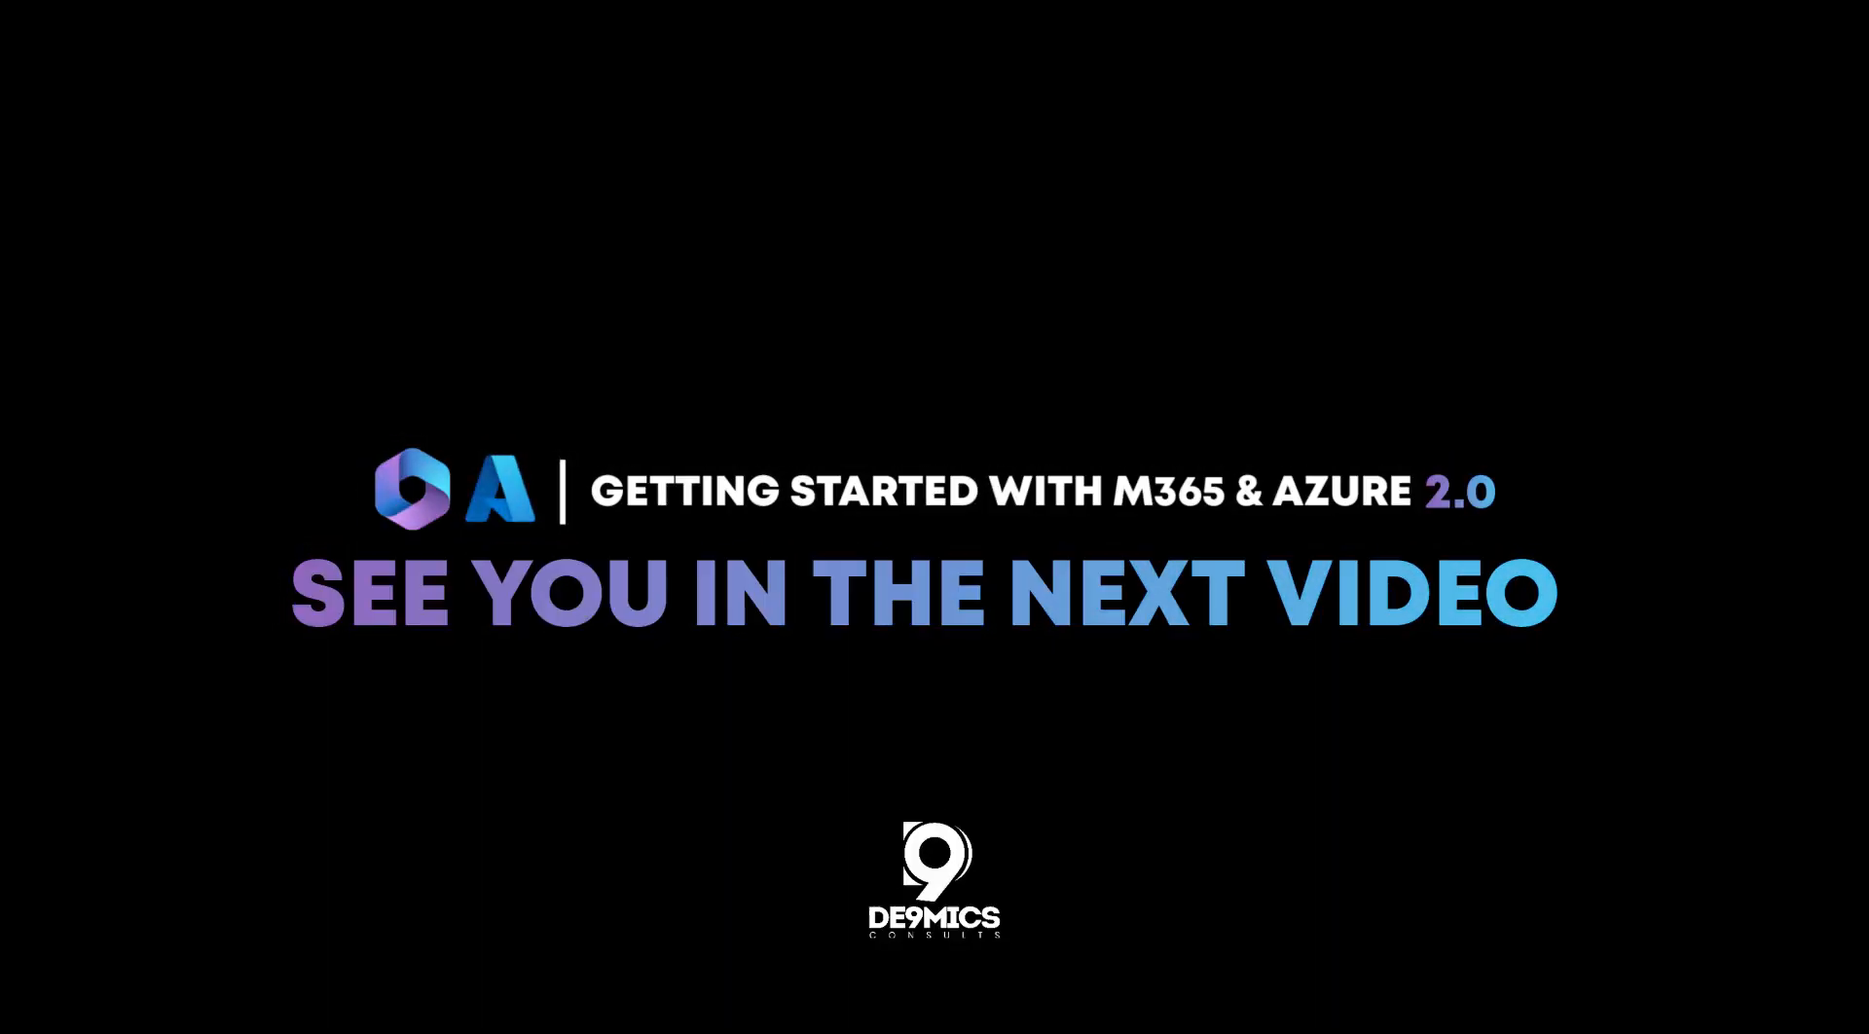